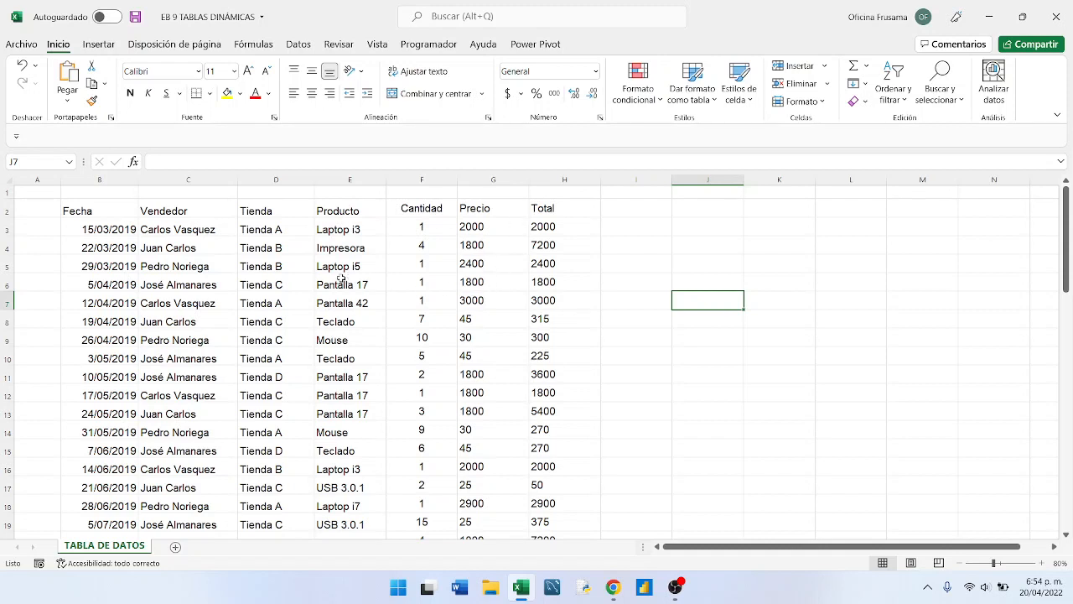
# - Look through the sales records on TABLA DE DATOS, from the Fecha header row down to the last entry
pyautogui.click(258, 295)
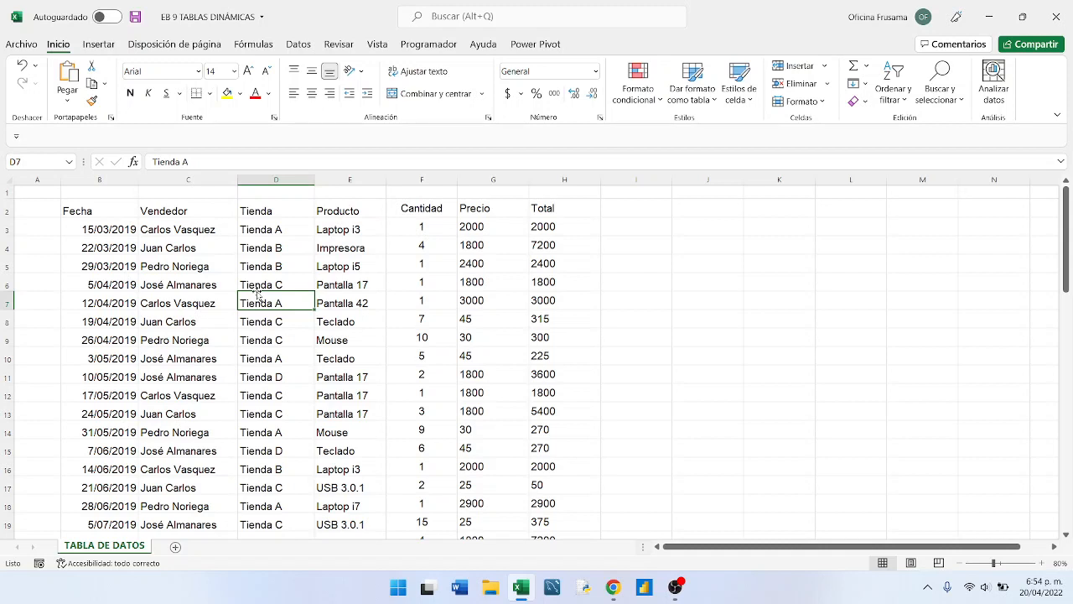
pyautogui.click(266, 341)
pyautogui.click(260, 315)
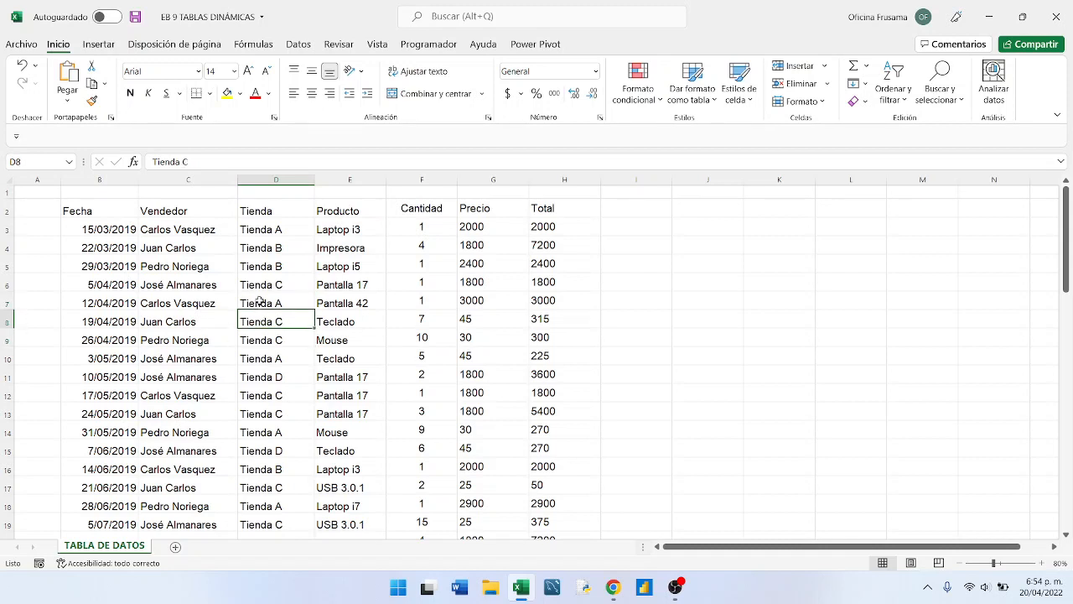
pyautogui.click(259, 276)
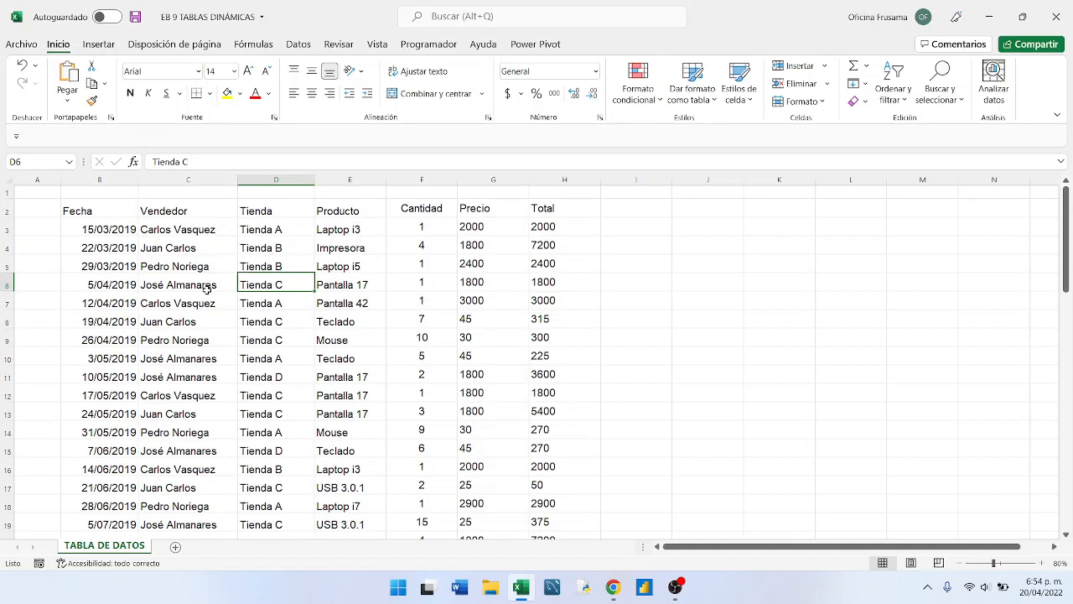
pyautogui.scroll(-10, 207, 289)
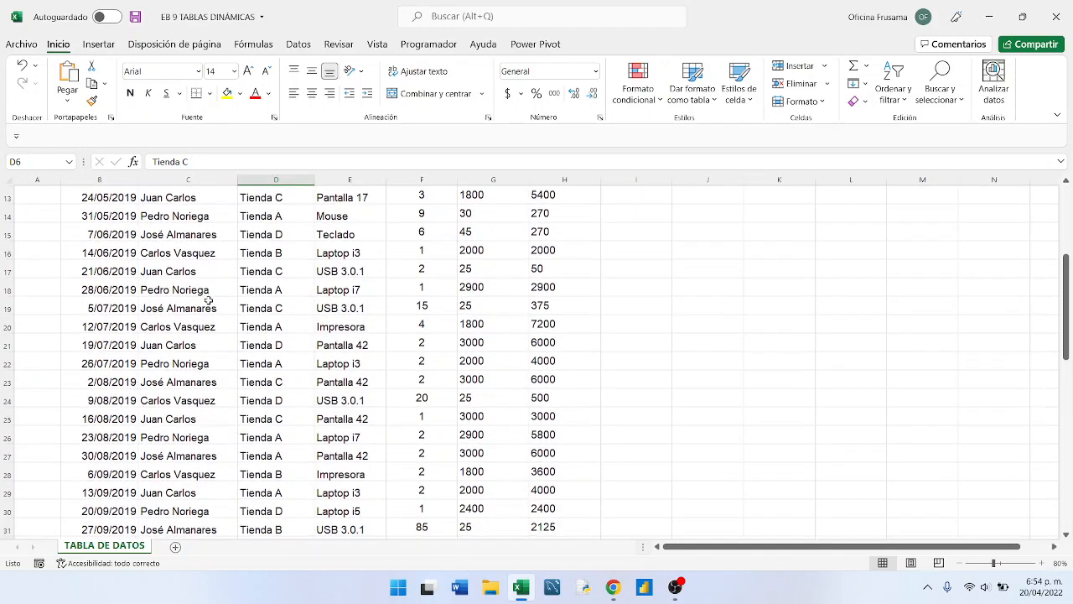
pyautogui.scroll(-5, 210, 306)
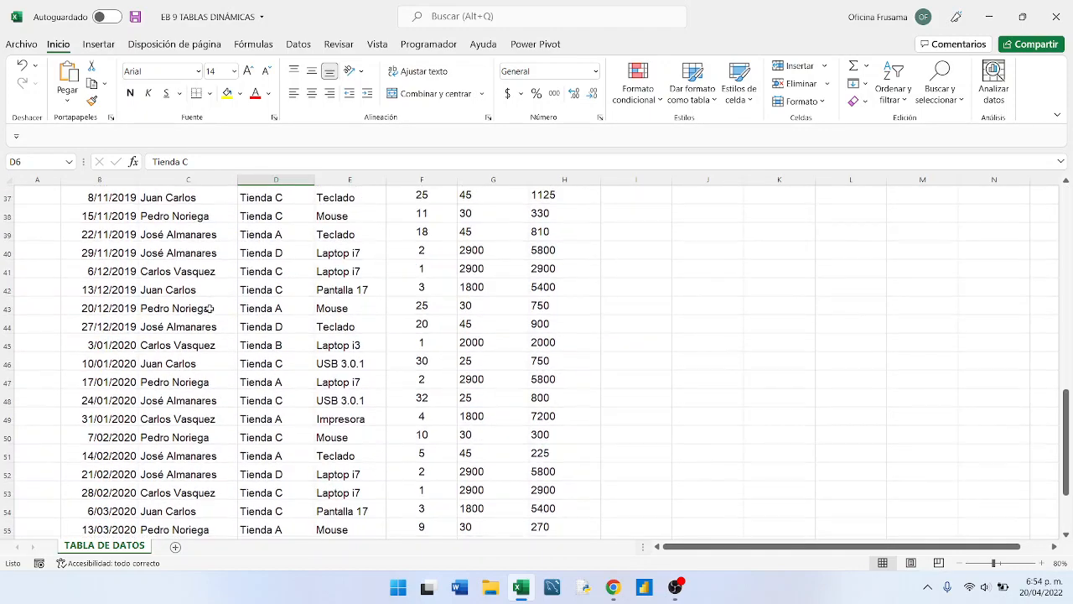
pyautogui.scroll(15, 210, 308)
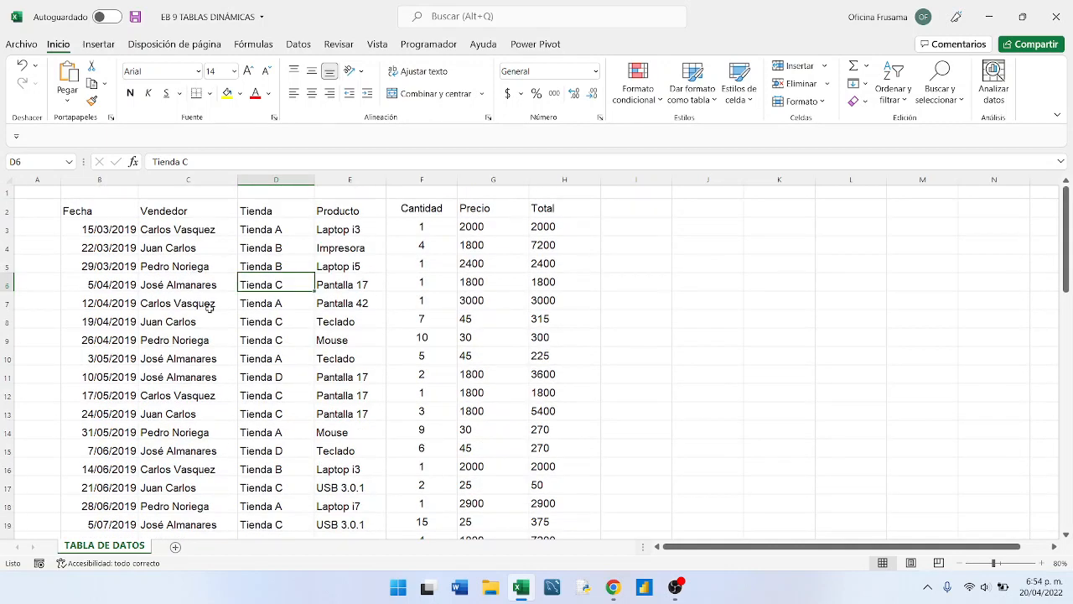
pyautogui.click(189, 253)
pyautogui.click(206, 268)
pyautogui.click(290, 266)
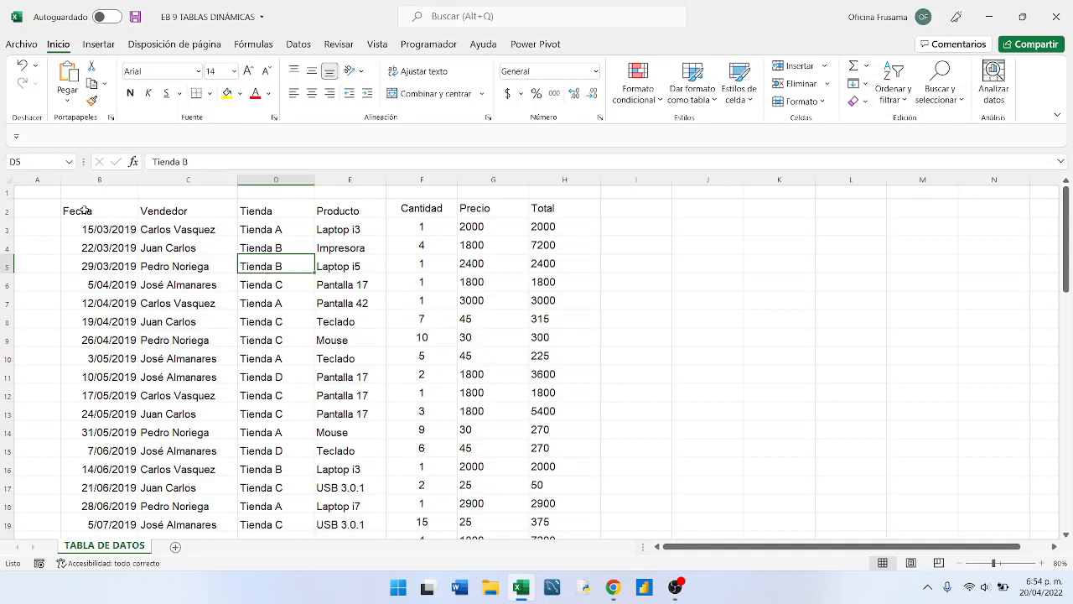
pyautogui.moveTo(85, 211); pyautogui.dragTo(547, 505)
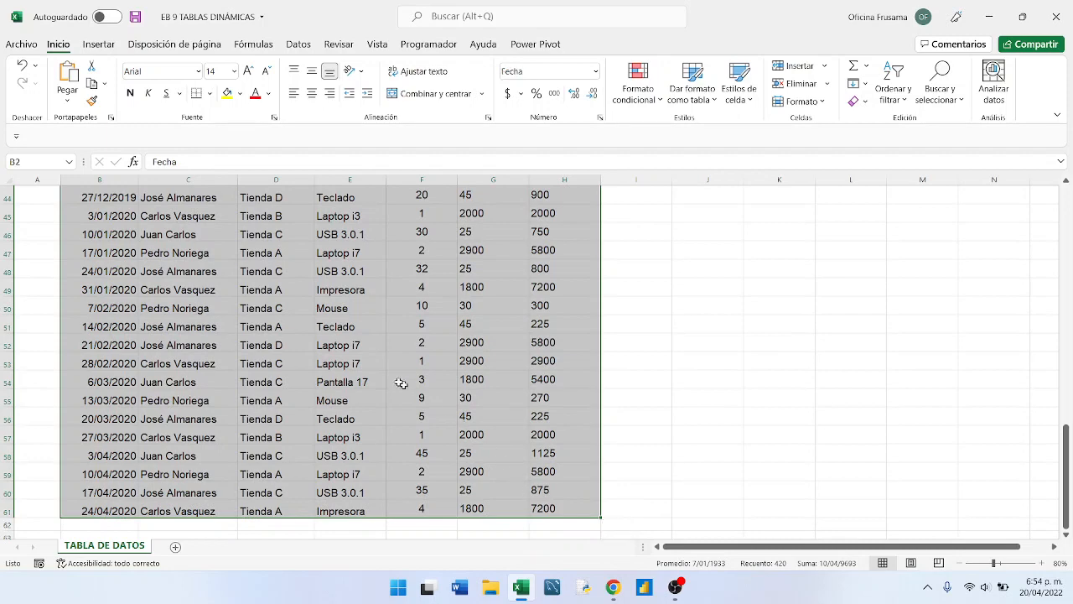
pyautogui.scroll(14, 379, 376)
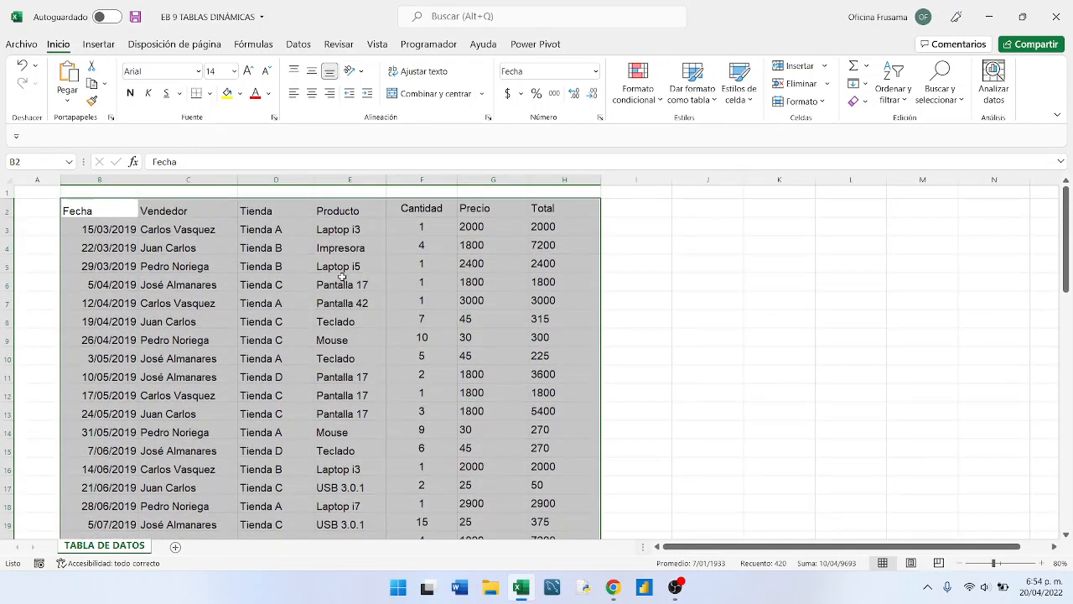
# - Format the sales range B2:H61 as a table with headers, using the style Azul, Estilo de tabla medio 16
pyautogui.click(340, 281)
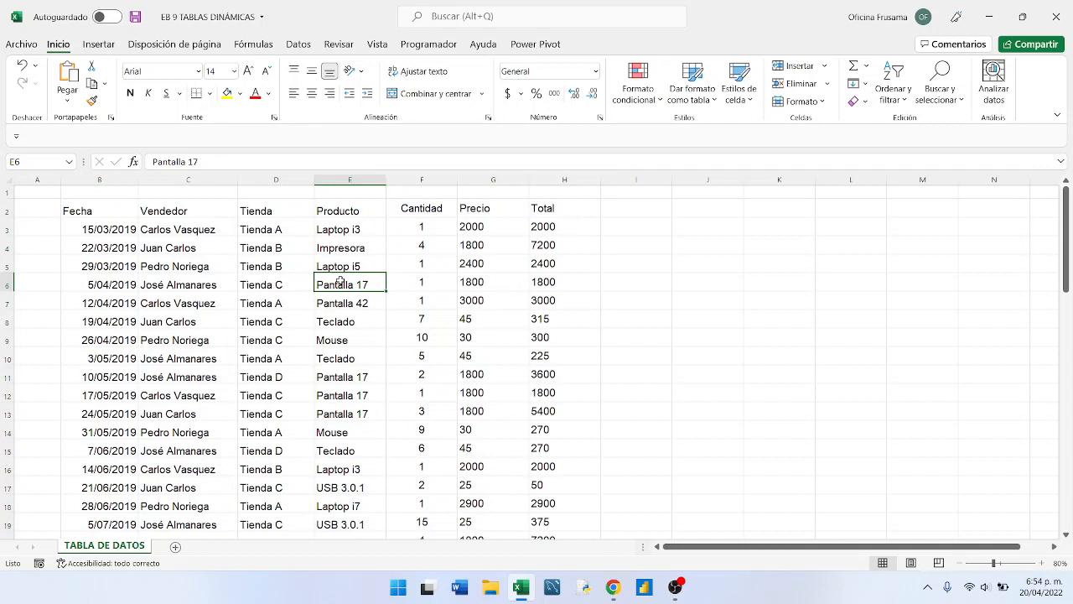
pyautogui.hotkey('ctrl', 'a')
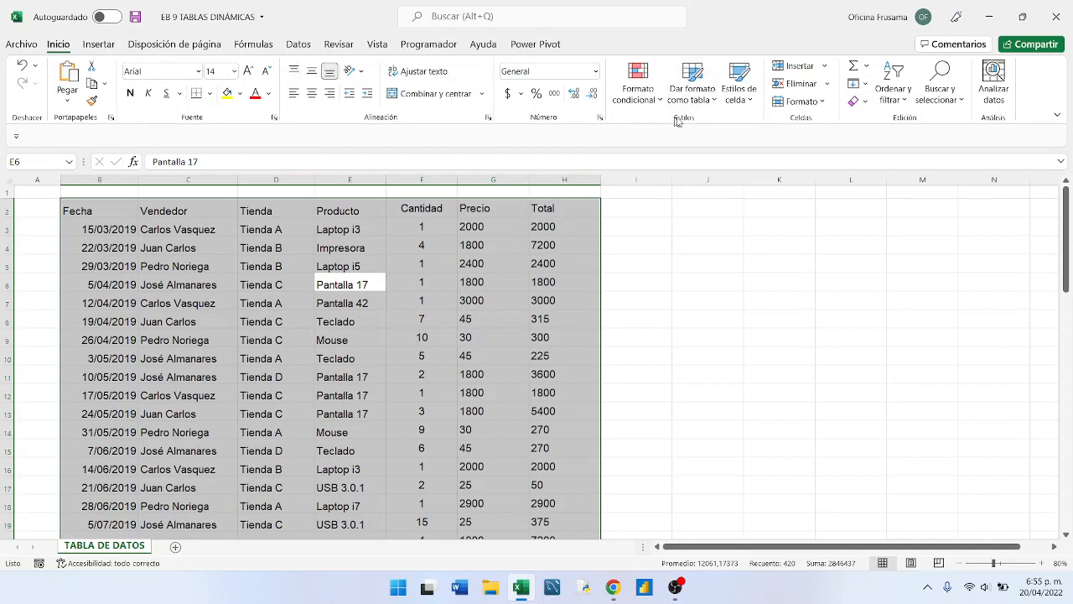
pyautogui.click(716, 101)
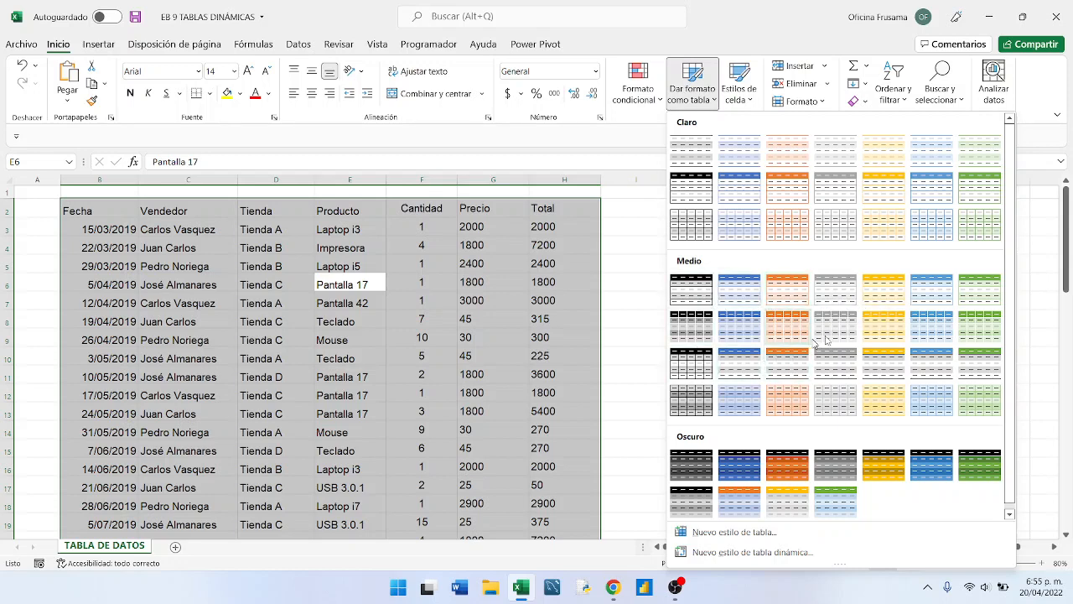
pyautogui.click(742, 369)
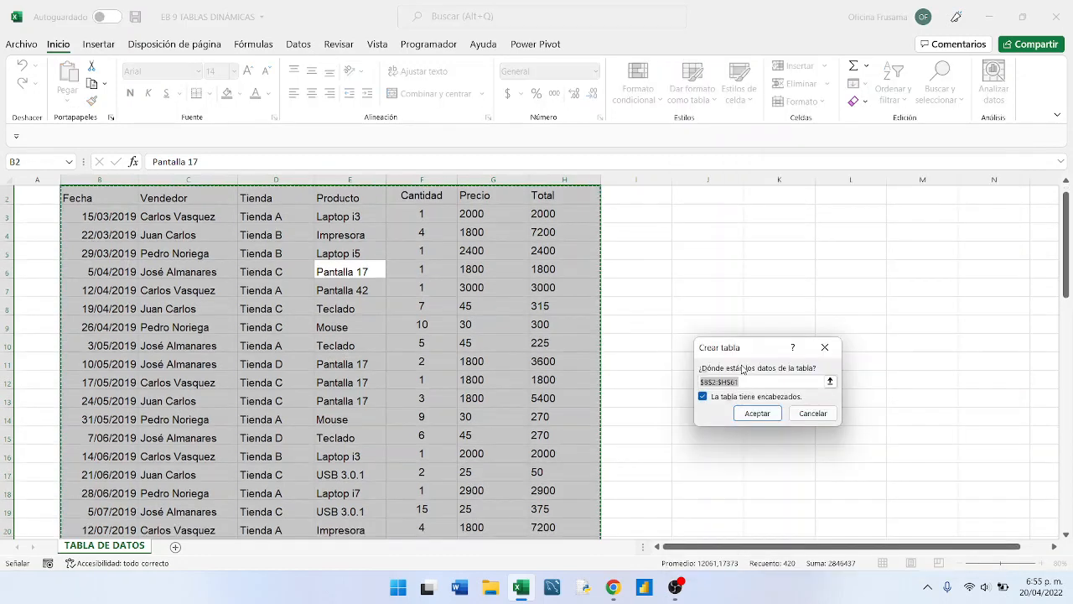
pyautogui.moveTo(749, 351); pyautogui.dragTo(714, 178)
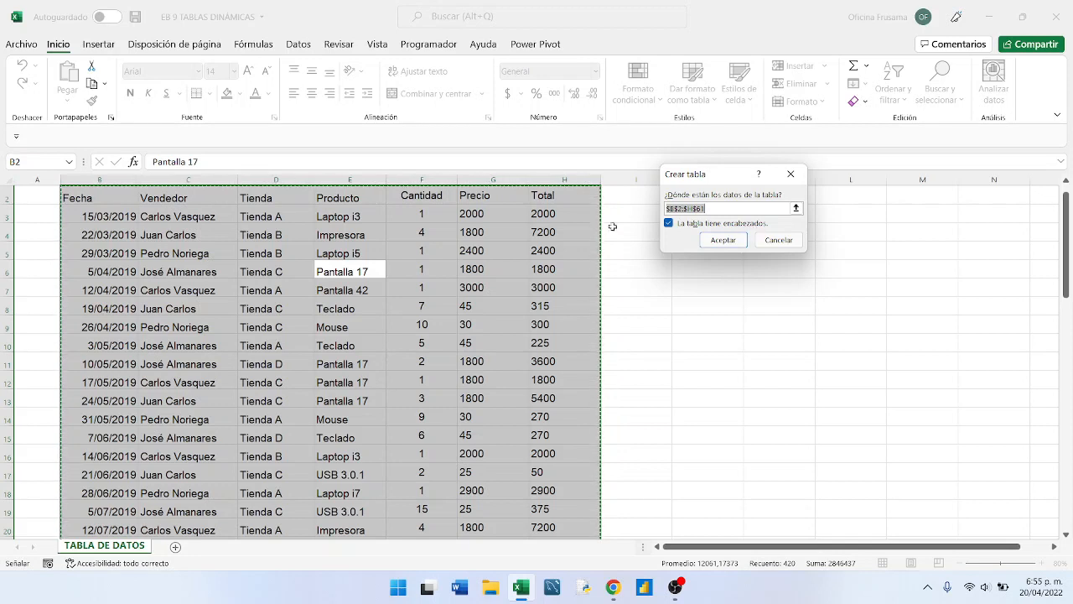
pyautogui.scroll(1, 597, 223)
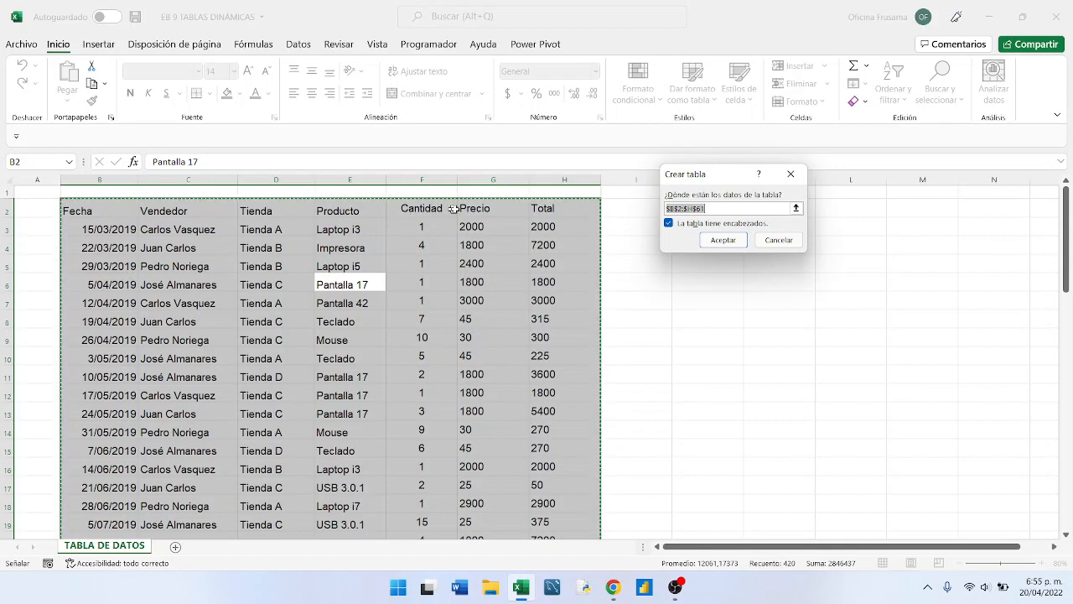
pyautogui.click(723, 241)
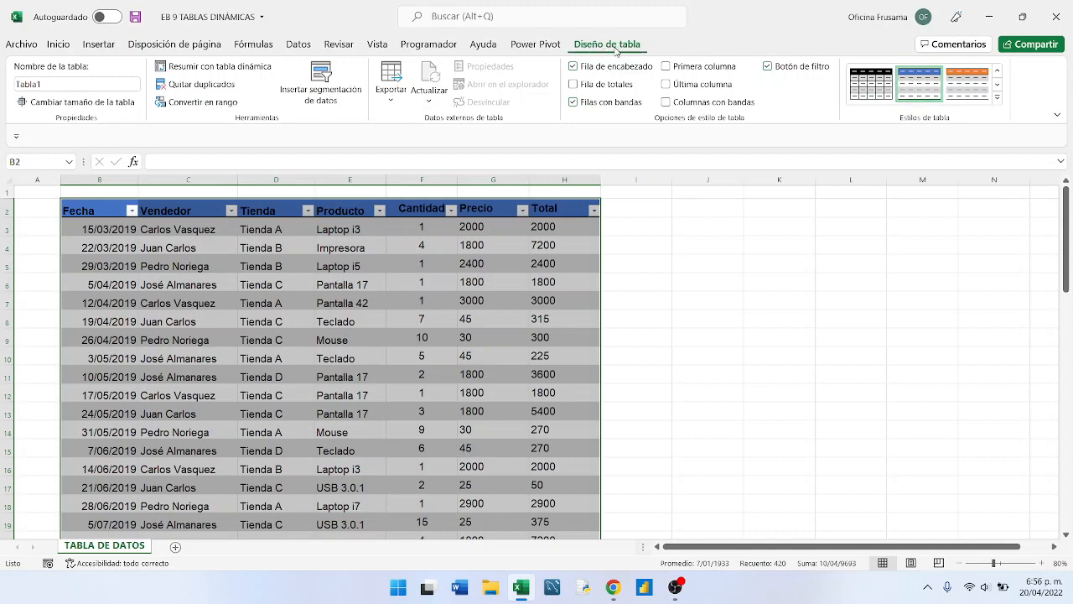
pyautogui.click(690, 243)
pyautogui.click(697, 223)
pyautogui.click(700, 212)
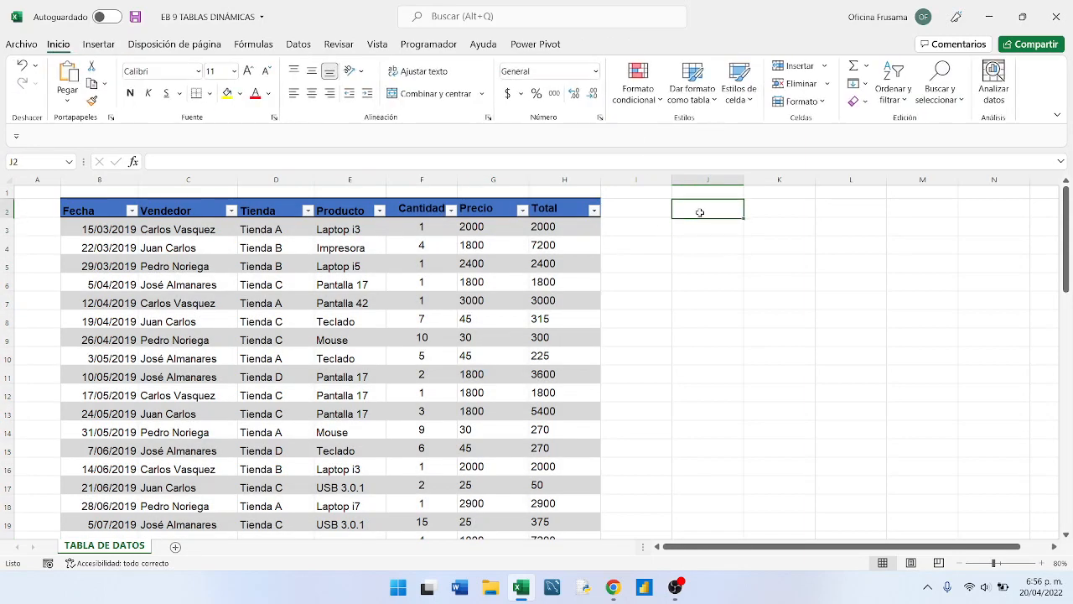
pyautogui.click(752, 264)
pyautogui.click(725, 281)
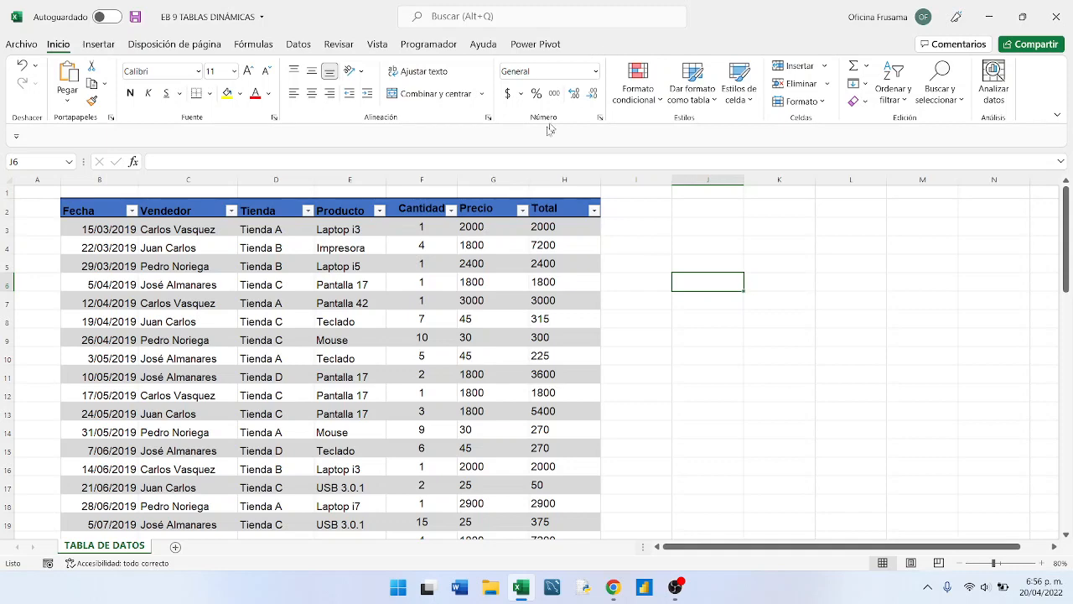
# - Change the sales table's style to the orange medium style with orange-shaded banded rows
pyautogui.click(338, 285)
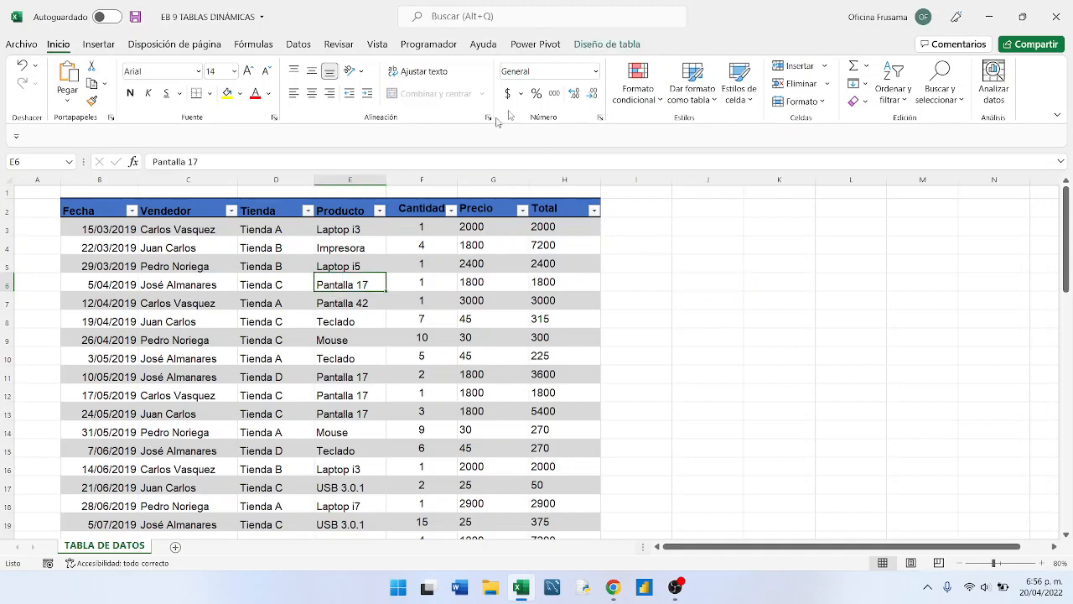
pyautogui.click(607, 46)
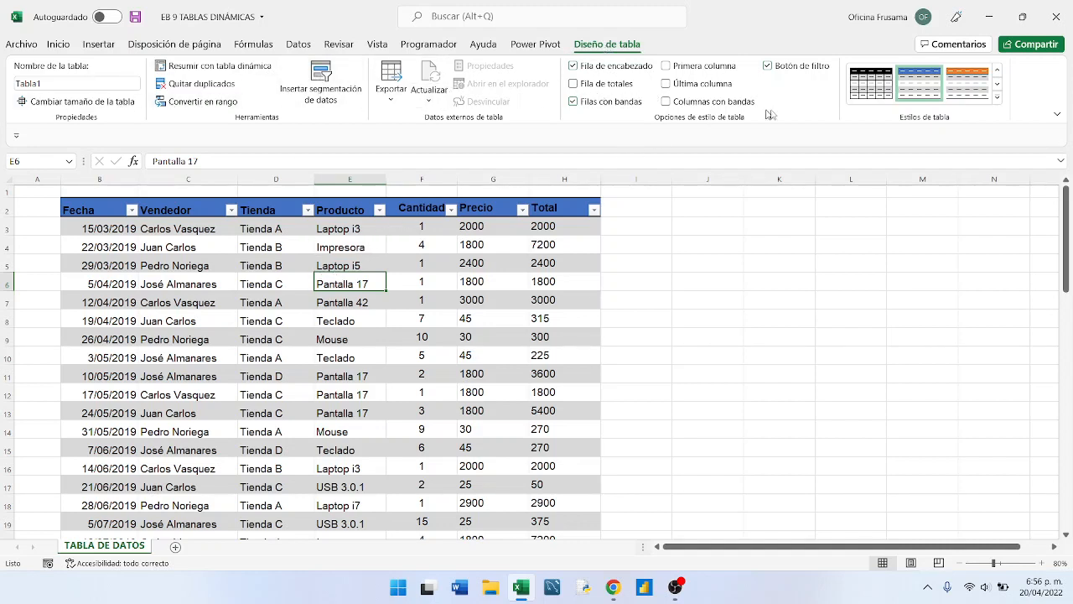
pyautogui.click(997, 98)
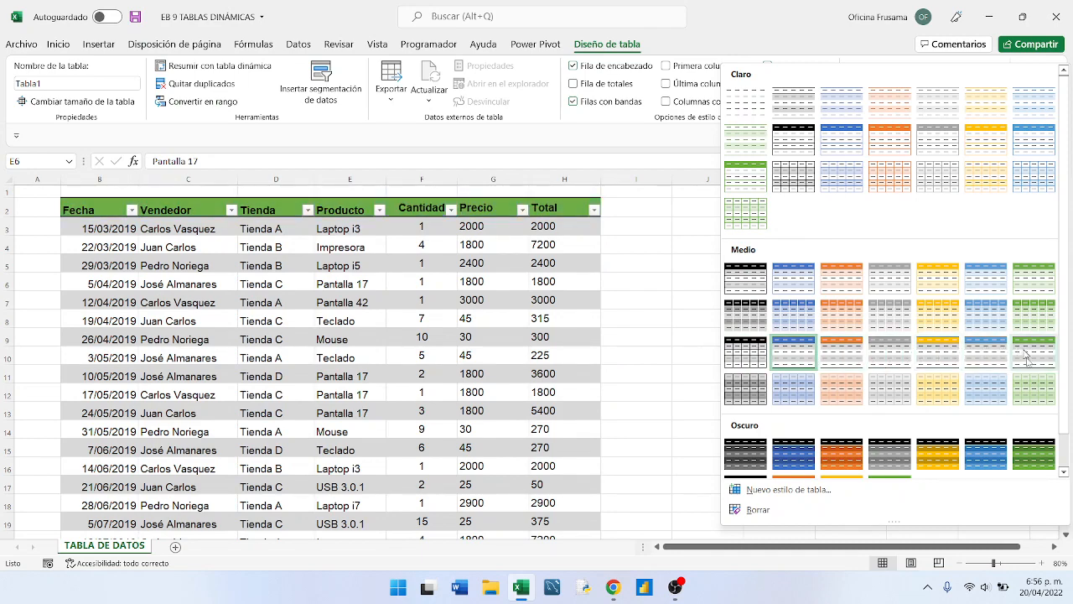
pyautogui.scroll(-1, 790, 453)
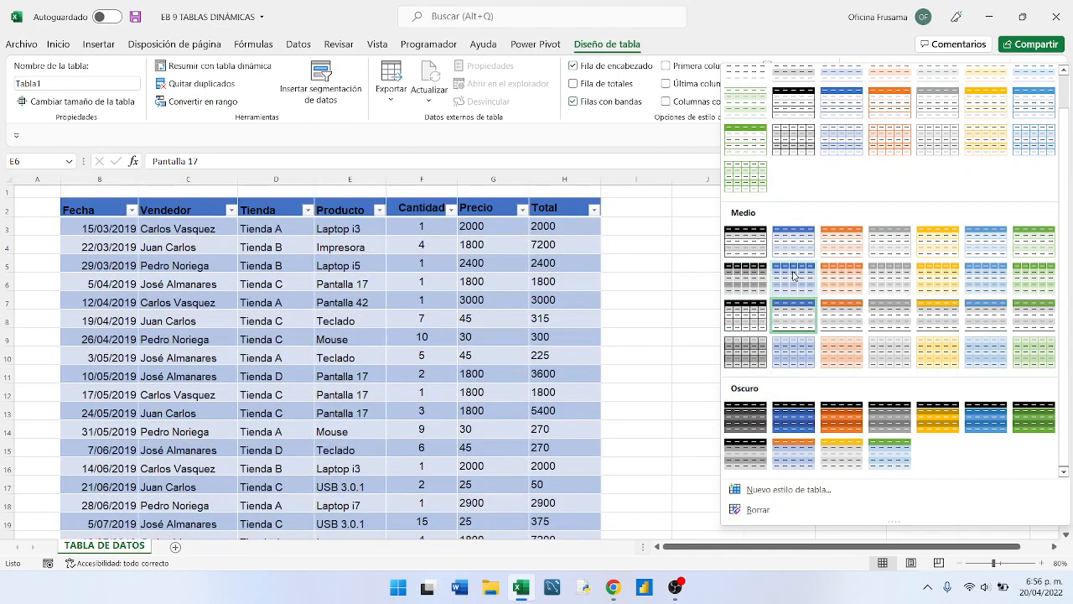
pyautogui.click(841, 269)
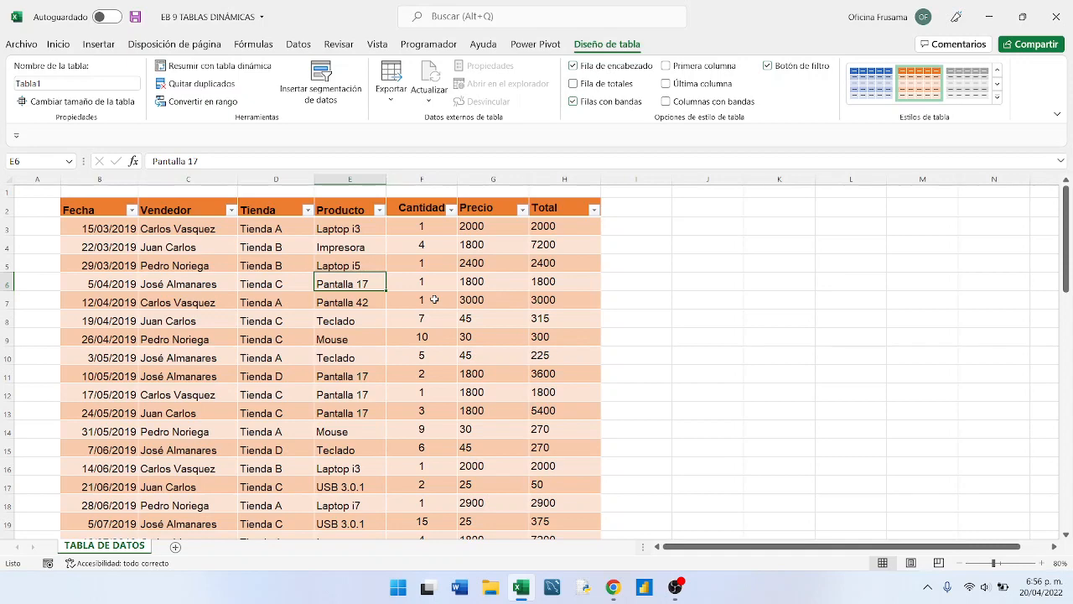
pyautogui.scroll(-4, 434, 299)
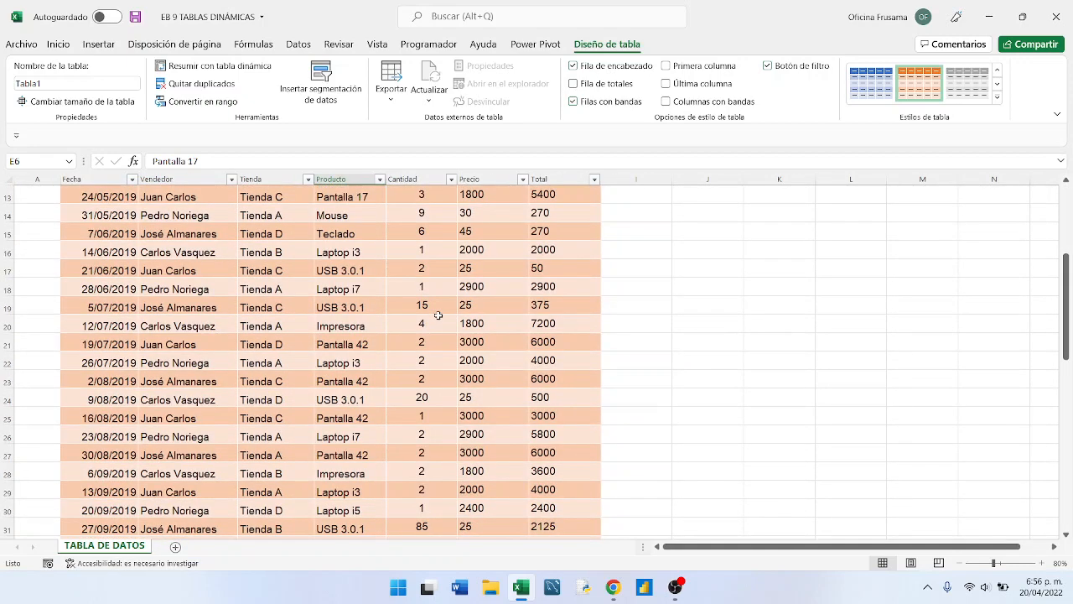
pyautogui.scroll(3, 438, 315)
pyautogui.scroll(2, 437, 315)
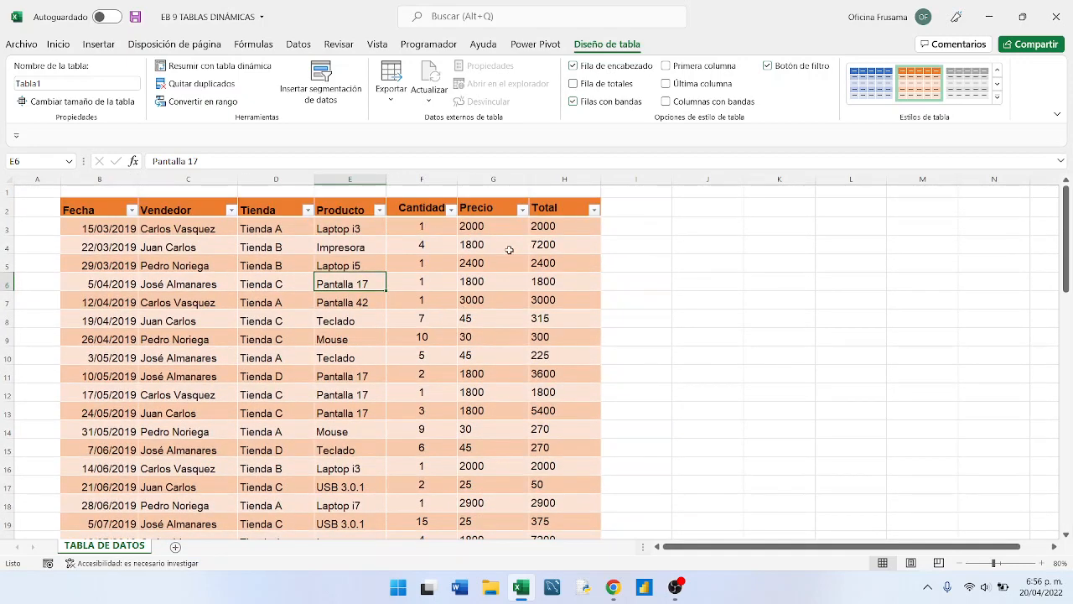
# - Apply the Moneda number format to the first Precio value in cell G3
pyautogui.click(493, 226)
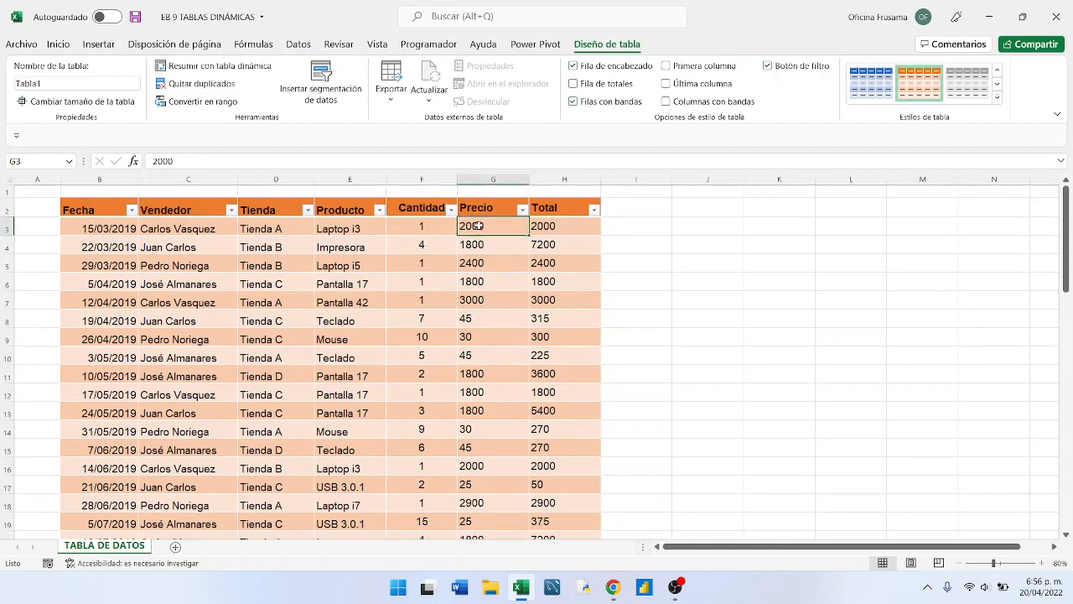
pyautogui.click(58, 43)
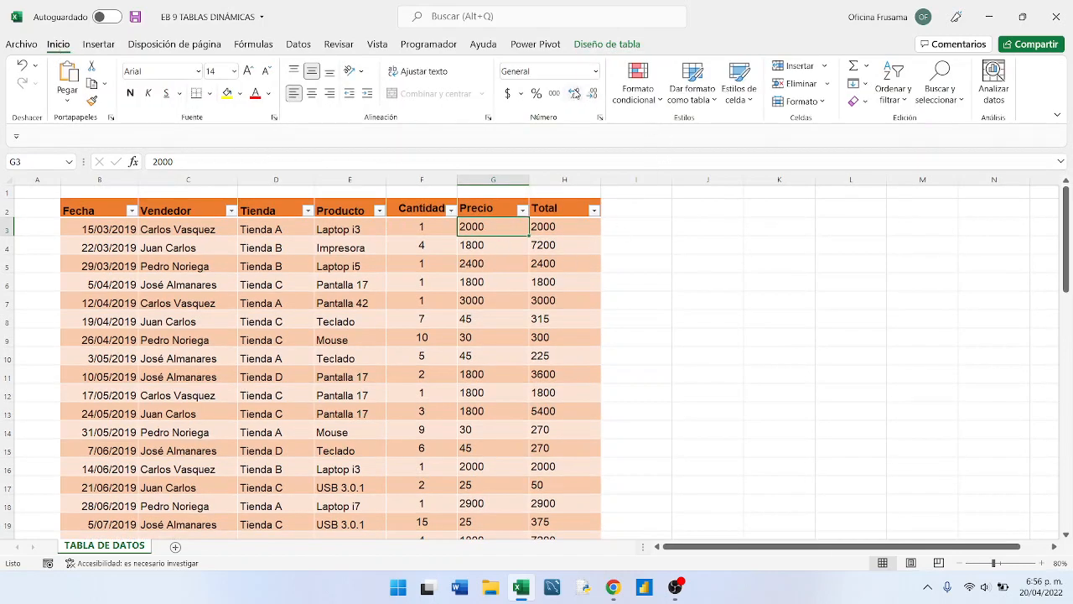
pyautogui.click(596, 72)
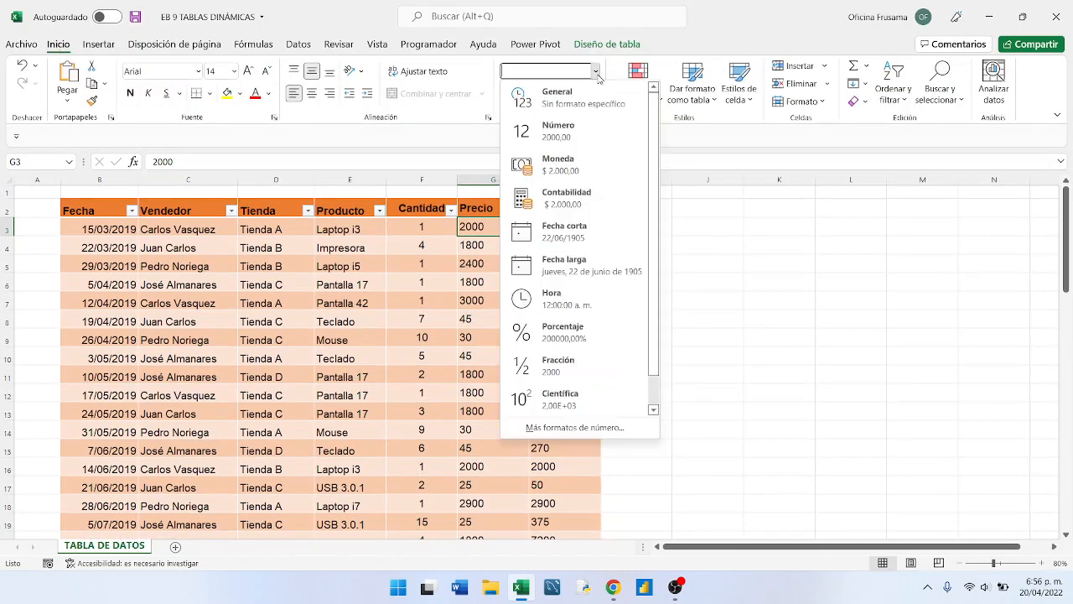
pyautogui.click(577, 170)
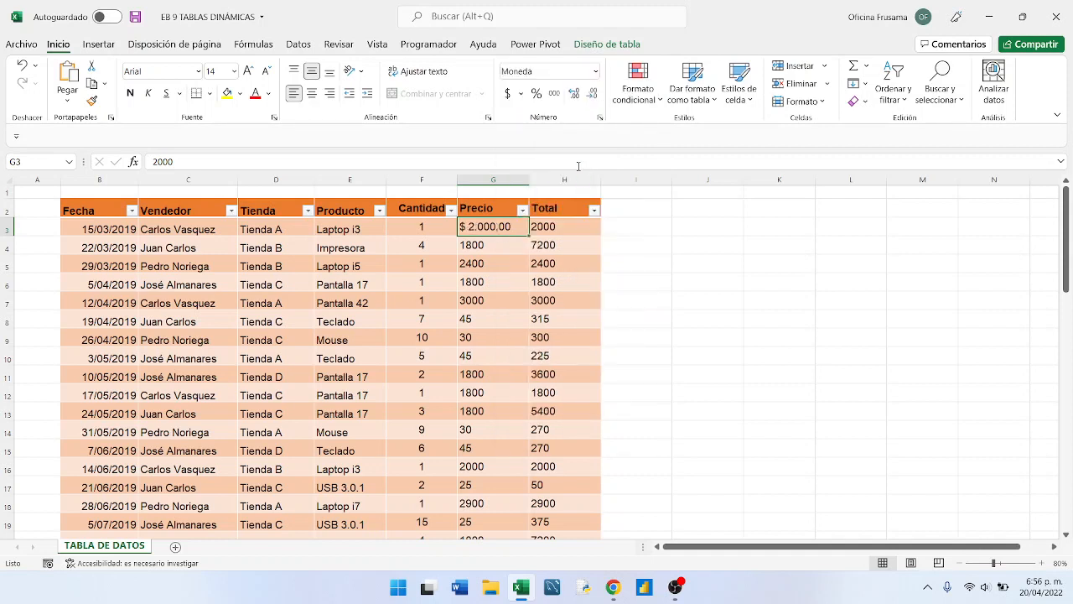
# - Apply the Moneda number format to all values in the table's Precio column
pyautogui.click(503, 250)
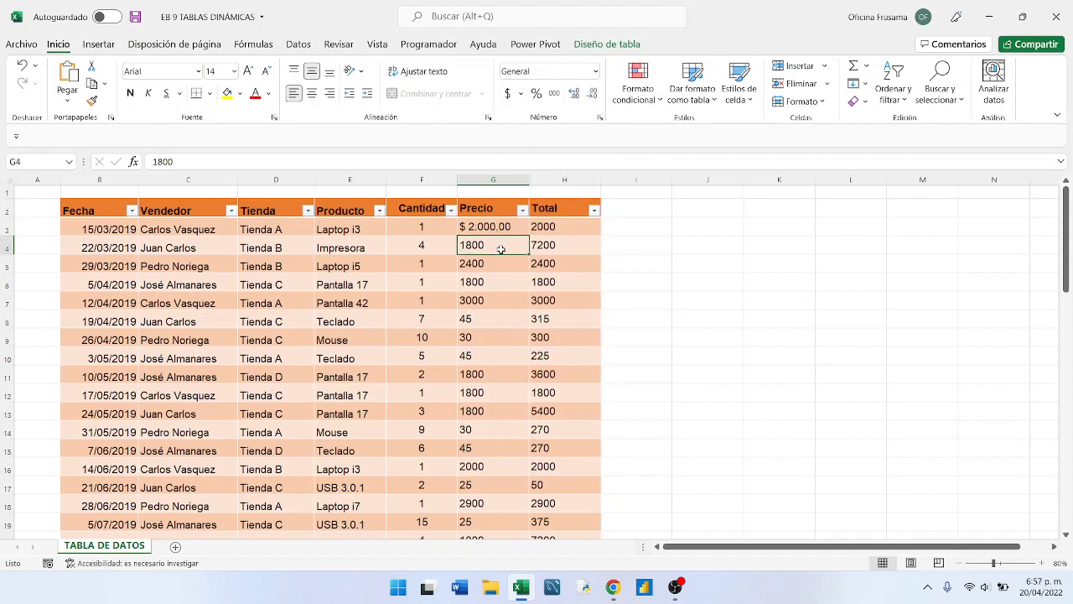
pyautogui.click(490, 197)
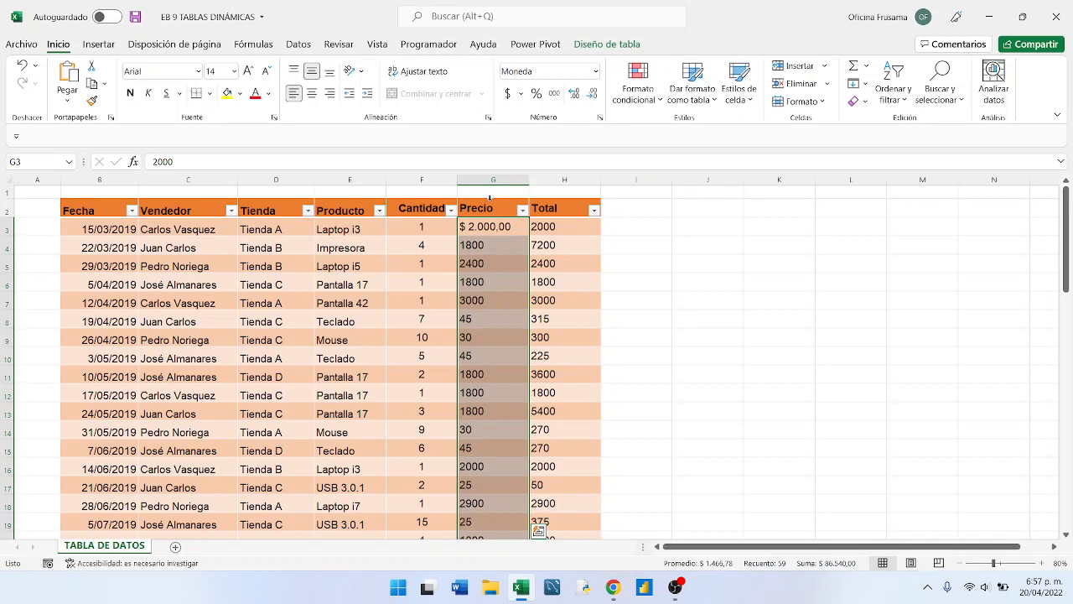
pyautogui.scroll(-4, 488, 260)
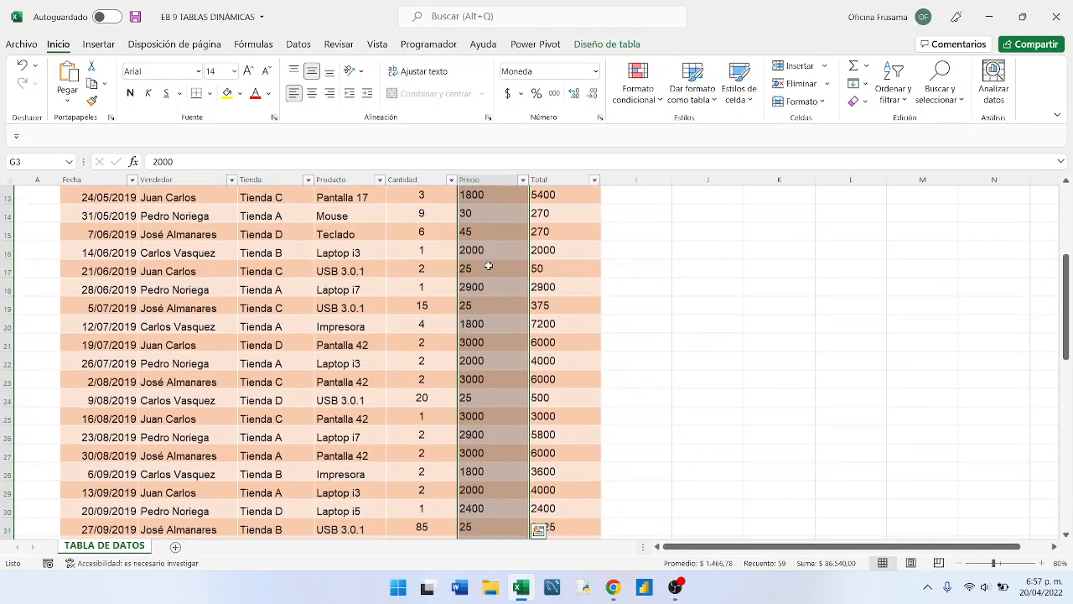
pyautogui.scroll(3, 488, 266)
pyautogui.scroll(2, 488, 266)
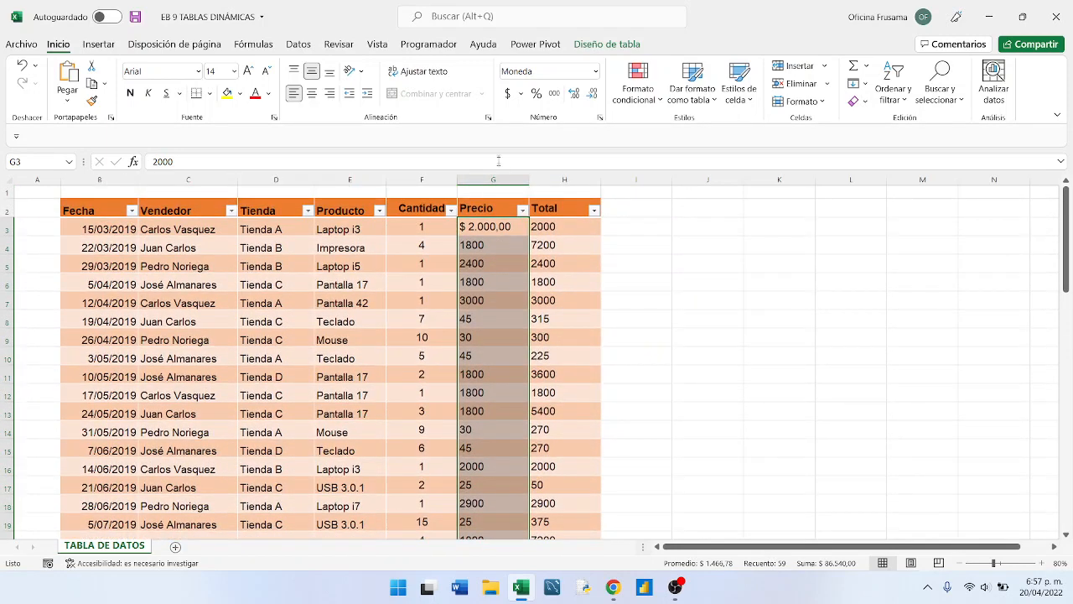
pyautogui.click(596, 71)
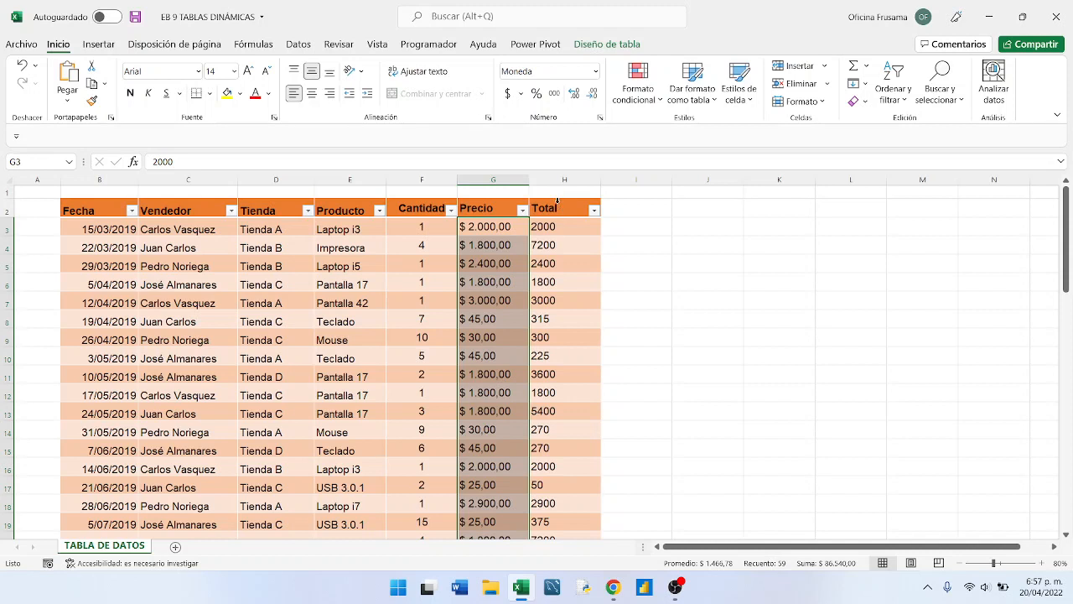
# - Apply the Moneda number format to all values in the table's Total column
pyautogui.click(558, 201)
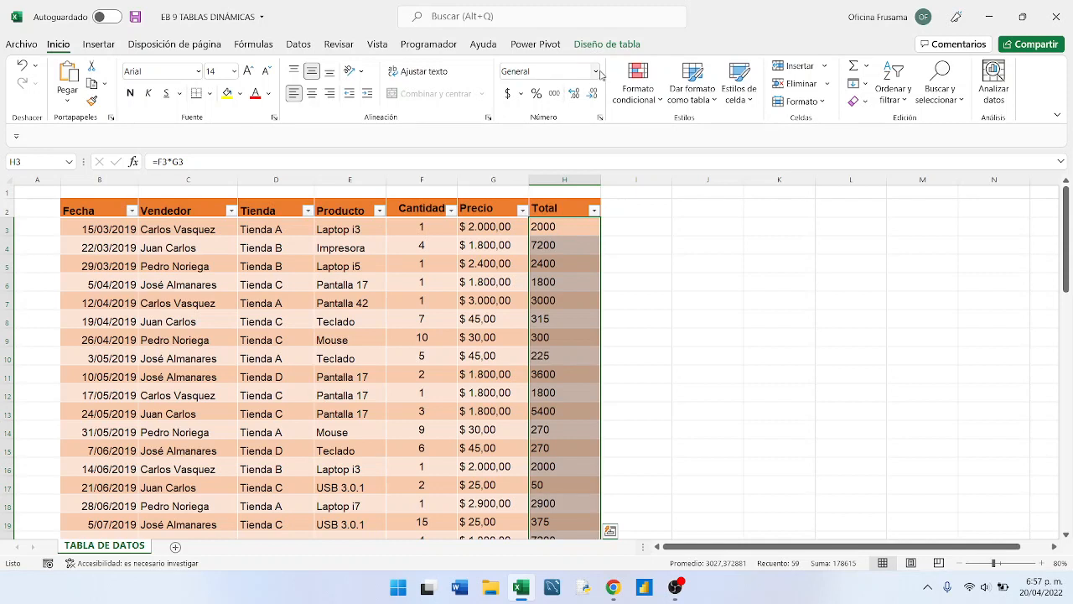
pyautogui.click(600, 75)
pyautogui.click(572, 164)
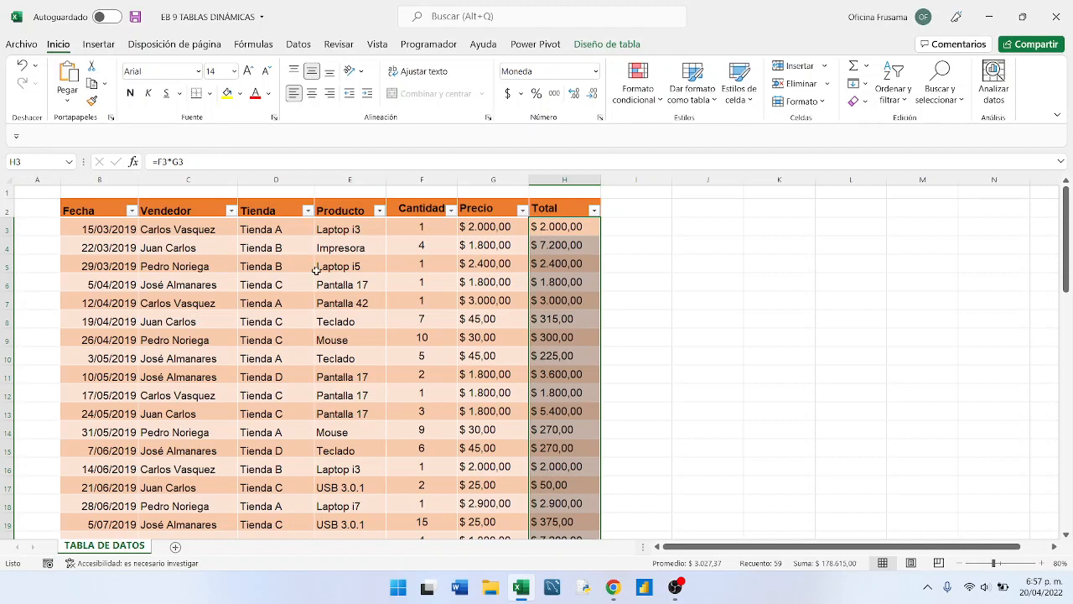
# - Examine the fields from Fecha to Total in the first records and look through the rest of the sales table's rows
pyautogui.click(340, 268)
pyautogui.click(438, 266)
pyautogui.click(498, 264)
pyautogui.click(548, 262)
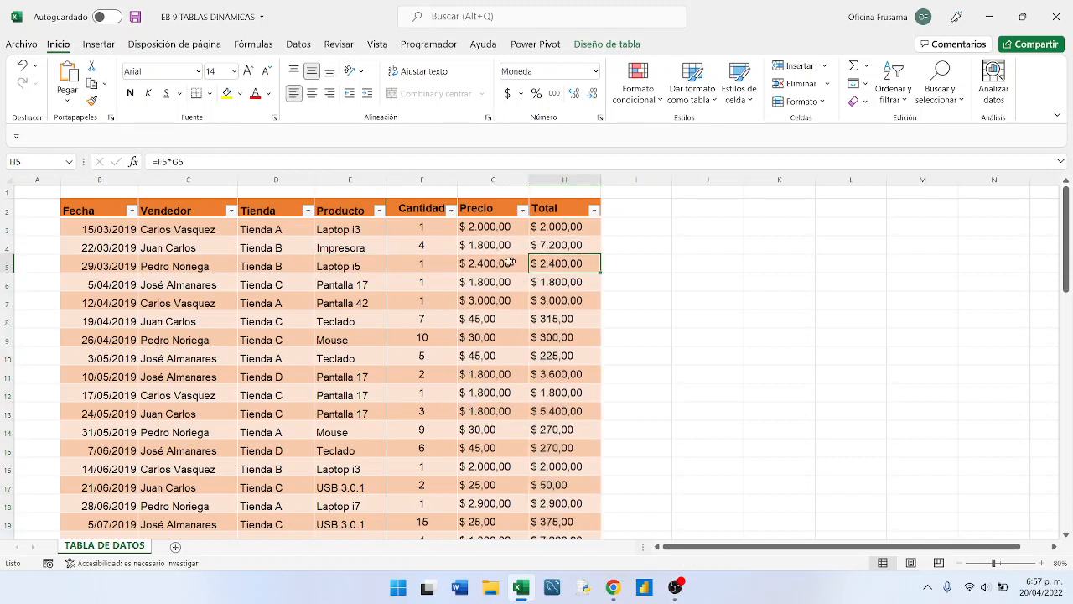
pyautogui.click(502, 262)
pyautogui.click(434, 260)
pyautogui.click(351, 261)
pyautogui.click(270, 265)
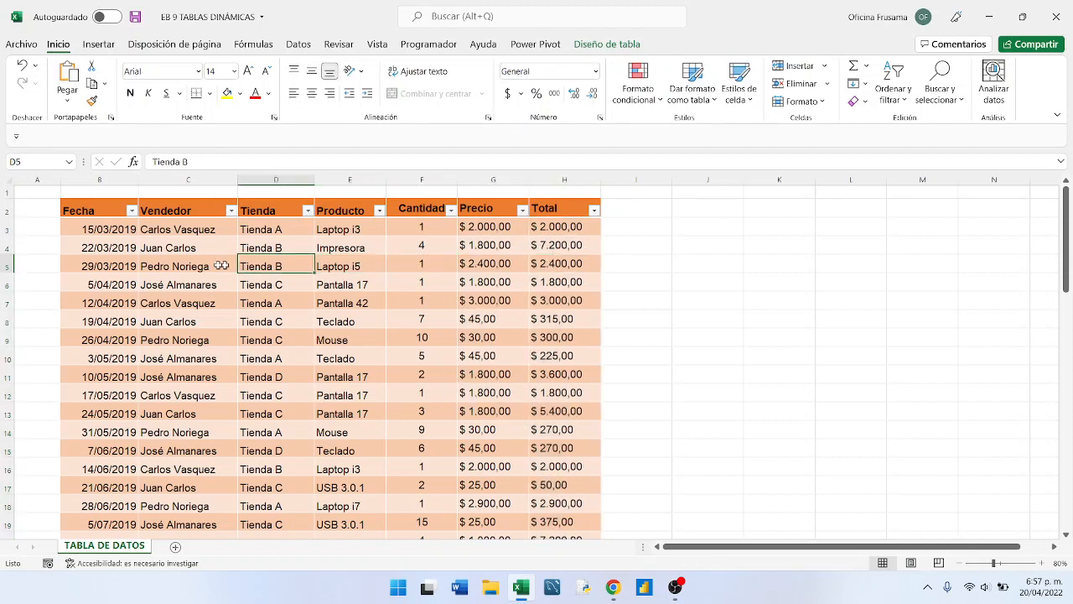
pyautogui.click(177, 265)
pyautogui.click(102, 254)
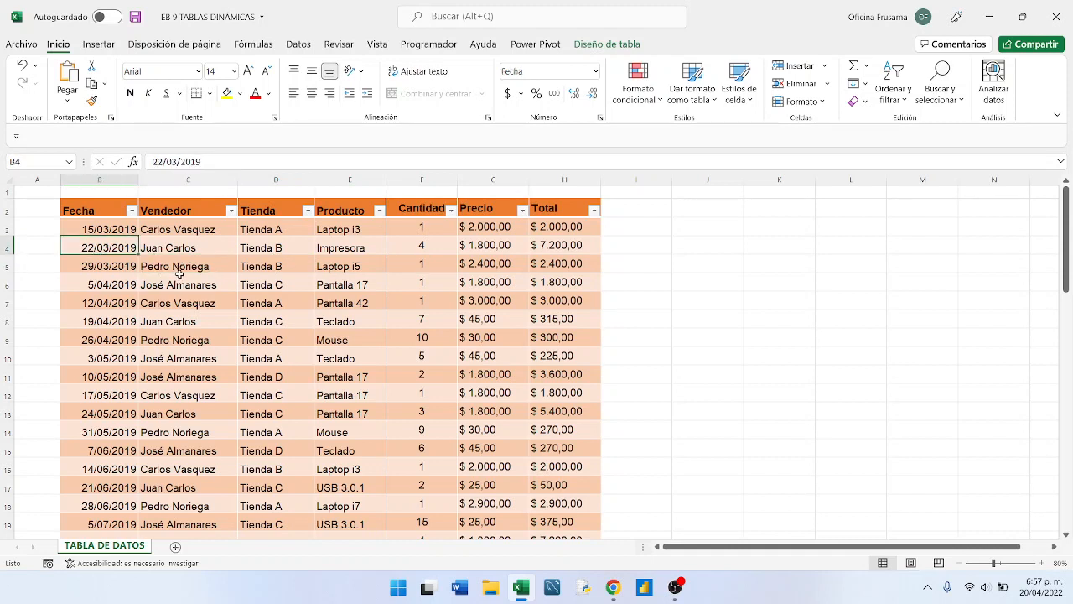
pyautogui.click(373, 285)
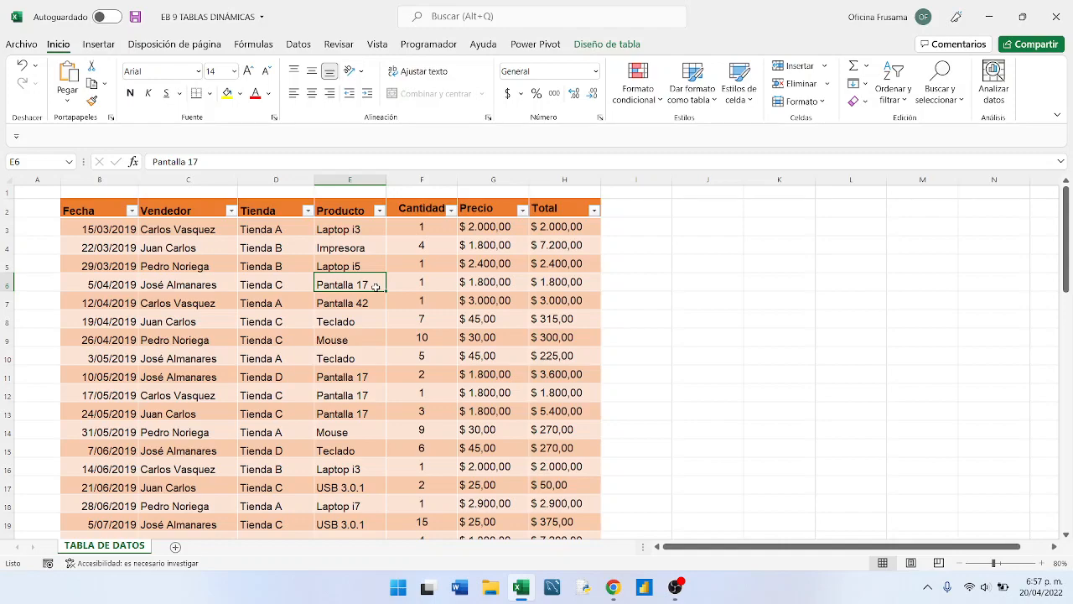
pyautogui.scroll(-2, 361, 311)
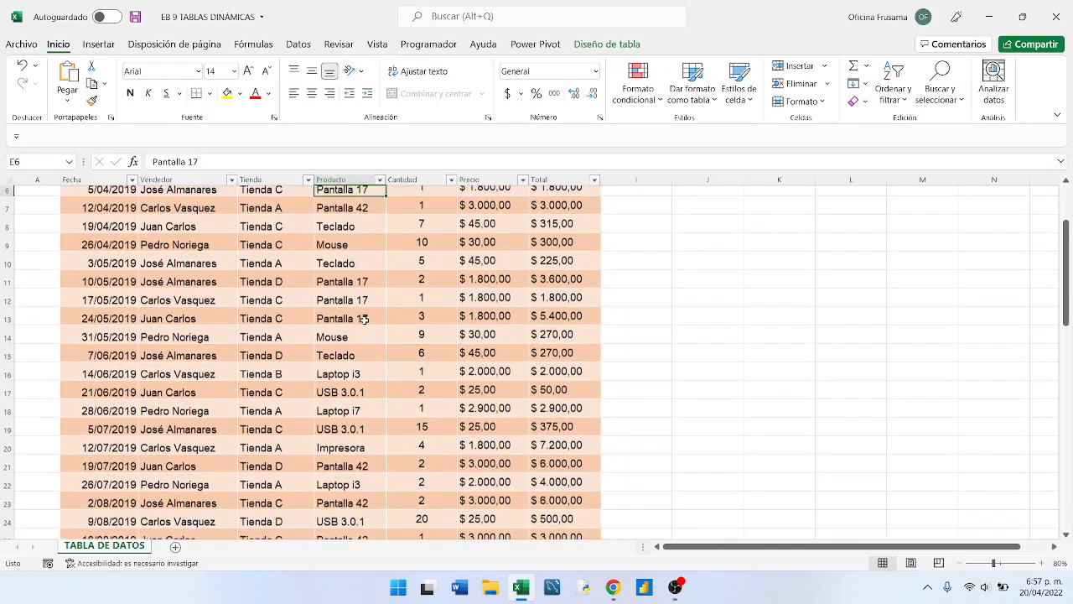
pyautogui.scroll(-9, 365, 320)
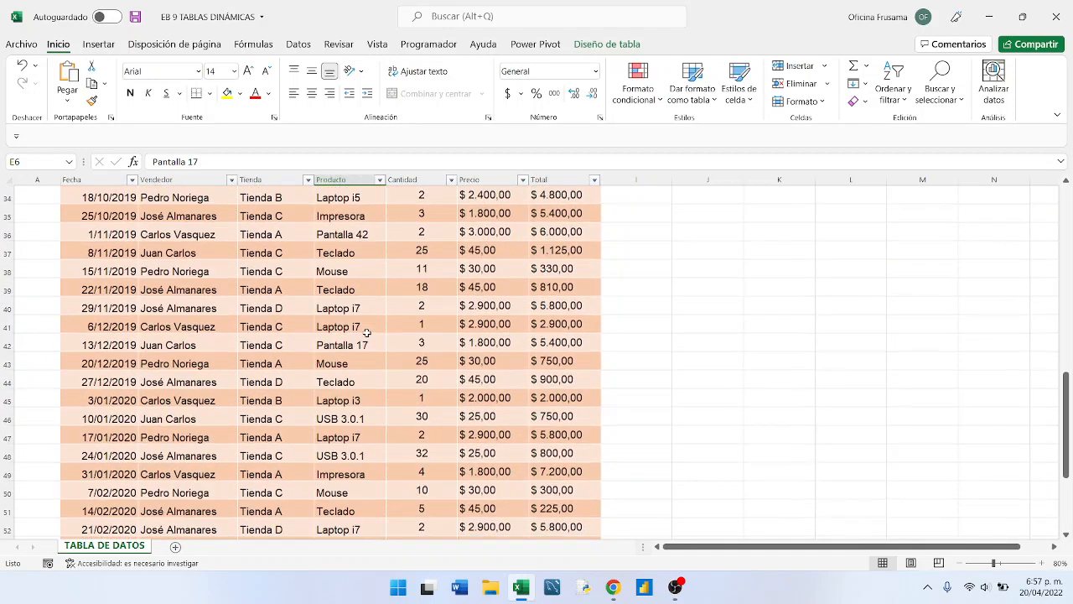
pyautogui.scroll(11, 367, 333)
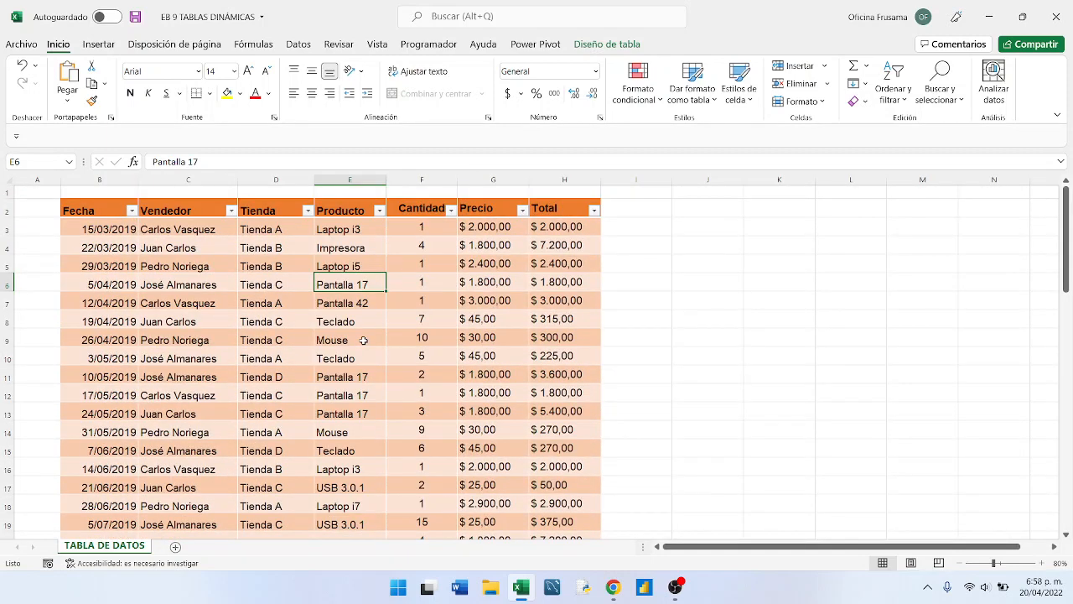
# - Examine the Vendedor, Tienda, Producto and Cantidad entries in the sales table's first few records
pyautogui.click(249, 281)
pyautogui.click(215, 265)
pyautogui.click(200, 244)
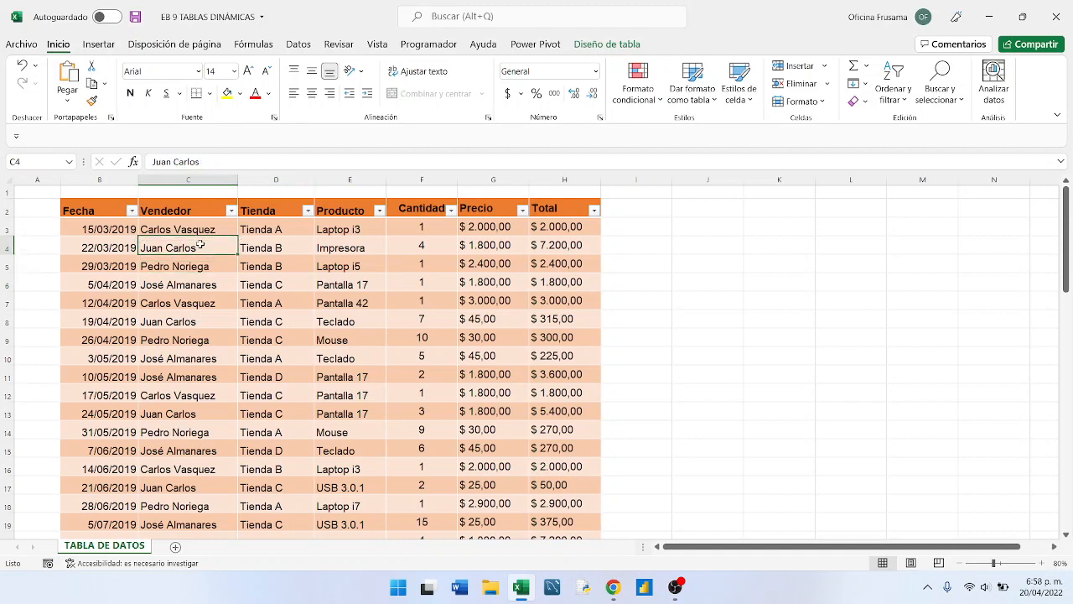
pyautogui.click(191, 231)
pyautogui.click(267, 227)
pyautogui.click(339, 230)
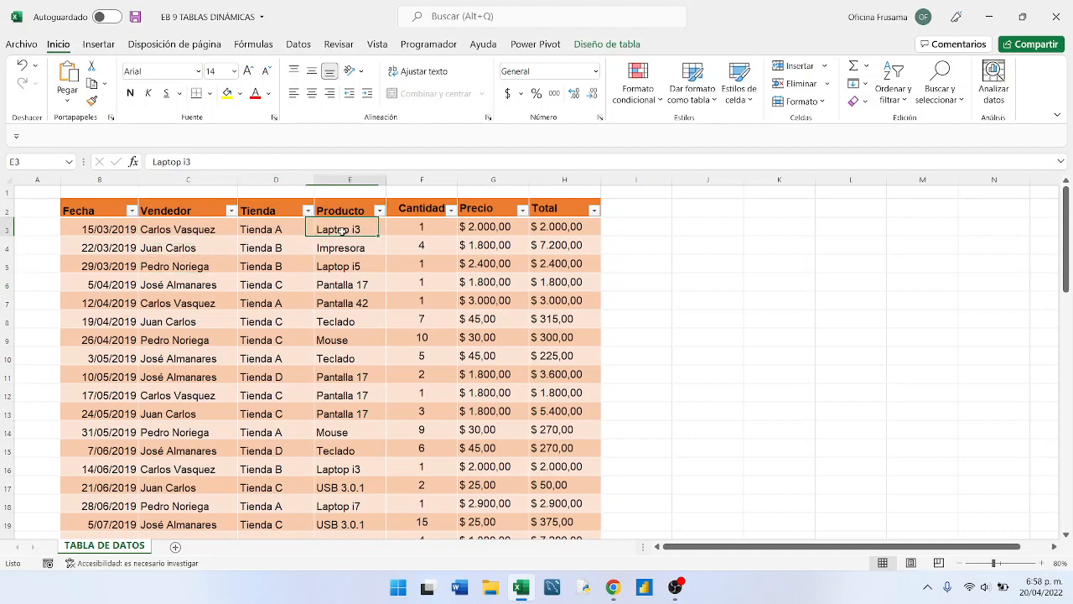
pyautogui.click(407, 228)
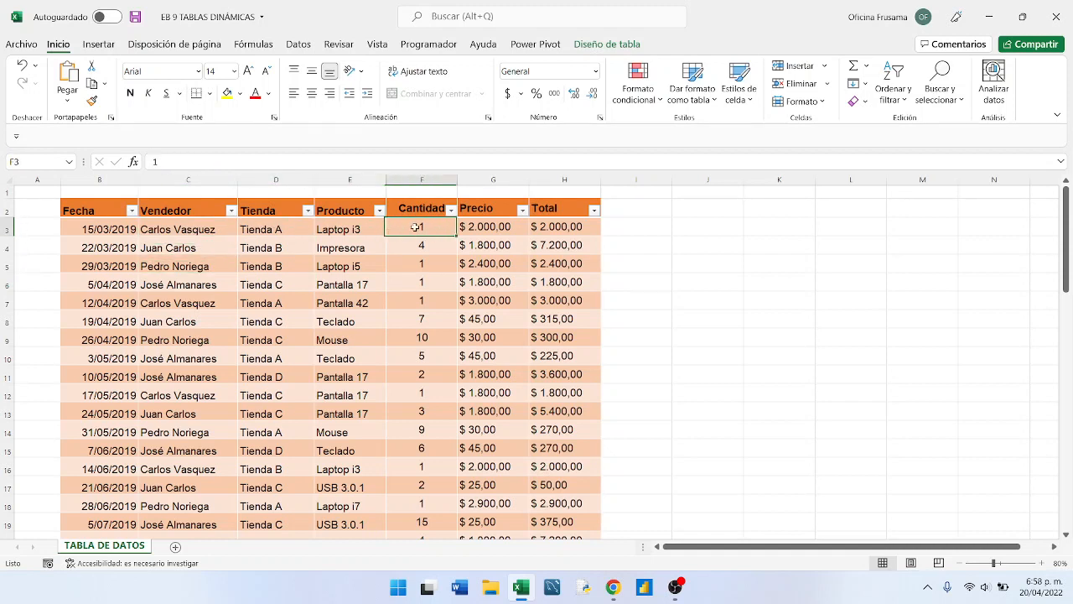
pyautogui.click(355, 233)
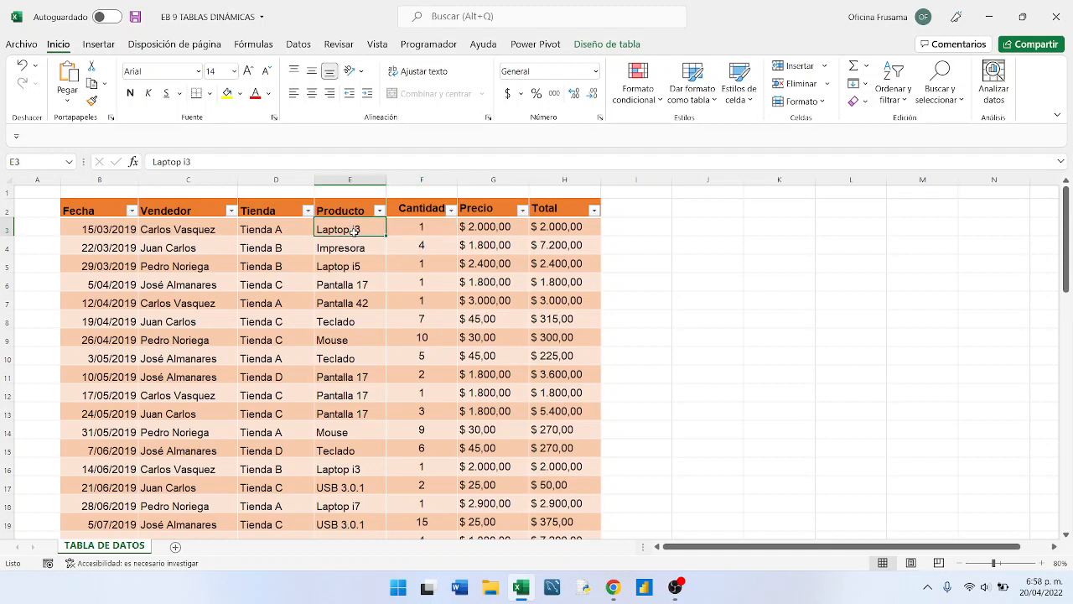
pyautogui.click(270, 248)
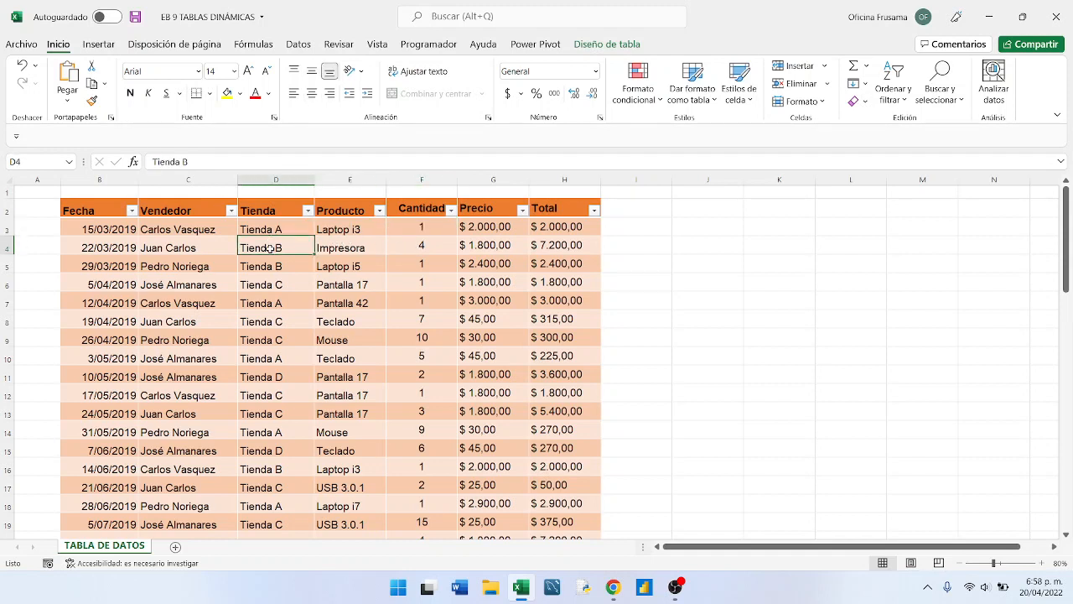
pyautogui.click(201, 249)
pyautogui.click(184, 231)
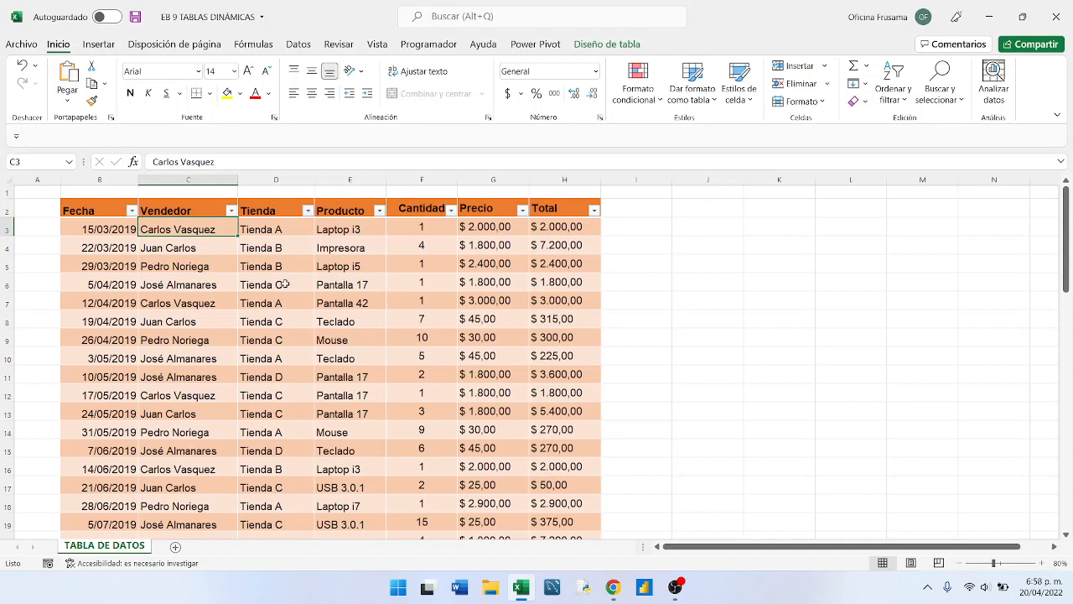
pyautogui.click(292, 246)
pyautogui.click(278, 231)
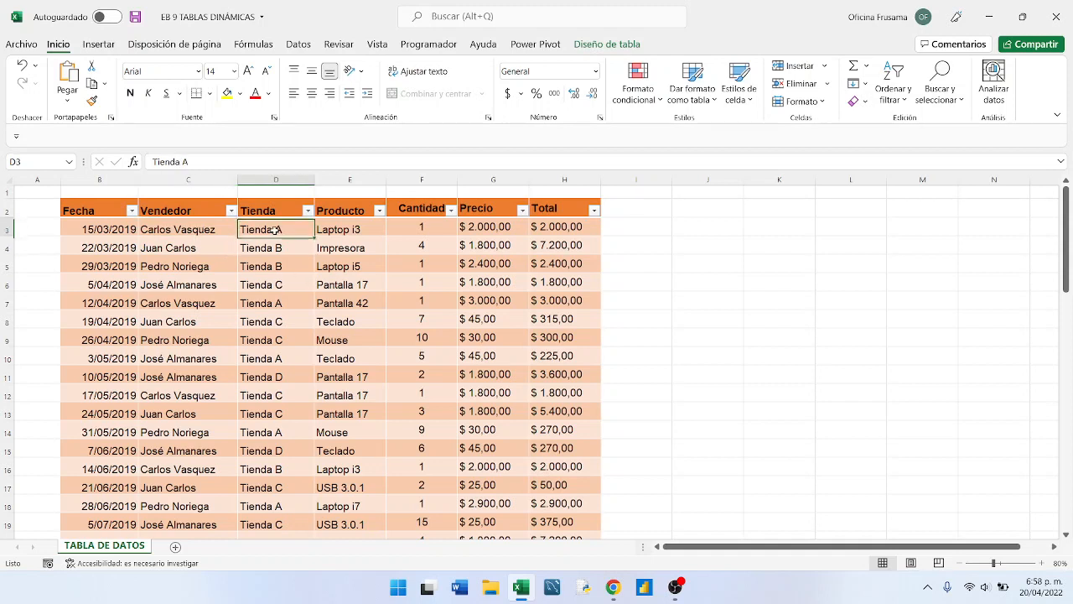
# - Rename the sales table as DatosVentas
pyautogui.click(606, 45)
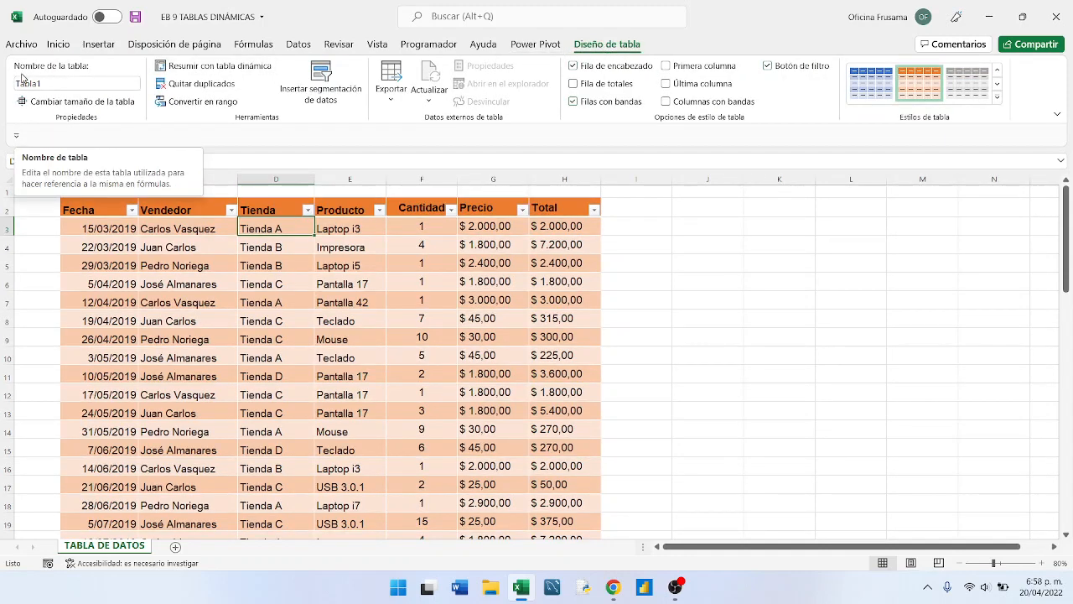
pyautogui.click(51, 85)
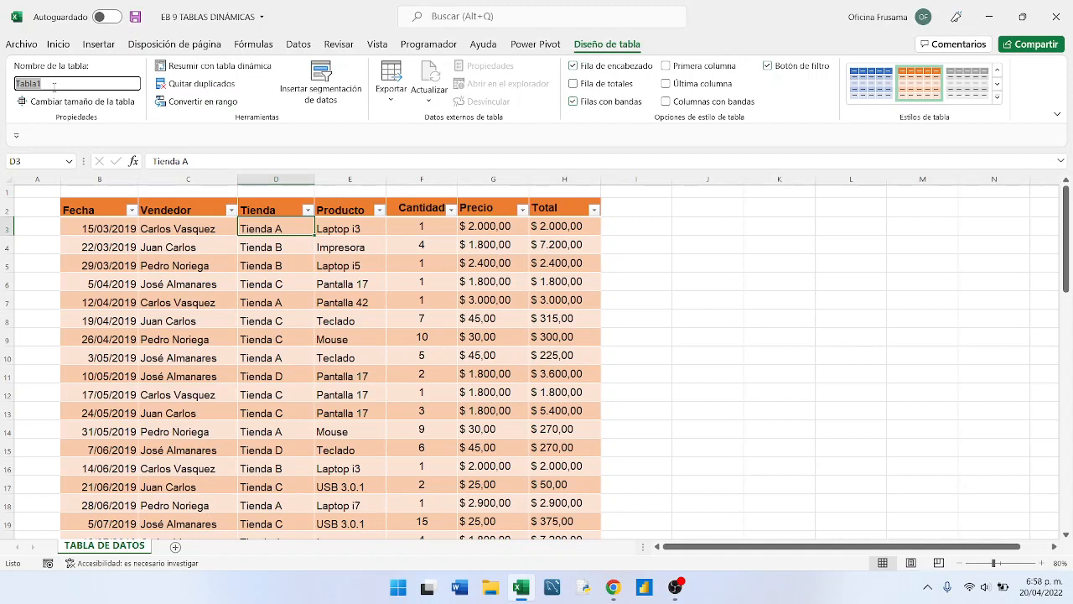
pyautogui.write('daTOS')
pyautogui.press('BackSpace')
pyautogui.press('BackSpace')
pyautogui.press('BackSpace')
pyautogui.press('BackSpace')
pyautogui.press('BackSpace')
pyautogui.write('DatosVentas')
pyautogui.press('Return')
pyautogui.click(277, 247)
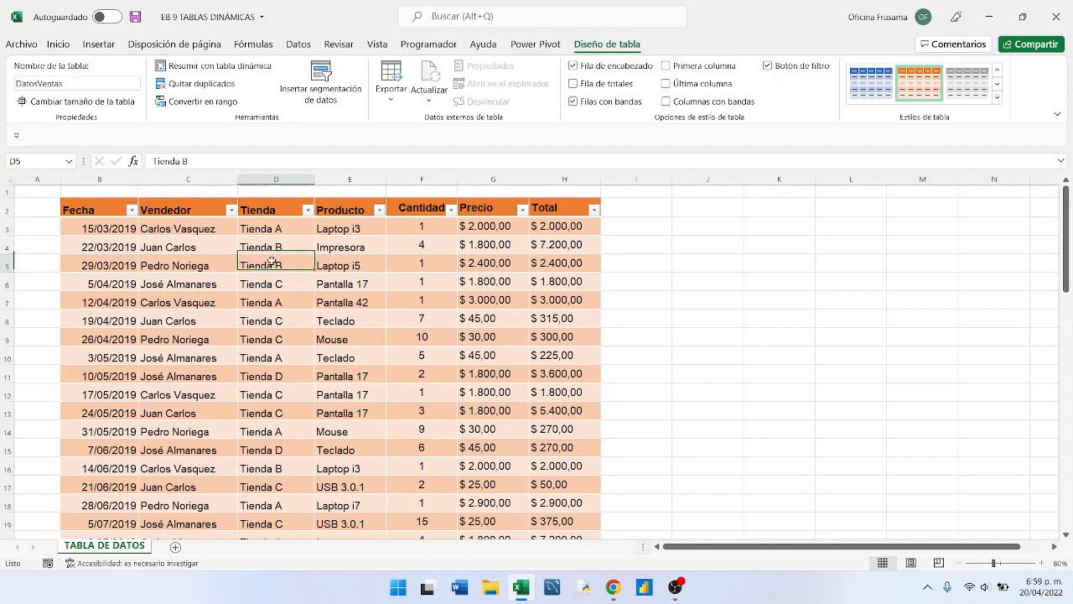
# - Check which range the name DatosVentas covers by selecting the whole table and recalling it from the workbook's defined names
pyautogui.click(316, 285)
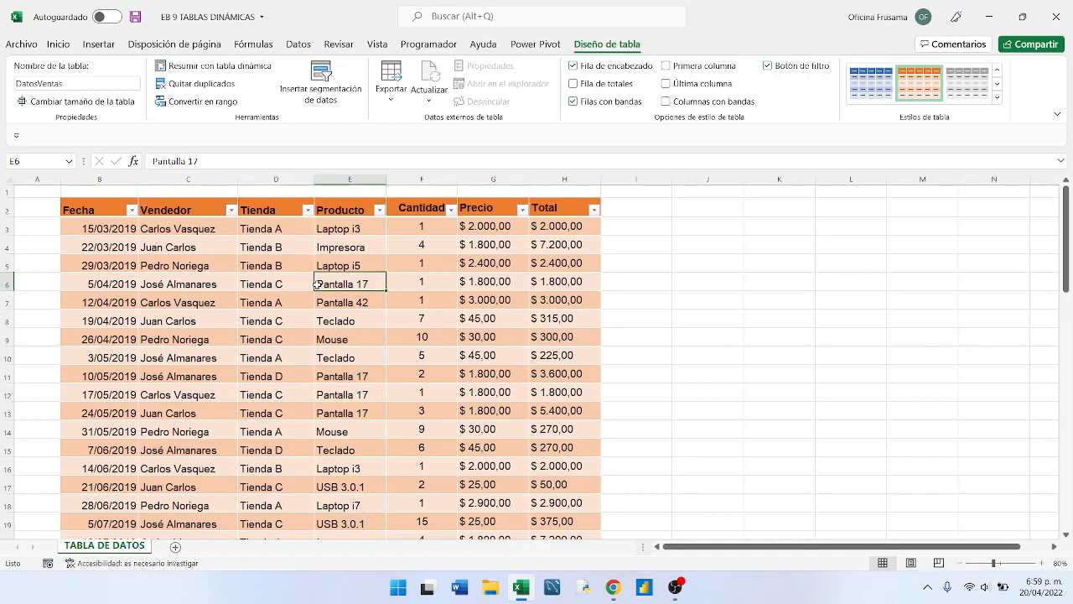
pyautogui.hotkey('ctrl', 'a')
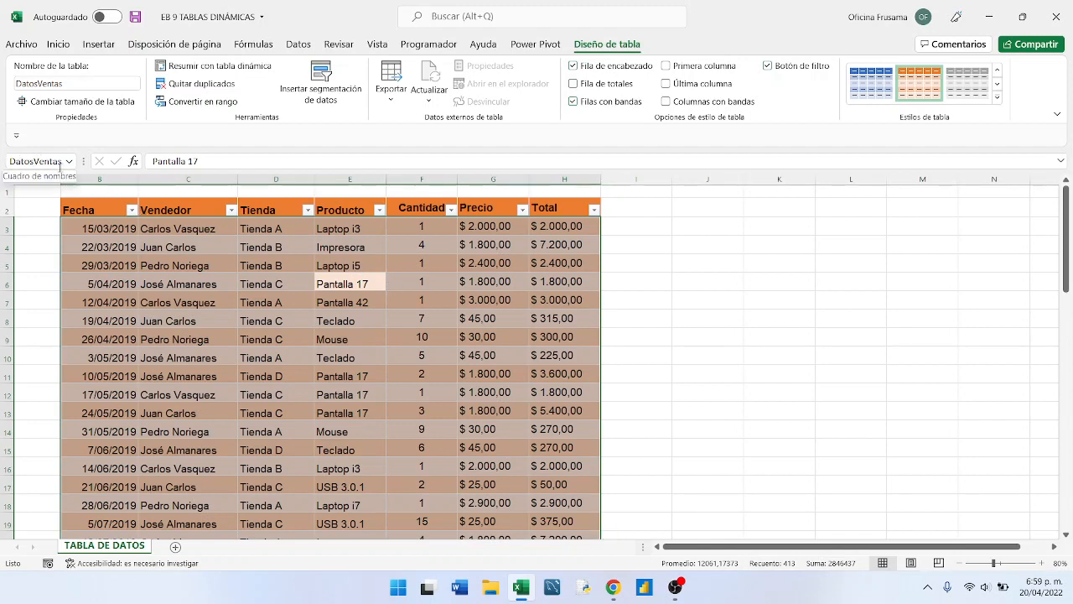
pyautogui.click(722, 285)
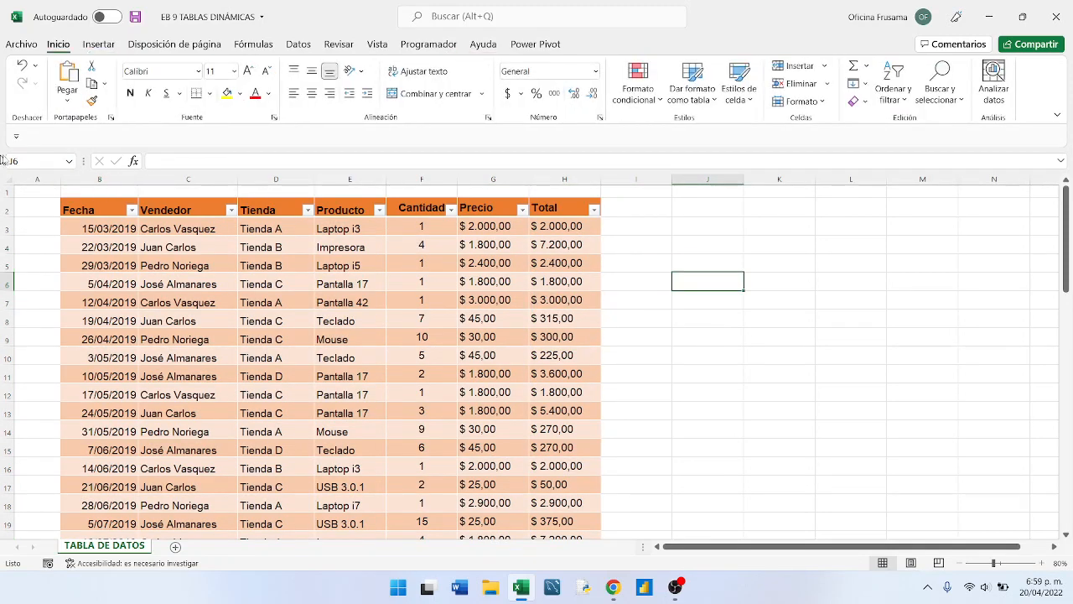
pyautogui.click(69, 161)
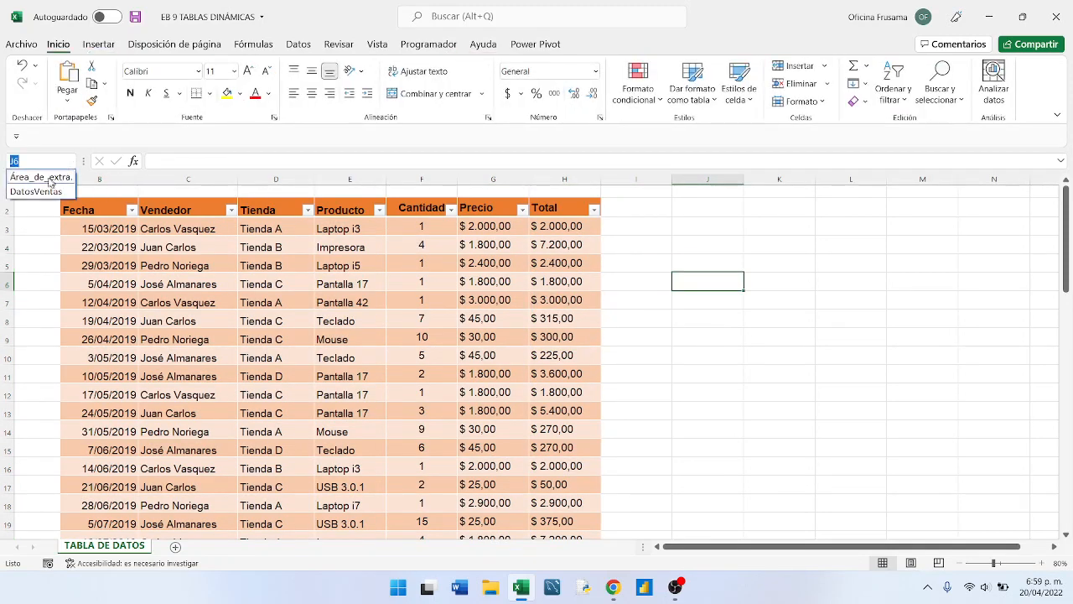
pyautogui.click(39, 192)
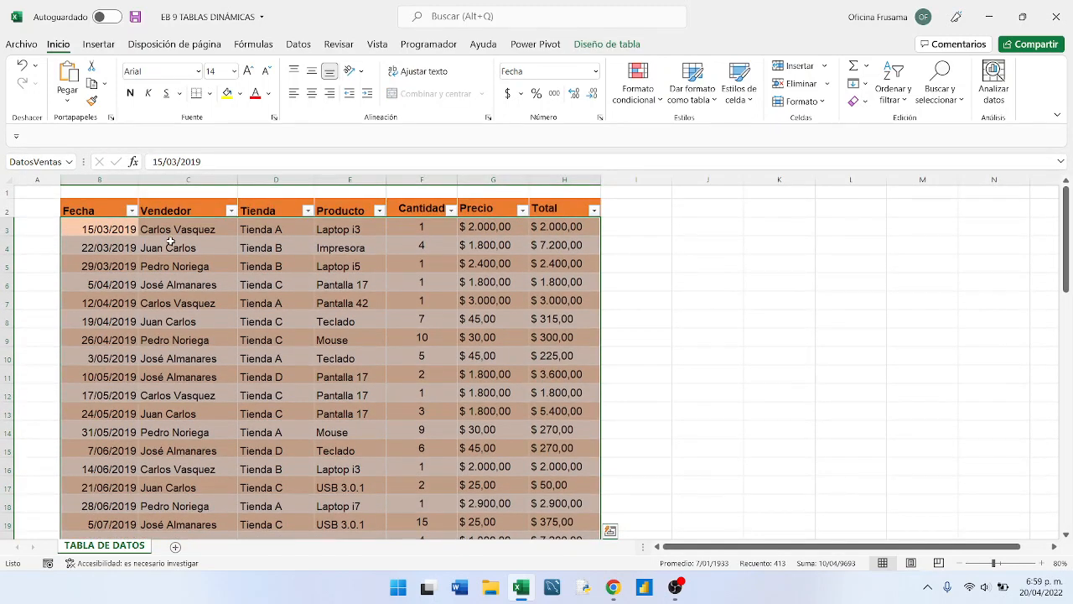
pyautogui.click(232, 277)
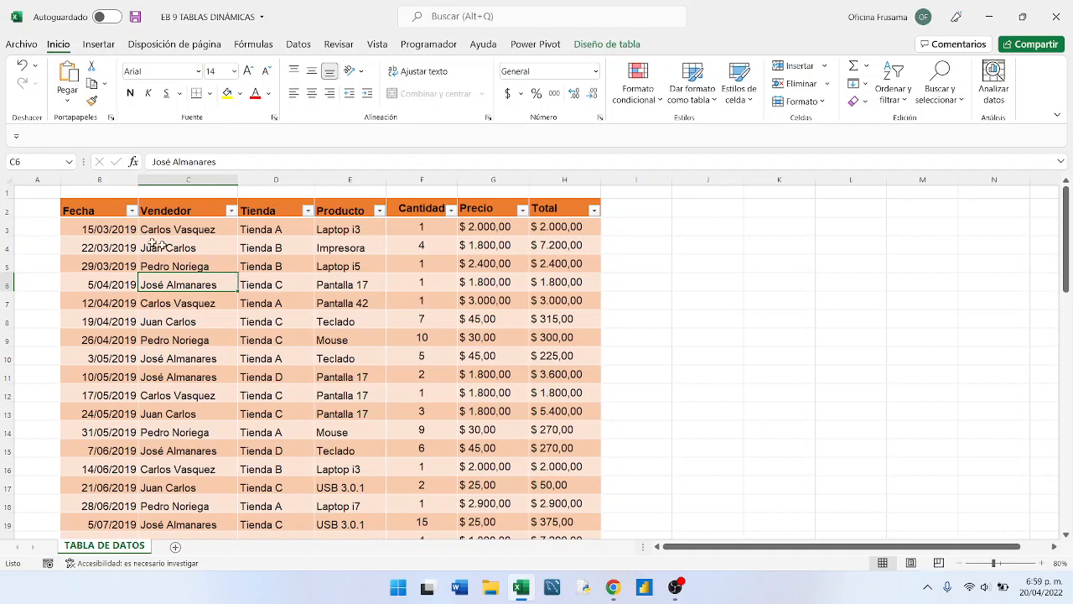
# - Create a pivot table from the DatosVentas table on a new worksheet
pyautogui.click(285, 289)
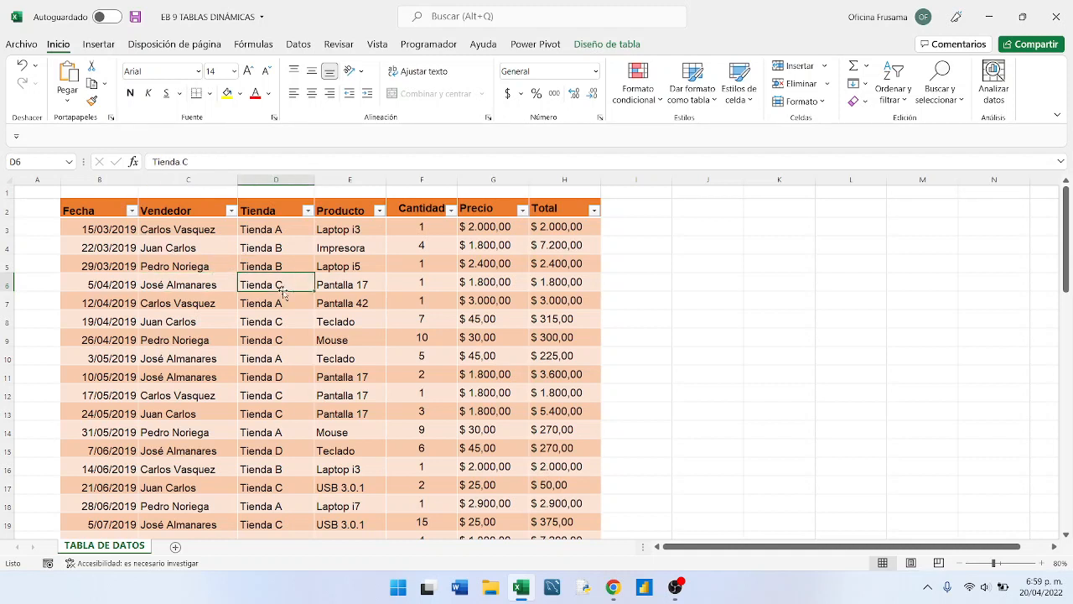
pyautogui.hotkey('ctrl', 'a')
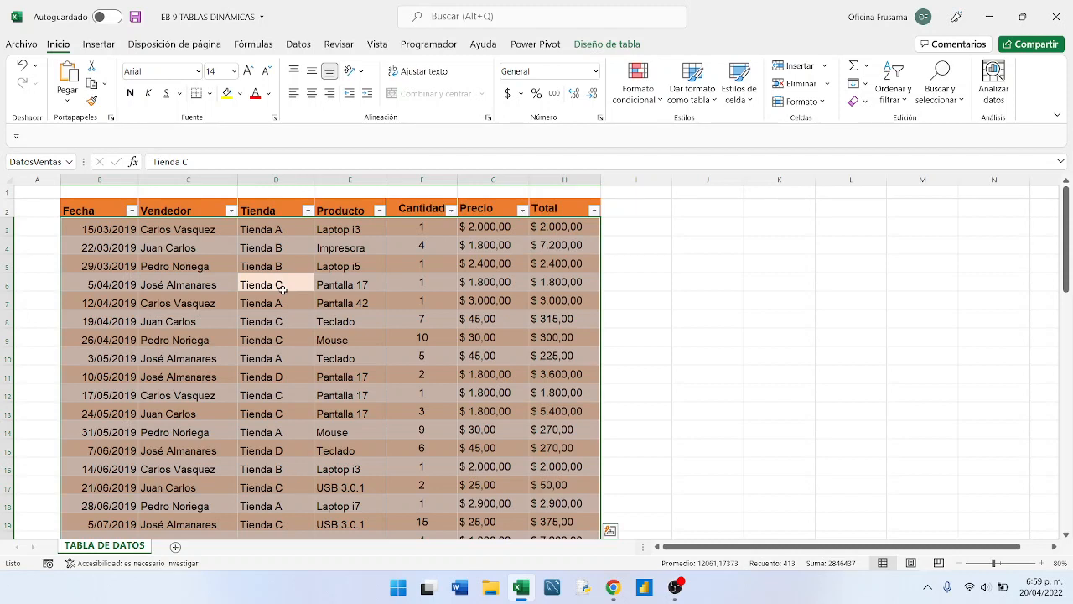
pyautogui.click(589, 46)
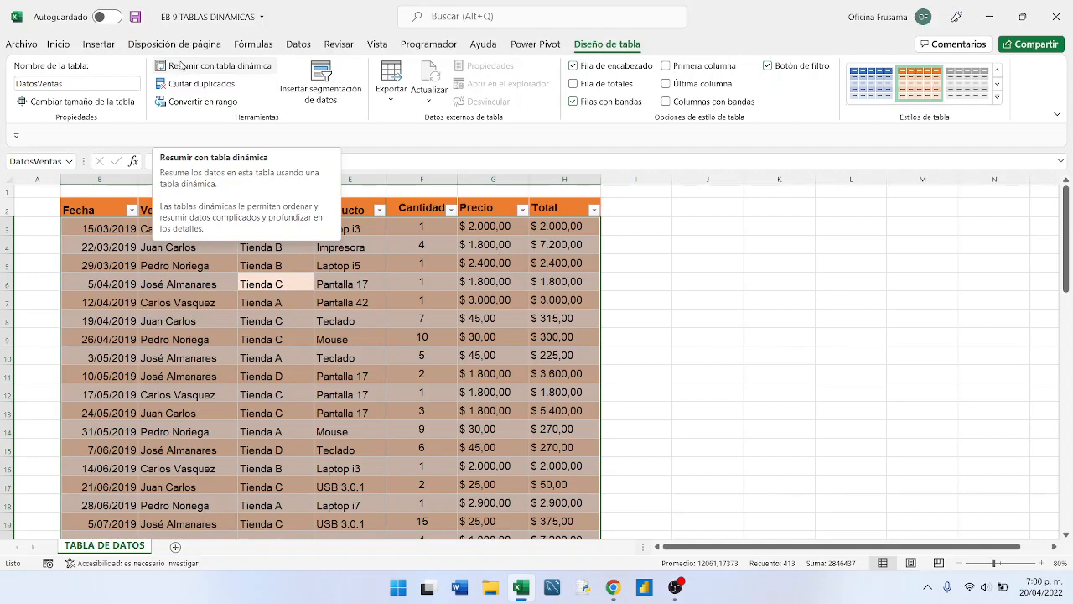
pyautogui.click(92, 47)
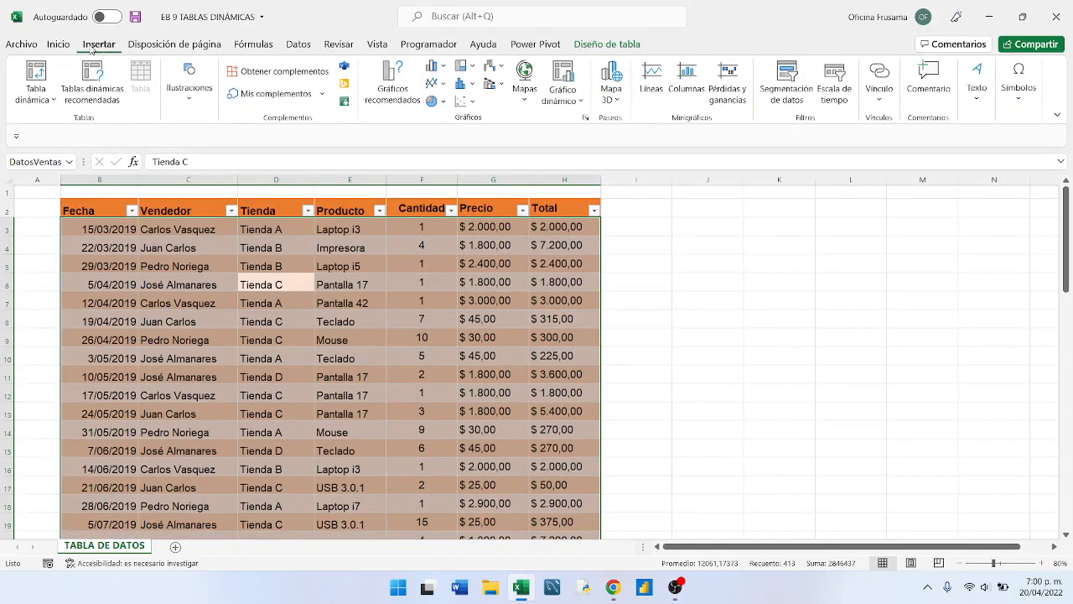
pyautogui.click(41, 74)
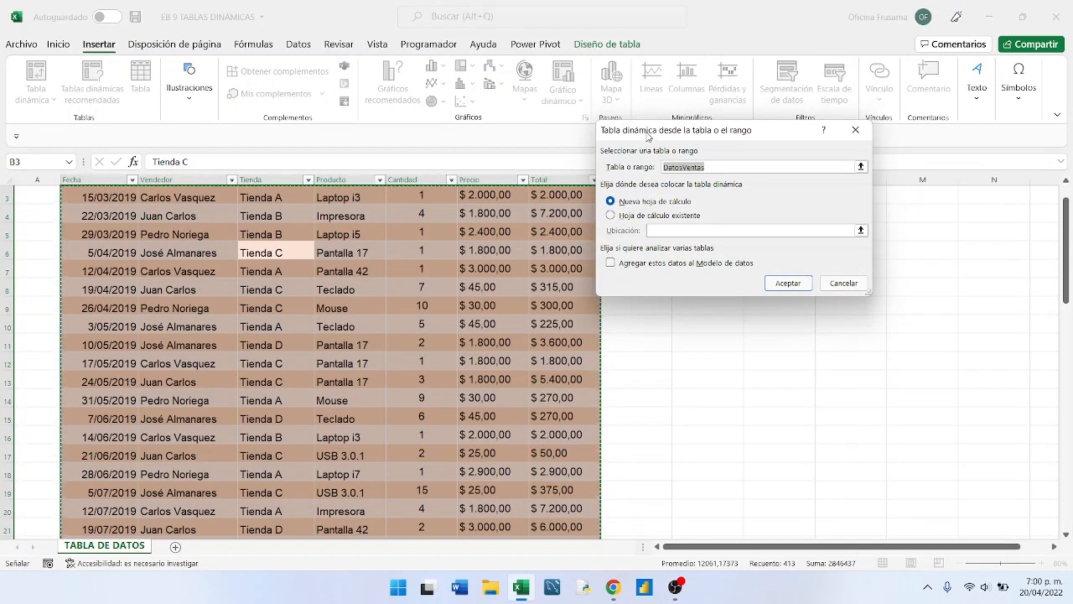
pyautogui.moveTo(646, 135); pyautogui.dragTo(485, 237)
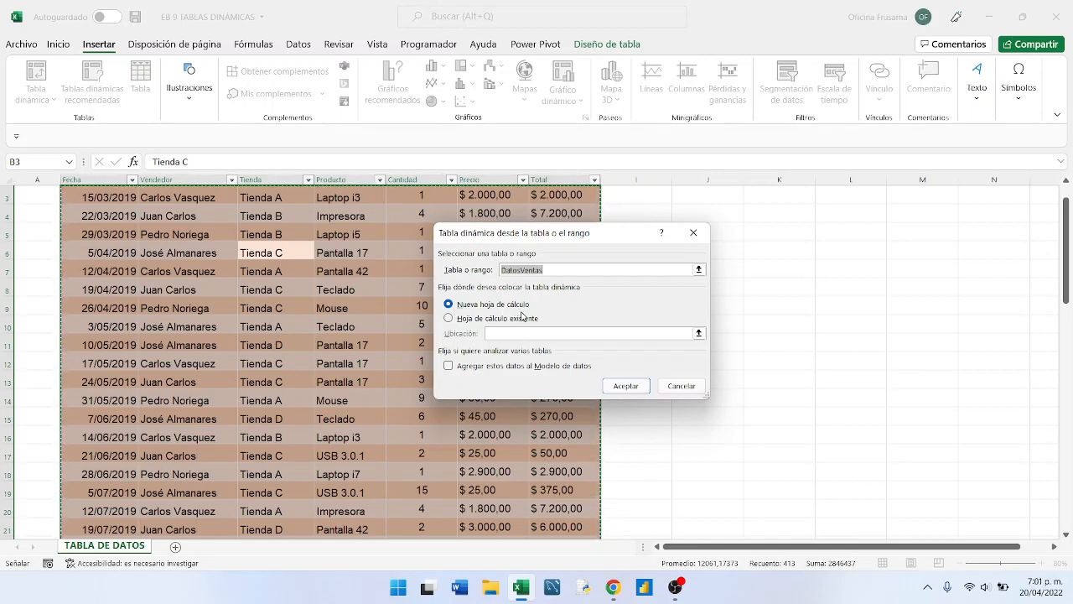
pyautogui.click(625, 386)
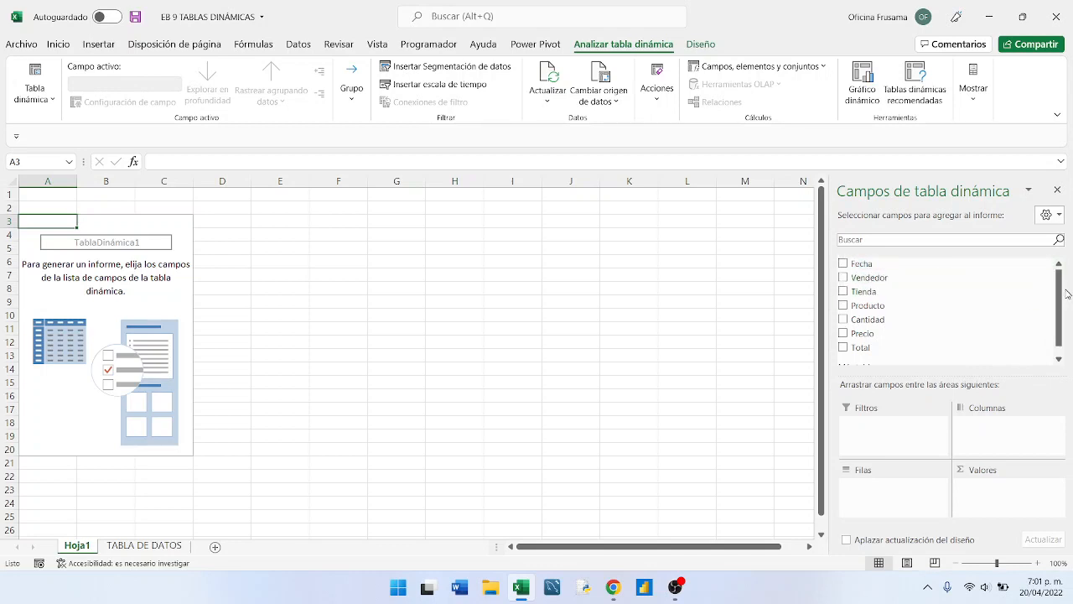
# - Review the source fields offered for the new pivot table
pyautogui.moveTo(1061, 283); pyautogui.dragTo(1063, 336)
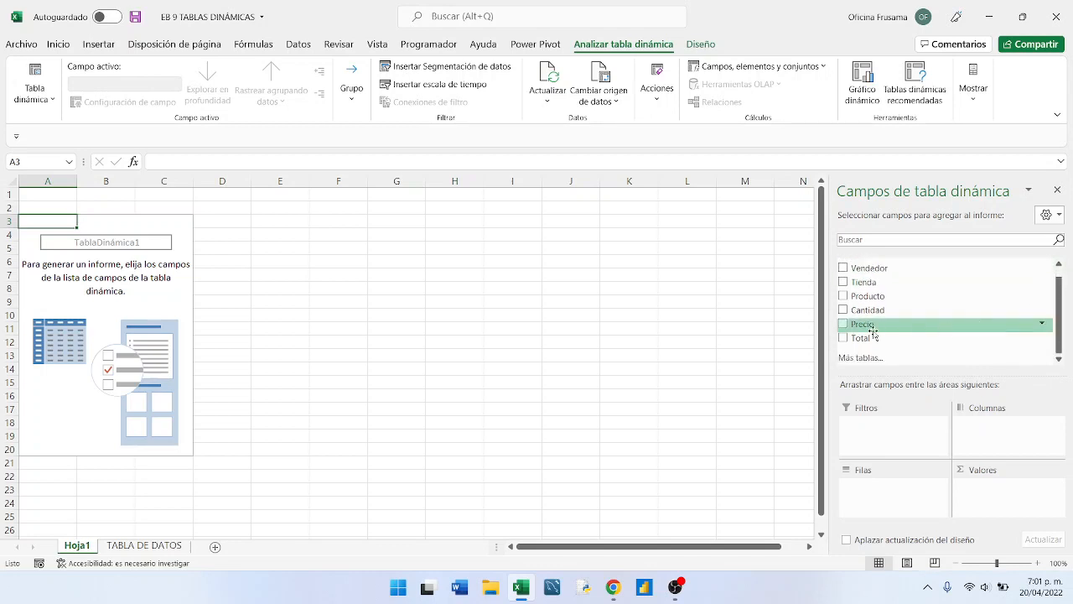
pyautogui.scroll(1, 875, 333)
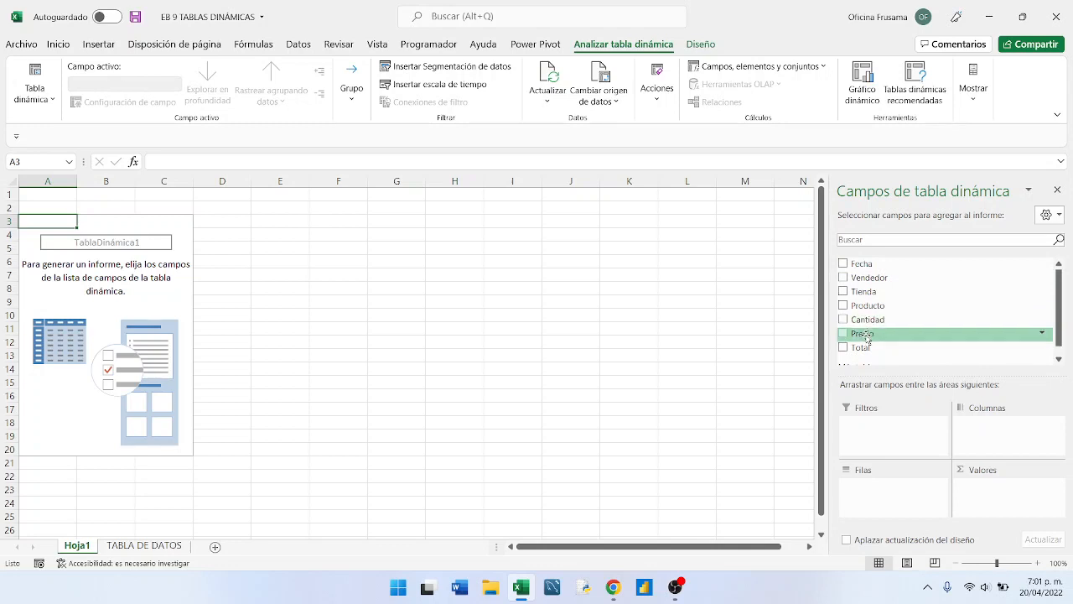
pyautogui.scroll(-1, 875, 303)
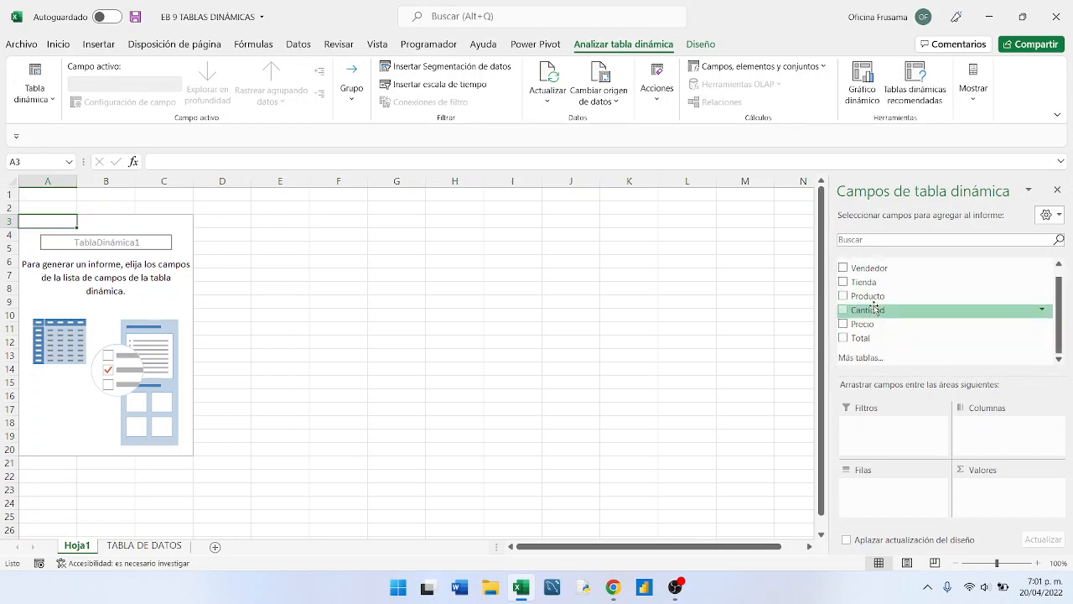
# - Lay out the pivot table with Vendedor as rows, Tienda as columns and the sum of Total as values
pyautogui.scroll(1, 877, 315)
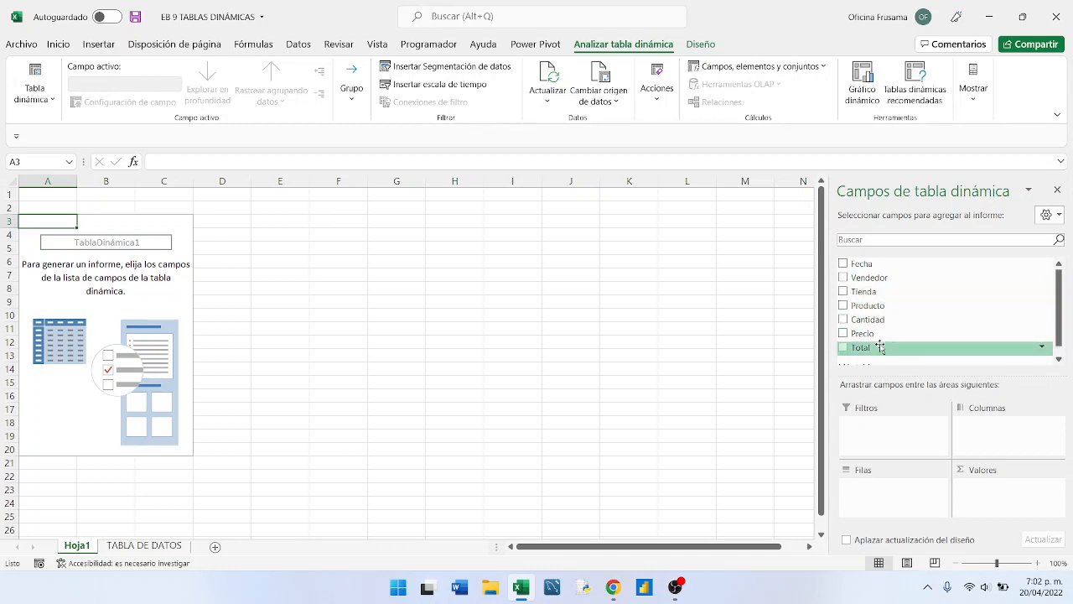
pyautogui.scroll(-1, 872, 346)
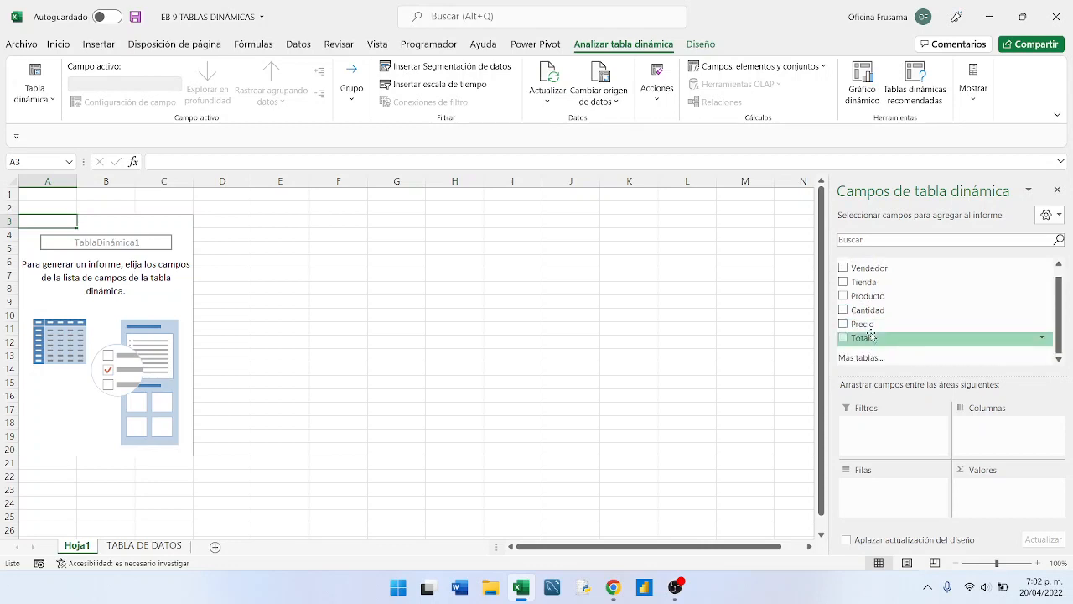
pyautogui.scroll(1, 872, 335)
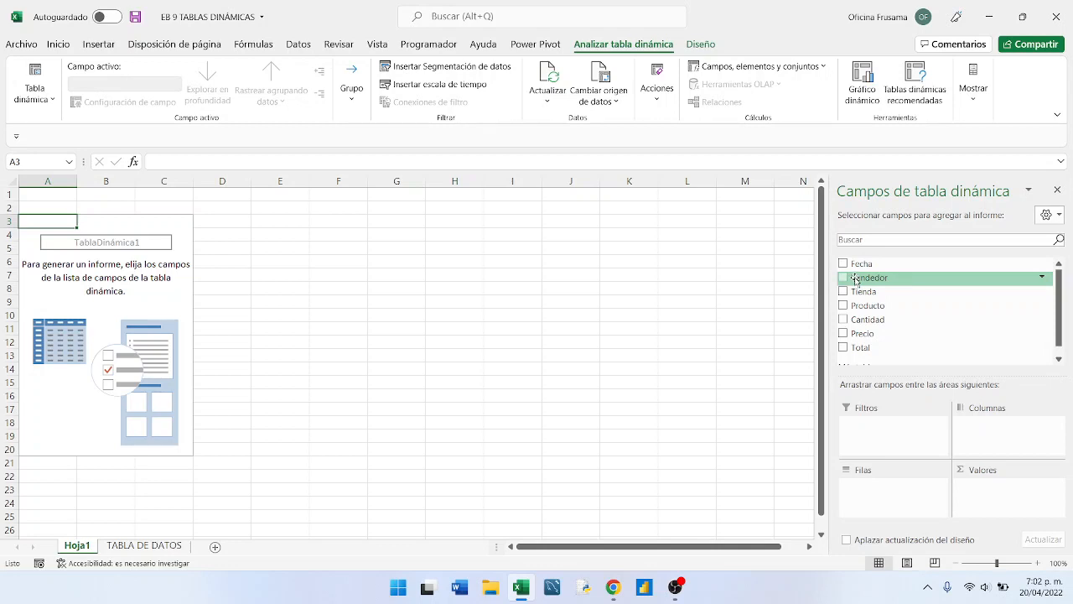
pyautogui.moveTo(857, 281); pyautogui.dragTo(880, 495)
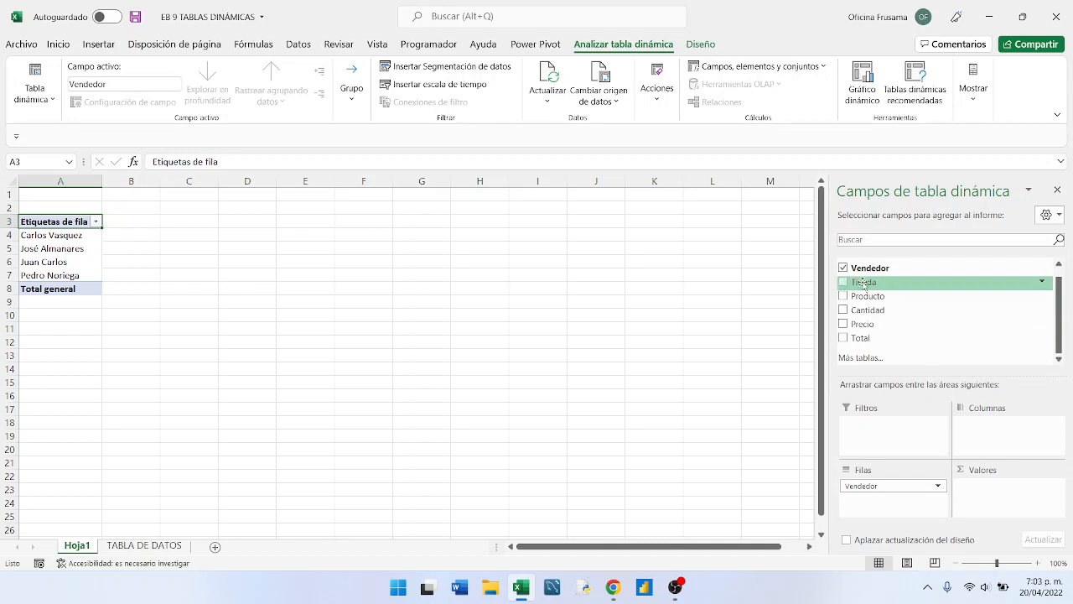
pyautogui.moveTo(863, 283); pyautogui.dragTo(987, 431)
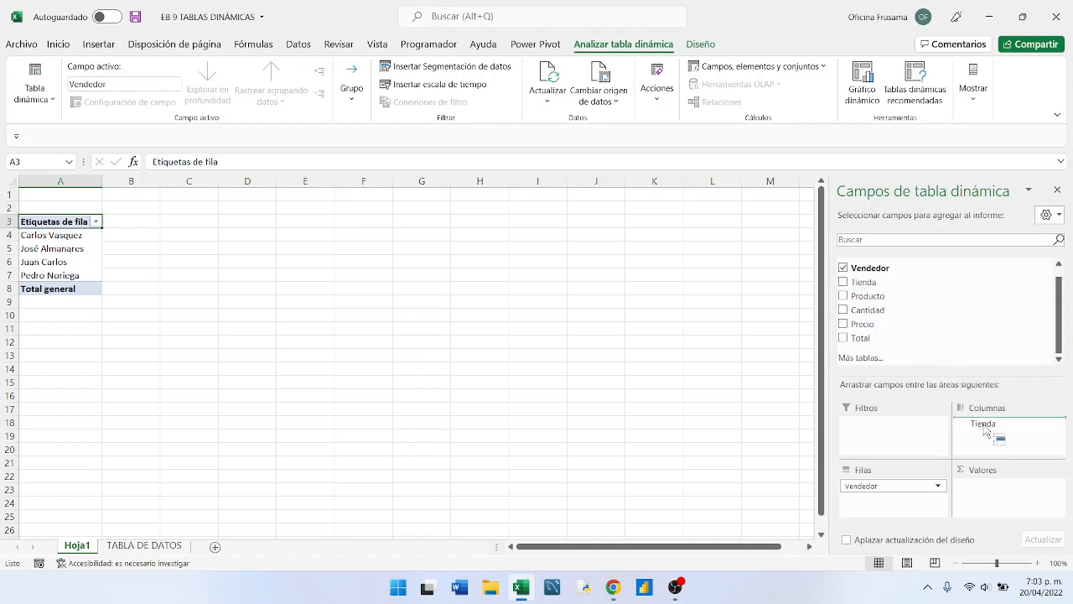
pyautogui.moveTo(986, 431); pyautogui.dragTo(988, 427)
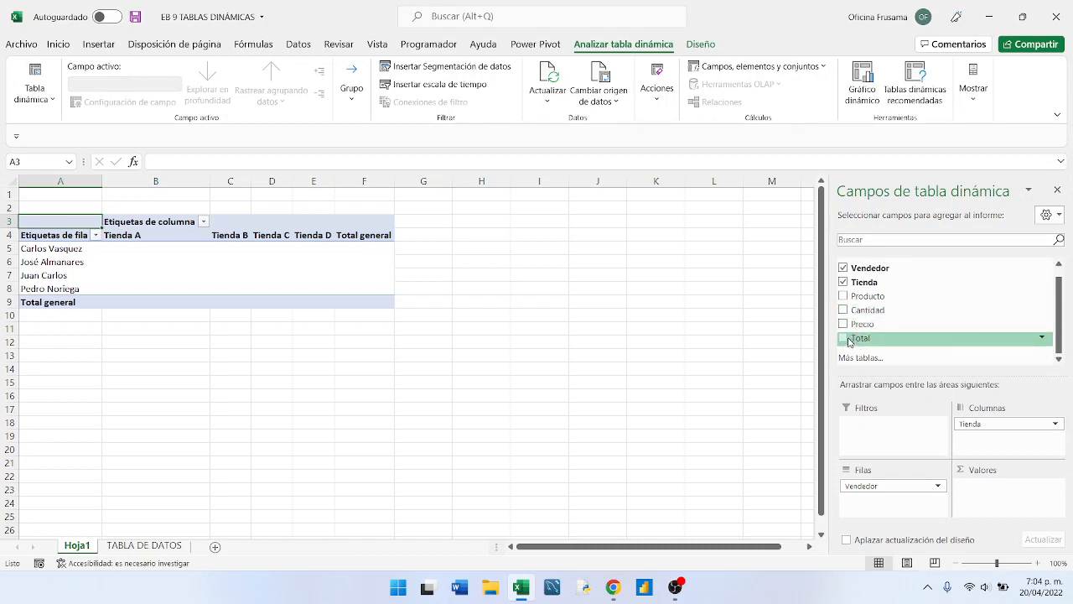
pyautogui.moveTo(852, 339); pyautogui.dragTo(999, 492)
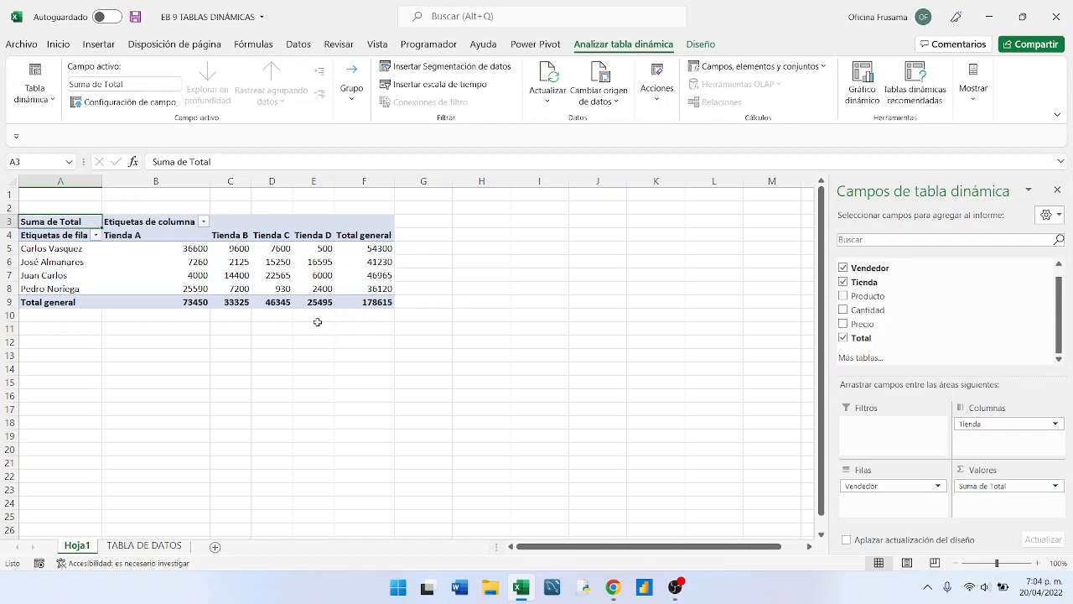
# - Examine the first seller's summed sales for each store and the row's grand total
pyautogui.moveTo(190, 250)
pyautogui.click(155, 250)
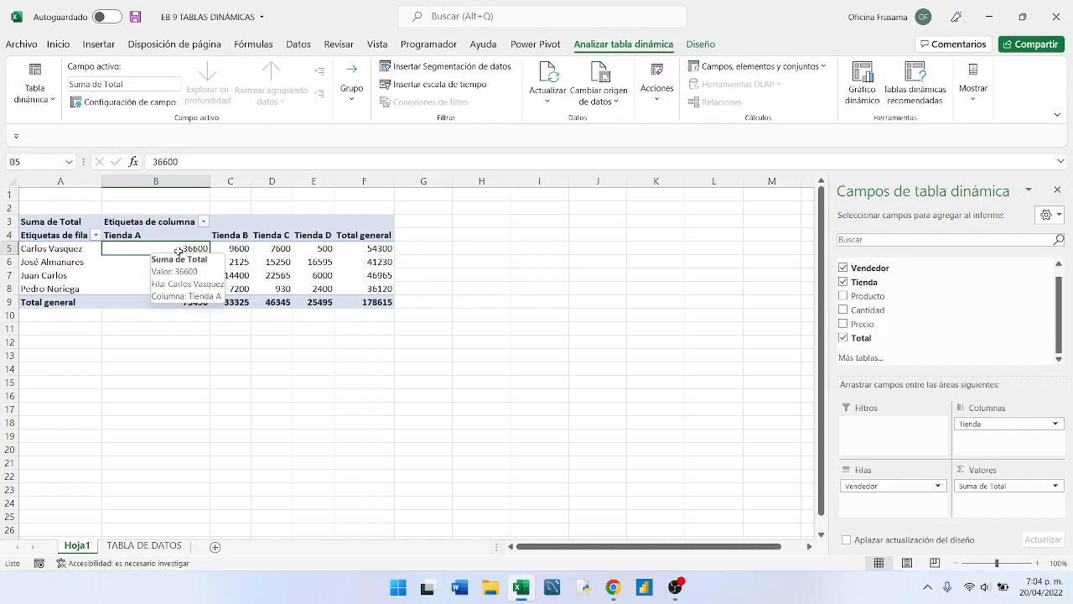
pyautogui.click(235, 249)
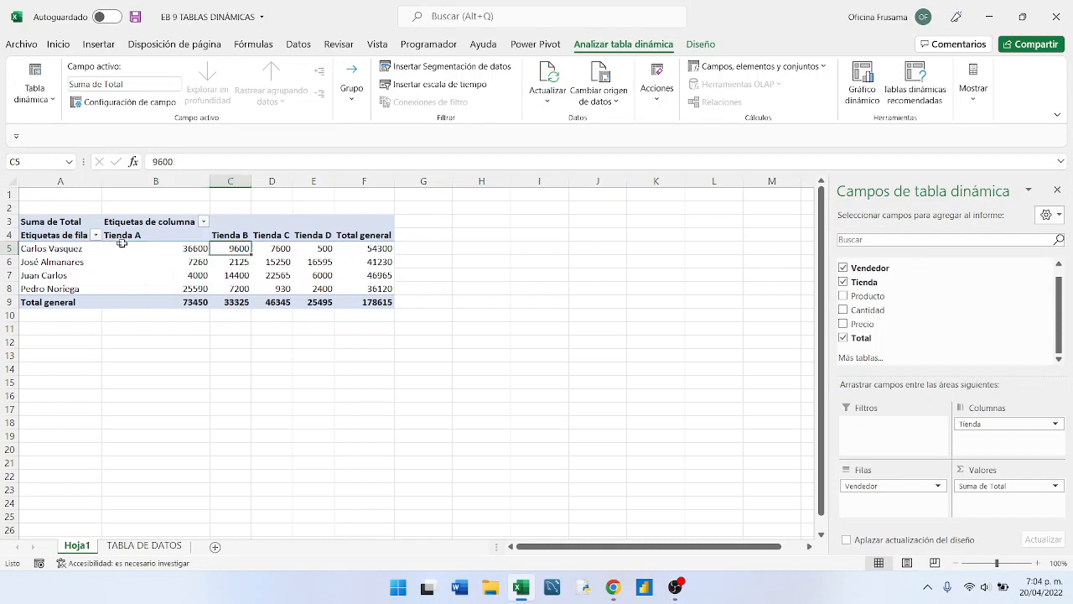
pyautogui.click(274, 249)
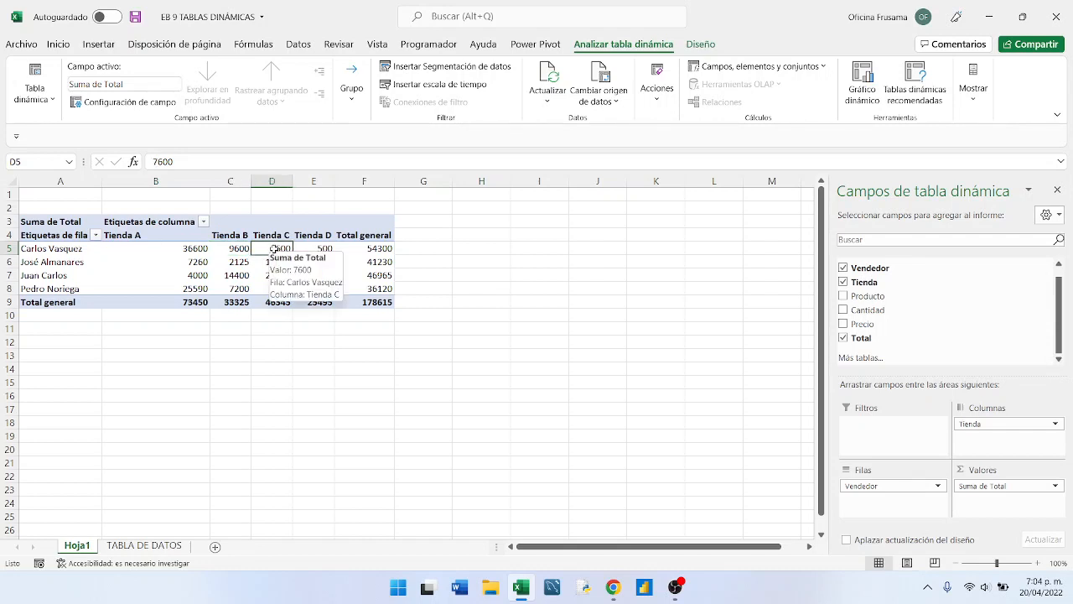
pyautogui.click(312, 249)
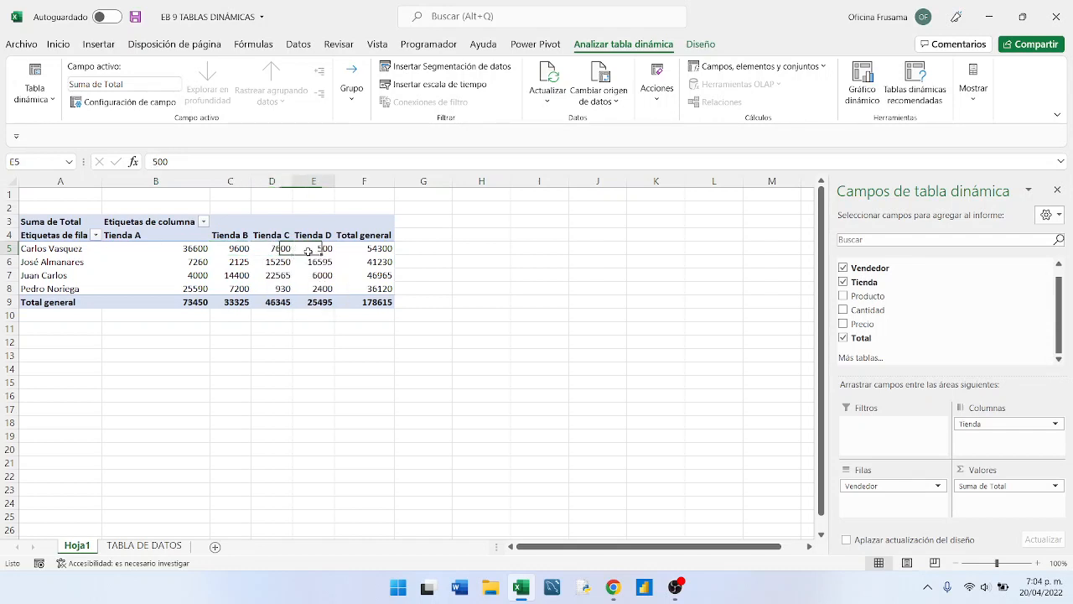
pyautogui.click(362, 248)
pyautogui.click(298, 249)
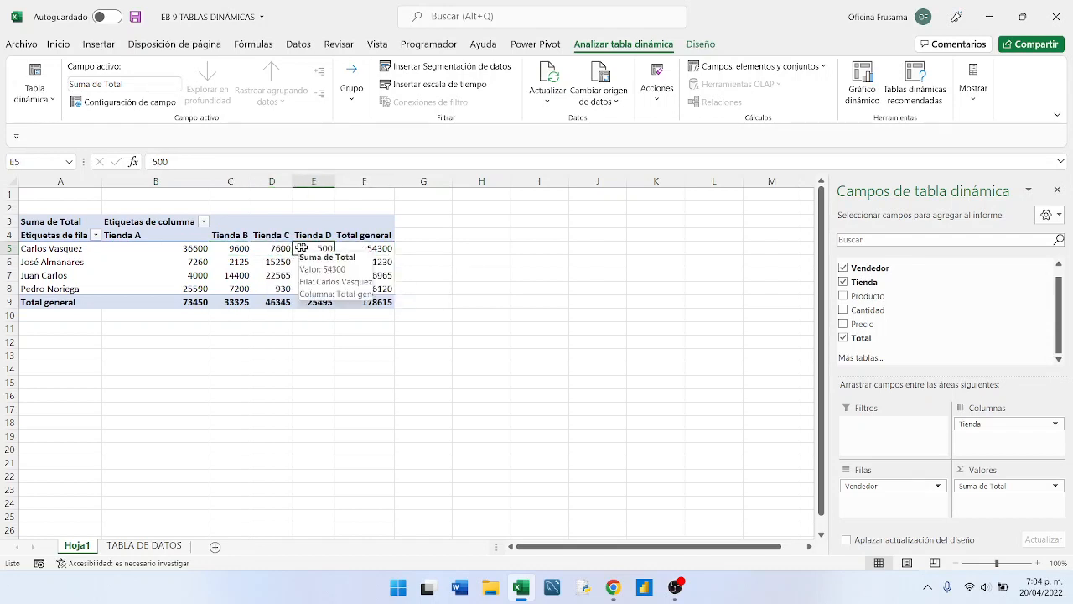
pyautogui.click(266, 249)
pyautogui.click(236, 249)
pyautogui.click(199, 248)
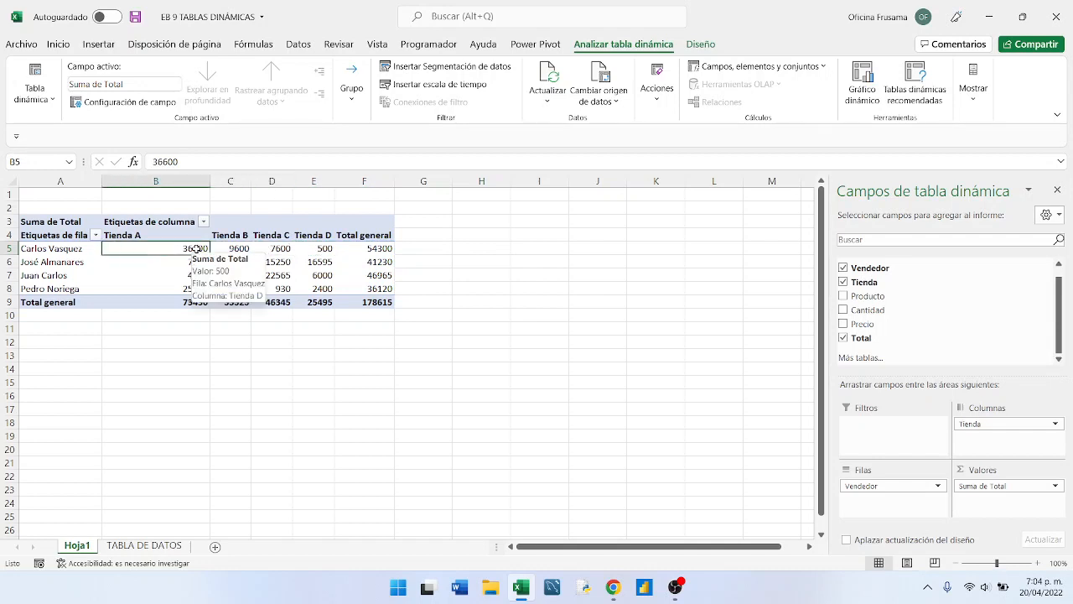
pyautogui.moveTo(337, 256)
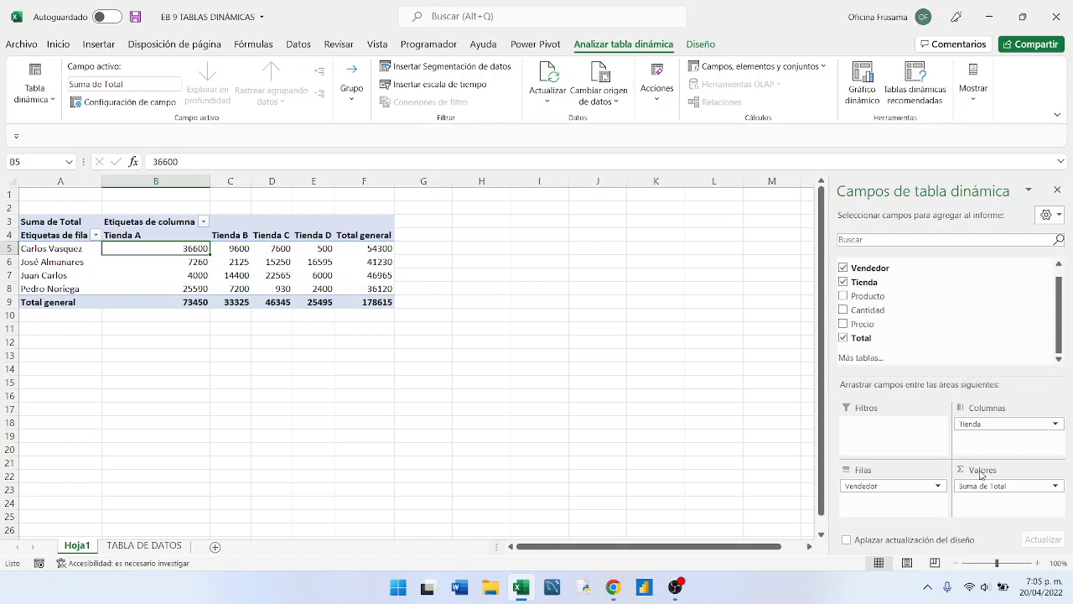
# - Change the summary calculation of the Total value field to Promedio
pyautogui.click(1056, 487)
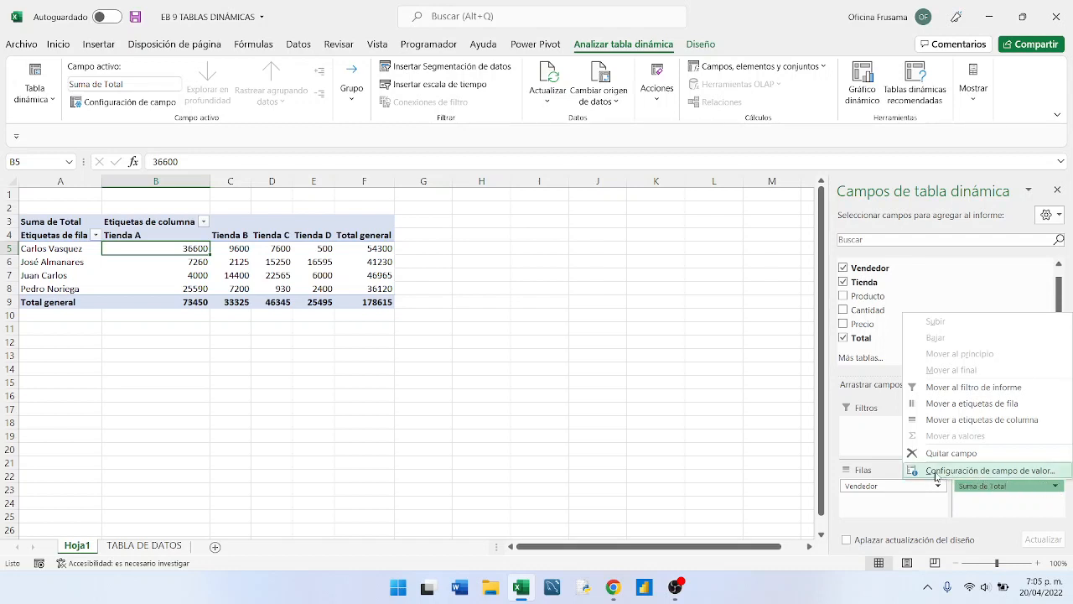
pyautogui.click(1016, 472)
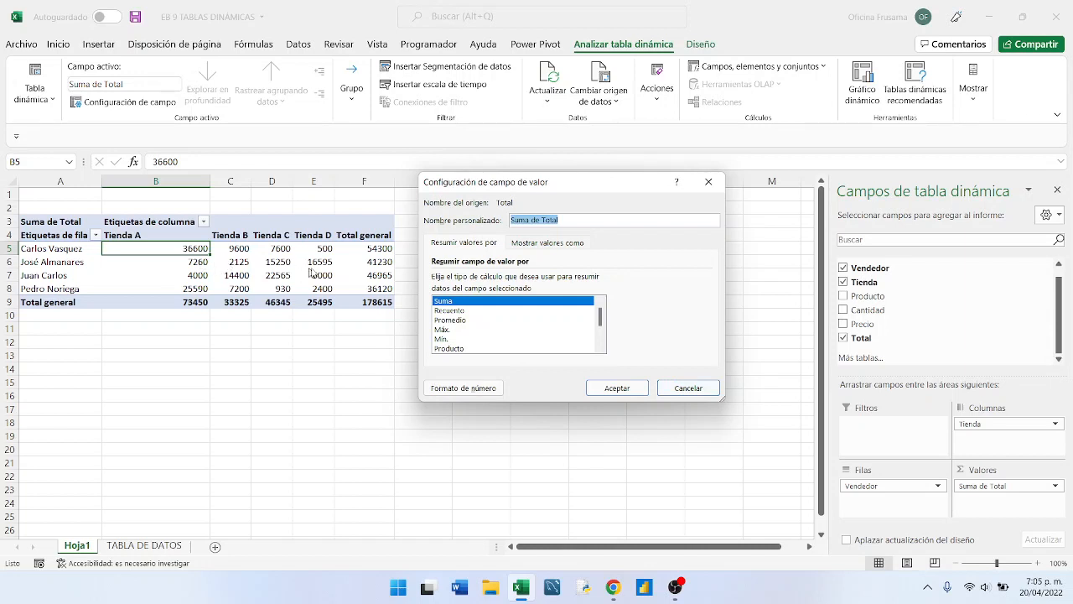
pyautogui.click(448, 322)
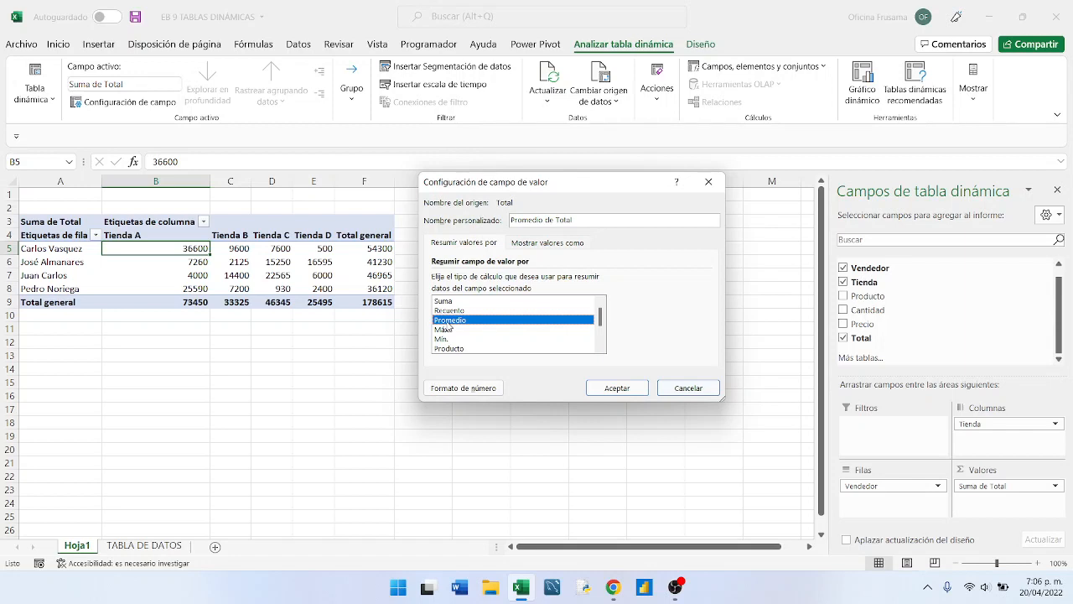
pyautogui.click(616, 388)
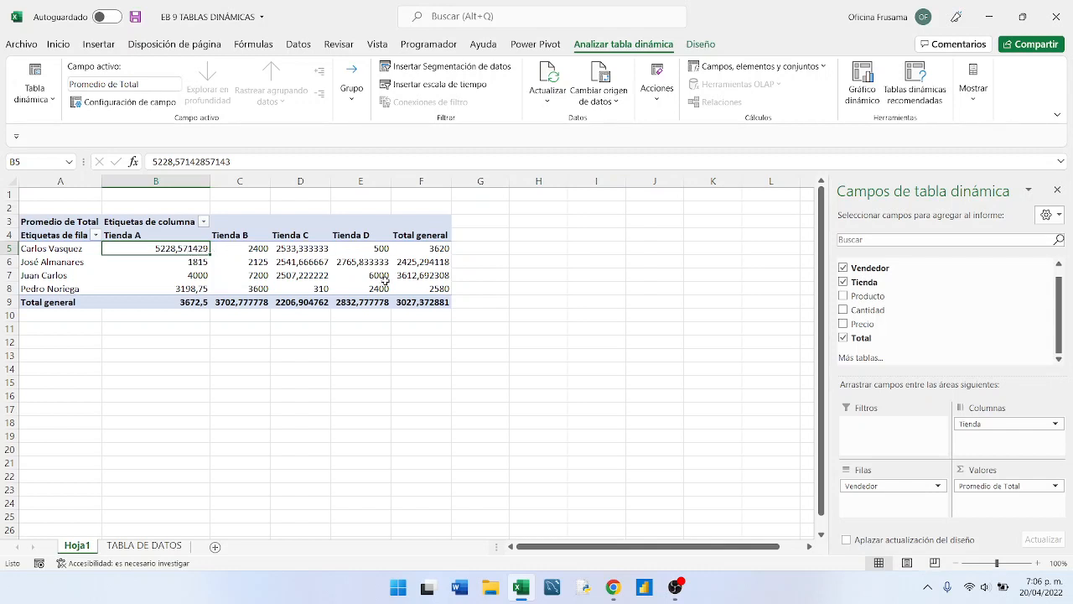
# - Examine the average sales of each seller in the Tienda C column
pyautogui.moveTo(384, 283)
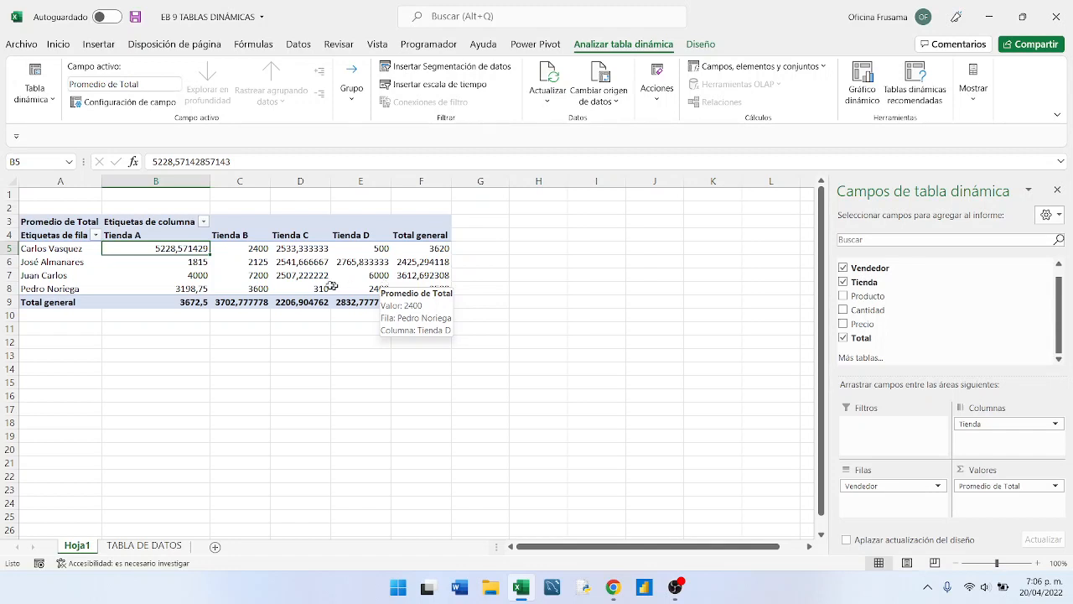
pyautogui.moveTo(215, 270)
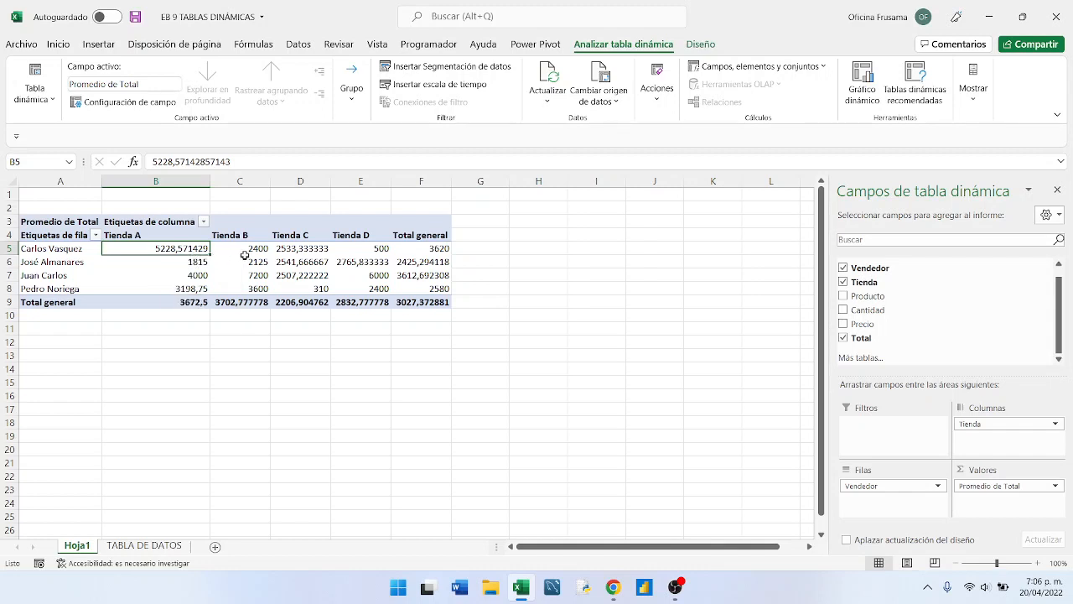
pyautogui.click(292, 250)
pyautogui.click(285, 261)
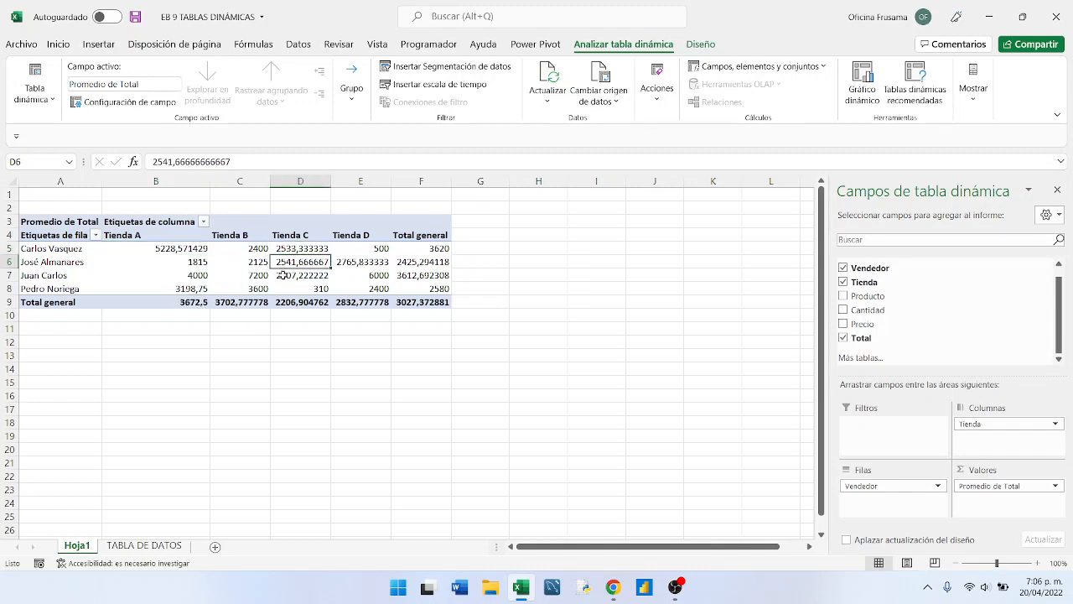
pyautogui.click(285, 275)
pyautogui.click(288, 291)
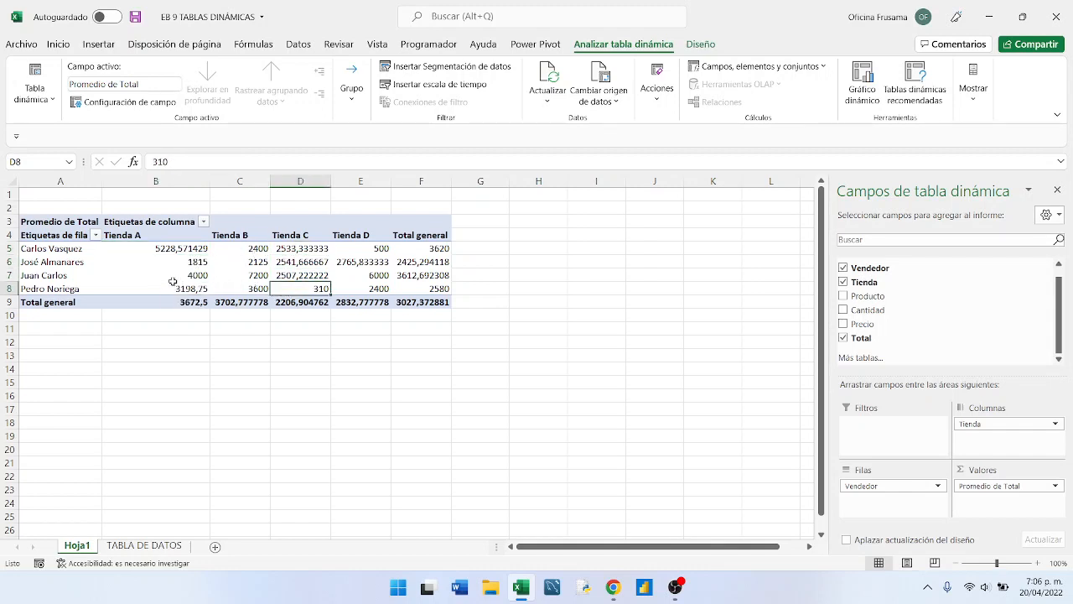
pyautogui.moveTo(173, 280)
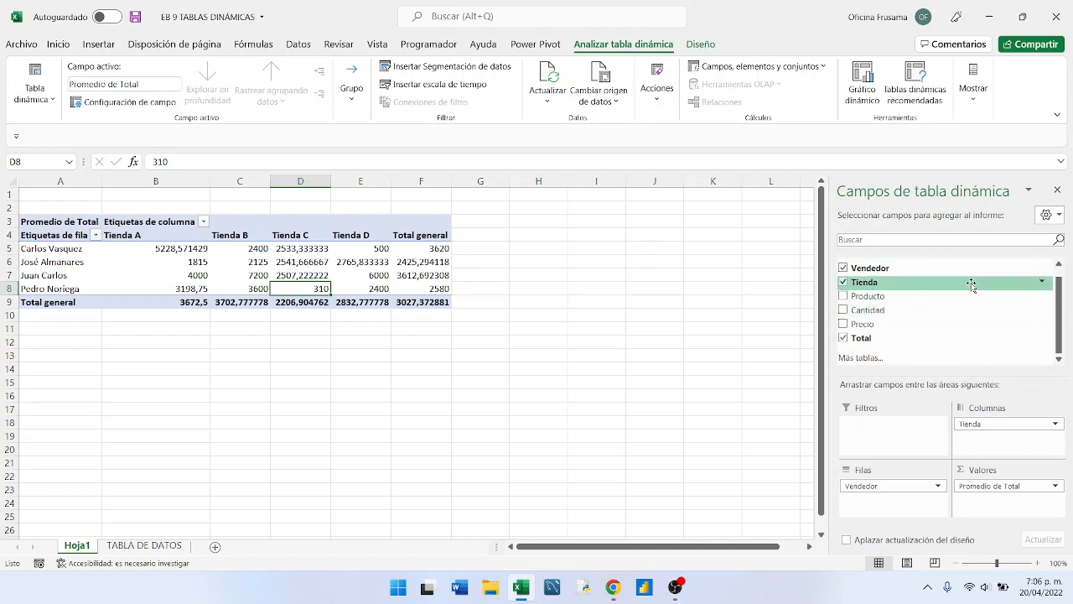
# - Hide the pivot table's field list and examine the second seller's averages across the stores
pyautogui.click(1056, 191)
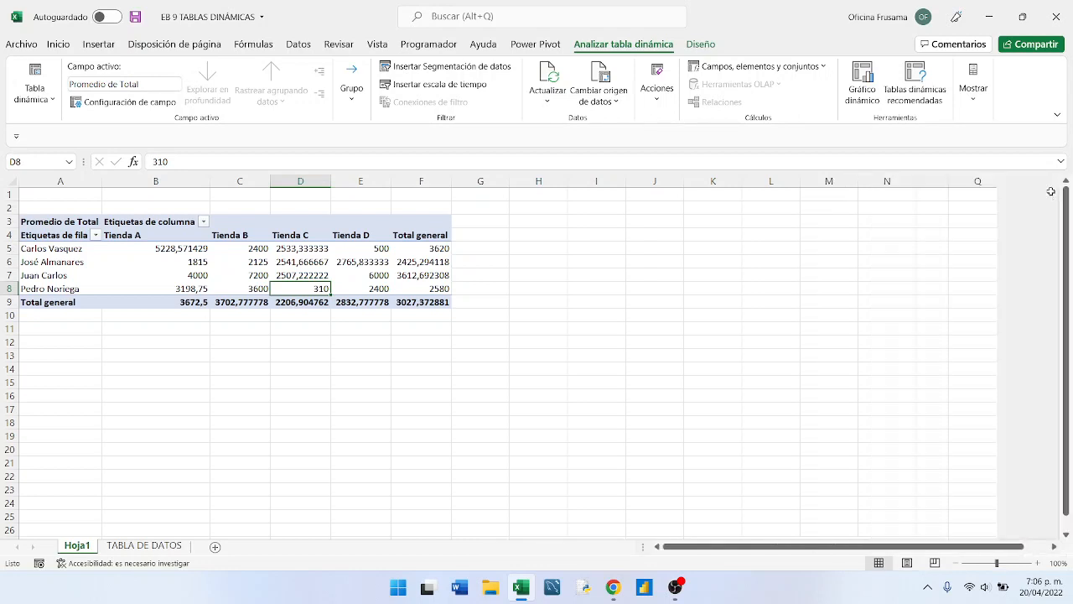
pyautogui.click(168, 260)
pyautogui.click(53, 260)
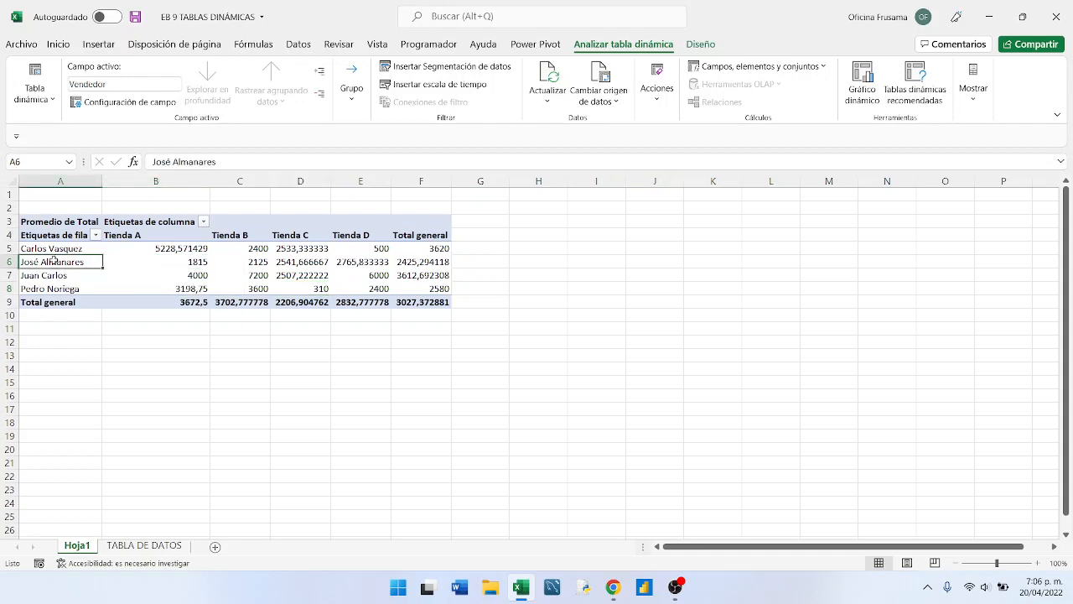
pyautogui.click(232, 258)
pyautogui.click(300, 259)
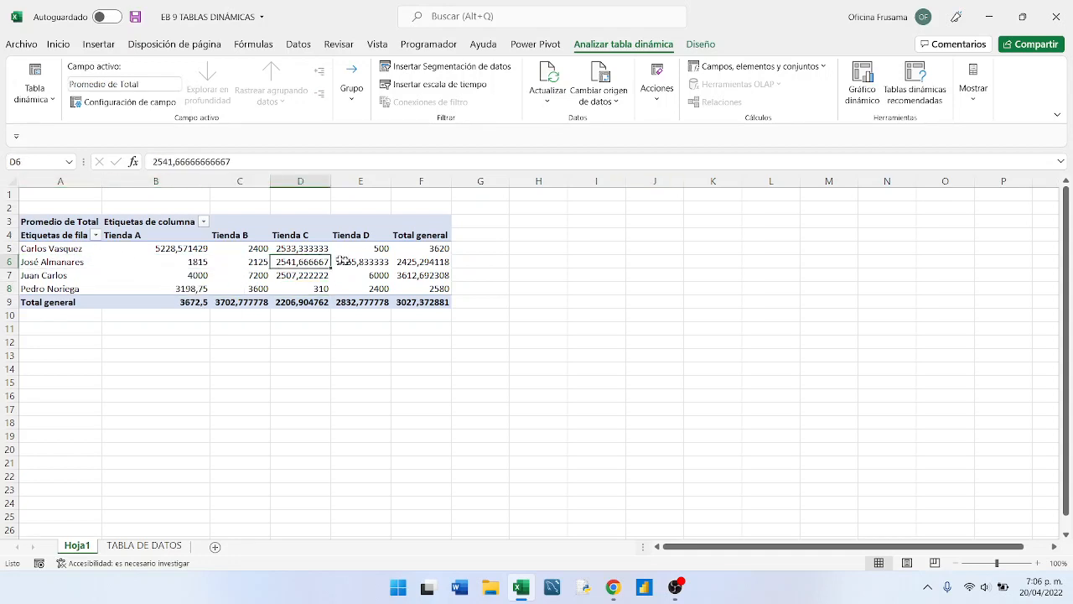
pyautogui.click(343, 261)
pyautogui.click(424, 261)
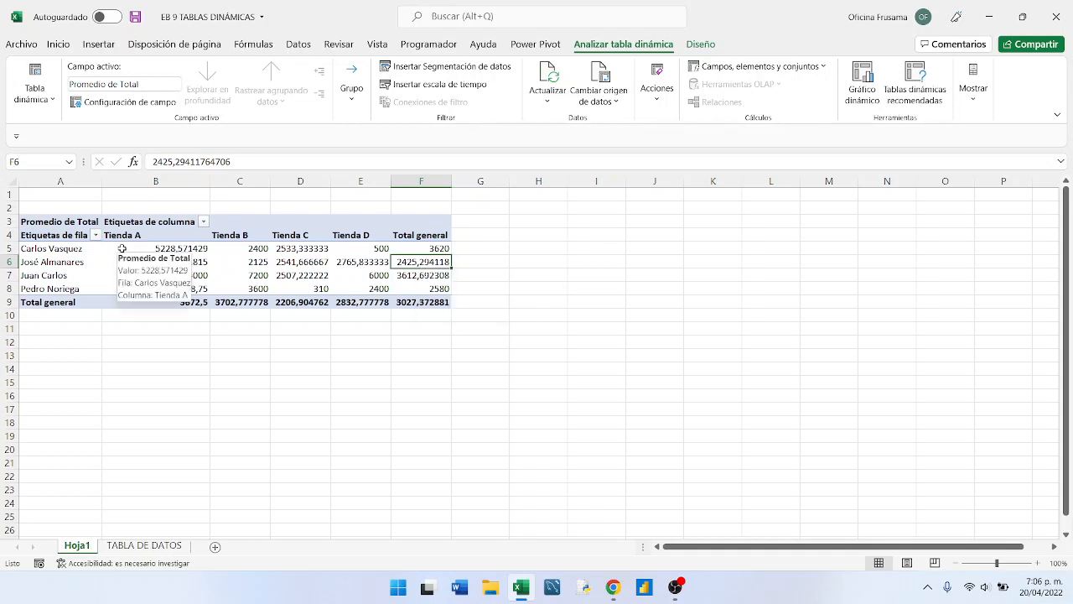
# - Format the sellers' average values in B5:F8, including their grand totals, as Moneda
pyautogui.moveTo(121, 249); pyautogui.dragTo(390, 287)
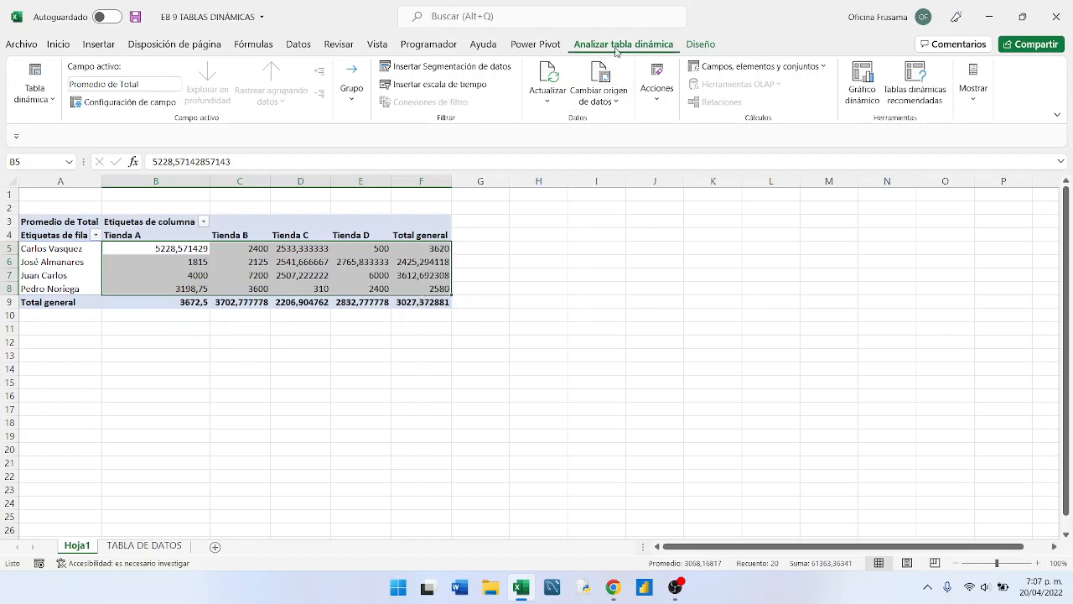
pyautogui.click(703, 46)
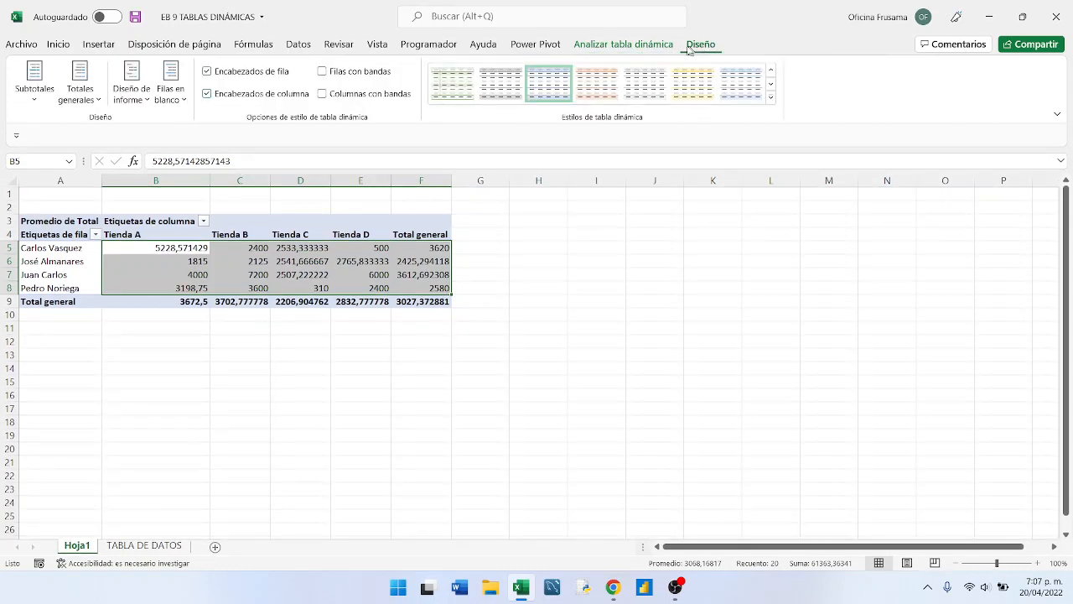
pyautogui.click(623, 49)
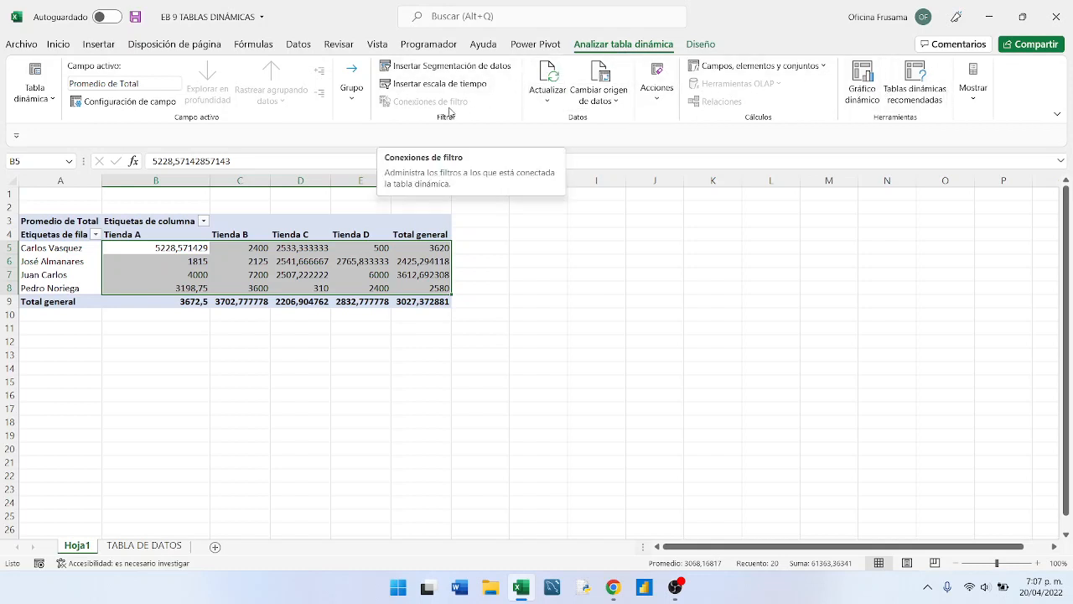
pyautogui.click(53, 45)
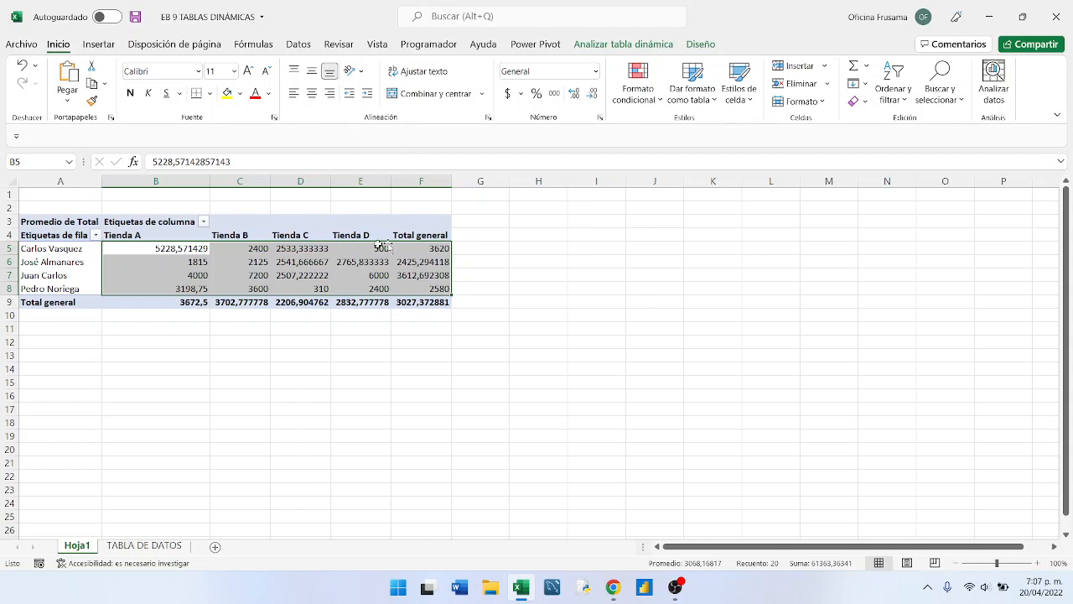
pyautogui.click(594, 72)
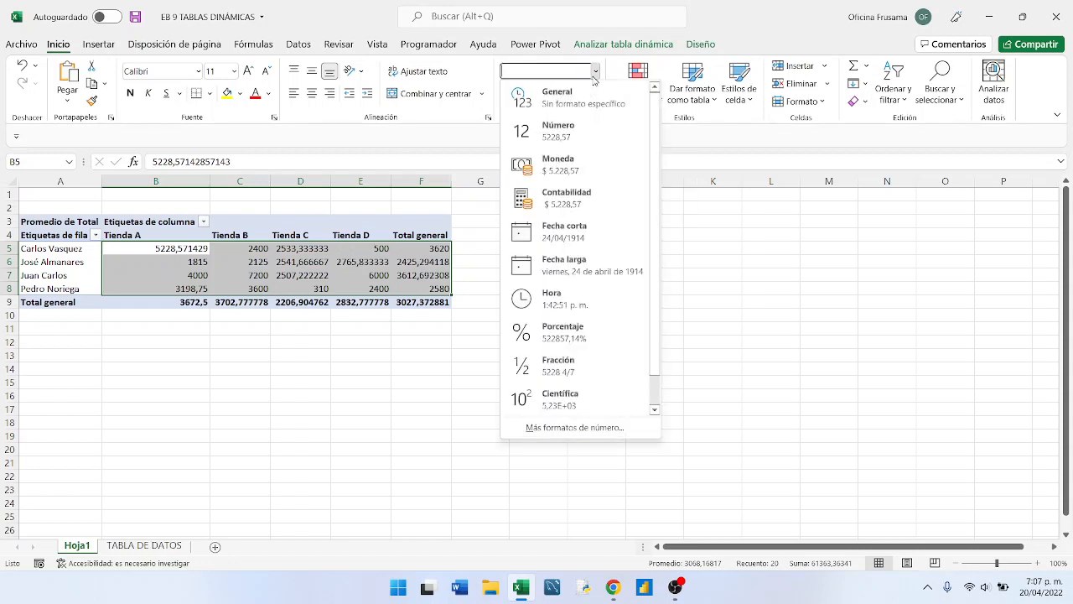
pyautogui.click(561, 168)
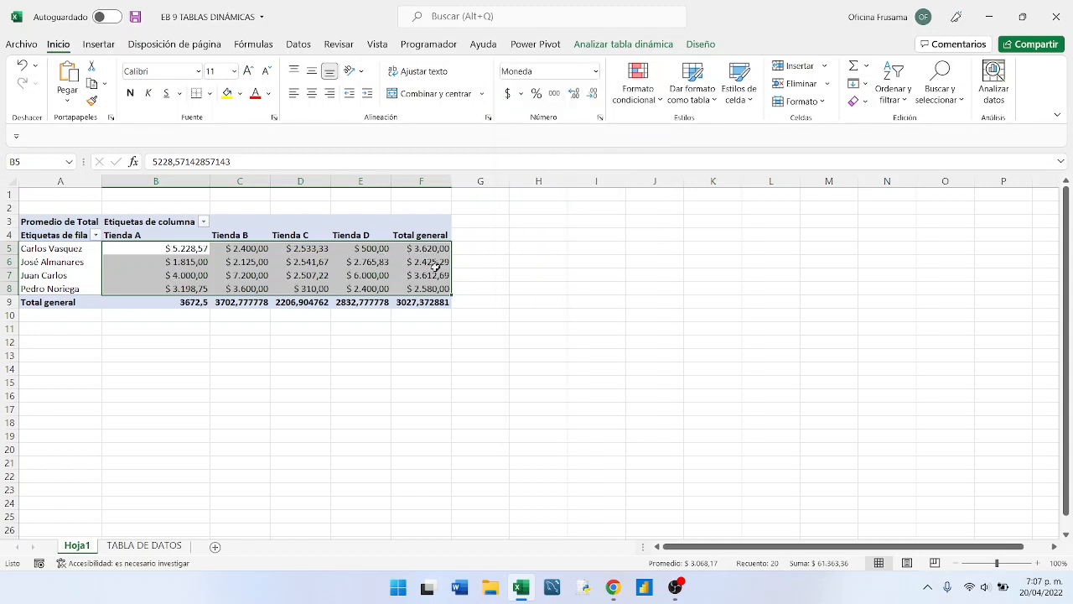
# - Examine the Total general average of each store in row 9 and compare it with the sellers' averages above
pyautogui.moveTo(389, 262)
pyautogui.moveTo(147, 301)
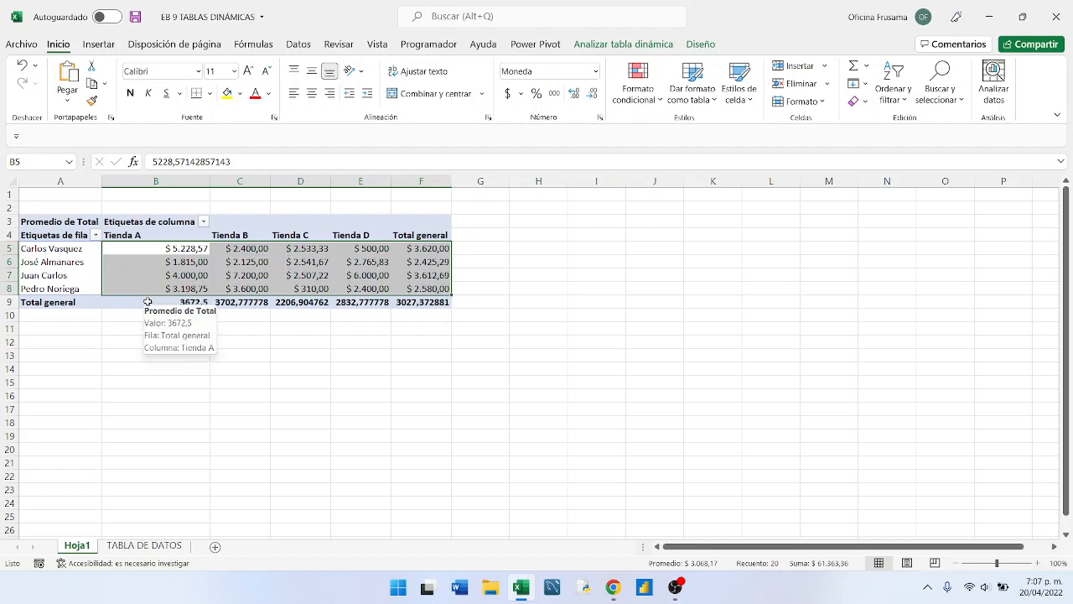
pyautogui.click(228, 306)
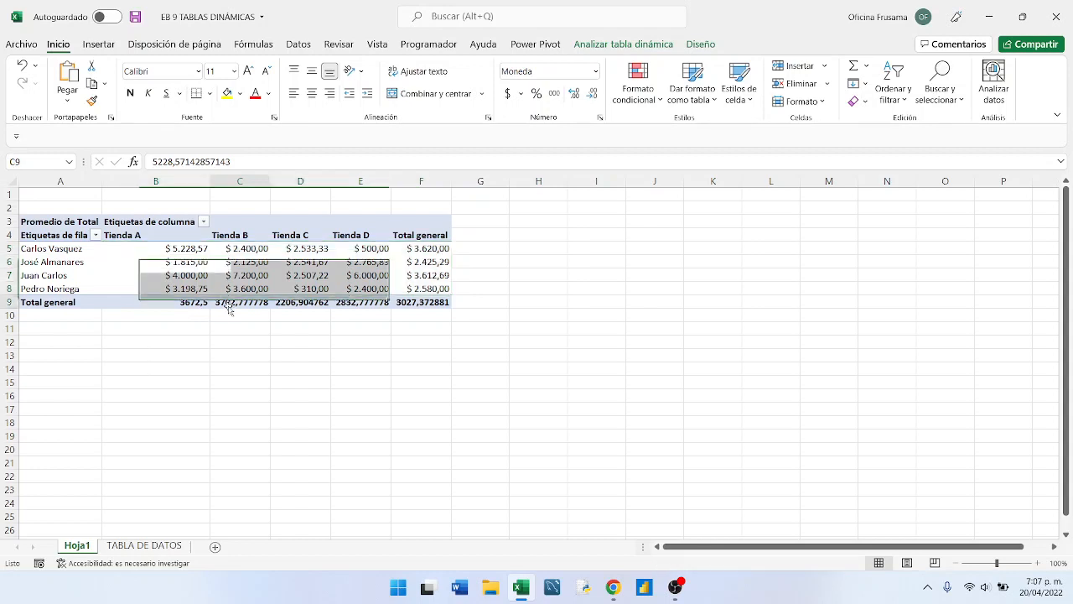
pyautogui.click(150, 306)
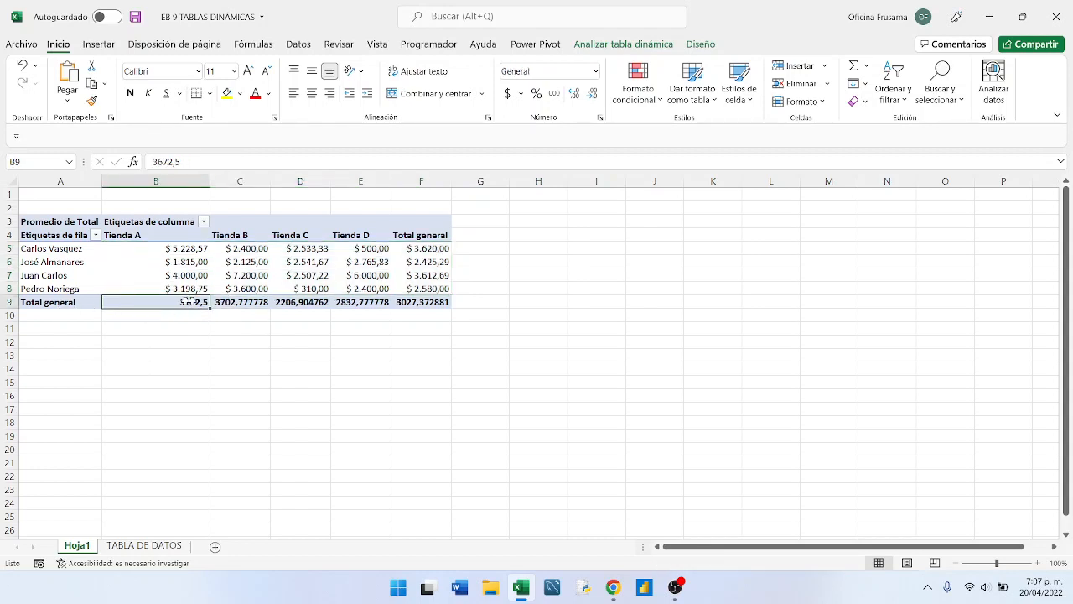
pyautogui.click(248, 302)
pyautogui.click(302, 303)
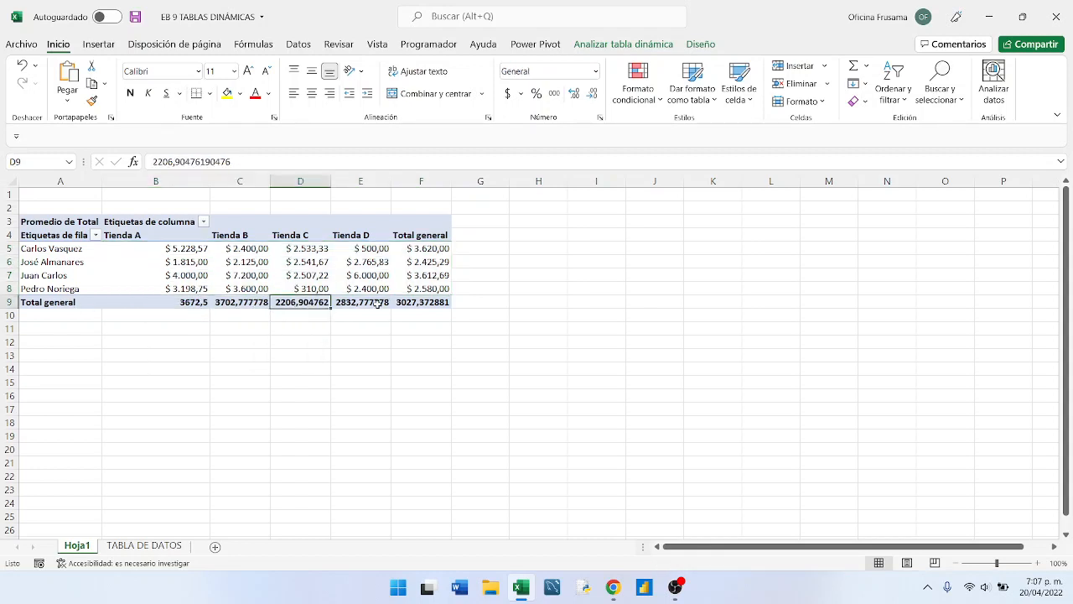
pyautogui.click(420, 305)
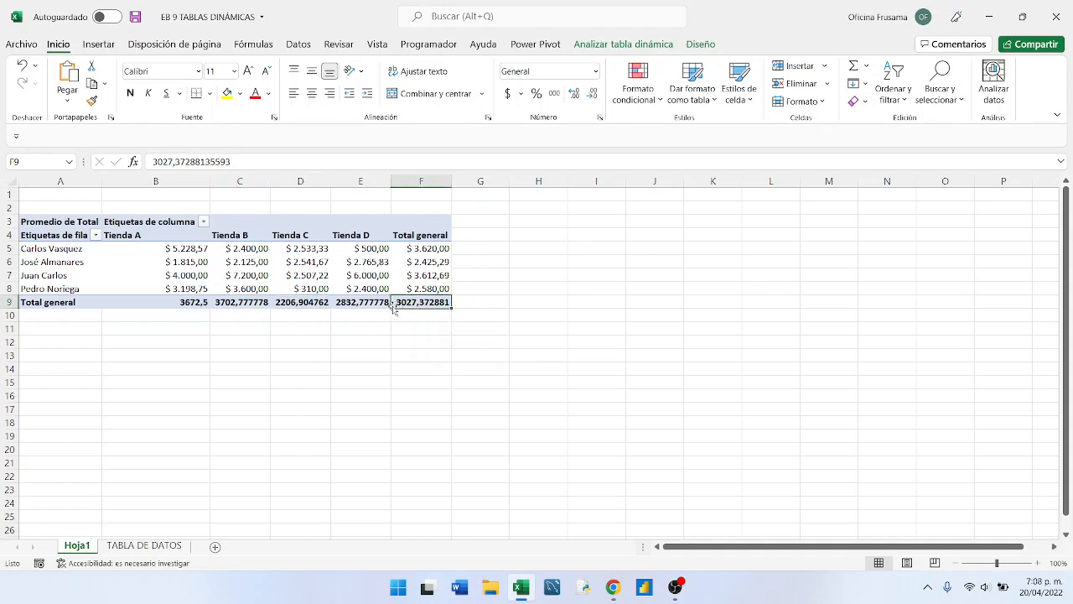
pyautogui.click(360, 305)
pyautogui.click(292, 305)
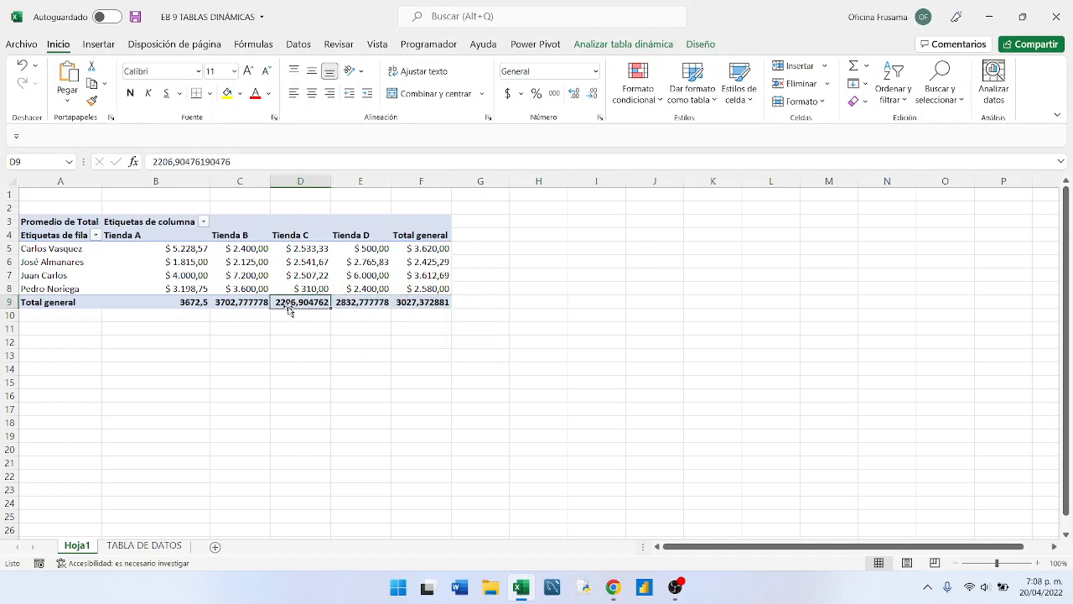
pyautogui.click(232, 305)
pyautogui.click(184, 304)
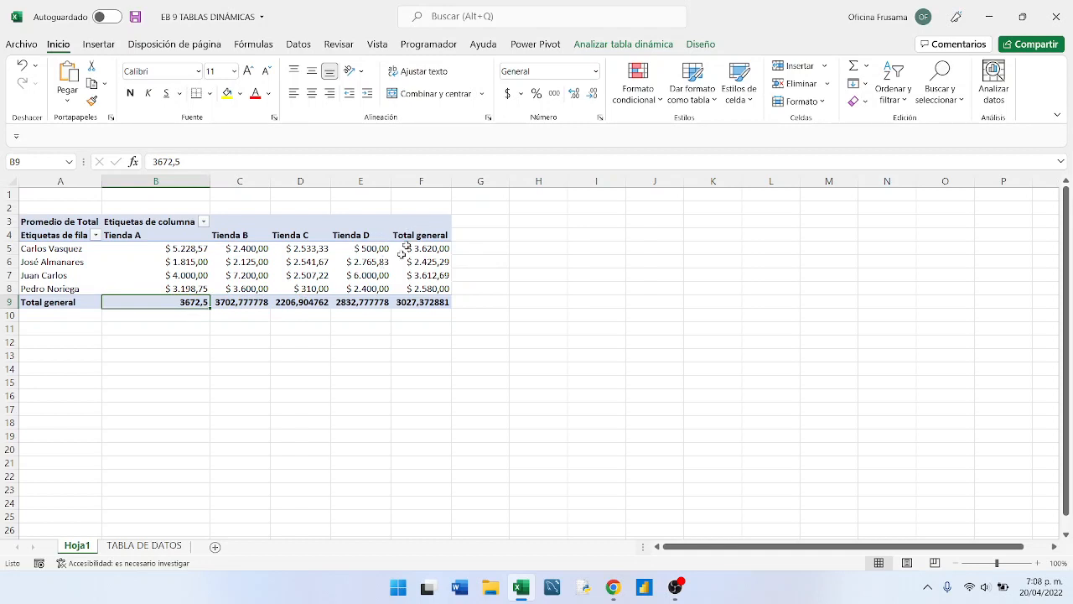
pyautogui.moveTo(302, 274)
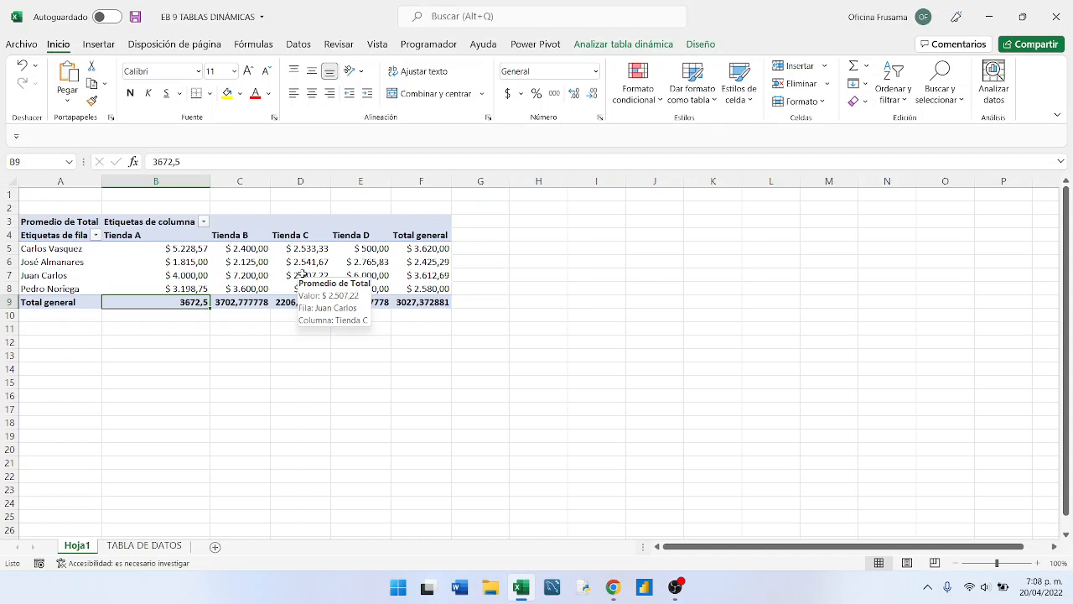
pyautogui.moveTo(333, 268)
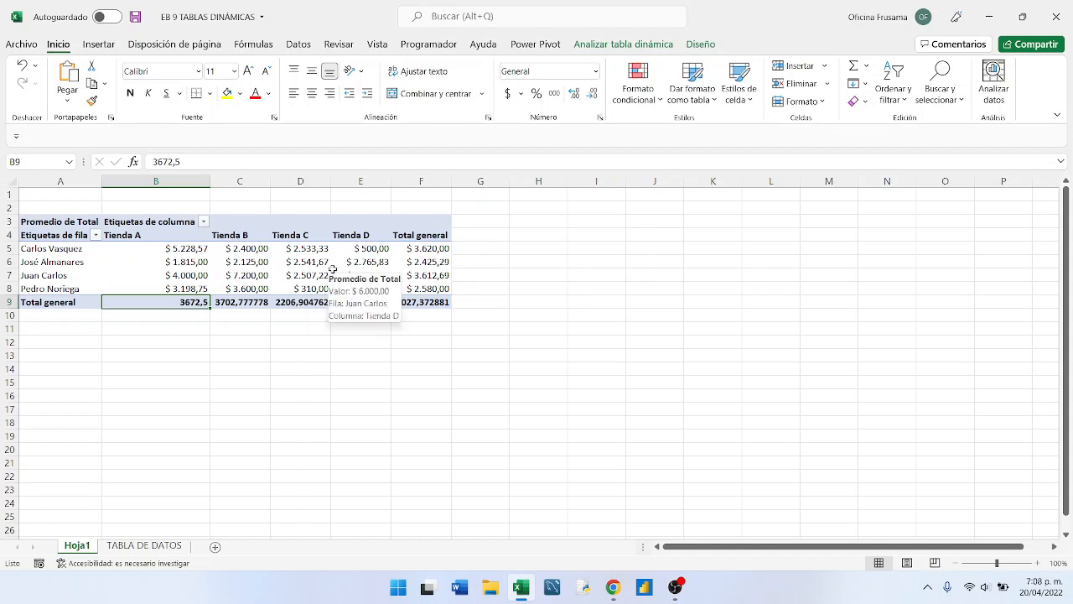
pyautogui.moveTo(110, 275)
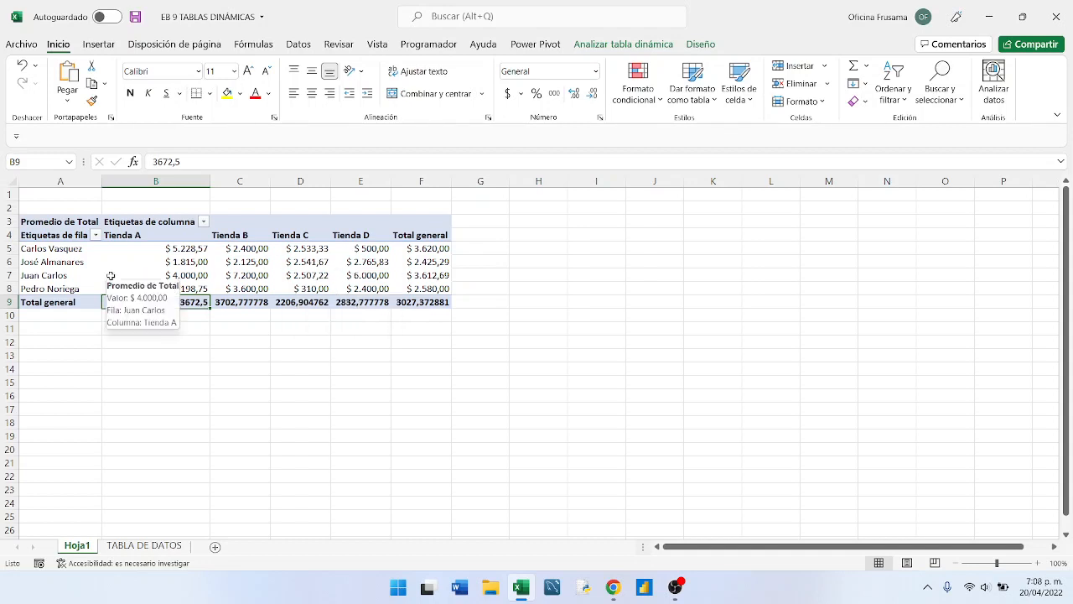
# - Rename the pivot table's row labels heading in A4 as VENDEDOR
pyautogui.click(52, 235)
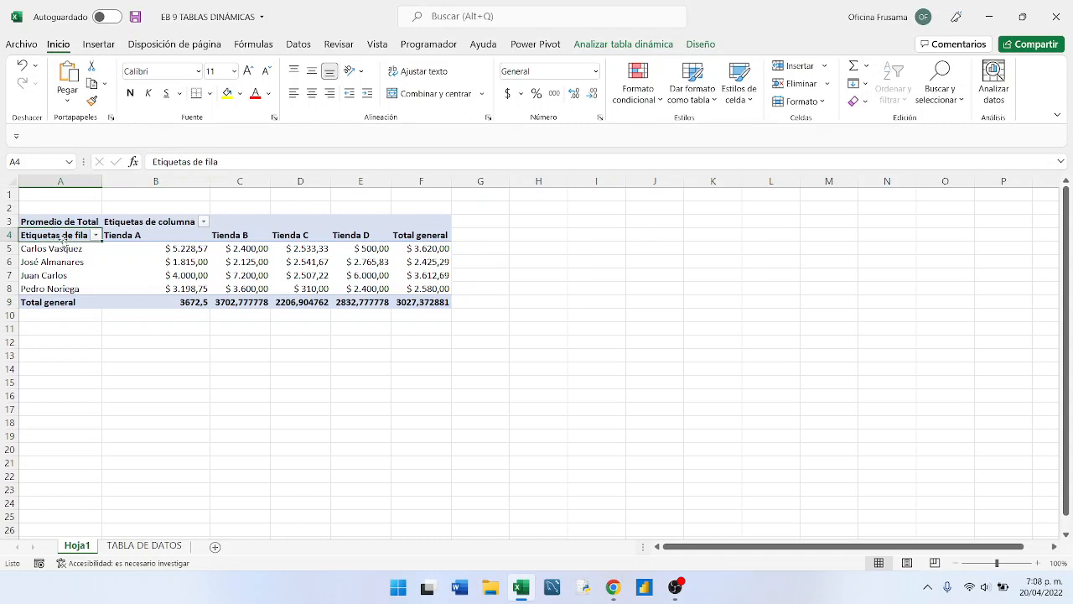
pyautogui.click(158, 223)
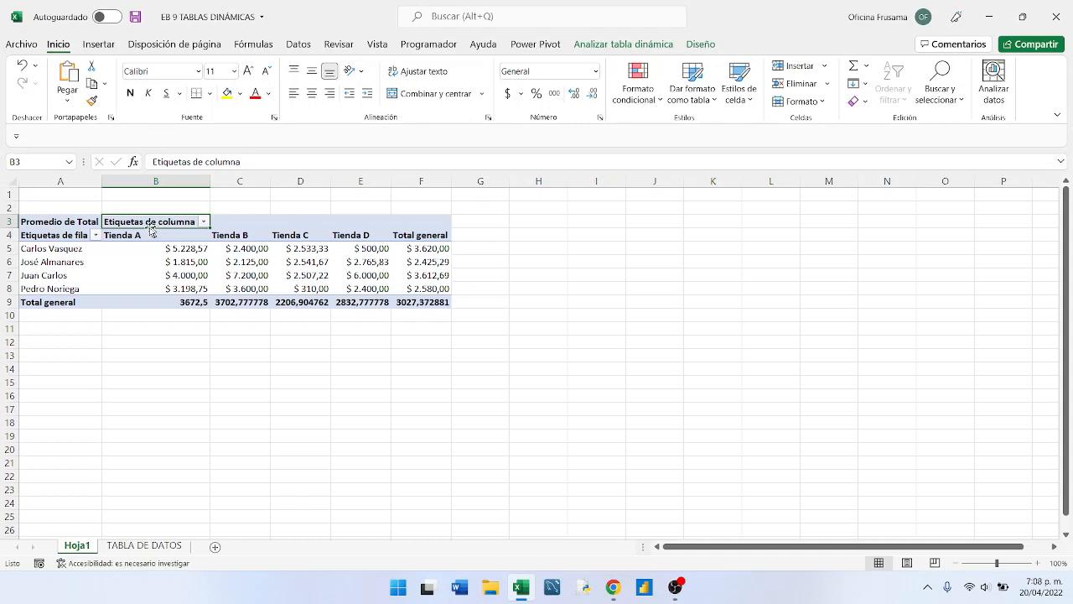
pyautogui.click(35, 235)
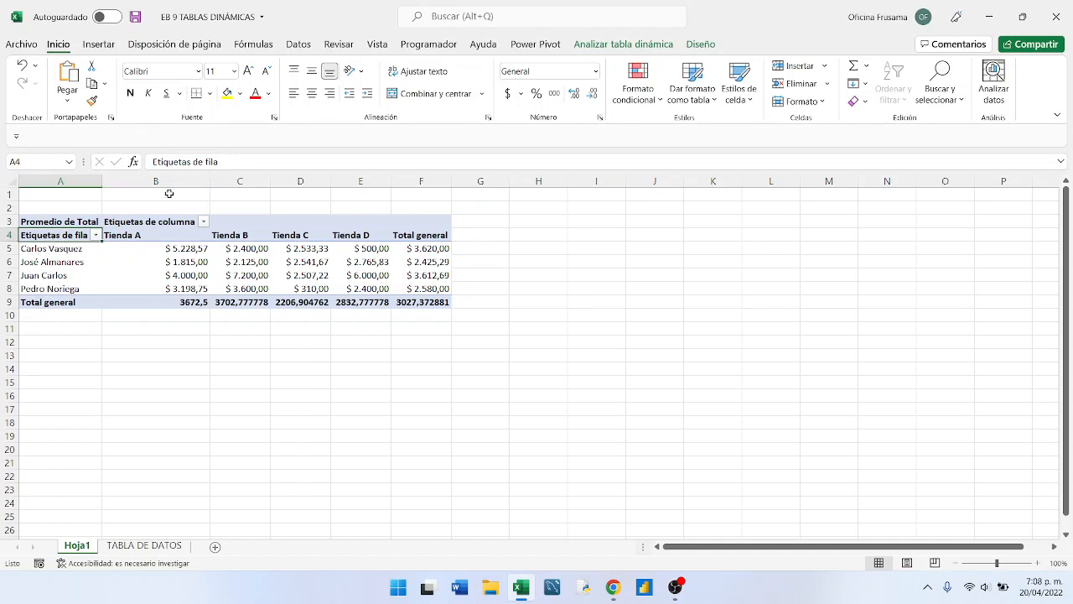
pyautogui.moveTo(228, 161); pyautogui.dragTo(138, 165)
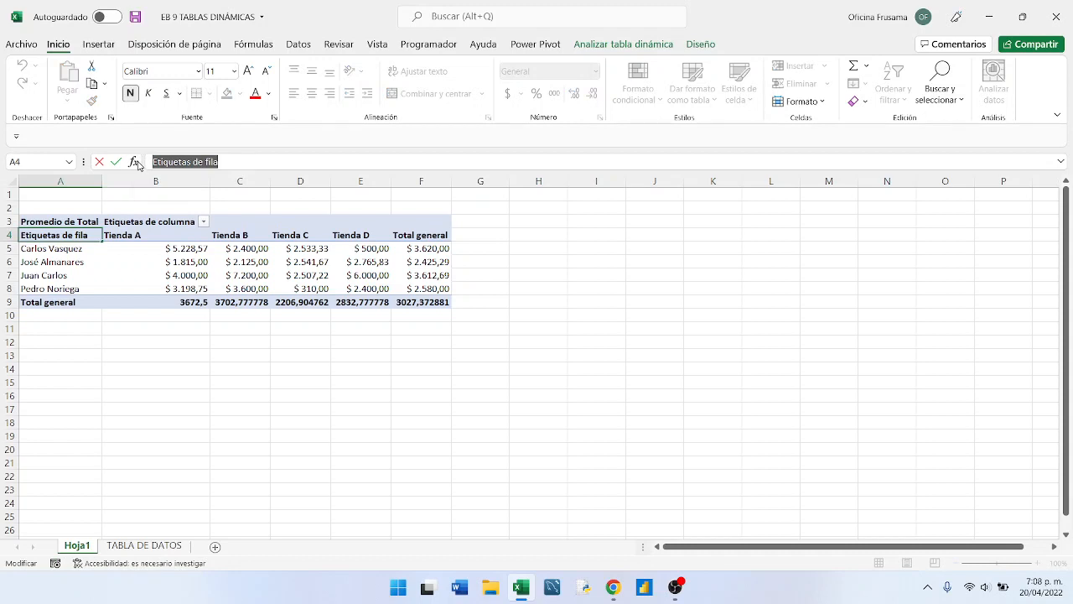
pyautogui.write('VENDEDOR')
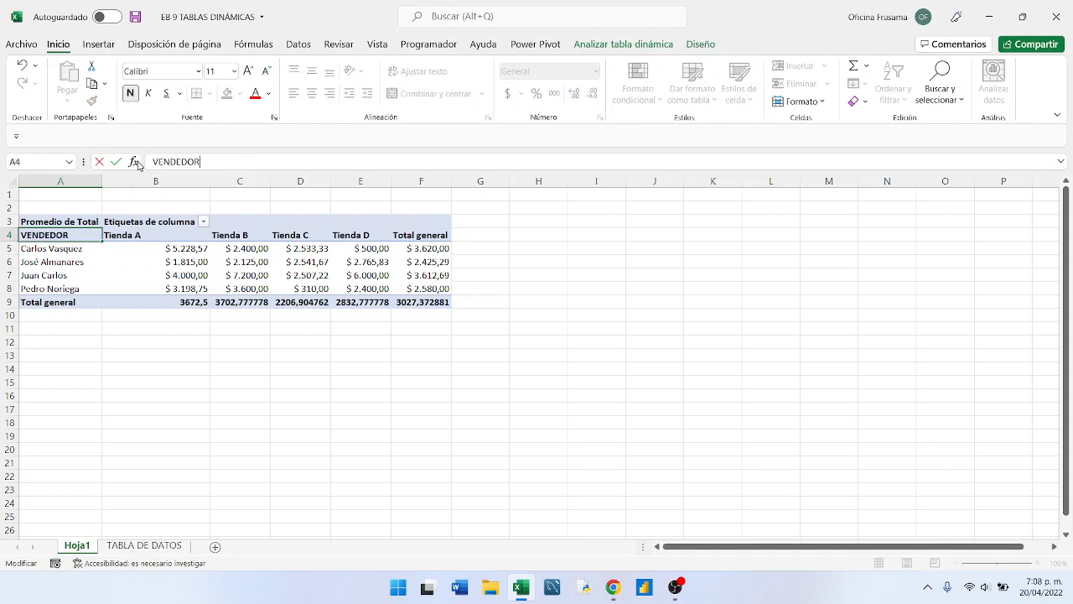
# - Rename the pivot table's column labels heading in B3 as TIENDA
pyautogui.click(148, 221)
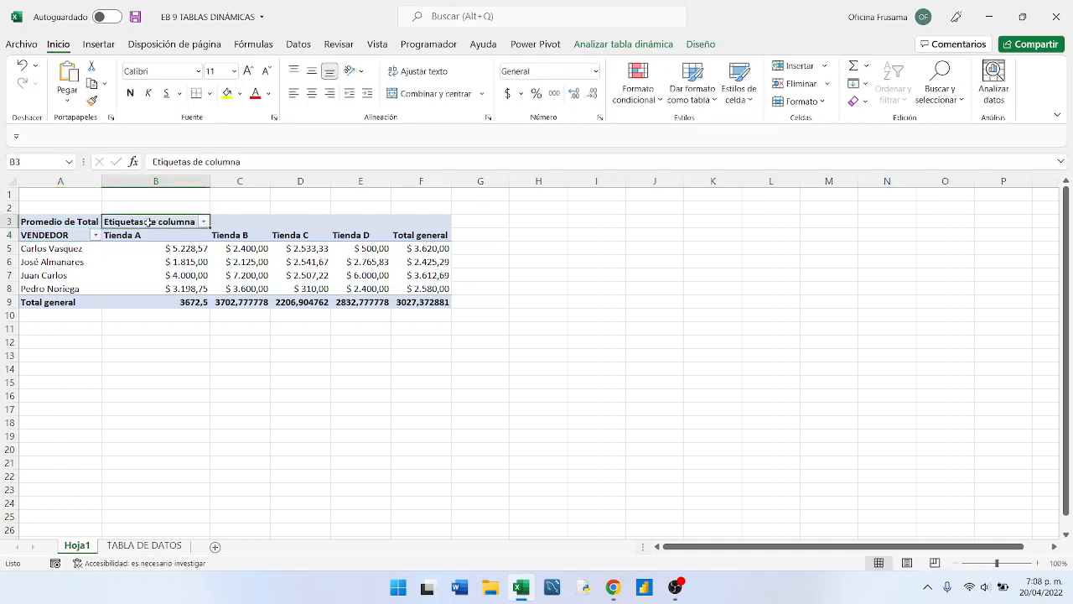
pyautogui.write('Tienda A')
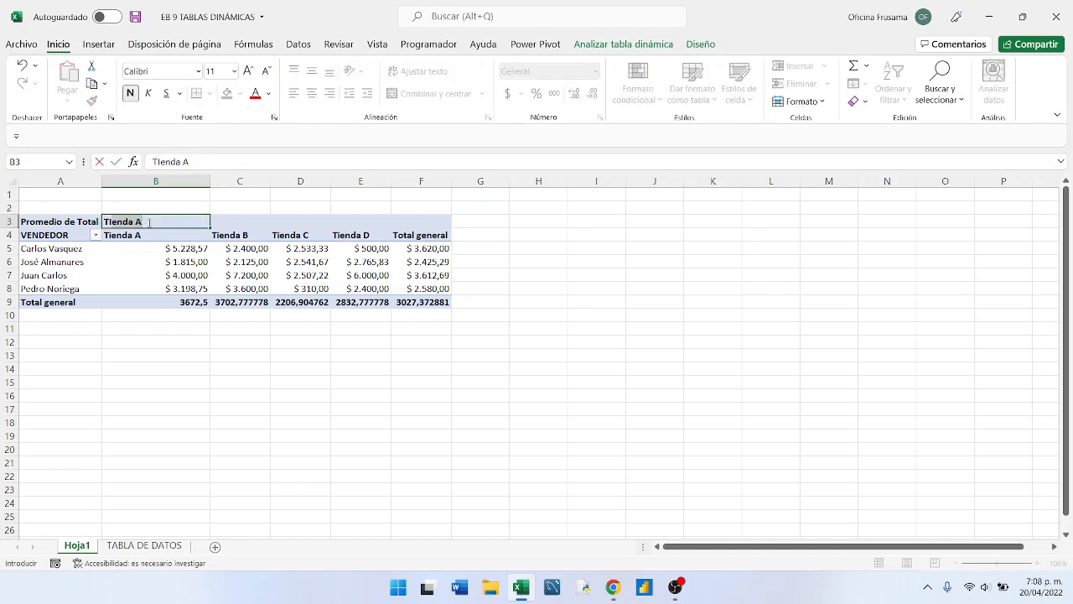
pyautogui.write('ENDA')
pyautogui.press('BackSpace')
pyautogui.press('BackSpace')
pyautogui.press('Return')
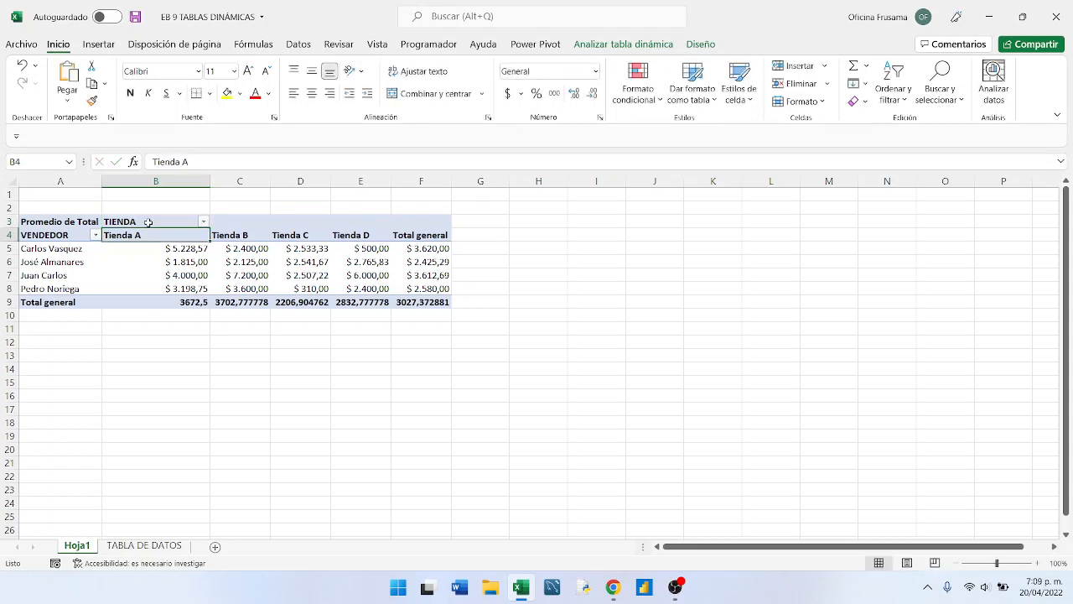
# - Set the width of columns B through F to 20
pyautogui.click(52, 222)
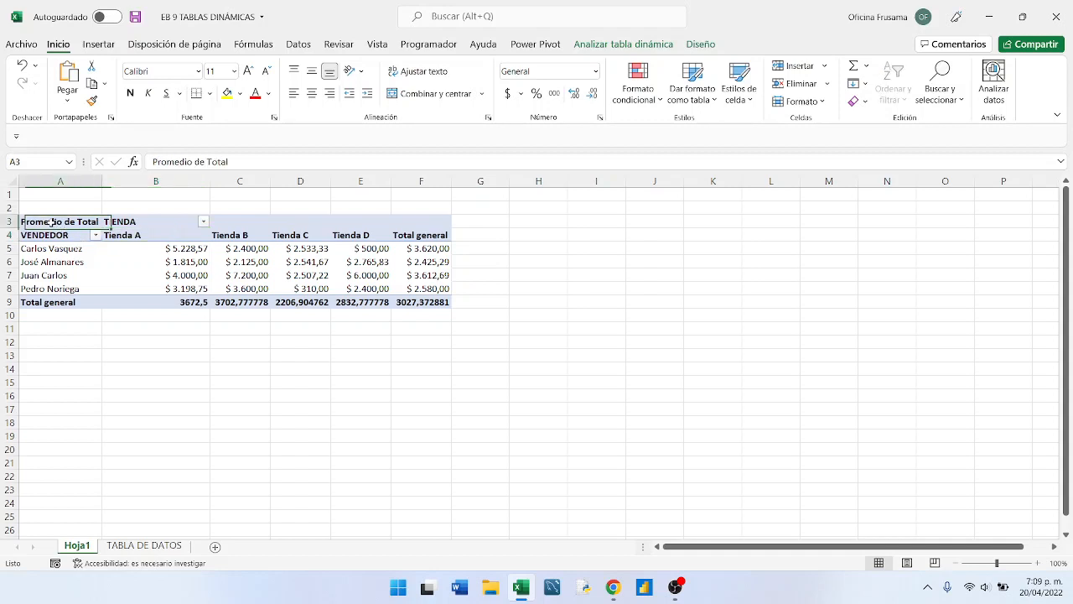
pyautogui.click(132, 247)
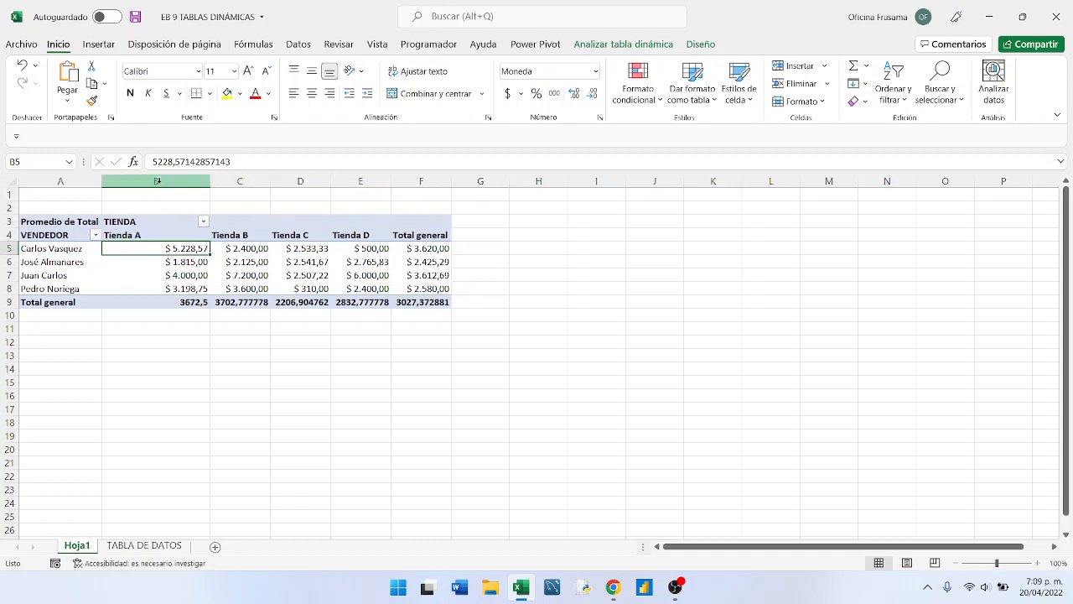
pyautogui.moveTo(157, 181); pyautogui.dragTo(418, 185)
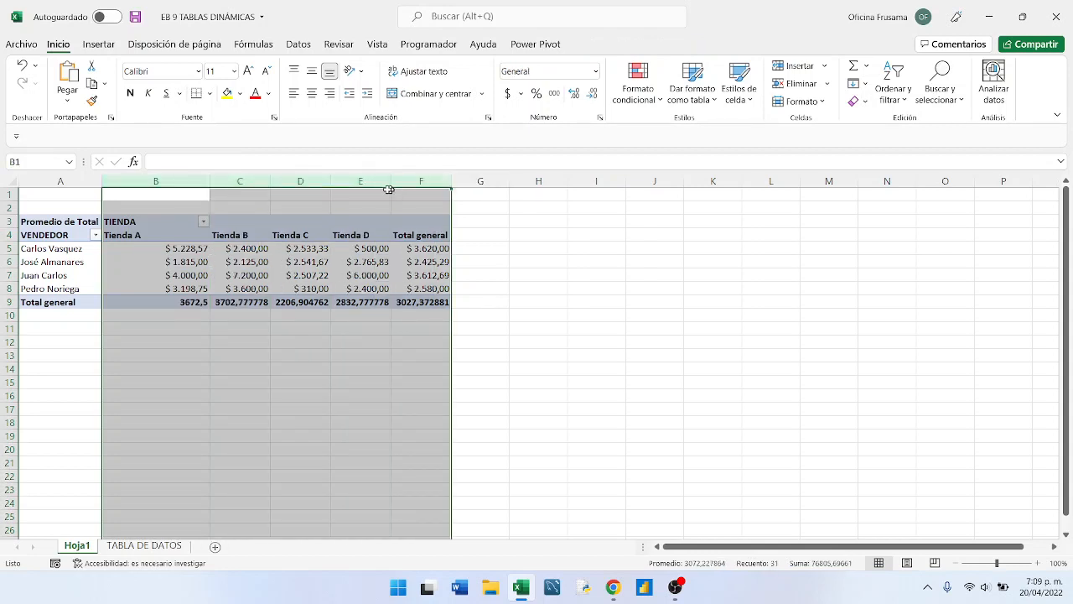
pyautogui.rightClick(298, 181)
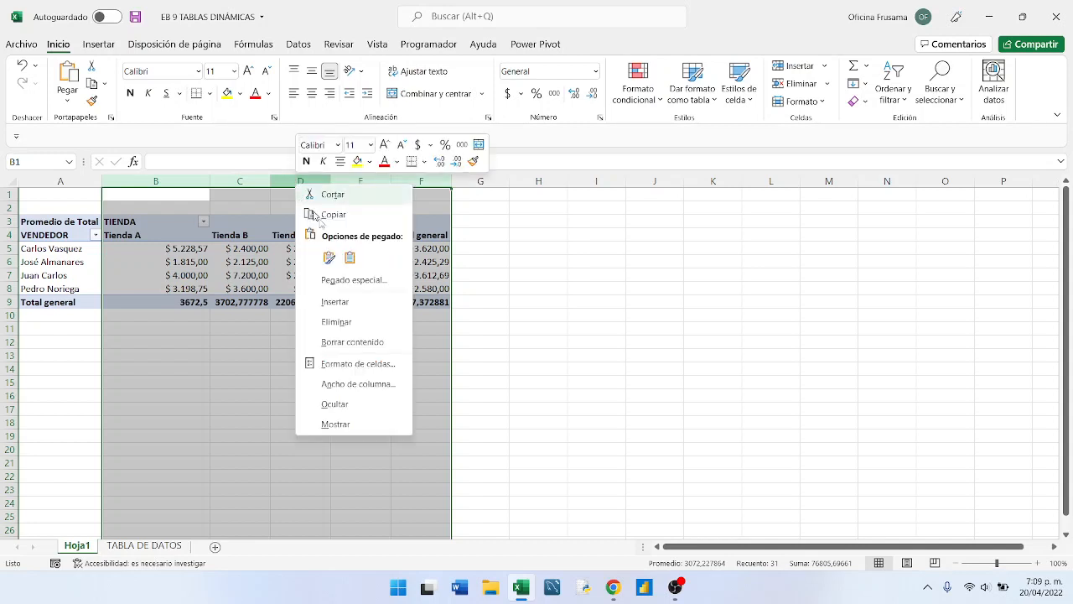
pyautogui.click(348, 386)
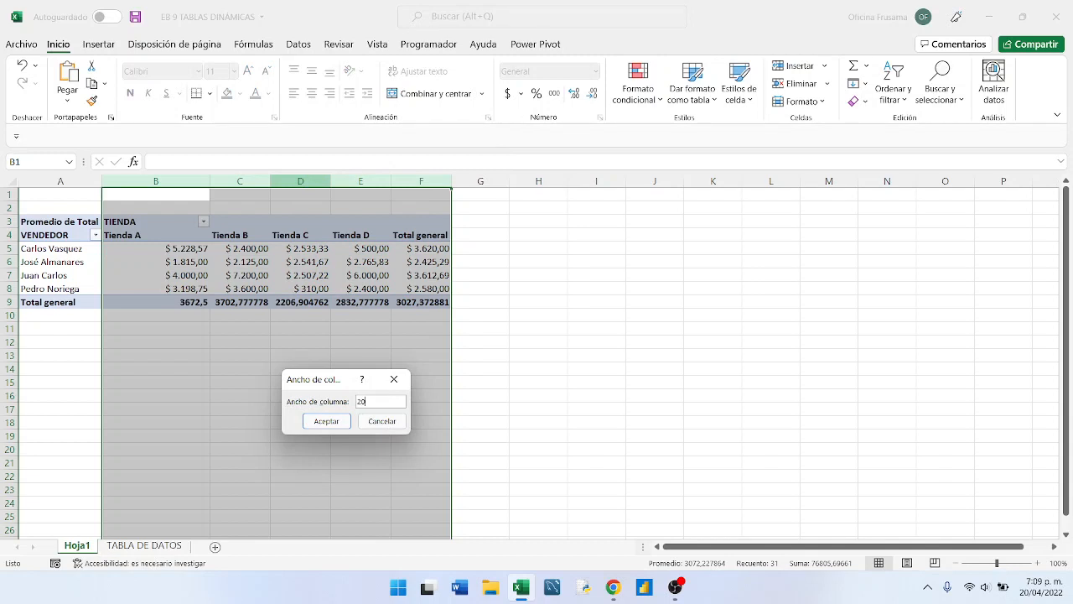
pyautogui.write('20')
pyautogui.click(326, 421)
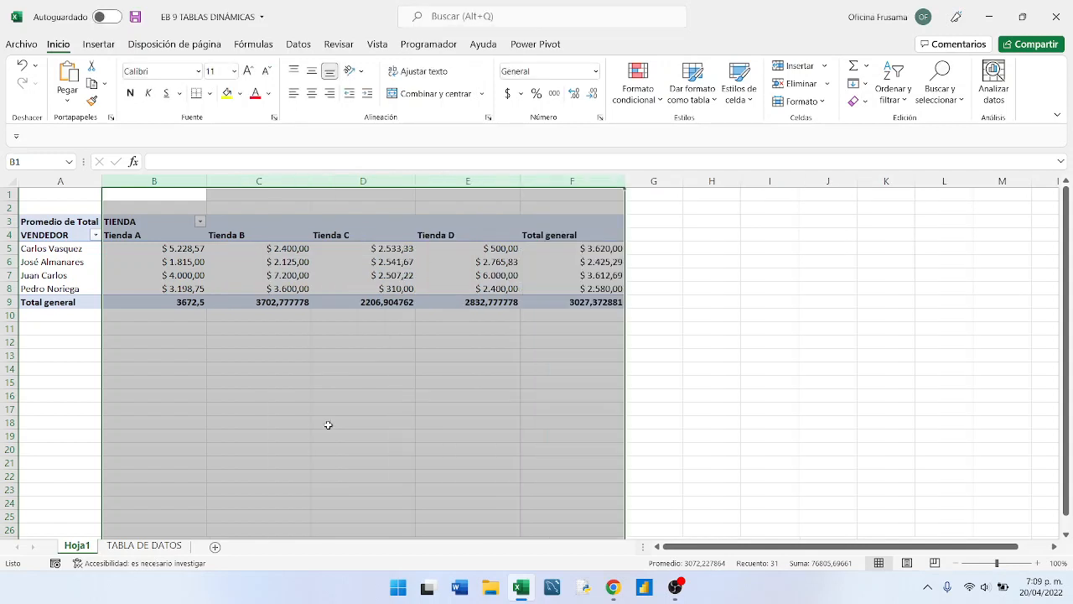
# - Set the width of columns B through F to 13 and deselect them
pyautogui.rightClick(241, 185)
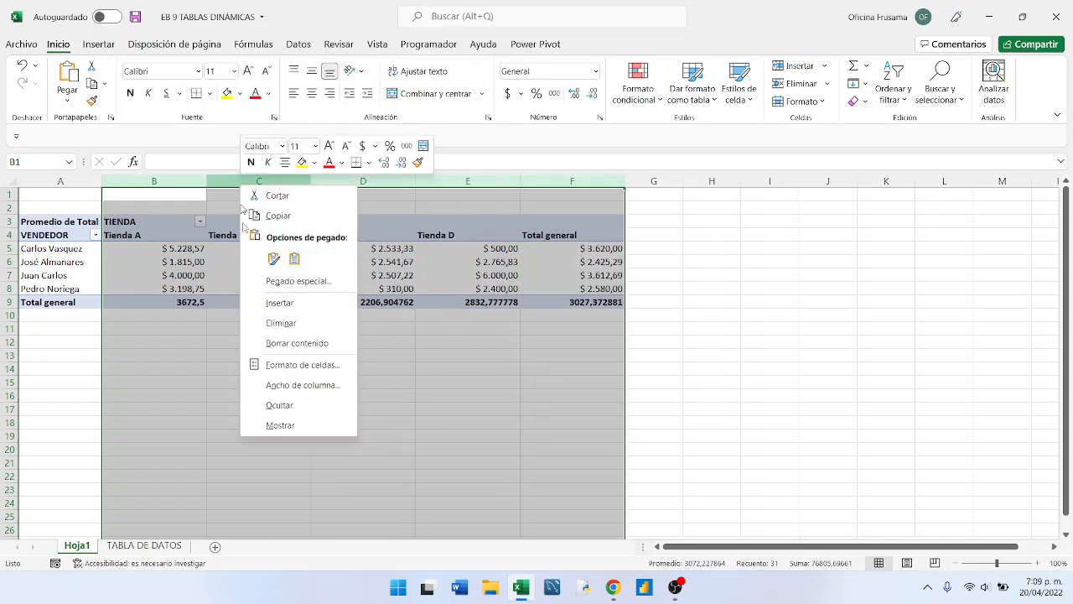
pyautogui.click(296, 390)
pyautogui.write('13')
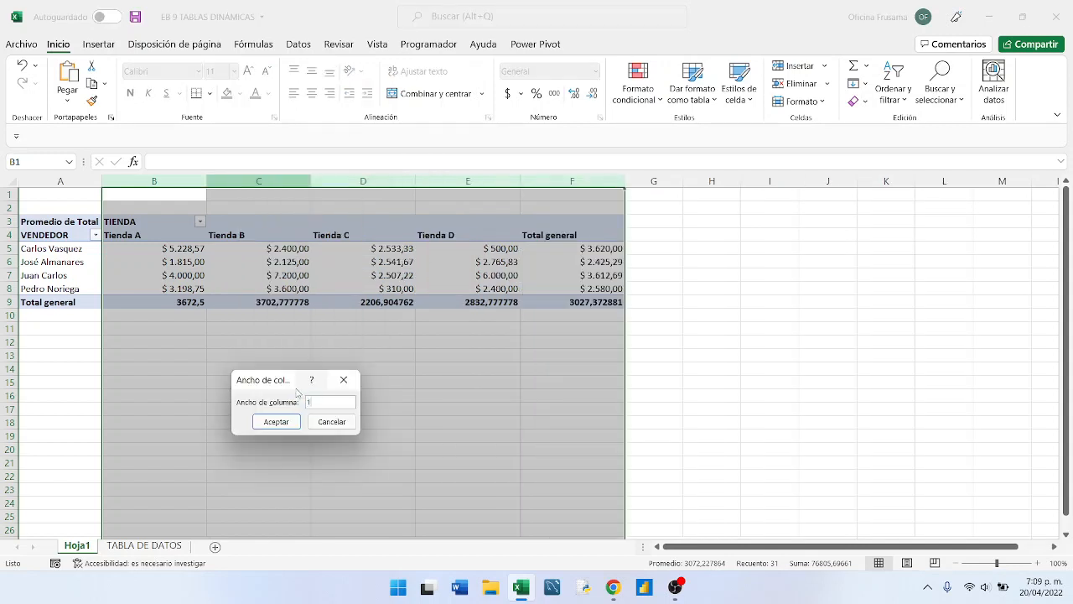
pyautogui.click(274, 421)
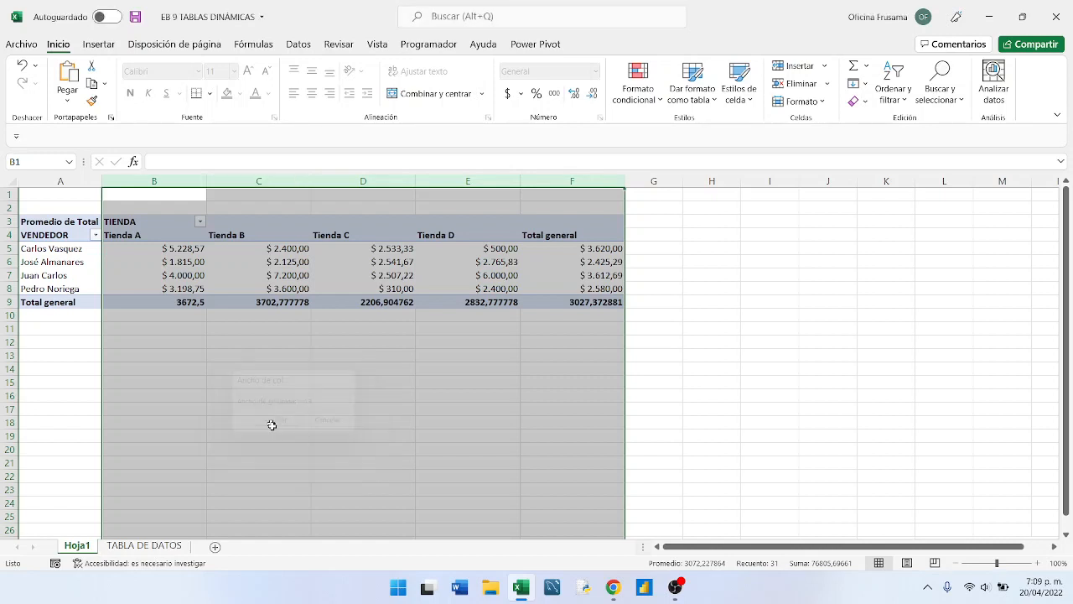
pyautogui.rightClick(150, 182)
pyautogui.click(211, 384)
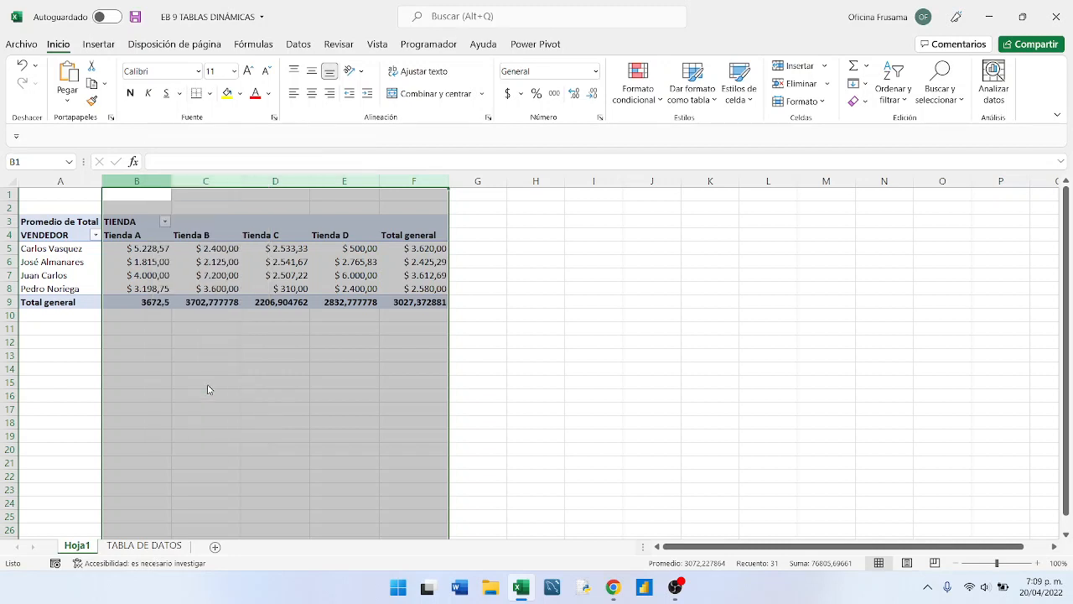
pyautogui.click(234, 397)
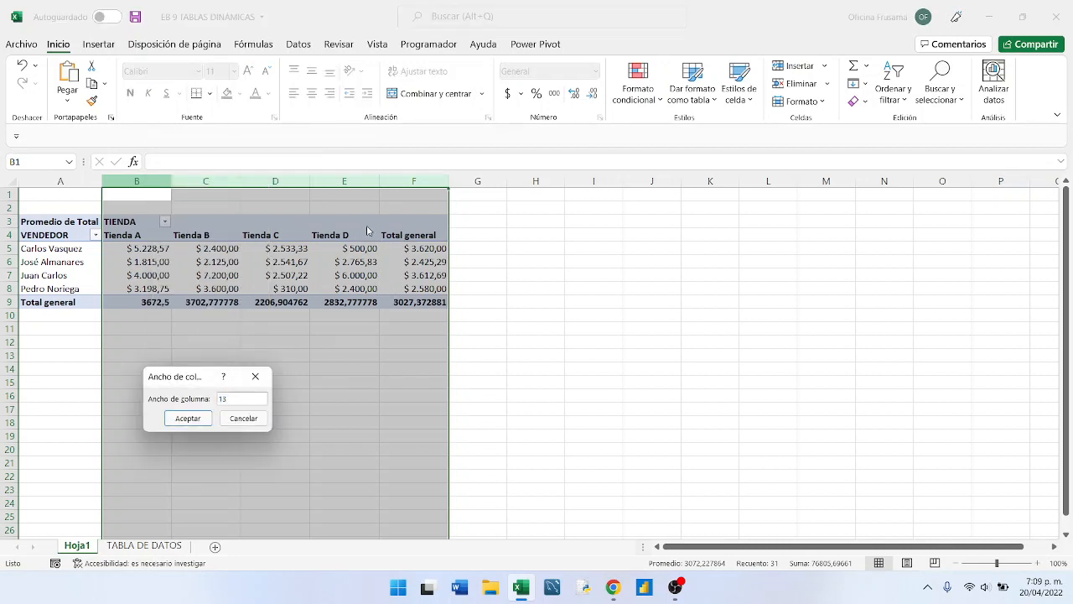
pyautogui.click(187, 418)
pyautogui.click(215, 274)
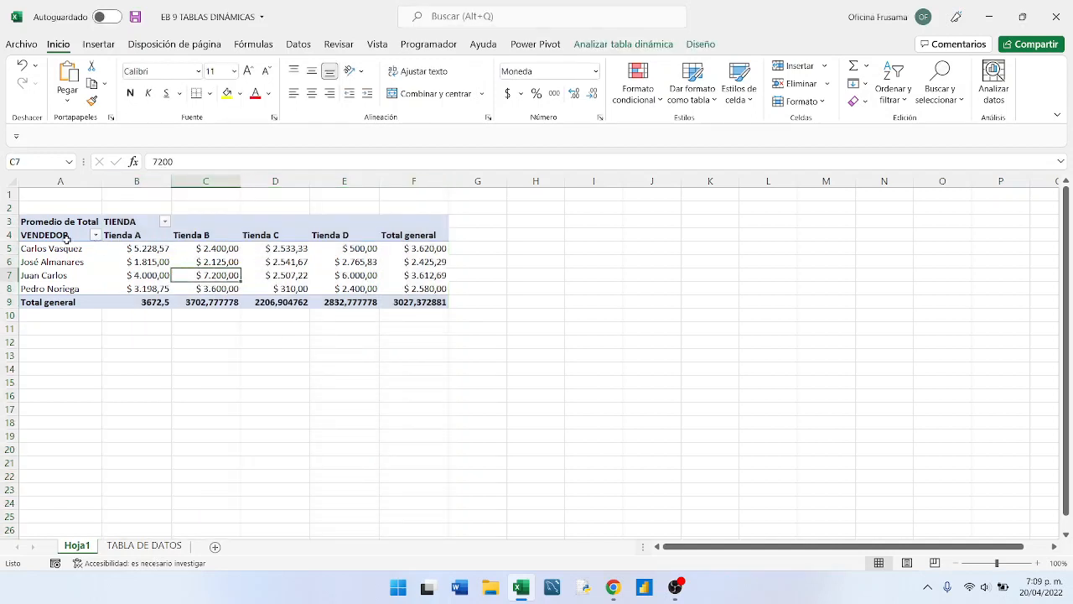
# - Apply the blue style with a dark header from the first row of the Medio group to the pivot table
pyautogui.click(61, 261)
pyautogui.click(179, 260)
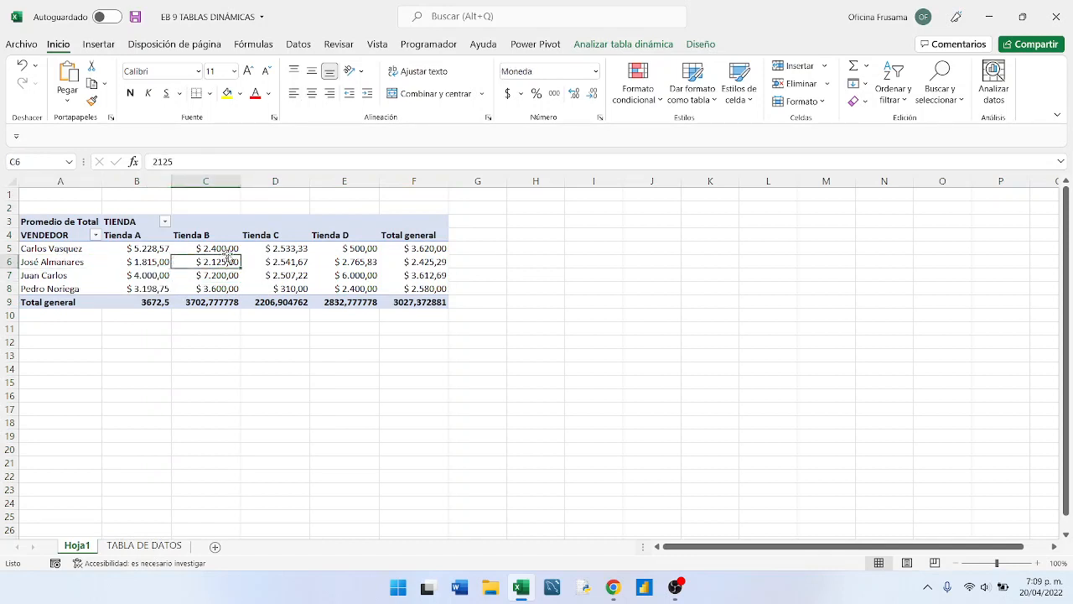
pyautogui.click(272, 257)
pyautogui.click(219, 249)
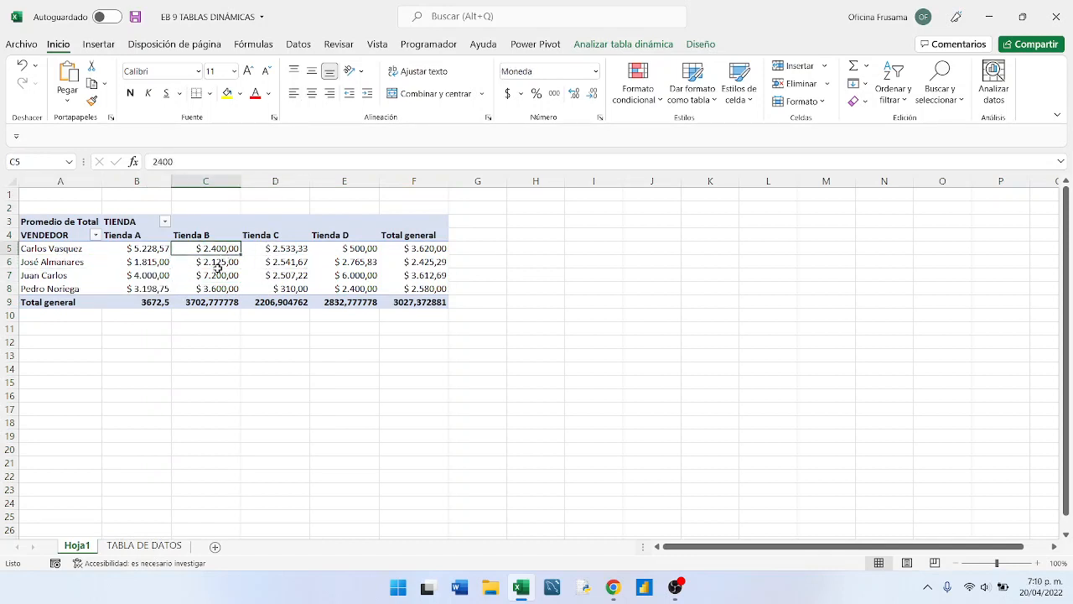
pyautogui.moveTo(215, 267)
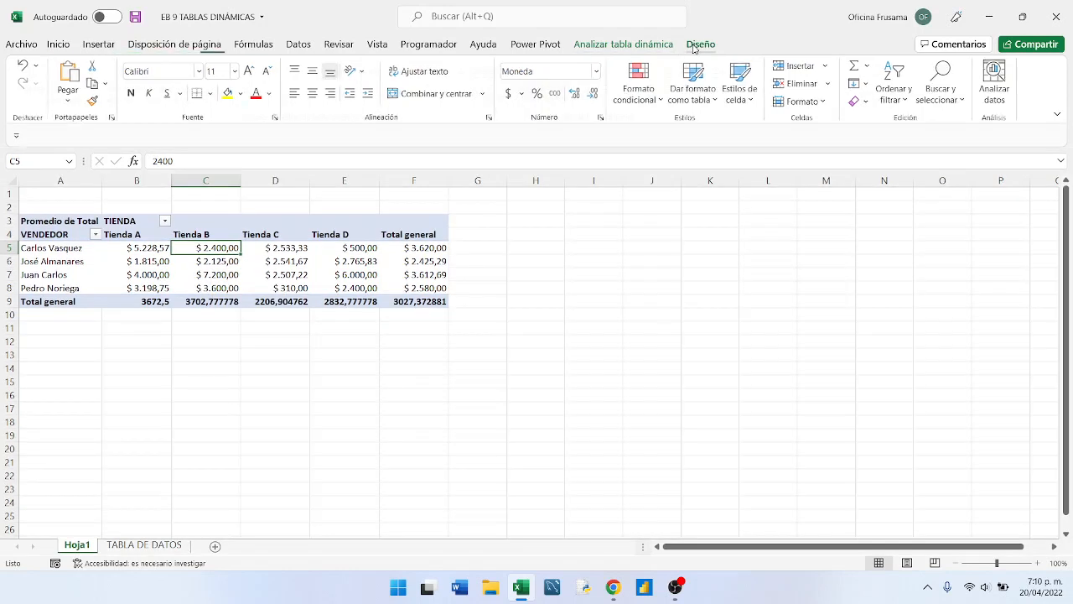
pyautogui.click(694, 47)
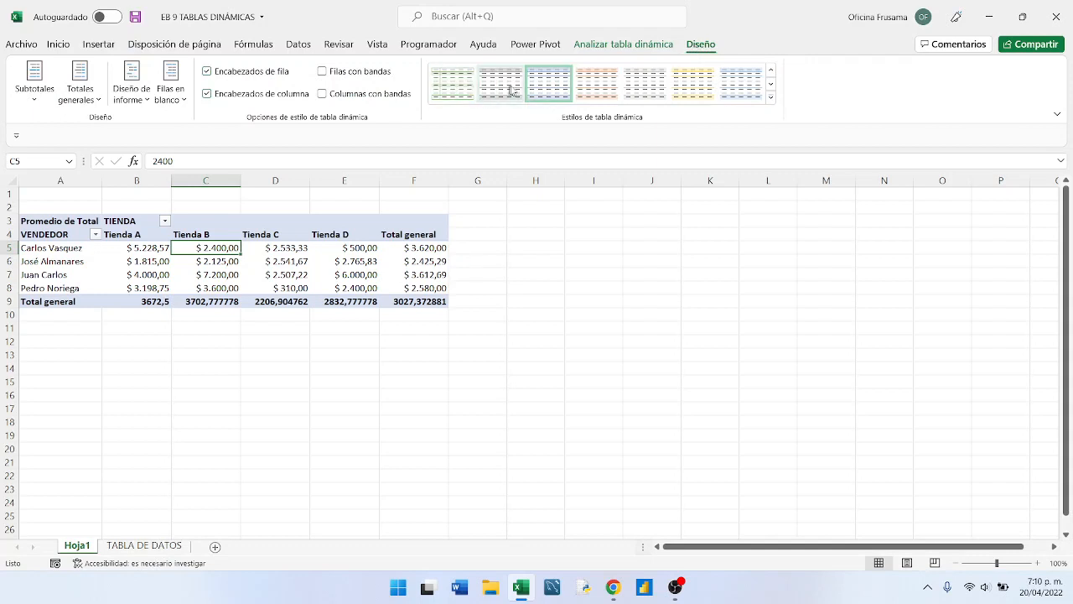
pyautogui.click(770, 99)
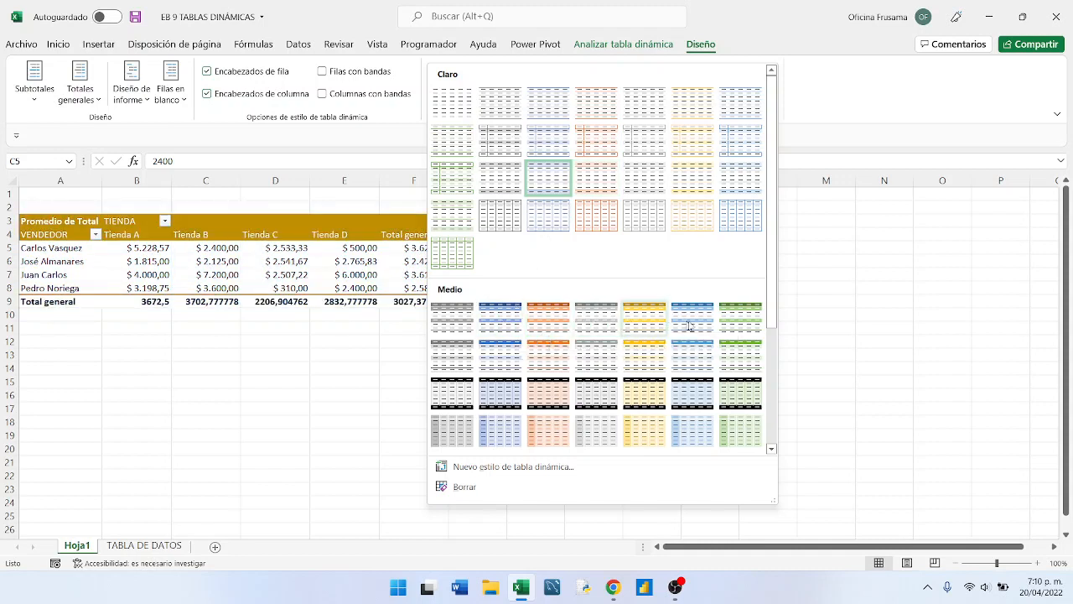
pyautogui.click(503, 319)
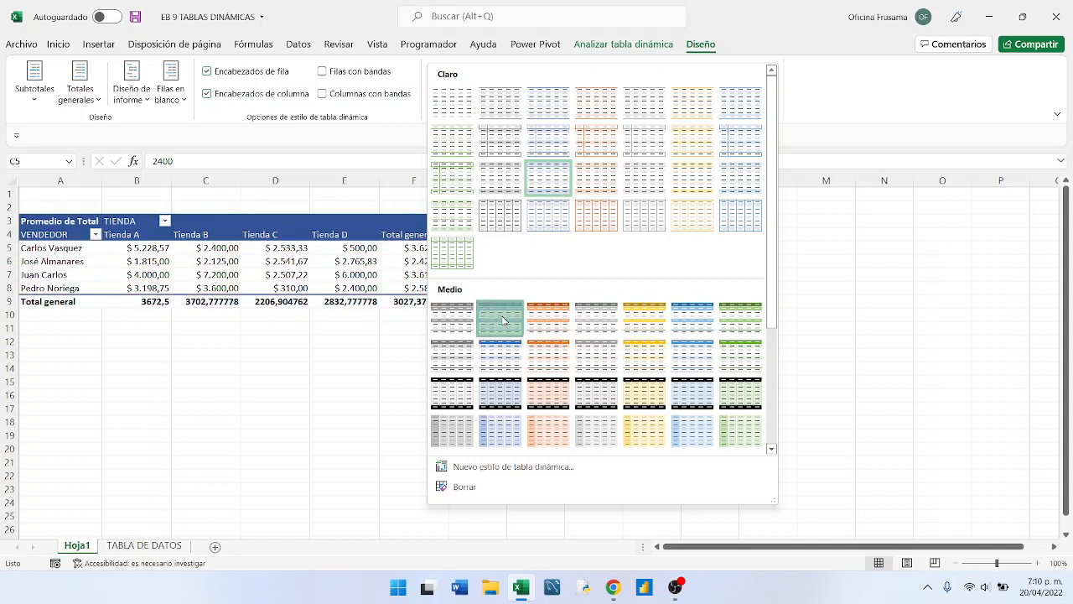
pyautogui.click(275, 267)
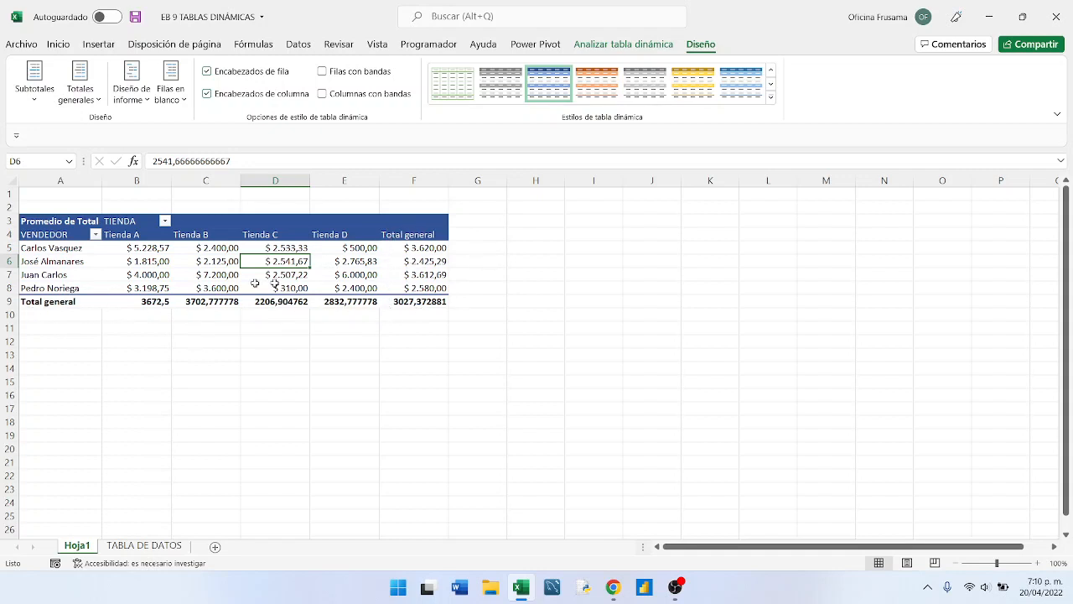
# - Select the whole pivot table and name it VEND_TIENDA in its pivot table options
pyautogui.moveTo(352, 276)
pyautogui.moveTo(258, 262)
pyautogui.click(46, 213)
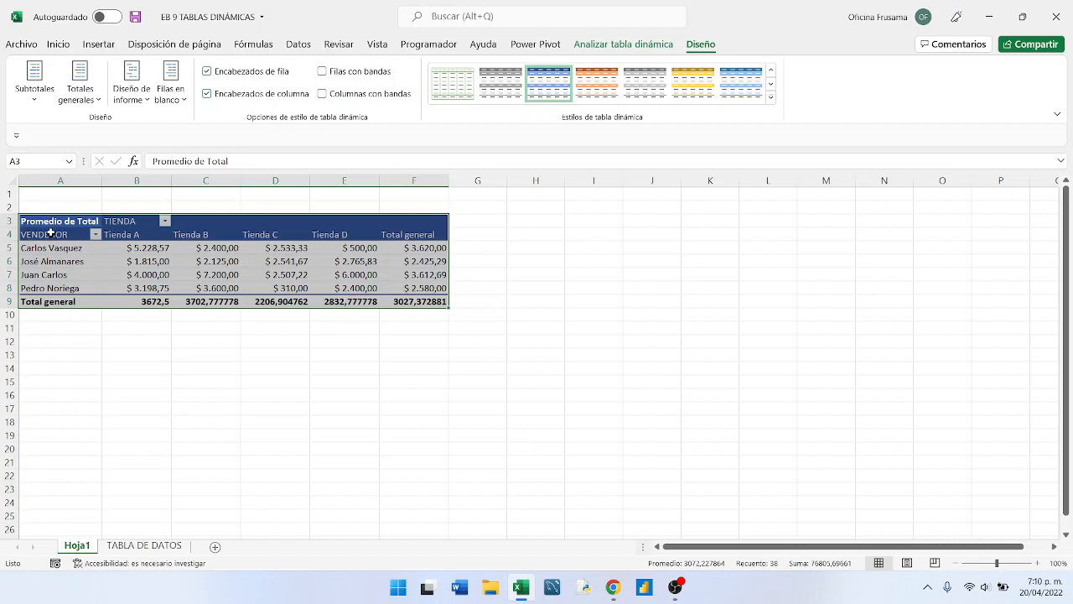
pyautogui.rightClick(257, 238)
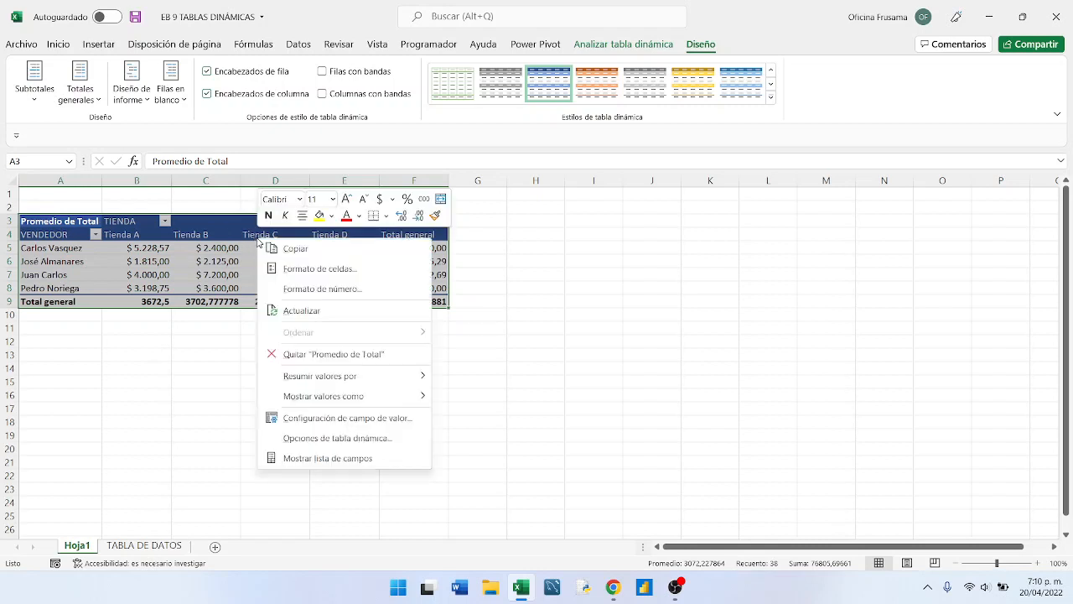
pyautogui.click(302, 439)
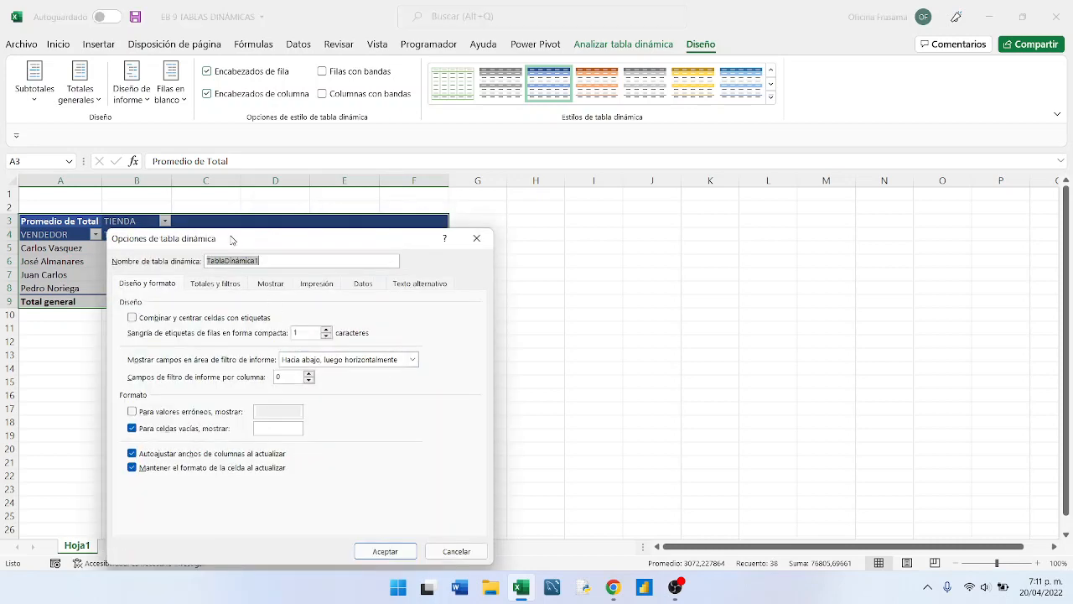
pyautogui.moveTo(232, 237); pyautogui.dragTo(479, 212)
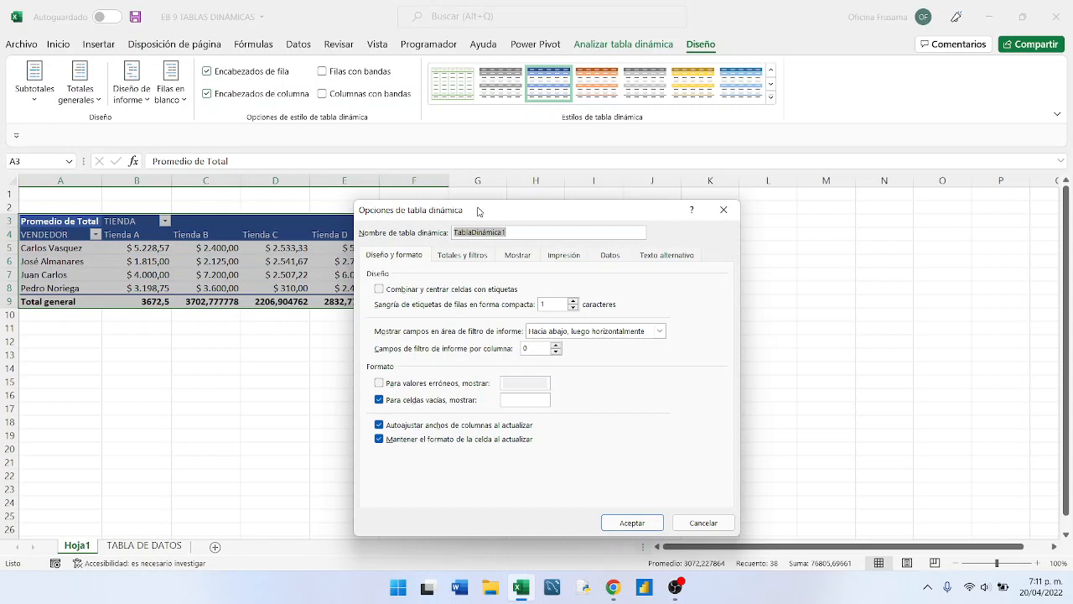
pyautogui.write('v')
pyautogui.press('BackSpace')
pyautogui.write('VE')
pyautogui.write('ND')
pyautogui.write('_TIENDA')
pyautogui.press('Left')
pyautogui.write('D')
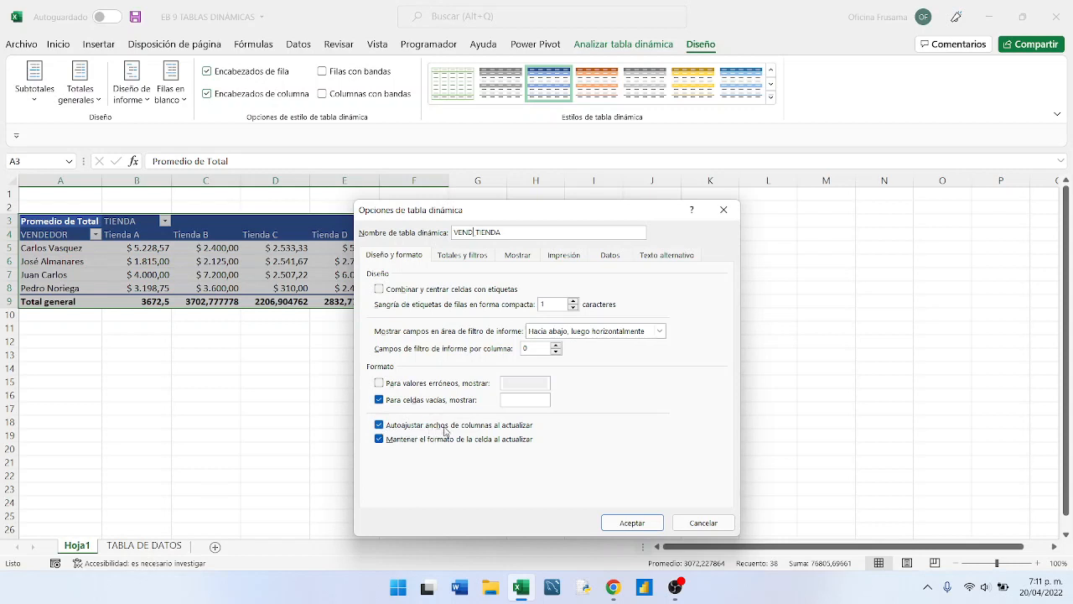
# - Turn off autofitting column widths on update and disable the grand totals for rows and columns in the pivot table options
pyautogui.click(384, 426)
pyautogui.moveTo(456, 211); pyautogui.dragTo(611, 194)
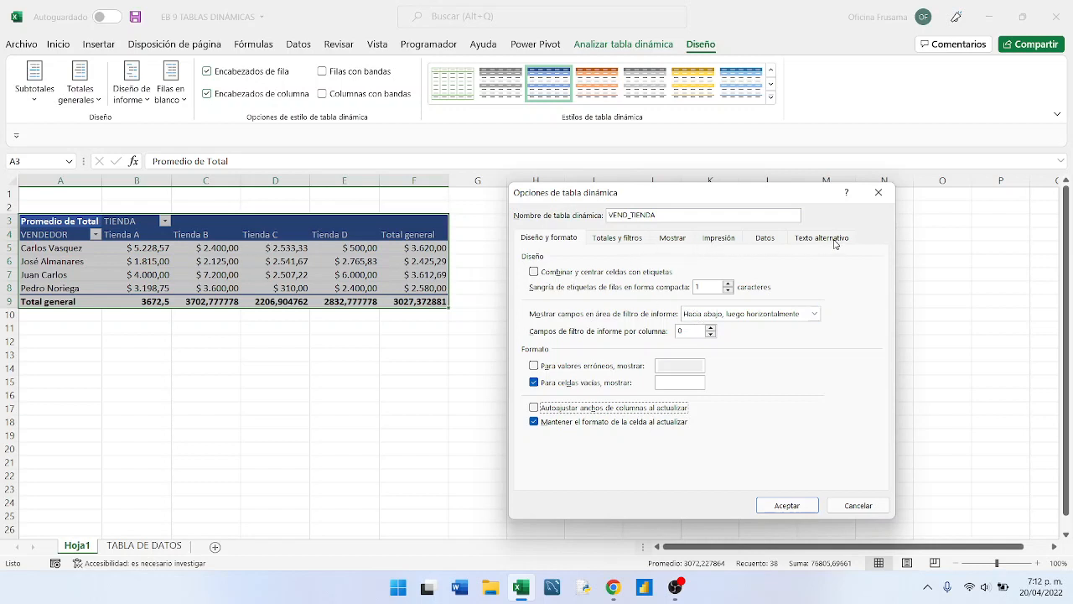
pyautogui.click(621, 240)
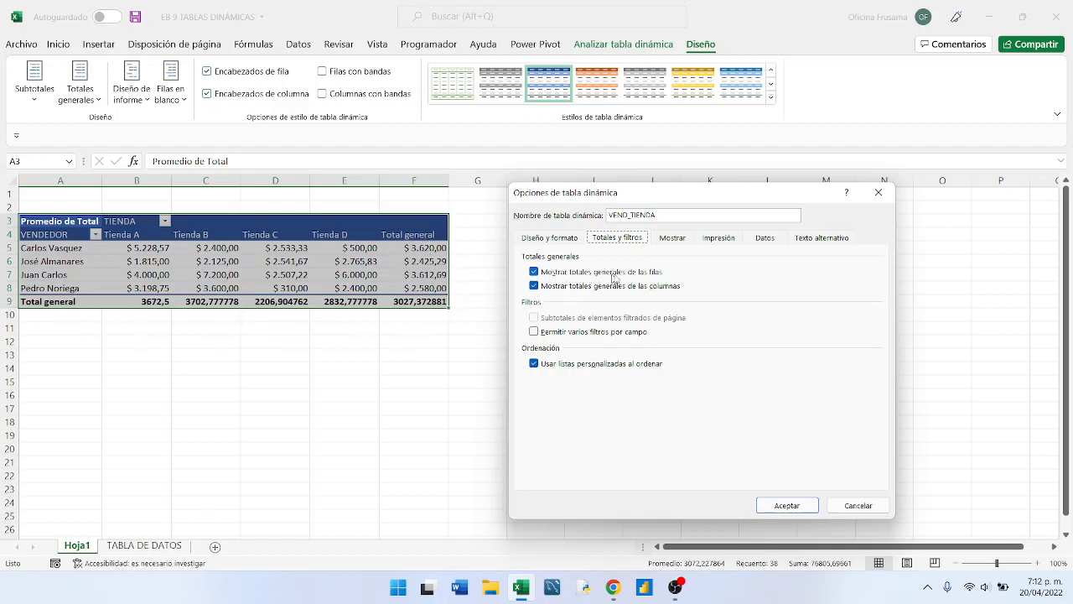
pyautogui.click(534, 272)
pyautogui.click(535, 286)
# - Review the display, data, alternative text, totals and layout settings of the pivot table and apply the changed options
pyautogui.click(672, 238)
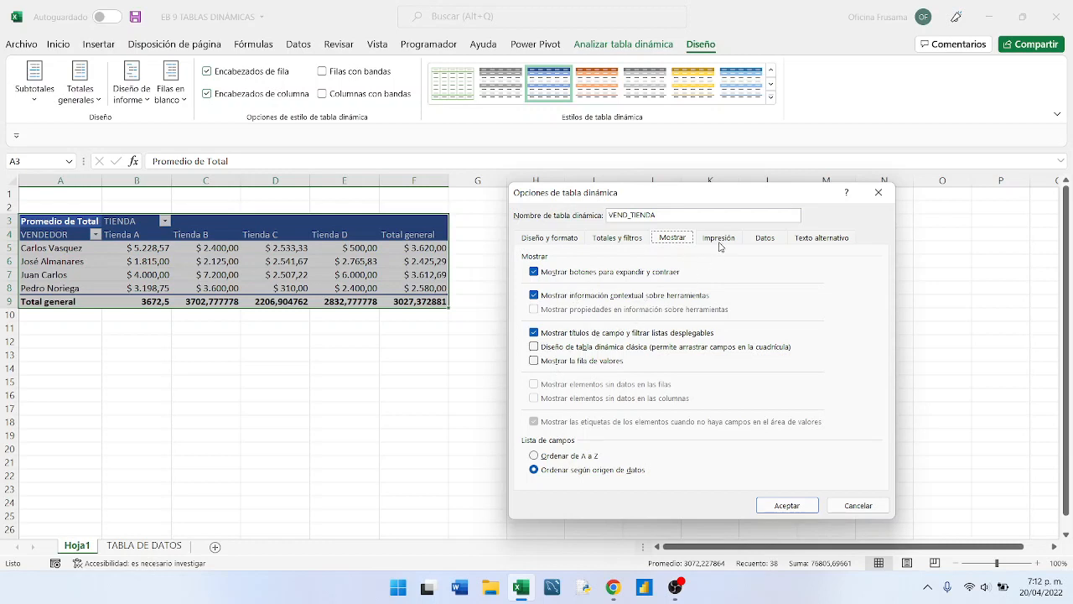
pyautogui.click(774, 245)
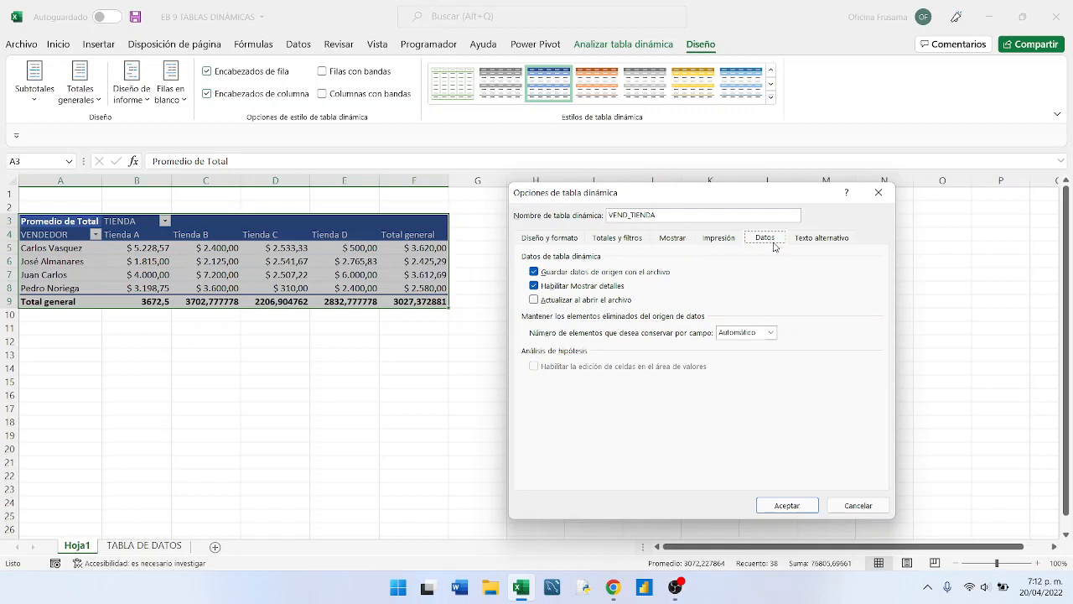
pyautogui.click(815, 243)
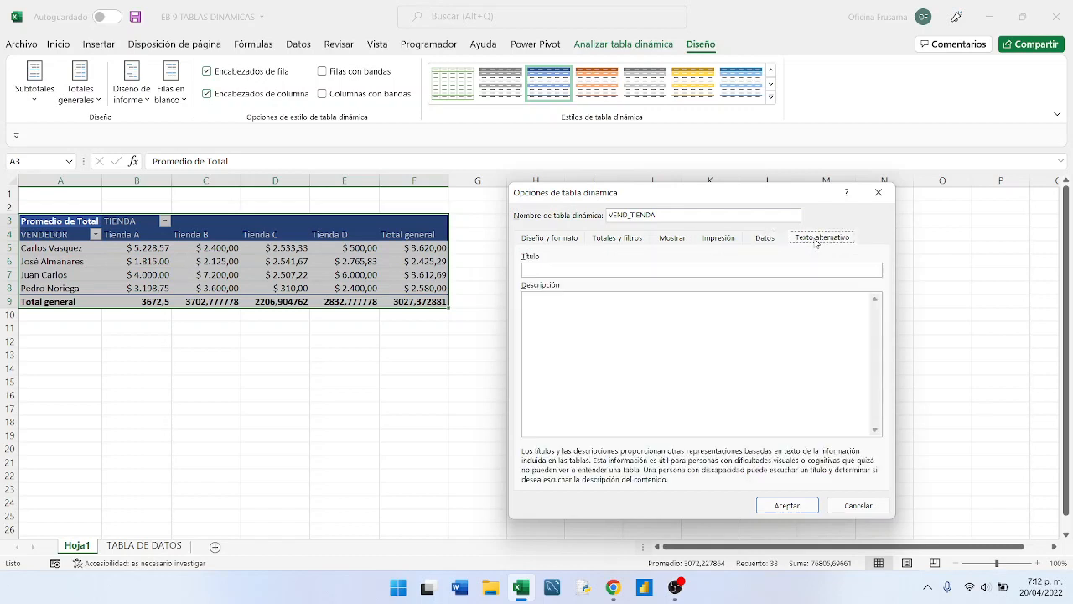
pyautogui.click(550, 241)
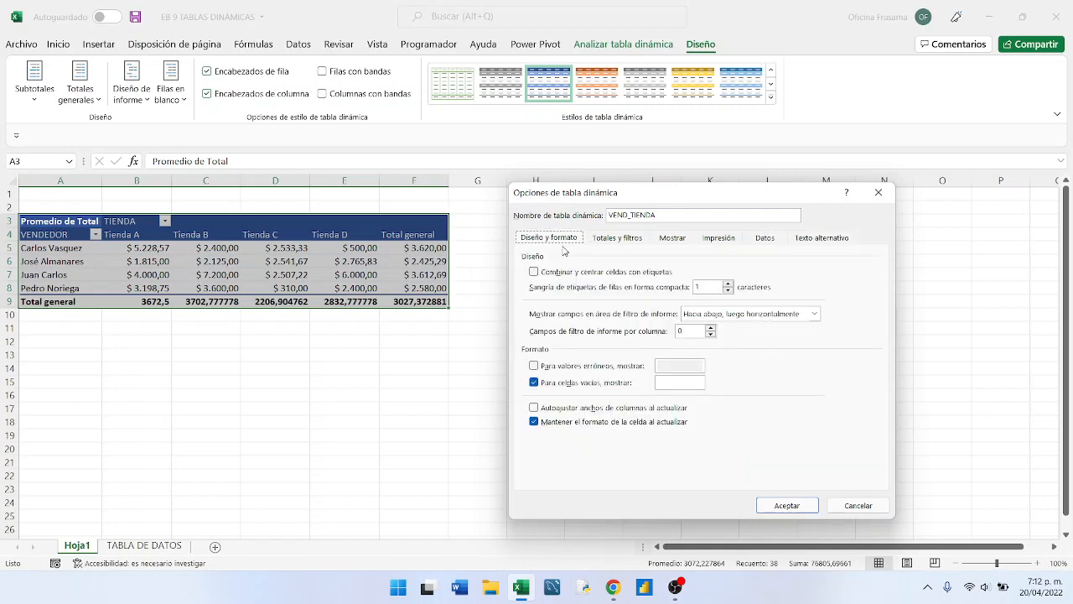
pyautogui.click(622, 243)
pyautogui.click(662, 243)
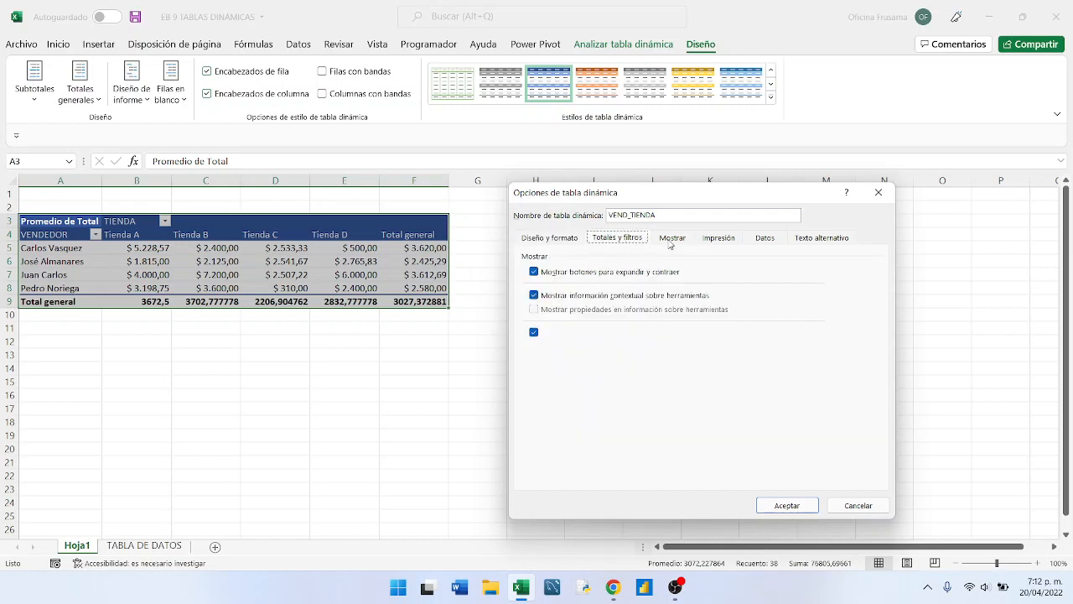
pyautogui.click(611, 243)
pyautogui.click(561, 243)
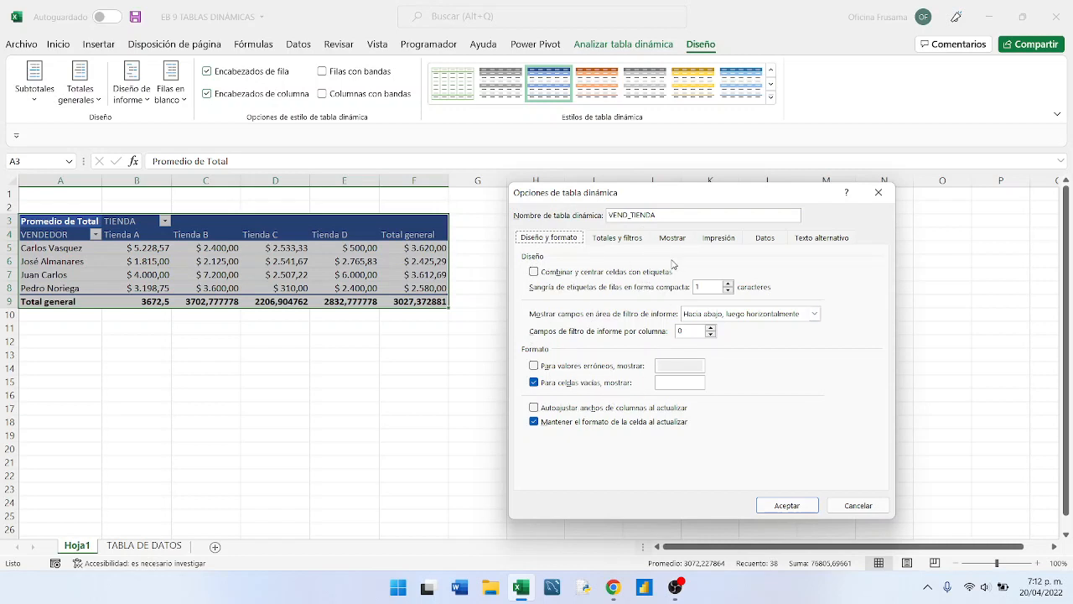
pyautogui.click(779, 506)
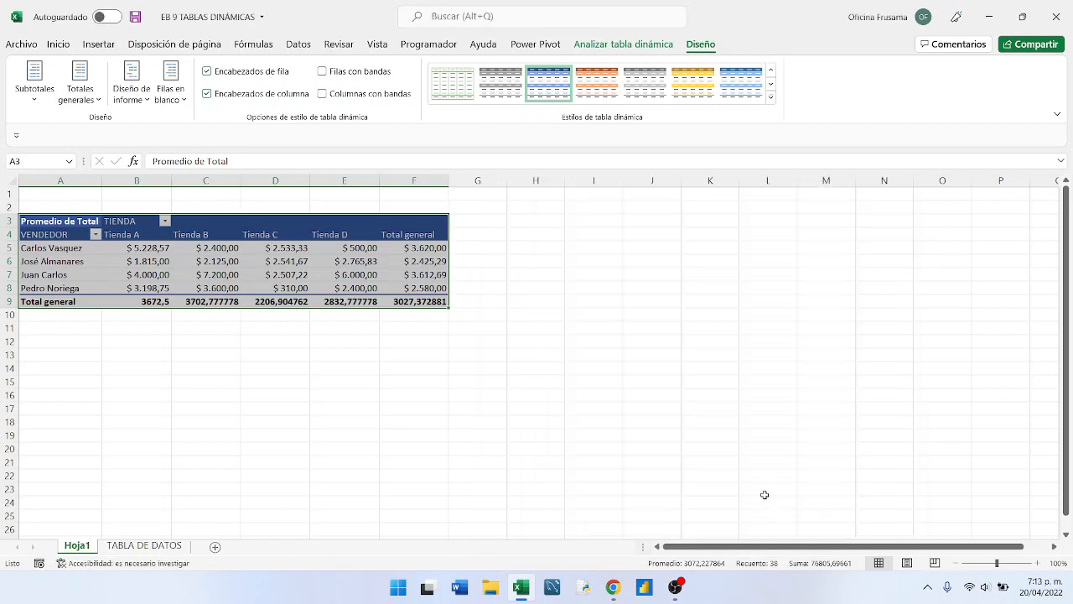
pyautogui.click(411, 314)
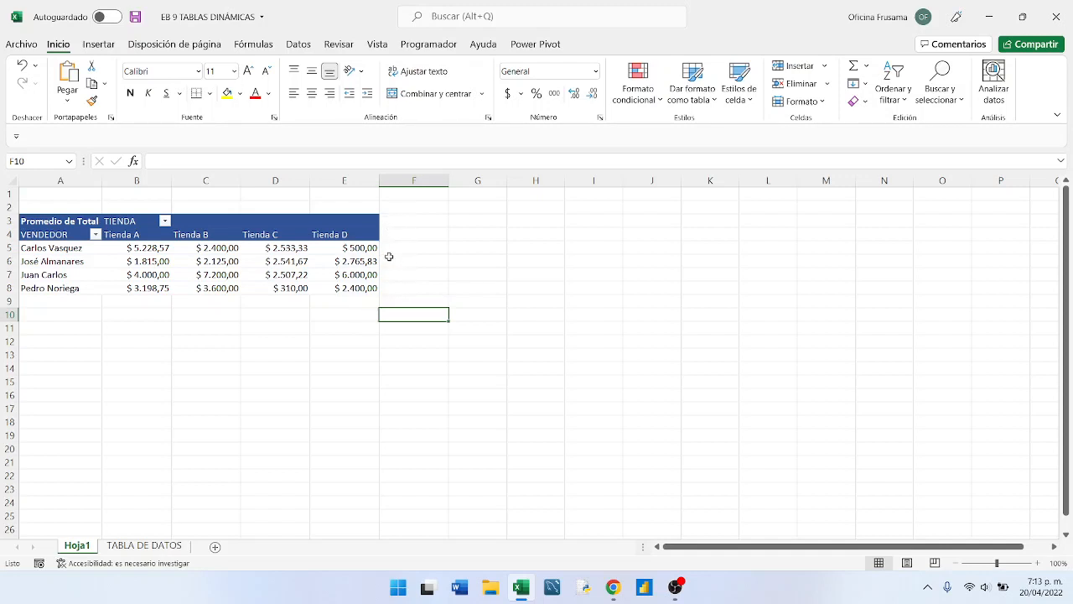
pyautogui.click(235, 261)
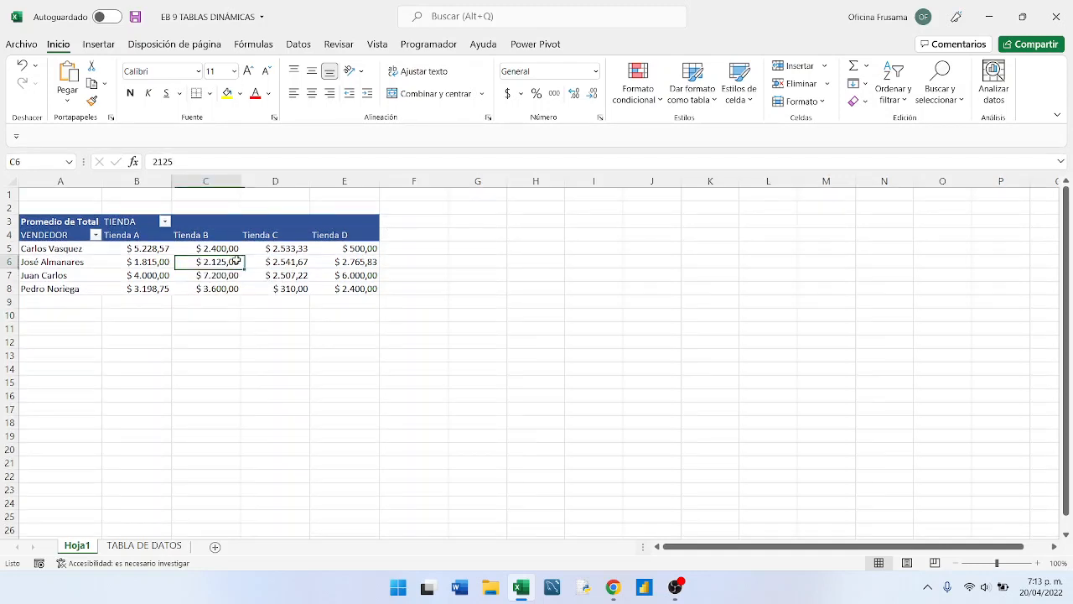
pyautogui.click(155, 262)
pyautogui.click(191, 275)
pyautogui.click(214, 260)
pyautogui.click(260, 259)
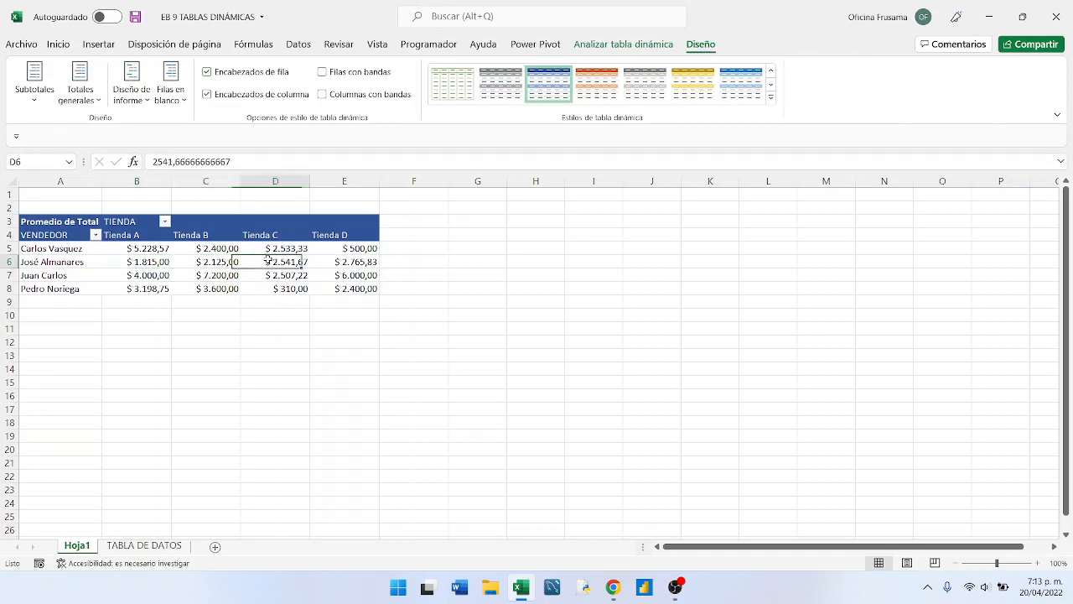
pyautogui.moveTo(278, 273)
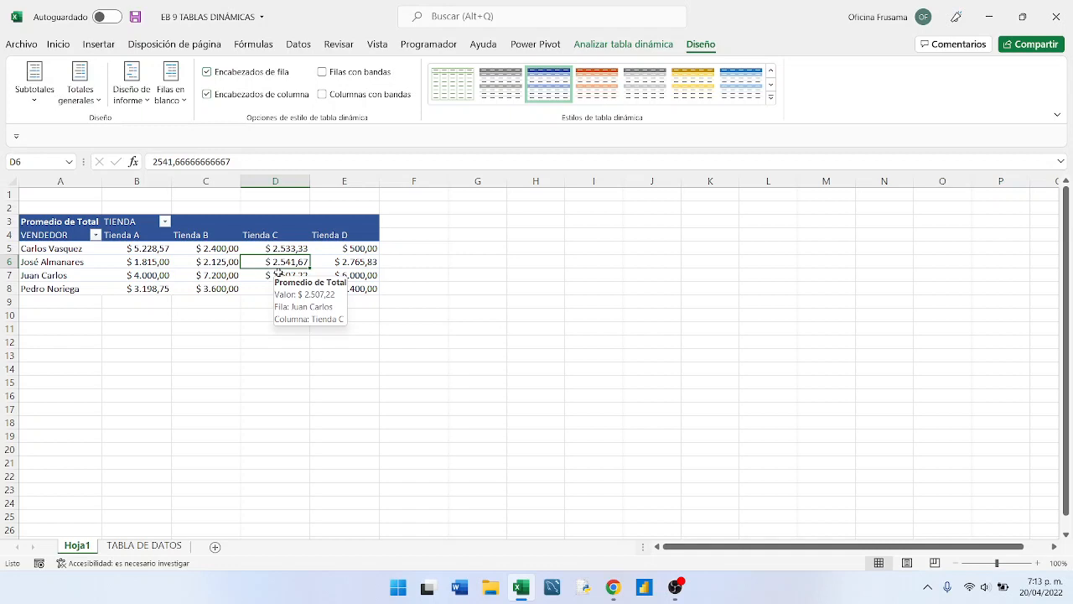
pyautogui.moveTo(214, 273)
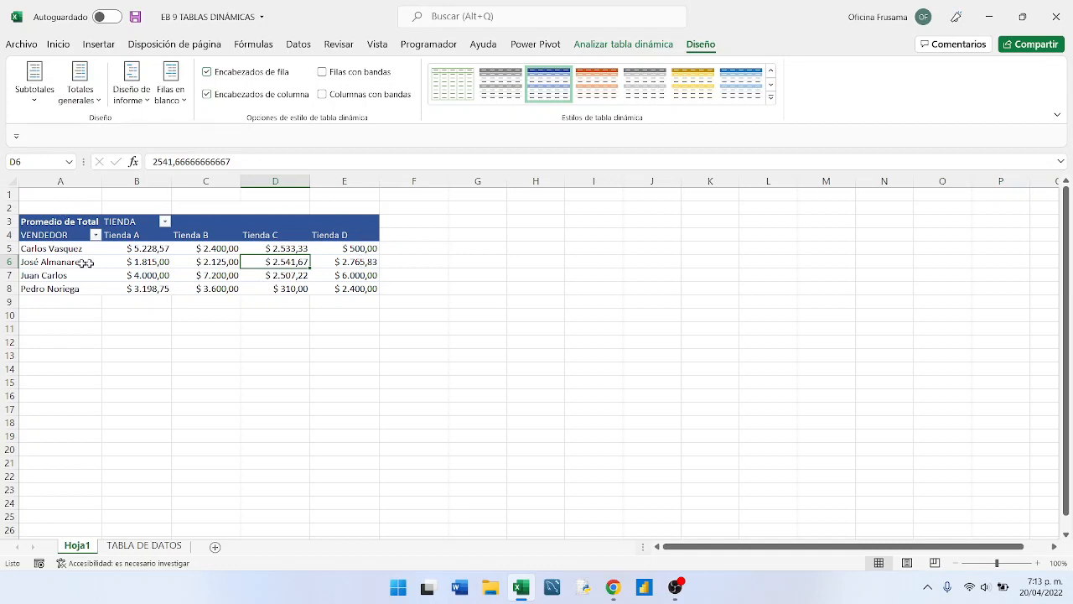
# - Copy the whole pivot table and paste the copy at G3, ending copy mode
pyautogui.click(56, 214)
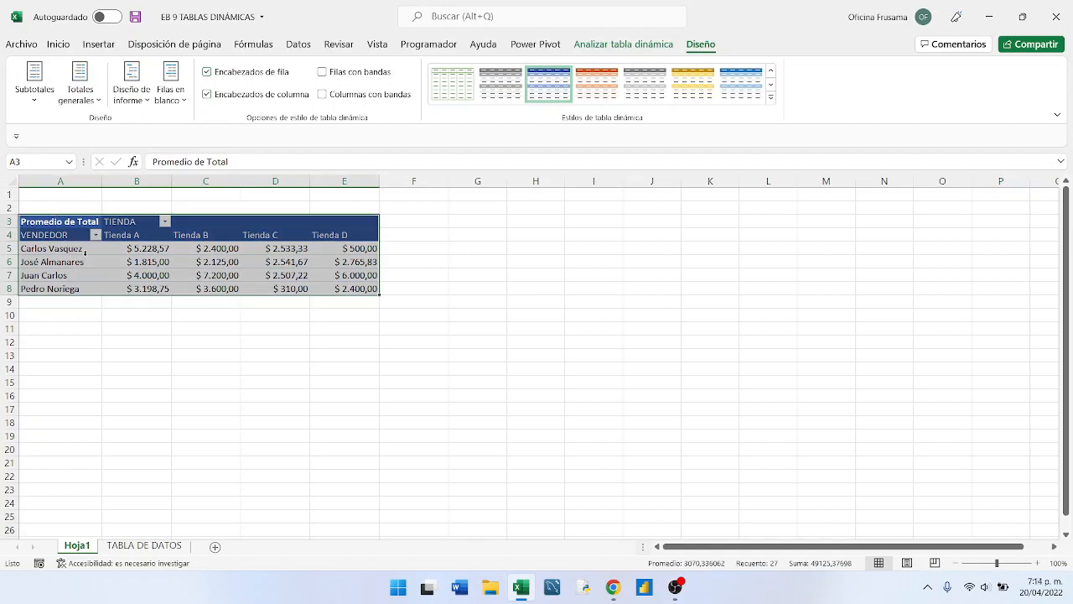
pyautogui.click(58, 45)
pyautogui.click(92, 83)
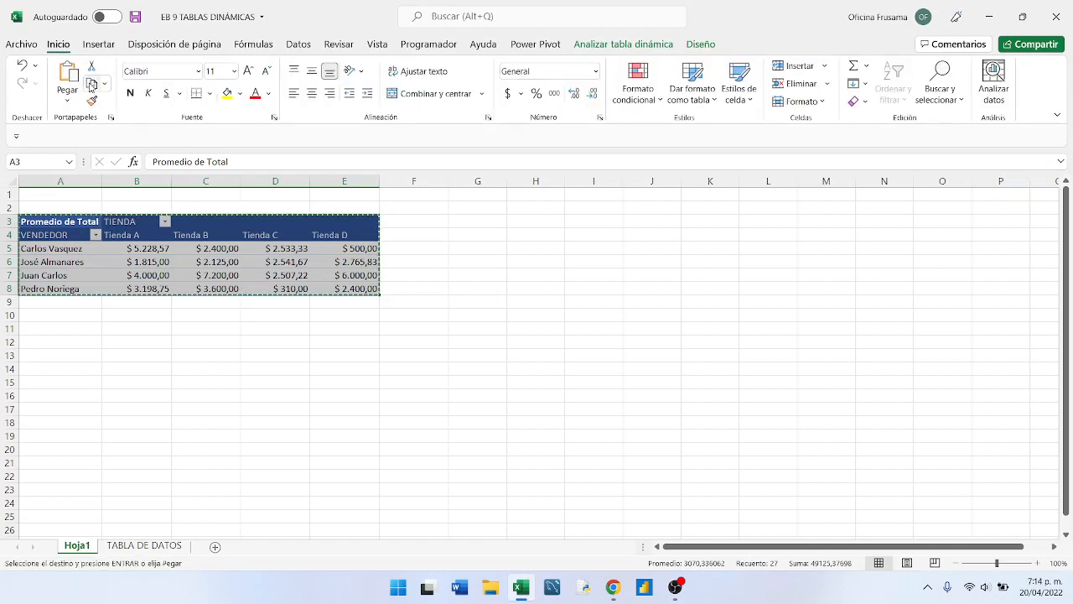
pyautogui.click(490, 221)
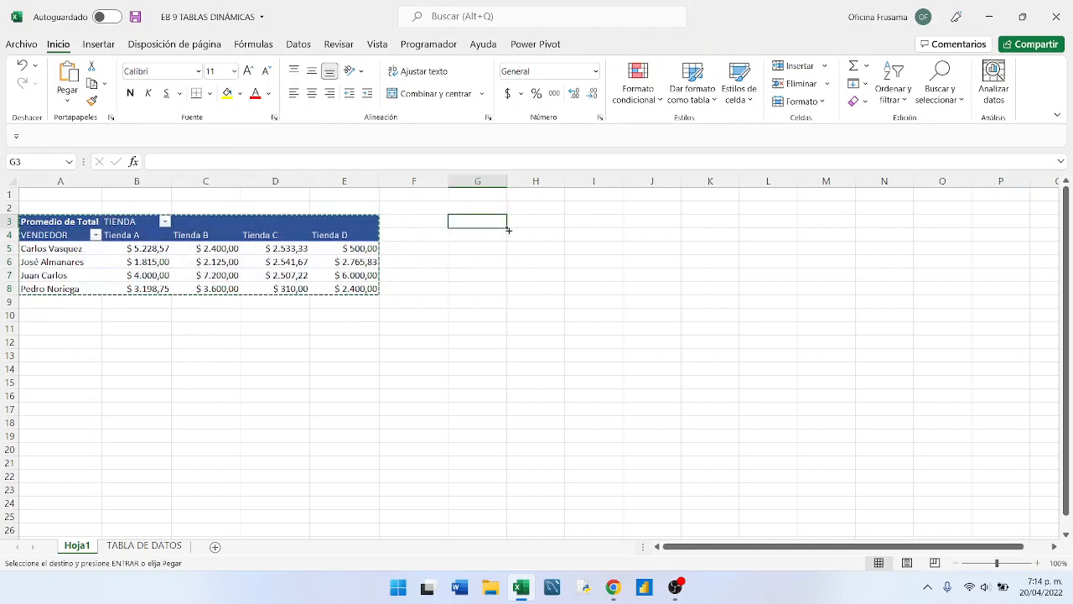
pyautogui.click(67, 81)
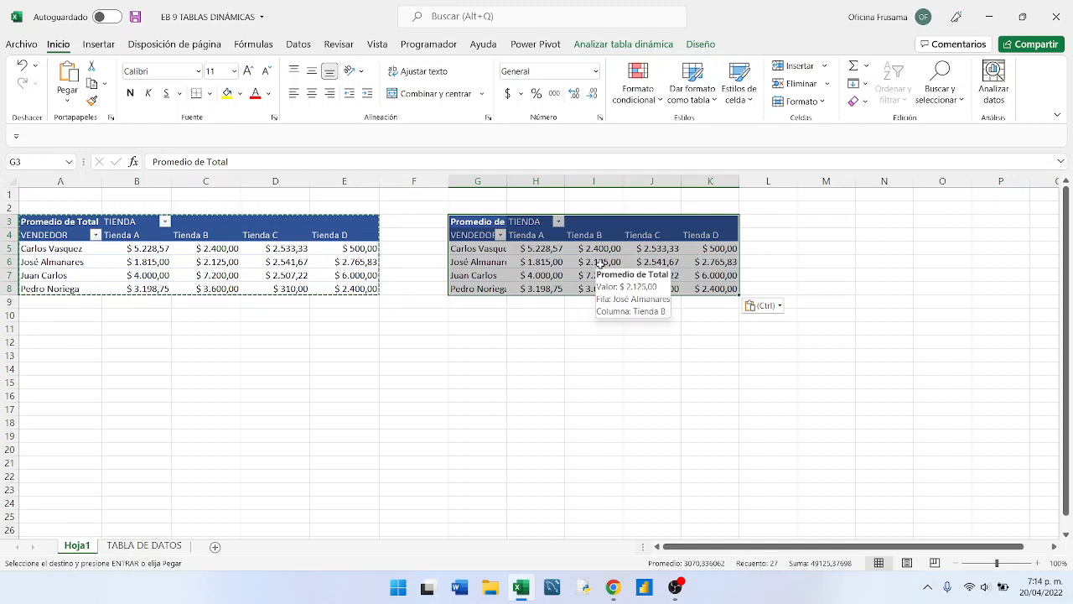
pyautogui.click(567, 264)
pyautogui.moveTo(559, 252)
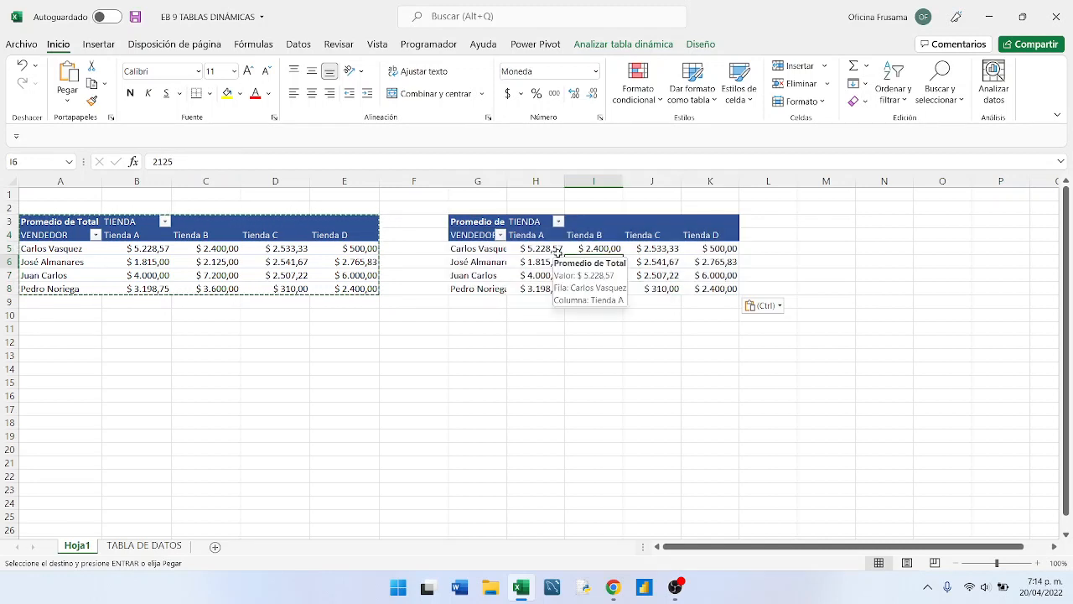
pyautogui.press('Escape')
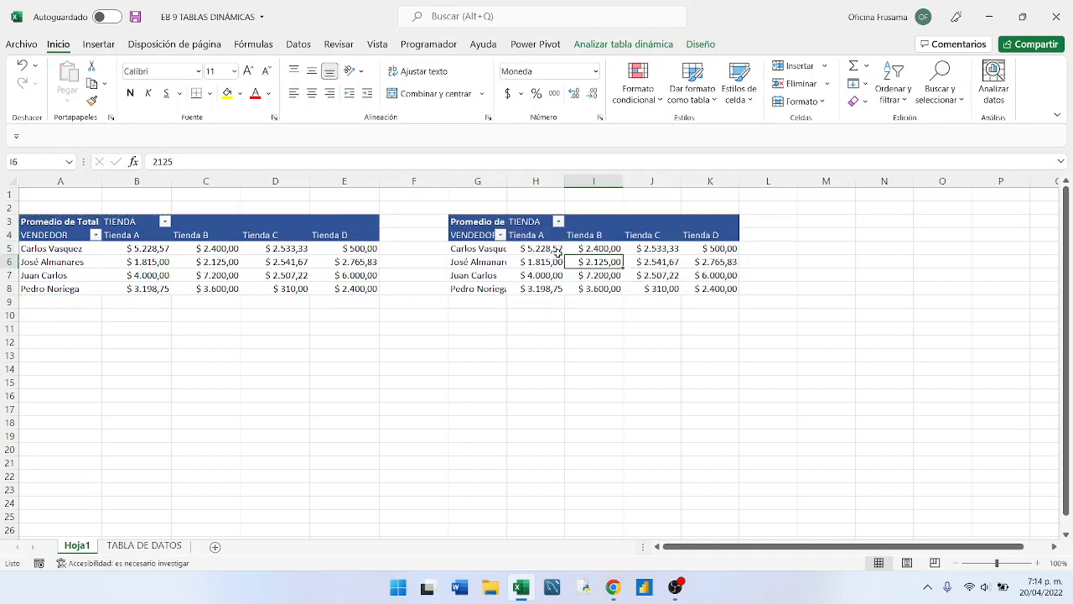
# - Autofit column G and set the width of columns H through K to 13
pyautogui.doubleClick(508, 181)
pyautogui.moveTo(531, 181); pyautogui.dragTo(737, 183)
pyautogui.rightClick(727, 182)
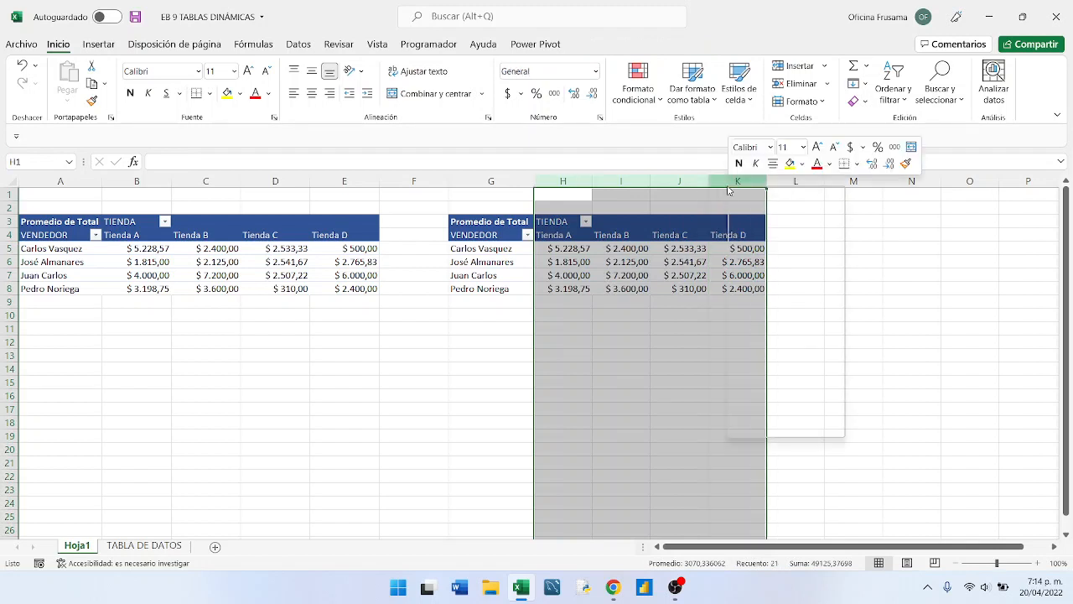
pyautogui.click(780, 389)
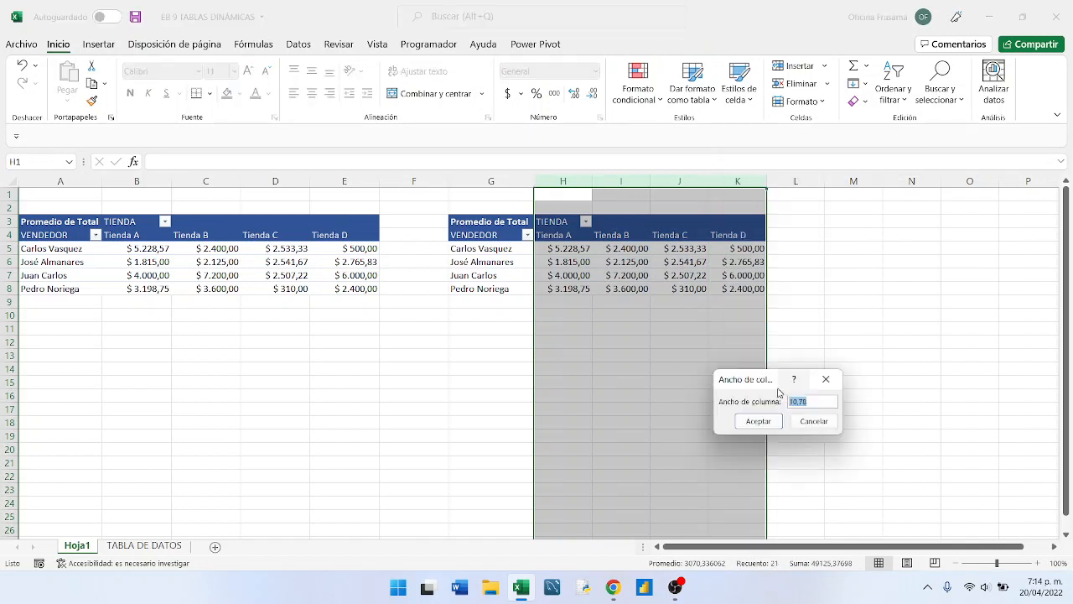
pyautogui.write('13')
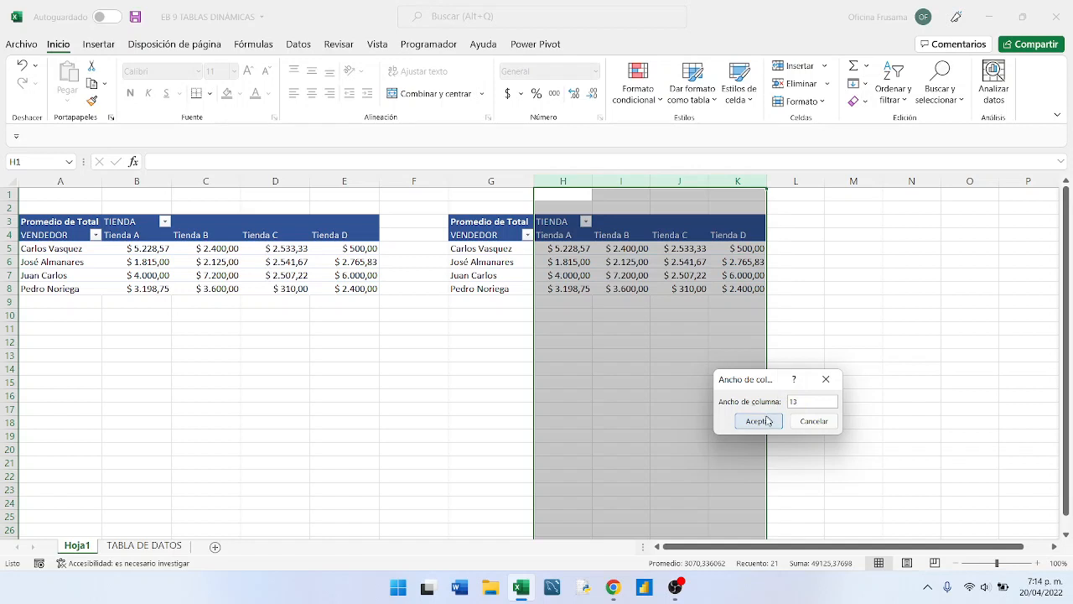
pyautogui.click(764, 422)
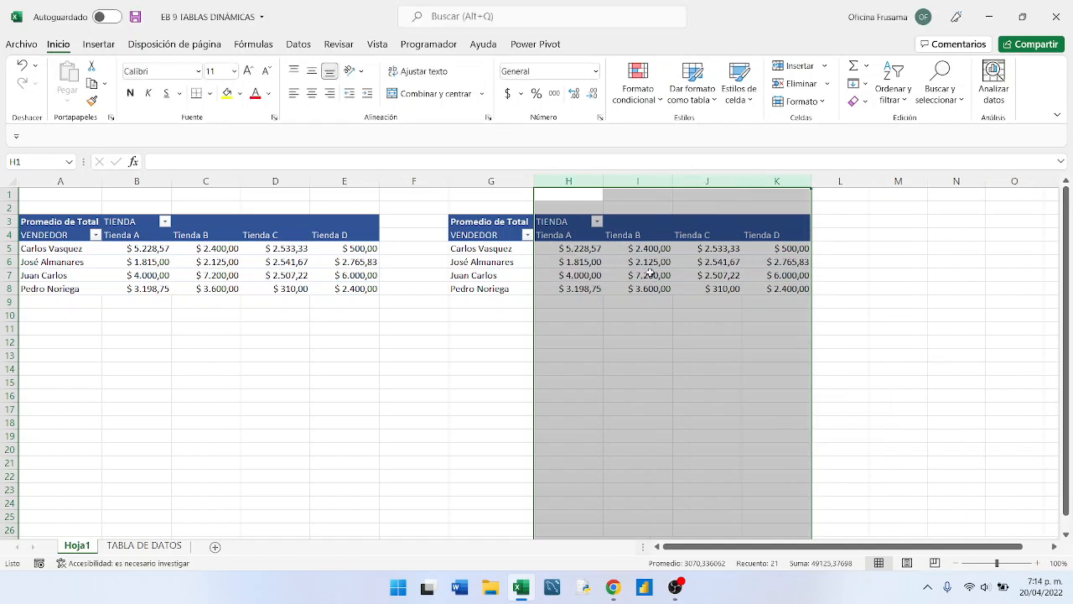
pyautogui.click(651, 273)
# - Check the name of the copied pivot table in its pivot table options and accept them
pyautogui.click(648, 262)
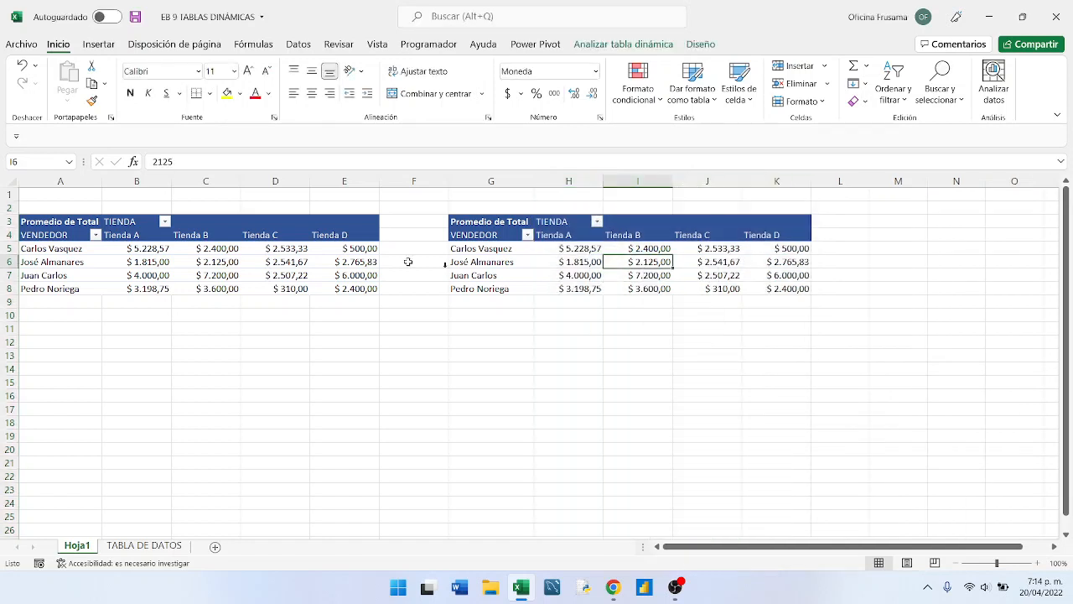
pyautogui.rightClick(648, 264)
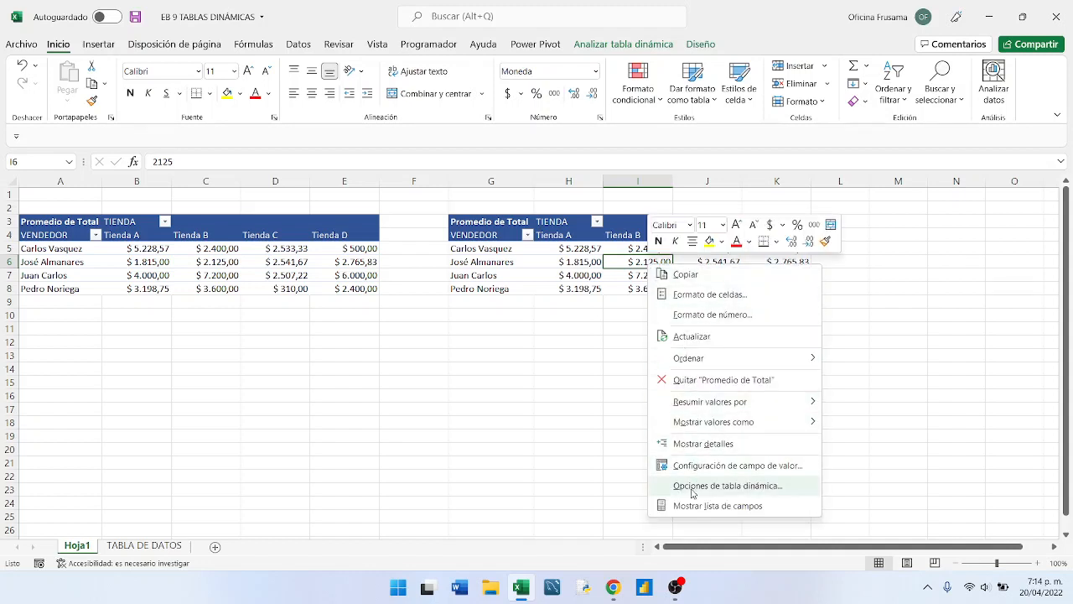
pyautogui.click(713, 485)
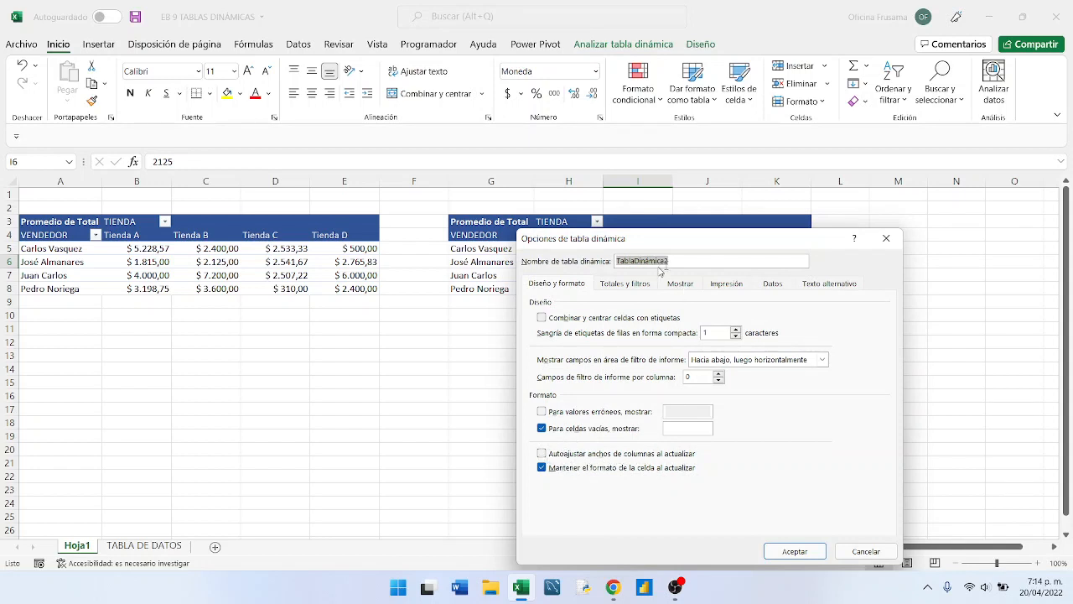
pyautogui.moveTo(636, 244); pyautogui.dragTo(624, 315)
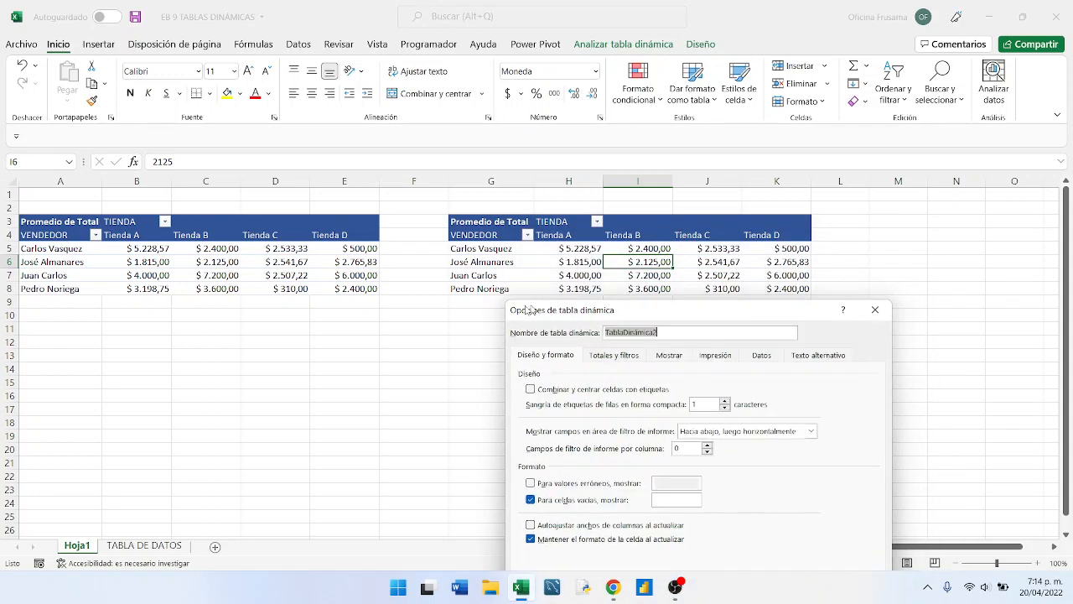
pyautogui.click(667, 334)
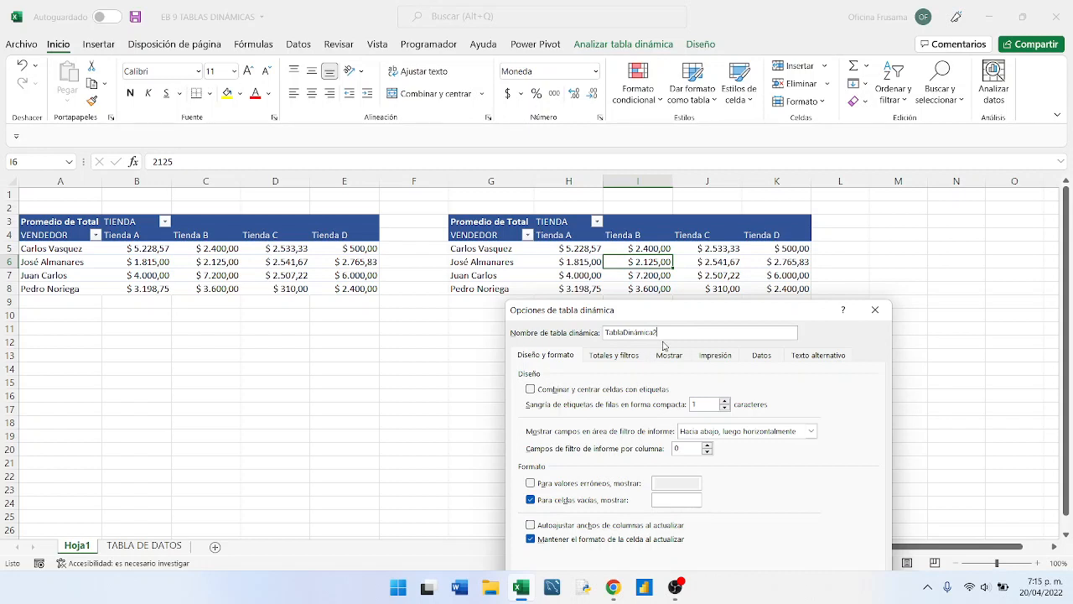
pyautogui.moveTo(664, 311); pyautogui.dragTo(660, 238)
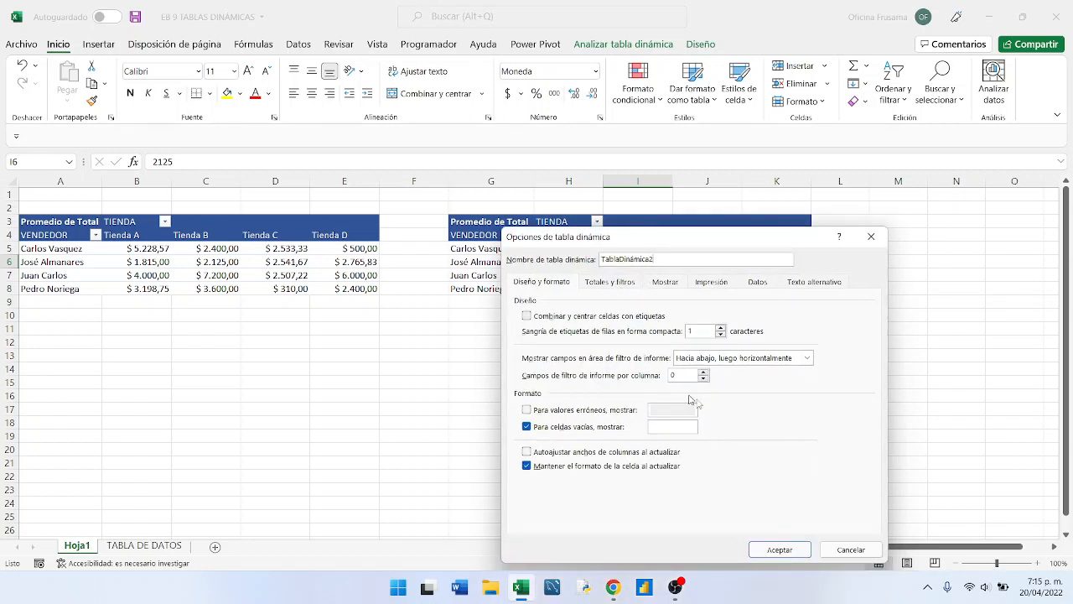
pyautogui.click(774, 550)
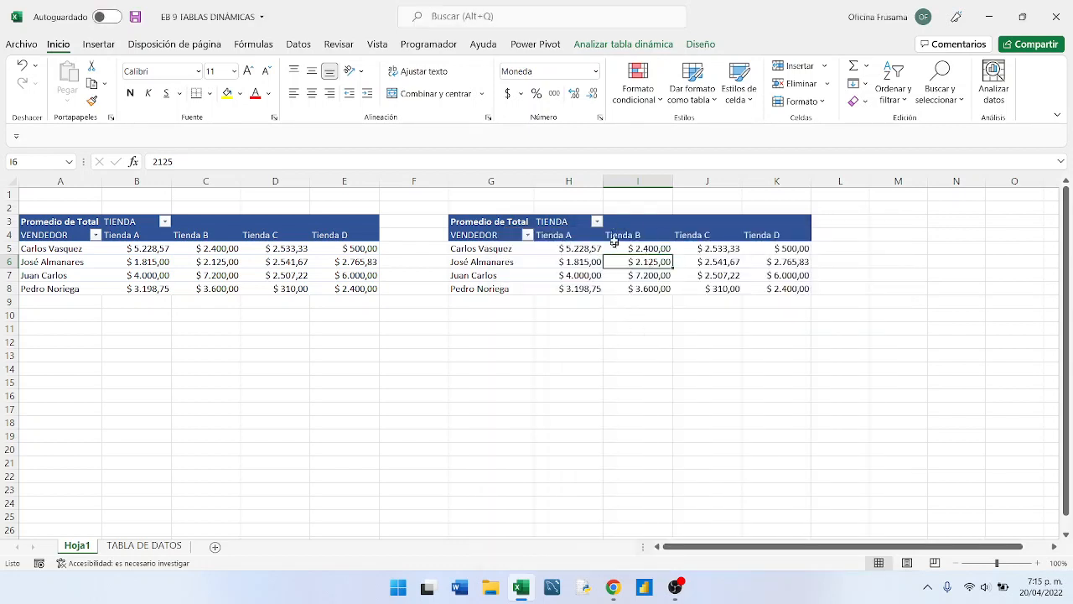
# - Show the field list for the copied pivot table
pyautogui.moveTo(572, 262)
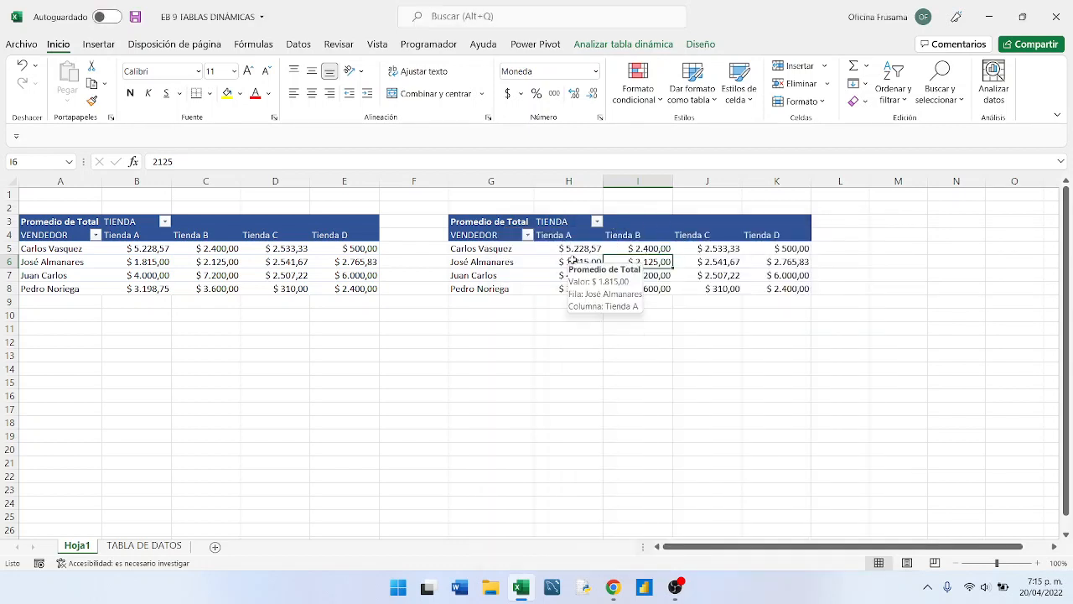
pyautogui.click(571, 261)
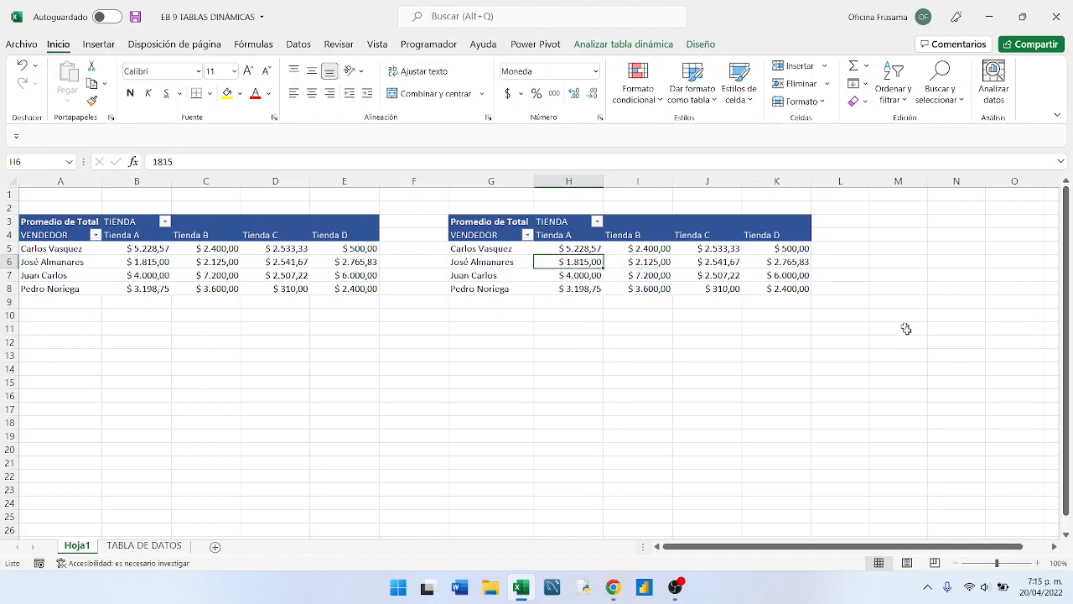
pyautogui.click(626, 263)
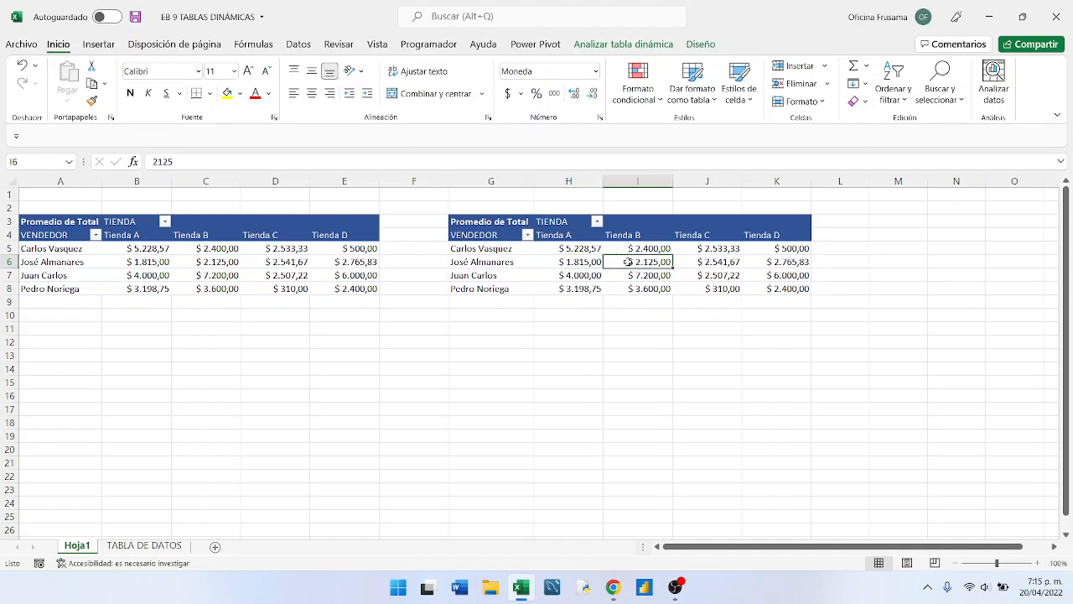
pyautogui.rightClick(627, 262)
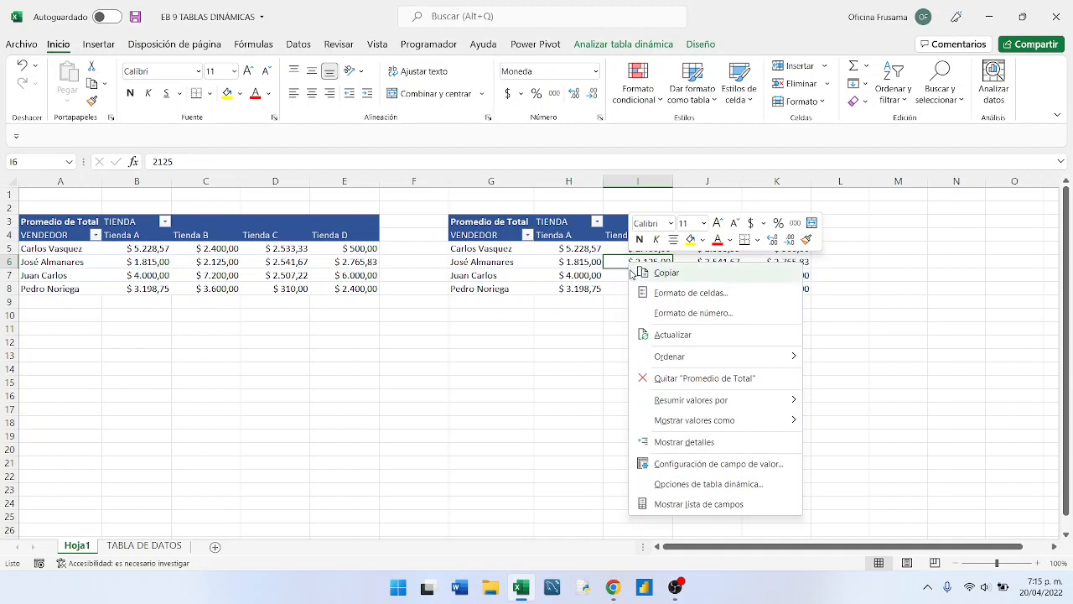
pyautogui.click(674, 504)
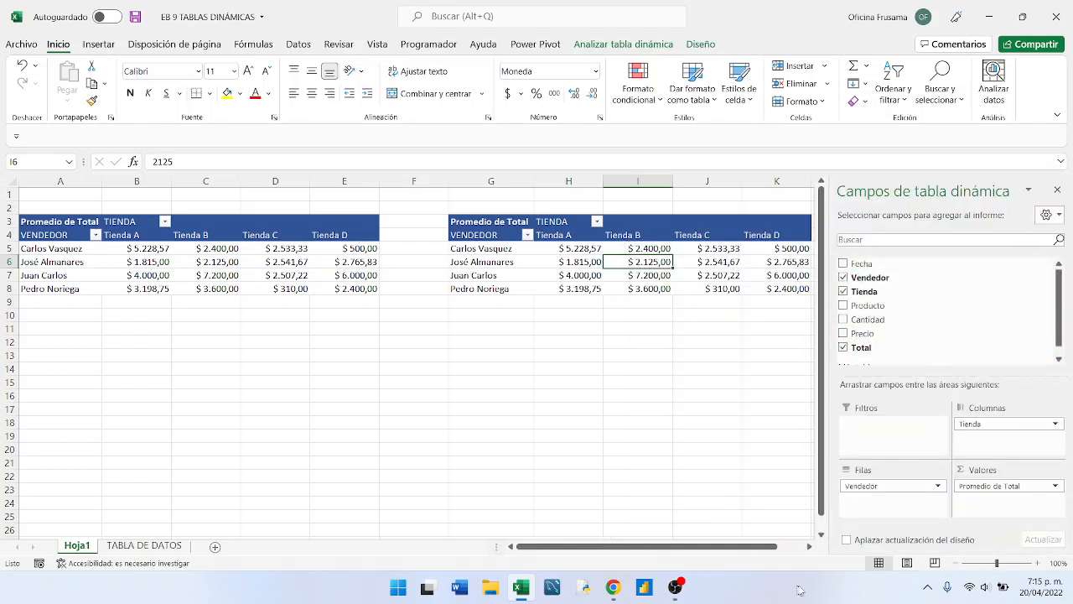
pyautogui.click(810, 546)
pyautogui.click(809, 547)
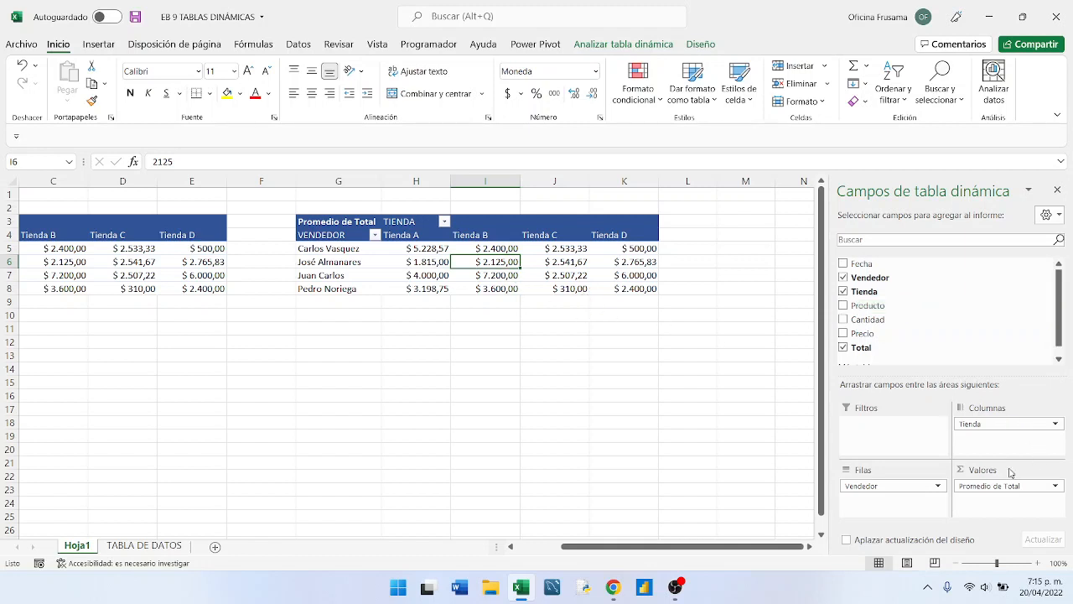
pyautogui.click(1057, 488)
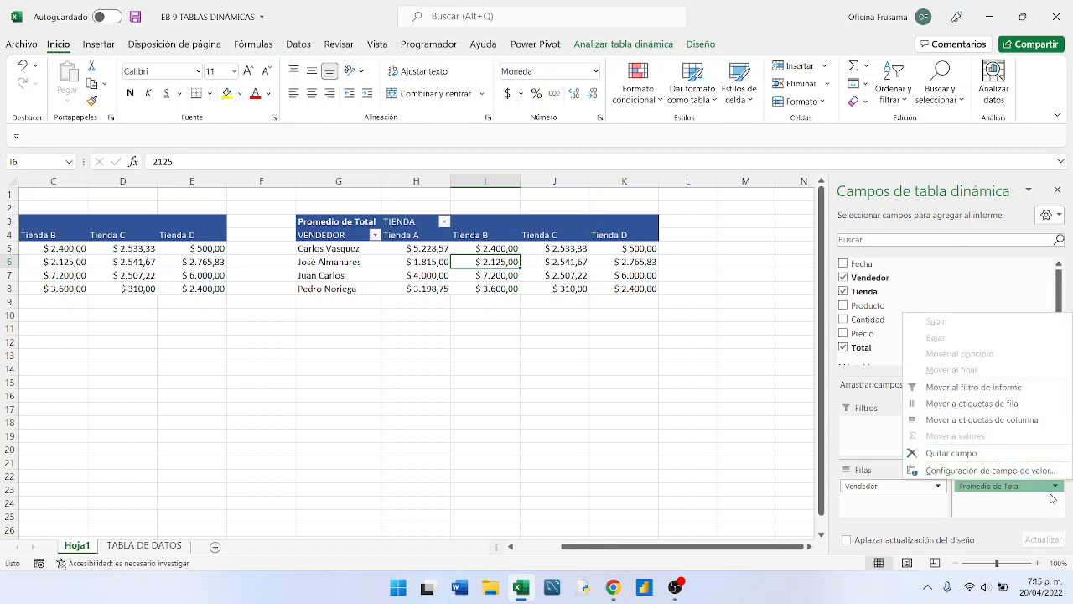
pyautogui.click(1053, 492)
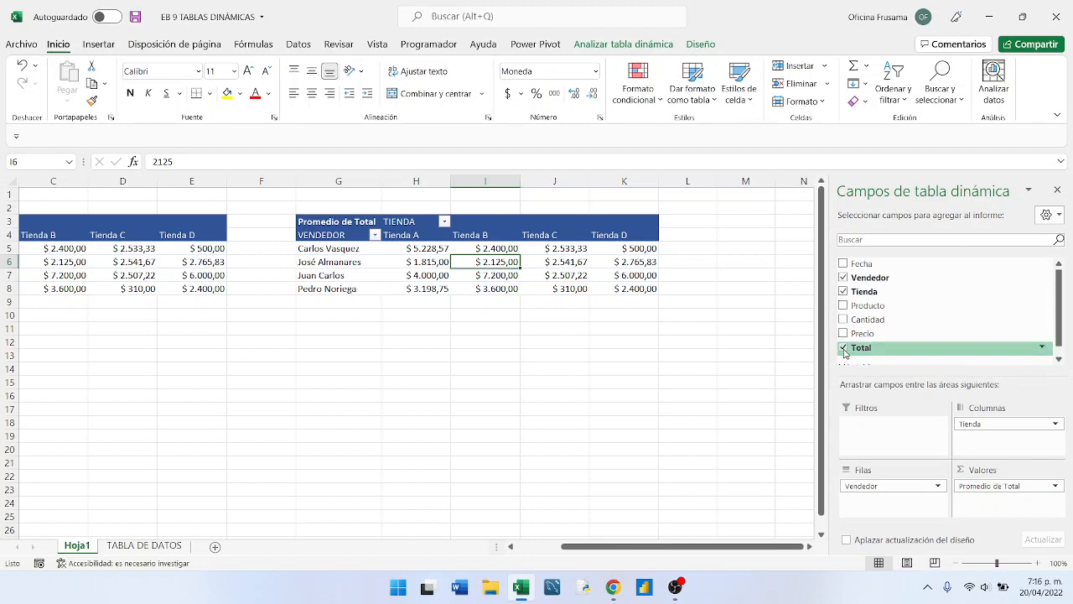
pyautogui.click(1056, 486)
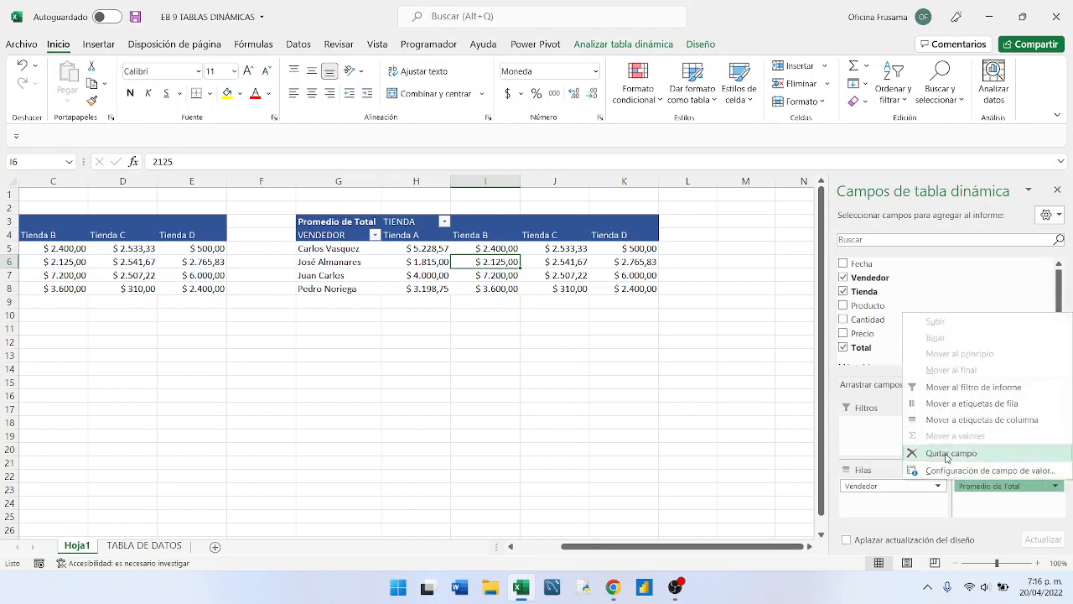
pyautogui.click(996, 514)
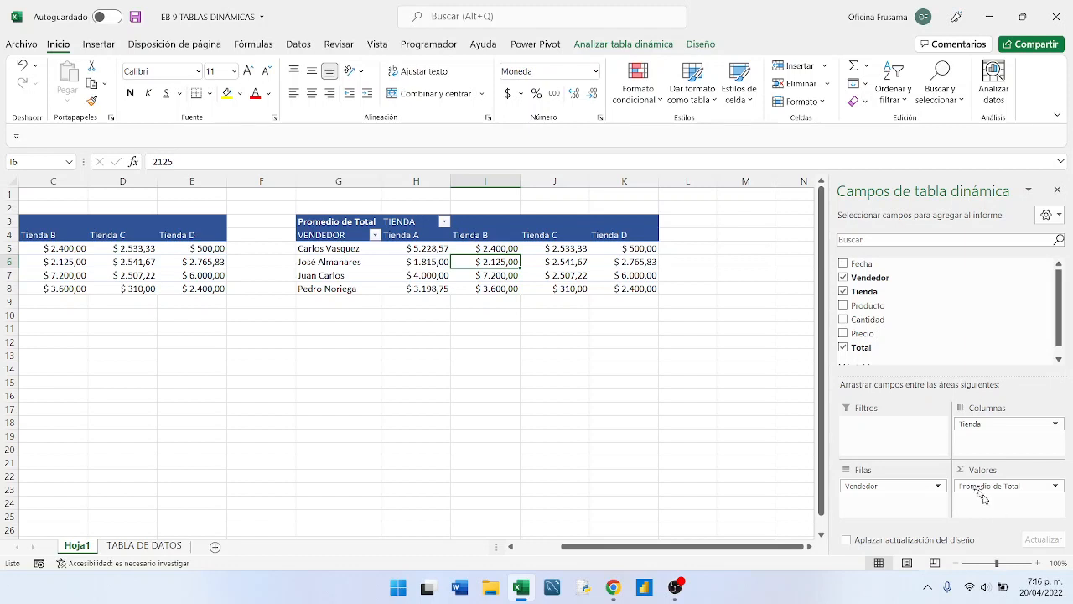
# - Replace the Total field with Cantidad in the copied pivot table's values and summarize it by average (Promedio)
pyautogui.click(843, 347)
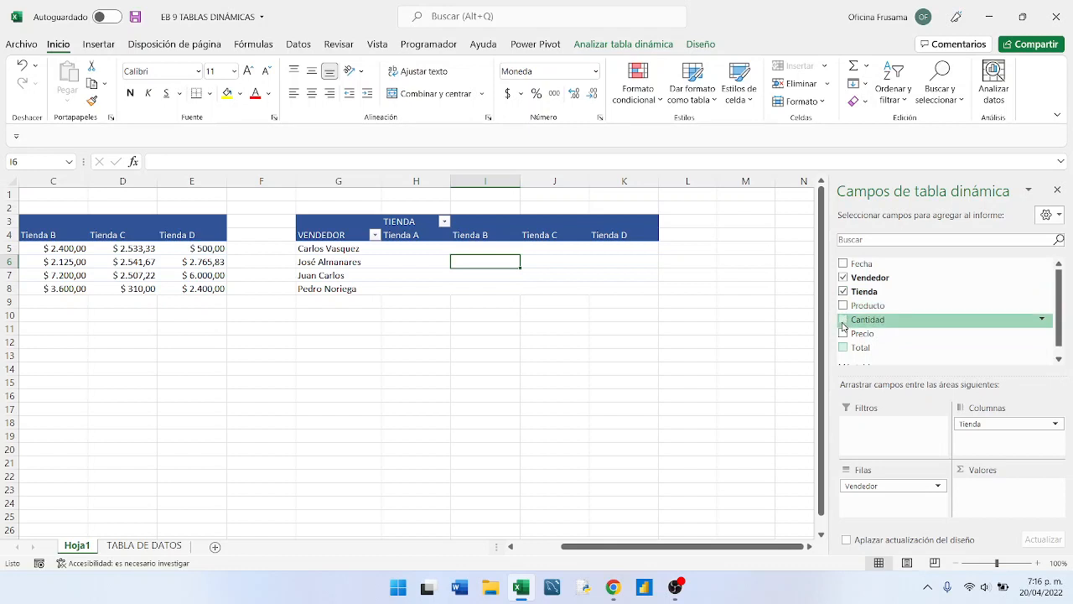
pyautogui.moveTo(856, 322); pyautogui.dragTo(985, 495)
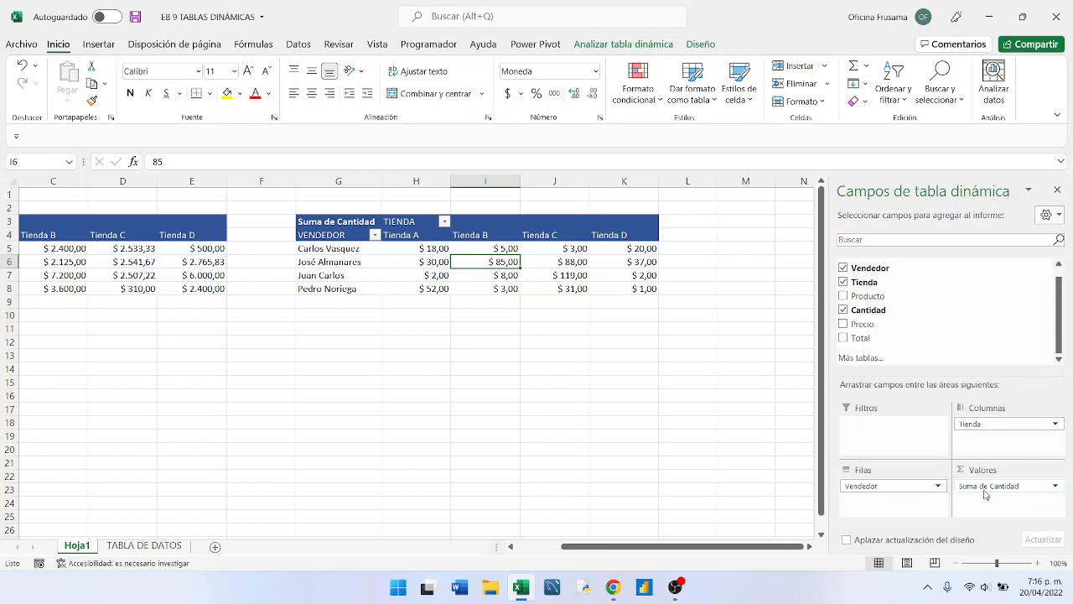
pyautogui.click(1055, 486)
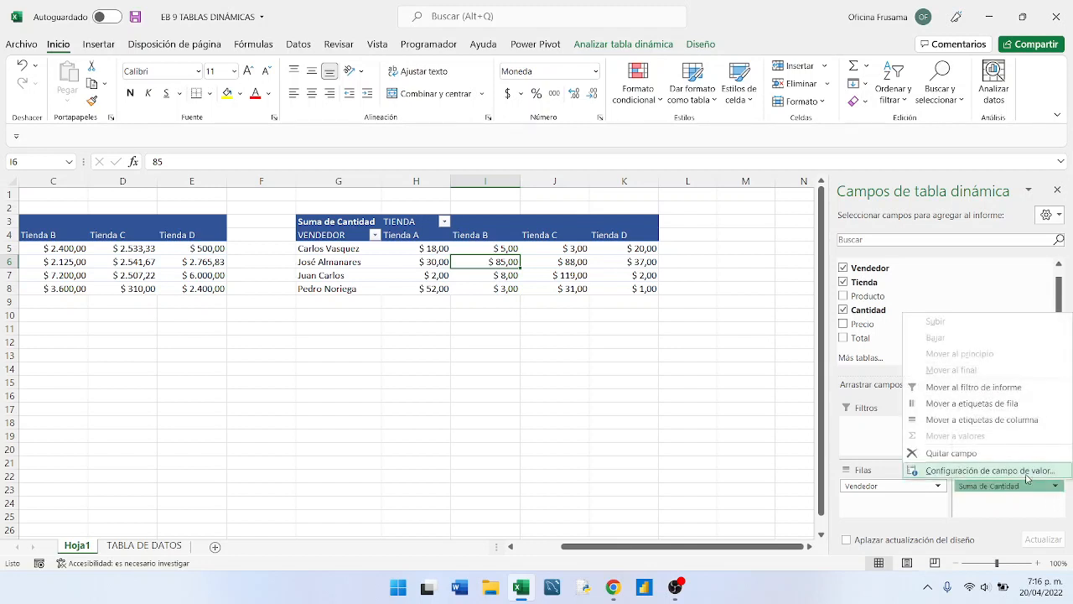
pyautogui.click(990, 470)
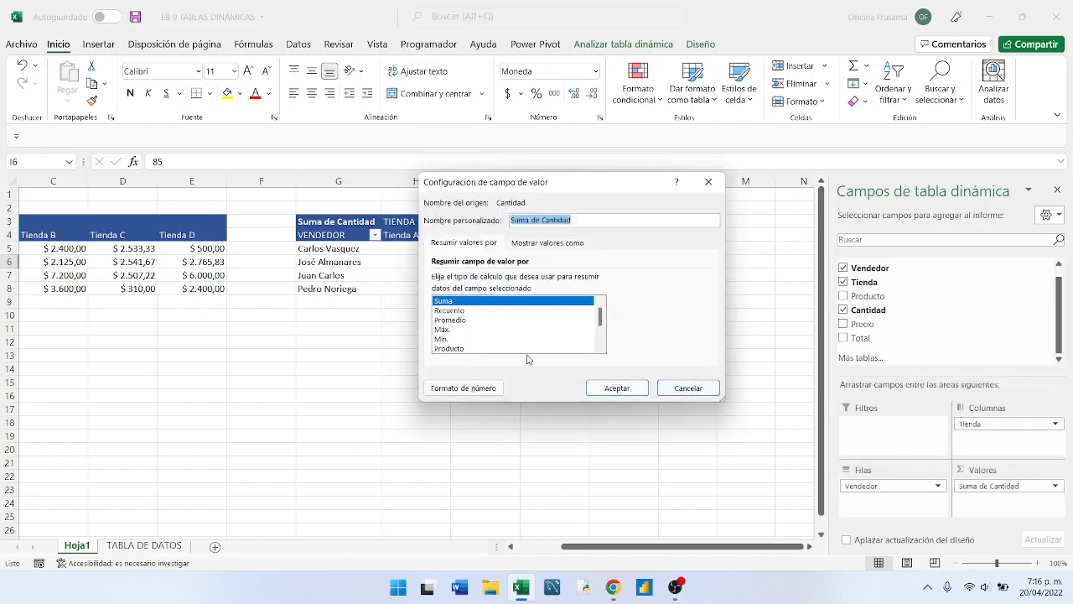
pyautogui.click(459, 320)
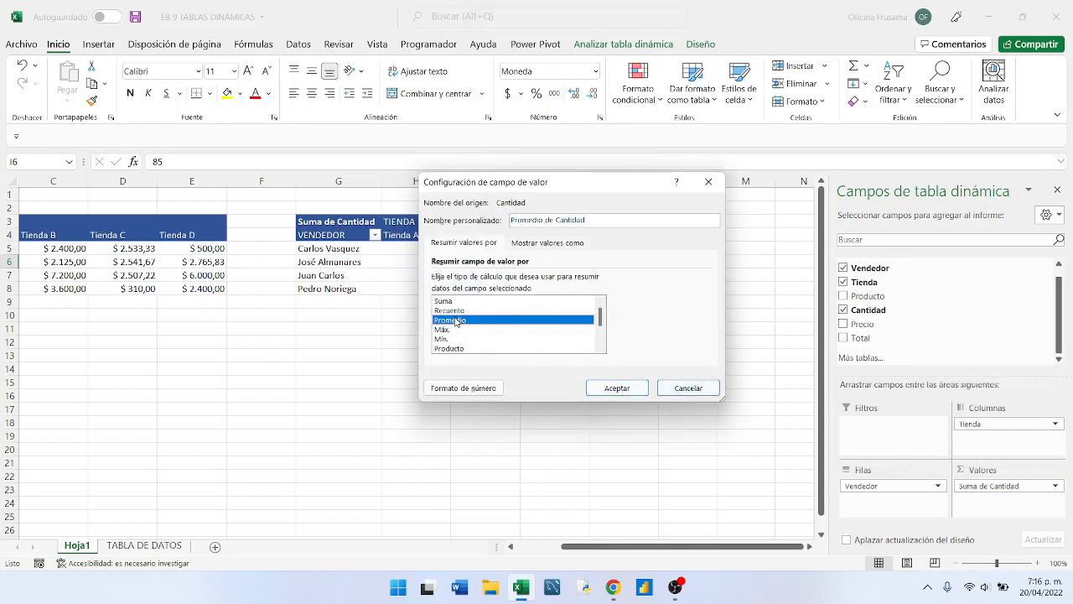
pyautogui.click(605, 388)
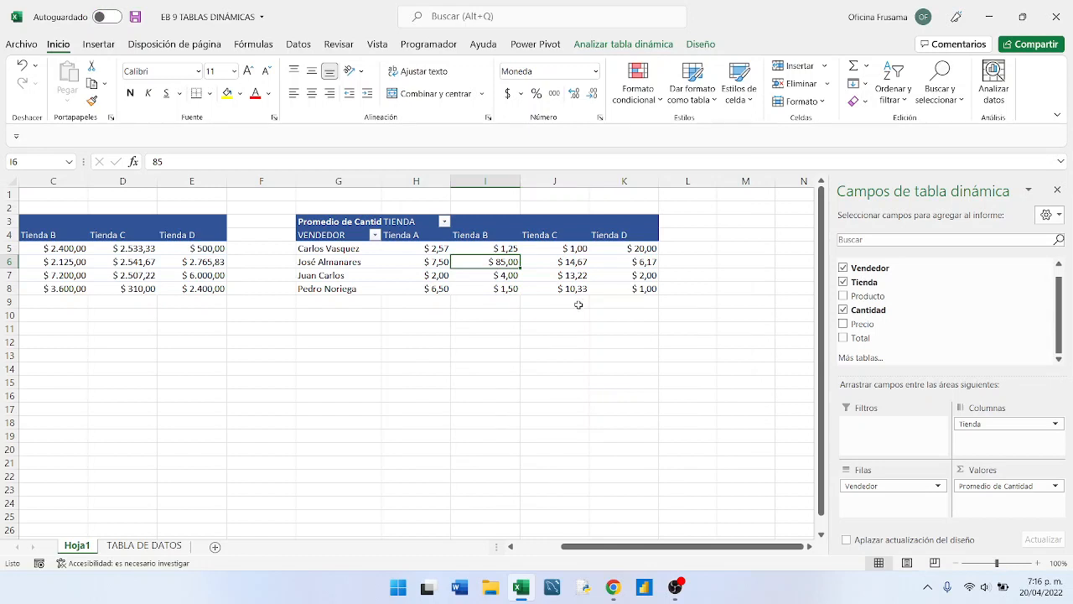
# - Apply the General number format to the average quantity values in H5:K8
pyautogui.moveTo(570, 269)
pyautogui.moveTo(415, 250); pyautogui.dragTo(627, 287)
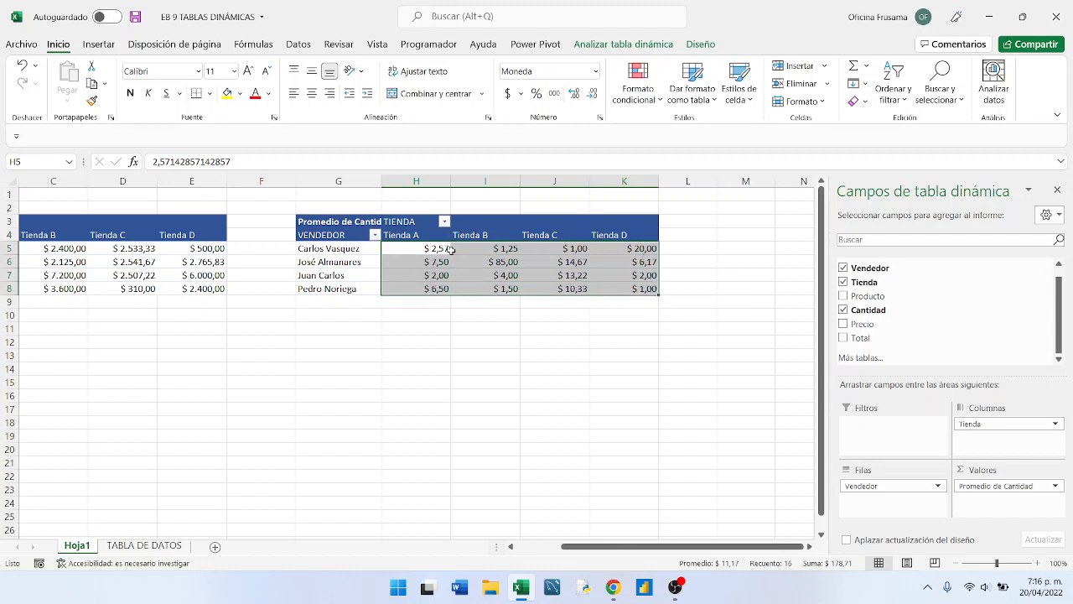
pyautogui.click(597, 72)
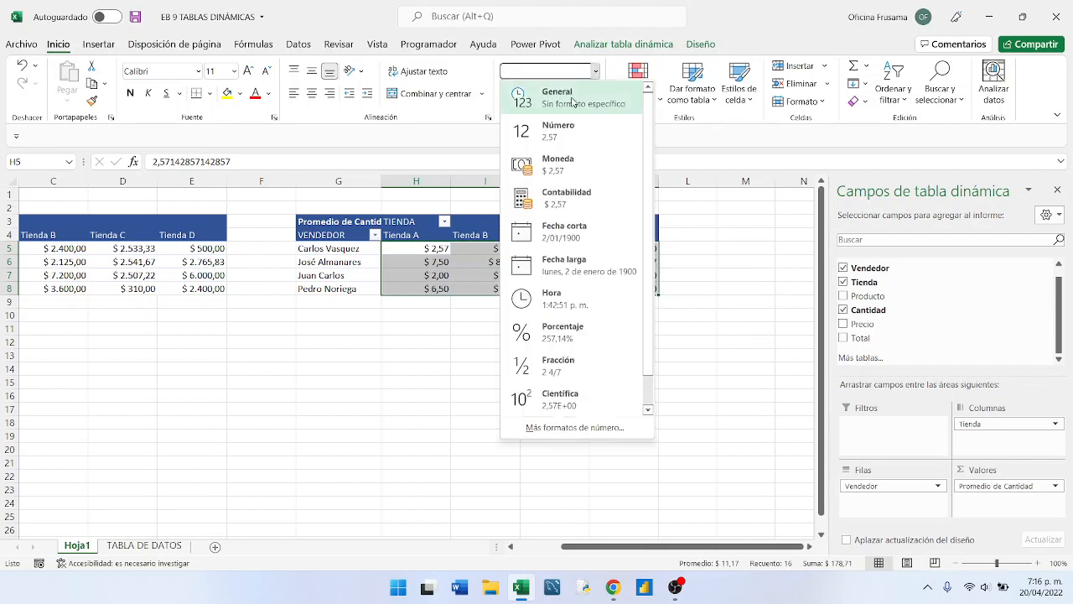
pyautogui.click(574, 99)
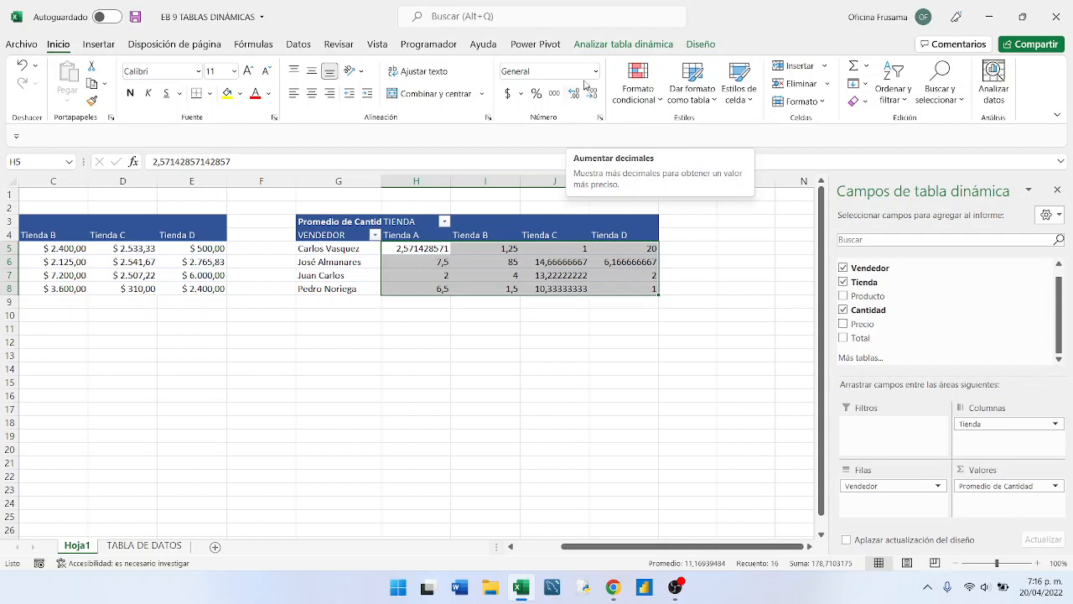
pyautogui.click(596, 74)
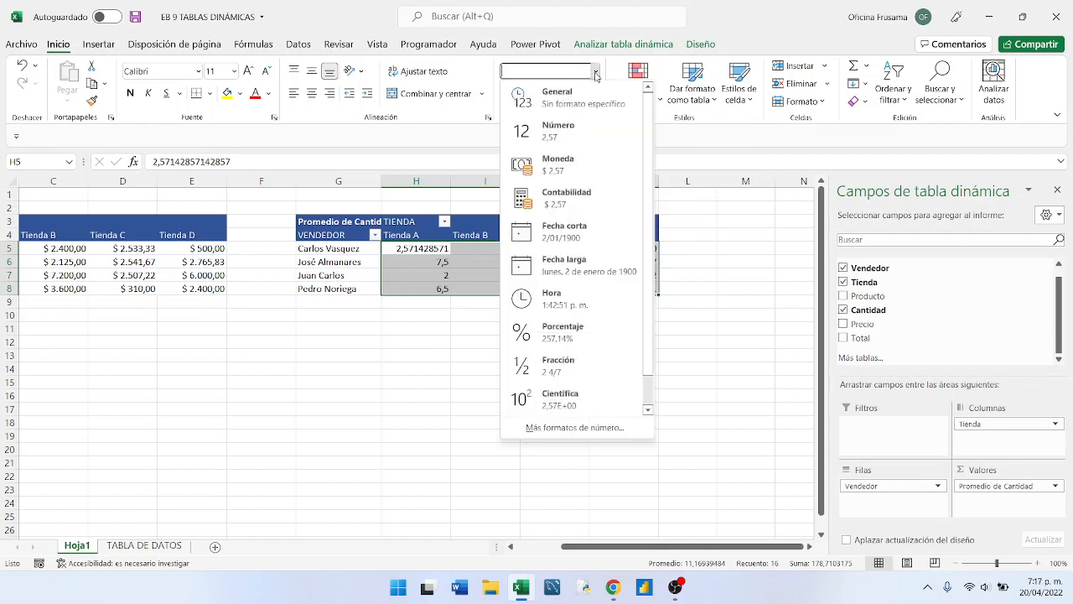
pyautogui.click(596, 73)
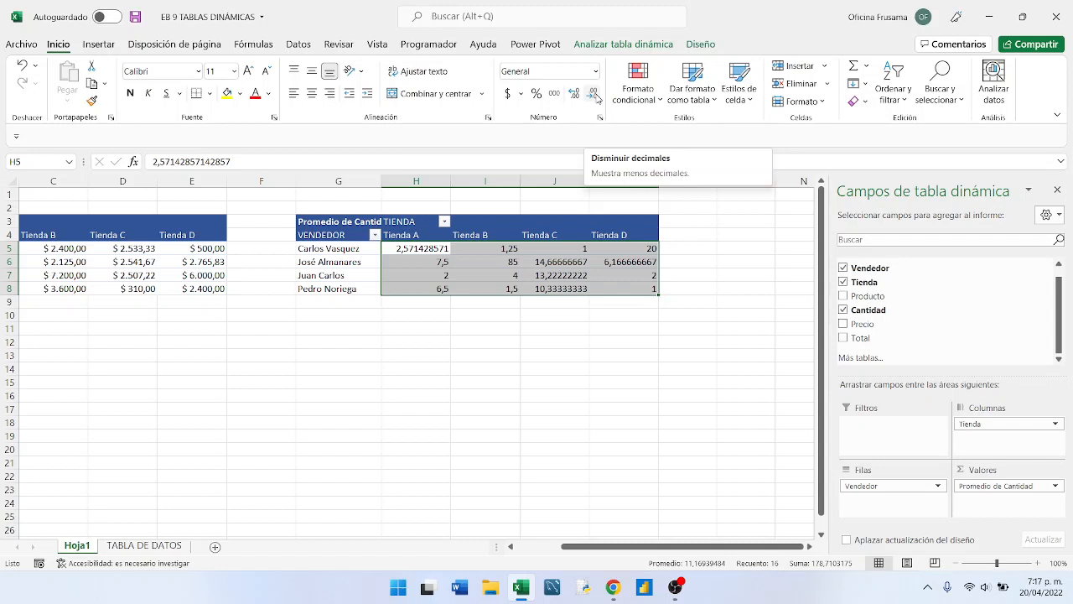
# - Decrease the decimals of the values in H5:K8 until whole numbers are shown
pyautogui.click(593, 98)
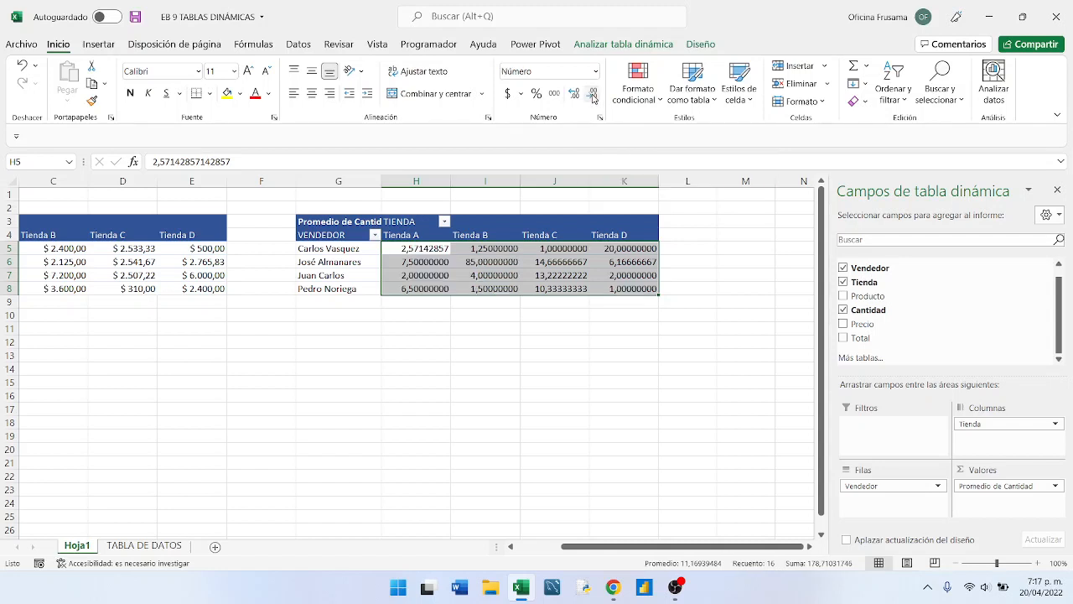
pyautogui.click(592, 98)
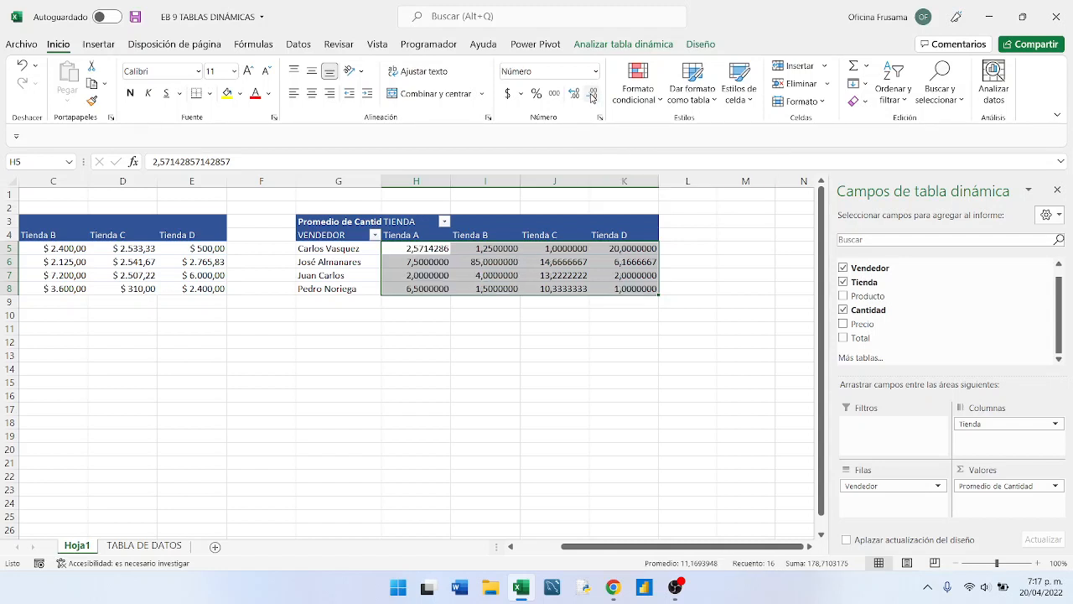
pyautogui.click(593, 98)
pyautogui.click(593, 98)
pyautogui.click(593, 98)
pyautogui.click(593, 98)
pyautogui.click(593, 98)
pyautogui.click(593, 98)
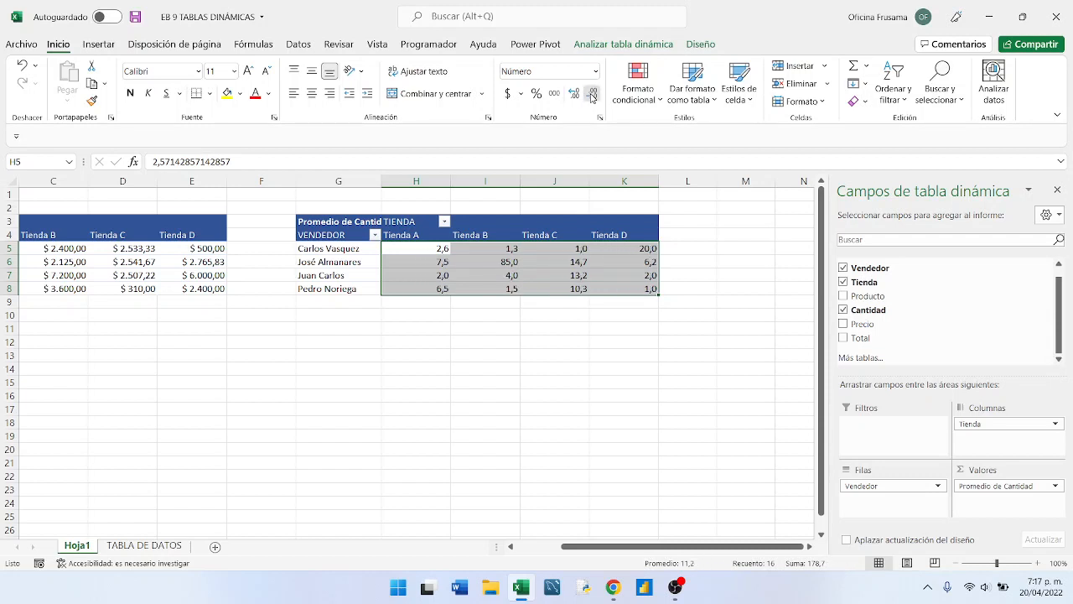
pyautogui.click(593, 98)
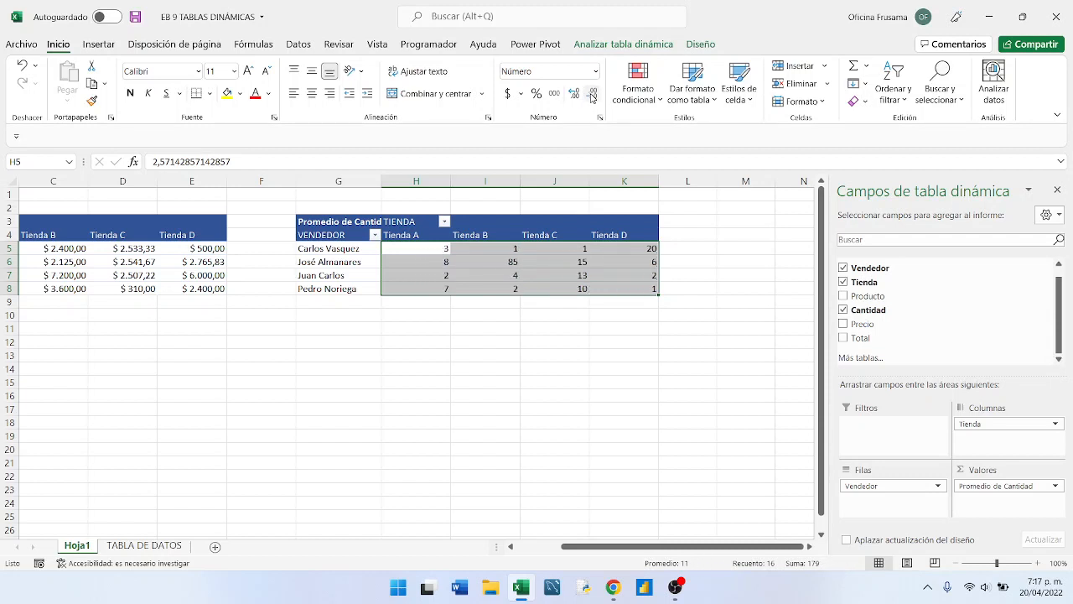
# - Center the values in H5:K8 horizontally and vertically, and deselect the pivot table
pyautogui.click(309, 95)
pyautogui.click(310, 74)
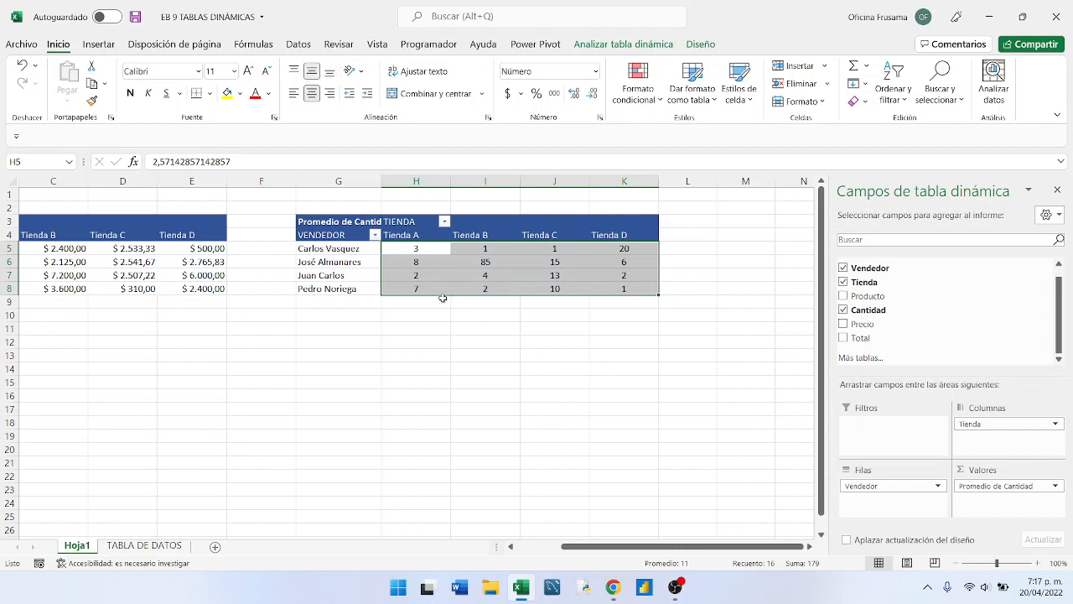
pyautogui.click(359, 315)
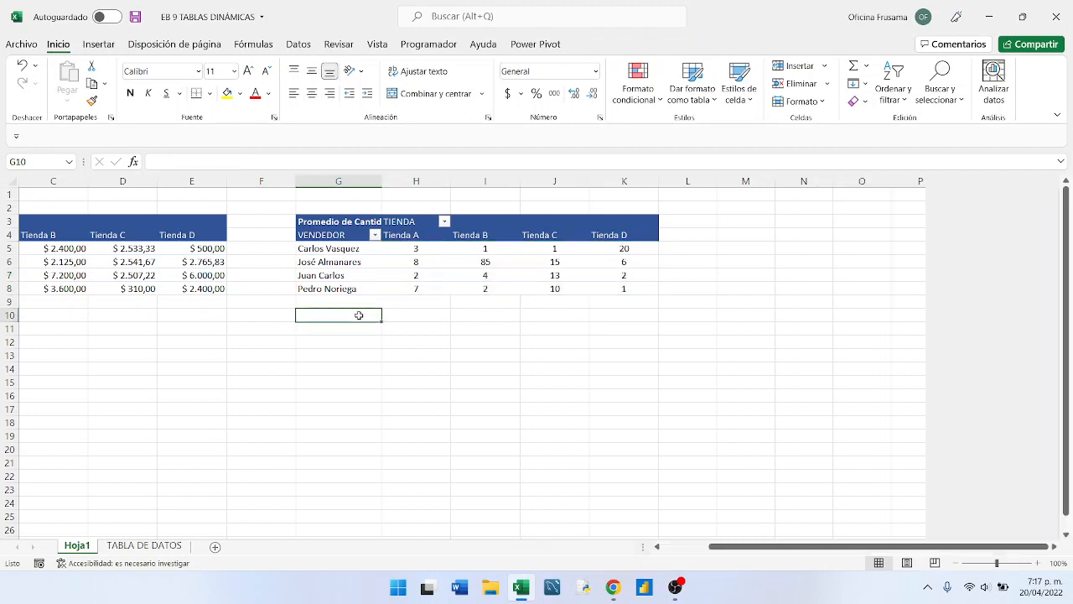
pyautogui.click(658, 545)
pyautogui.click(657, 546)
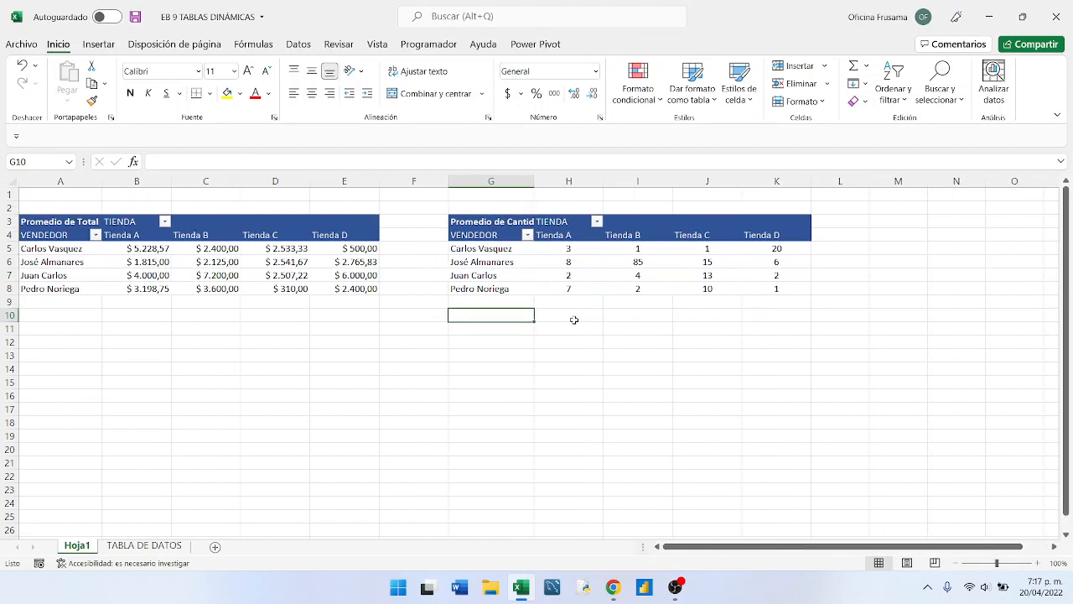
# - Copy the whole Promedio de Cantidad pivot table and paste the copy at cell A13
pyautogui.click(481, 213)
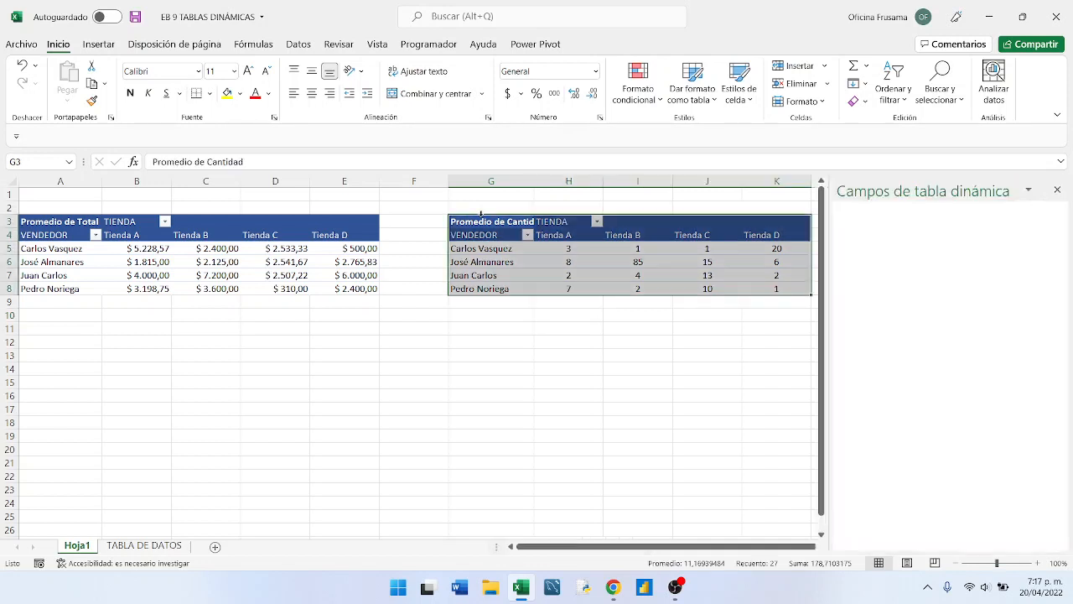
pyautogui.click(92, 84)
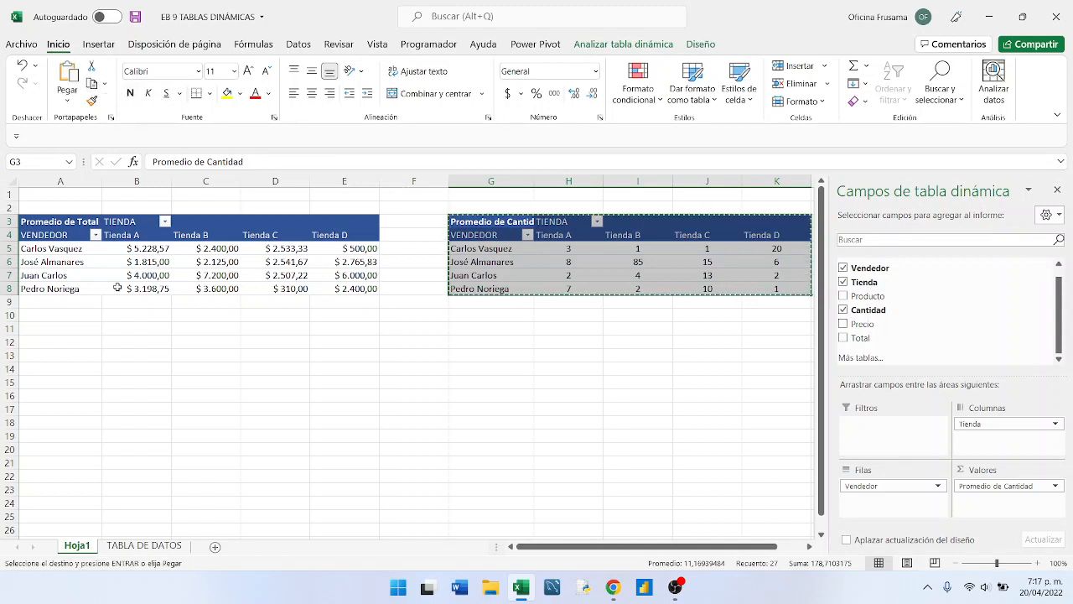
pyautogui.click(67, 355)
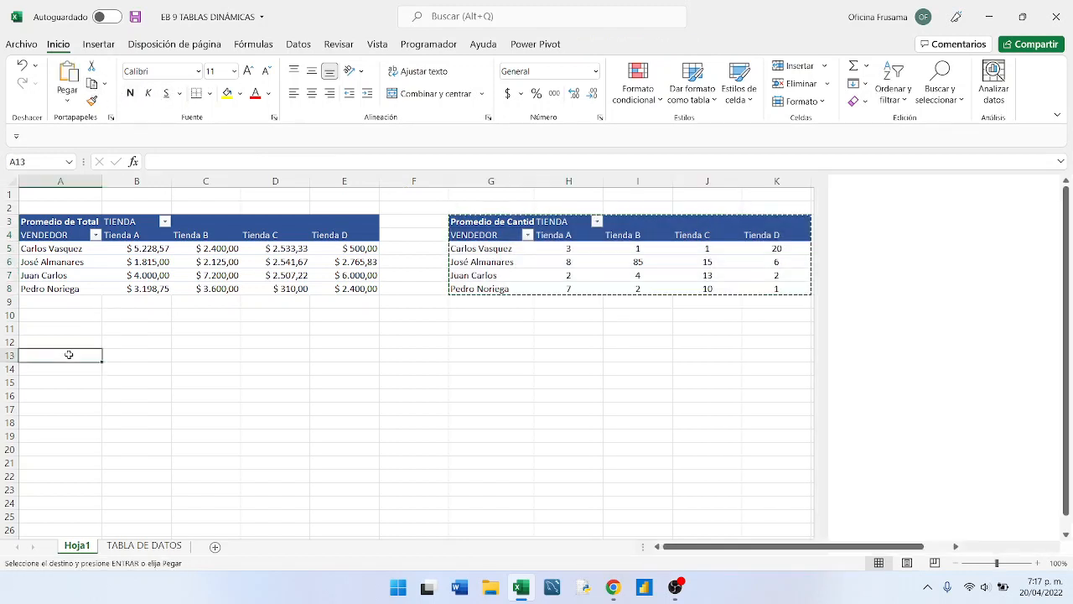
pyautogui.click(70, 78)
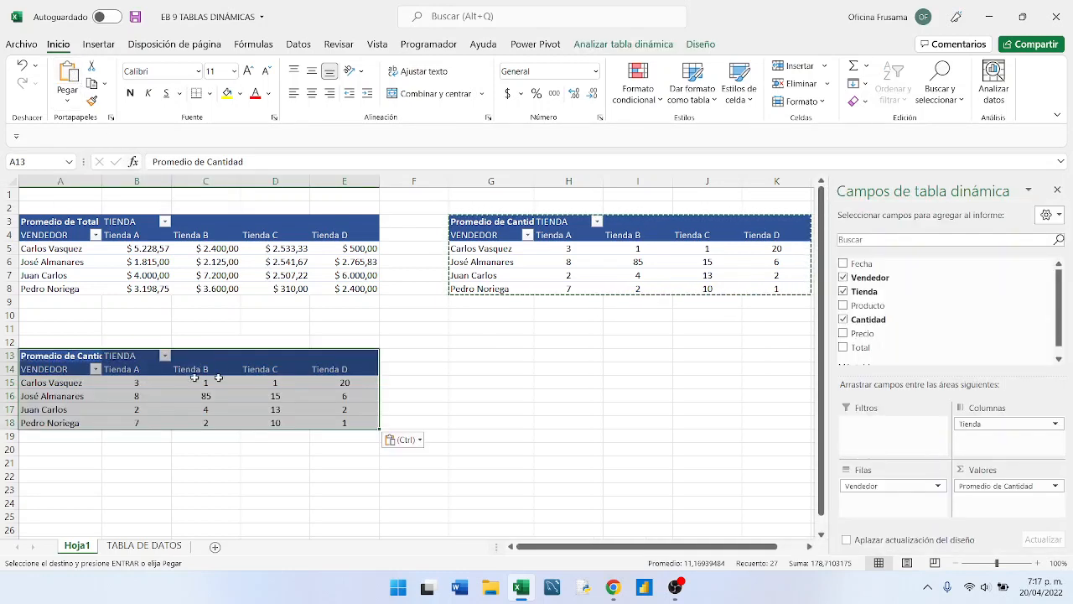
pyautogui.moveTo(150, 382)
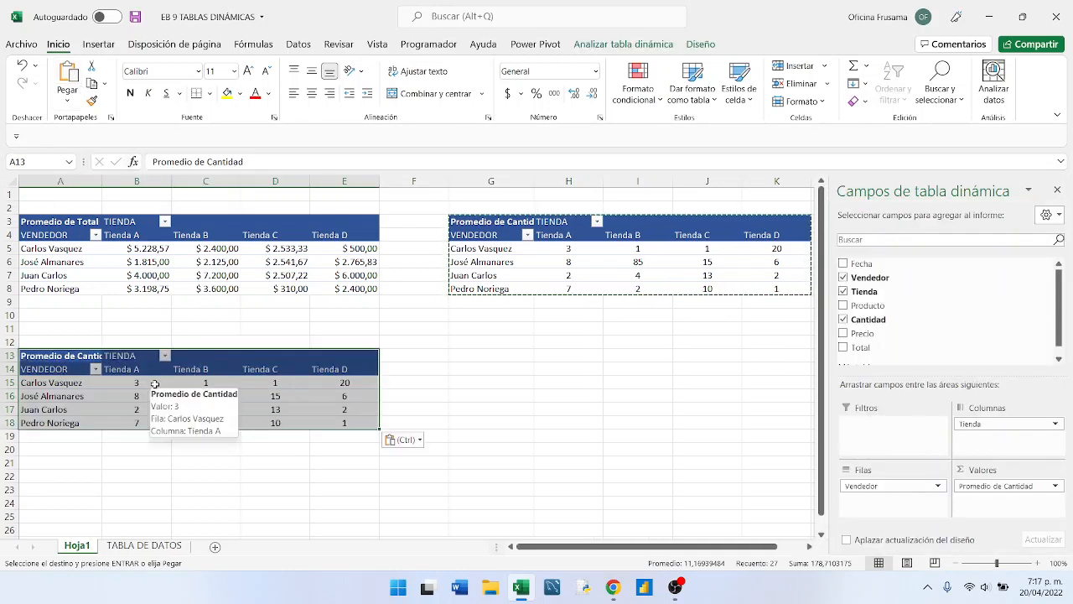
pyautogui.click(145, 382)
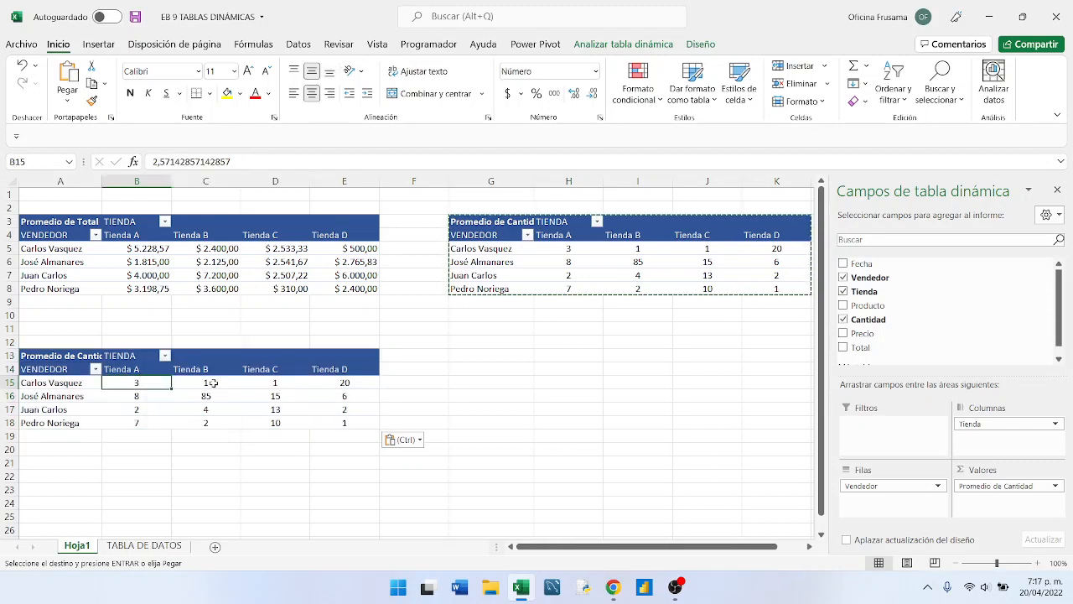
pyautogui.press('Escape')
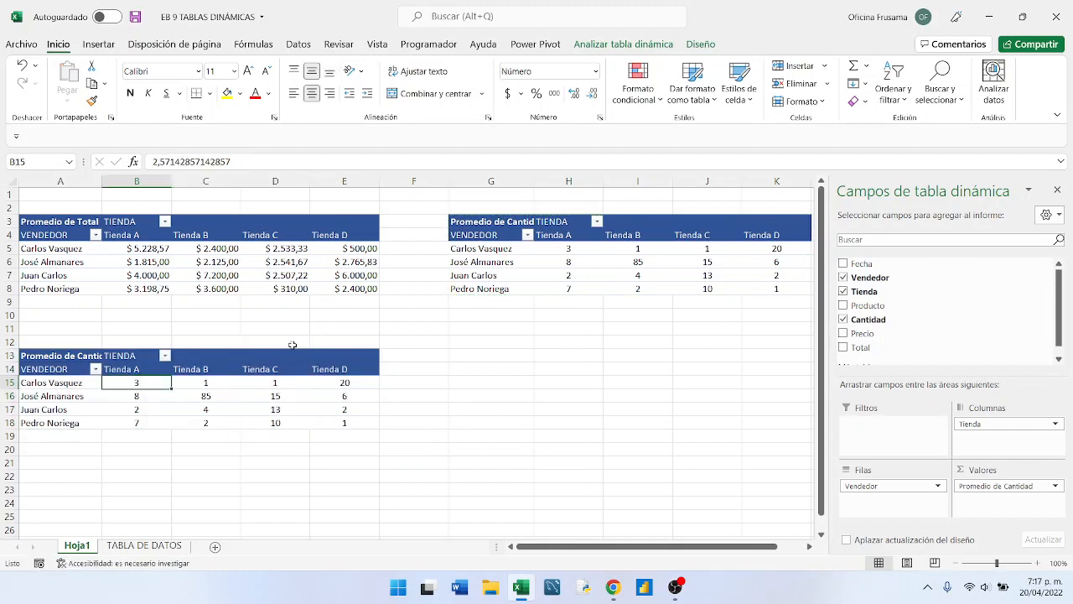
# - Rename the average Cantidad pivot table starting at G3 to VEND_CANT in its pivot table options
pyautogui.click(554, 262)
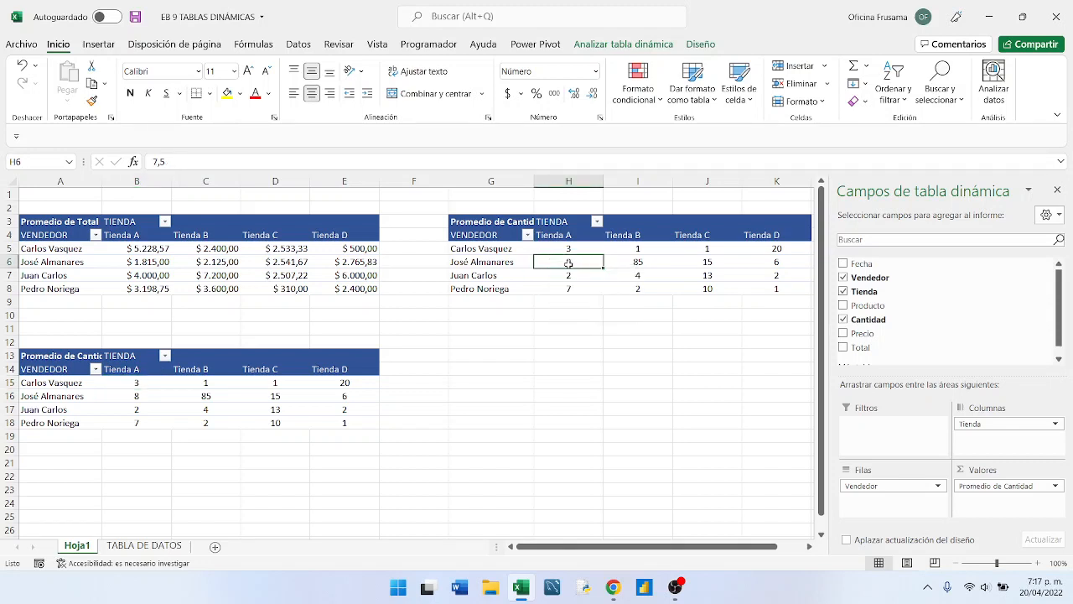
pyautogui.rightClick(567, 266)
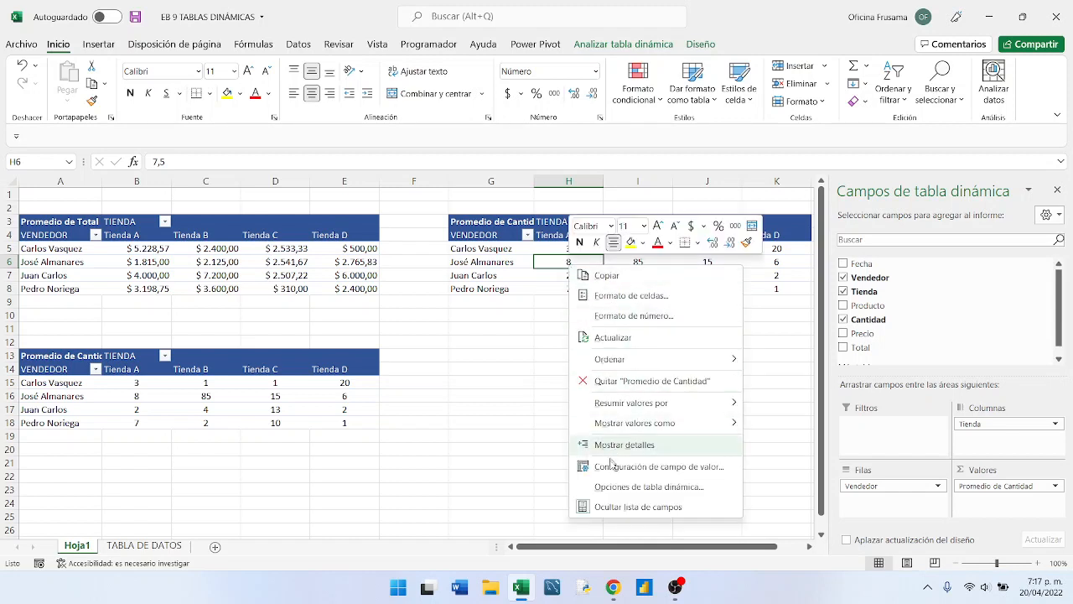
pyautogui.click(600, 488)
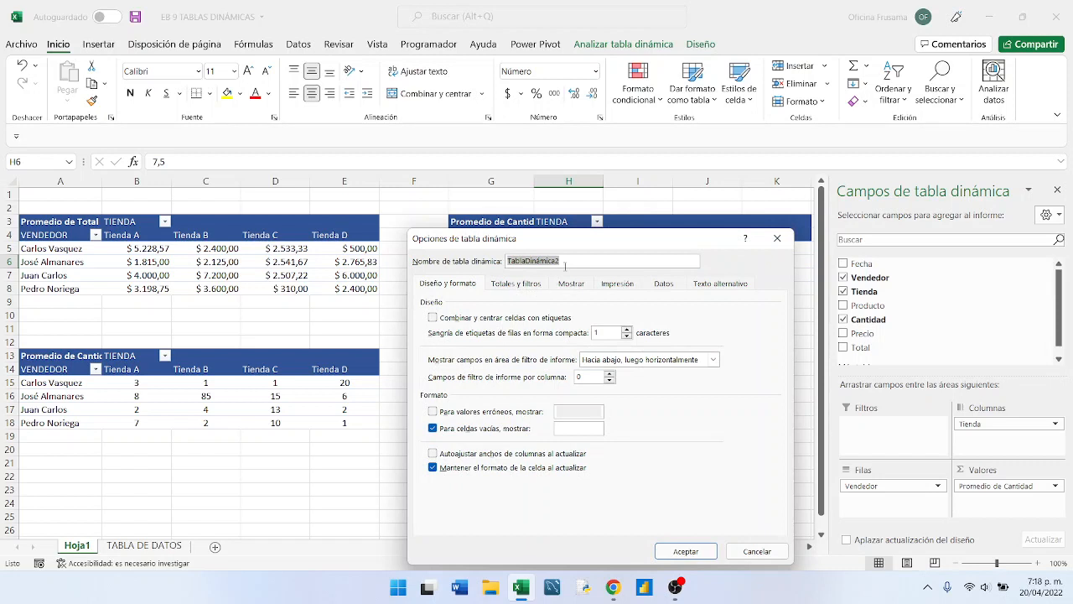
pyautogui.click(567, 262)
pyautogui.press('BackSpace')
pyautogui.press('BackSpace')
pyautogui.press('BackSpace')
pyautogui.press('BackSpace')
pyautogui.press('BackSpace')
pyautogui.press('BackSpace')
pyautogui.press('BackSpace')
pyautogui.press('BackSpace')
pyautogui.press('BackSpace')
pyautogui.press('BackSpace')
pyautogui.press('BackSpace')
pyautogui.press('BackSpace')
pyautogui.press('BackSpace')
pyautogui.write('ve')
pyautogui.press('BackSpace')
pyautogui.press('BackSpace')
pyautogui.write('VEND_CANT')
pyautogui.click(669, 551)
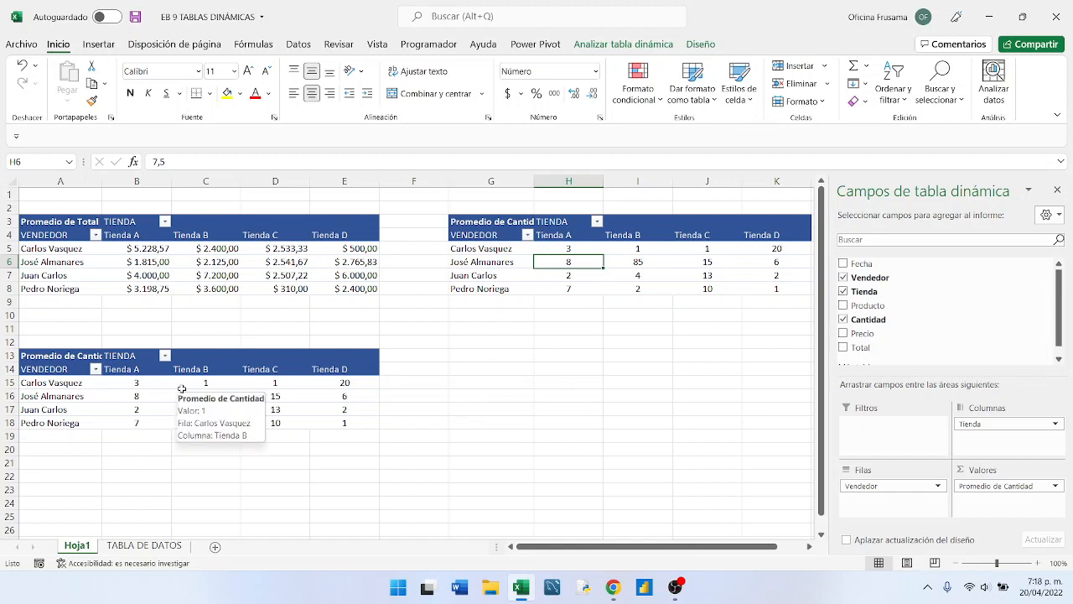
# - Remove the Tienda field from the pivot table copy starting at A13
pyautogui.click(157, 393)
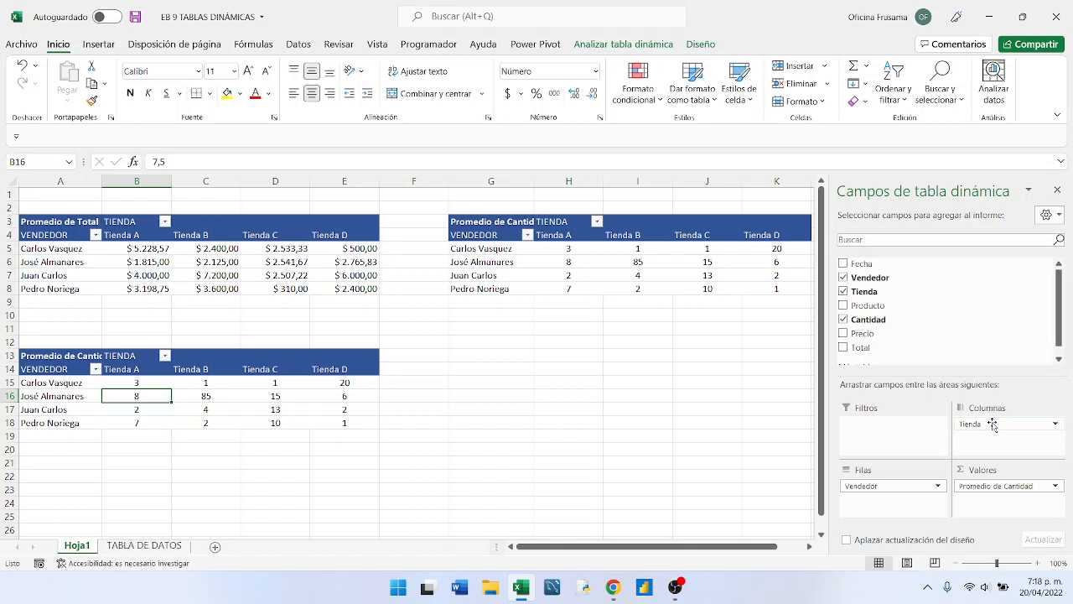
pyautogui.click(844, 293)
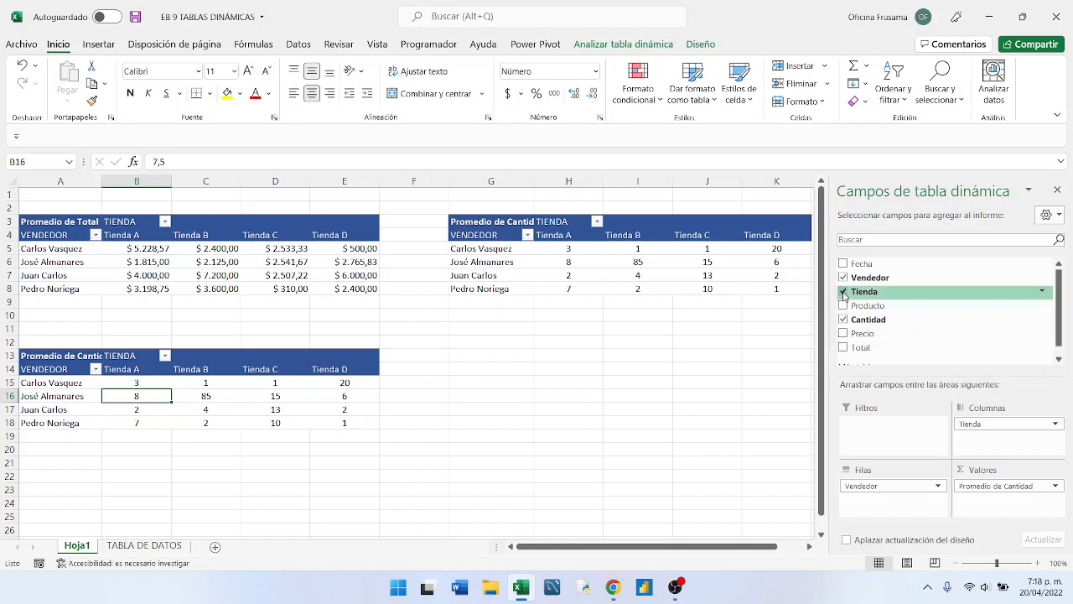
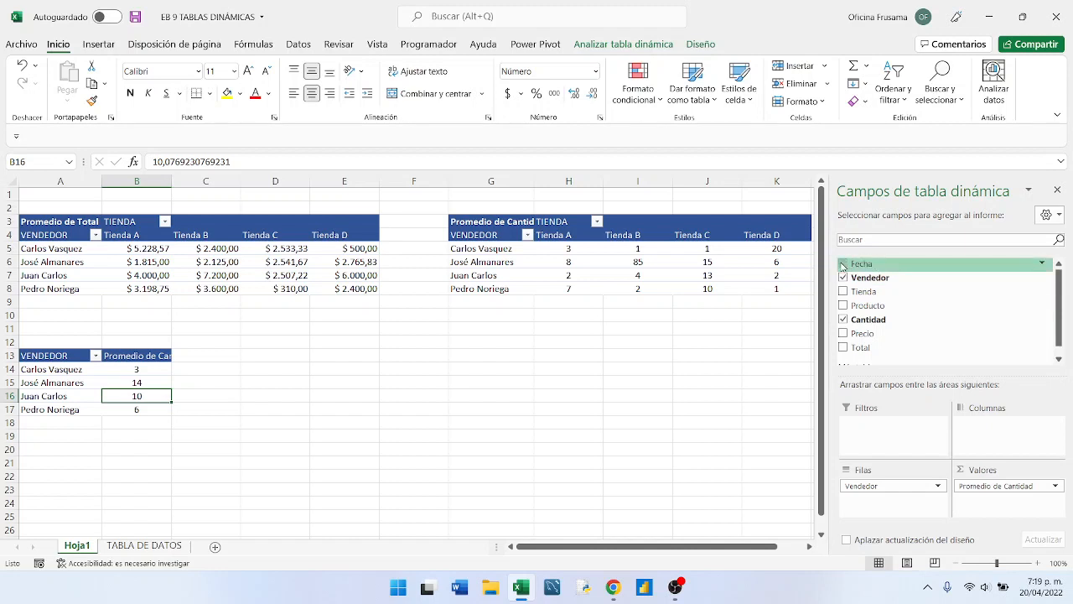
# - Add the Fecha field to the columns area of the pivot table starting at A13
pyautogui.moveTo(843, 266); pyautogui.dragTo(989, 436)
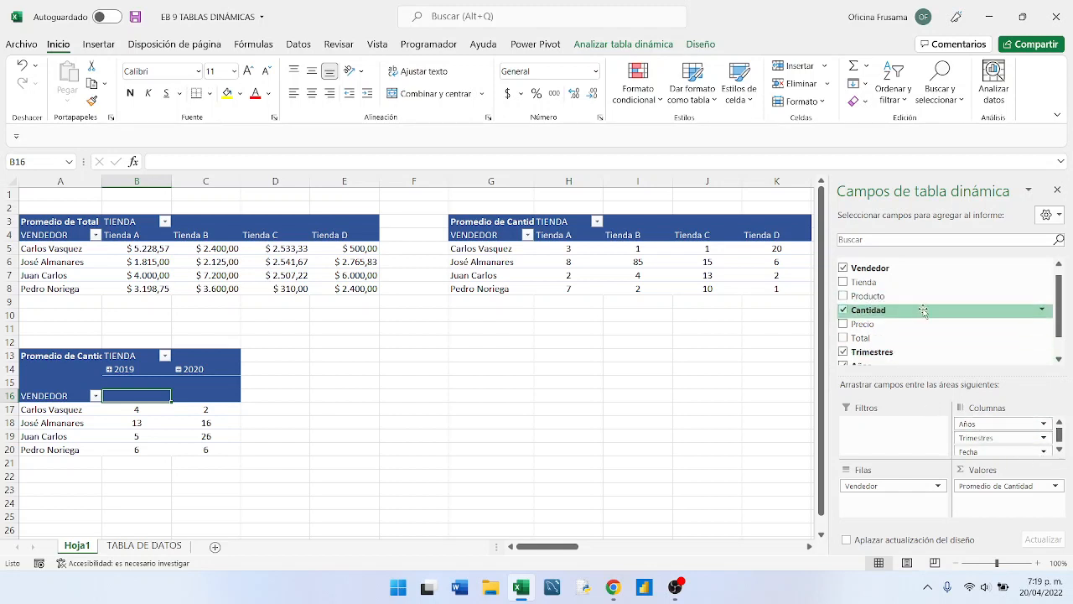
pyautogui.scroll(-1, 922, 317)
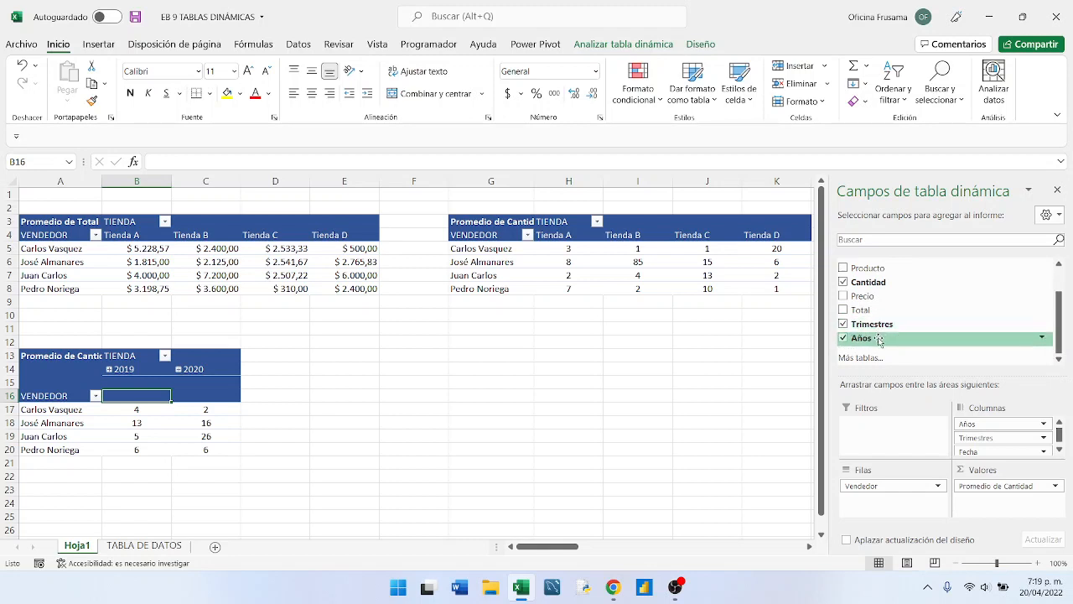
pyautogui.scroll(2, 909, 335)
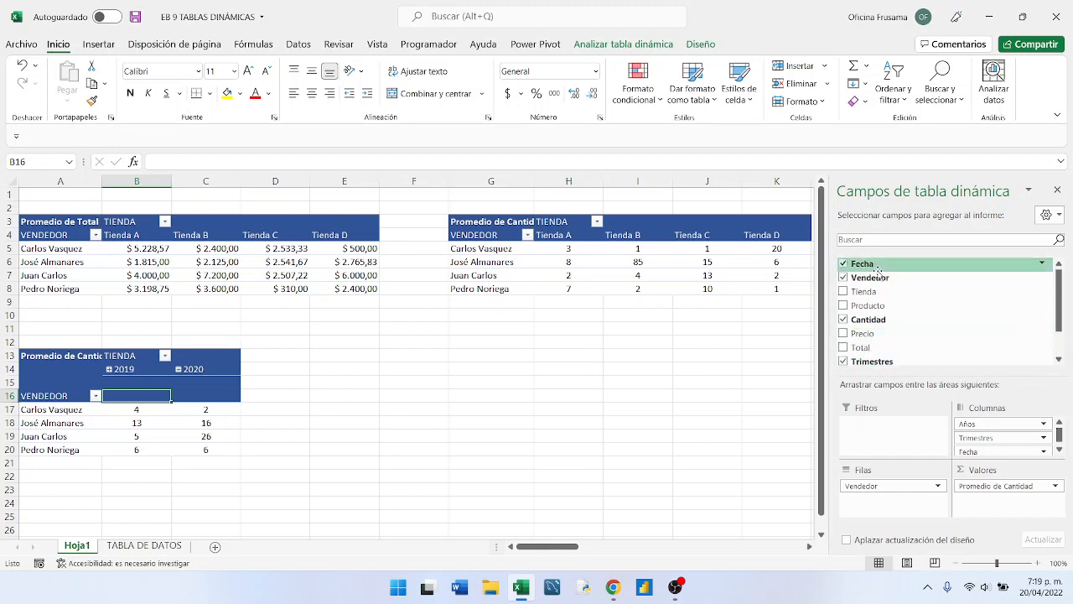
# - Remove the Fecha and Años fields from the columns area of the lower pivot table, leaving only Trimestres
pyautogui.click(1058, 451)
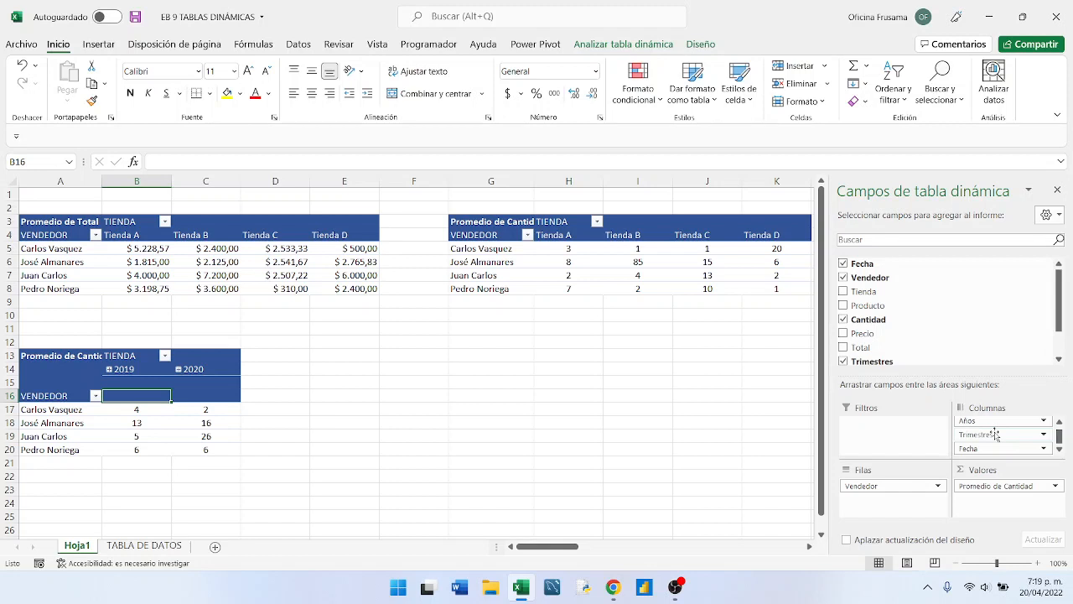
pyautogui.click(1044, 448)
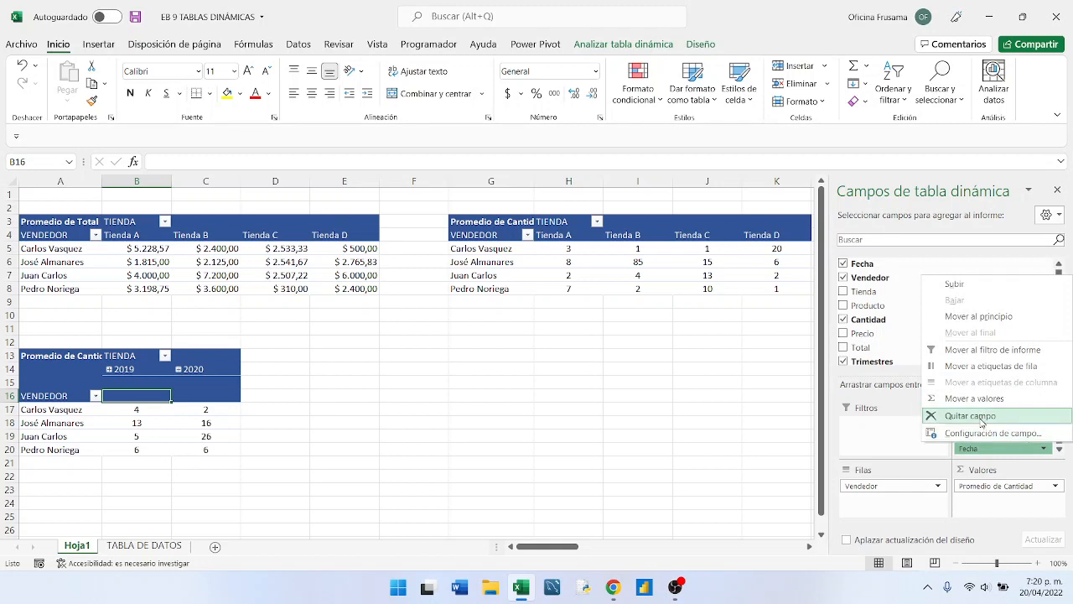
pyautogui.click(985, 416)
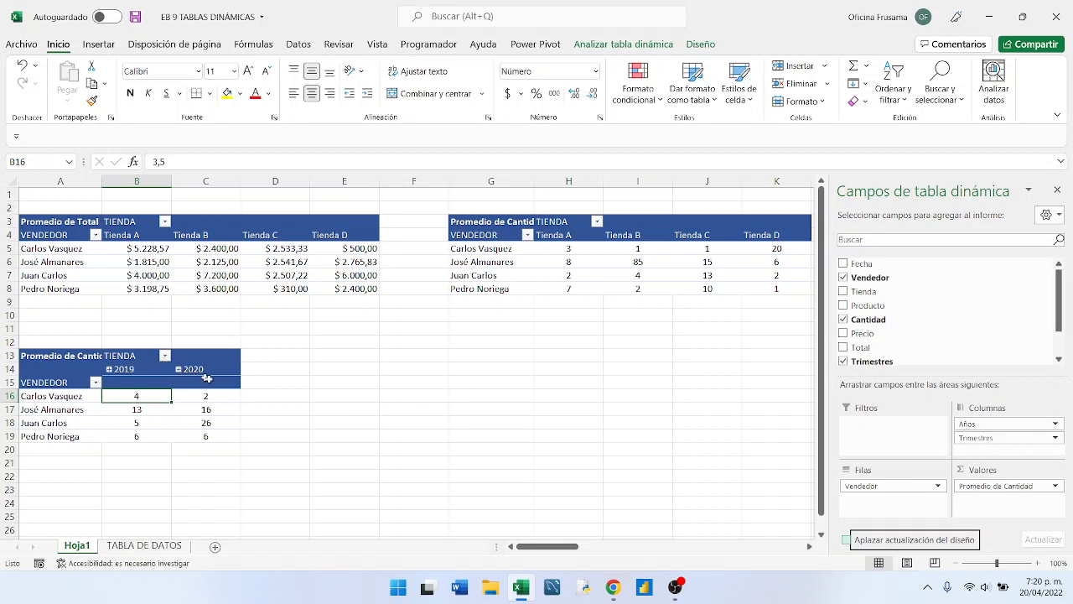
pyautogui.click(1056, 423)
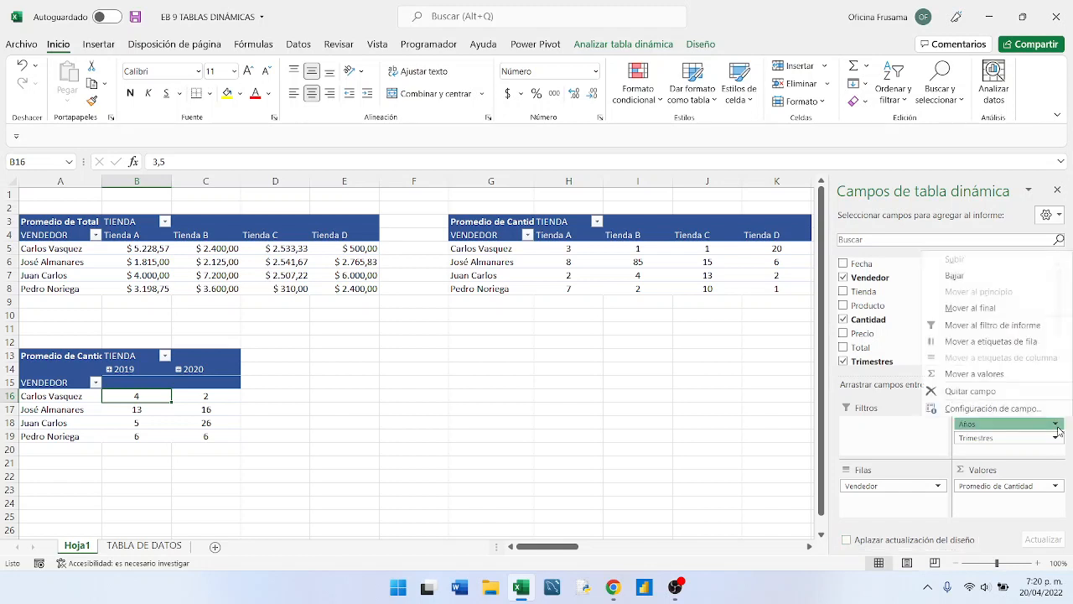
pyautogui.click(967, 394)
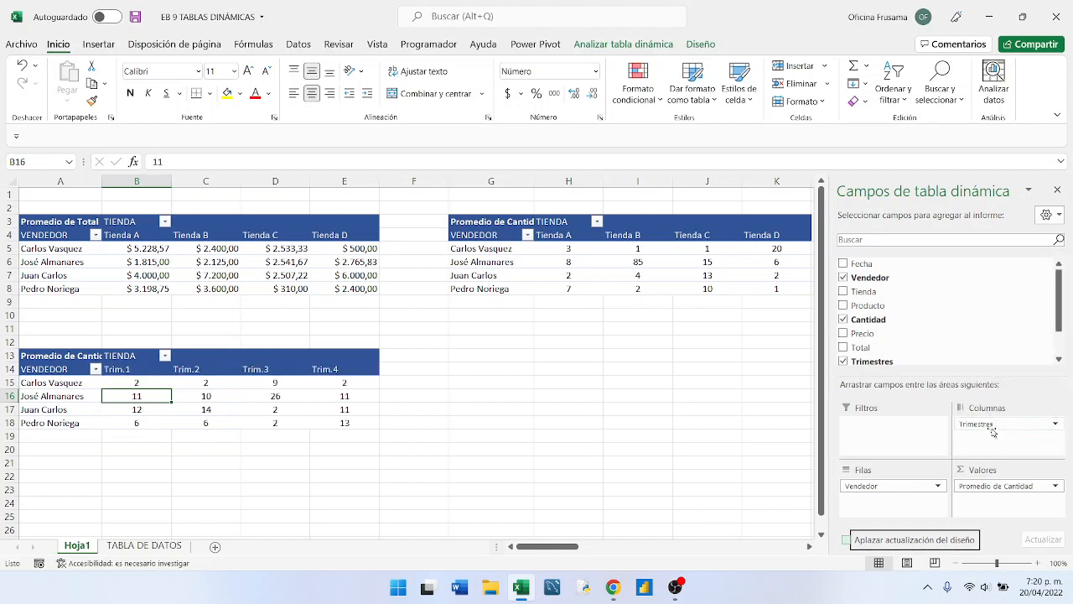
pyautogui.click(993, 425)
pyautogui.click(992, 426)
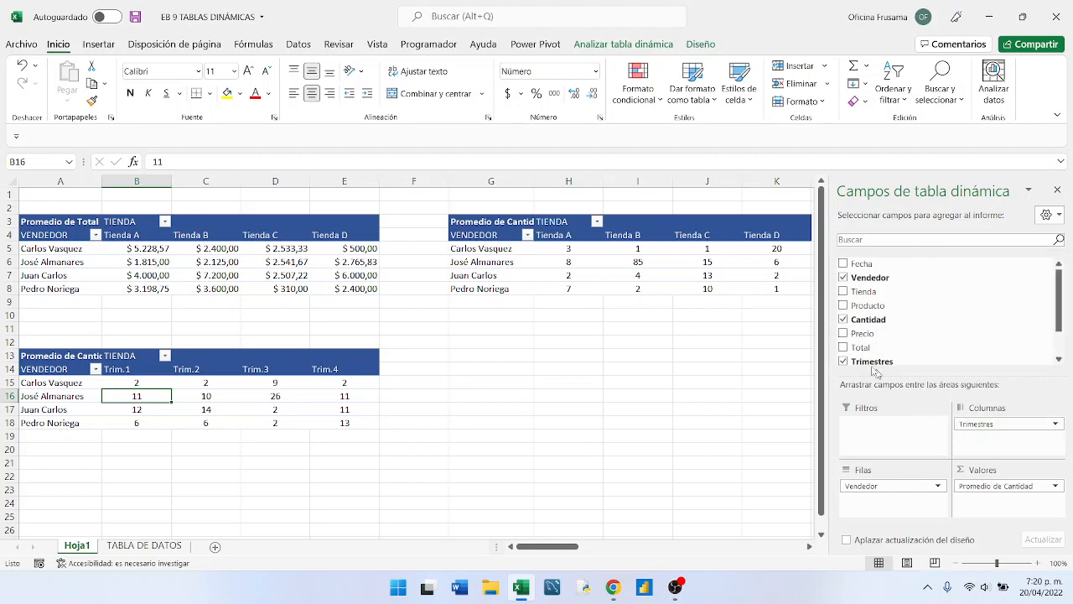
# - Take the Trimestres field out of the lower pivot table and add it back to the columns area
pyautogui.scroll(-1, 982, 341)
pyautogui.scroll(3, 980, 342)
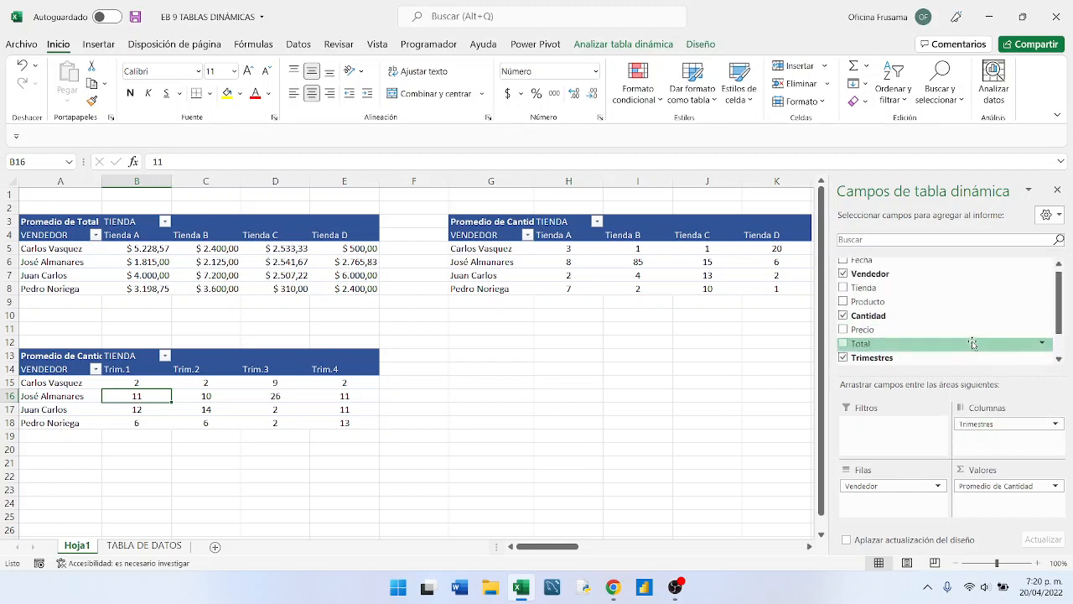
pyautogui.scroll(-1, 892, 346)
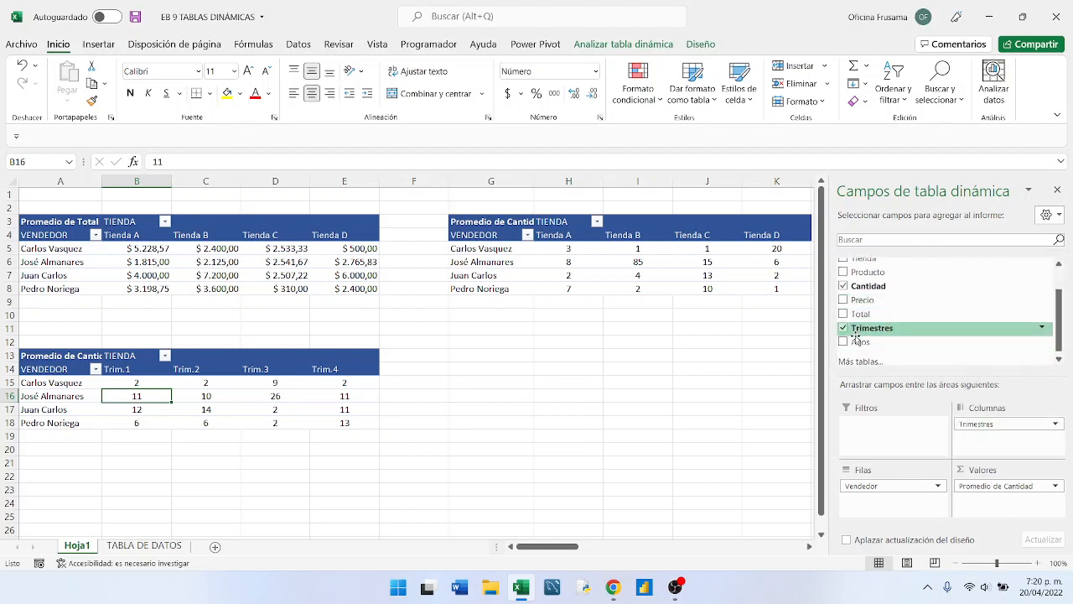
pyautogui.click(843, 330)
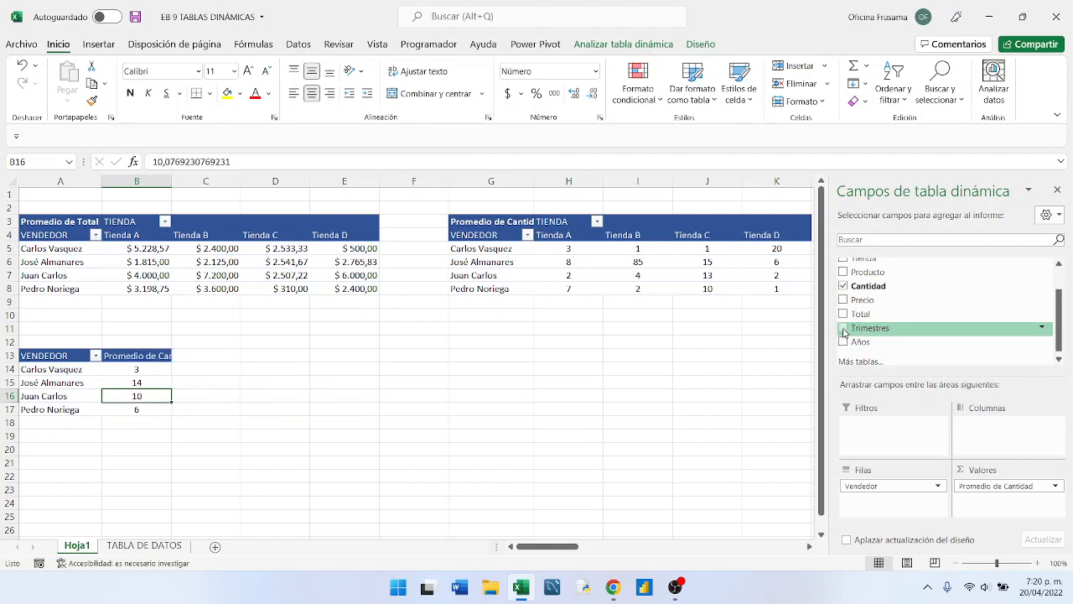
pyautogui.moveTo(843, 333); pyautogui.dragTo(1002, 432)
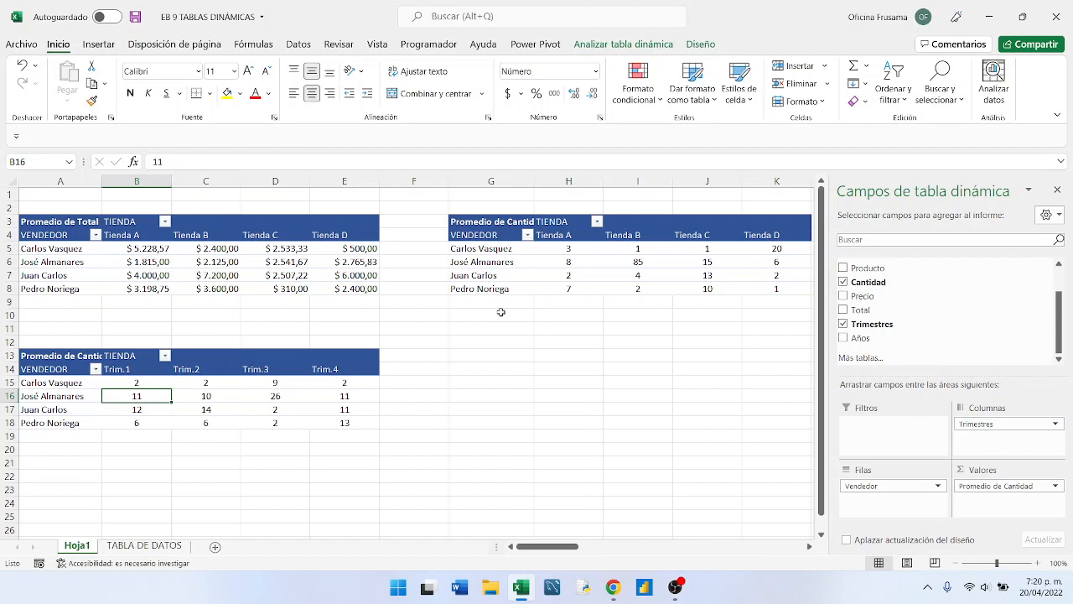
# - Examine the quarter headings Trim.1 to Trim.4 in row 14 of the lower pivot table
pyautogui.click(118, 370)
pyautogui.click(194, 371)
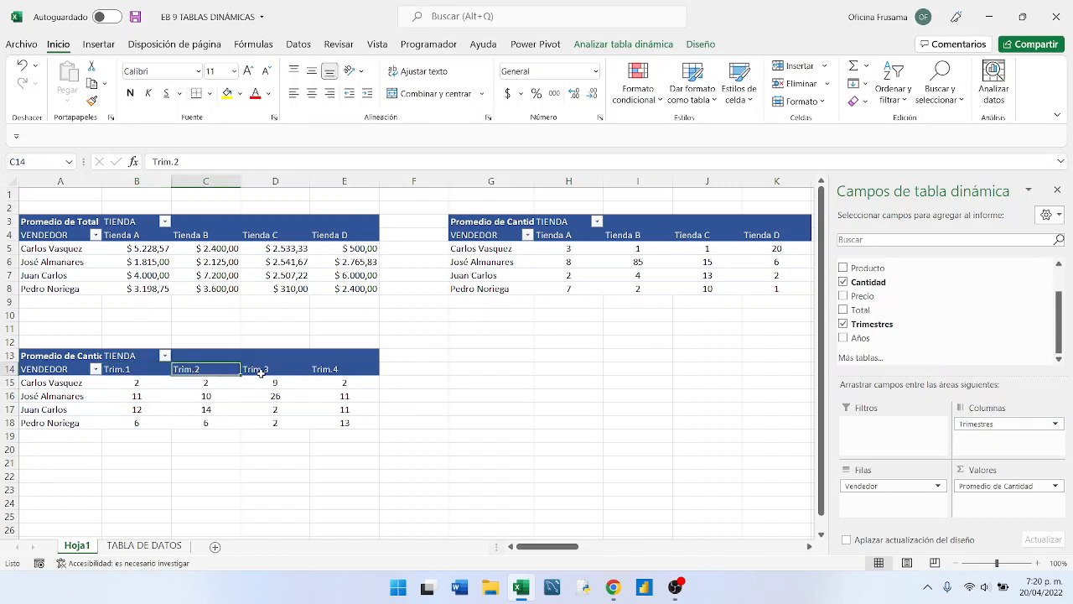
pyautogui.click(262, 373)
pyautogui.click(335, 363)
pyautogui.click(338, 369)
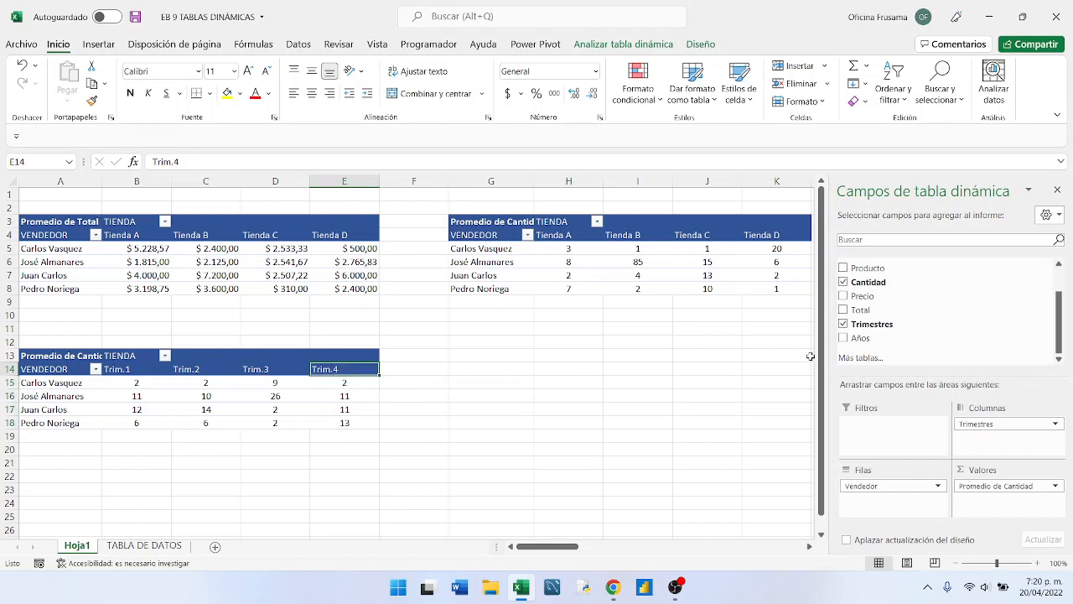
pyautogui.scroll(1, 997, 339)
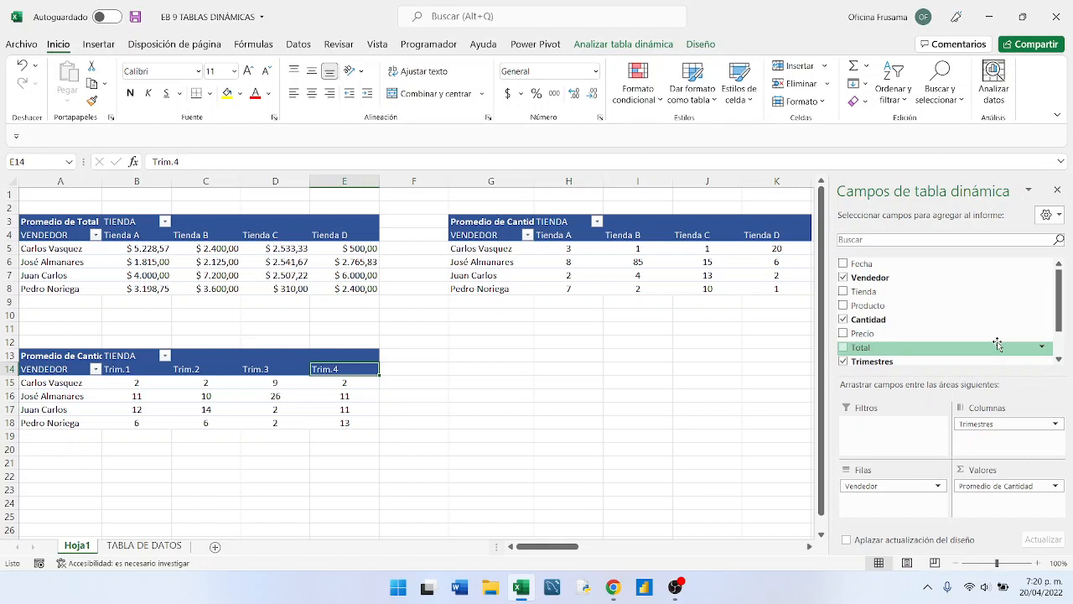
pyautogui.click(118, 370)
pyautogui.click(192, 369)
pyautogui.click(268, 369)
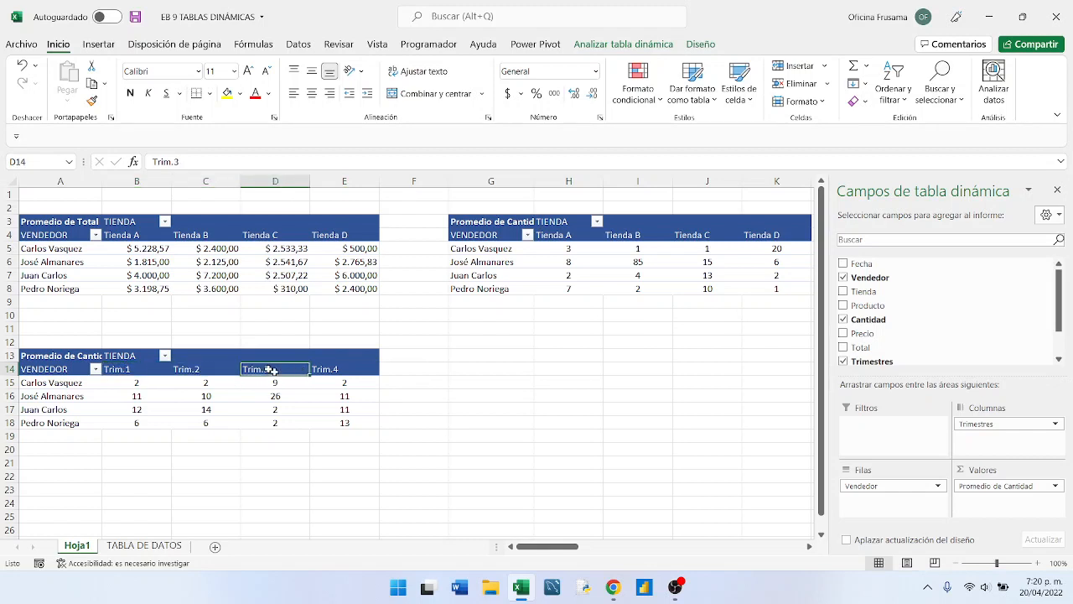
pyautogui.click(336, 371)
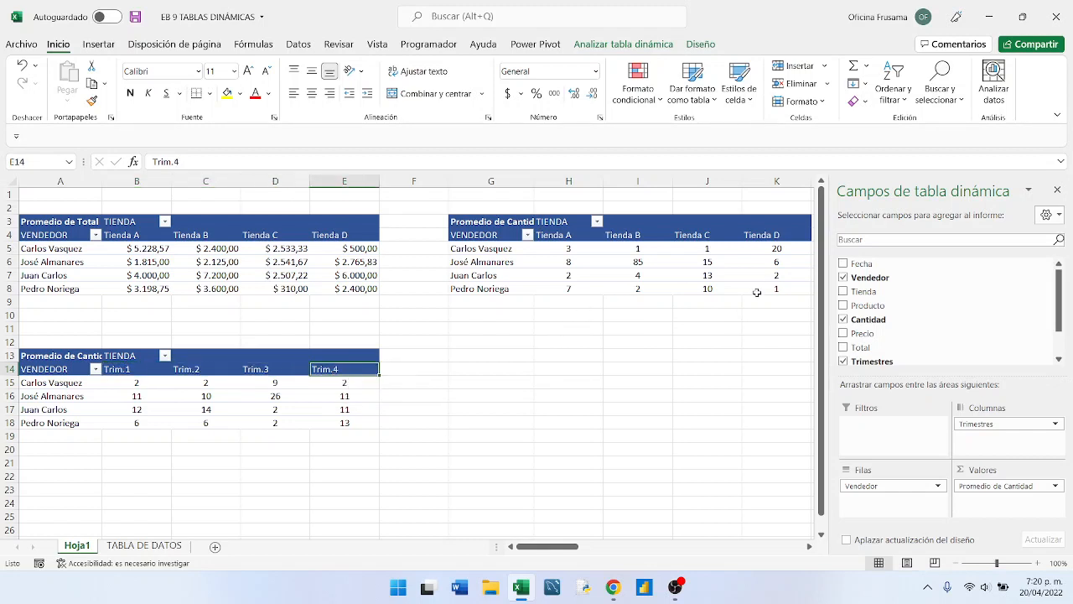
# - Add Fecha below Trimestres in the columns area, and expand and collapse the months of Trim.1 and Trim.2
pyautogui.moveTo(844, 264)
pyautogui.mouseDown()
pyautogui.moveTo(970, 411)
pyautogui.moveTo(966, 431)
pyautogui.mouseUp()
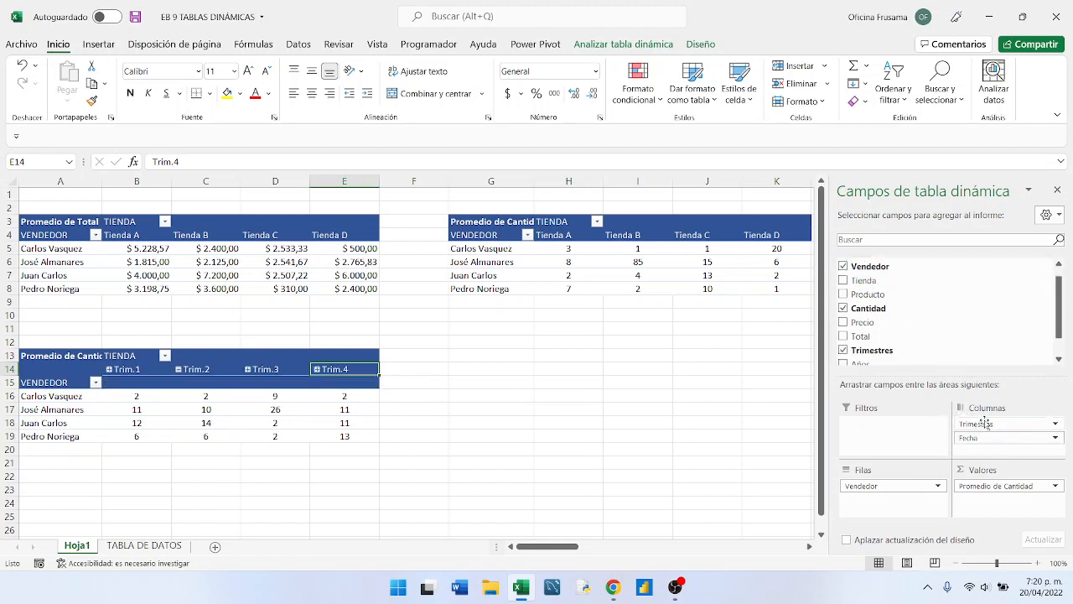
pyautogui.click(110, 369)
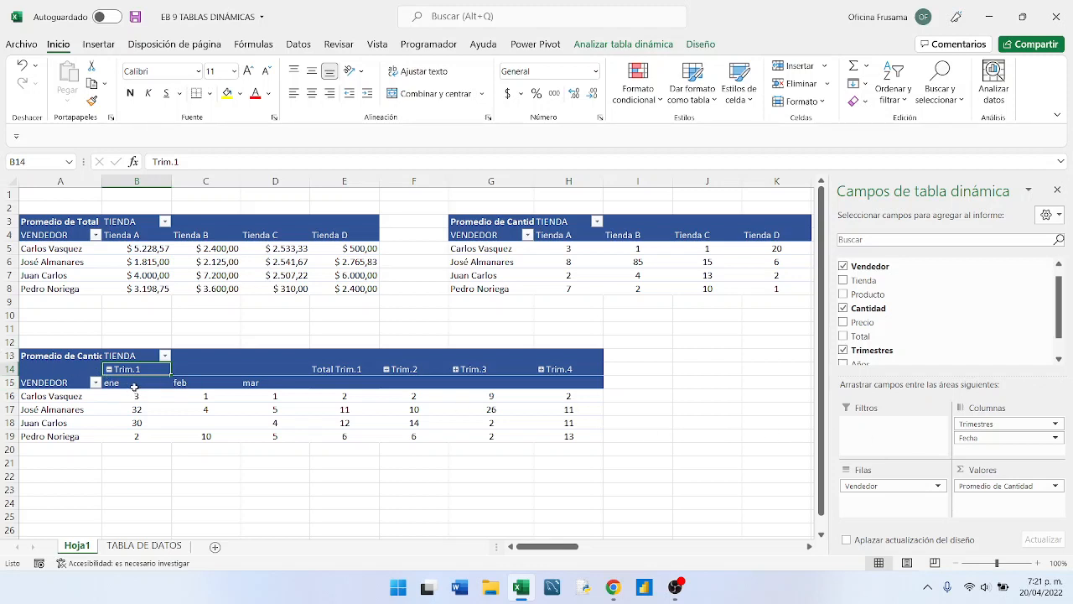
pyautogui.click(387, 370)
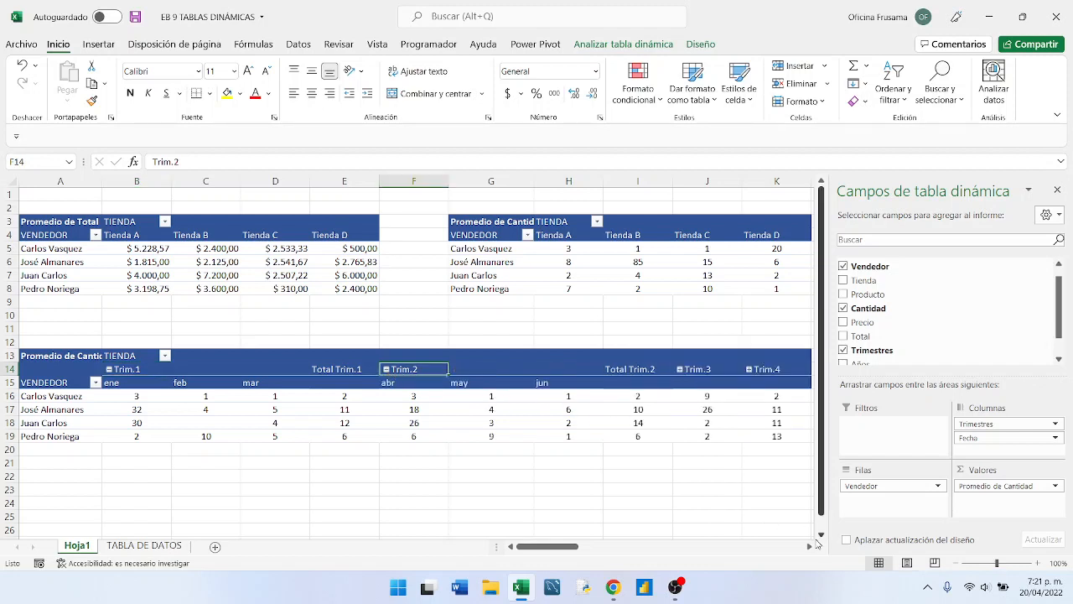
pyautogui.click(386, 369)
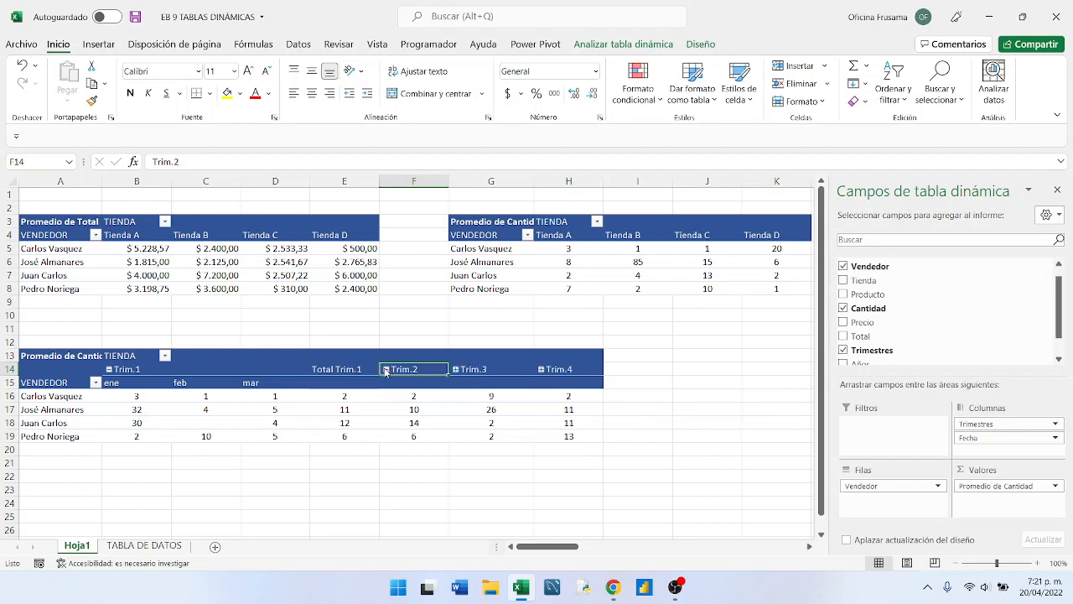
pyautogui.click(108, 369)
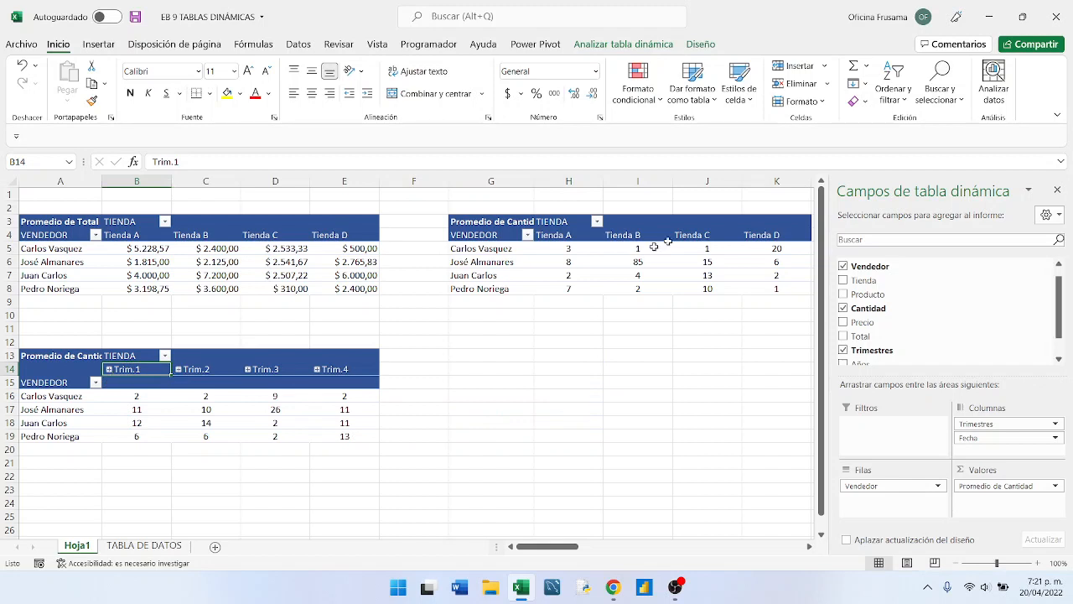
pyautogui.click(1057, 191)
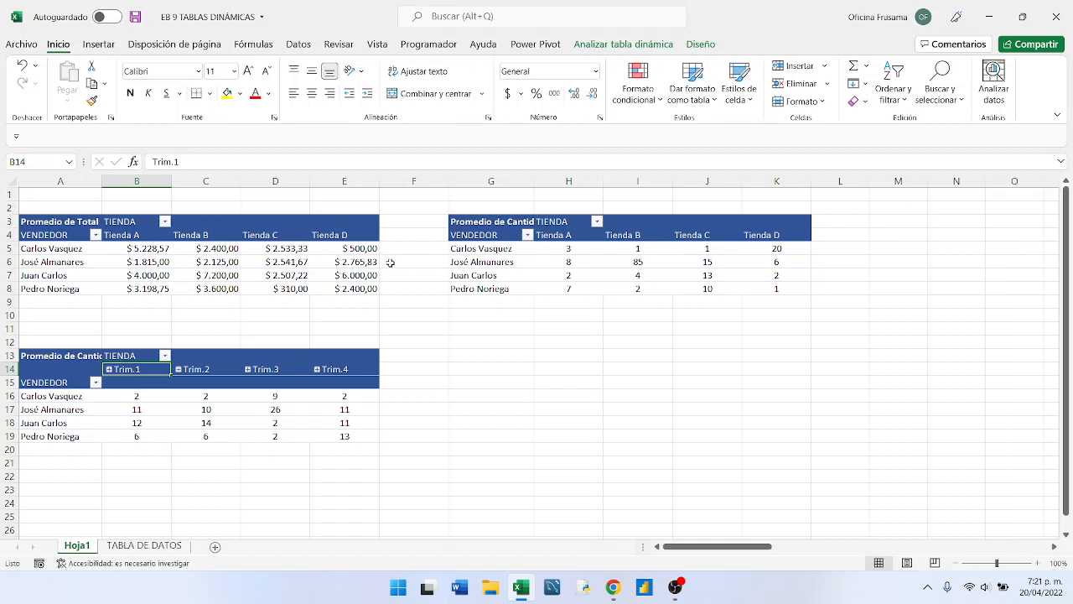
# - Change the column heading in cell B13 of the lower pivot table to MES
pyautogui.moveTo(216, 396)
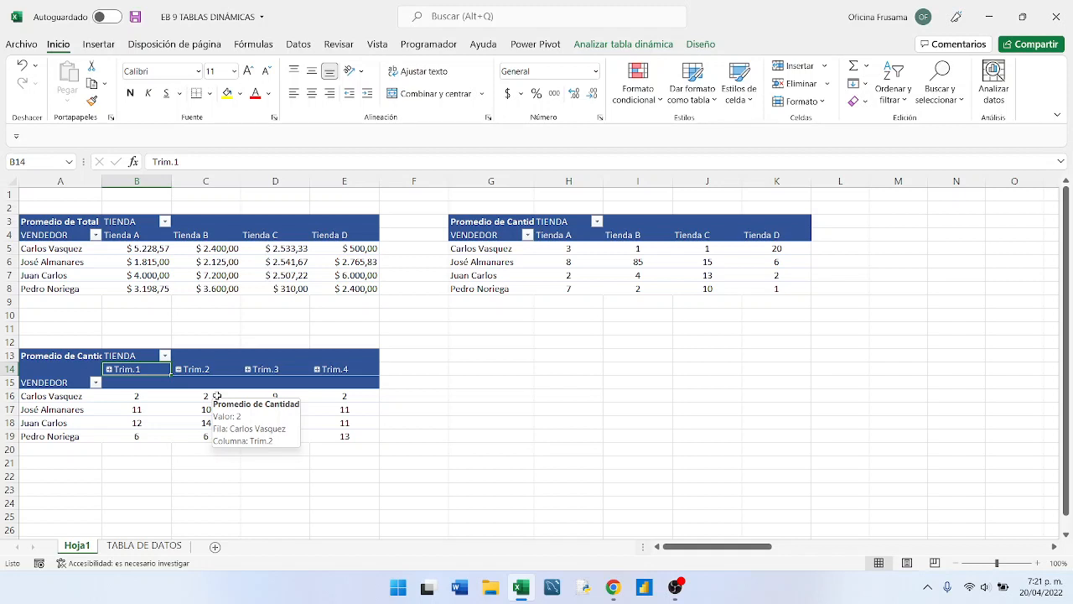
pyautogui.click(176, 382)
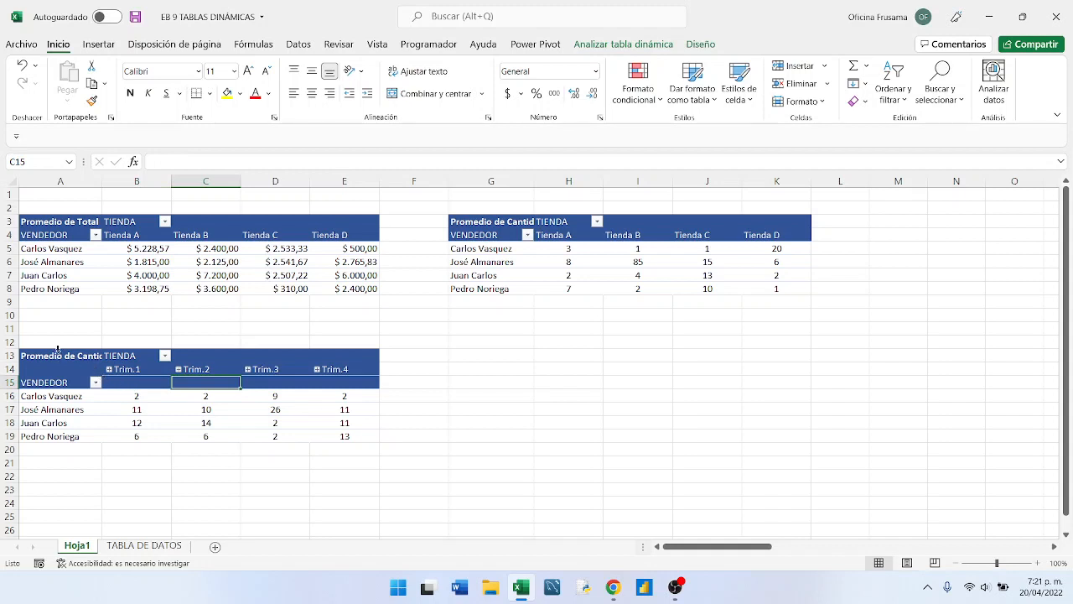
pyautogui.click(126, 356)
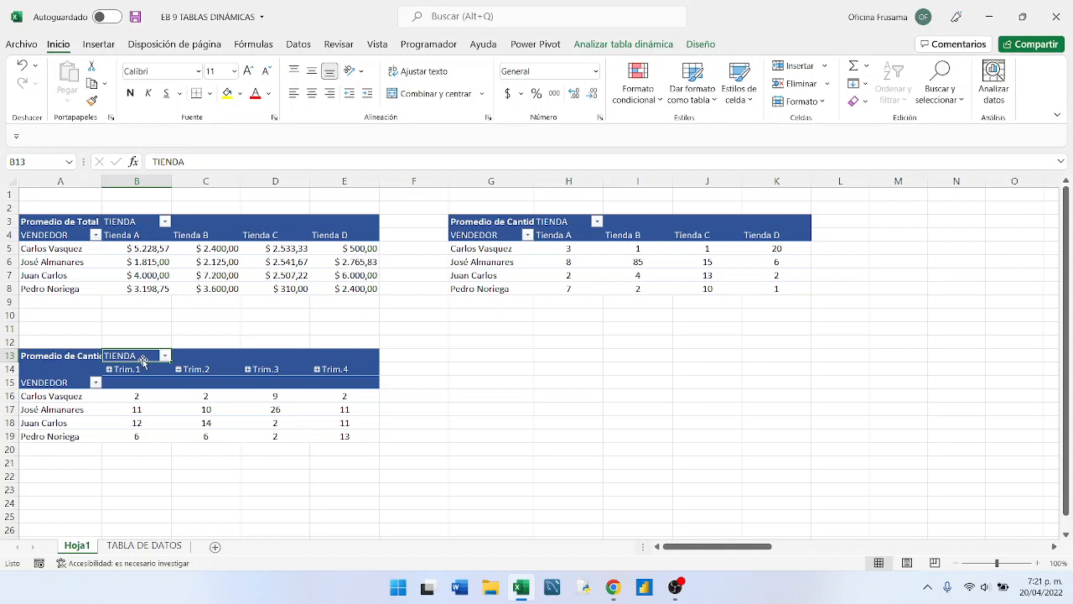
pyautogui.write('MES')
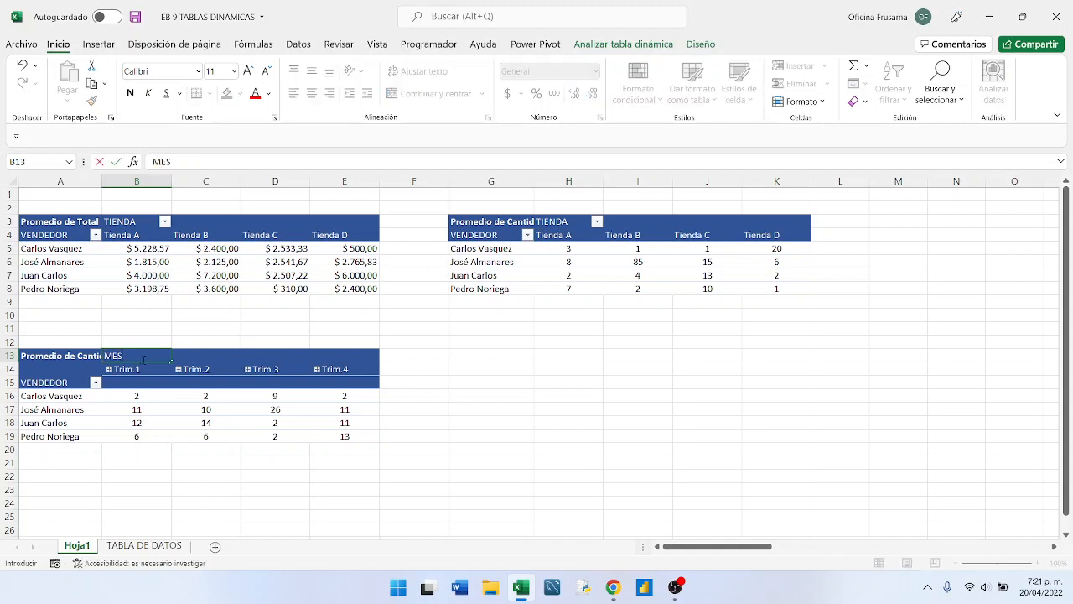
pyautogui.click(153, 386)
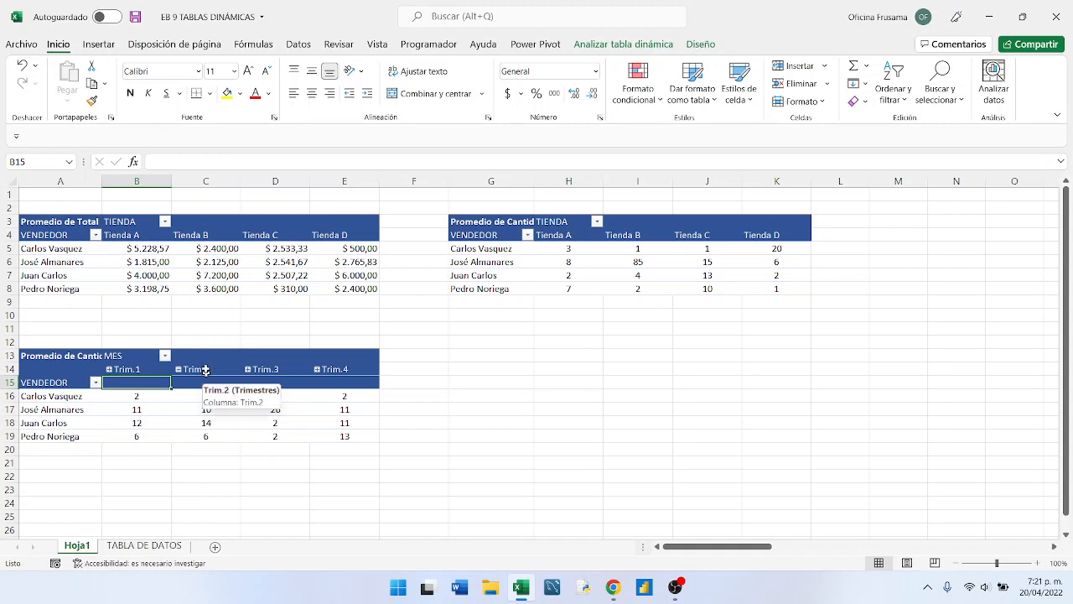
# - Rename the pivot table starting at A13 as VEND_MES in its pivot table options
pyautogui.click(48, 347)
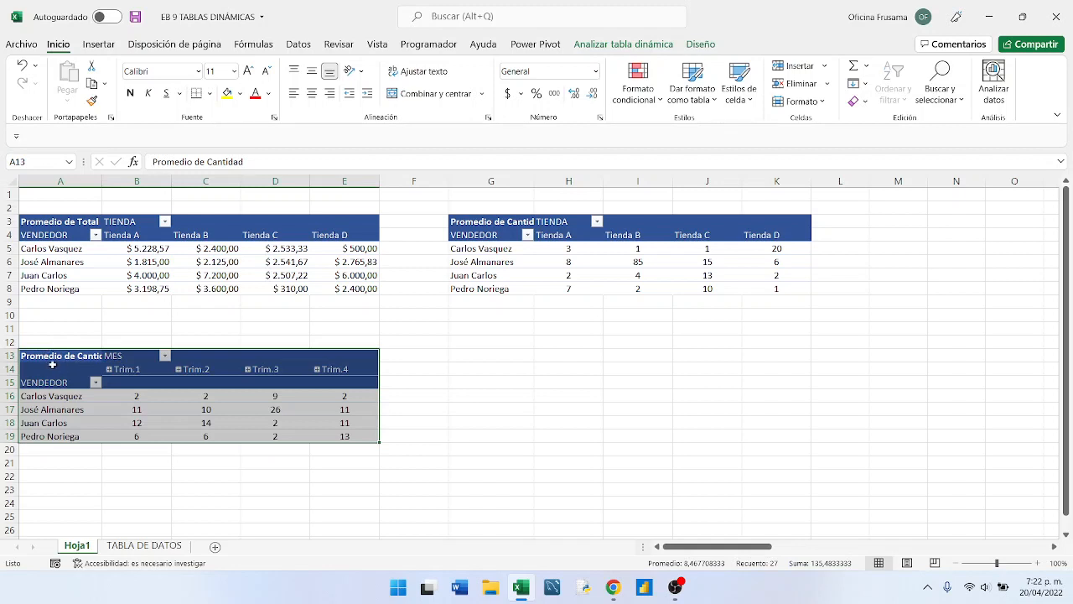
pyautogui.rightClick(133, 389)
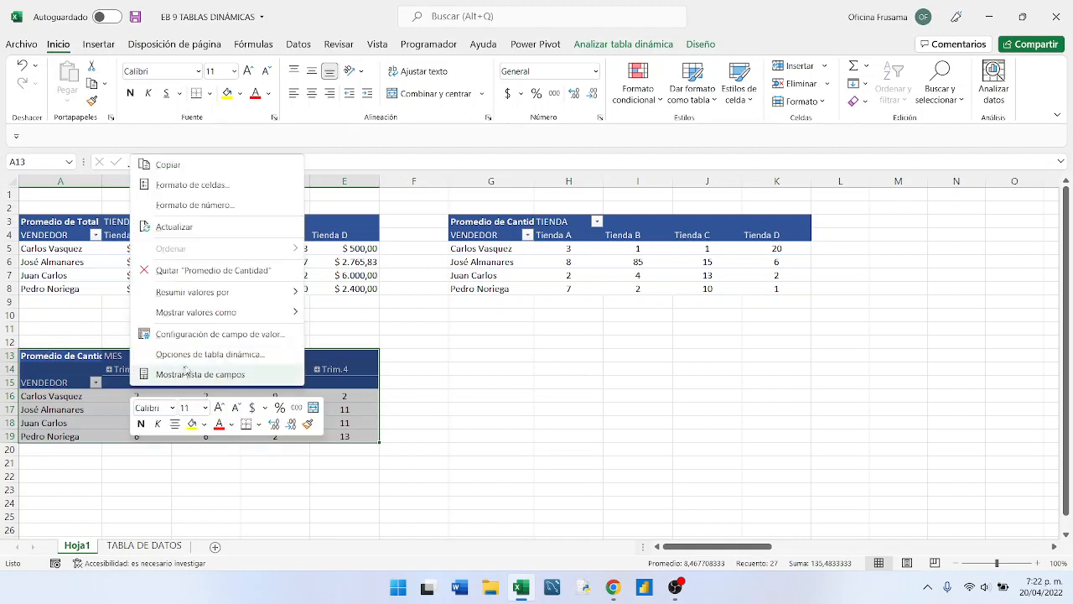
pyautogui.click(210, 356)
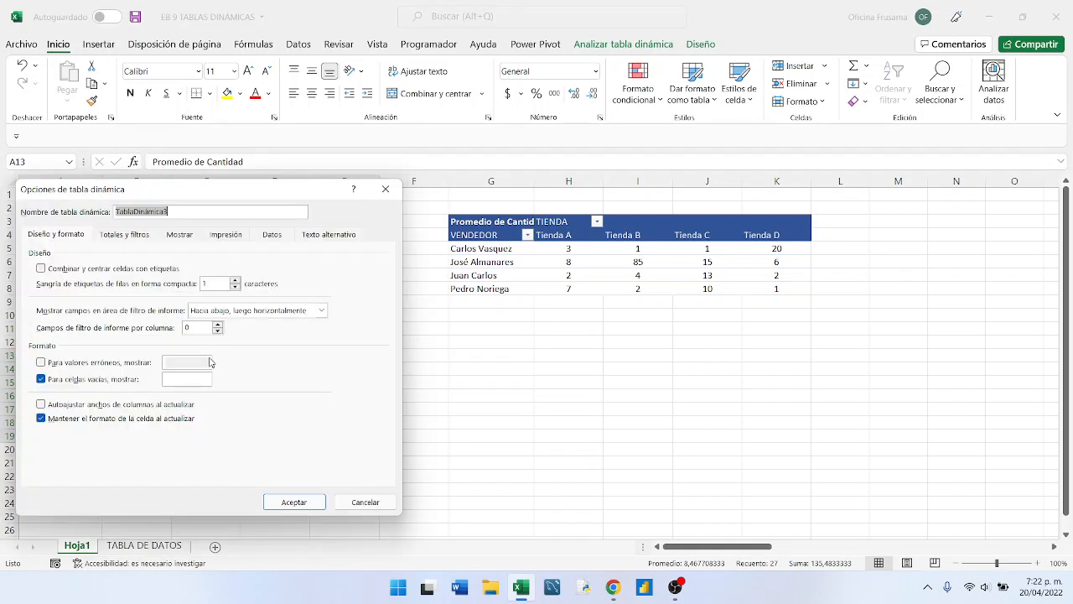
pyautogui.moveTo(126, 189); pyautogui.dragTo(477, 327)
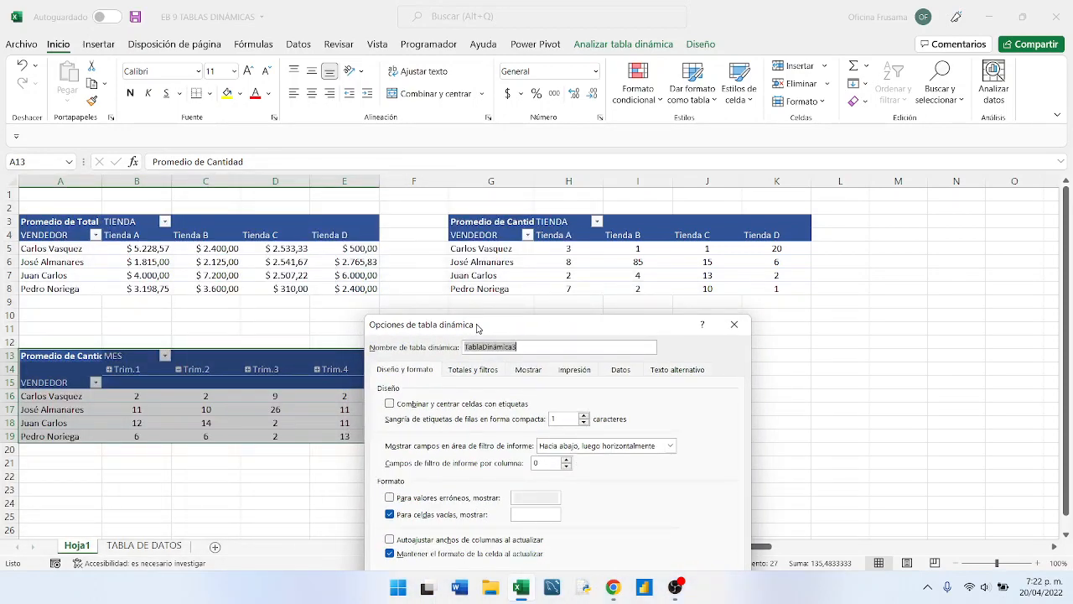
pyautogui.write('VEND_MES')
pyautogui.moveTo(478, 327); pyautogui.dragTo(452, 172)
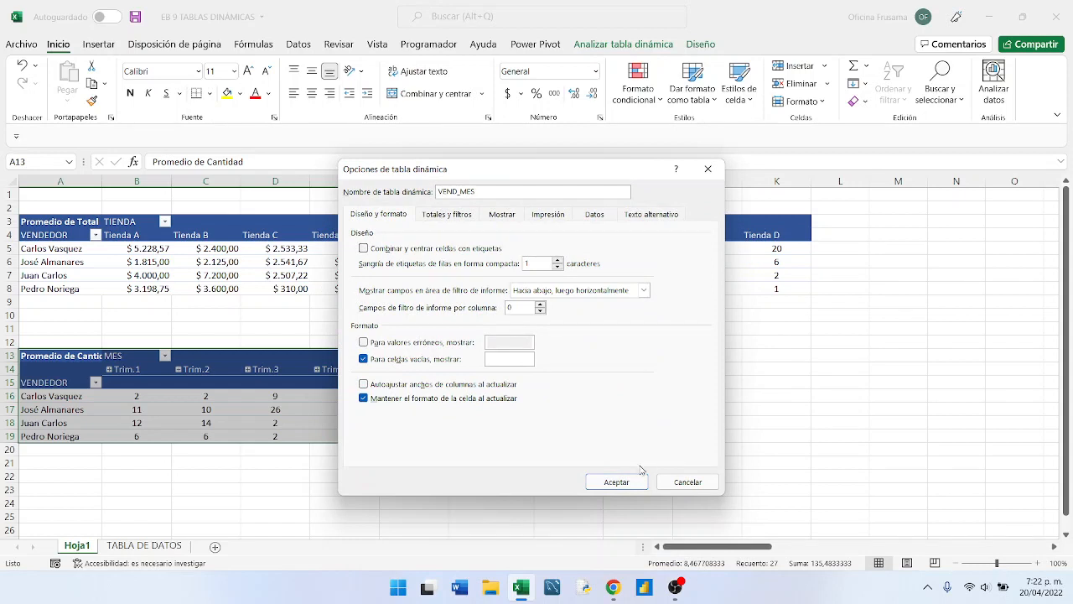
pyautogui.click(612, 482)
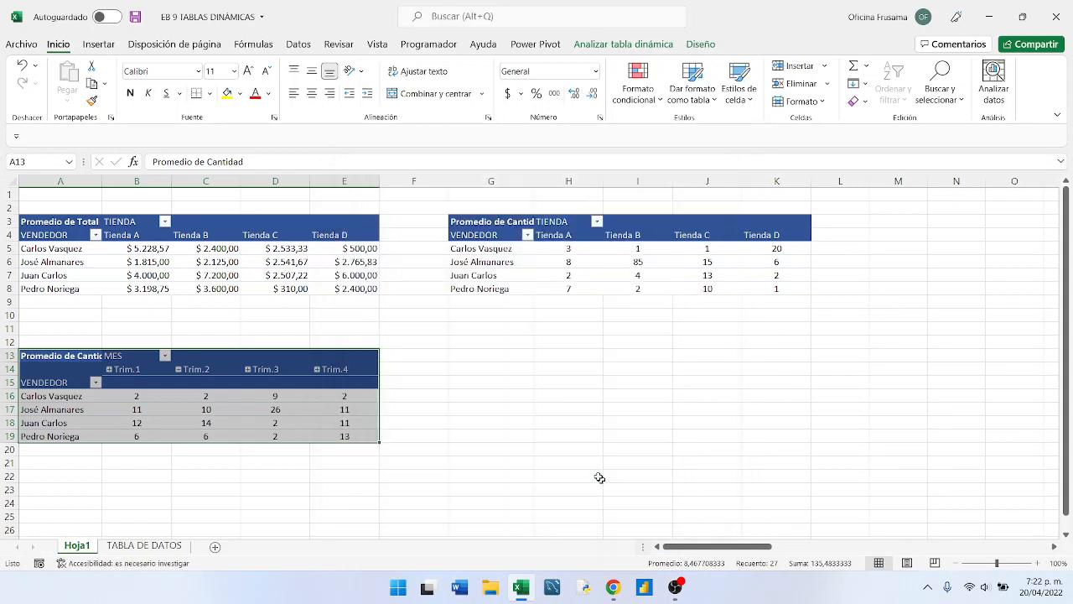
# - Rename the sheet Hoja1 as TABLAS DINÁMICAS
pyautogui.click(447, 368)
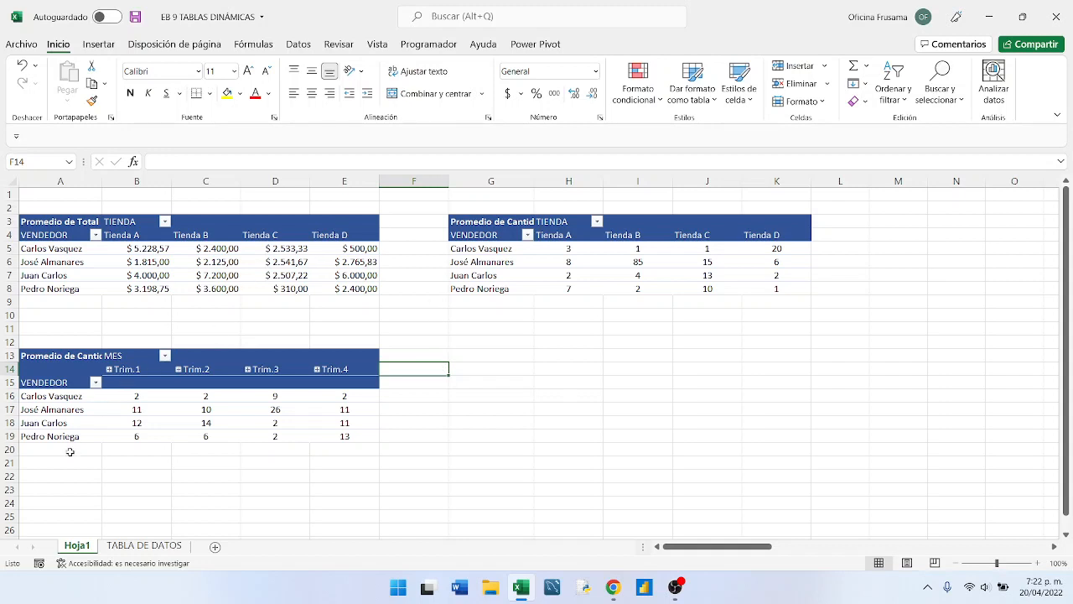
pyautogui.rightClick(84, 549)
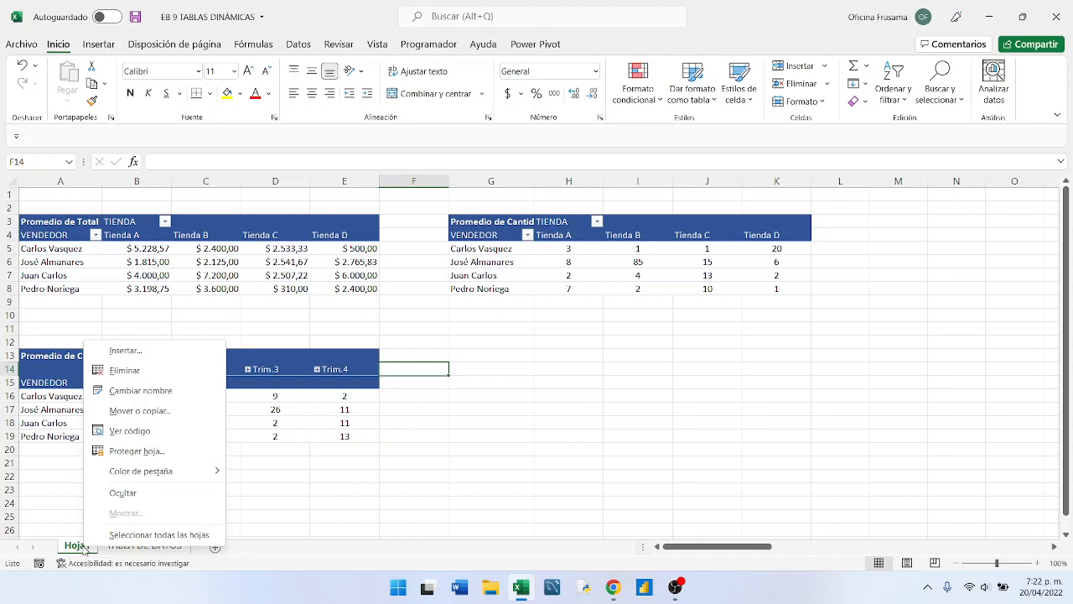
pyautogui.click(135, 391)
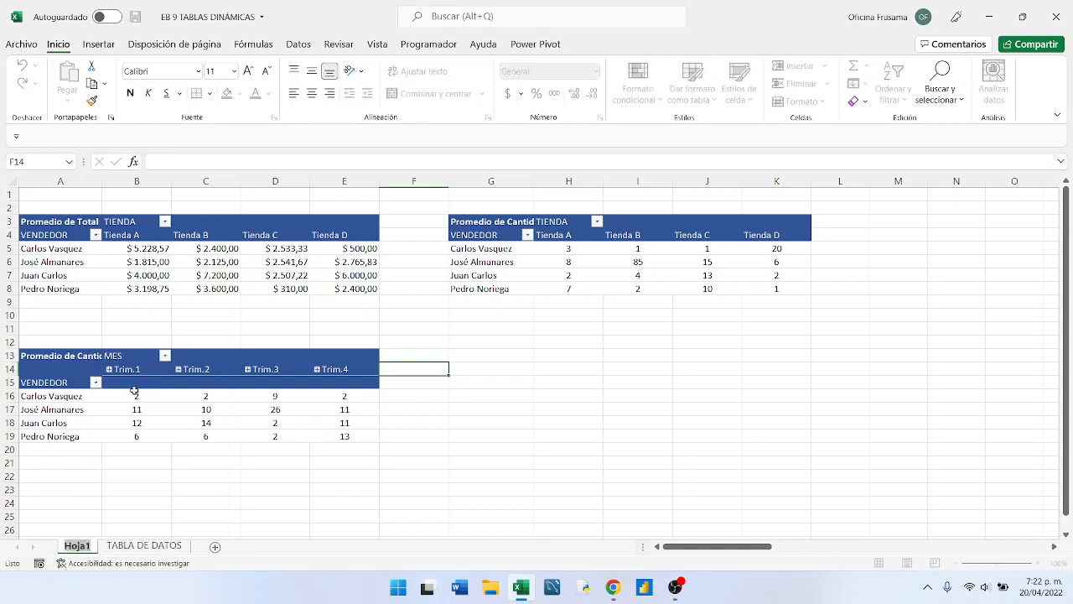
pyautogui.write('TA')
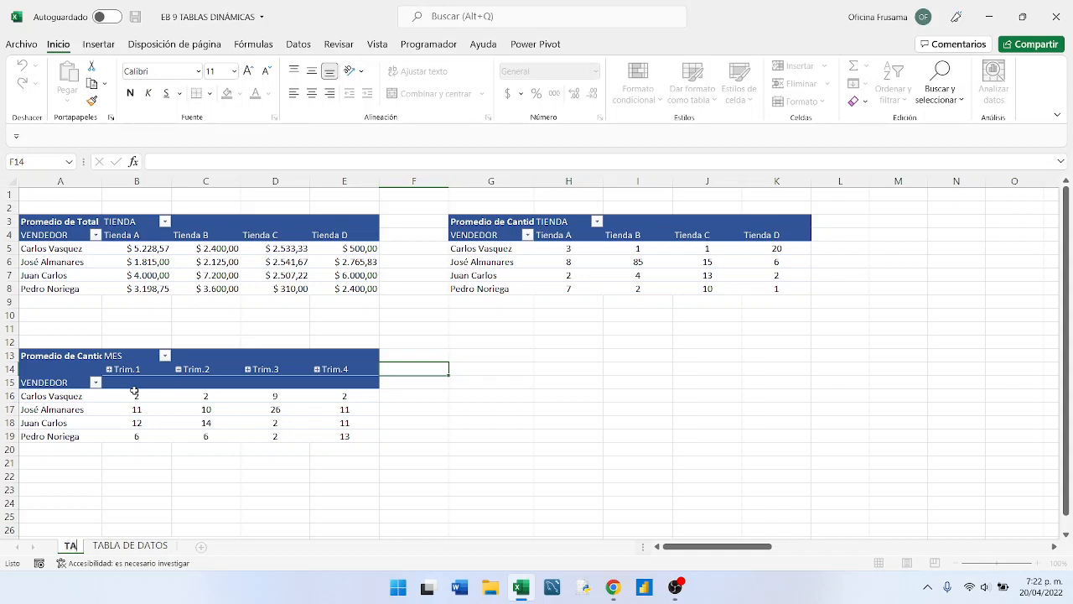
pyautogui.write('BLAS DI')
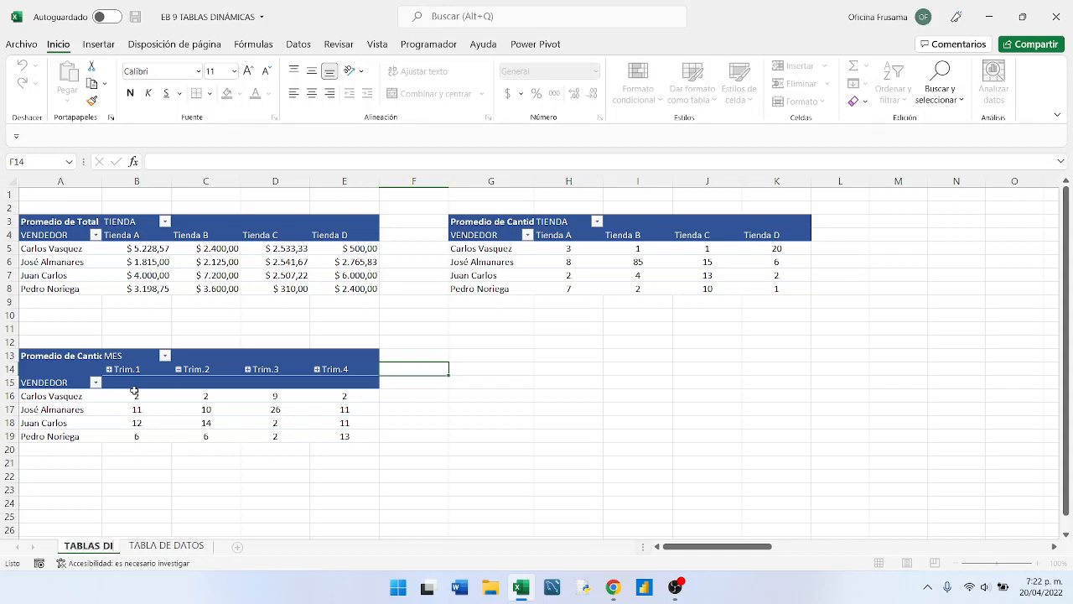
pyautogui.write('NÁMICAS')
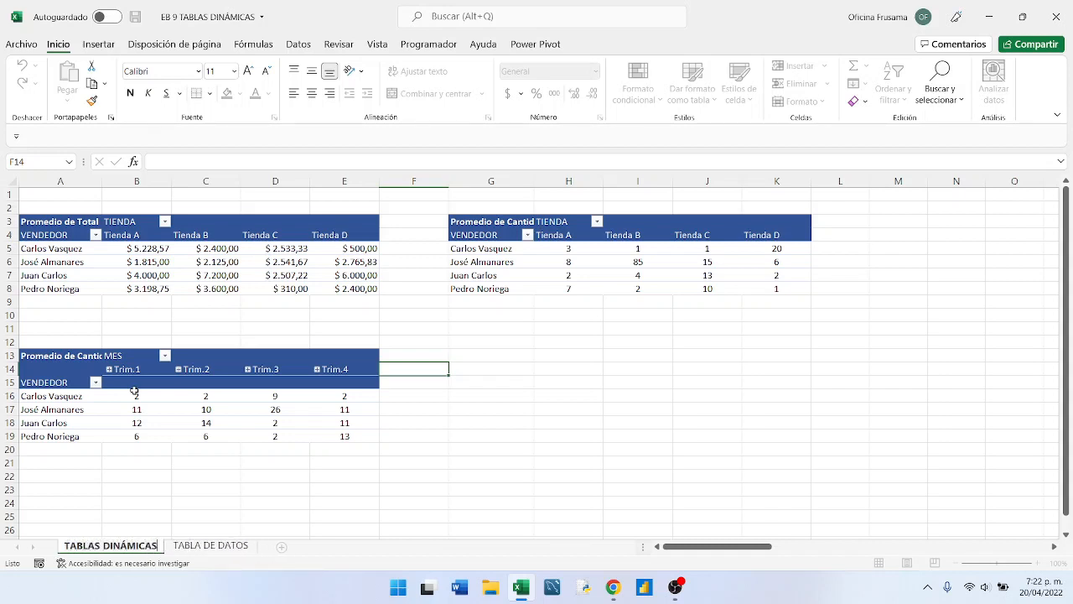
pyautogui.click(146, 466)
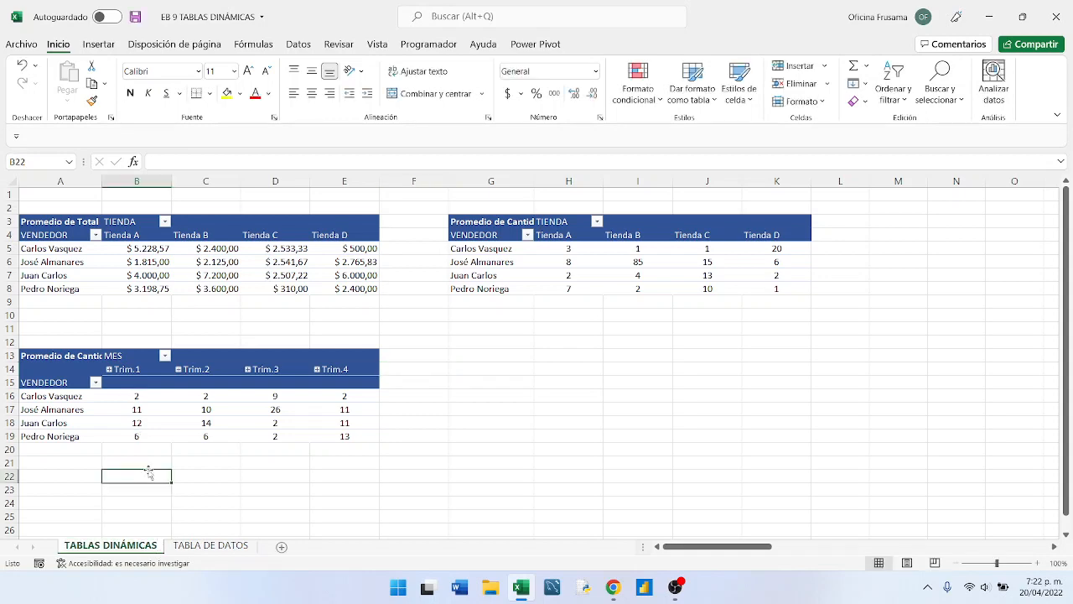
# - Review the source sales records on the TABLA DE DATOS sheet, and return to the TABLAS DINÁMICAS sheet
pyautogui.click(207, 546)
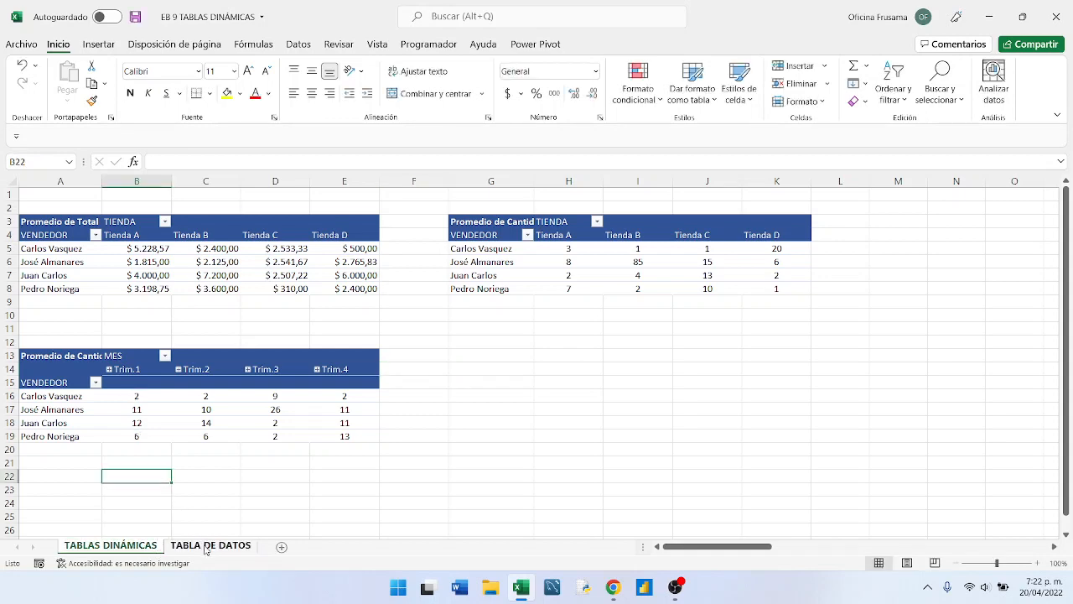
pyautogui.click(270, 376)
pyautogui.scroll(1, 278, 377)
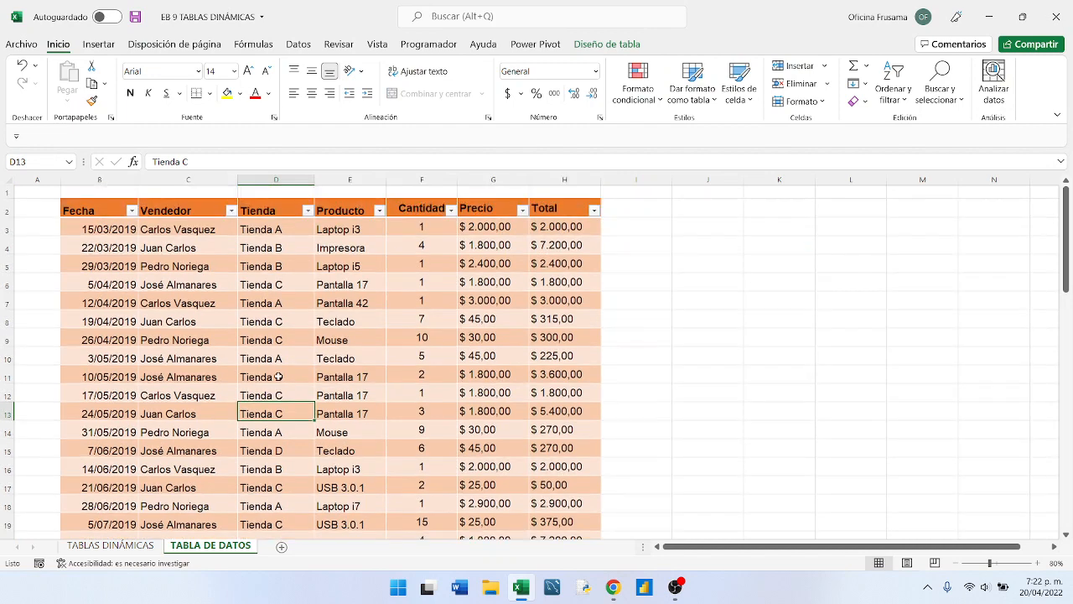
pyautogui.scroll(-9, 278, 377)
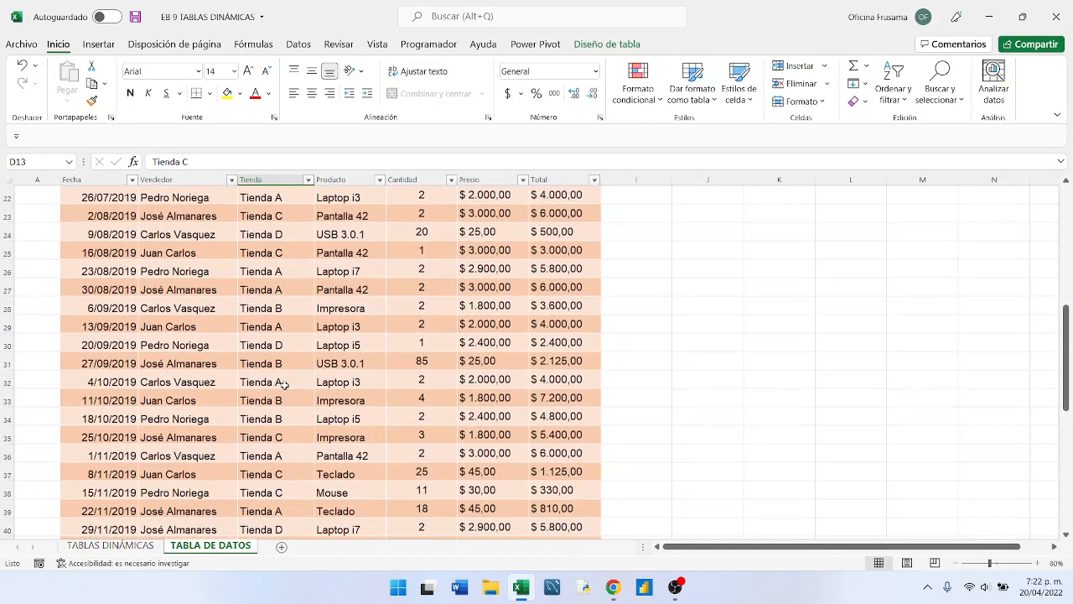
pyautogui.scroll(9, 281, 381)
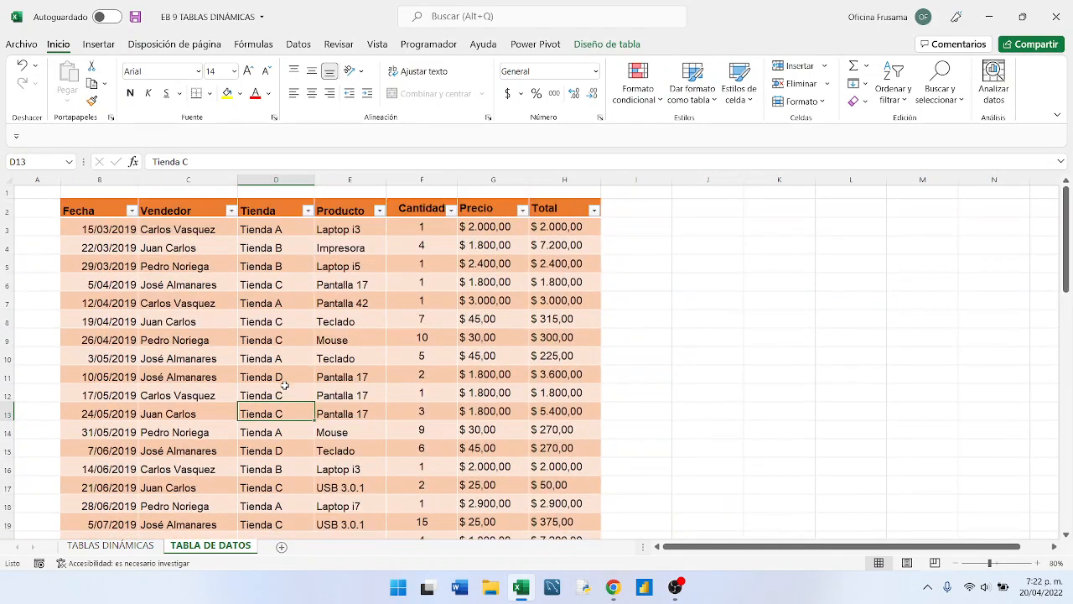
pyautogui.click(114, 546)
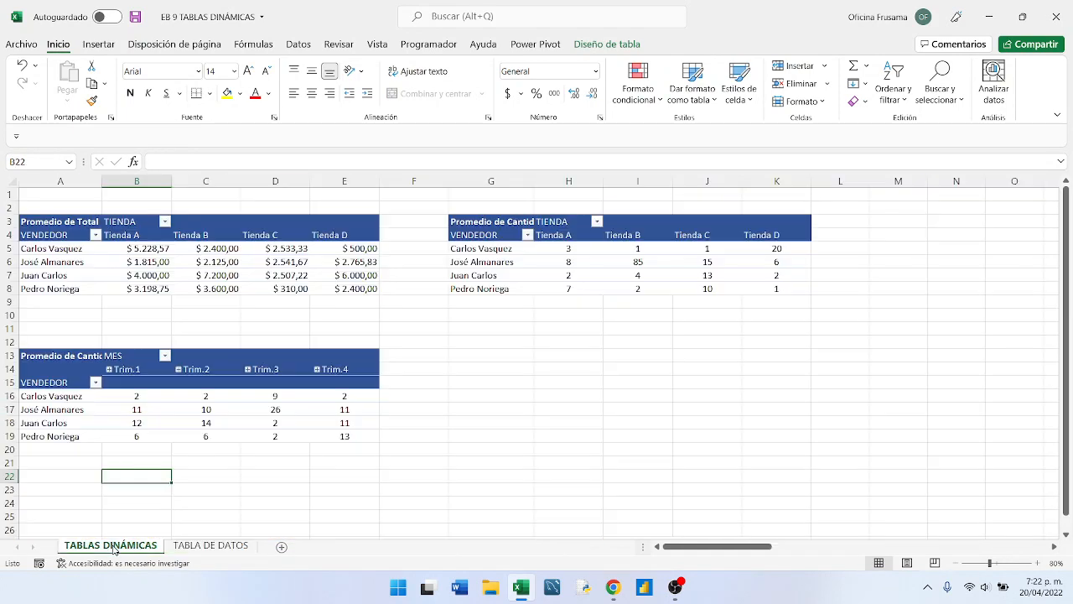
# - Examine individual averages in the VEND_MES pivot table by quarter and in the Promedio de Total pivot table by store
pyautogui.click(158, 410)
pyautogui.click(137, 395)
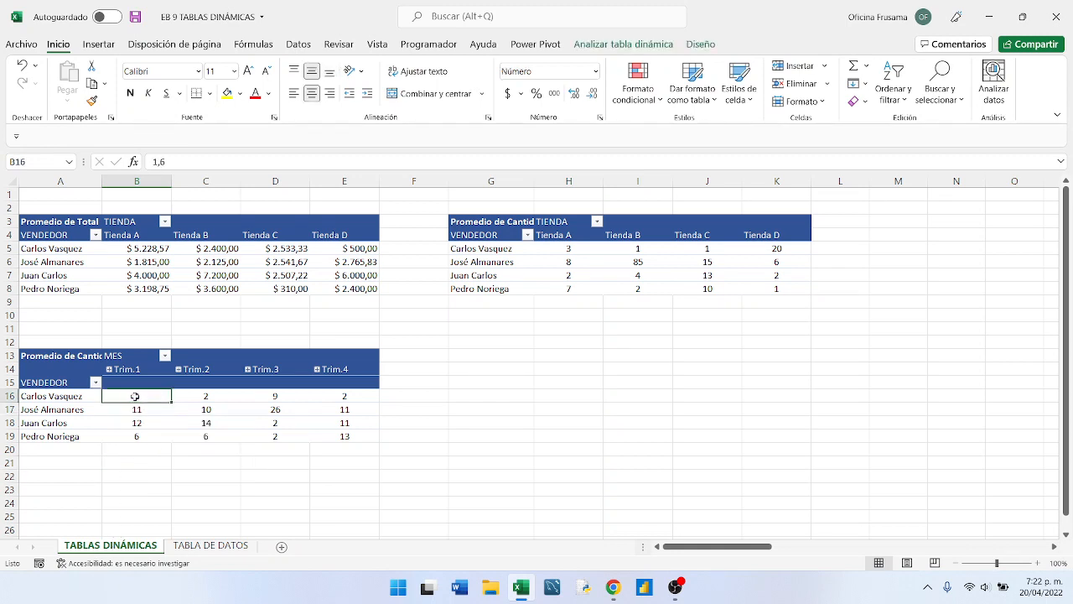
pyautogui.click(193, 396)
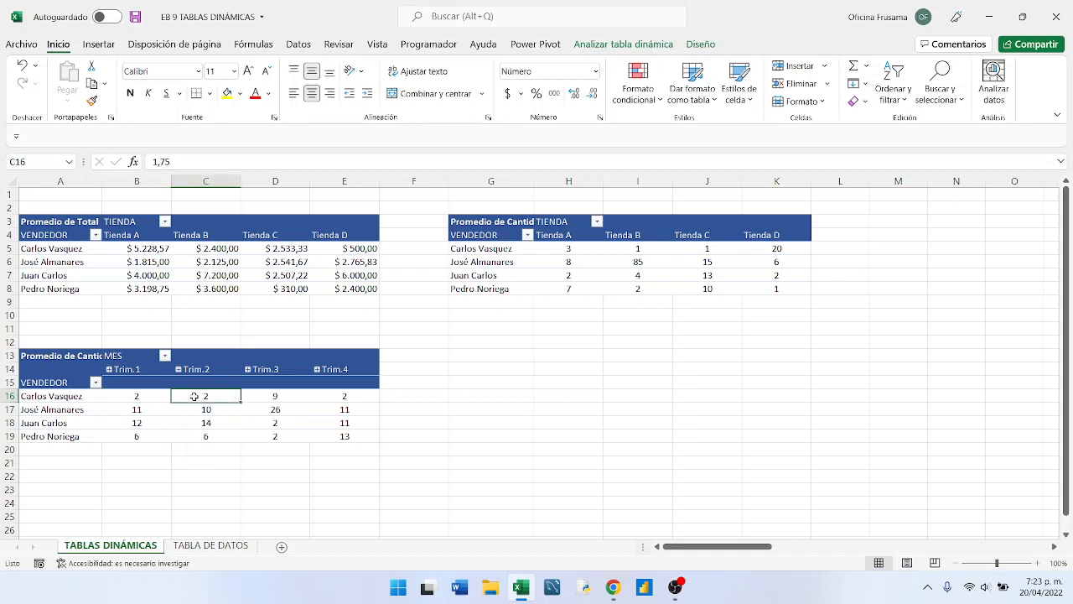
pyautogui.click(213, 273)
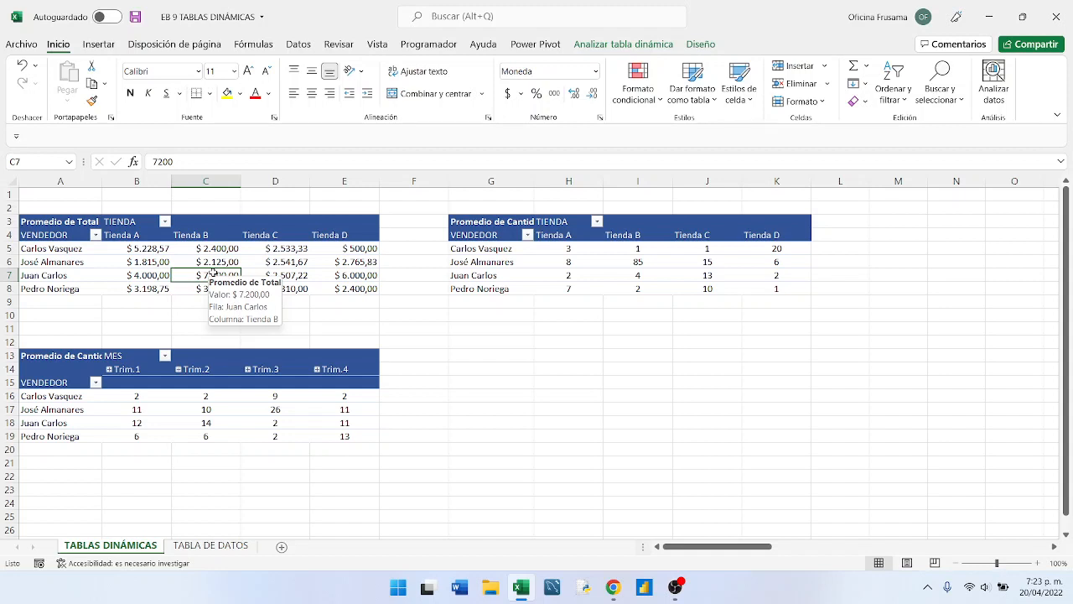
pyautogui.click(220, 262)
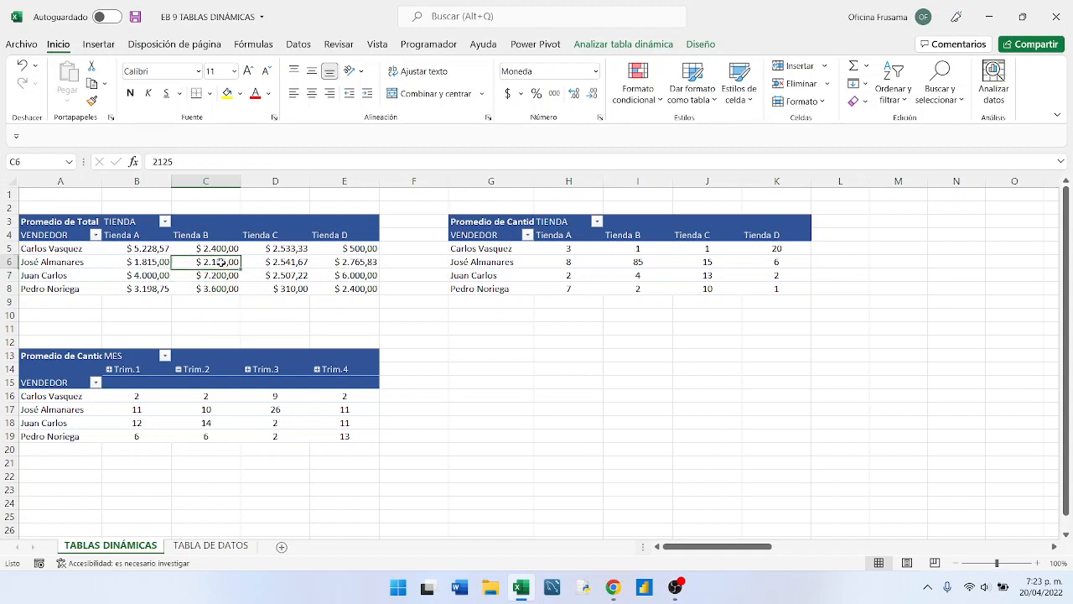
pyautogui.moveTo(219, 262)
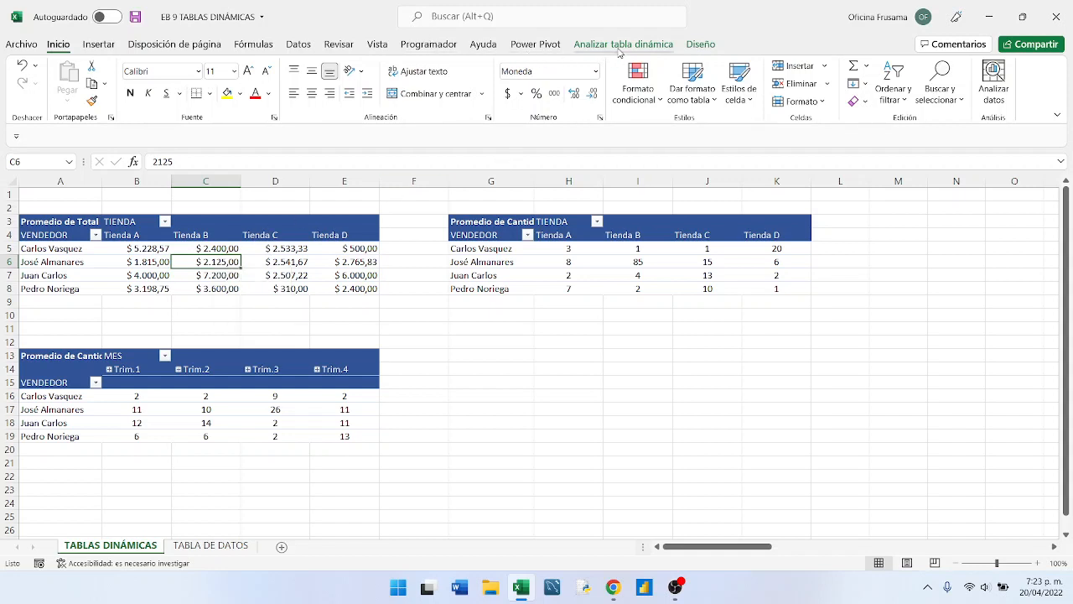
pyautogui.click(141, 263)
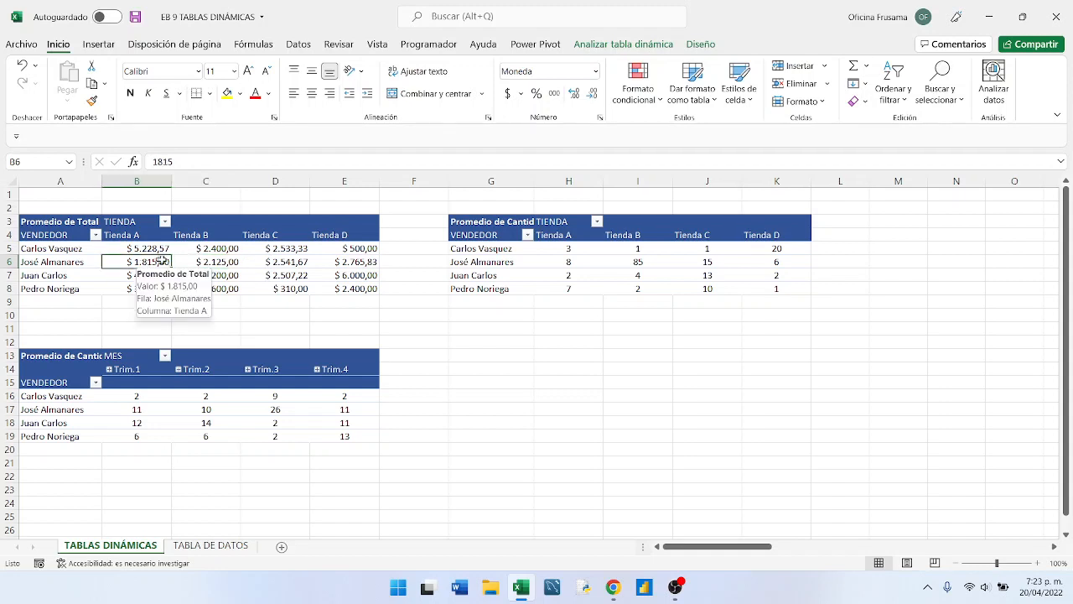
pyautogui.click(206, 262)
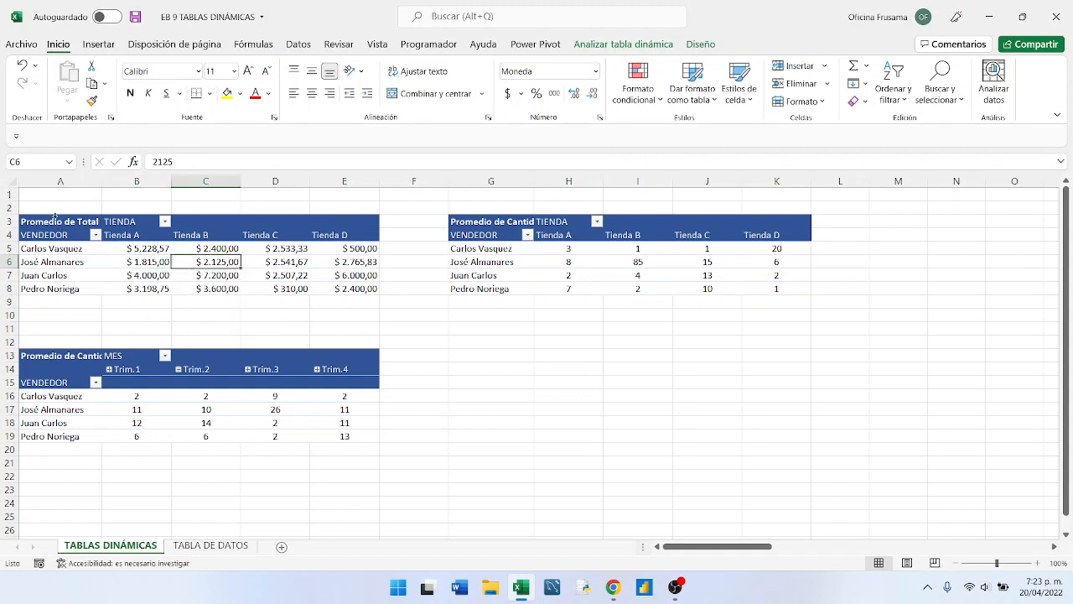
# - Insert slicers for Vendedor and Tienda on the Promedio de Total pivot table that starts at A3
pyautogui.click(52, 213)
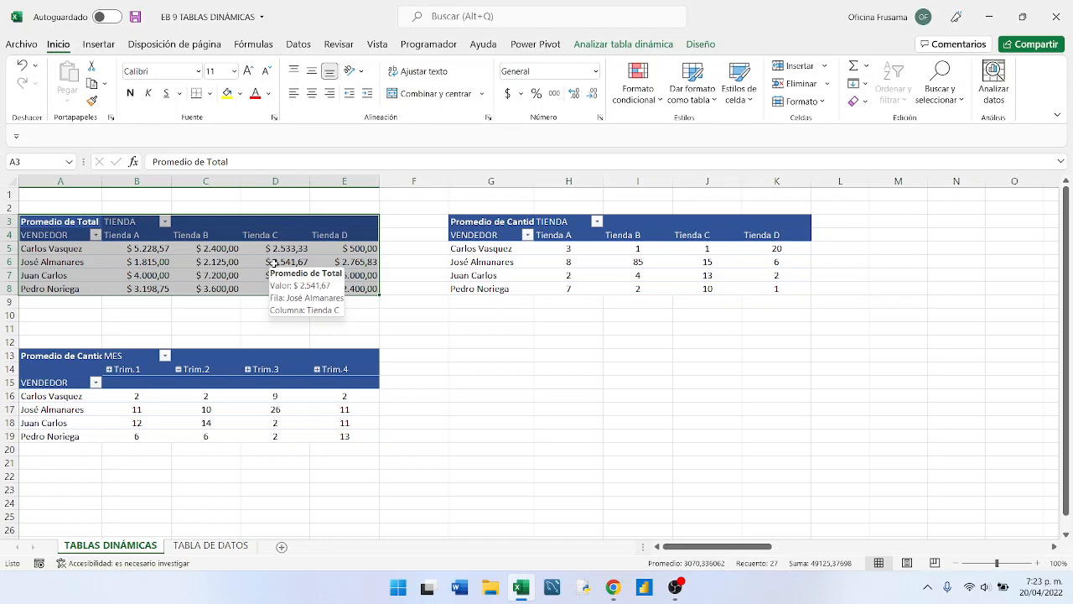
pyautogui.click(599, 45)
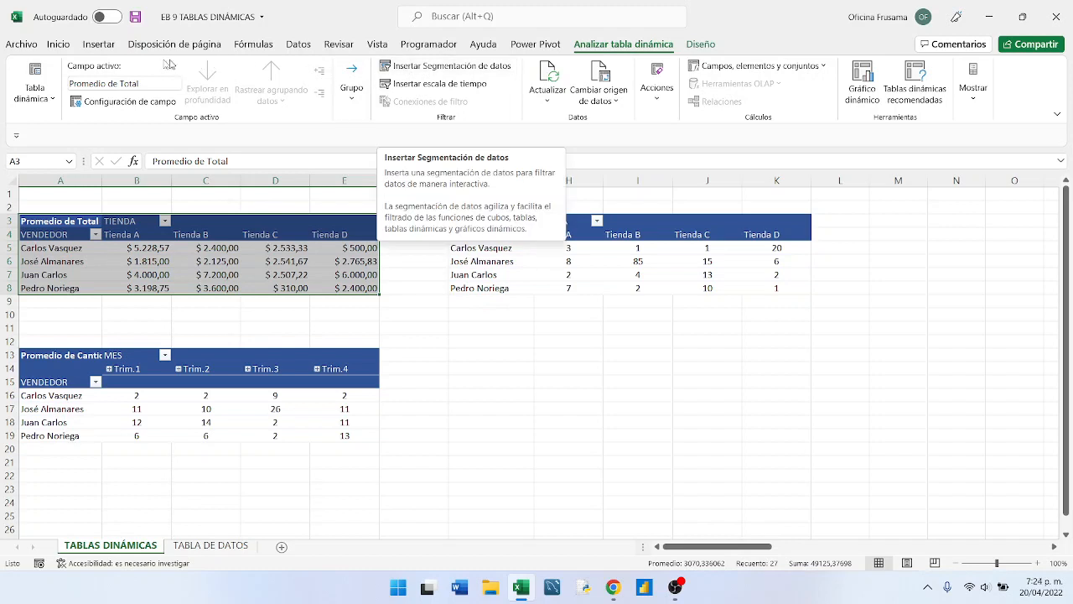
pyautogui.click(93, 46)
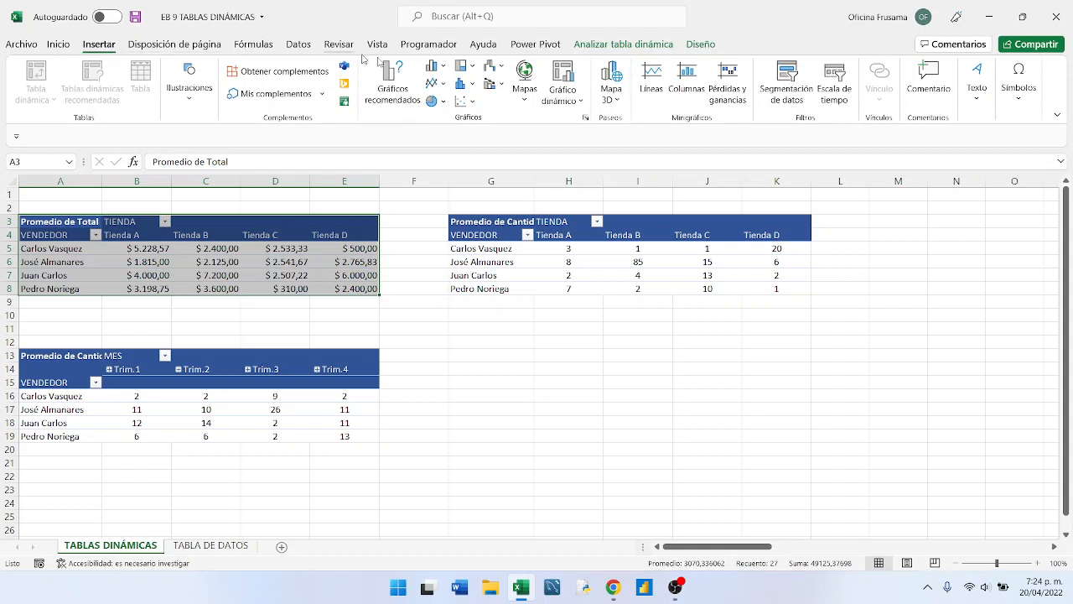
pyautogui.click(787, 79)
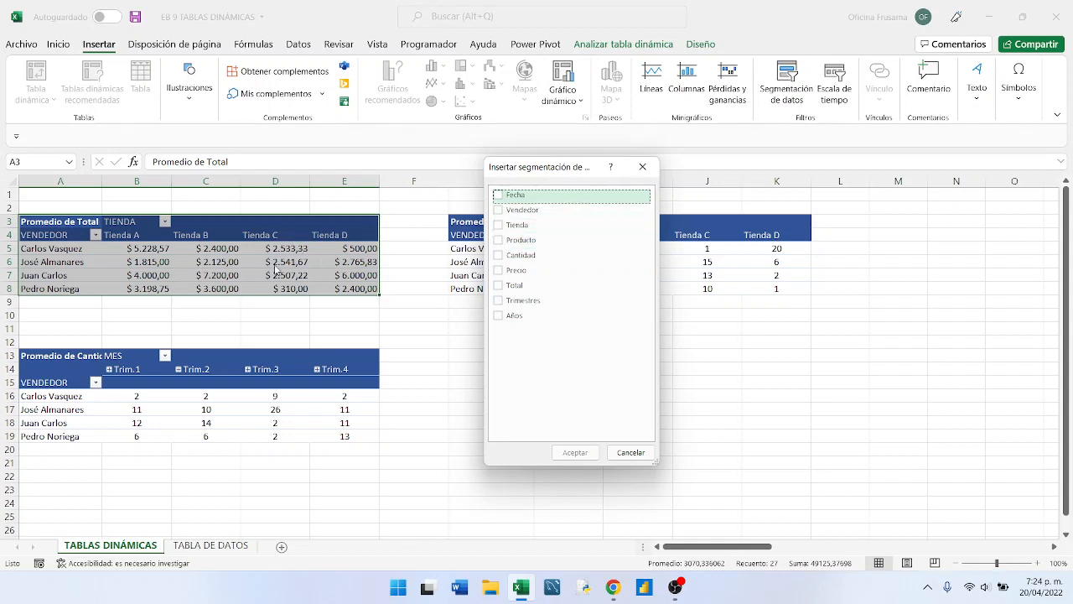
pyautogui.click(499, 211)
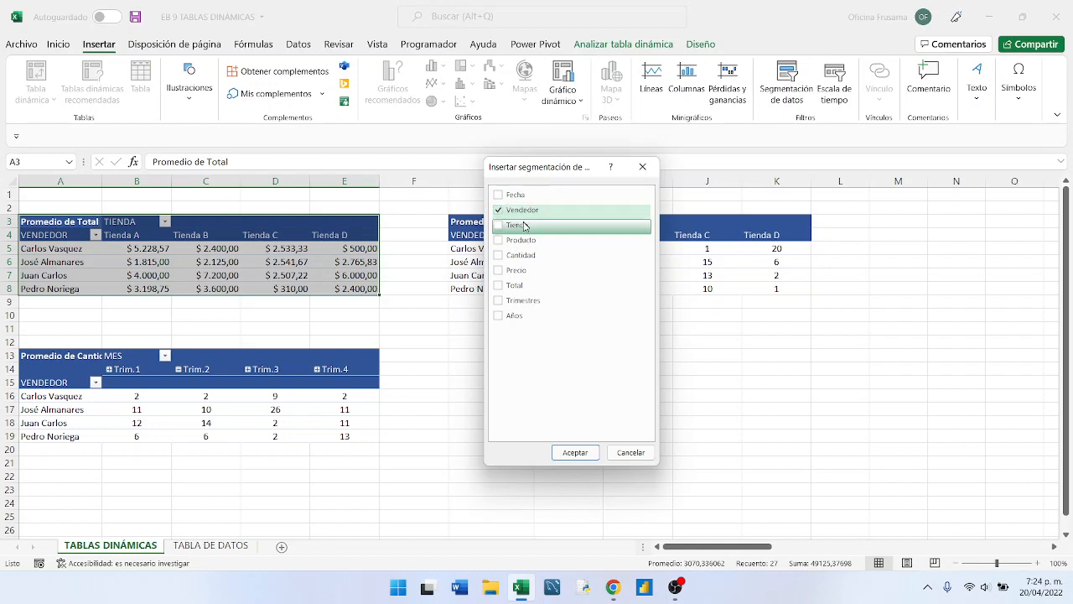
pyautogui.click(499, 225)
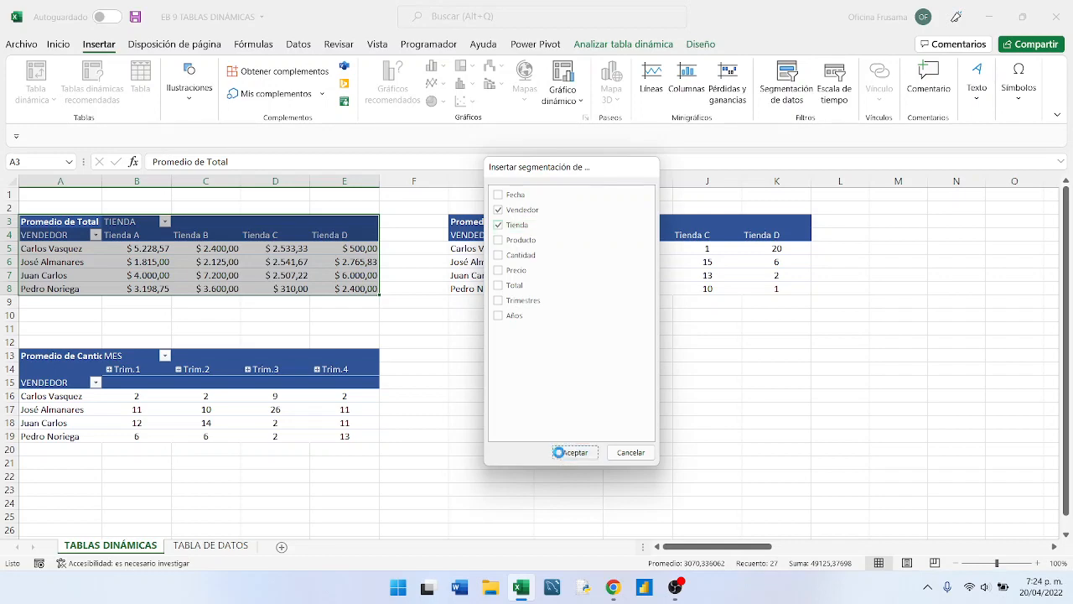
pyautogui.click(561, 456)
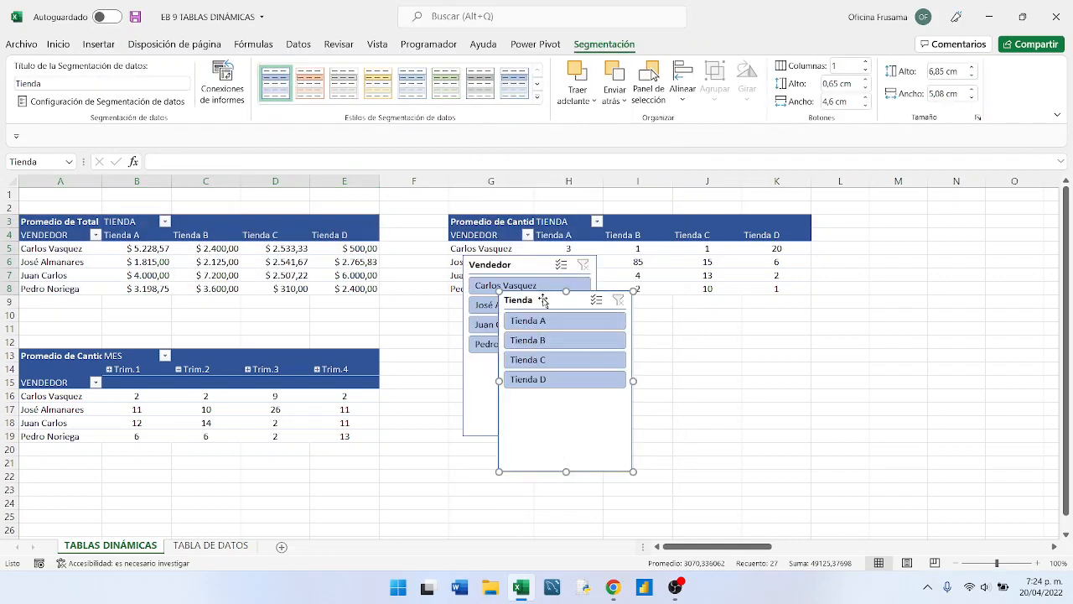
# - Place the Vendedor and Tienda slicers side by side from row 10, starting at column F, and shorten both to about 4,25 cm high
pyautogui.moveTo(550, 307); pyautogui.dragTo(682, 304)
pyautogui.moveTo(527, 272); pyautogui.dragTo(468, 319)
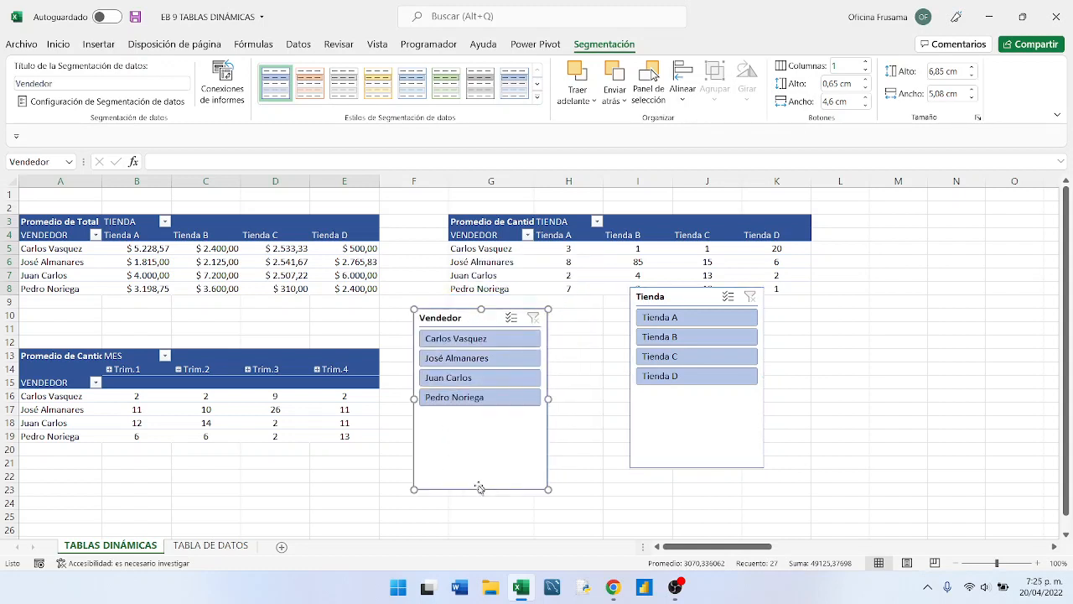
pyautogui.moveTo(482, 489); pyautogui.dragTo(480, 421)
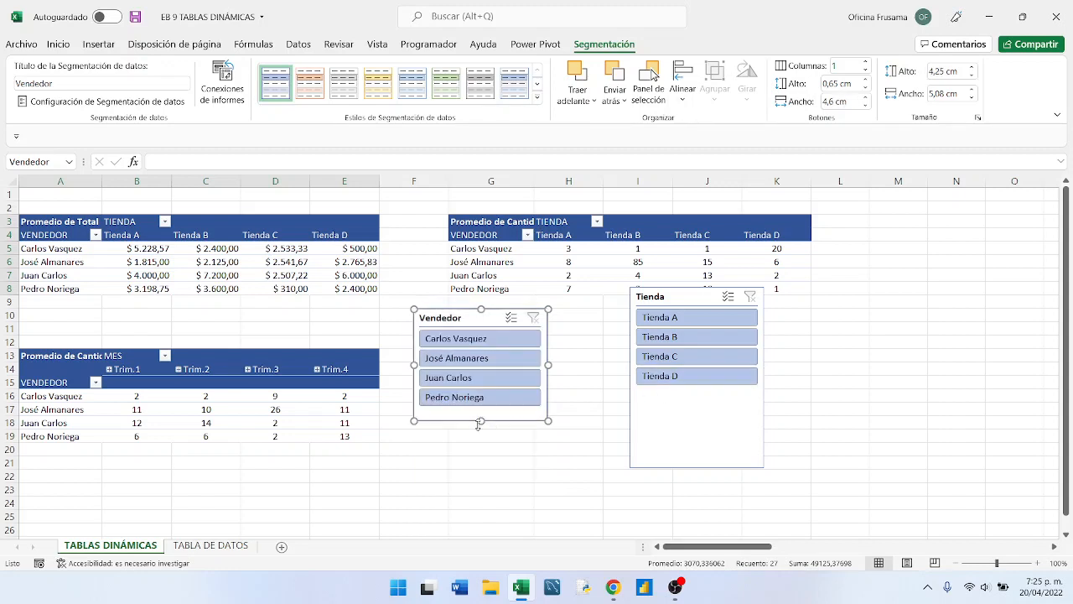
pyautogui.moveTo(702, 297); pyautogui.dragTo(622, 320)
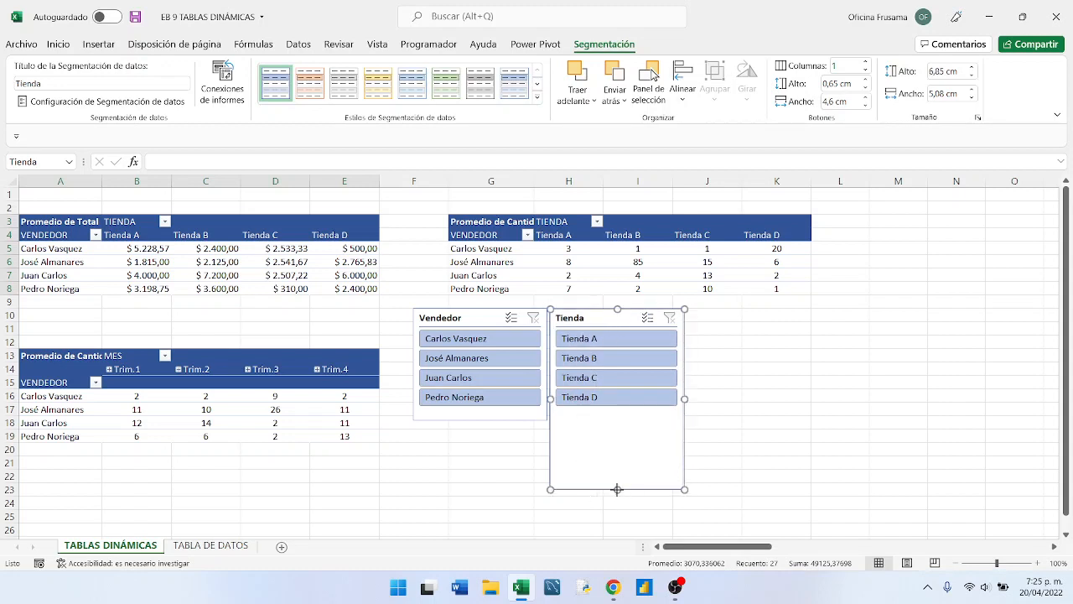
pyautogui.moveTo(617, 489); pyautogui.dragTo(615, 422)
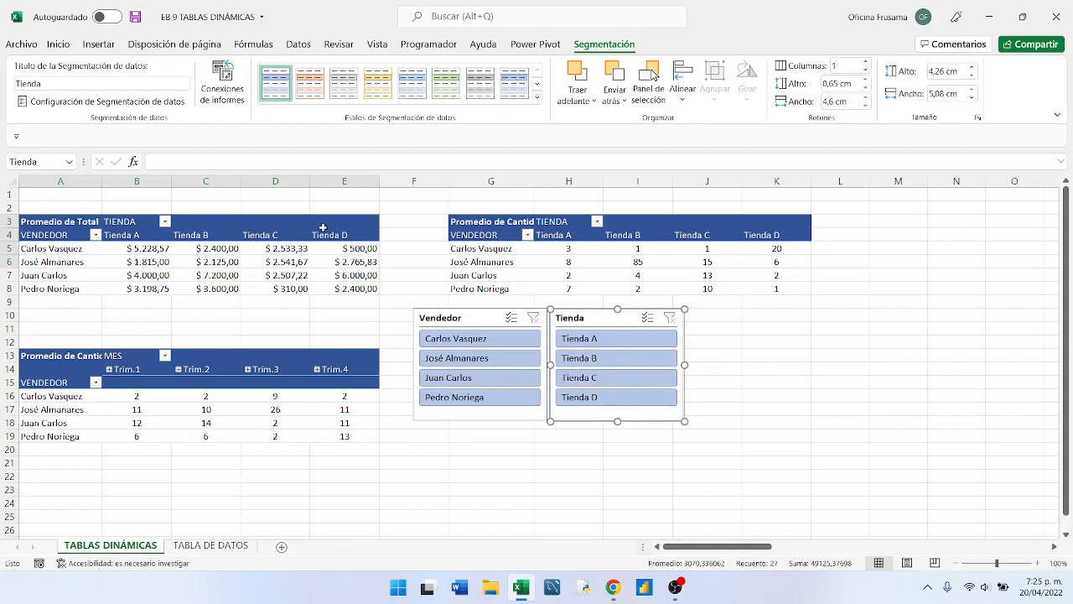
# - Filter the Promedio de Total pivot table by each of the four vendors in turn with the Vendedor slicer, ending on the second vendor
pyautogui.click(453, 344)
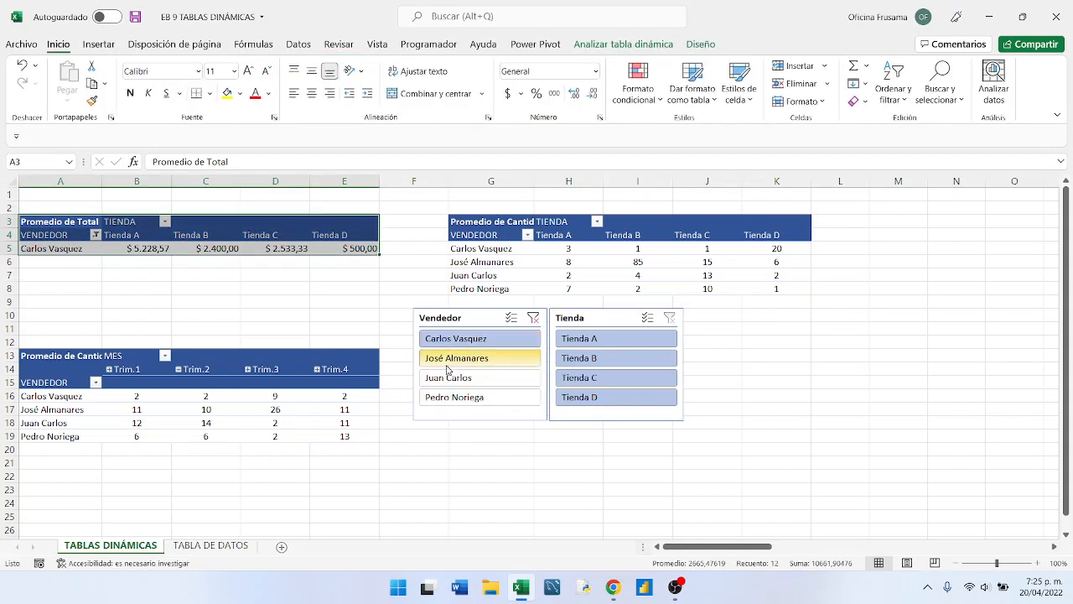
pyautogui.click(365, 301)
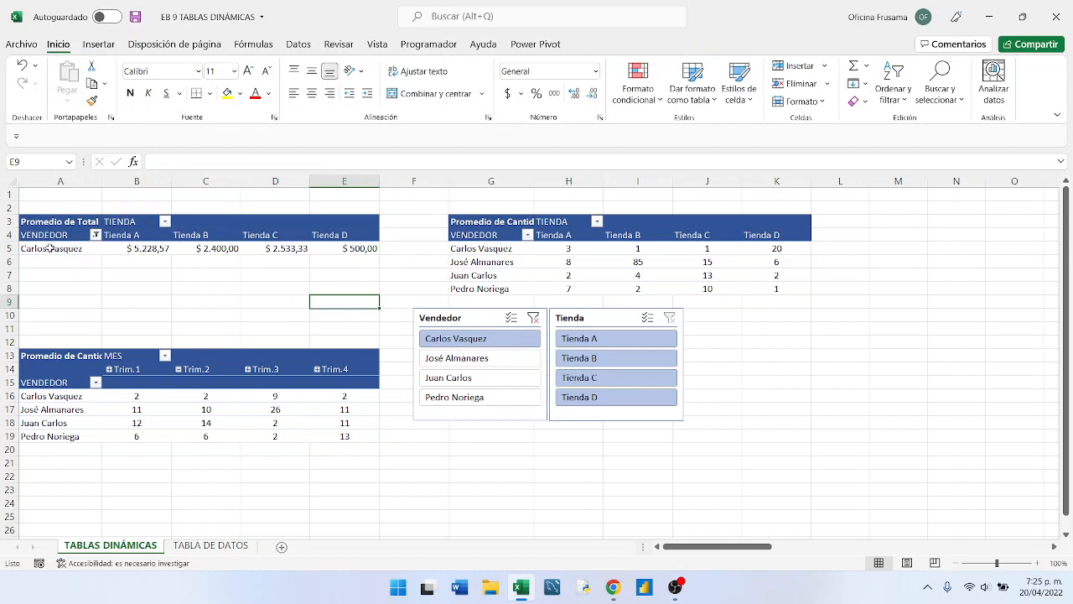
pyautogui.click(463, 362)
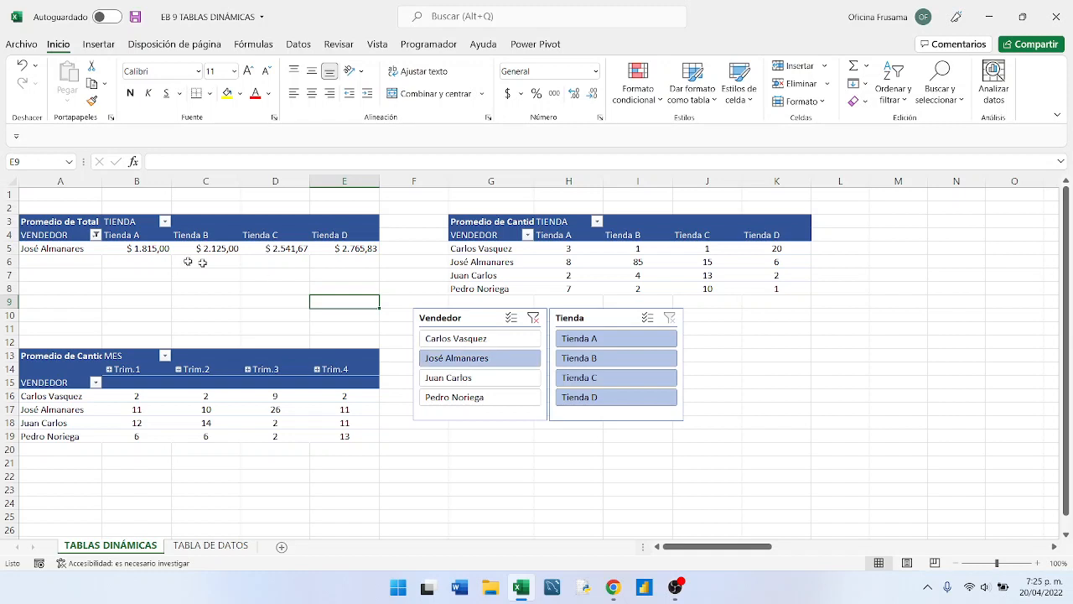
pyautogui.click(434, 381)
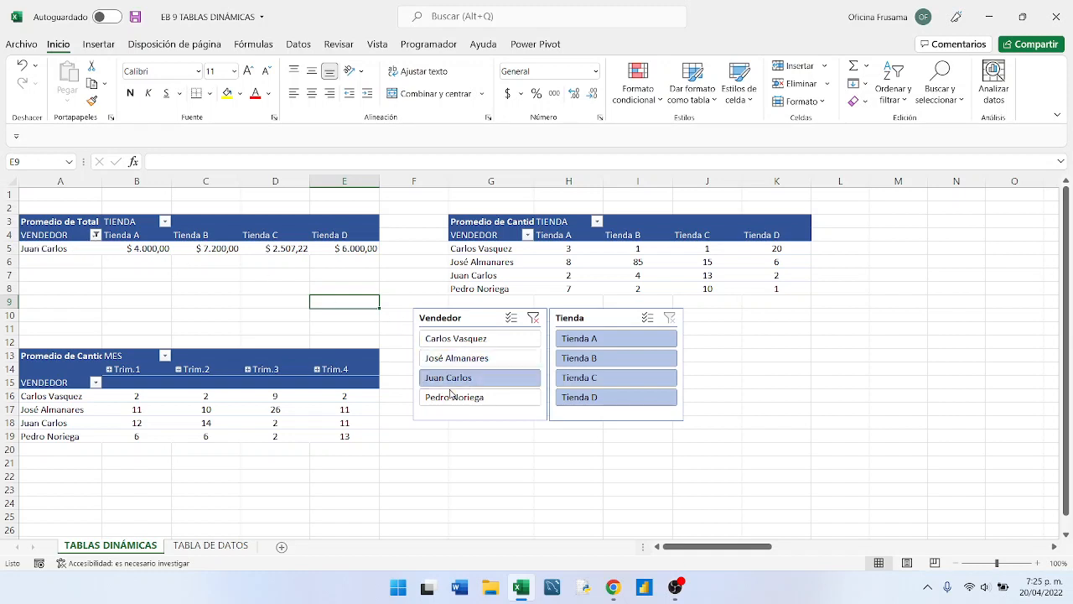
pyautogui.click(452, 399)
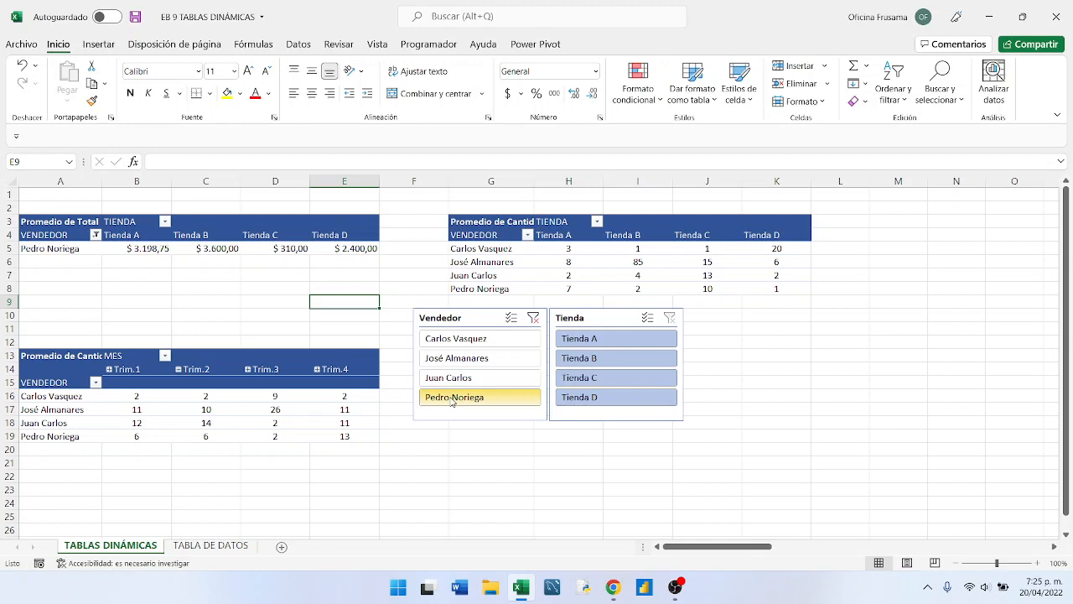
pyautogui.click(452, 378)
pyautogui.click(451, 358)
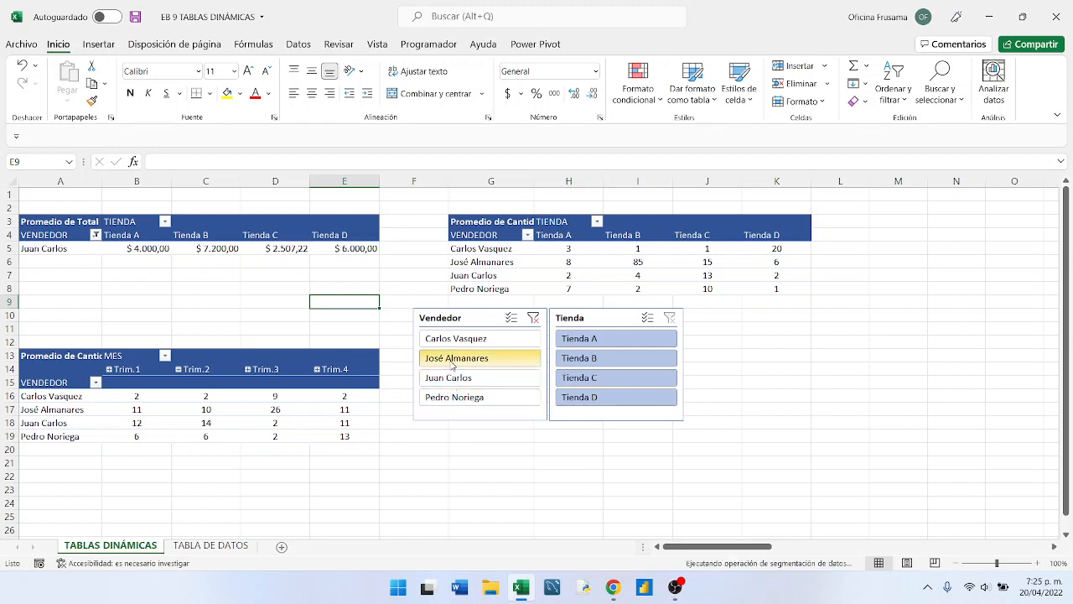
# - Cycle the Promedio de Total pivot table through single-vendor filters again with the Vendedor slicer, ending on the first vendor
pyautogui.click(452, 339)
pyautogui.click(445, 359)
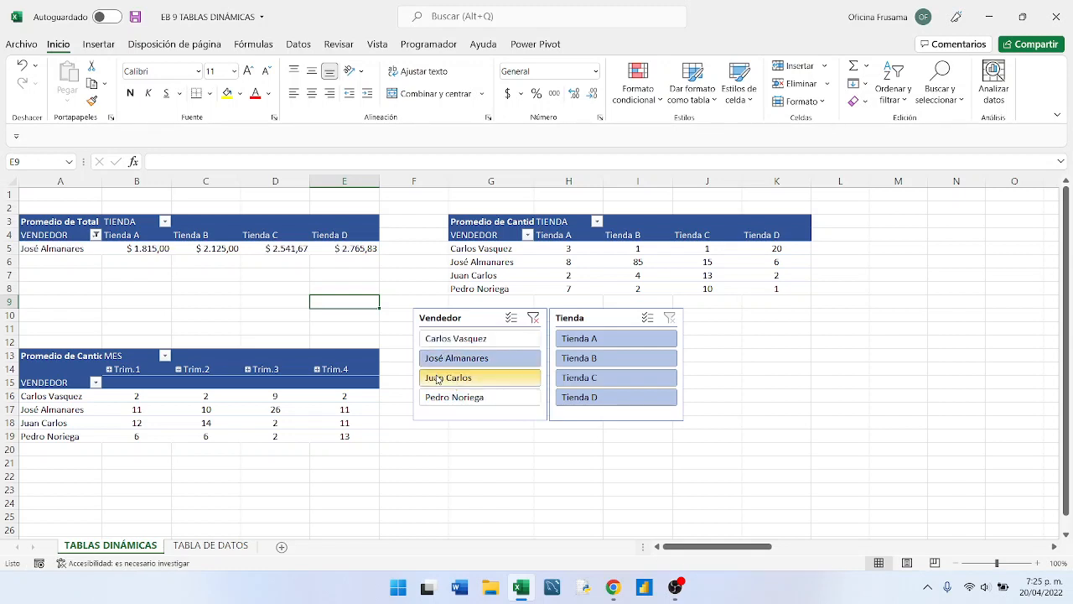
pyautogui.click(441, 378)
pyautogui.click(442, 398)
pyautogui.click(453, 377)
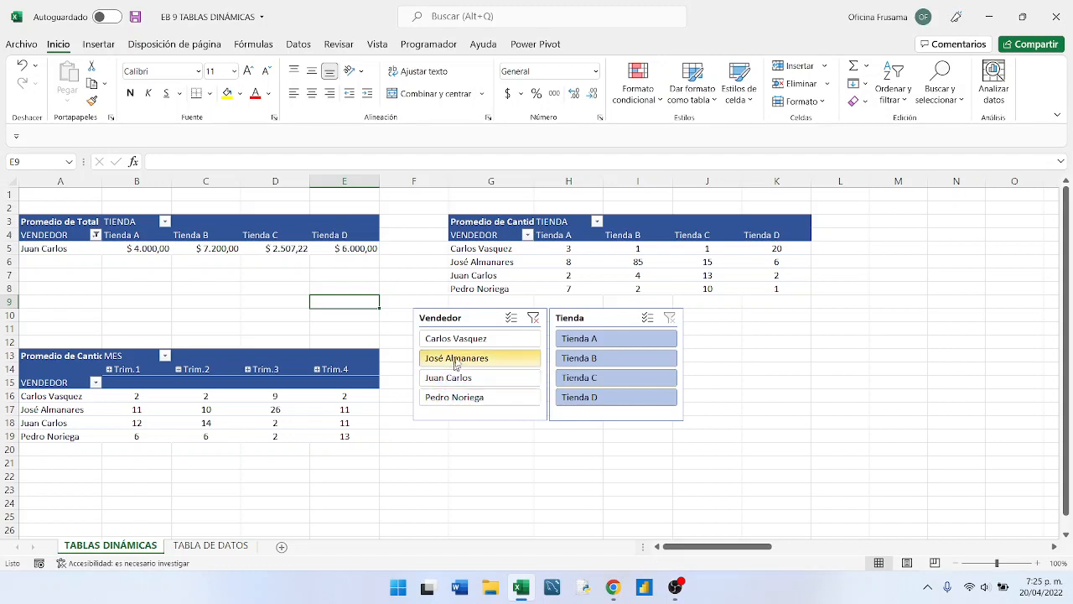
pyautogui.click(457, 360)
pyautogui.click(456, 341)
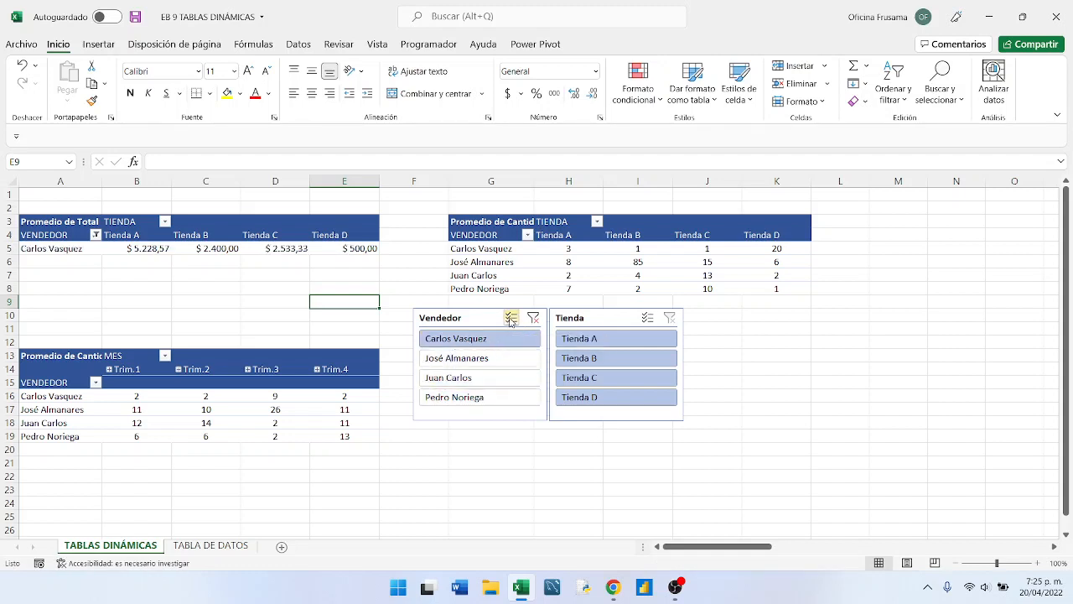
# - Enable multi-select in the Vendedor slicer and add the second, third and fourth vendors to the filter
pyautogui.click(510, 318)
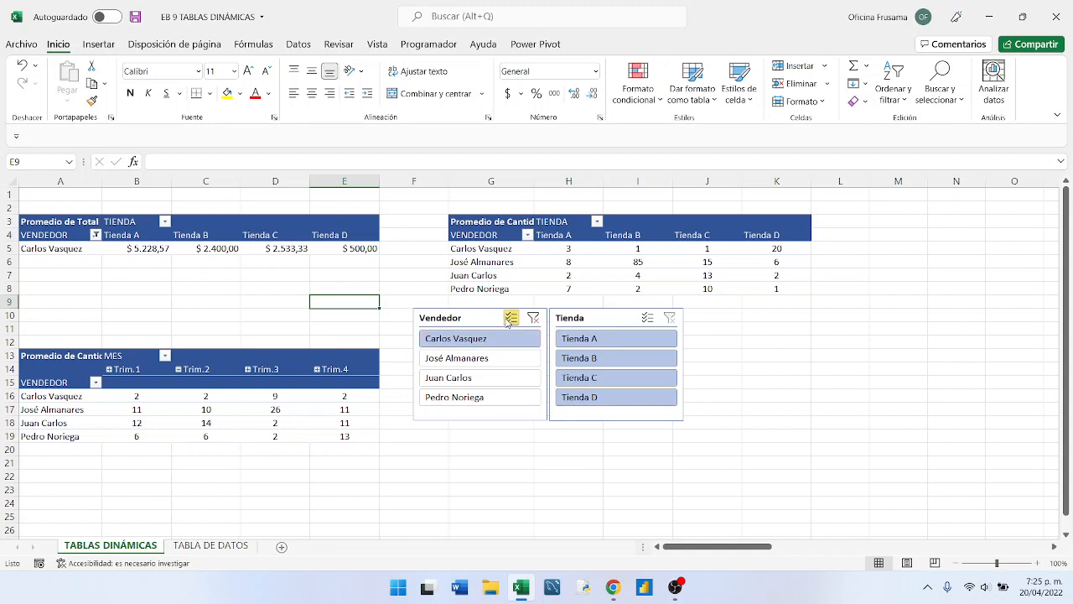
pyautogui.click(453, 360)
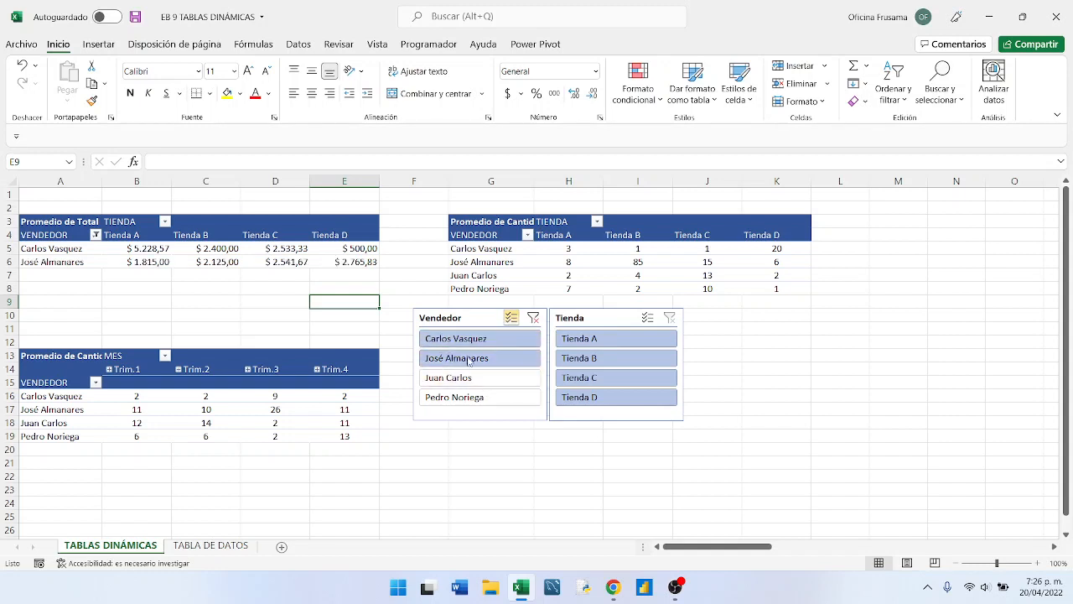
pyautogui.click(444, 380)
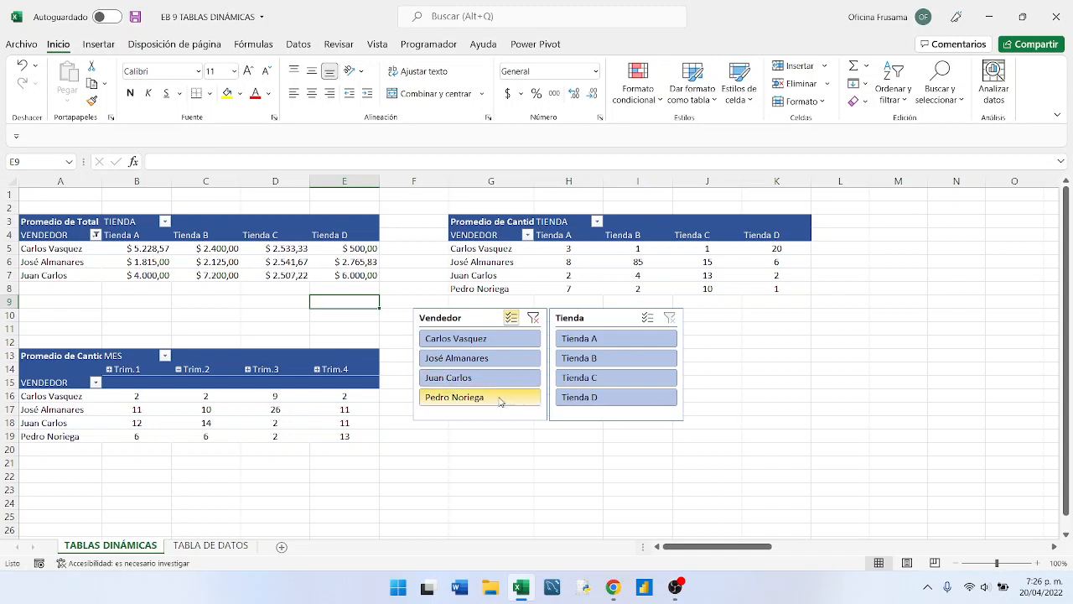
pyautogui.click(444, 399)
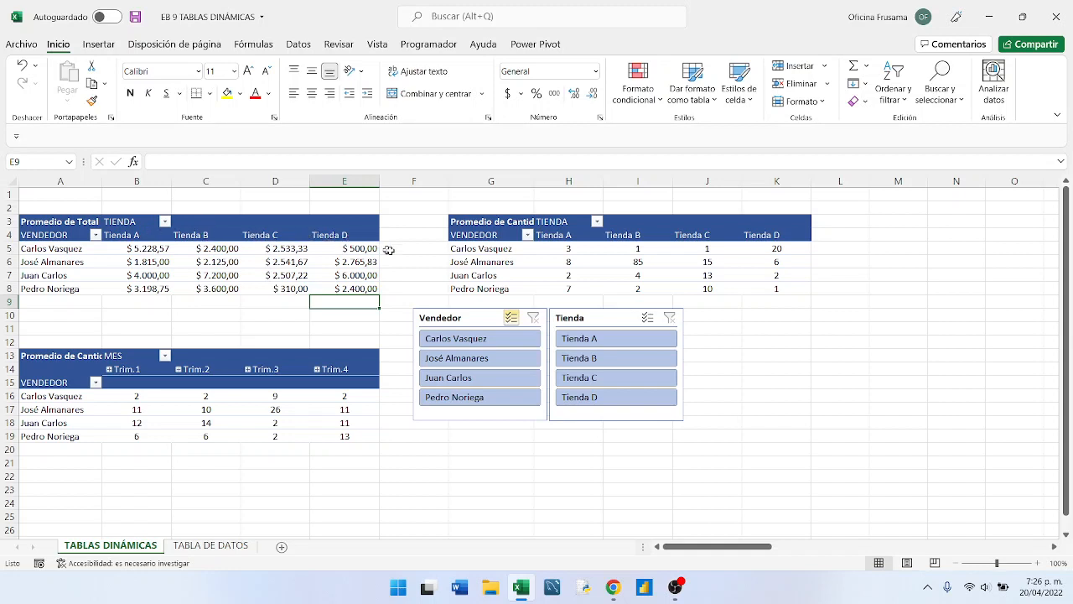
# - Filter the Promedio de Total pivot table by Tienda A, Tienda B, Tienda C and Tienda D in turn
pyautogui.click(598, 341)
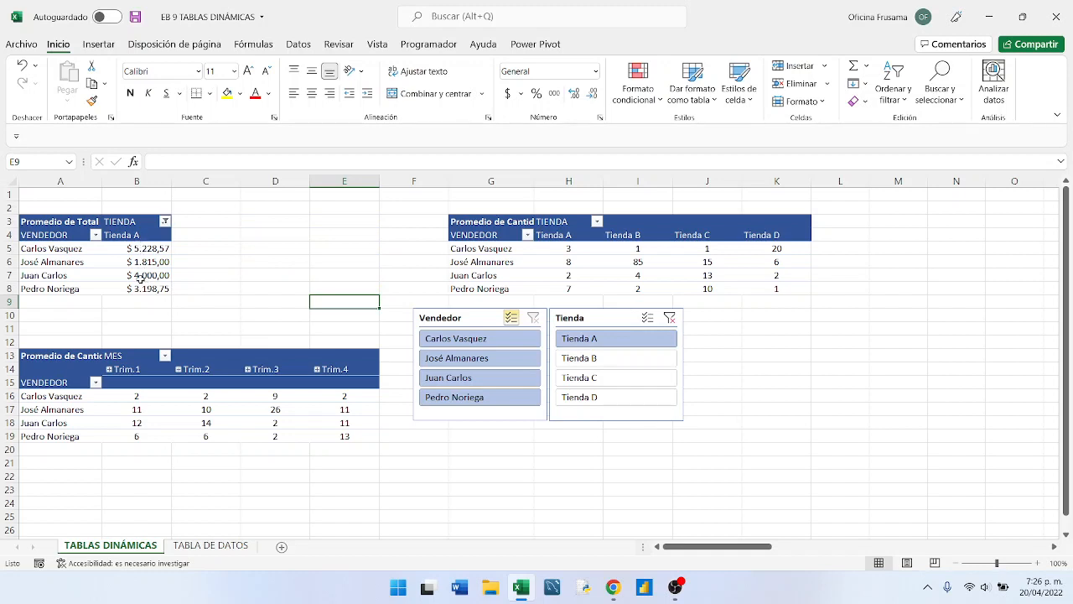
pyautogui.click(605, 361)
pyautogui.click(591, 381)
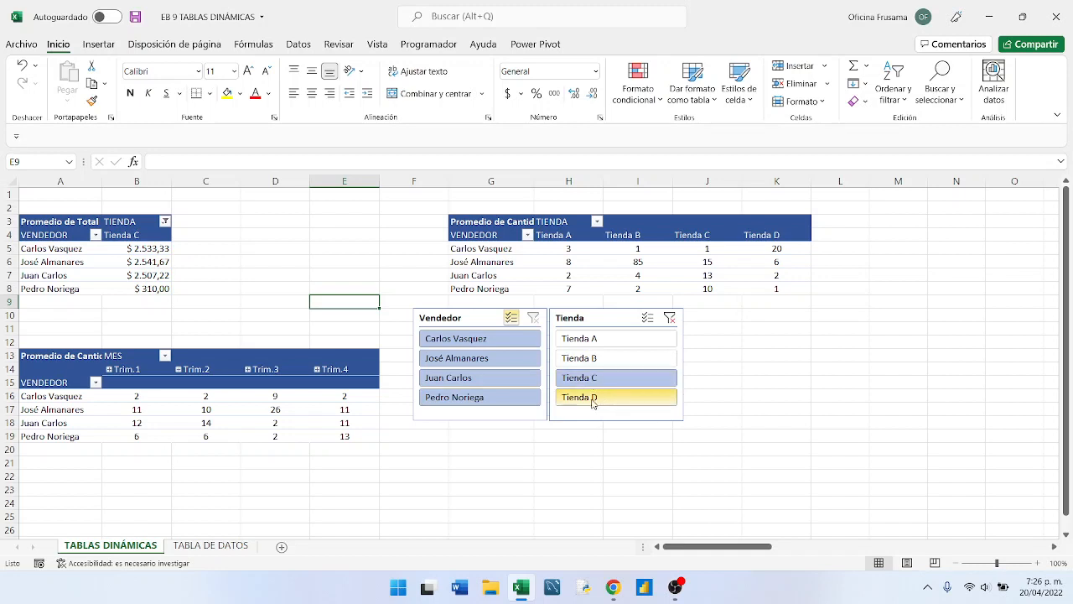
pyautogui.click(592, 403)
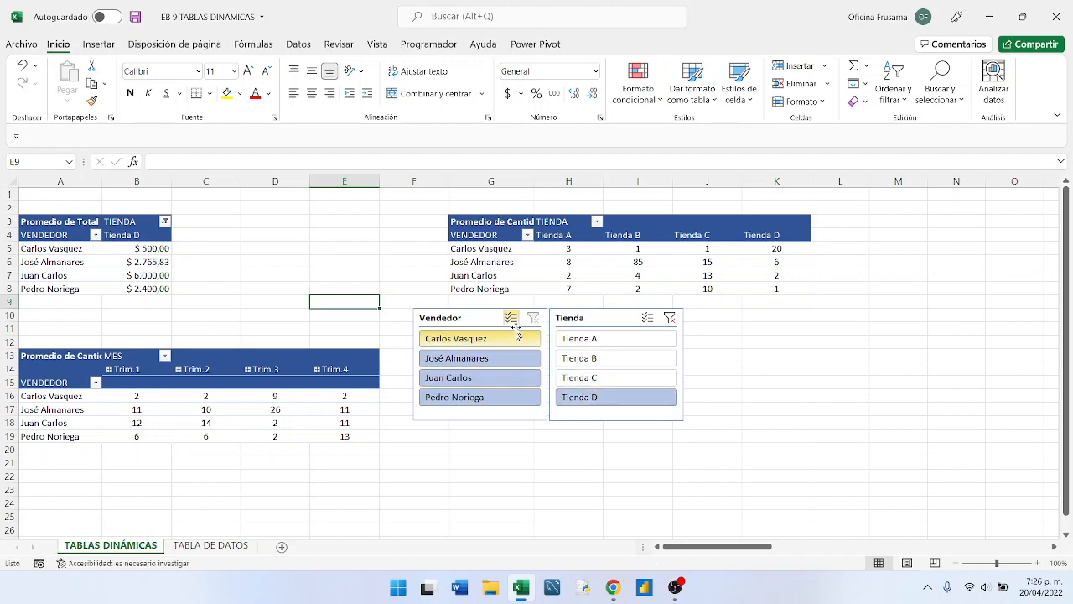
# - Turn off multi-select for Vendedor, filter to the second vendor, and switch between the other stores, ending on Tienda B
pyautogui.click(455, 360)
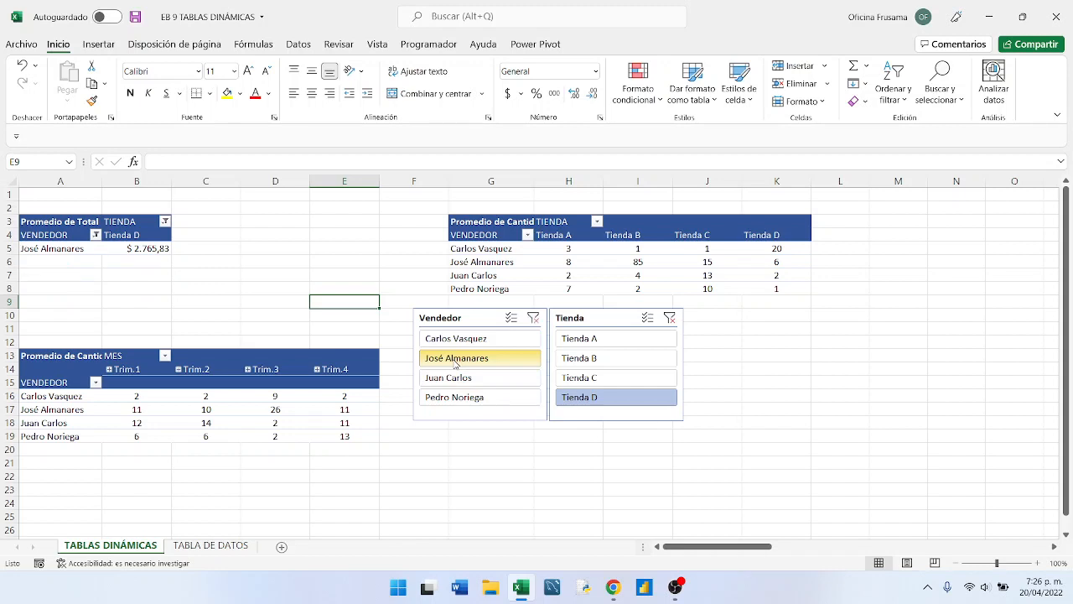
pyautogui.click(579, 379)
pyautogui.click(596, 360)
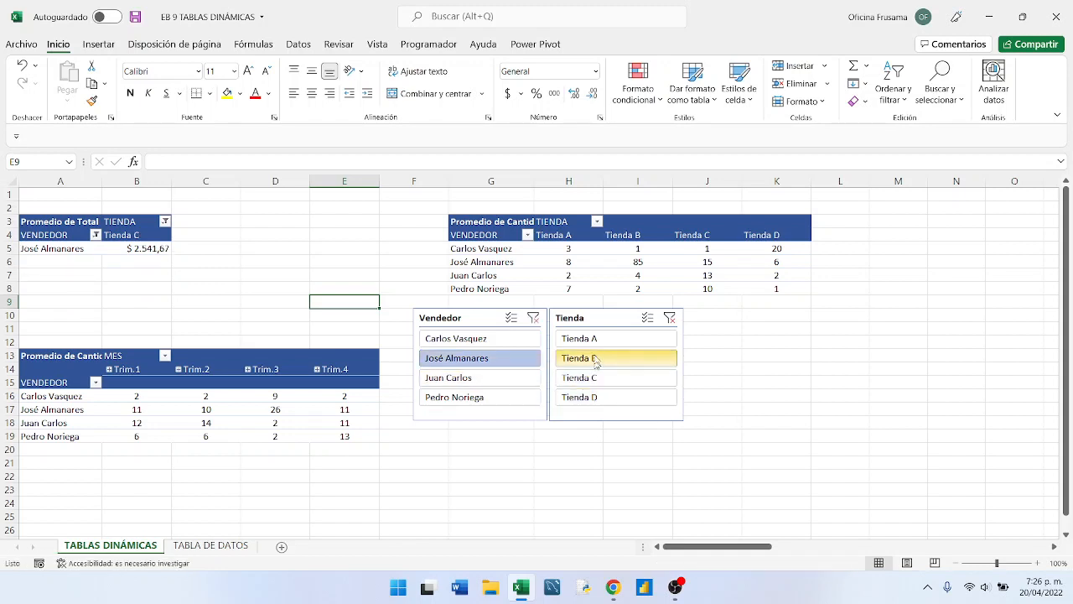
pyautogui.click(590, 338)
pyautogui.click(588, 363)
# - With Tienda B filtered, switch the Vendedor slicer to the third and fourth vendors and back to the second vendor
pyautogui.click(509, 379)
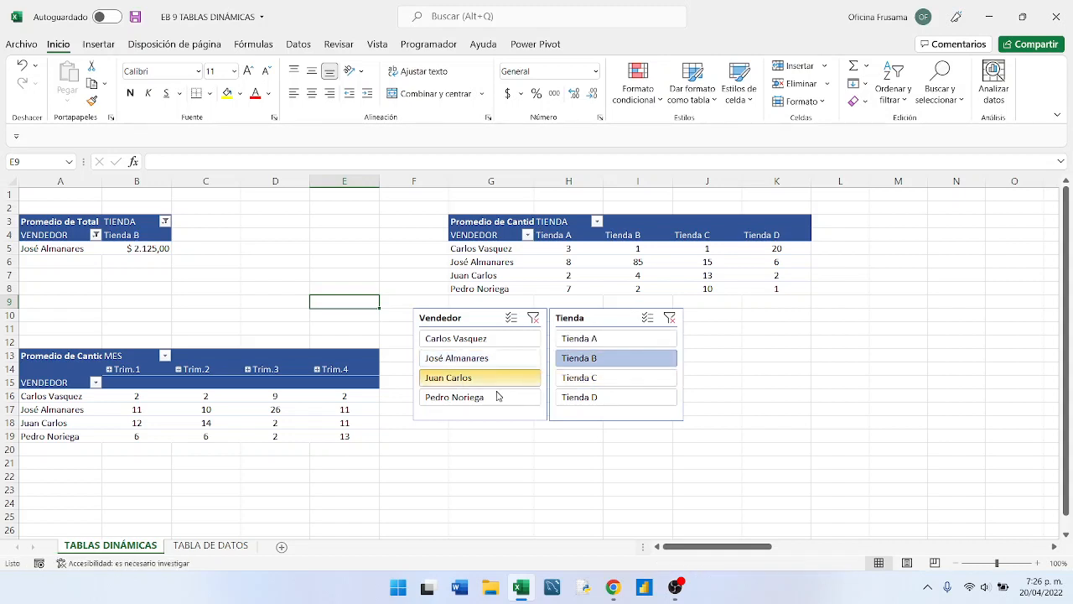
pyautogui.click(495, 397)
pyautogui.click(488, 377)
pyautogui.click(482, 362)
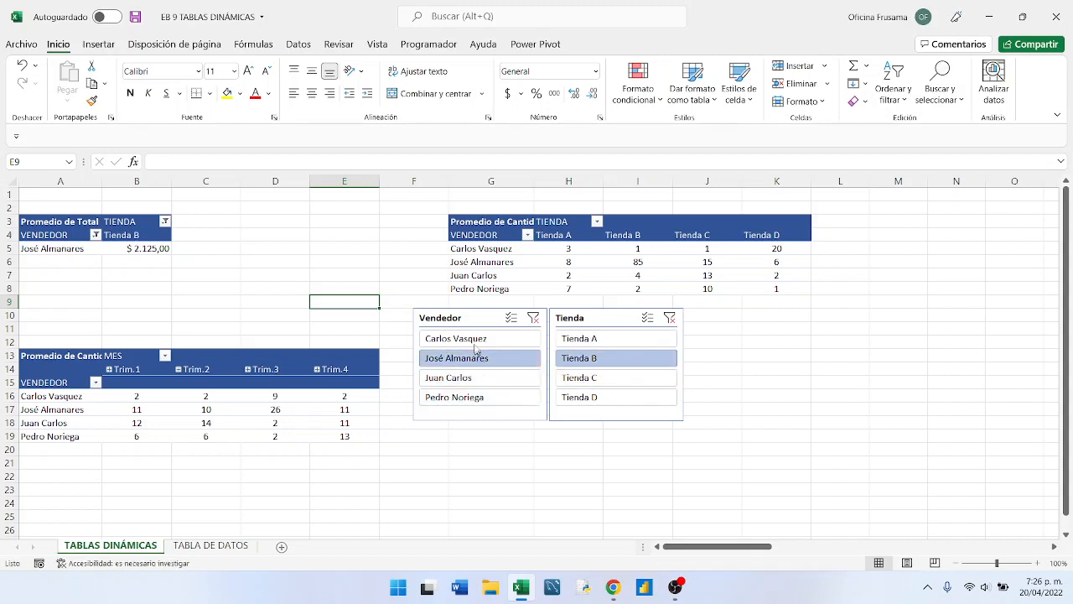
# - Filter to the first vendor, enable multi-select in the Vendedor slicer, and add the remaining three vendors
pyautogui.click(478, 340)
pyautogui.click(511, 317)
pyautogui.click(501, 356)
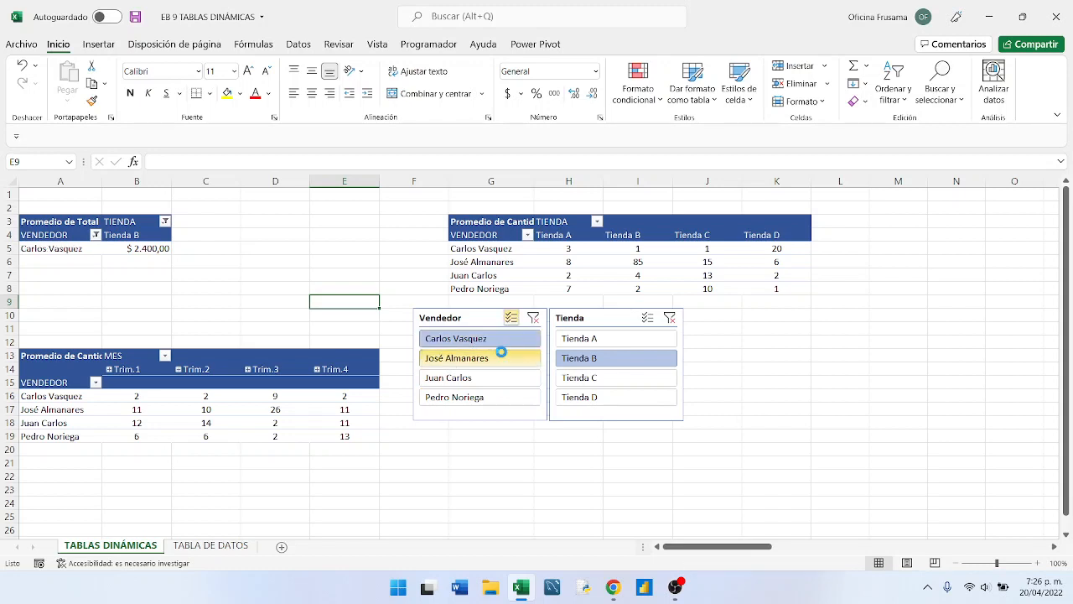
pyautogui.click(495, 379)
pyautogui.click(488, 398)
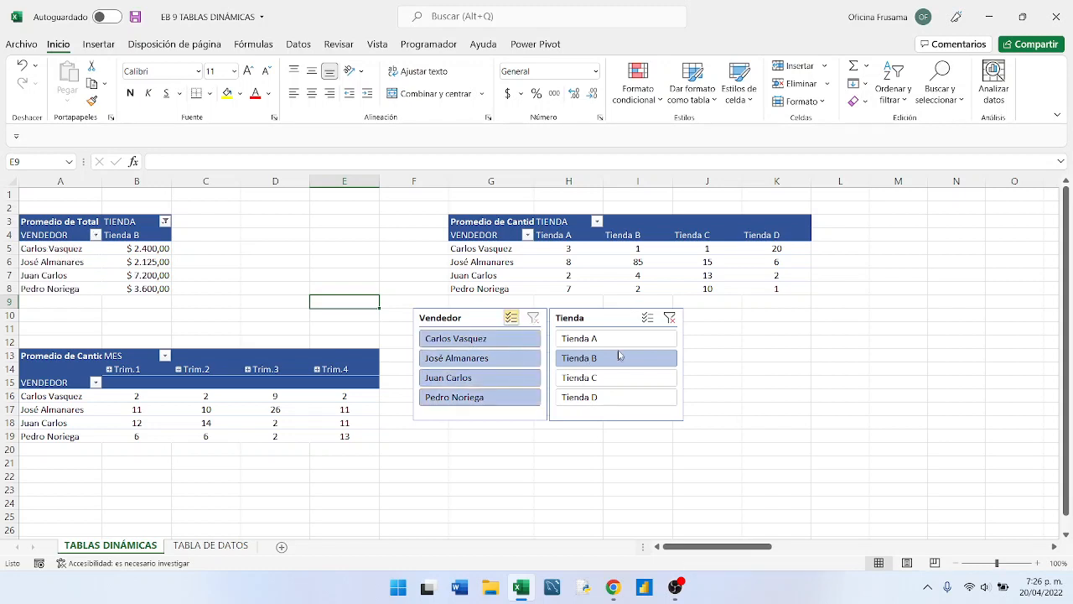
# - Enable multi-select in the Tienda slicer and add Tienda A, Tienda C and Tienda D to Tienda B
pyautogui.click(617, 338)
pyautogui.click(608, 377)
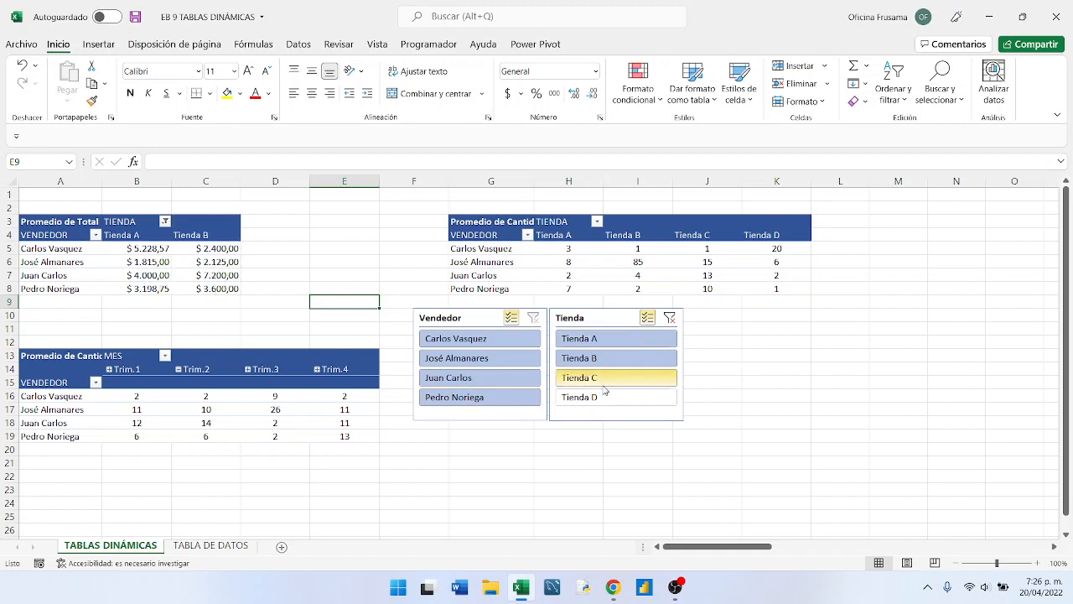
pyautogui.click(596, 397)
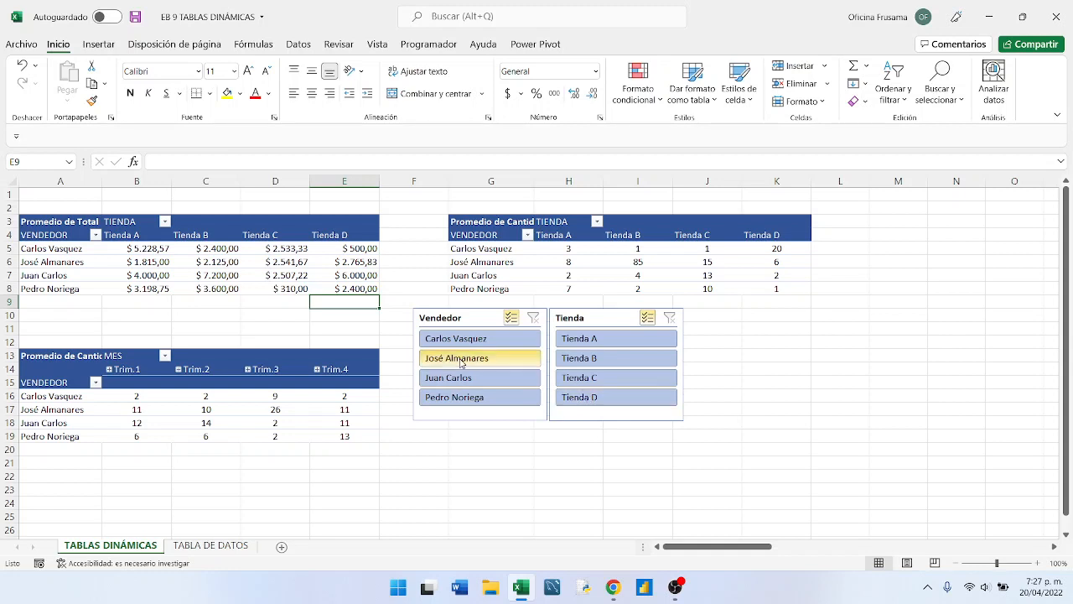
# - Examine individual values by vendor and store in the Promedio de Total and Promedio de Cantidad pivot tables
pyautogui.moveTo(191, 256)
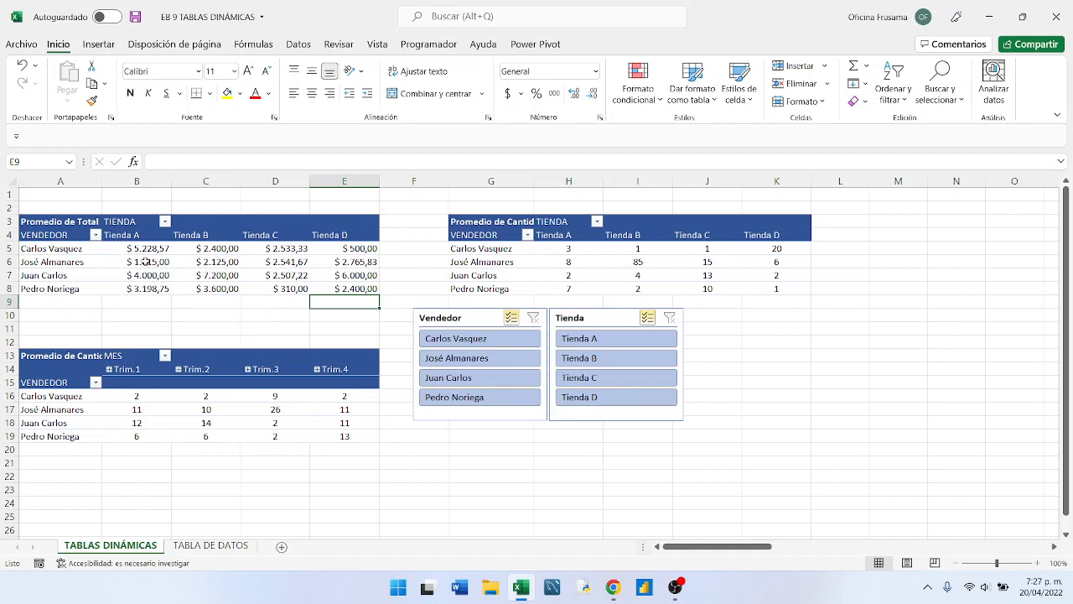
pyautogui.moveTo(147, 263)
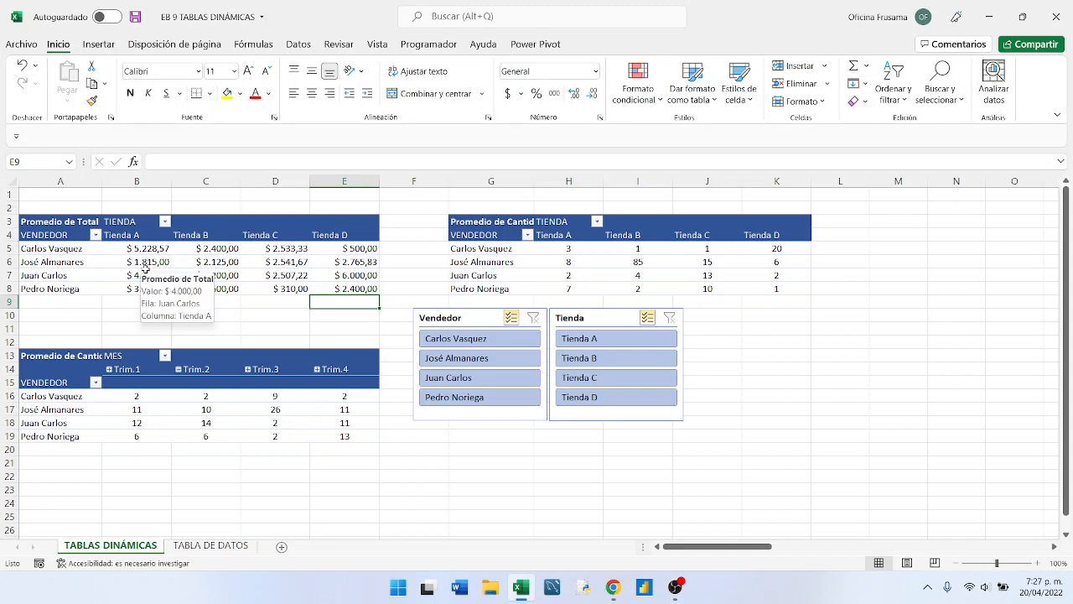
pyautogui.moveTo(120, 250)
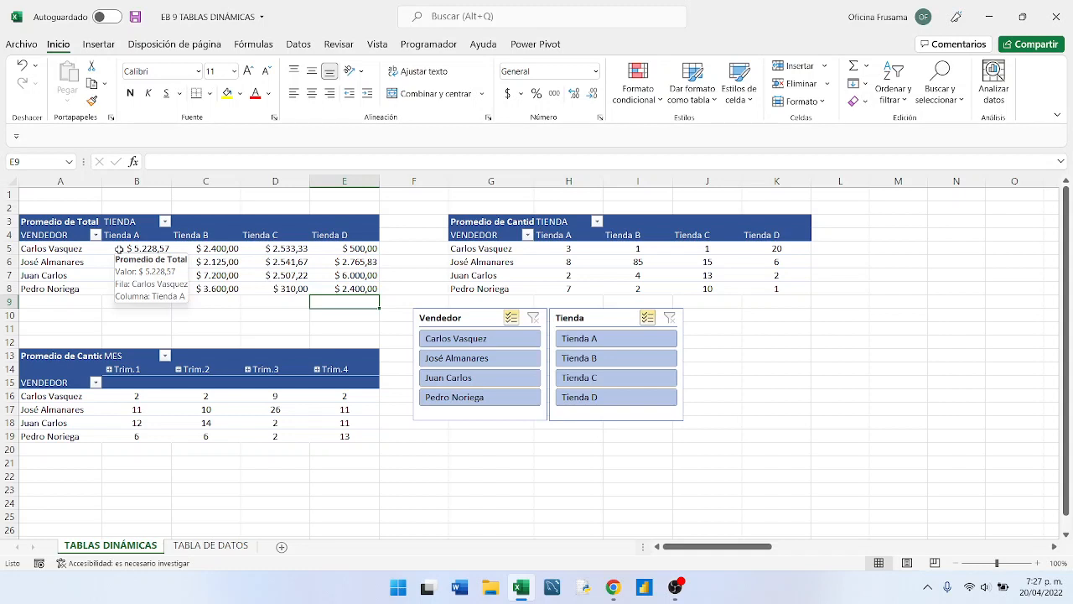
pyautogui.click(597, 251)
pyautogui.click(642, 249)
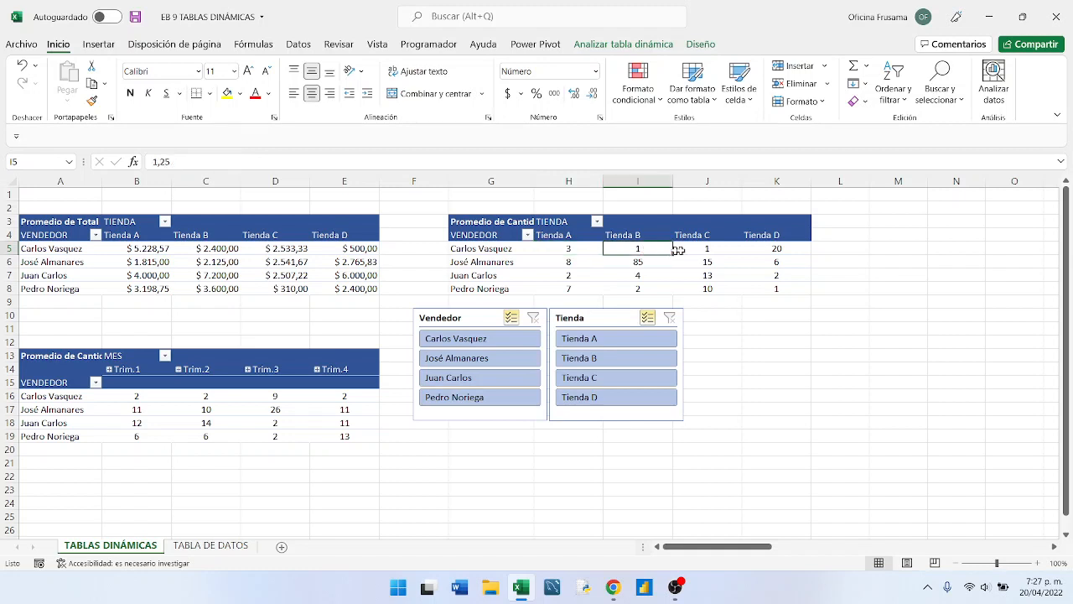
pyautogui.click(700, 251)
pyautogui.click(713, 276)
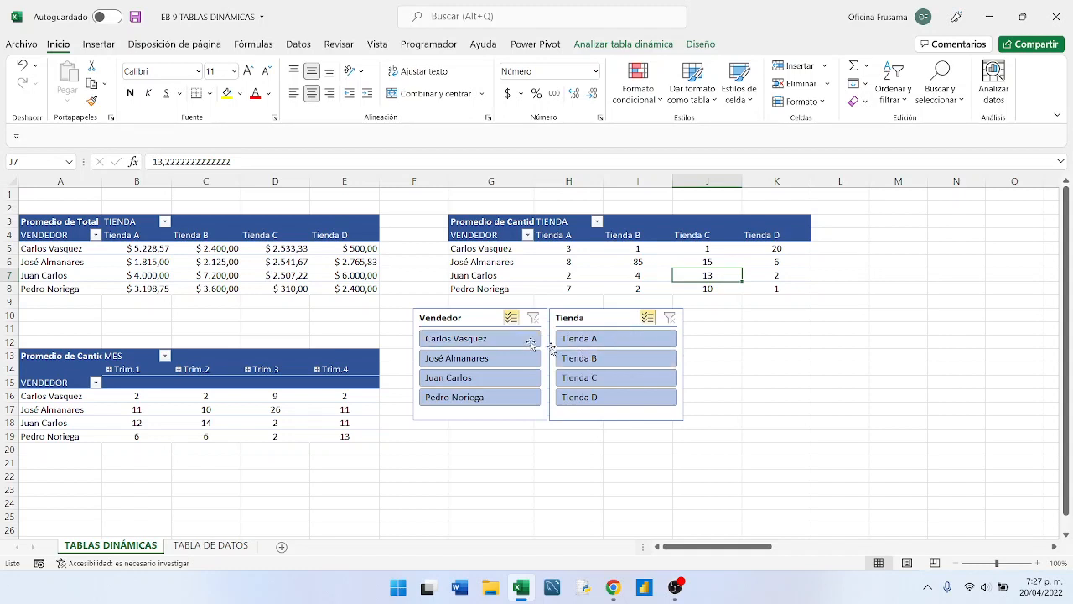
# - Move the Vendedor and Tienda slicers down to start at about row 12, keeping them side by side
pyautogui.moveTo(489, 323); pyautogui.dragTo(481, 347)
pyautogui.click(596, 316)
pyautogui.moveTo(596, 317); pyautogui.dragTo(587, 344)
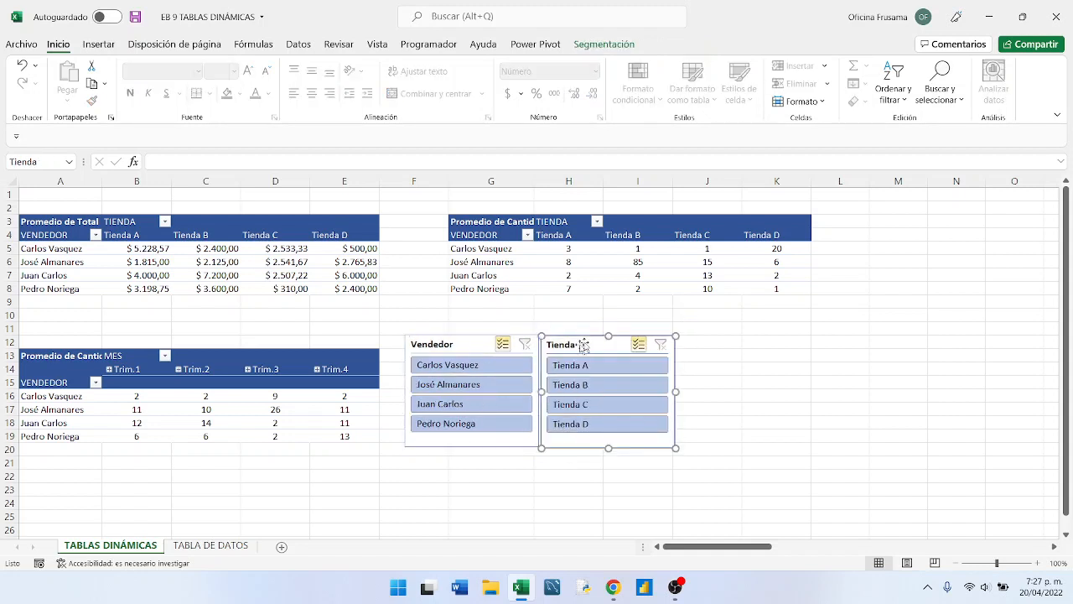
pyautogui.click(471, 349)
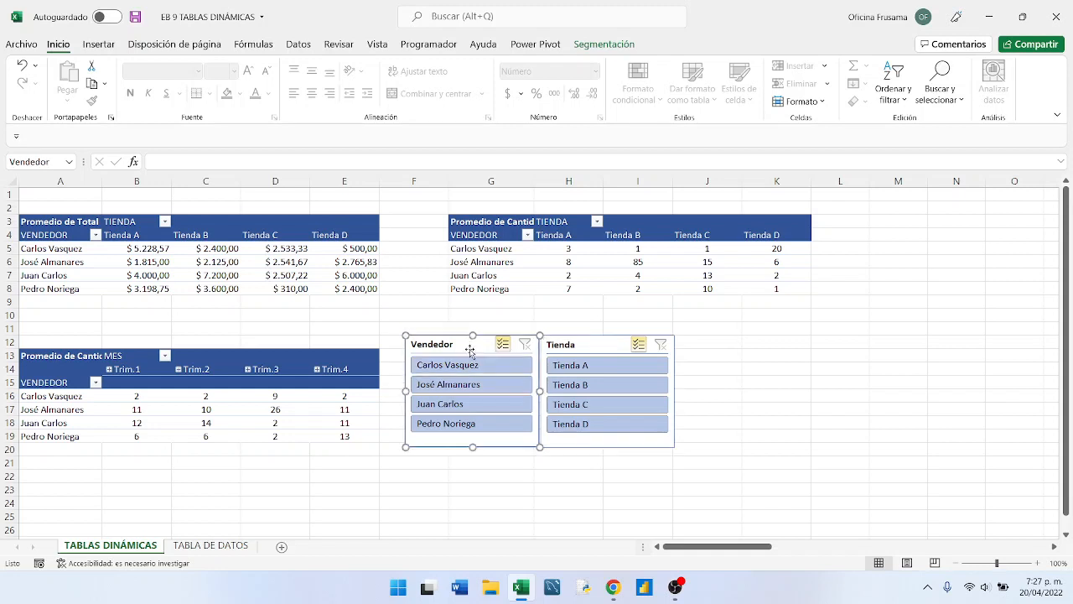
pyautogui.moveTo(557, 352); pyautogui.dragTo(558, 353)
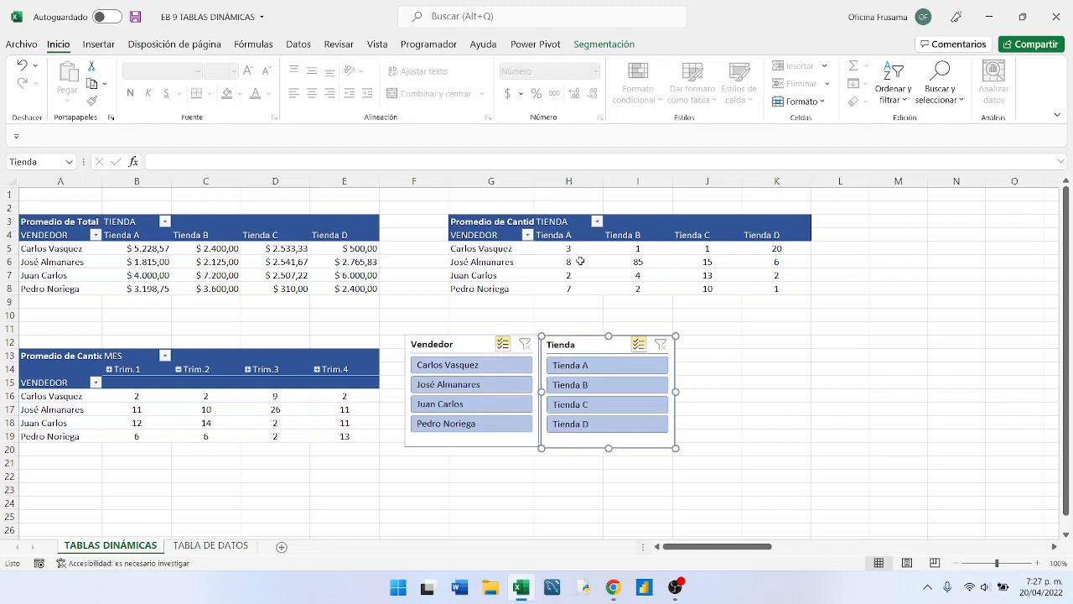
pyautogui.click(633, 247)
pyautogui.click(654, 226)
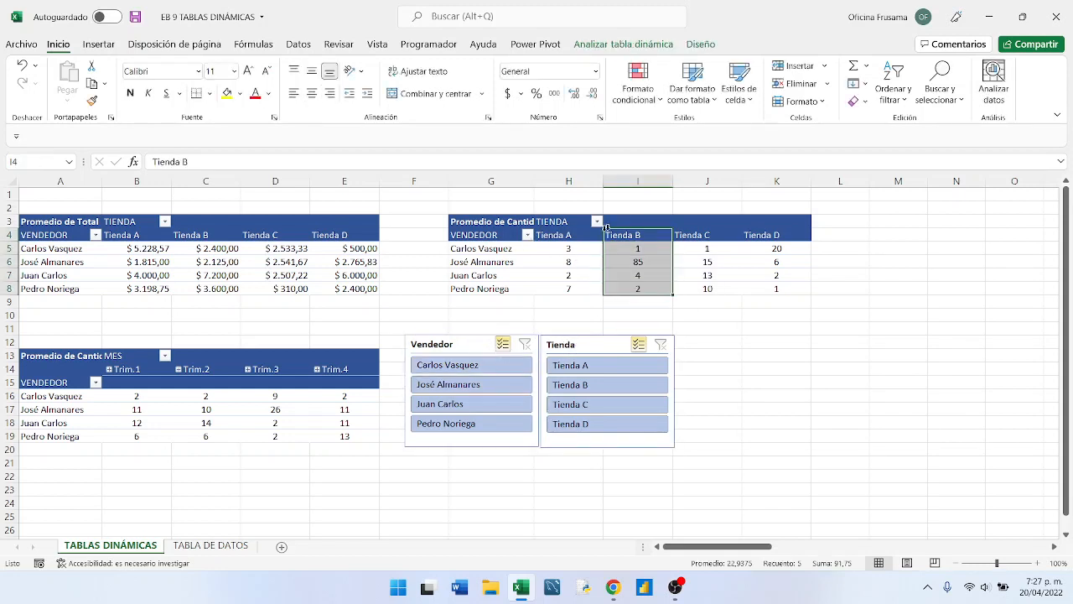
pyautogui.click(545, 235)
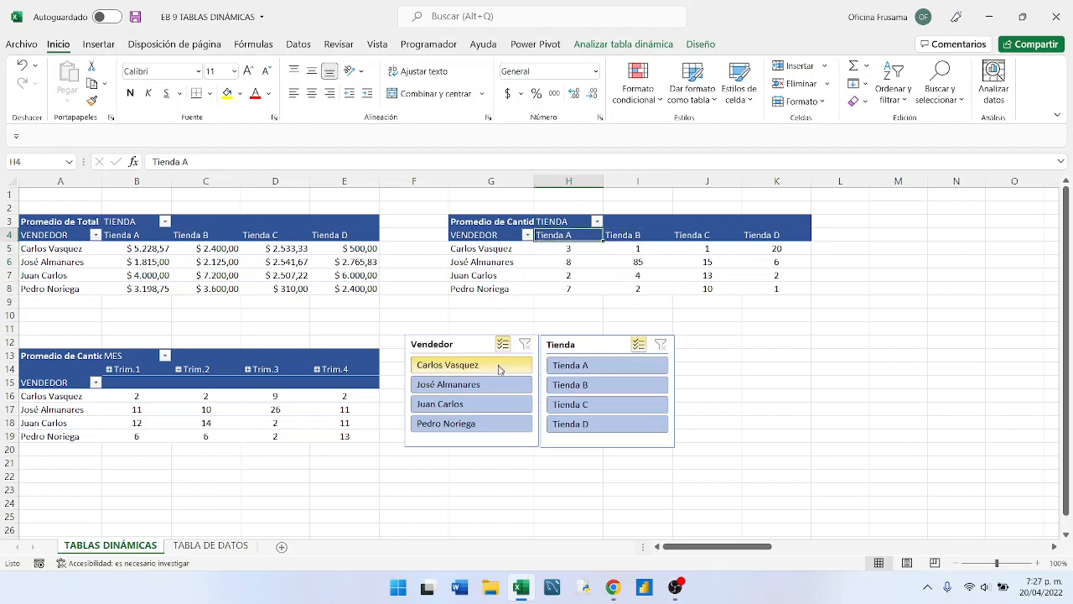
pyautogui.click(461, 351)
pyautogui.click(582, 353)
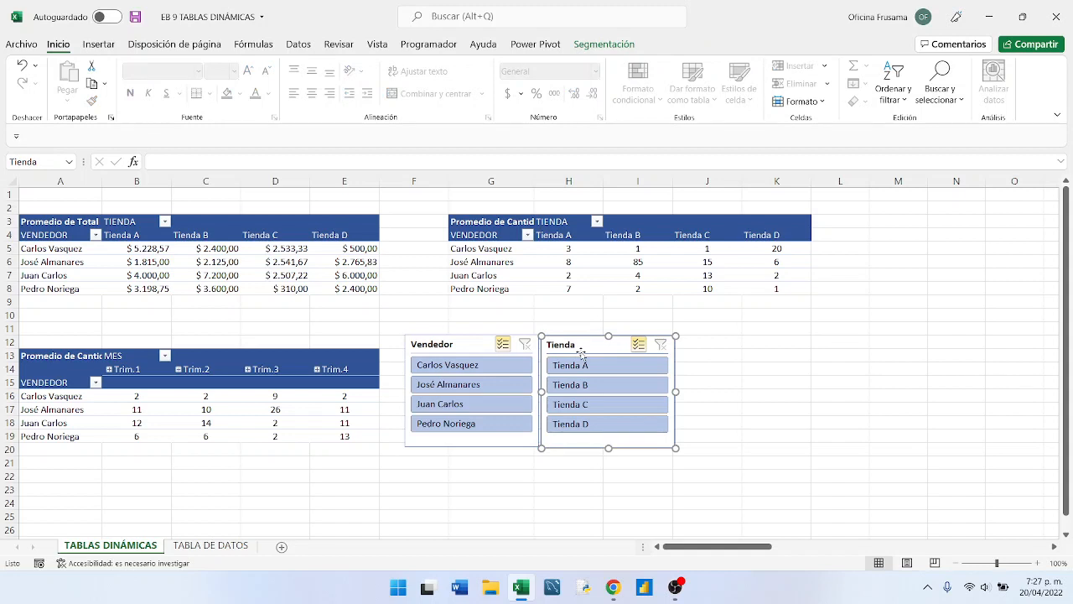
pyautogui.click(474, 349)
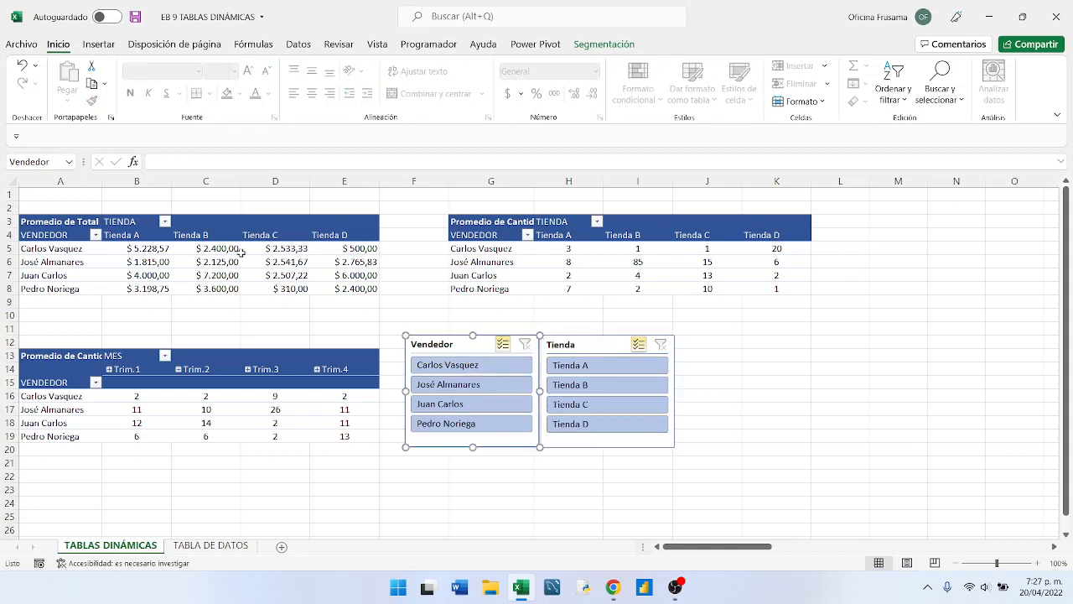
pyautogui.moveTo(197, 265)
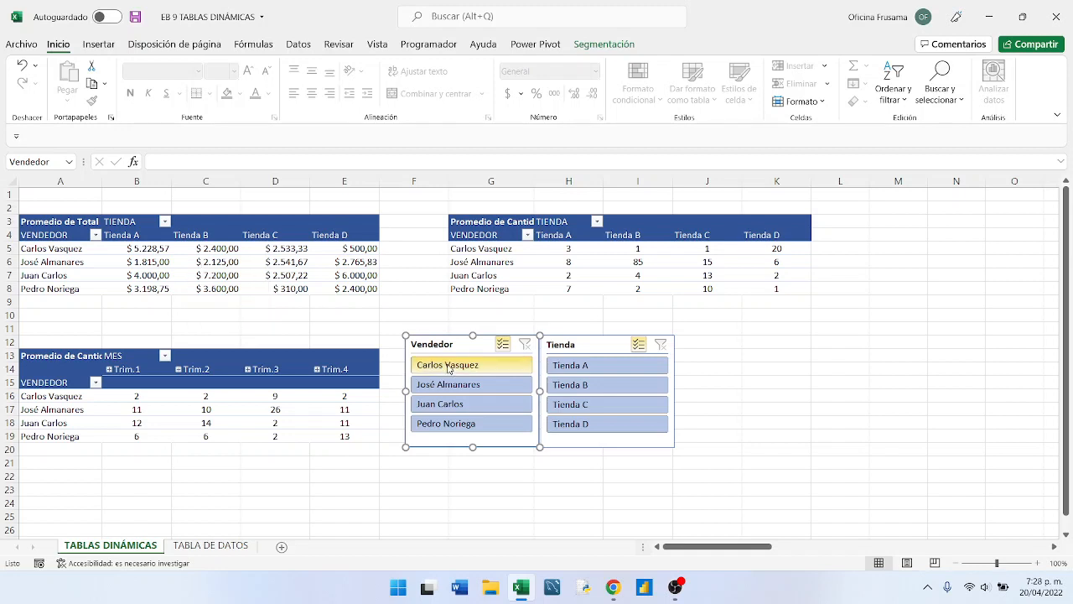
pyautogui.click(587, 352)
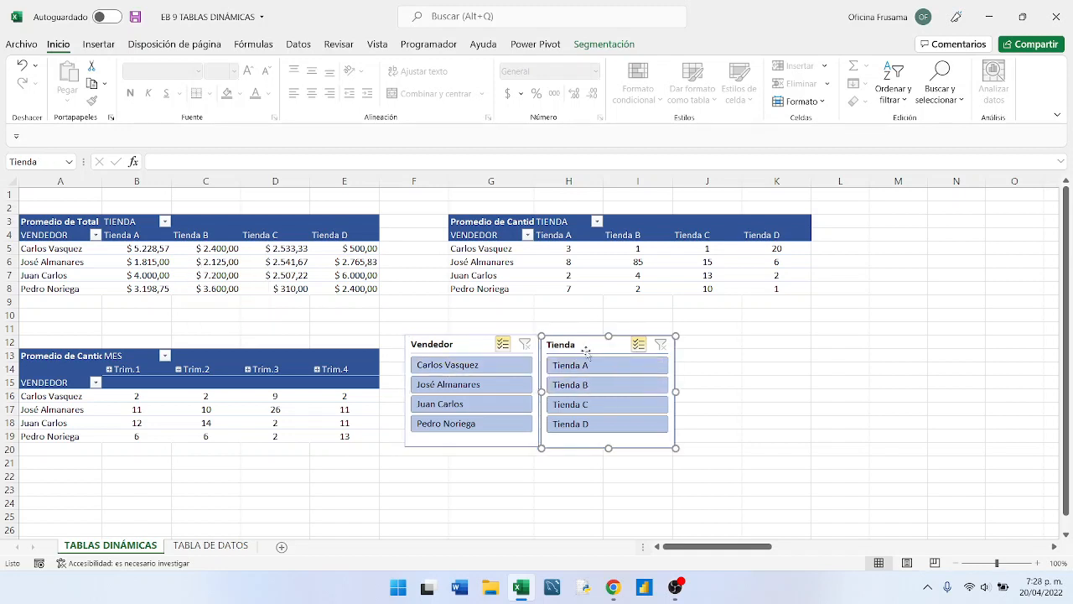
pyautogui.click(471, 345)
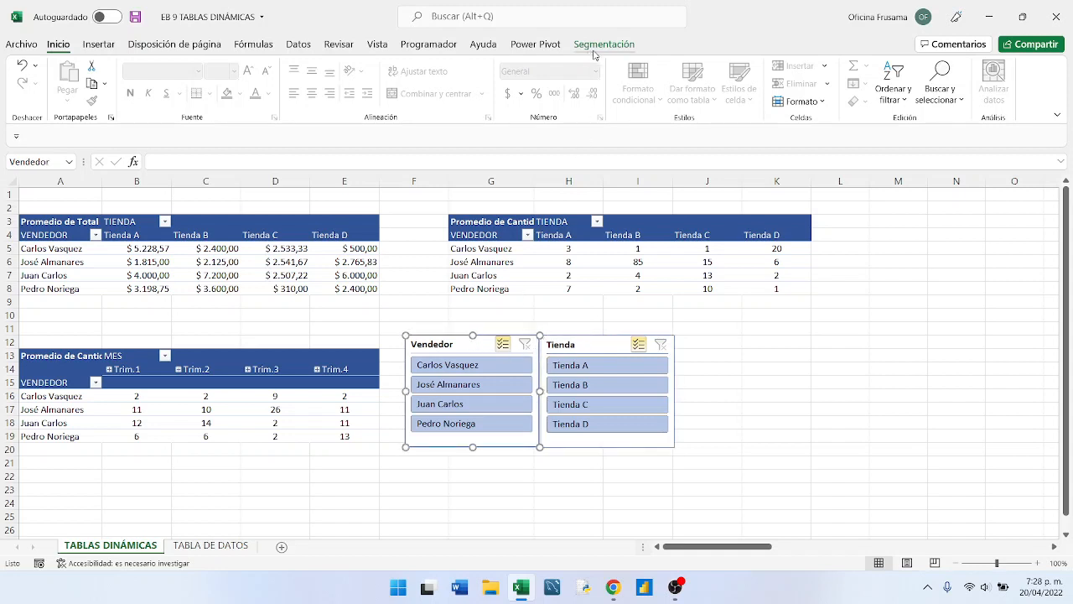
# - Connect the Vendedor slicer to the VEND_CANT and VEND_MES pivot tables in addition to VEND_TIENDA
pyautogui.click(866, 241)
pyautogui.click(876, 237)
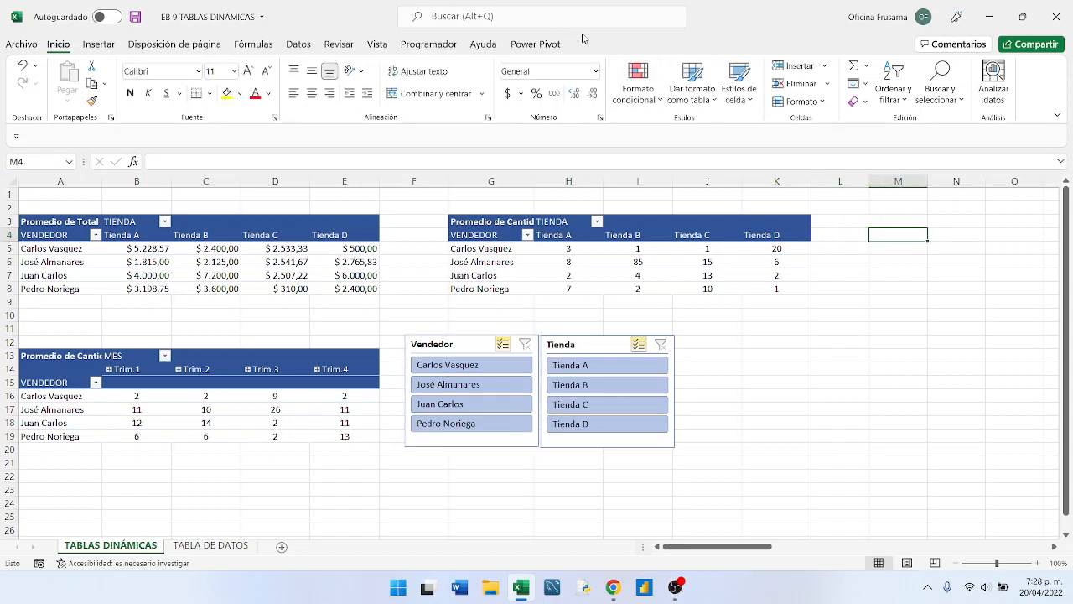
pyautogui.click(485, 336)
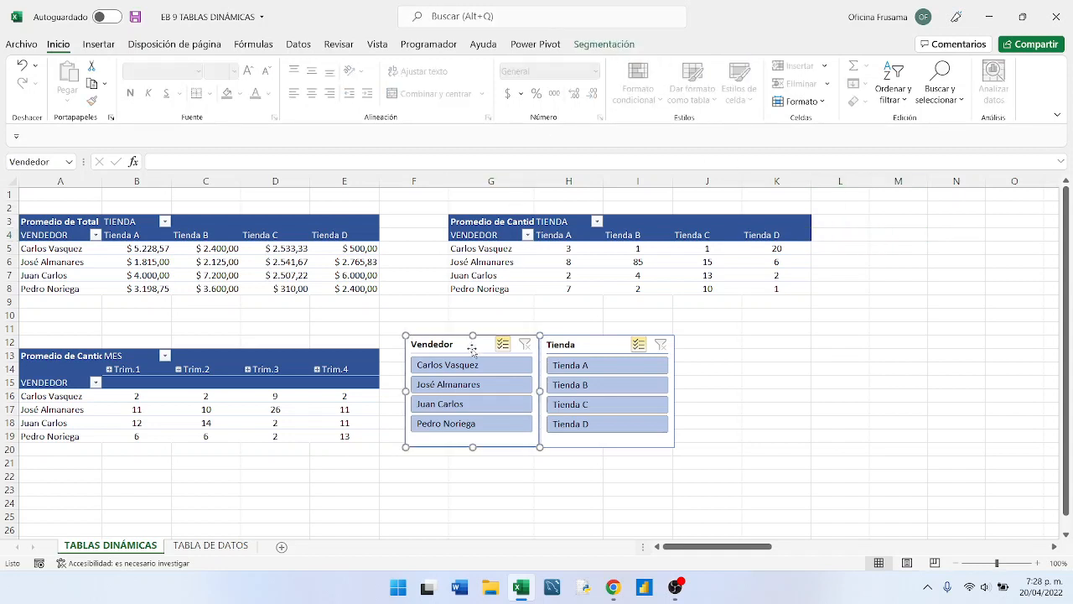
pyautogui.click(601, 44)
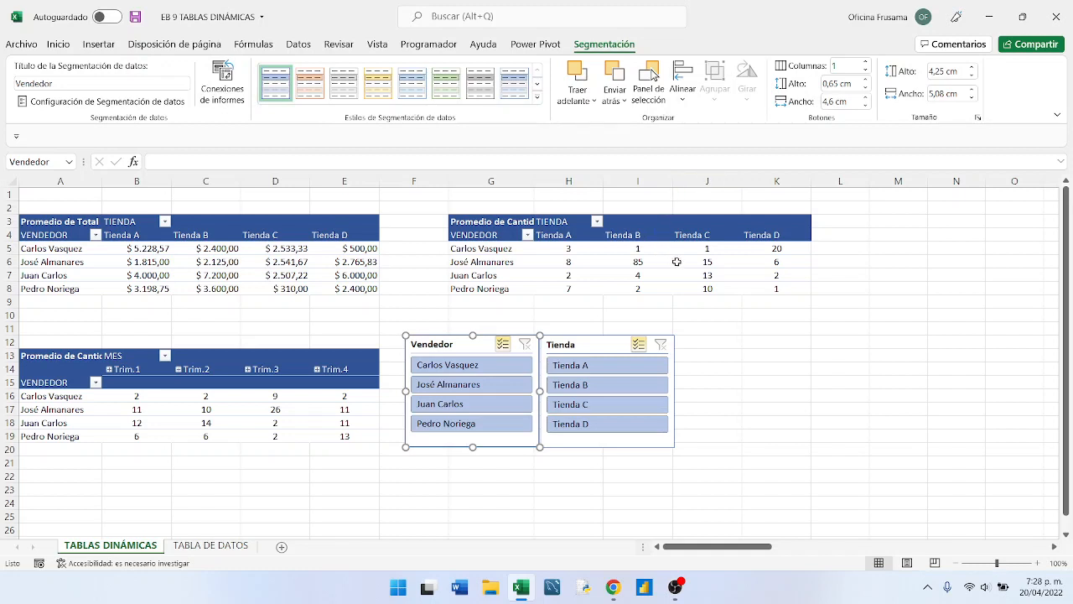
pyautogui.rightClick(477, 347)
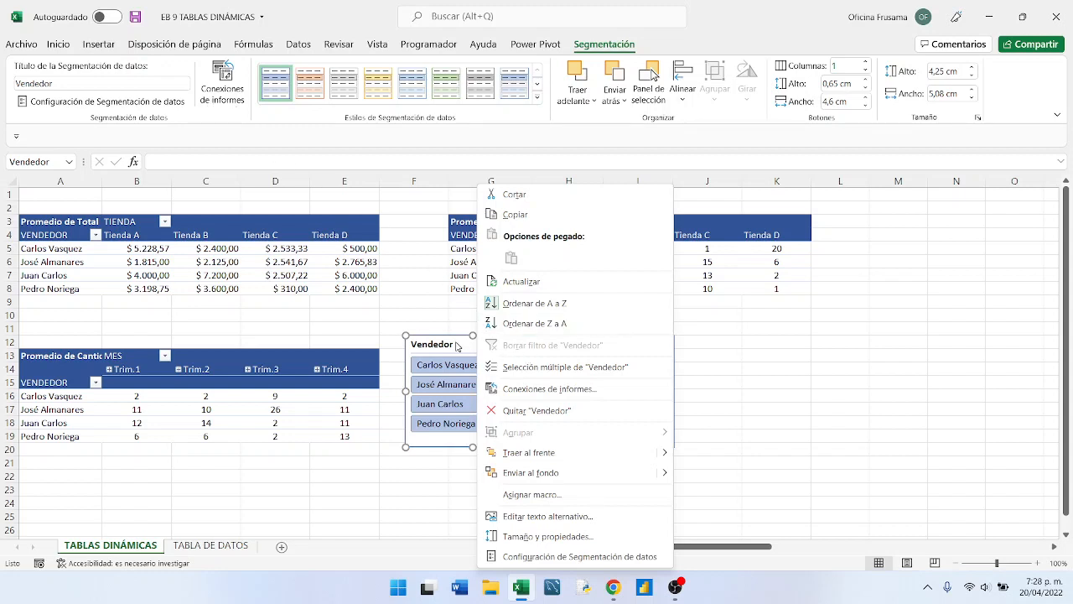
pyautogui.click(512, 391)
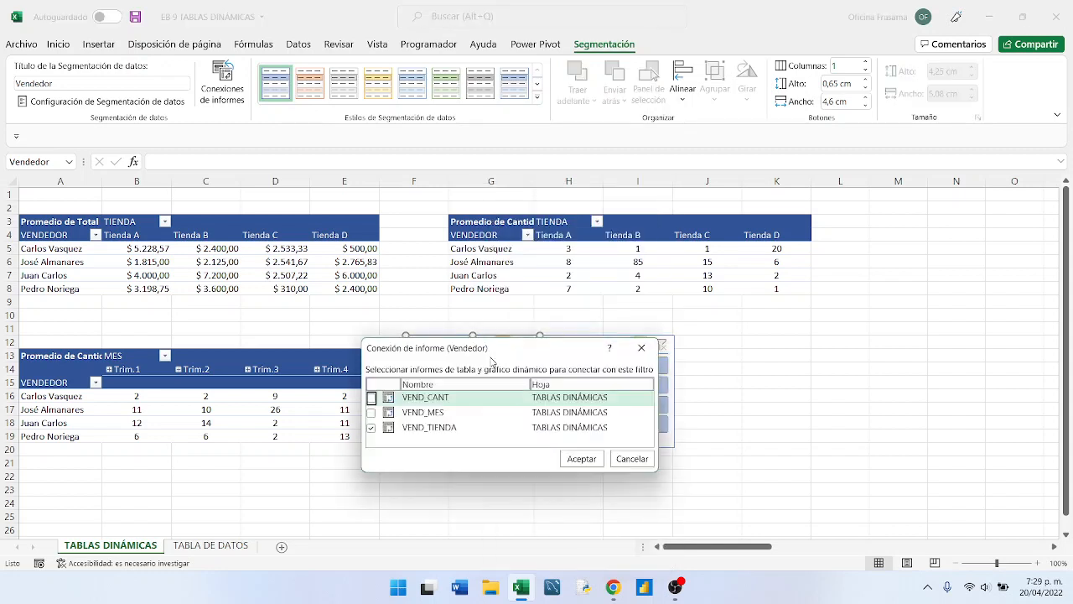
pyautogui.moveTo(494, 349); pyautogui.dragTo(804, 316)
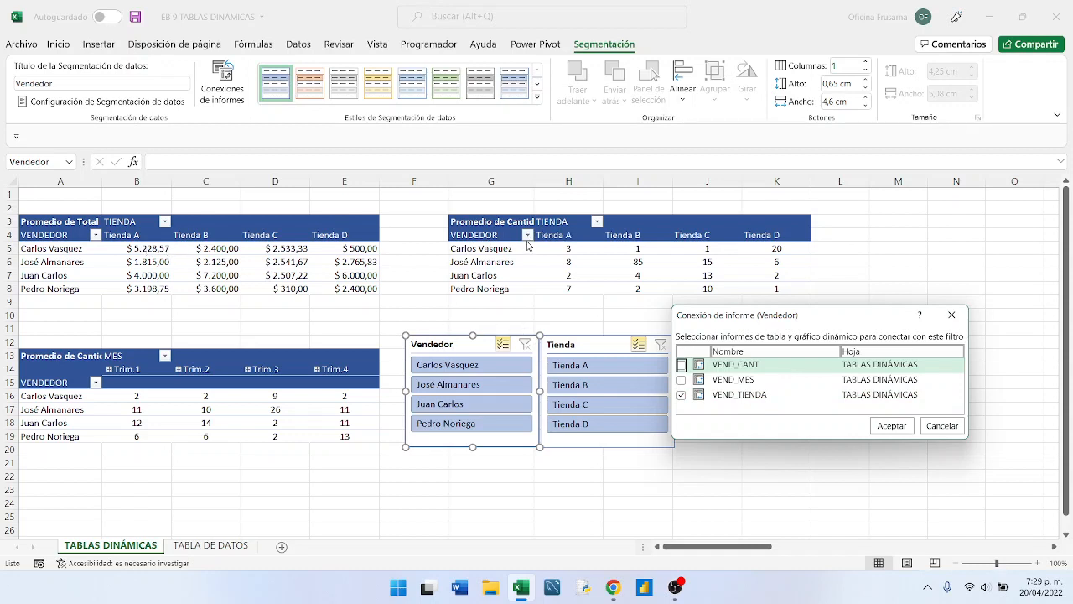
pyautogui.click(684, 383)
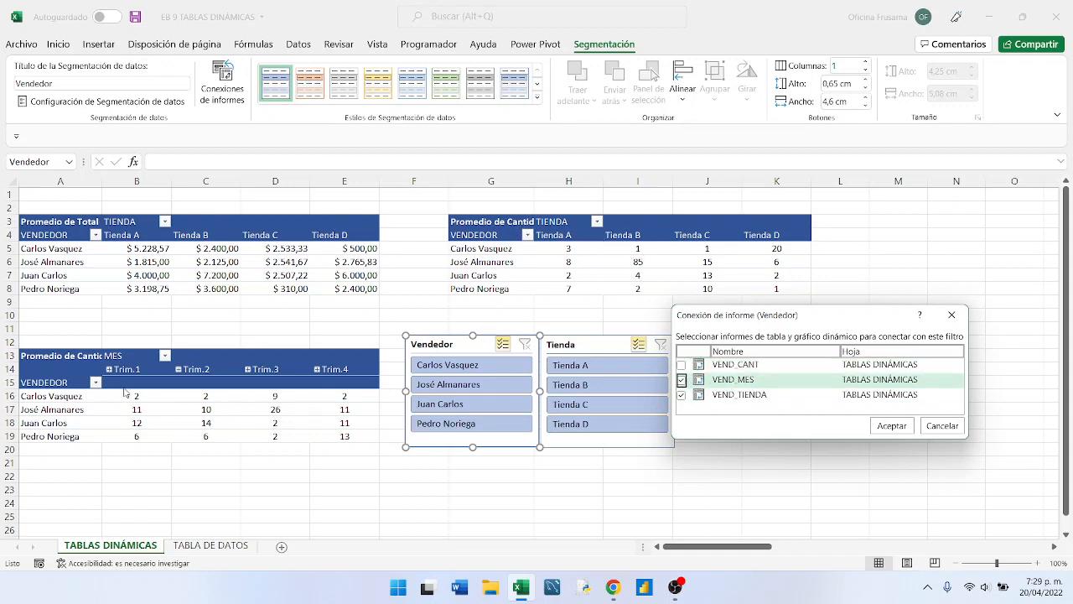
pyautogui.click(682, 365)
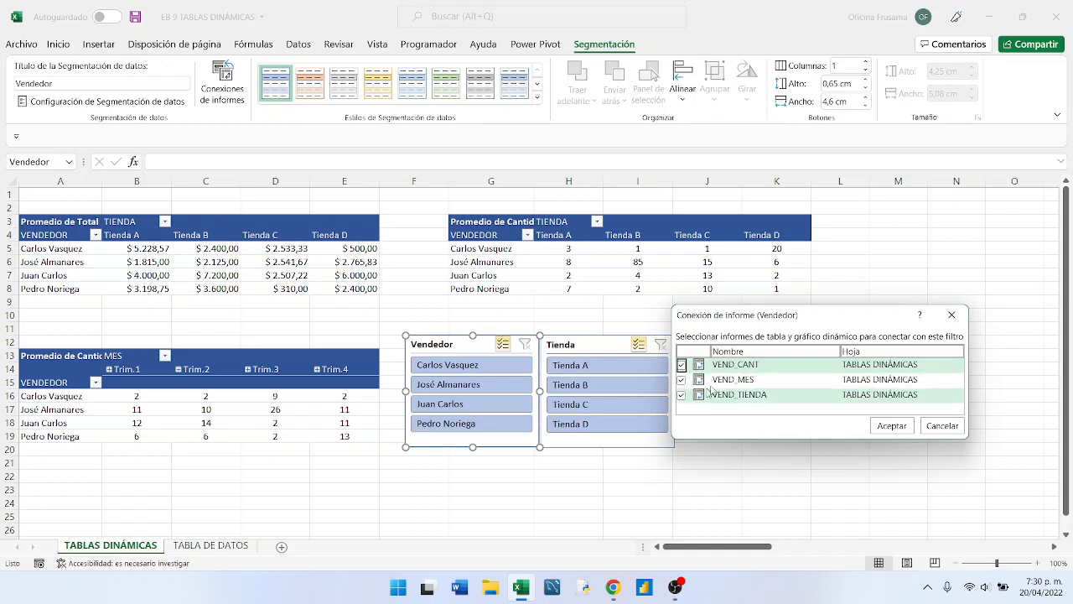
pyautogui.click(890, 426)
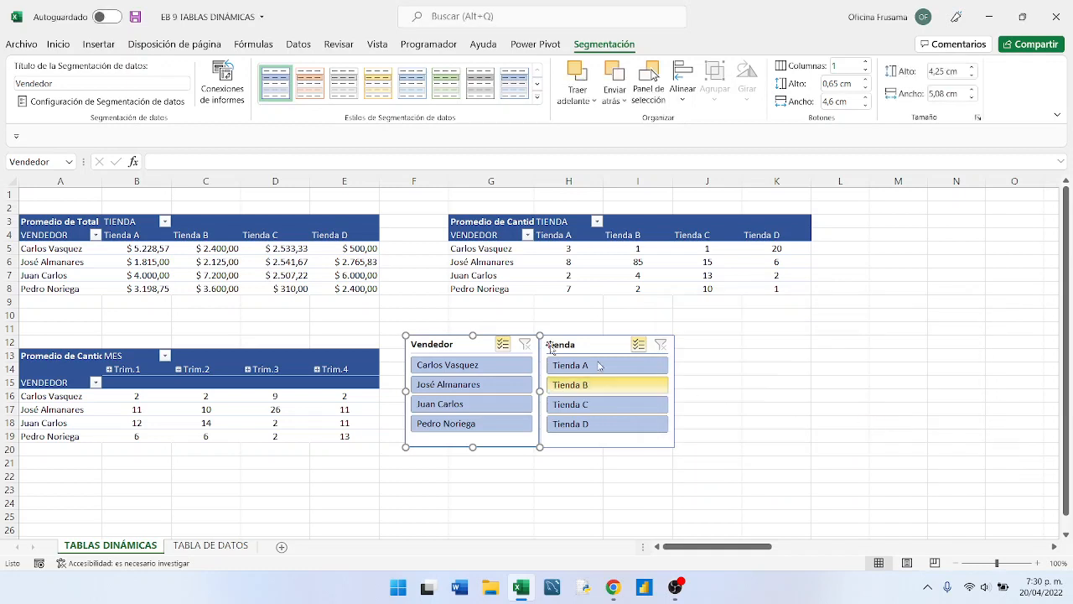
# - Test the Vendedor slicer by excluding the first three vendors one by one and adding all three back
pyautogui.click(453, 316)
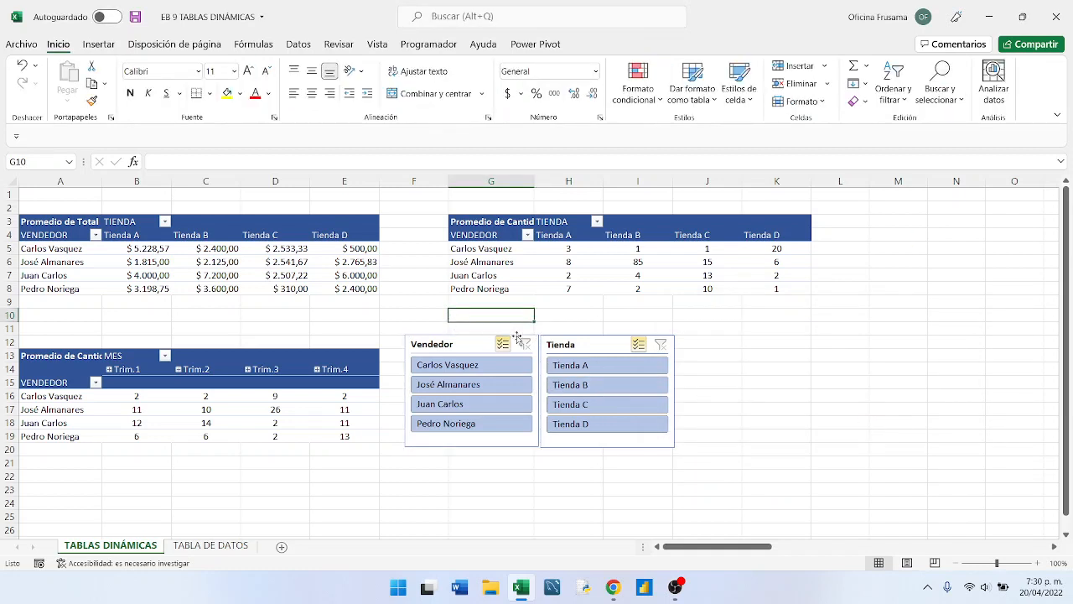
pyautogui.click(433, 373)
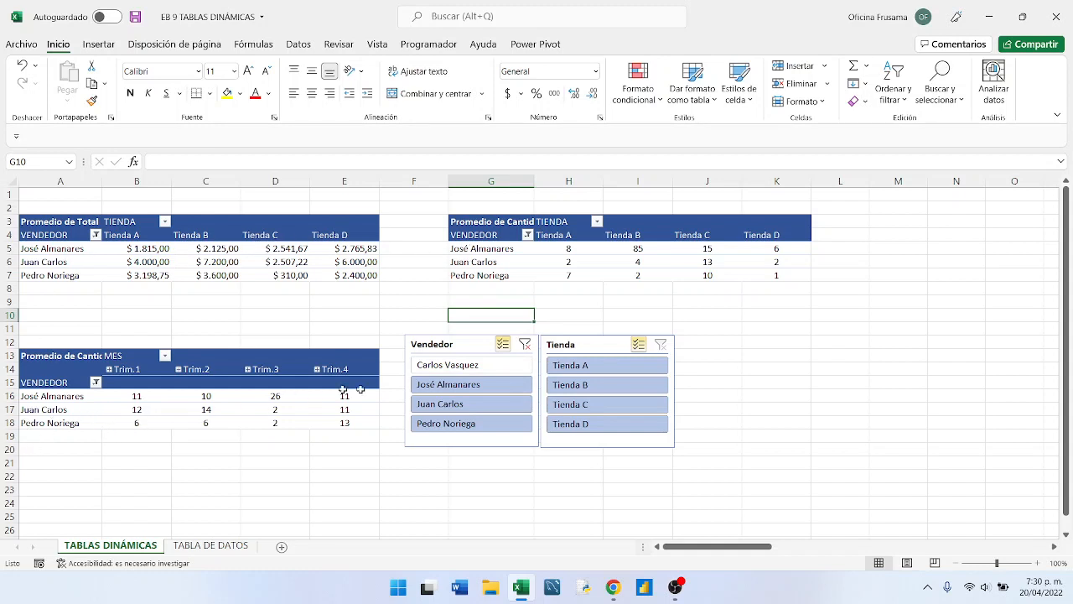
pyautogui.click(436, 388)
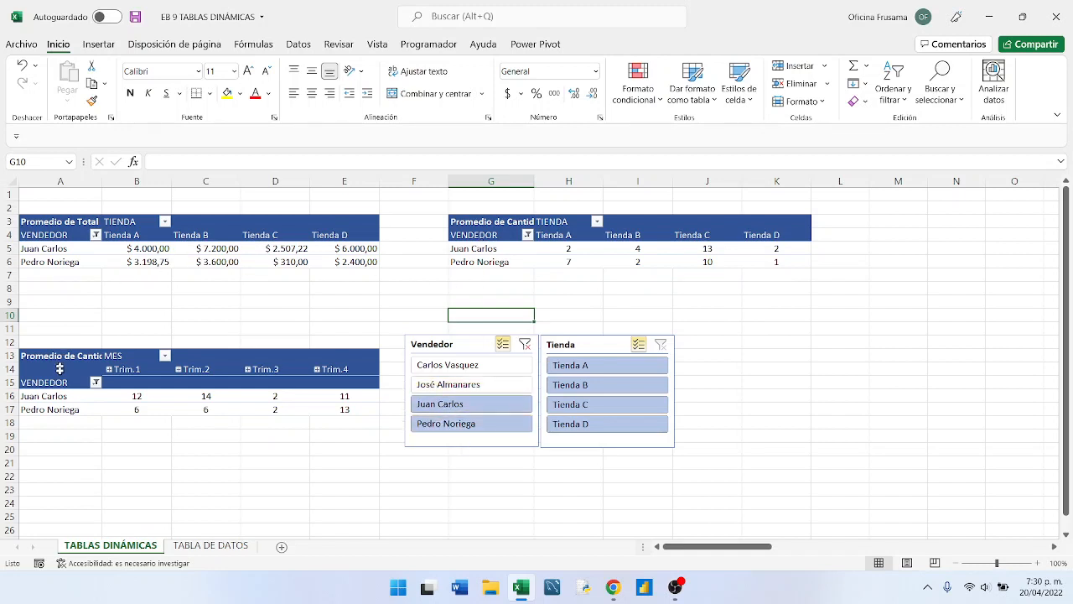
pyautogui.click(434, 406)
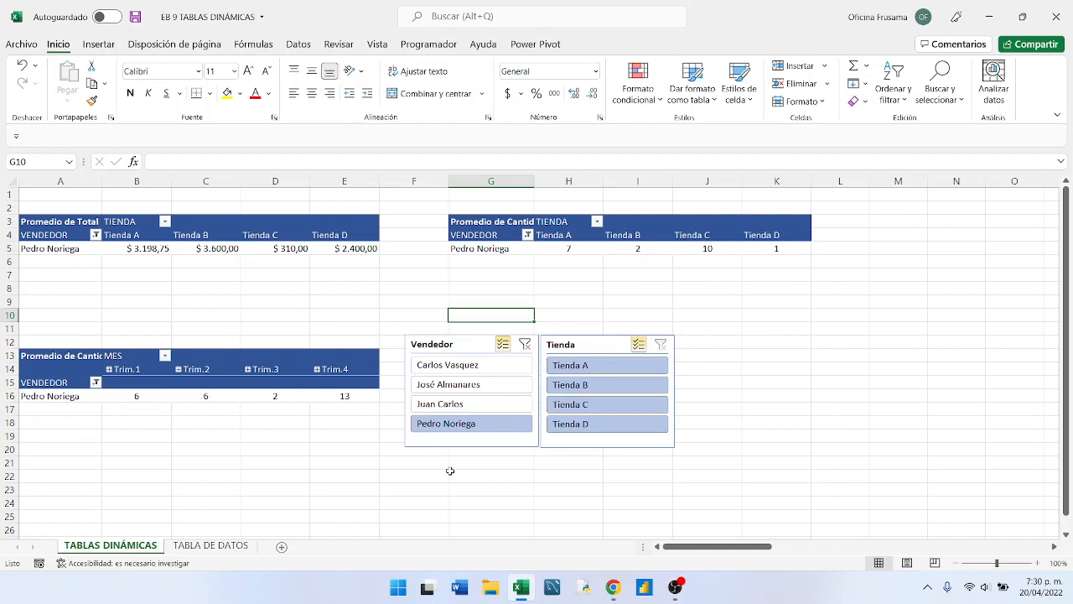
pyautogui.click(434, 401)
pyautogui.click(434, 384)
pyautogui.click(434, 364)
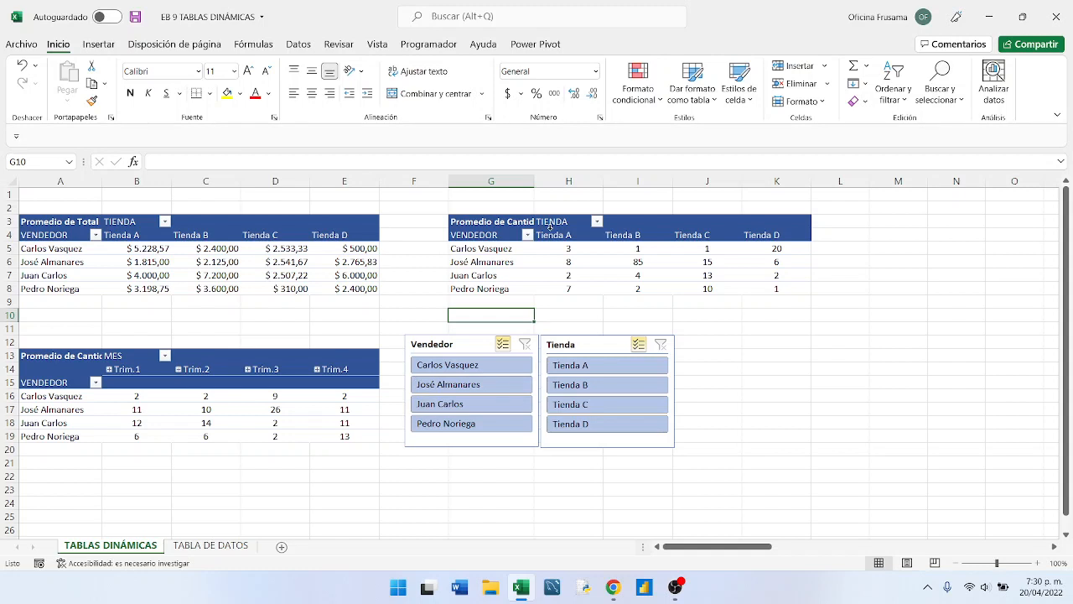
# - Connect the Tienda slicer to the VEND_CANT pivot table in addition to VEND_TIENDA
pyautogui.click(577, 351)
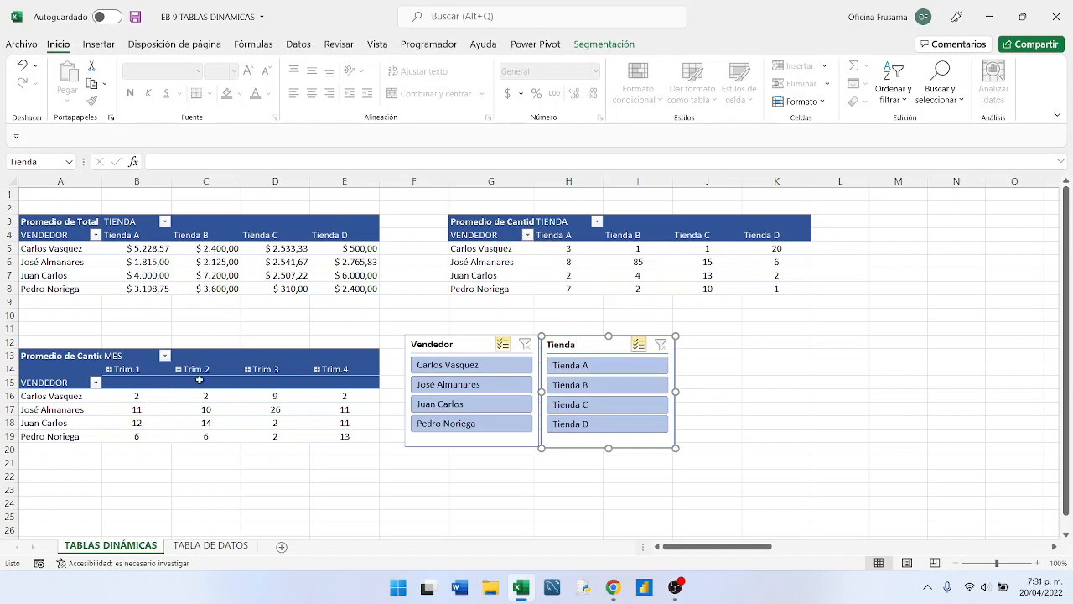
pyautogui.rightClick(604, 348)
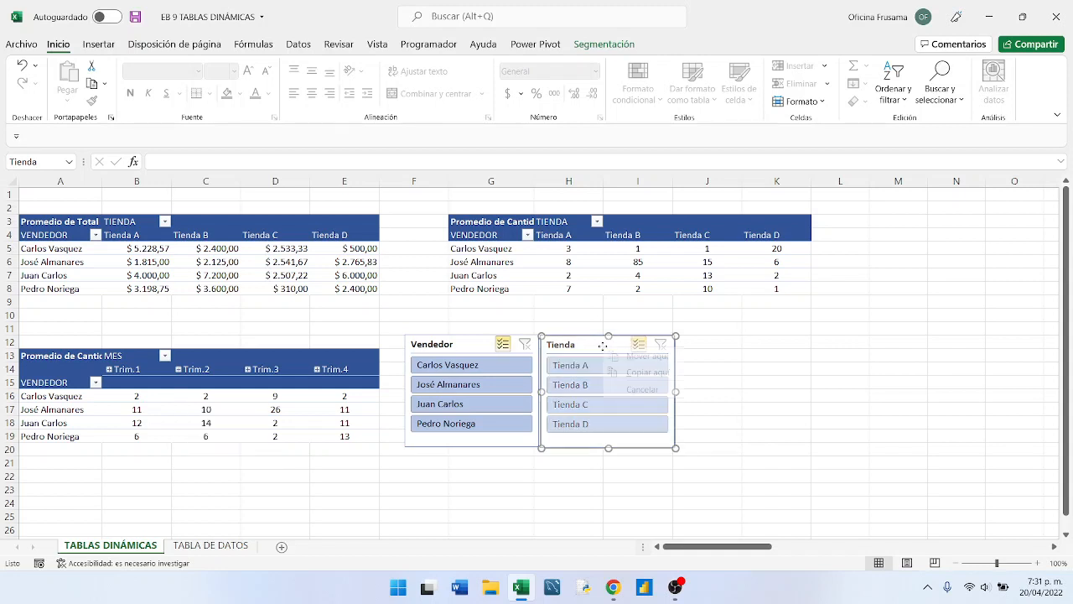
pyautogui.click(581, 348)
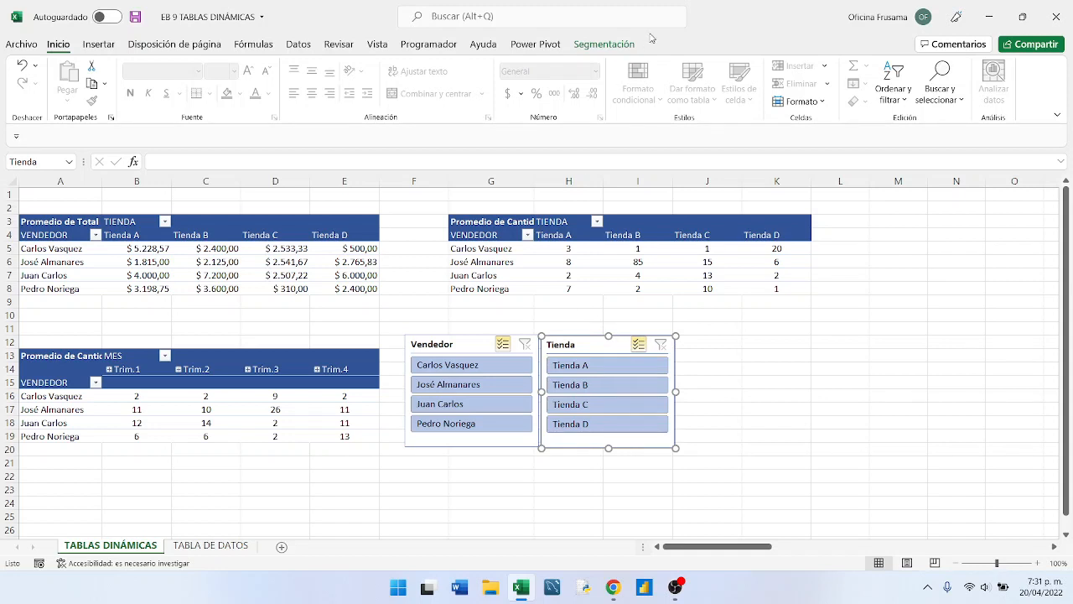
pyautogui.click(596, 45)
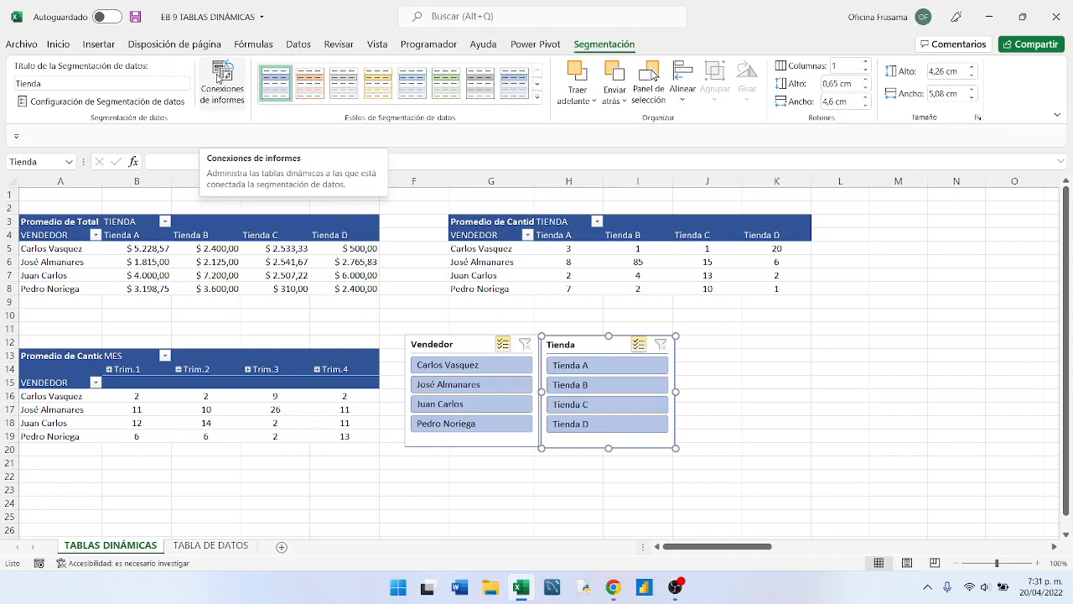
pyautogui.click(218, 78)
pyautogui.moveTo(577, 249); pyautogui.dragTo(859, 214)
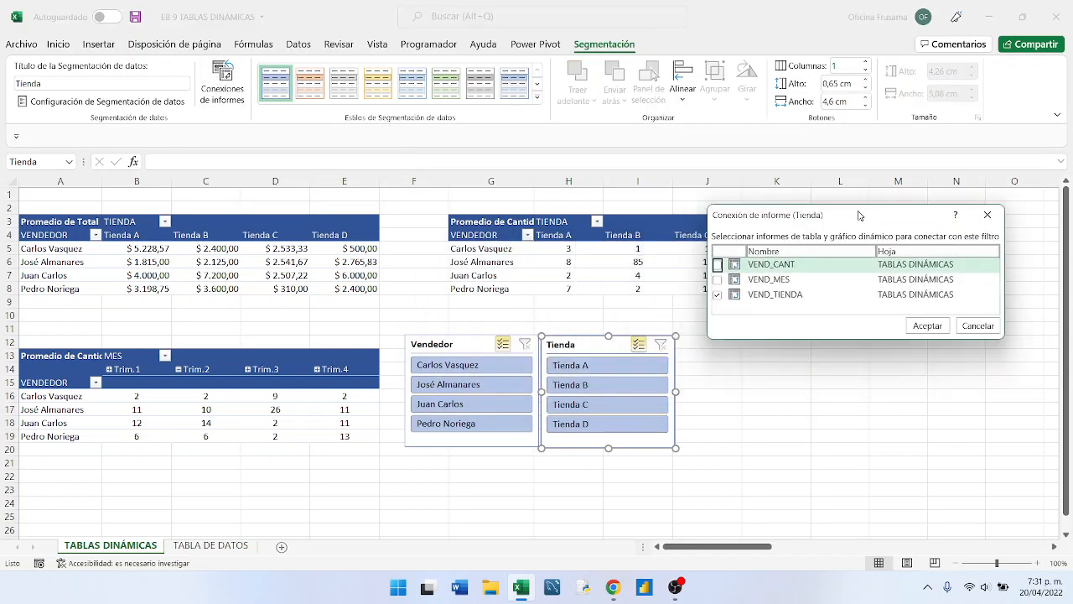
pyautogui.click(717, 265)
pyautogui.click(925, 325)
# - Test the Tienda slicer by excluding Tienda A, Tienda B and Tienda C one by one and adding them back
pyautogui.click(571, 264)
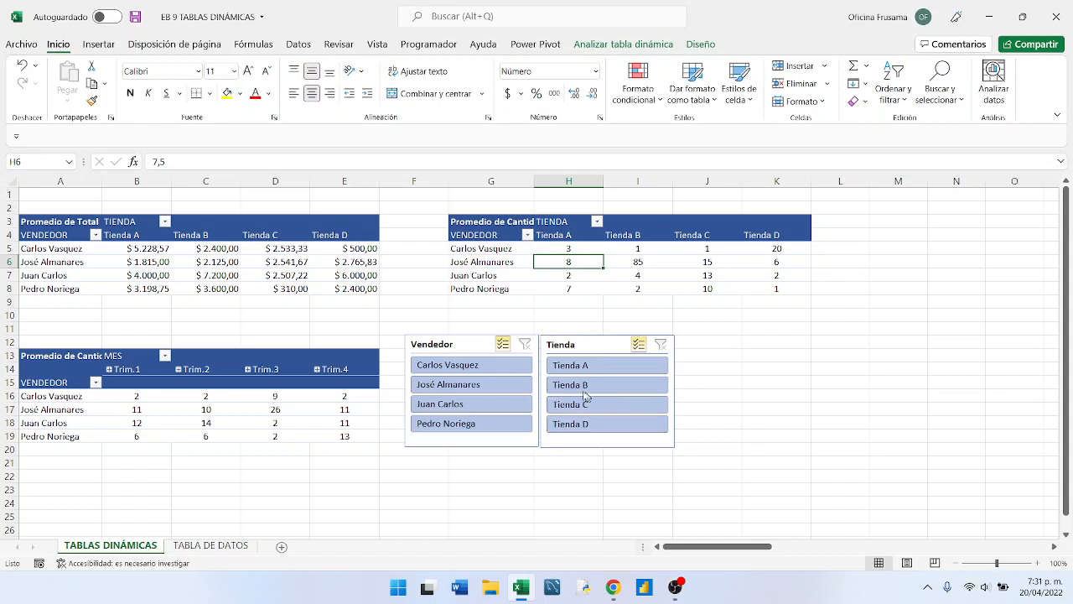
pyautogui.click(572, 368)
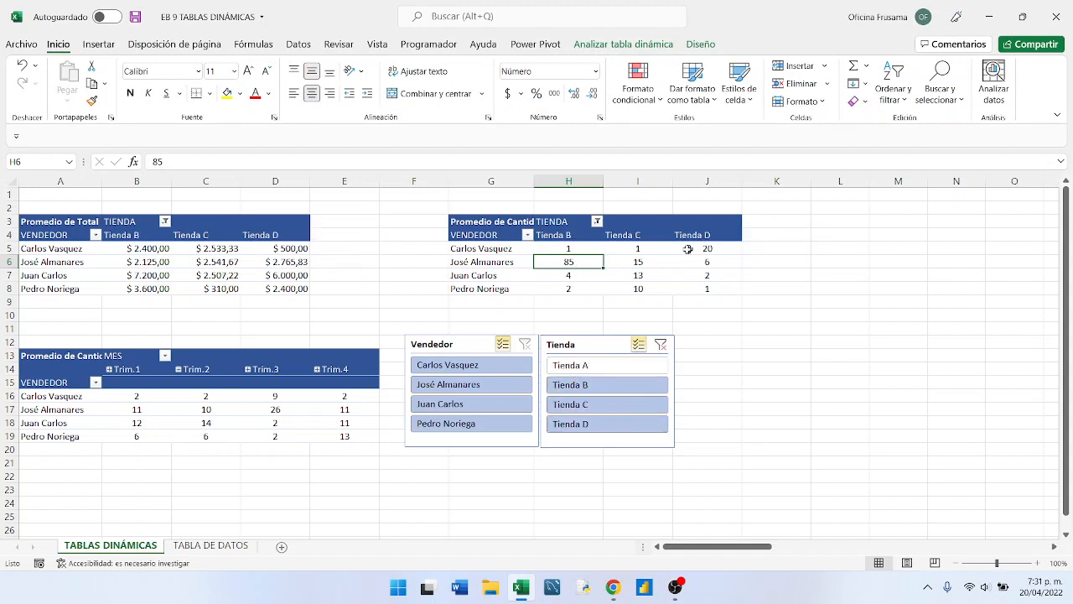
pyautogui.click(568, 383)
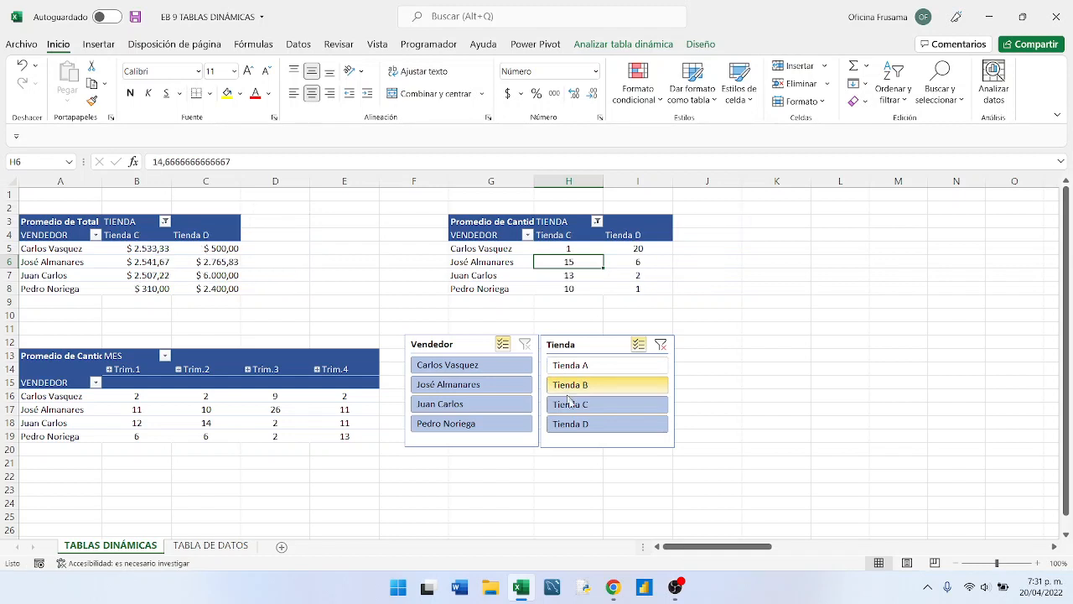
pyautogui.click(572, 405)
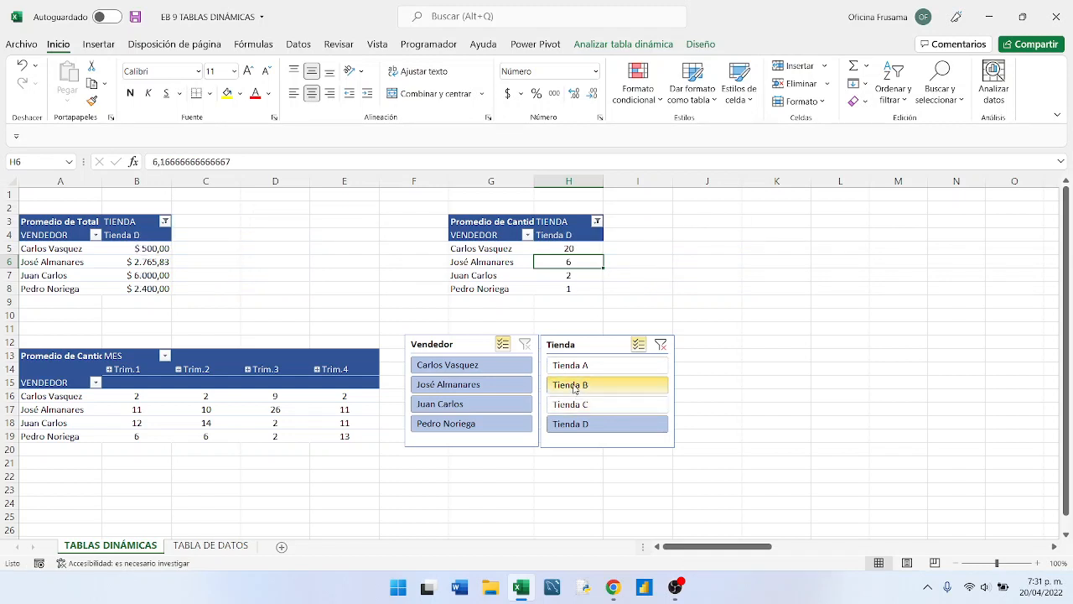
pyautogui.click(572, 386)
pyautogui.click(574, 367)
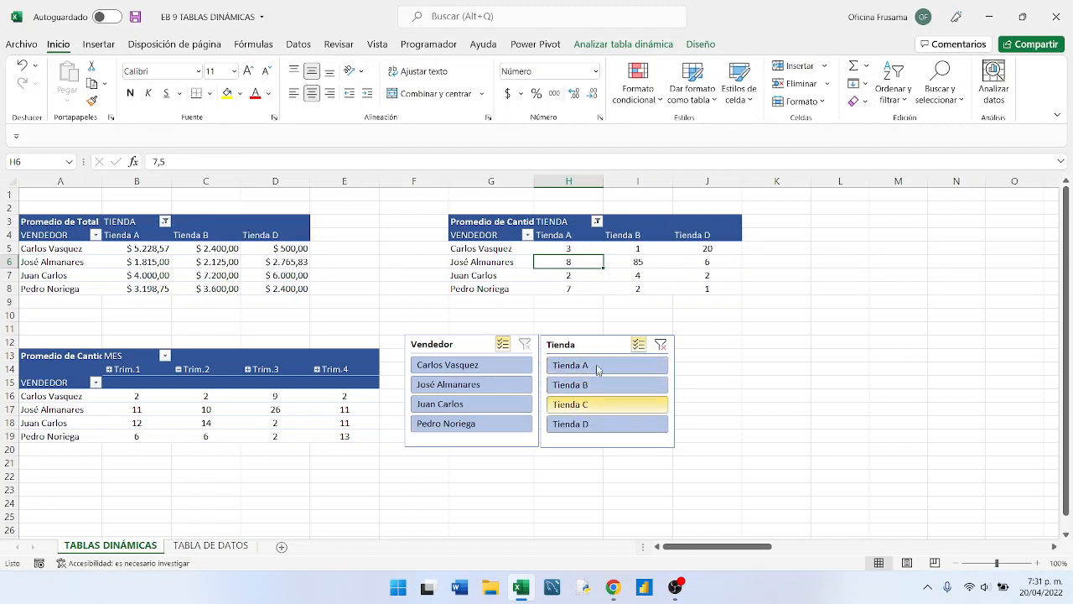
pyautogui.click(573, 406)
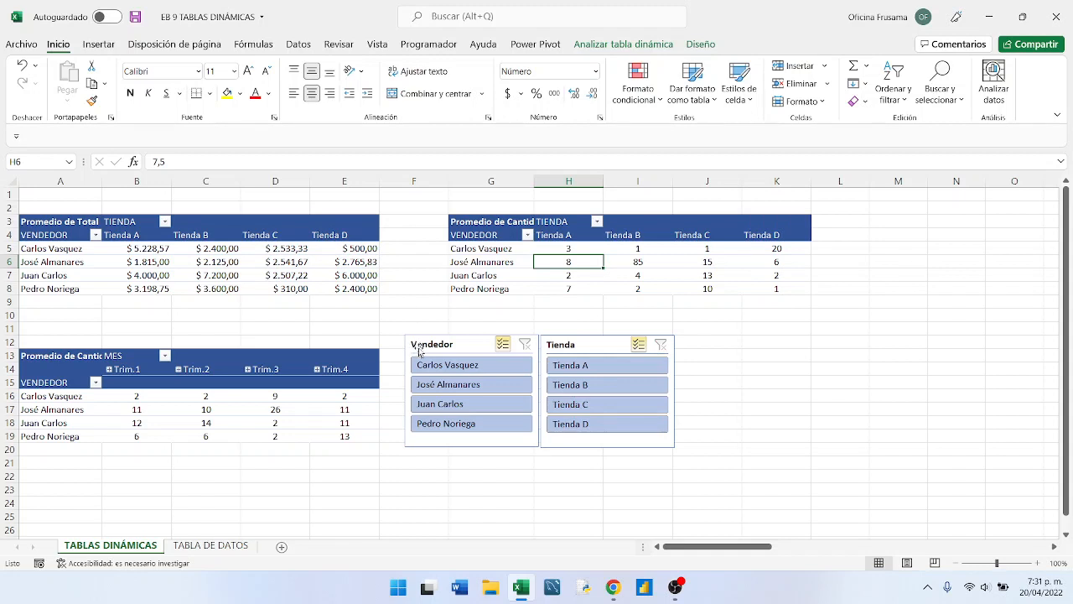
# - Move the Vendedor and Tienda slicers side by side beside the Promedio de Cantidad by TIENDA pivot table, starting around column L
pyautogui.moveTo(470, 340); pyautogui.dragTo(864, 216)
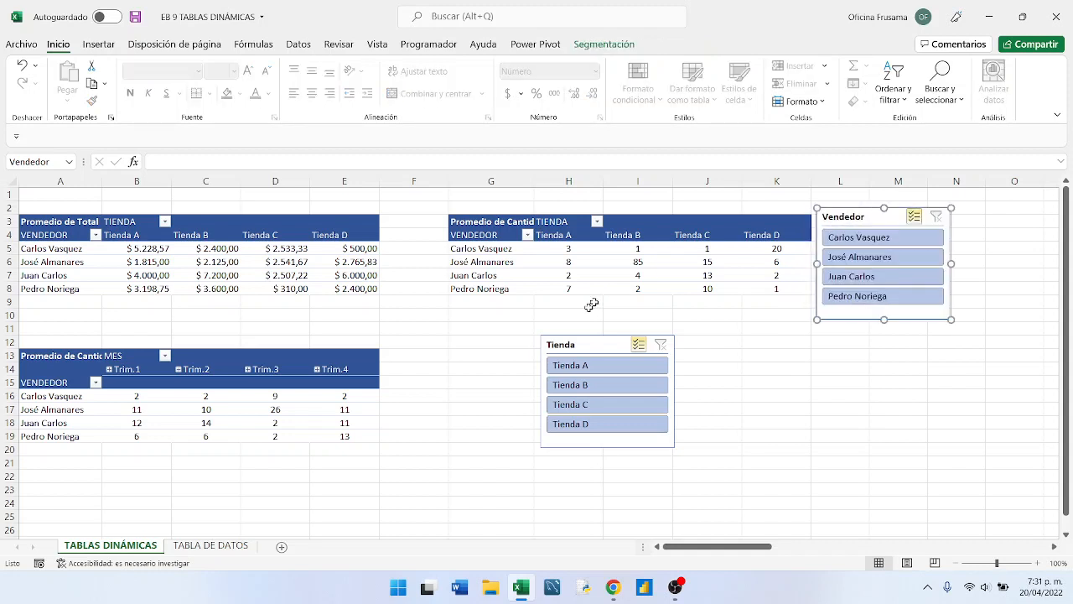
pyautogui.moveTo(593, 338); pyautogui.dragTo(1002, 213)
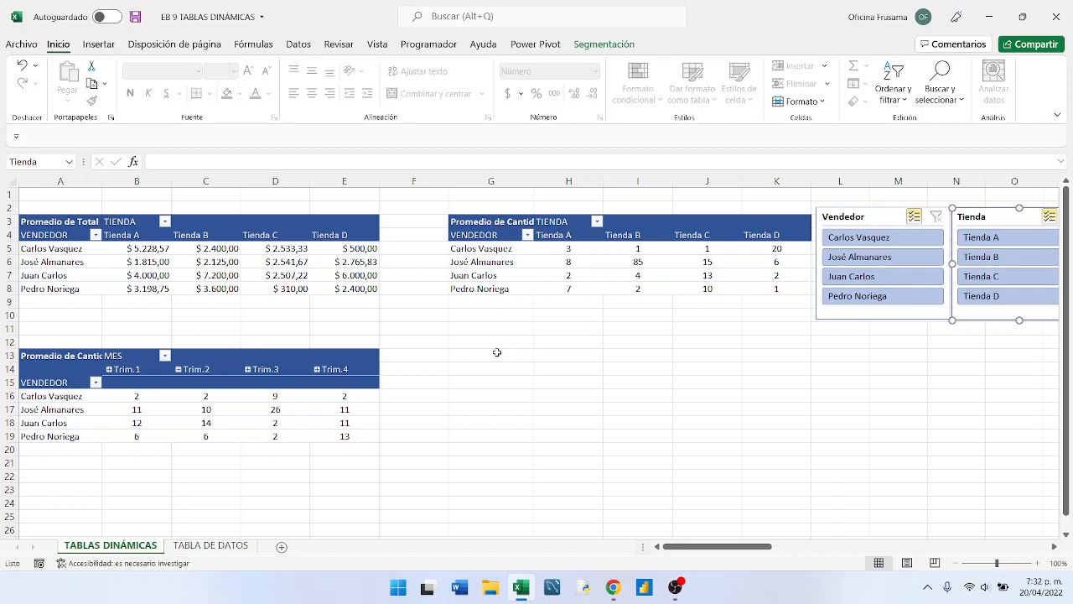
# - Insert a Fecha timeline for the pivot table that shows Promedio de Cantidad by MES
pyautogui.click(275, 382)
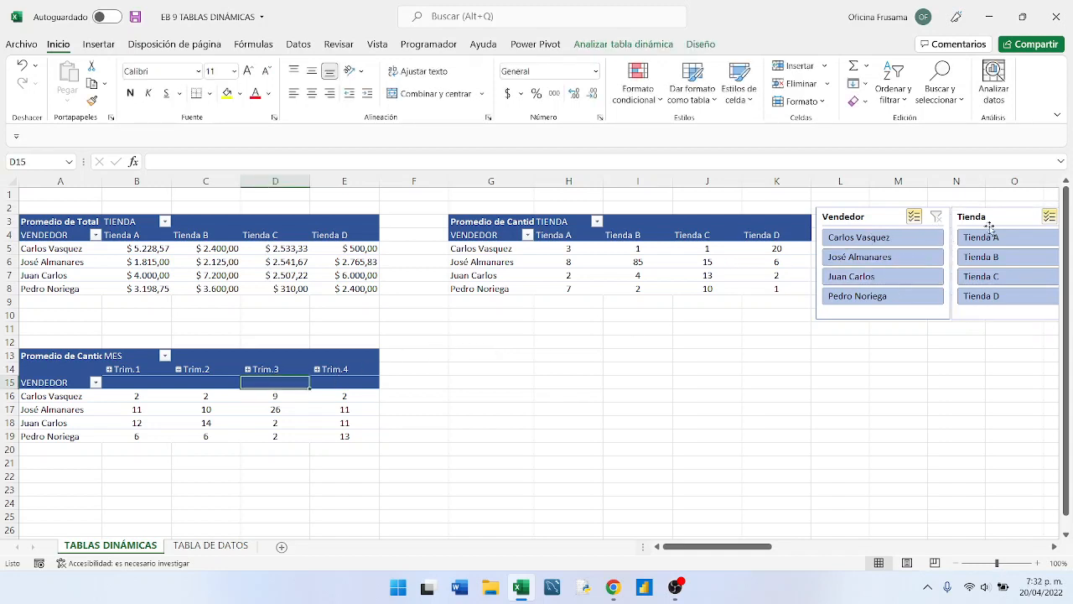
pyautogui.click(231, 408)
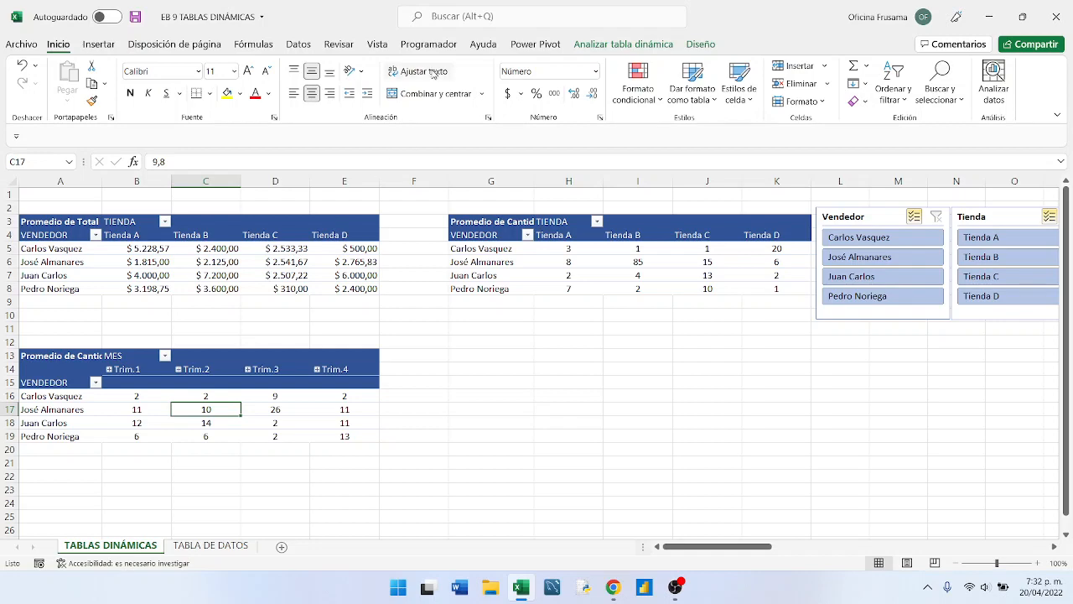
pyautogui.click(619, 45)
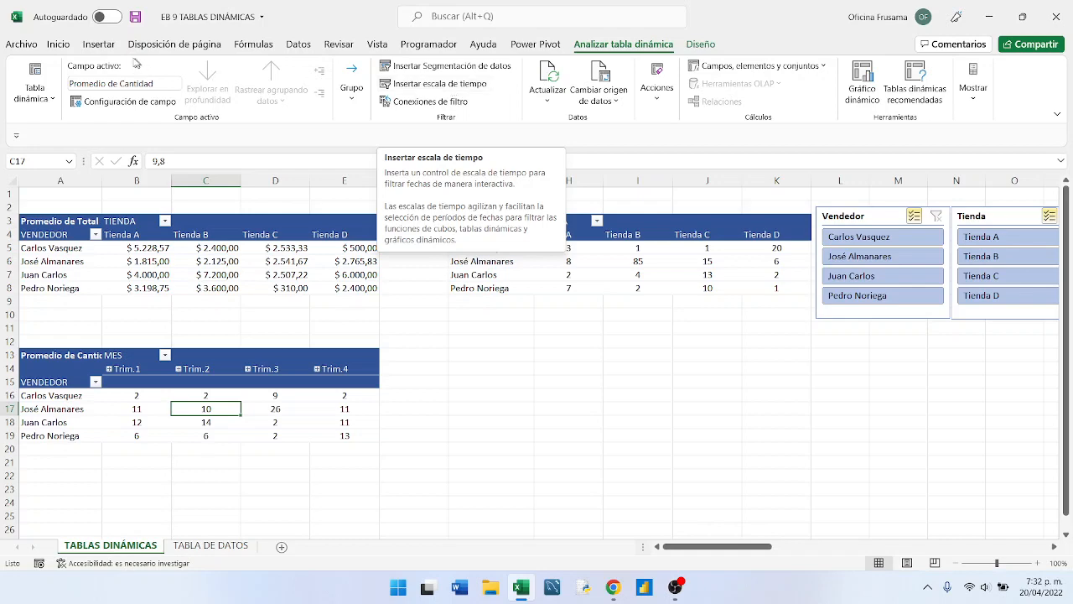
pyautogui.click(102, 45)
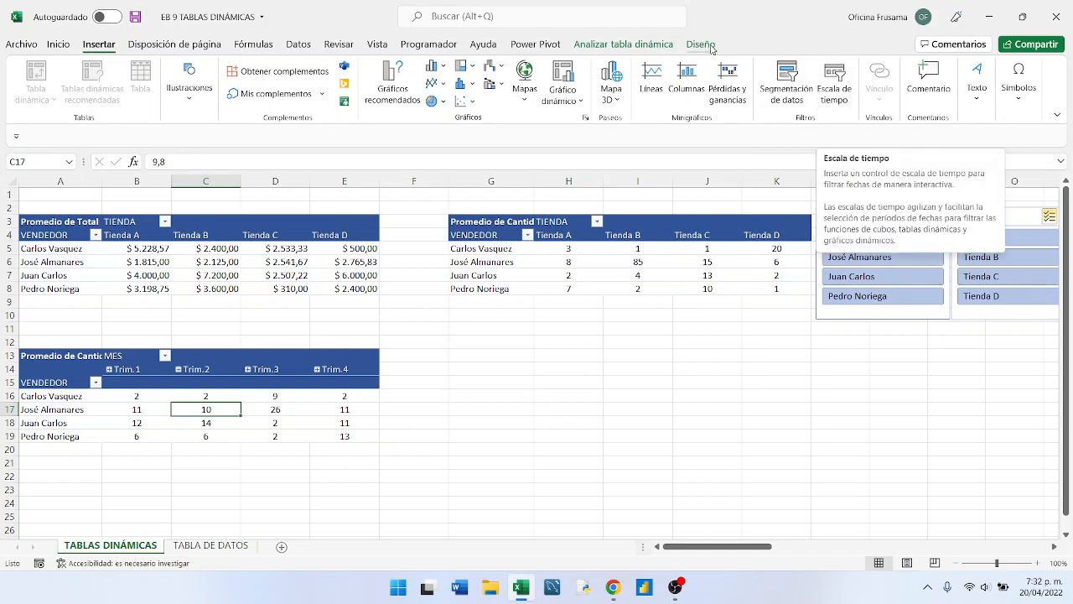
pyautogui.click(623, 44)
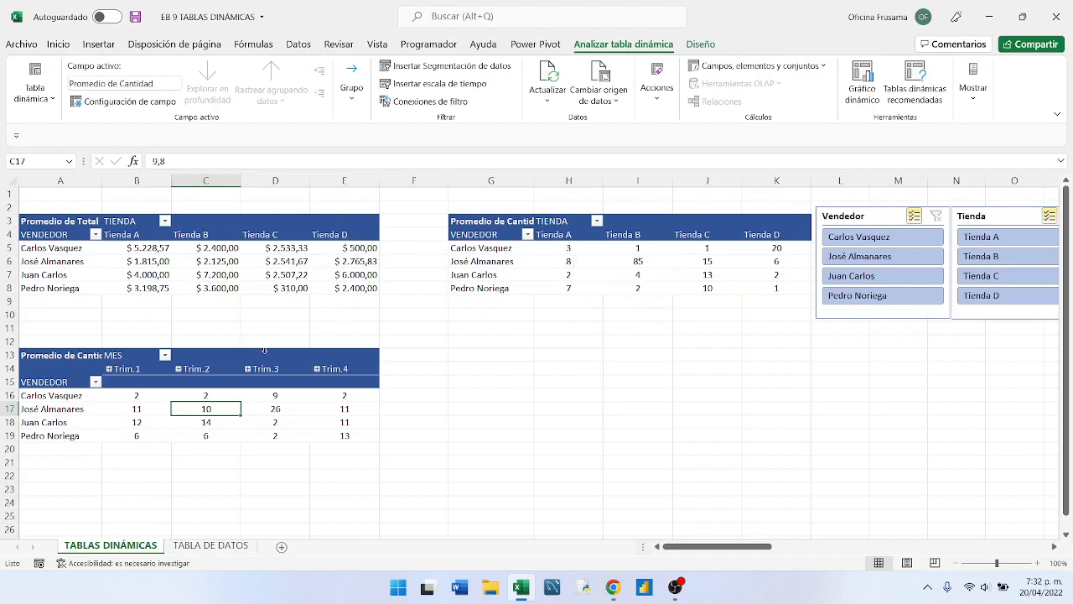
pyautogui.moveTo(255, 396)
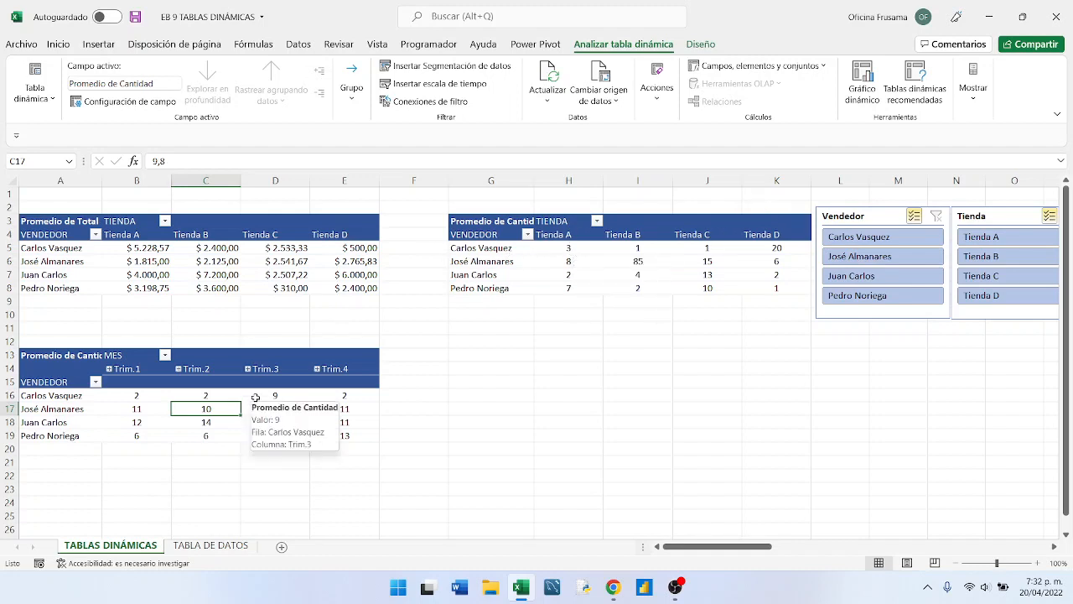
pyautogui.click(424, 84)
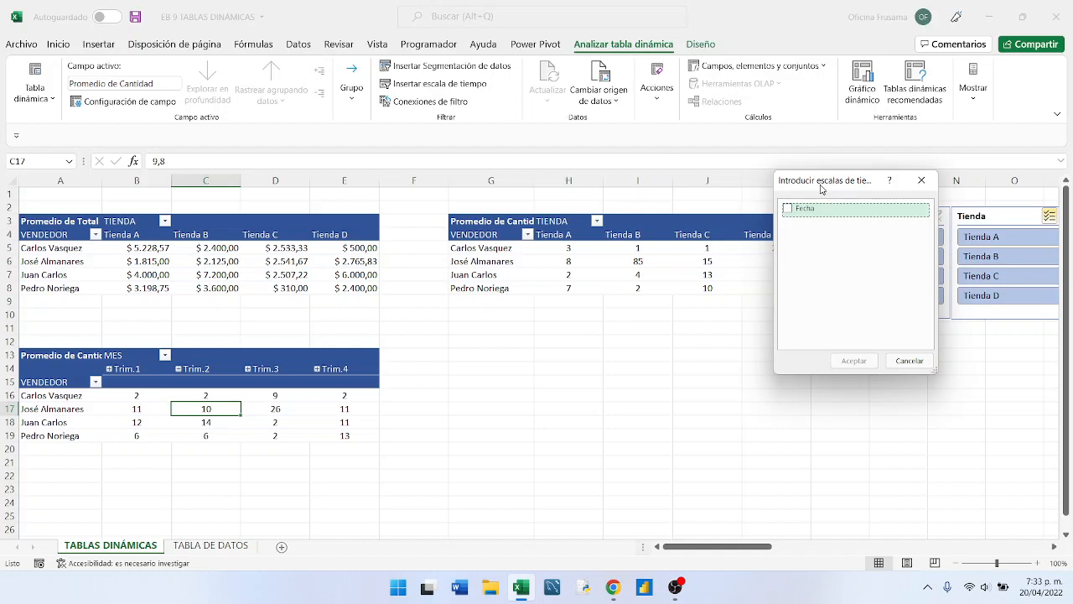
pyautogui.moveTo(819, 187); pyautogui.dragTo(537, 279)
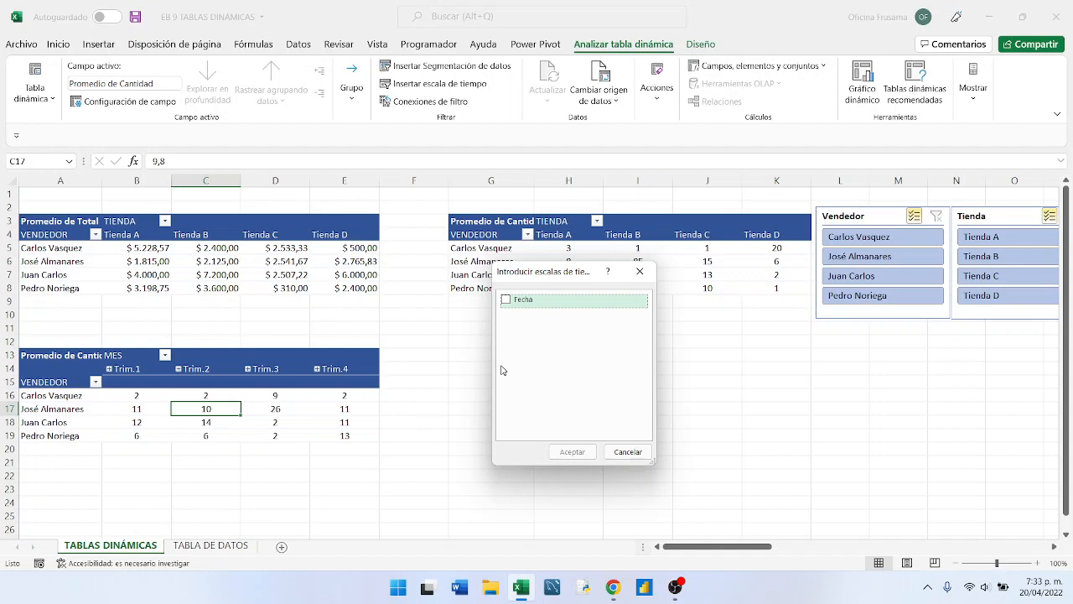
pyautogui.click(506, 301)
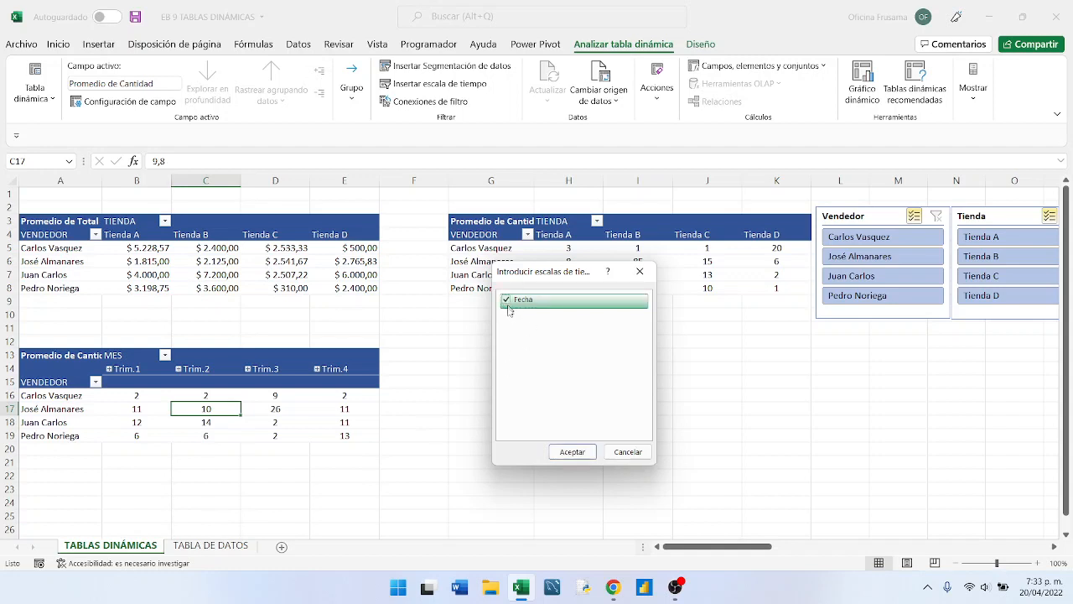
pyautogui.click(565, 456)
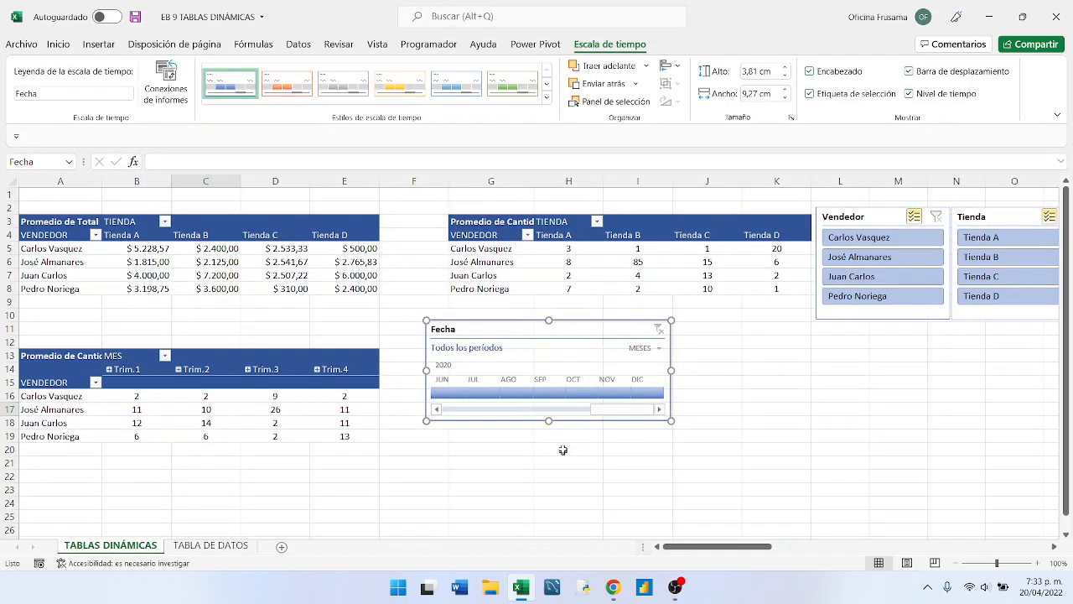
# - Lower the Fecha timeline beside the MES pivot table and widen it to about 16.8 cm
pyautogui.moveTo(494, 331); pyautogui.dragTo(497, 362)
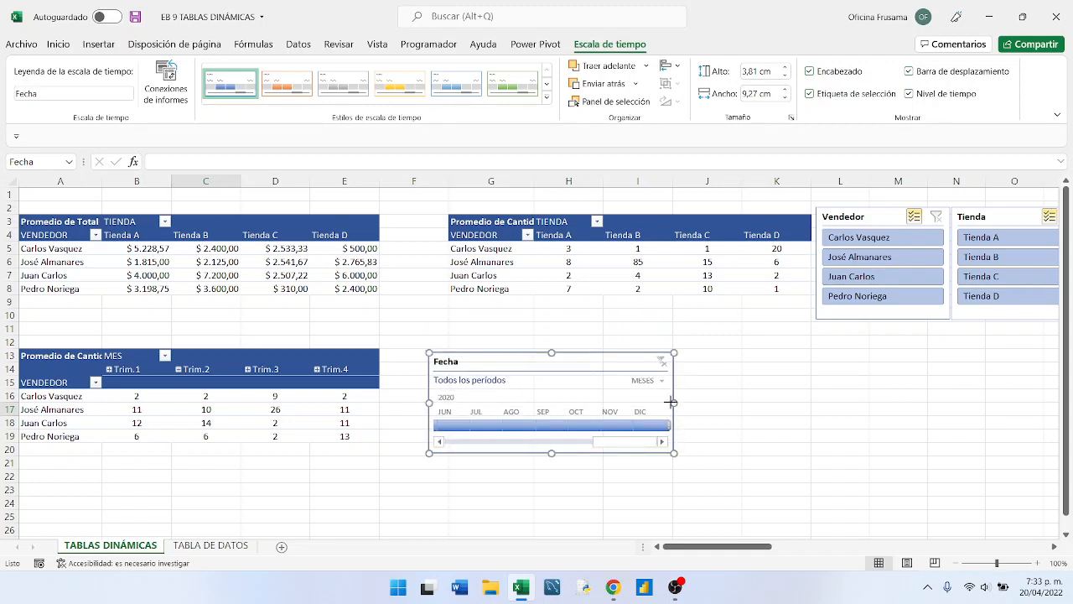
pyautogui.moveTo(671, 402); pyautogui.dragTo(873, 407)
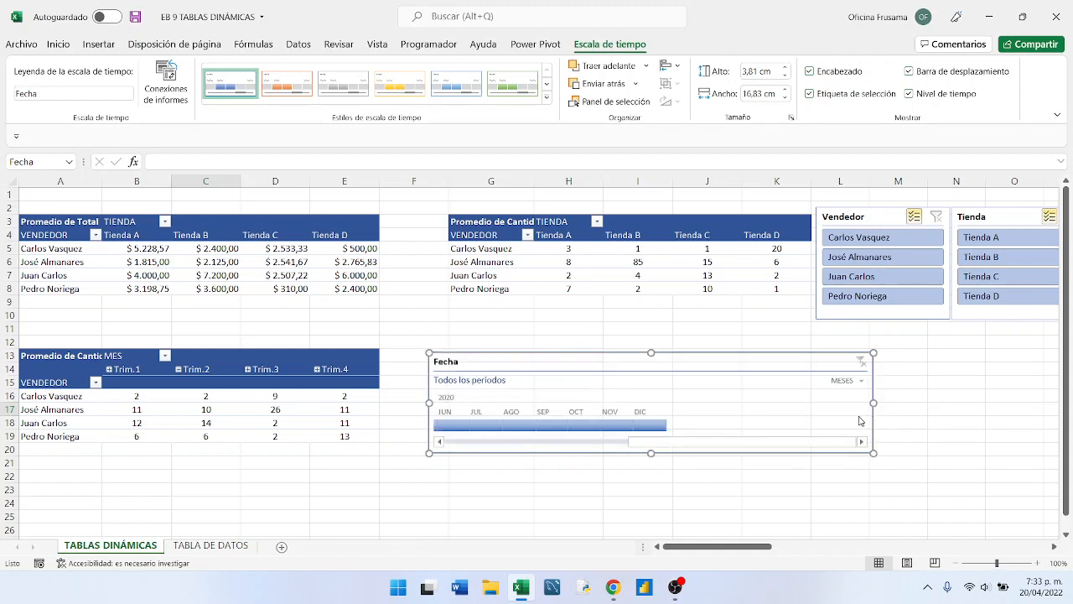
pyautogui.moveTo(788, 445); pyautogui.dragTo(521, 450)
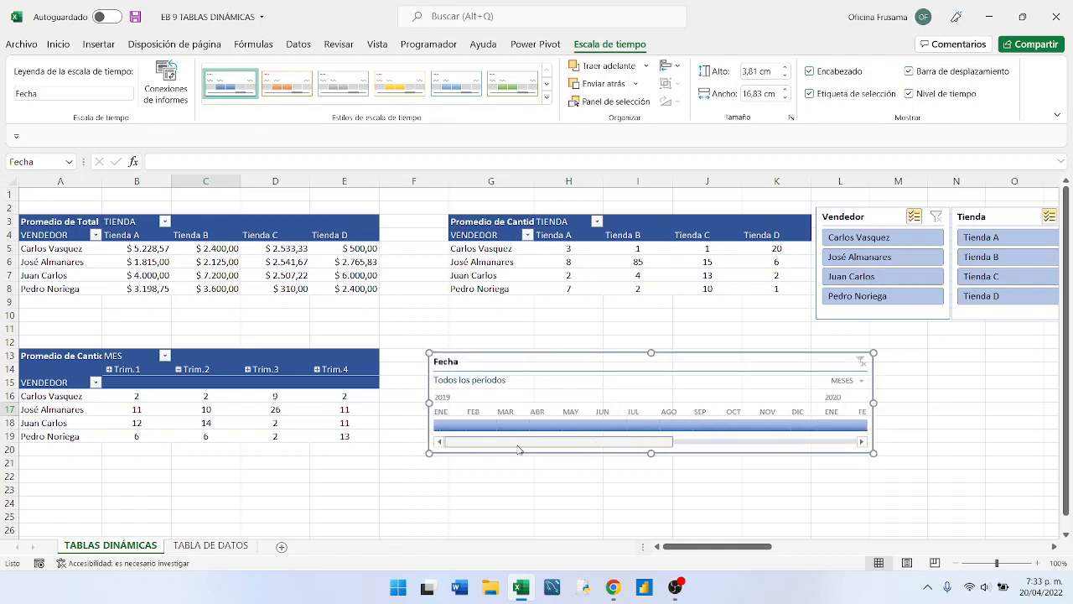
# - Try the quarterly level on the Fecha timeline and return it to months
pyautogui.click(864, 383)
pyautogui.click(867, 419)
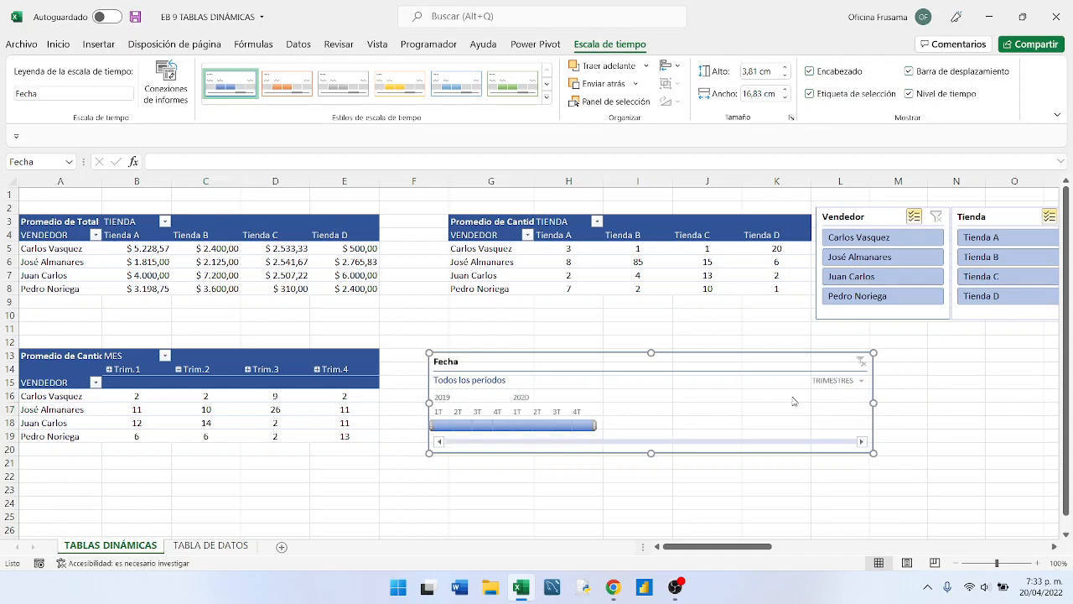
pyautogui.click(859, 384)
pyautogui.click(850, 439)
pyautogui.click(859, 382)
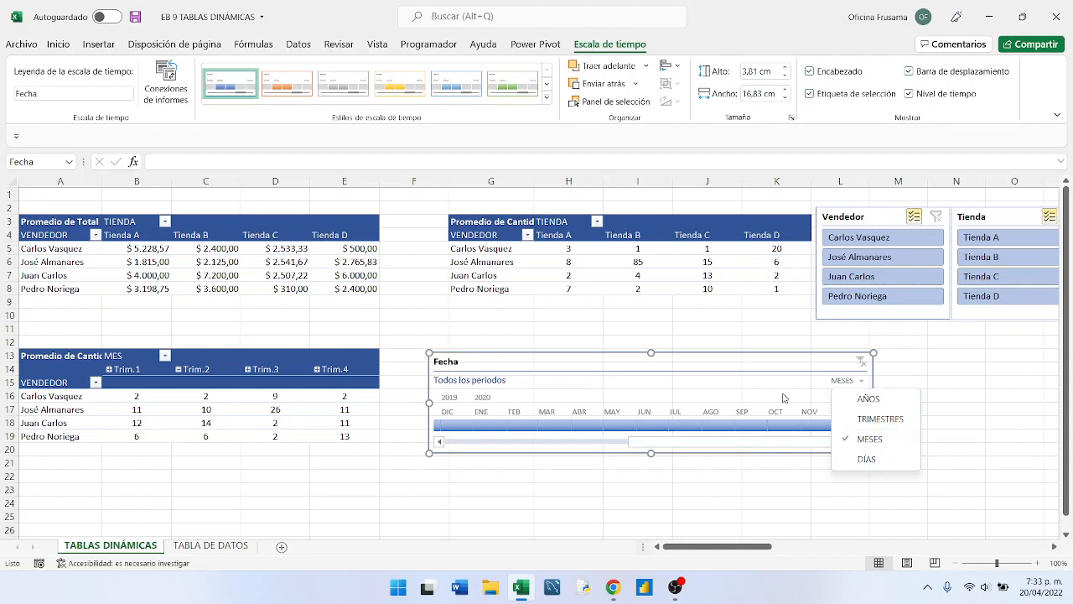
# - Shift the Fecha timeline slightly up beside the MES pivot table and narrow it to about 13.8 cm
pyautogui.moveTo(723, 367); pyautogui.dragTo(706, 353)
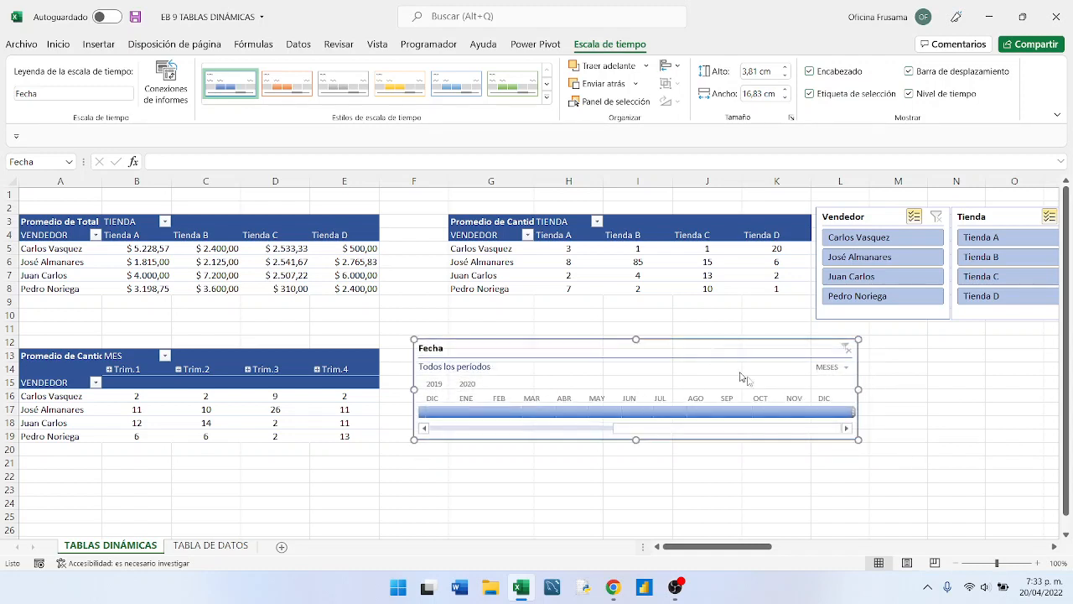
pyautogui.moveTo(855, 389); pyautogui.dragTo(777, 389)
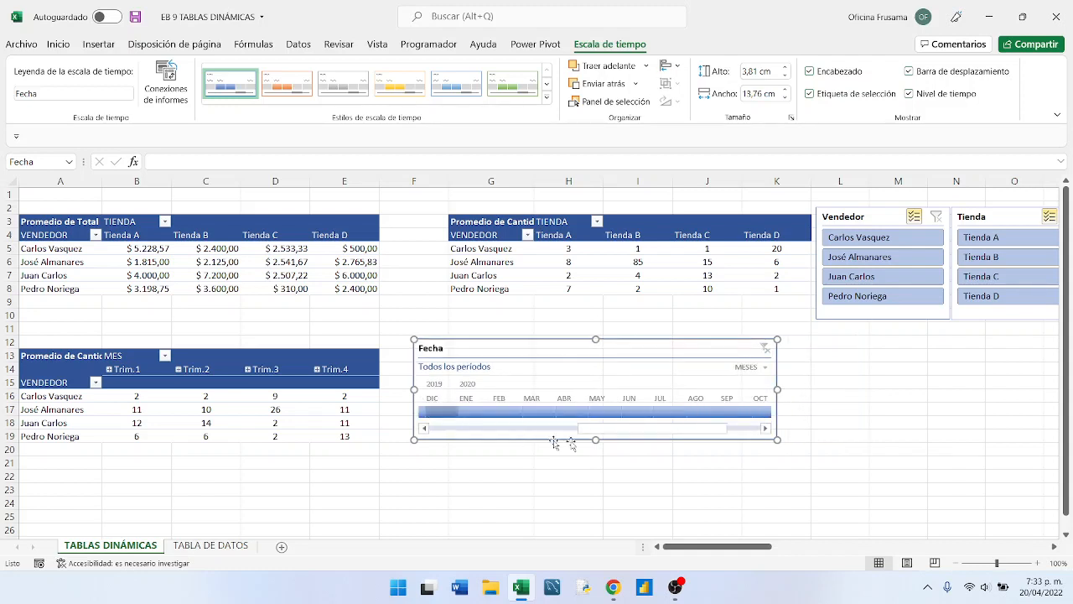
pyautogui.moveTo(592, 435); pyautogui.dragTo(456, 427)
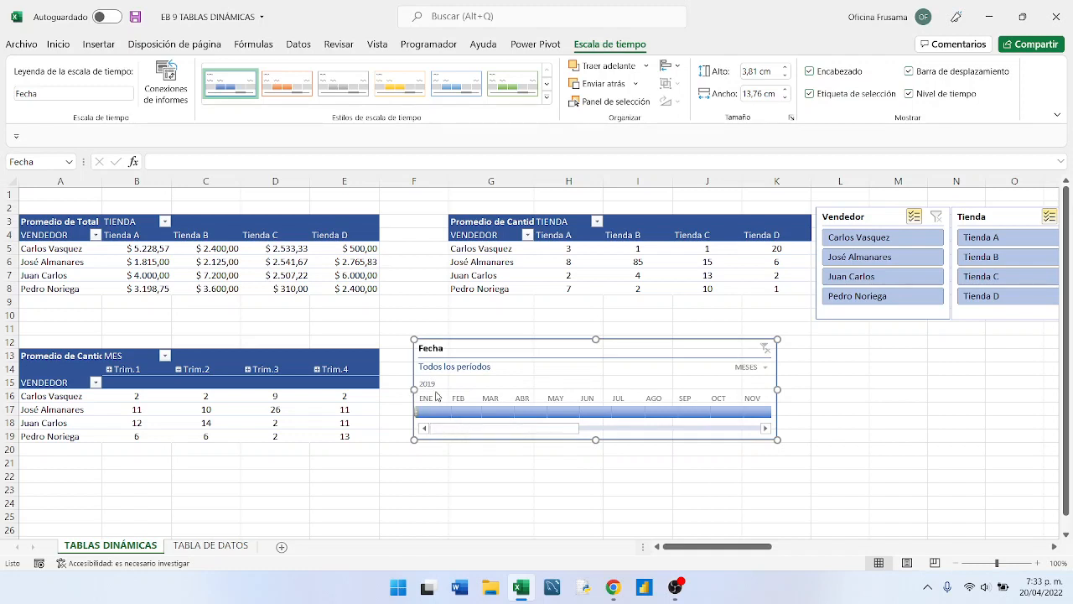
# - Filter the timeline to January 2019 and check the earliest Fecha entry on the TABLA DE DATOS sheet
pyautogui.click(432, 413)
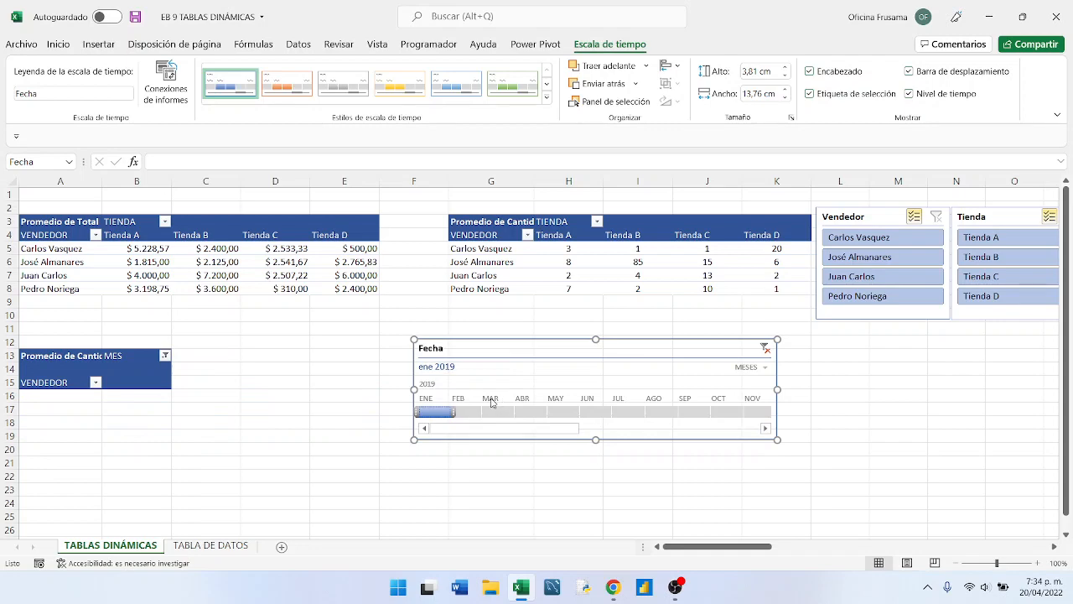
pyautogui.click(211, 546)
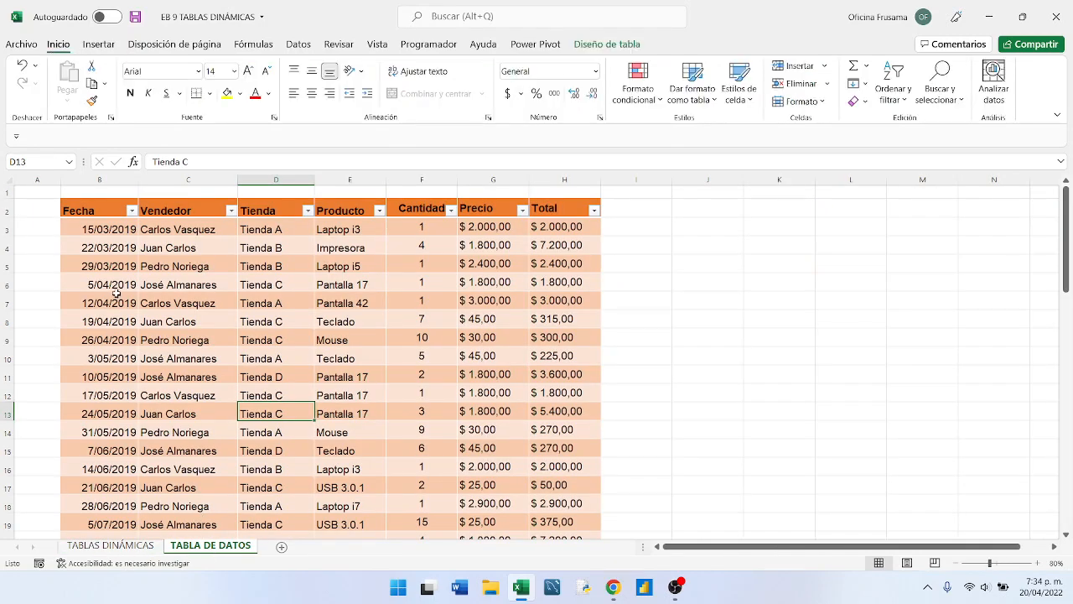
pyautogui.click(102, 231)
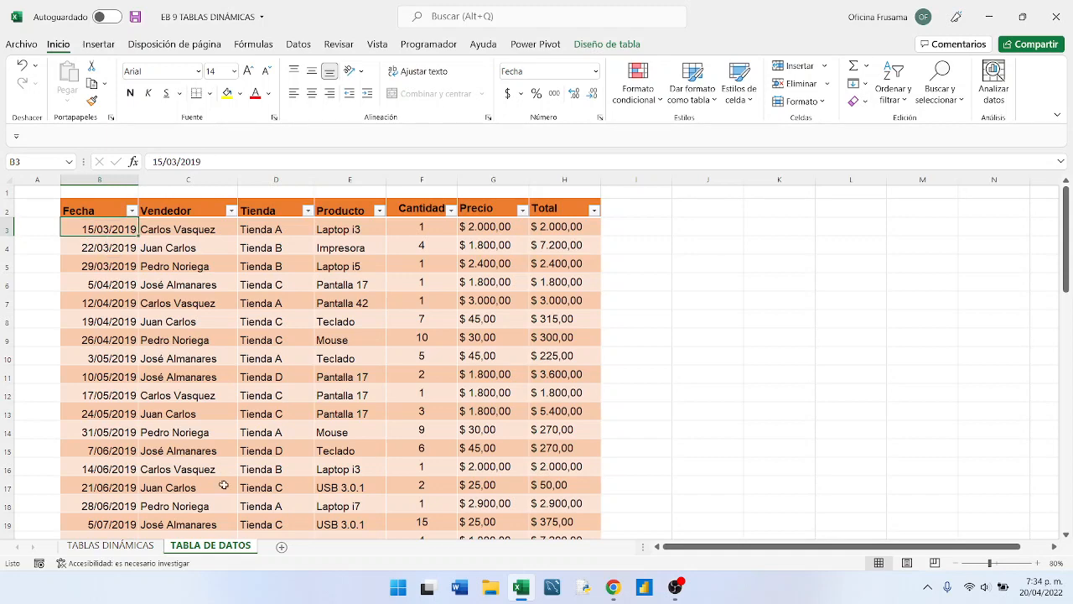
pyautogui.click(111, 545)
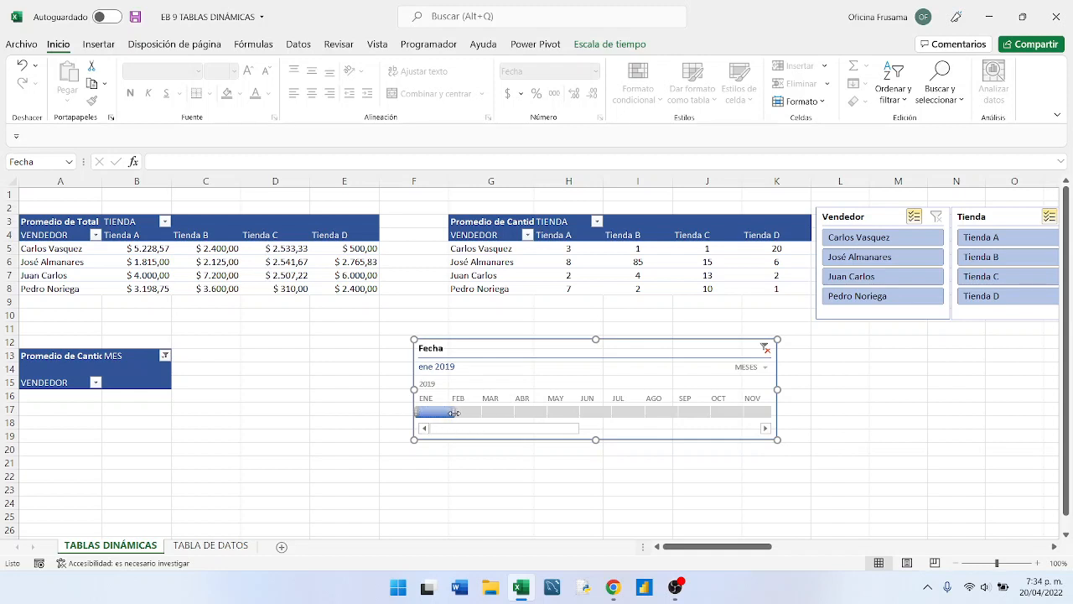
# - Test the Fecha timeline by extending its range month by month from January to May 2019
pyautogui.moveTo(454, 412); pyautogui.dragTo(474, 412)
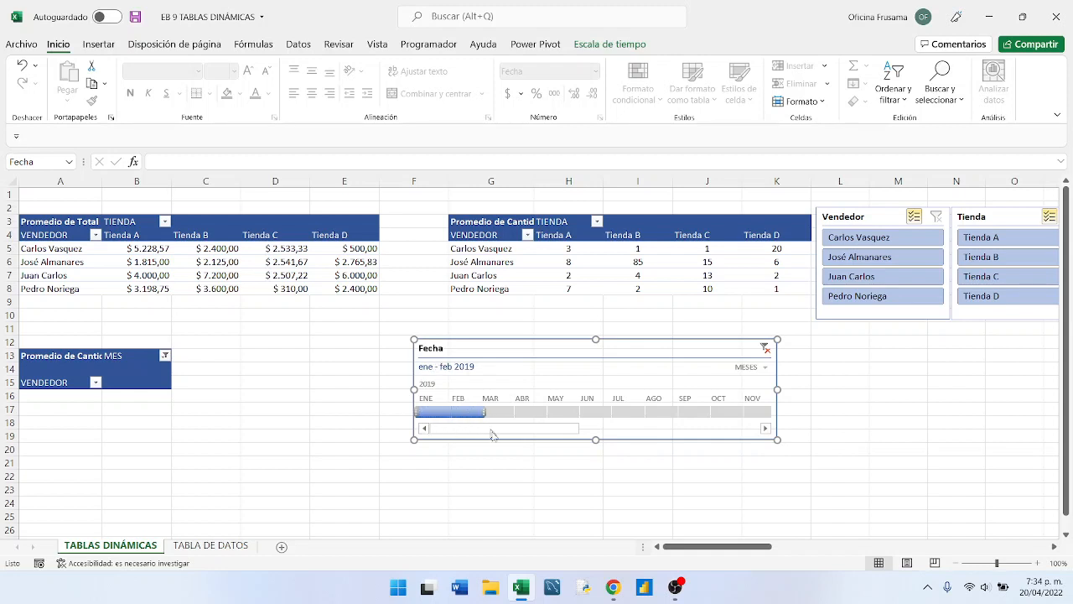
pyautogui.moveTo(485, 412); pyautogui.dragTo(503, 411)
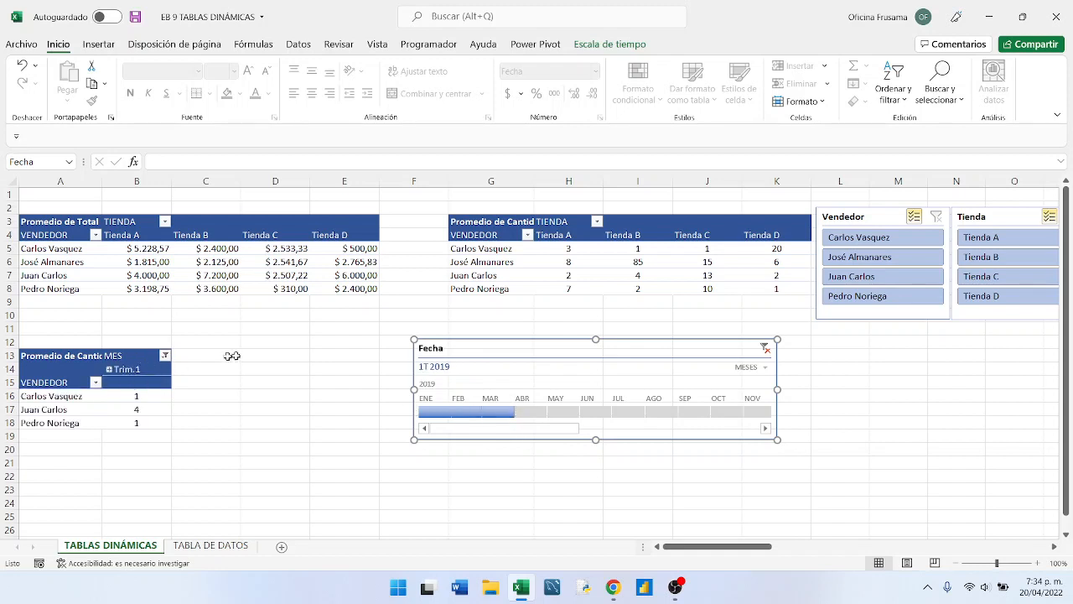
pyautogui.moveTo(518, 411); pyautogui.dragTo(550, 412)
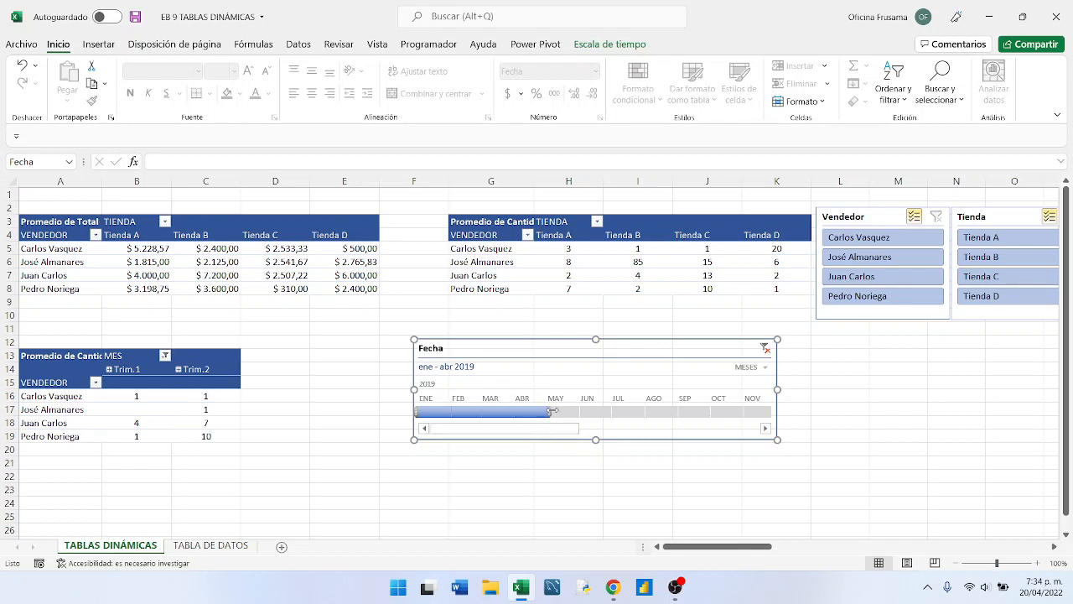
pyautogui.moveTo(549, 410); pyautogui.dragTo(574, 410)
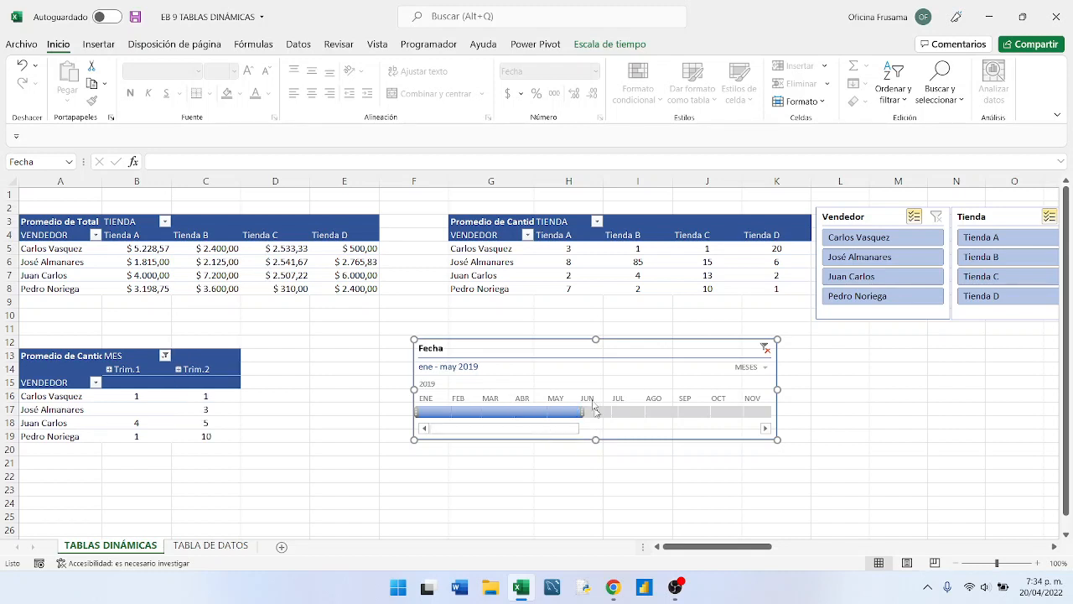
# - Move the Fecha timeline to start around column I and expand Trim.2 and Trim.1 into months in the MES pivot table
pyautogui.moveTo(537, 337); pyautogui.dragTo(728, 373)
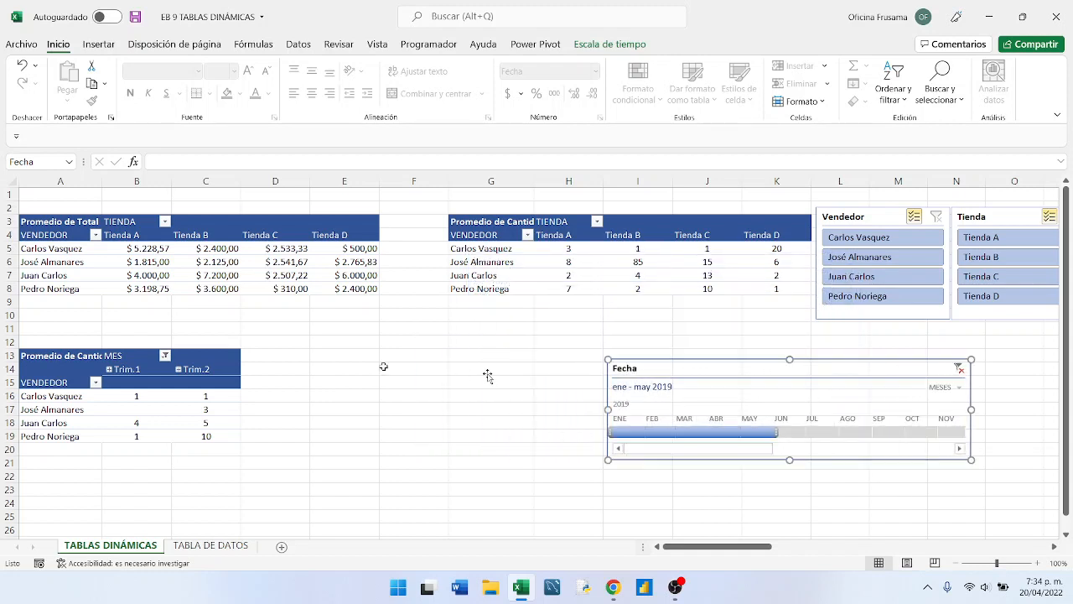
pyautogui.click(177, 369)
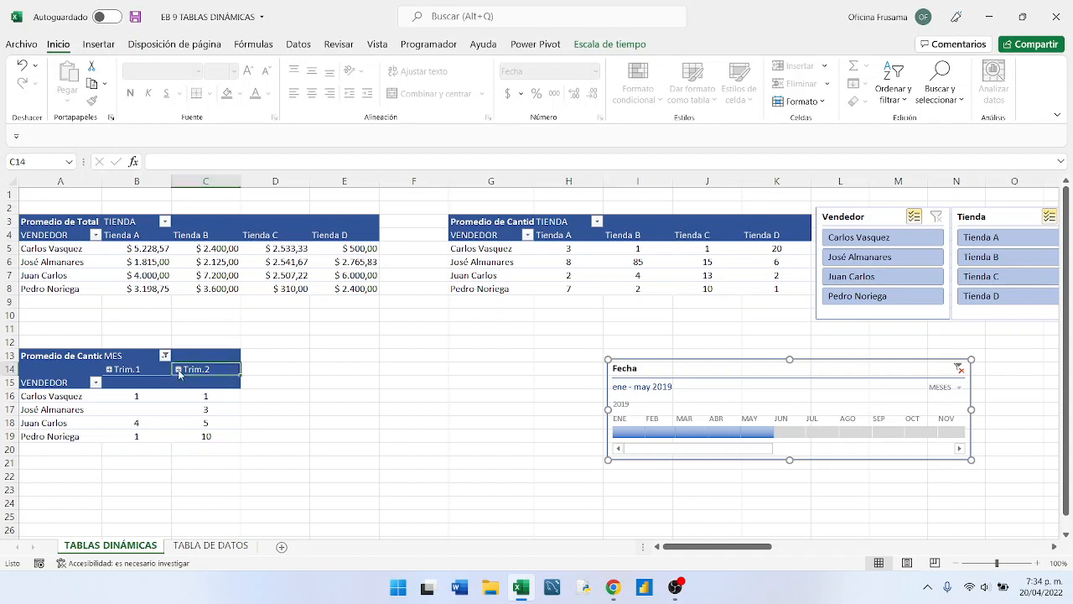
pyautogui.click(109, 370)
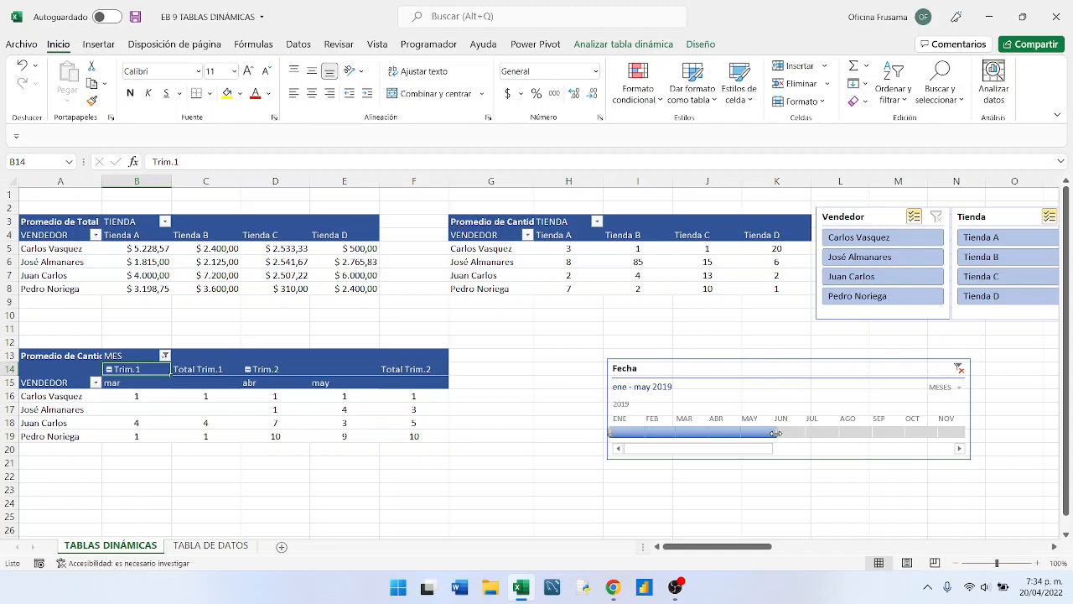
# - Extend the Fecha timeline through June and July 2019, then reset its range to March through July 2019
pyautogui.moveTo(776, 433); pyautogui.dragTo(809, 433)
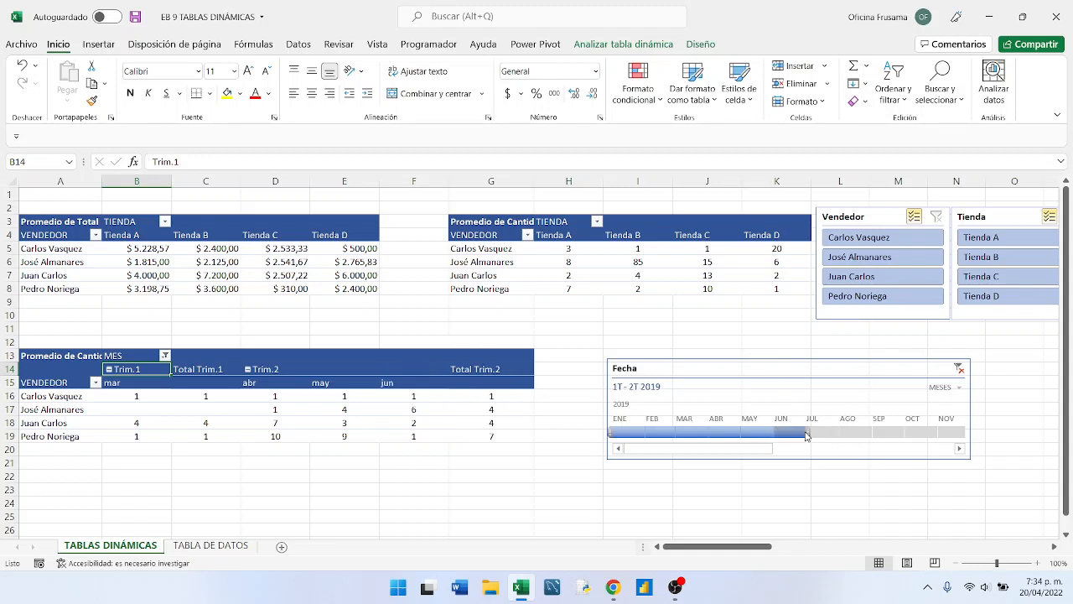
pyautogui.moveTo(807, 431); pyautogui.dragTo(842, 433)
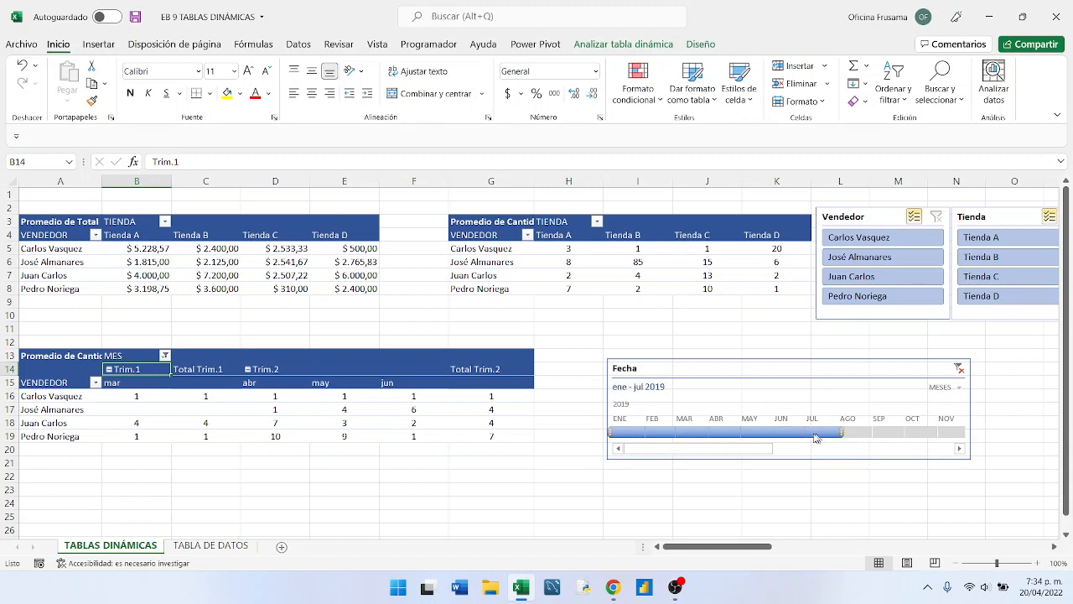
pyautogui.click(625, 432)
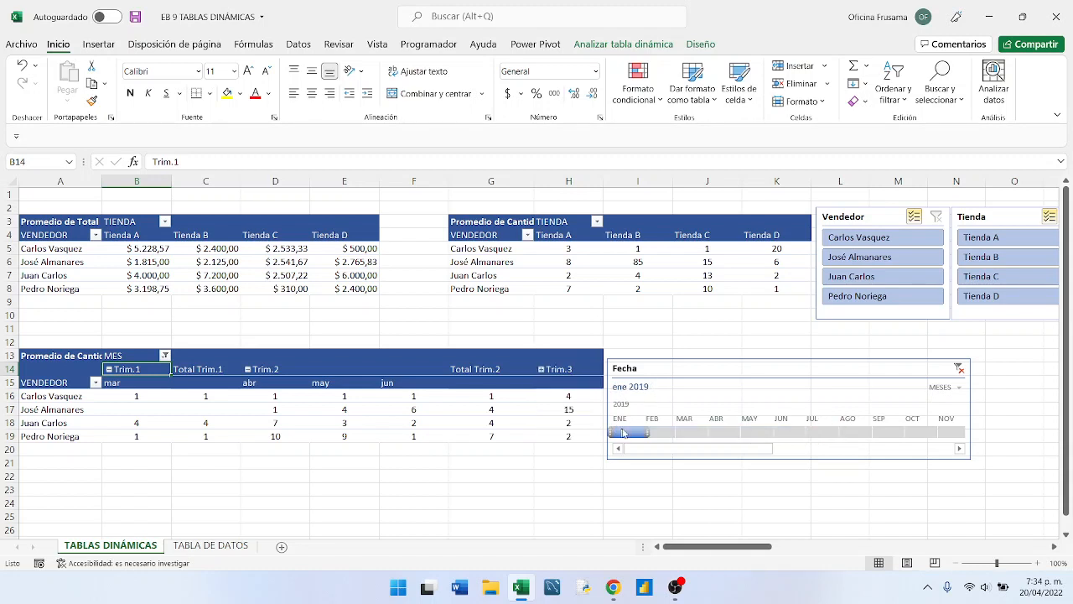
pyautogui.click(670, 435)
pyautogui.click(690, 433)
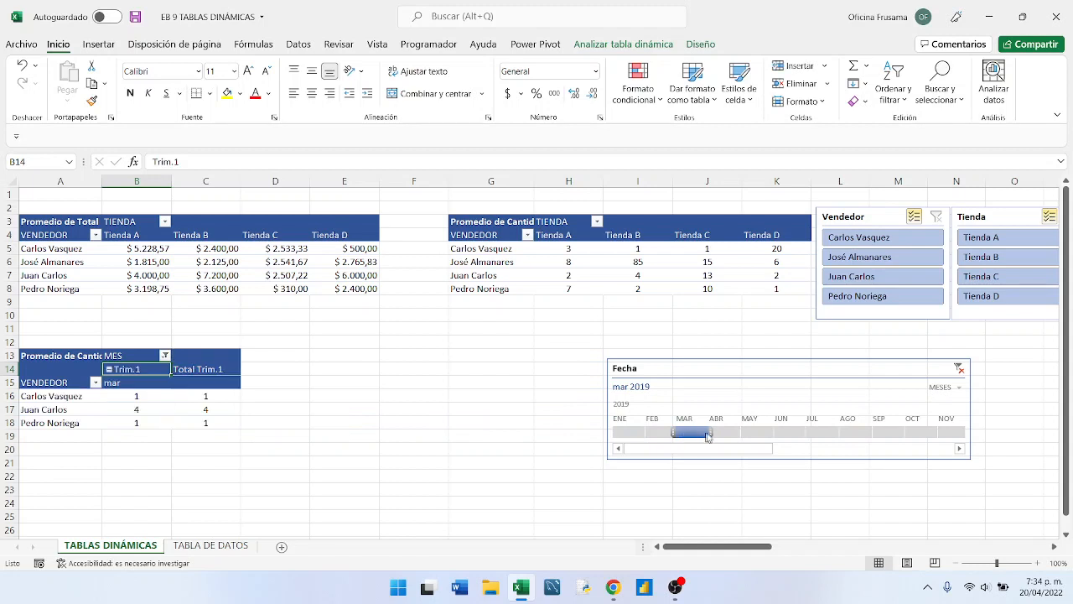
pyautogui.moveTo(711, 432); pyautogui.dragTo(841, 433)
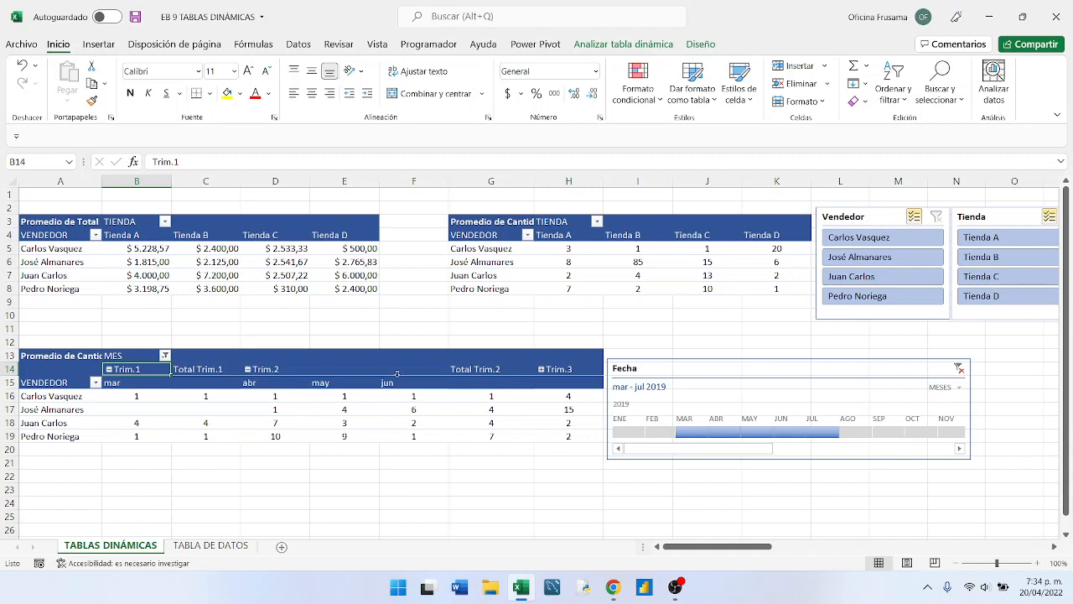
# - Extend the Fecha timeline's range through September 2019 and expand Trim.3 into months in the MES pivot table
pyautogui.moveTo(693, 365); pyautogui.dragTo(519, 236)
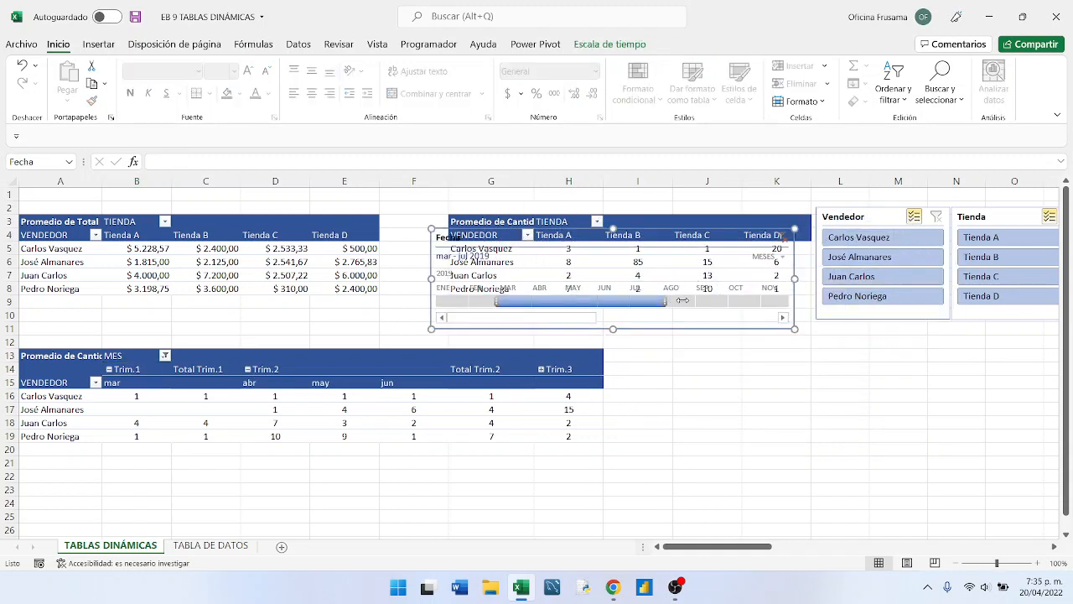
pyautogui.moveTo(683, 300); pyautogui.dragTo(734, 302)
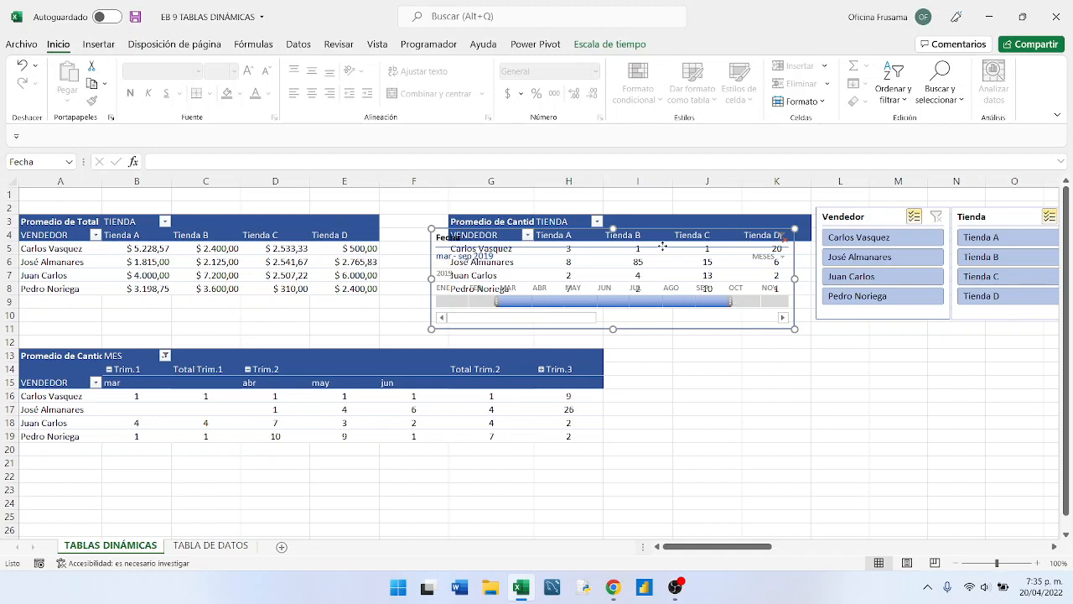
pyautogui.moveTo(663, 246); pyautogui.dragTo(886, 436)
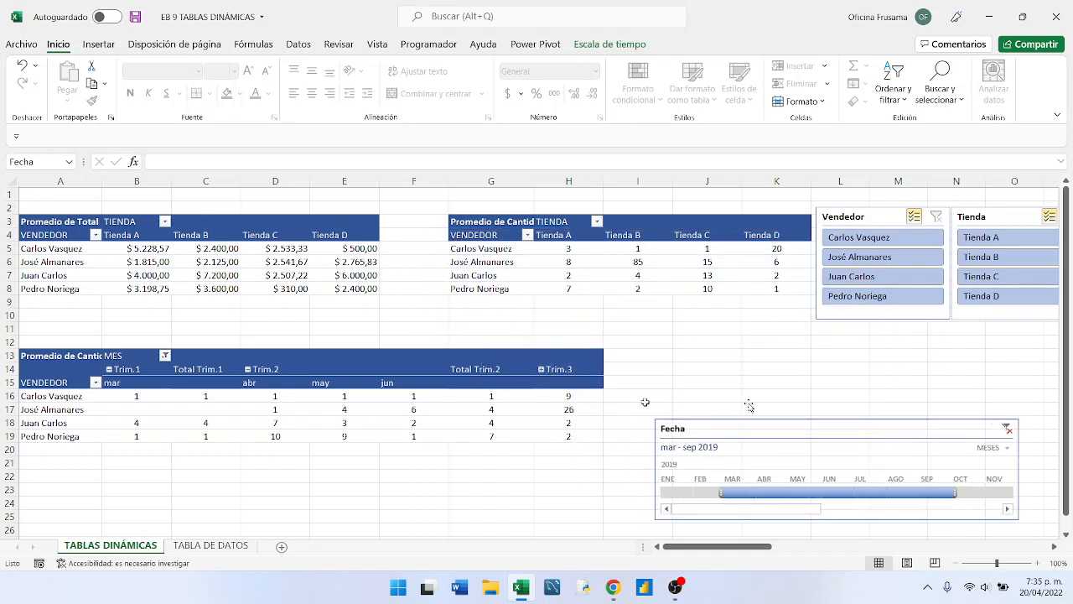
pyautogui.click(541, 369)
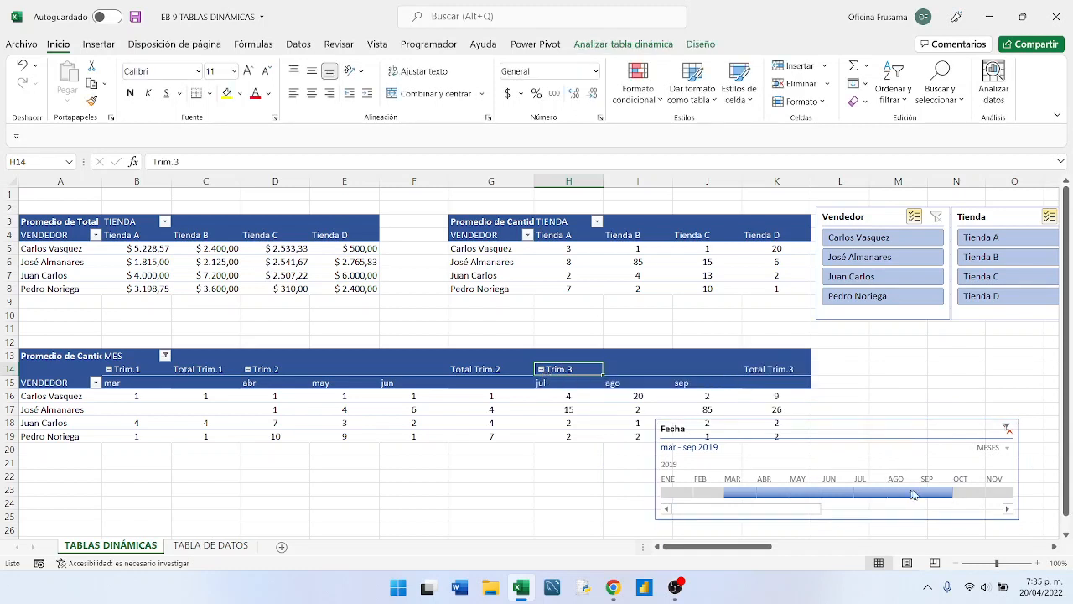
# - Move the Fecha timeline off the MES pivot table to the space directly beneath the Vendedor and Tienda slicers
pyautogui.moveTo(882, 418); pyautogui.dragTo(1009, 336)
pyautogui.moveTo(758, 546); pyautogui.dragTo(684, 535)
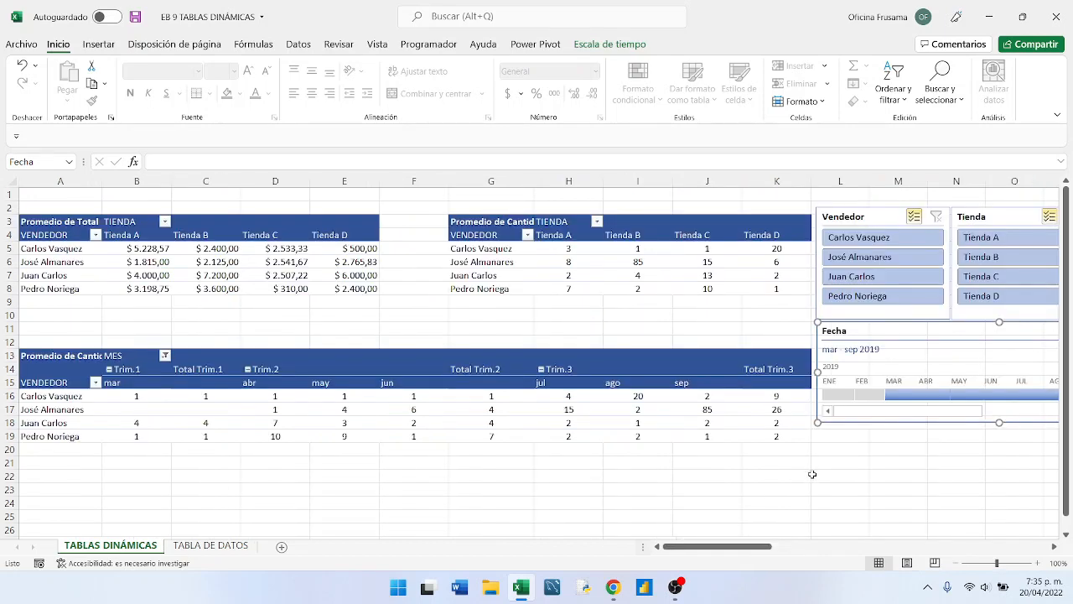
pyautogui.click(812, 474)
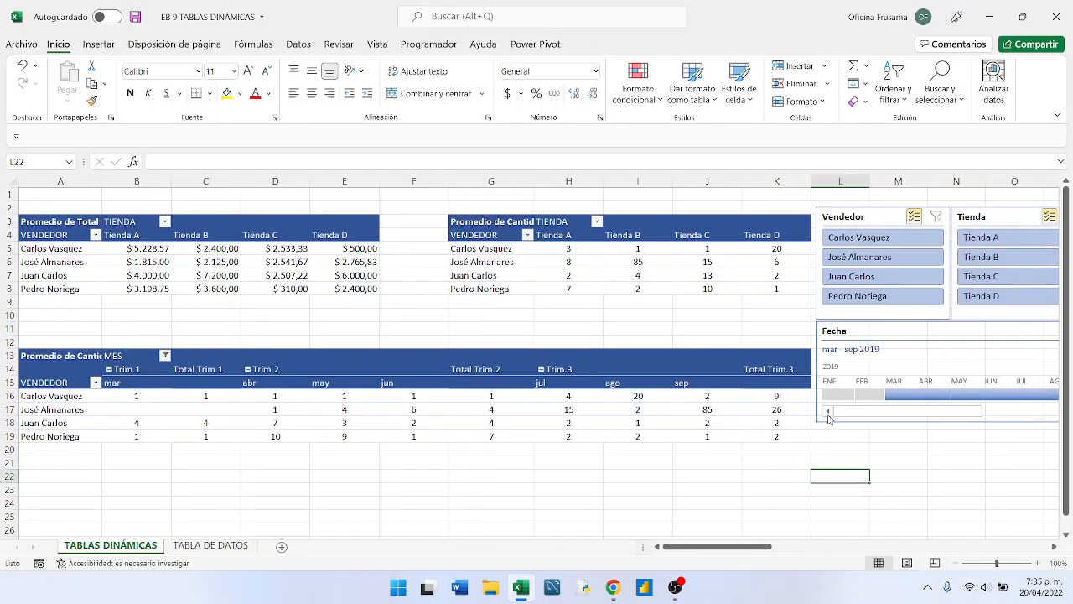
# - Collapse the months of Trim.1, Trim.2 and Trim.3 in the MES pivot table
pyautogui.click(109, 369)
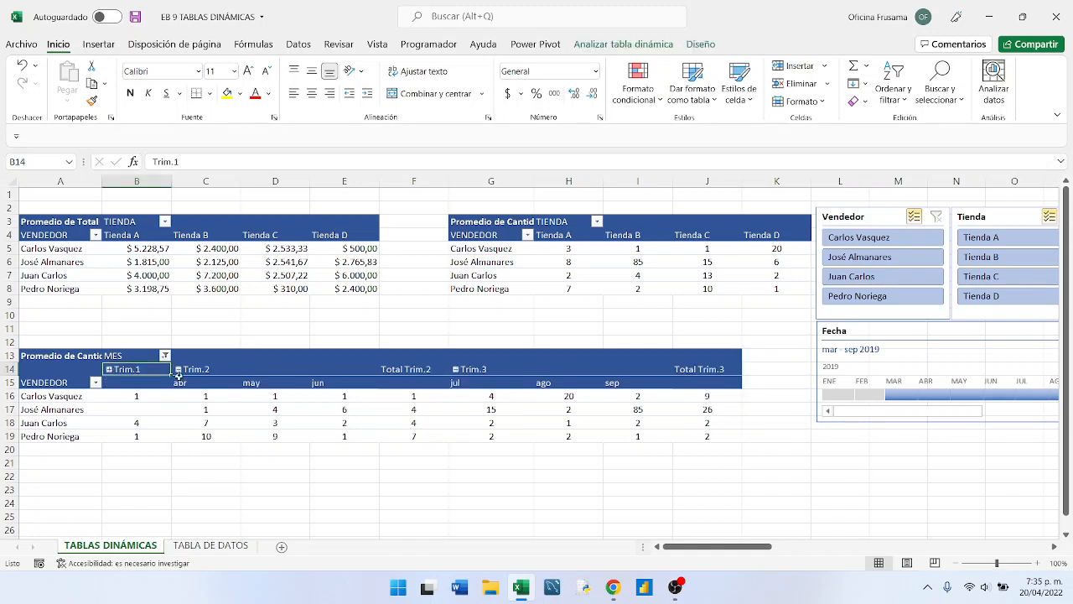
pyautogui.click(178, 370)
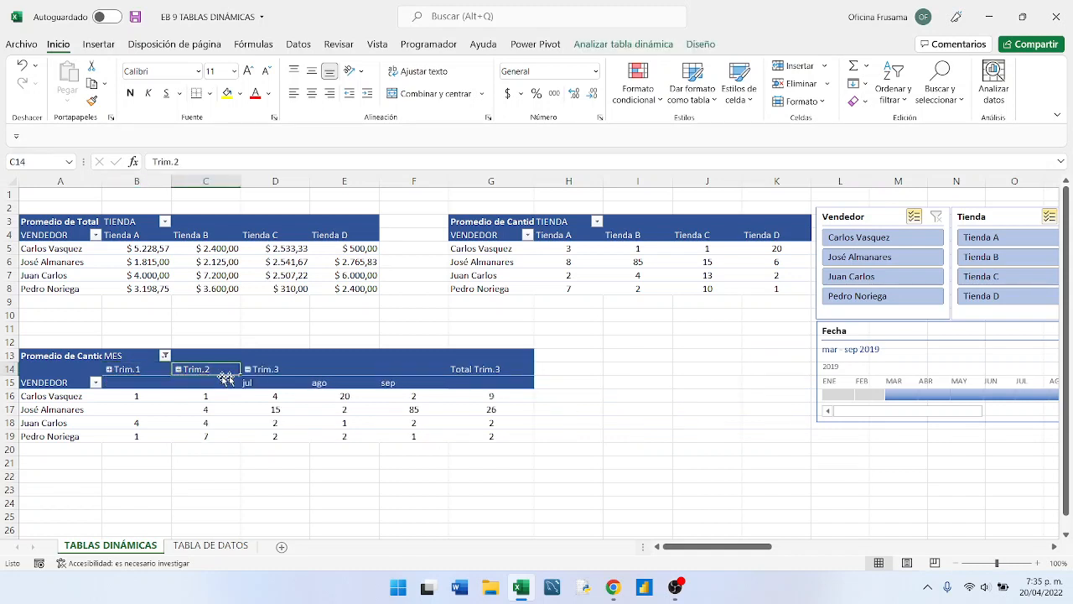
pyautogui.click(248, 370)
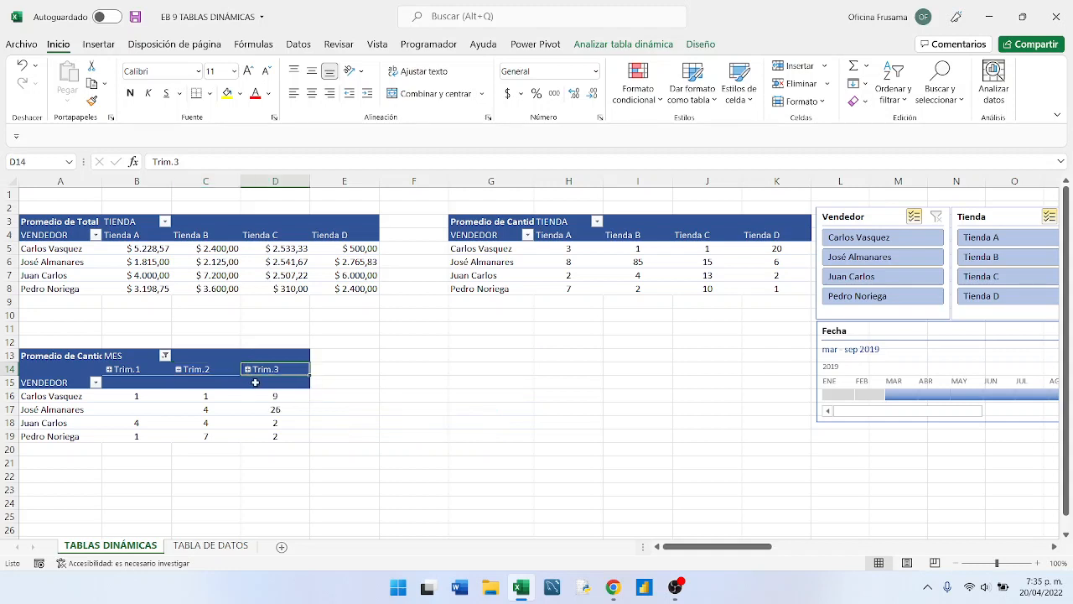
# - Widen the Fecha timeline beside the MES pivot table and extend its range from March 2019 through December 2020
pyautogui.moveTo(937, 332); pyautogui.dragTo(536, 352)
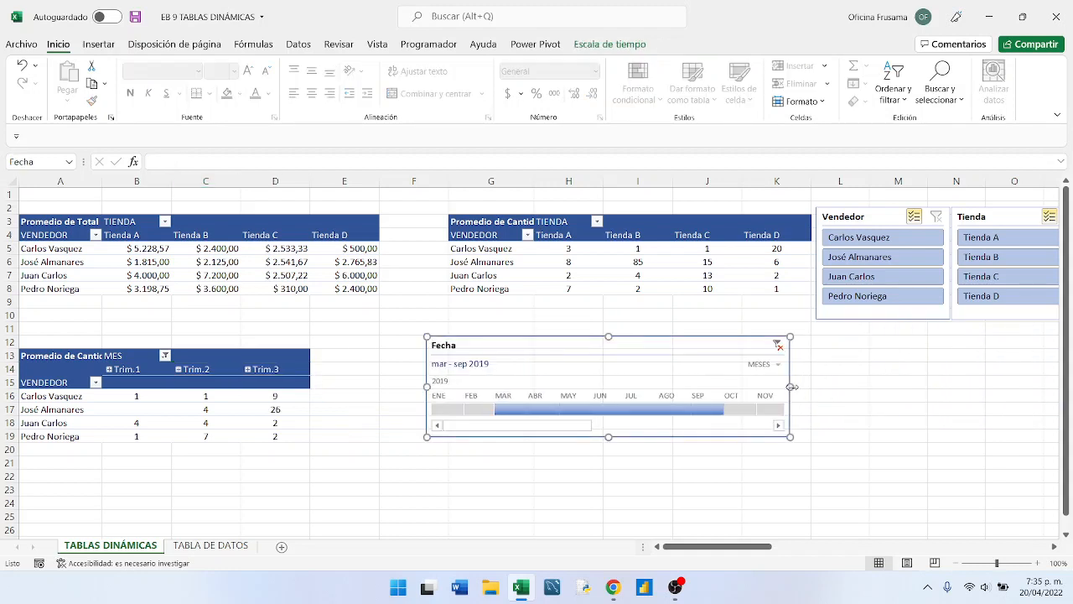
pyautogui.moveTo(791, 386); pyautogui.dragTo(994, 386)
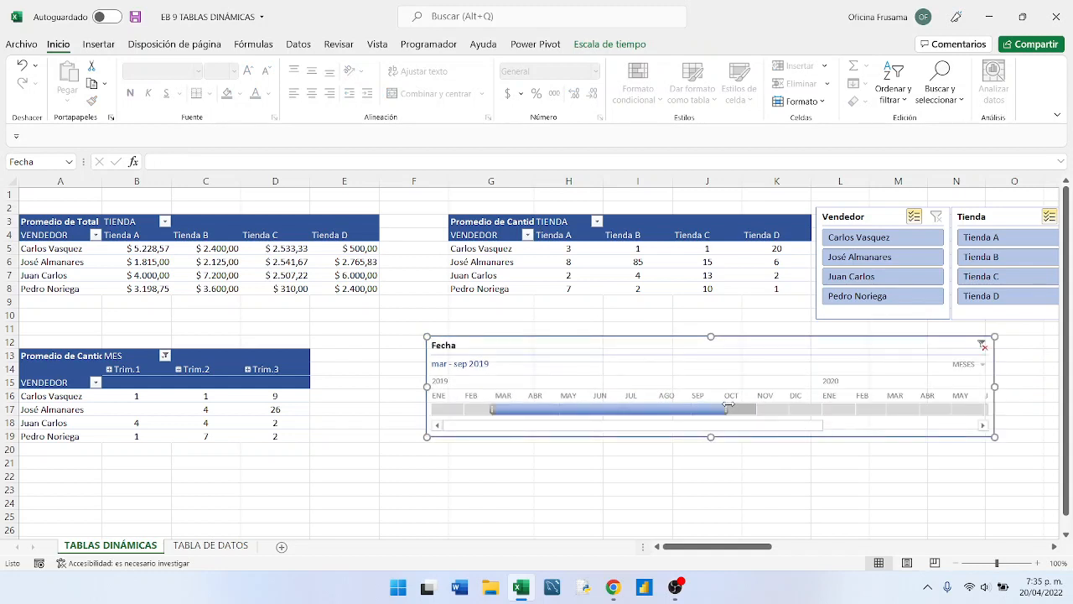
pyautogui.moveTo(727, 408); pyautogui.dragTo(1002, 408)
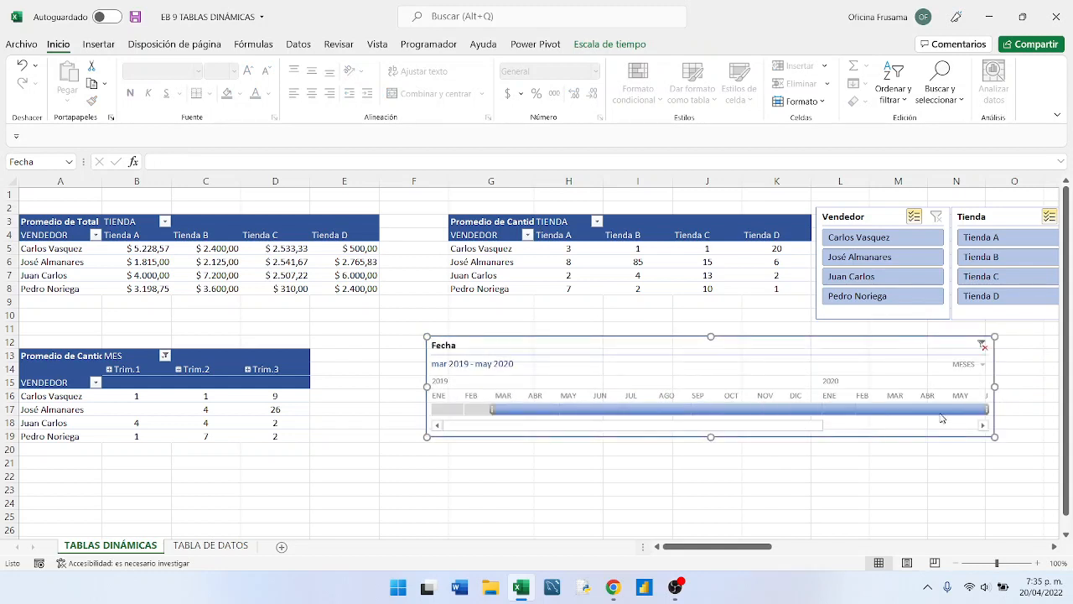
pyautogui.click(984, 425)
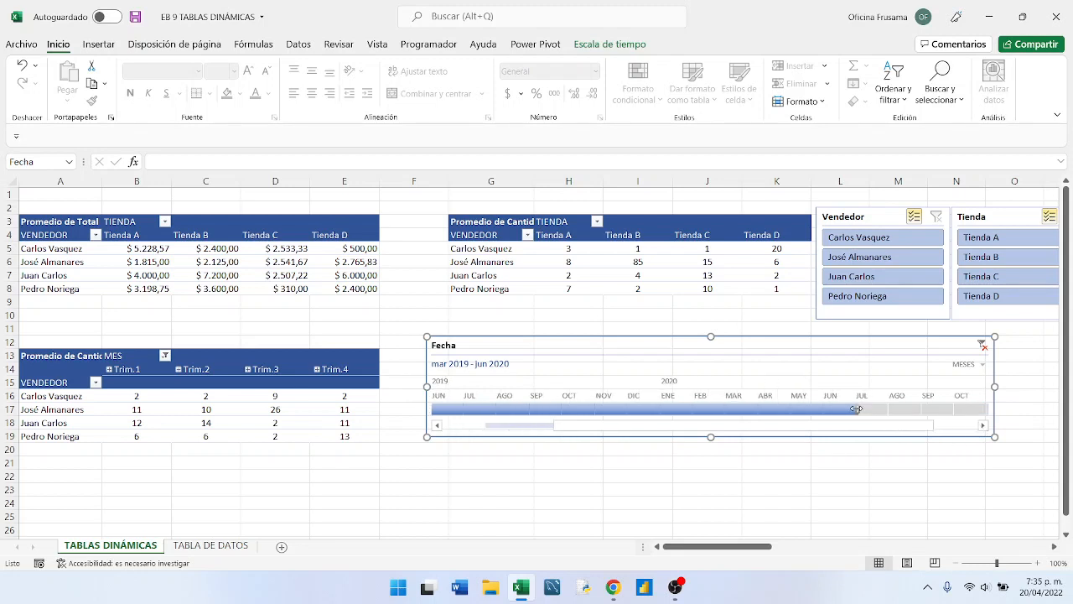
pyautogui.moveTo(856, 408); pyautogui.dragTo(993, 409)
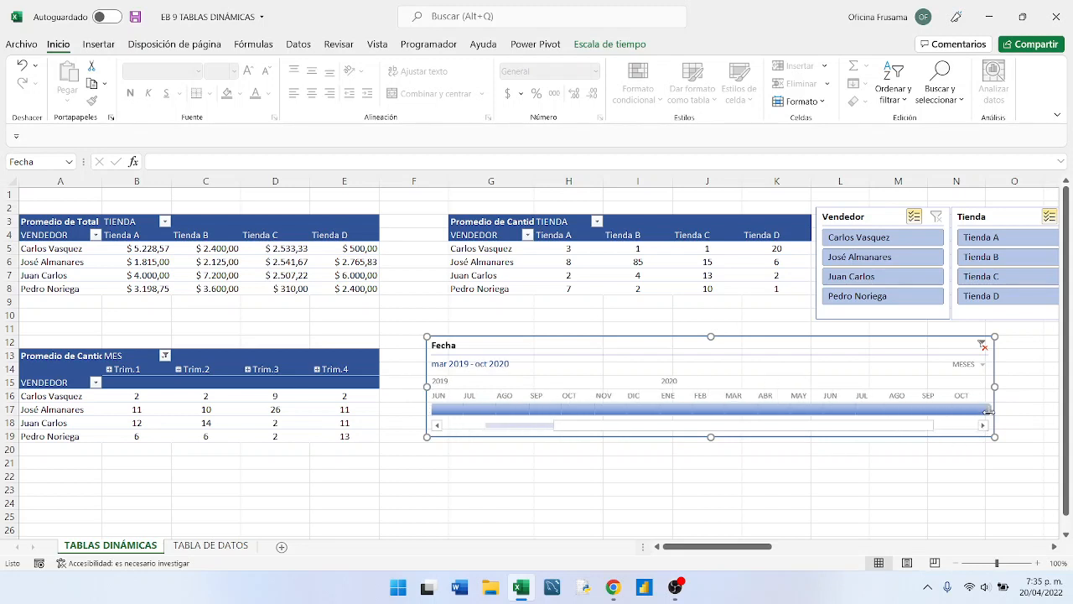
pyautogui.click(925, 428)
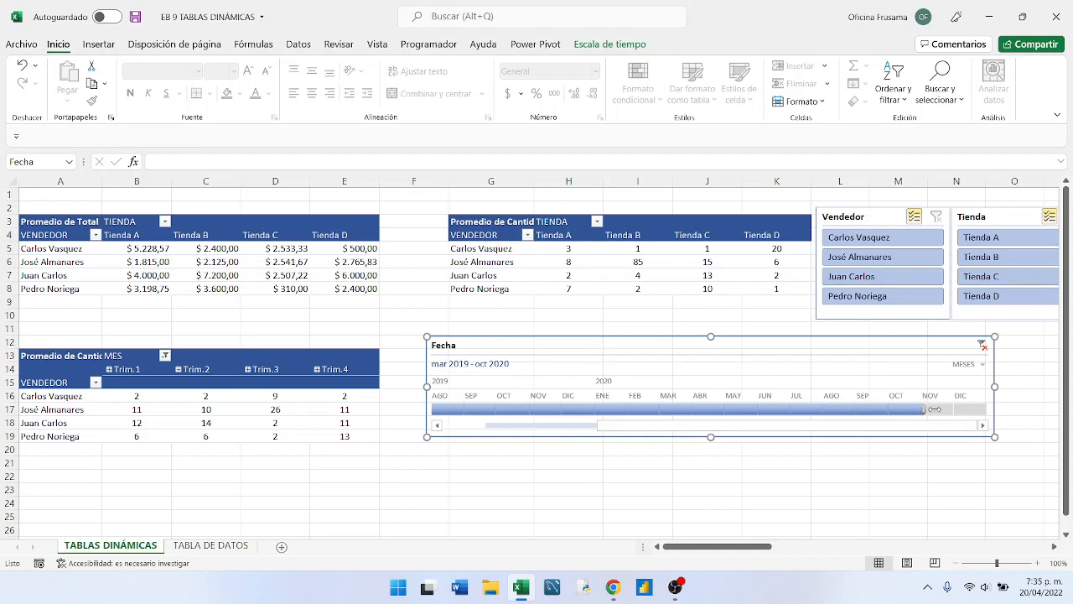
pyautogui.moveTo(934, 409); pyautogui.dragTo(781, 388)
# - Reposition the Fecha timeline beneath the Vendedor and Tienda slicers, aligned with the start of column L
pyautogui.moveTo(668, 345); pyautogui.dragTo(904, 347)
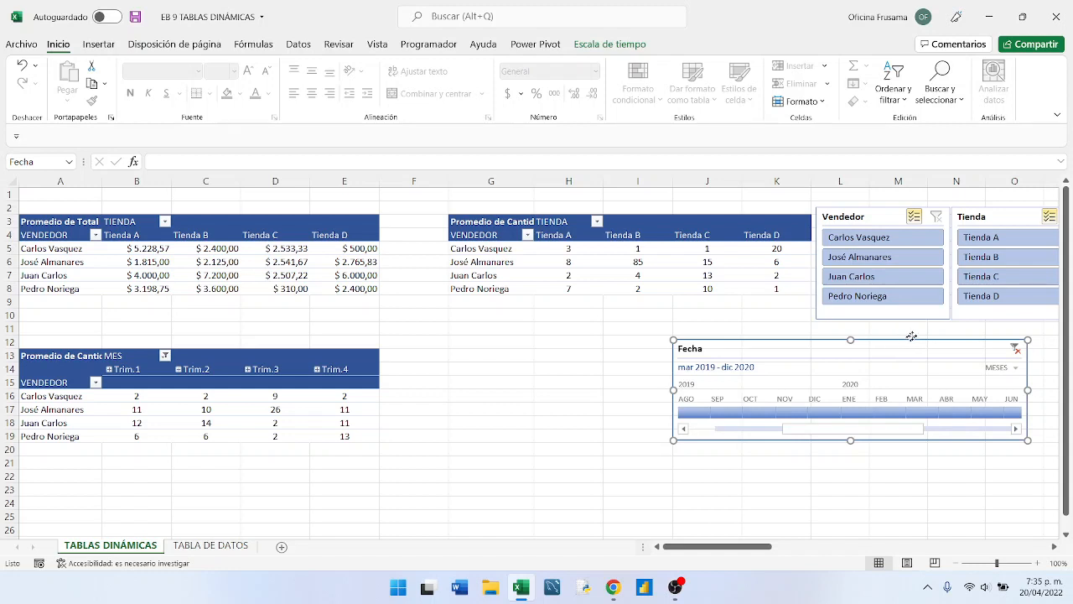
pyautogui.moveTo(896, 338); pyautogui.dragTo(1025, 333)
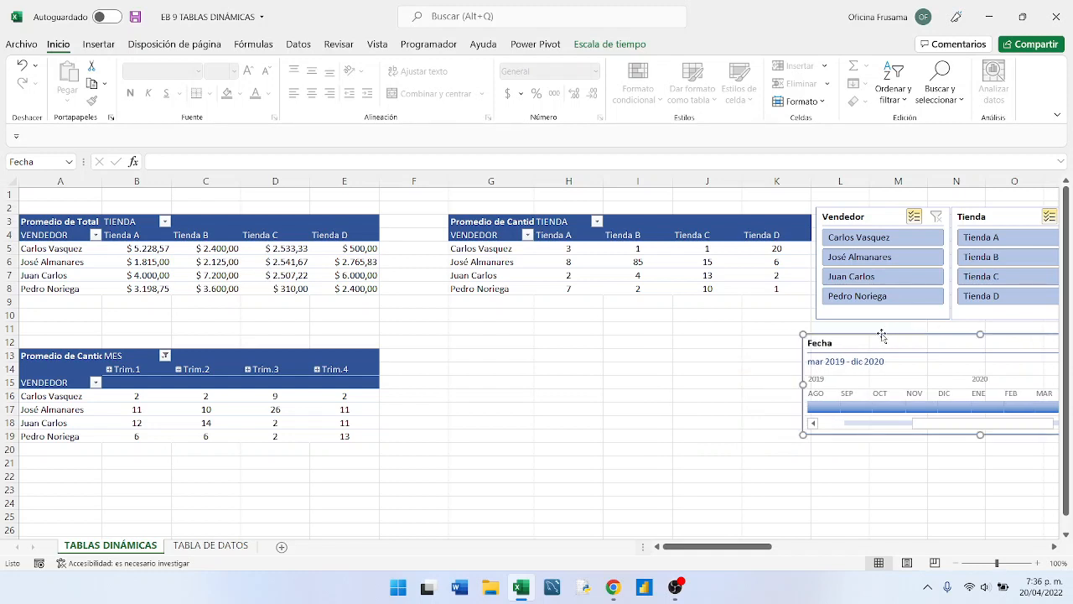
pyautogui.moveTo(882, 333); pyautogui.dragTo(895, 323)
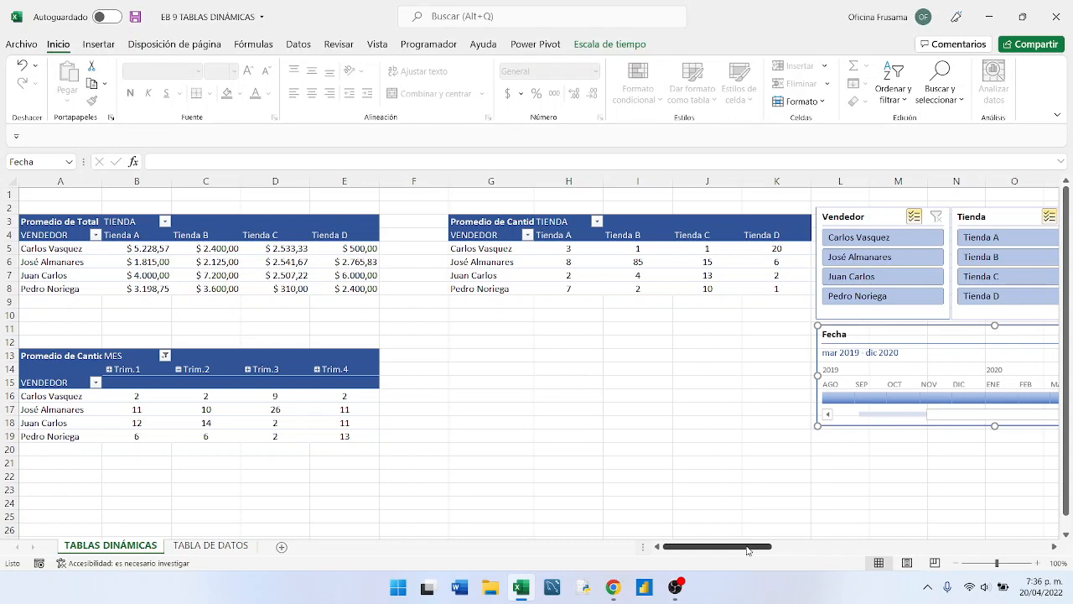
pyautogui.moveTo(747, 549)
pyautogui.mouseDown()
pyautogui.moveTo(763, 549)
pyautogui.moveTo(743, 549)
pyautogui.mouseUp()
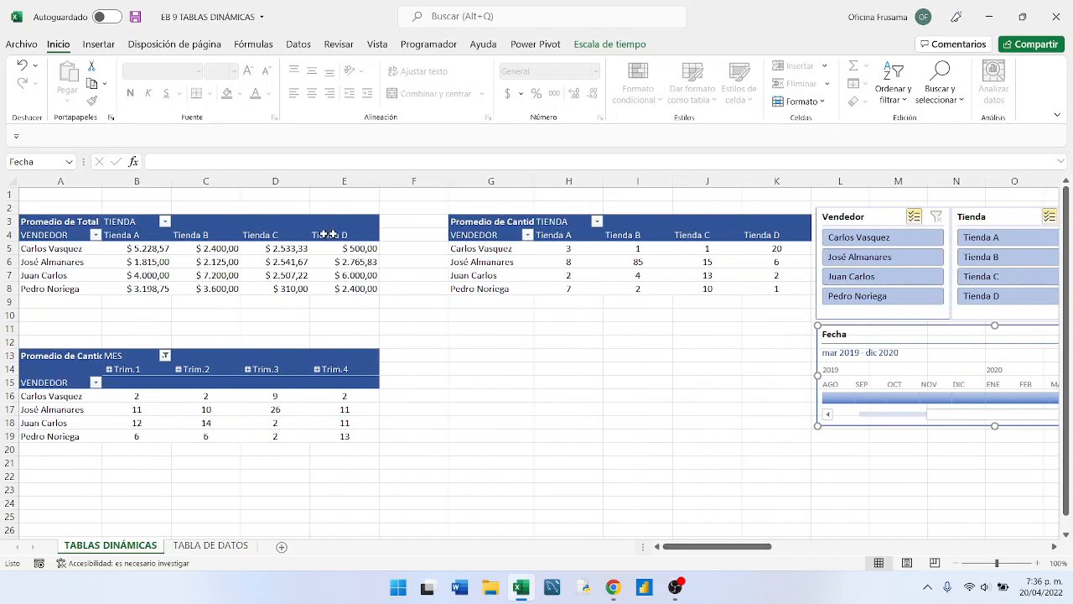
# - Insert a stacked column pivot chart from A4:E8 of the Promedio de Total pivot table and place it in the free area below the tables
pyautogui.click(39, 236)
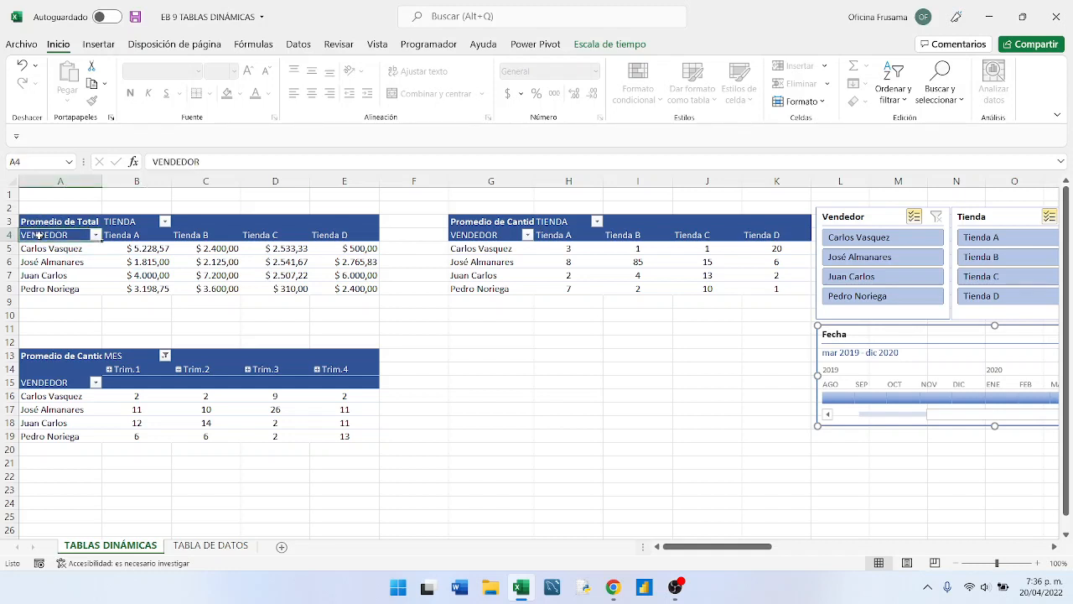
pyautogui.moveTo(39, 236); pyautogui.dragTo(339, 283)
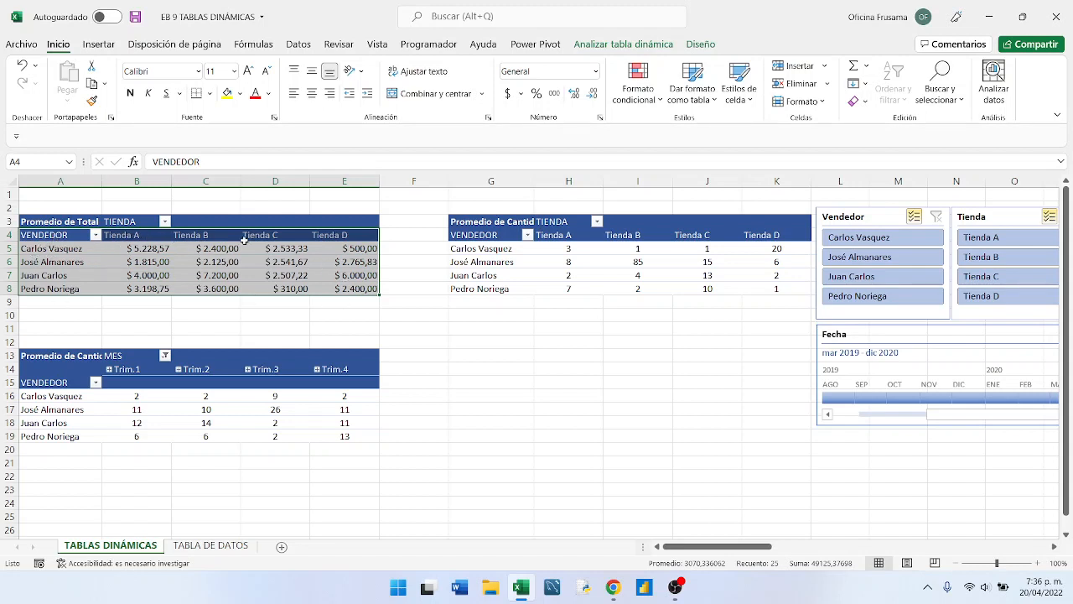
pyautogui.moveTo(343, 248)
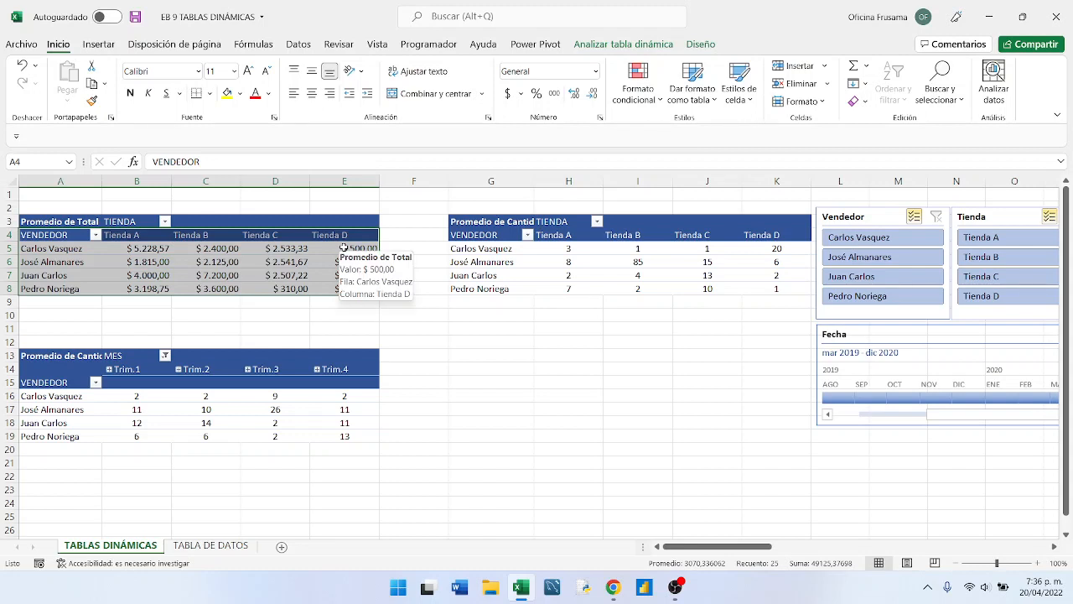
pyautogui.click(98, 44)
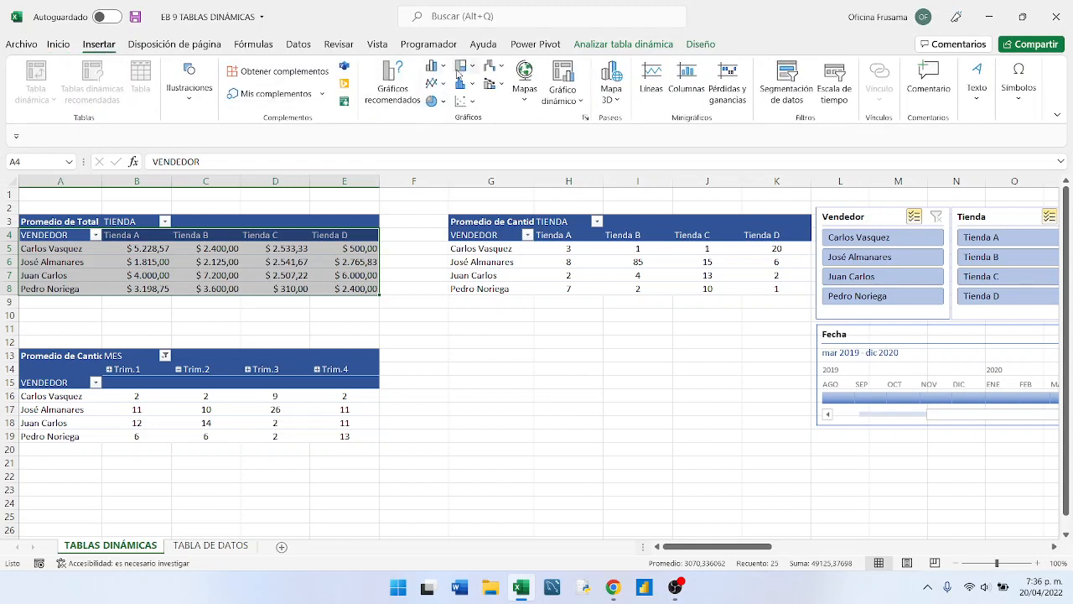
pyautogui.click(580, 105)
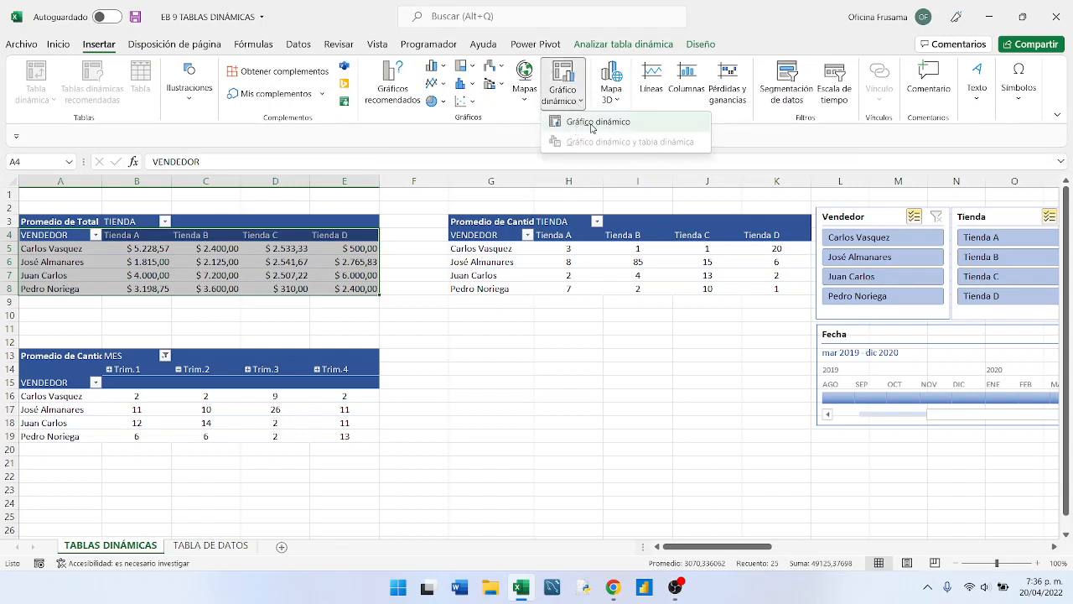
pyautogui.click(592, 122)
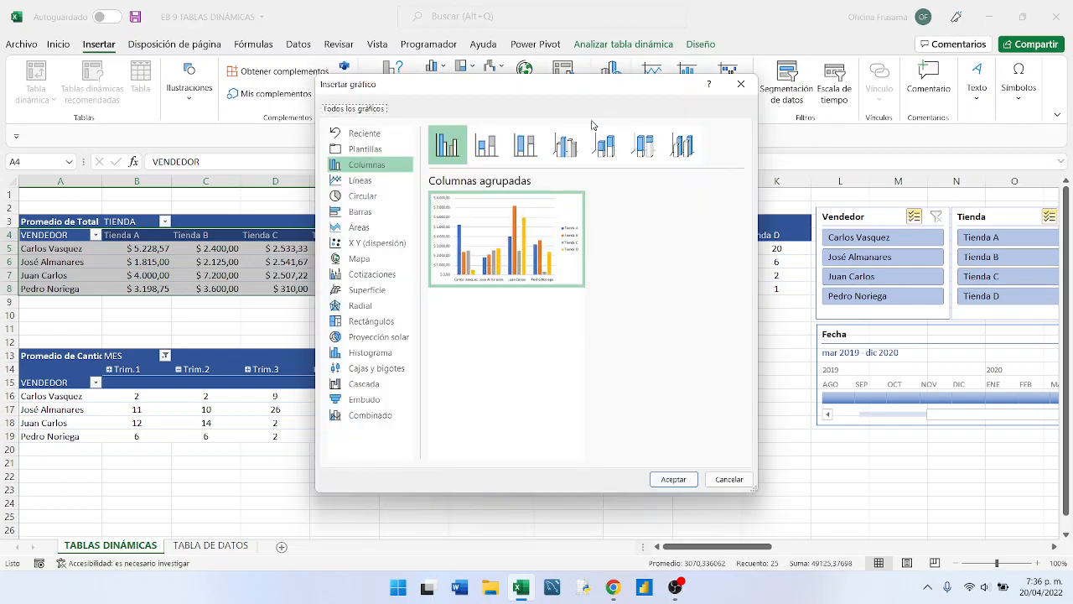
pyautogui.moveTo(487, 92); pyautogui.dragTo(661, 93)
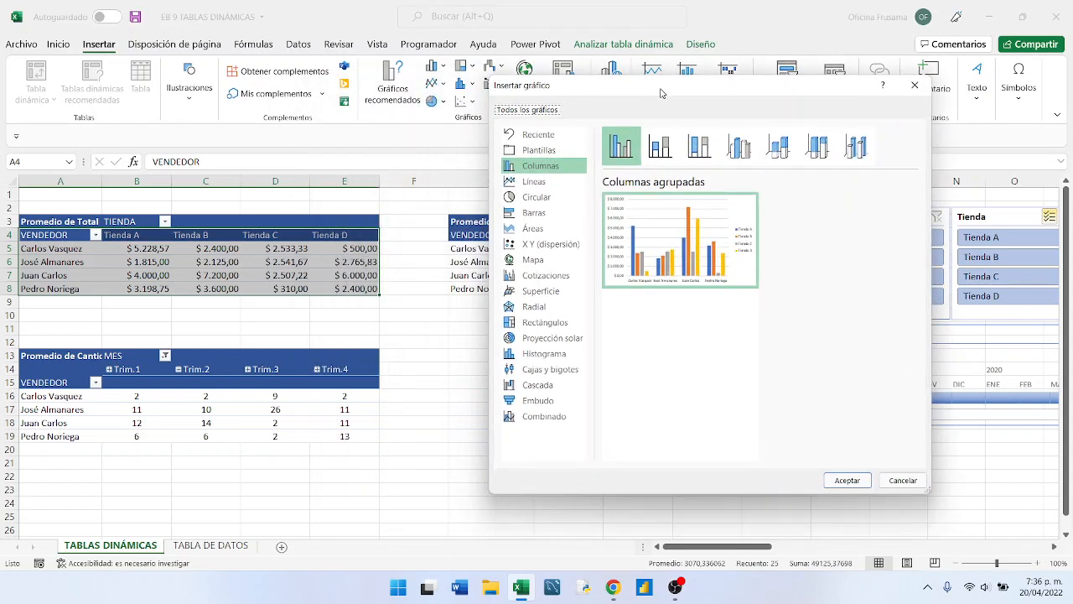
pyautogui.moveTo(722, 229)
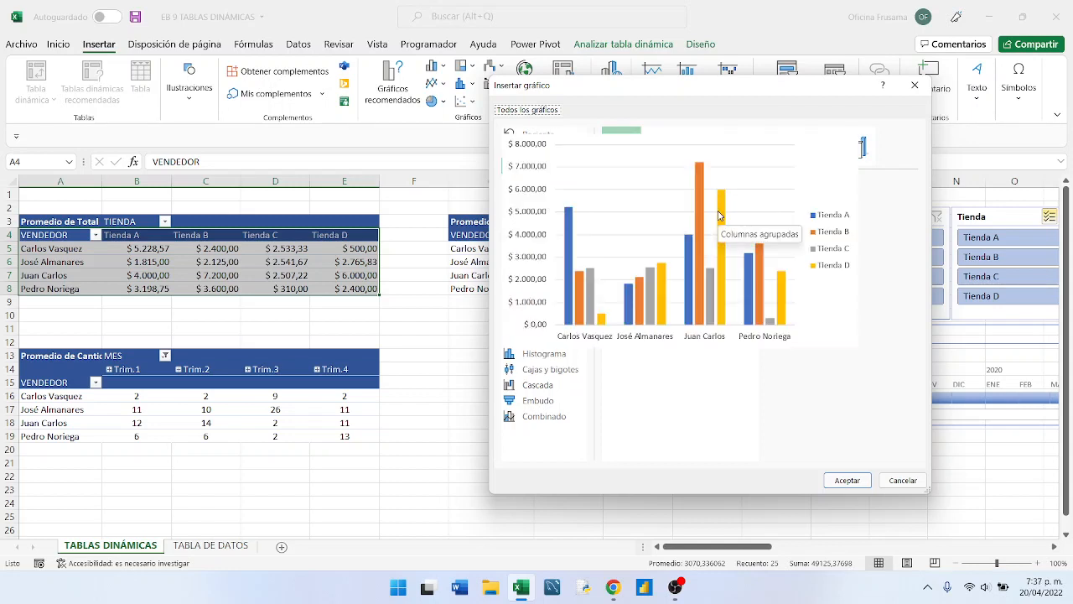
pyautogui.click(659, 159)
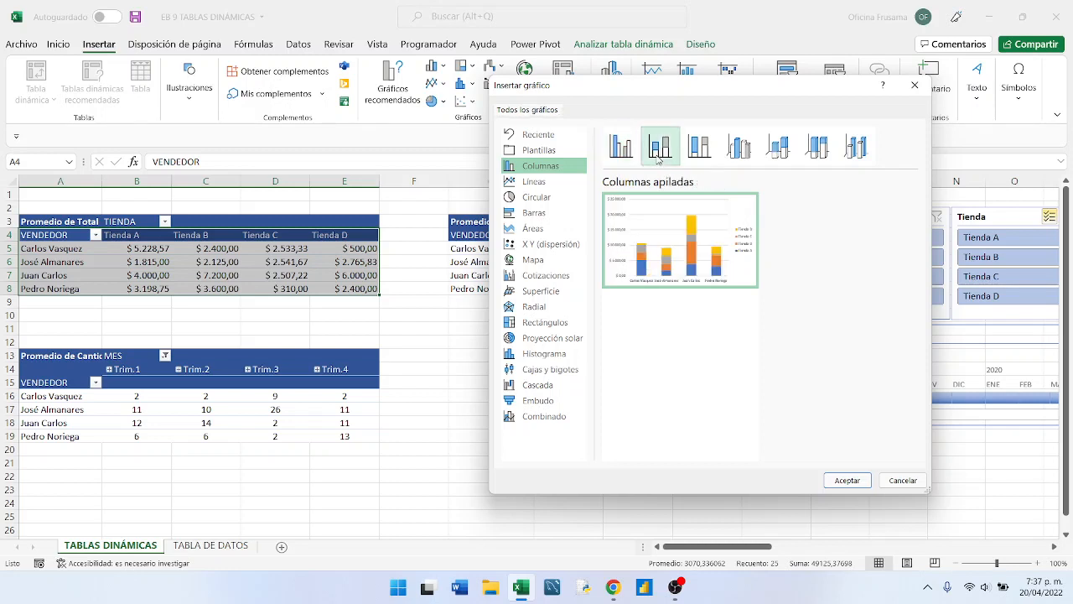
pyautogui.moveTo(669, 234)
pyautogui.click(848, 485)
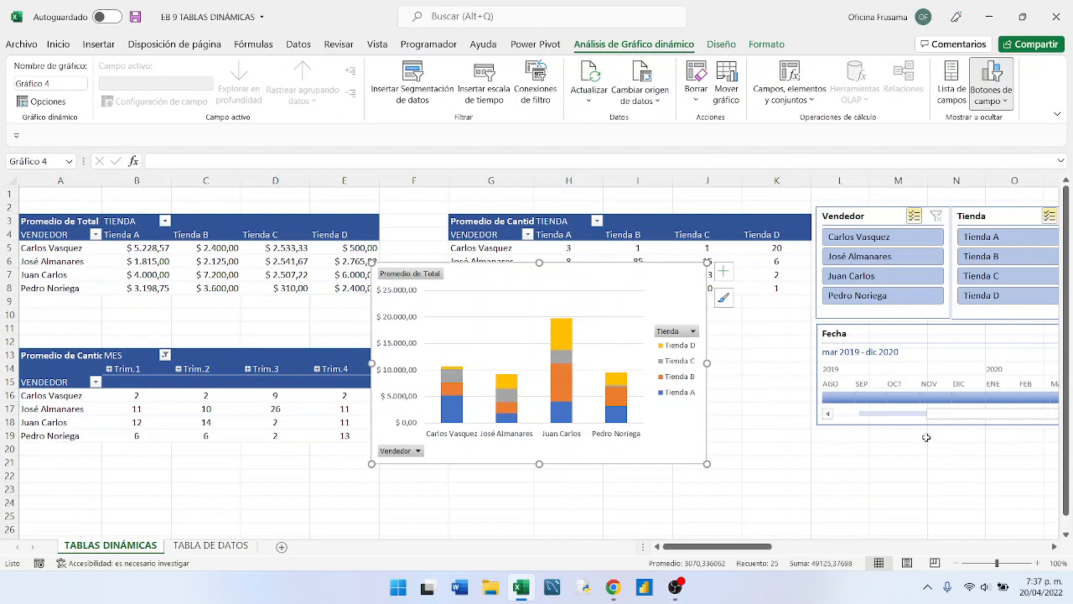
pyautogui.moveTo(582, 266); pyautogui.dragTo(610, 368)
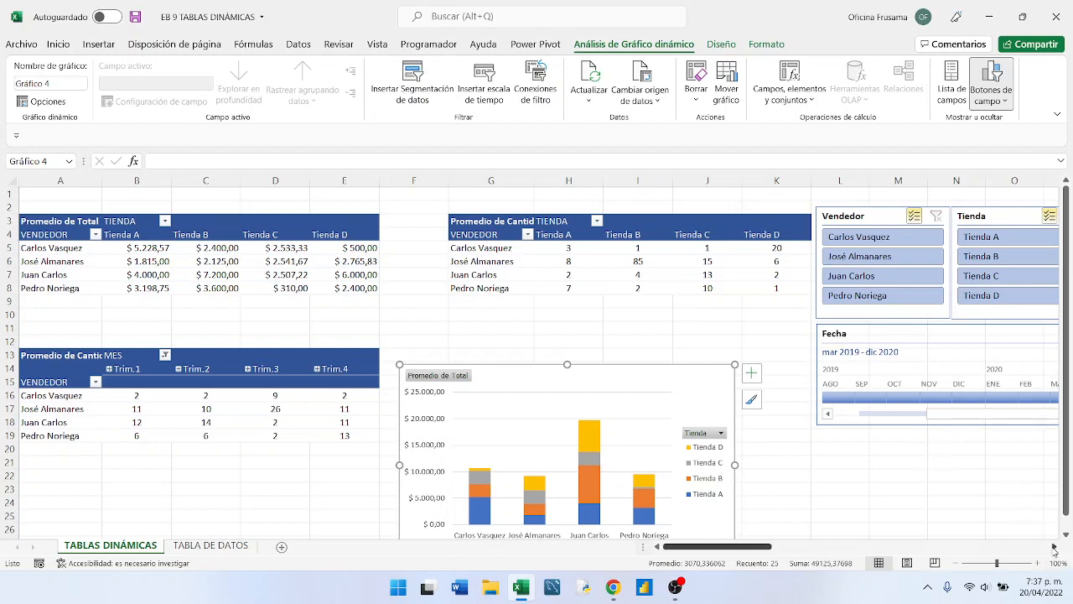
# - Insert a clustered column pivot chart from G4:K8 of the Promedio de Cantidad pivot table and place it beside the stacked column chart
pyautogui.click(1054, 547)
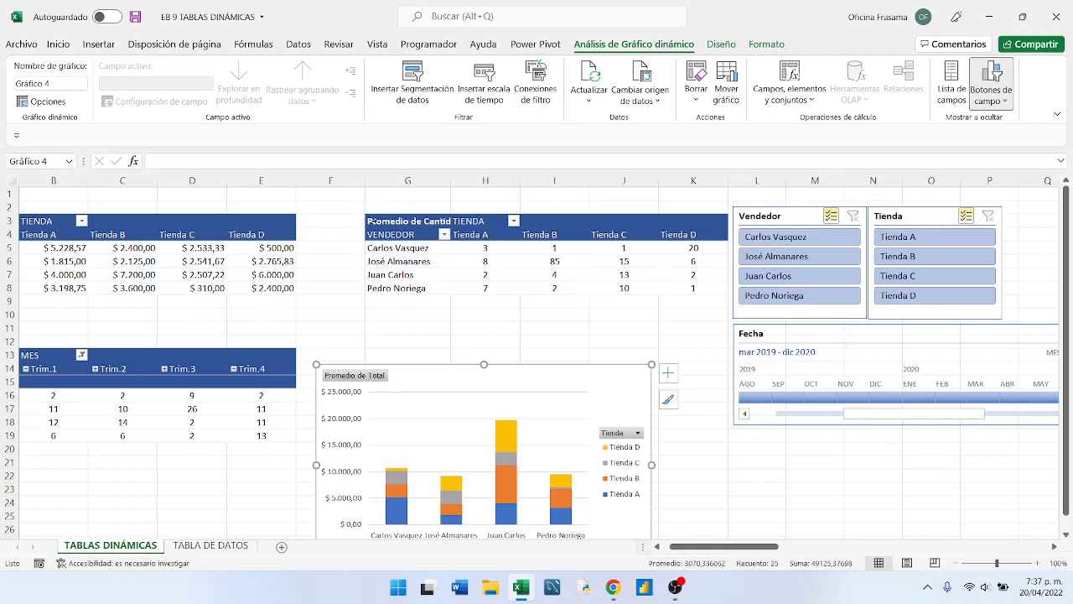
pyautogui.moveTo(390, 237); pyautogui.dragTo(688, 288)
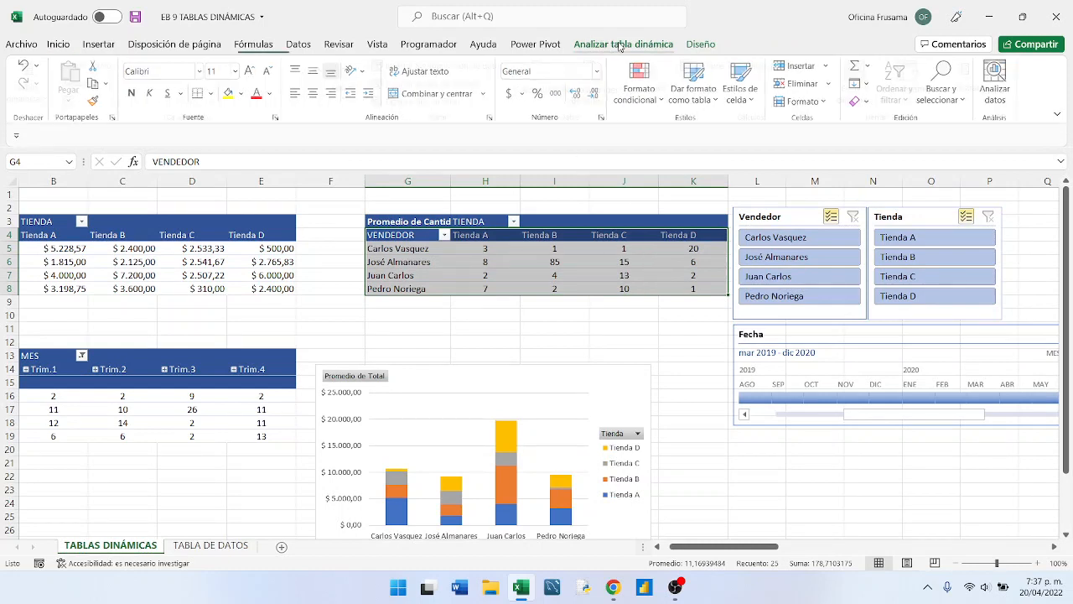
pyautogui.click(619, 44)
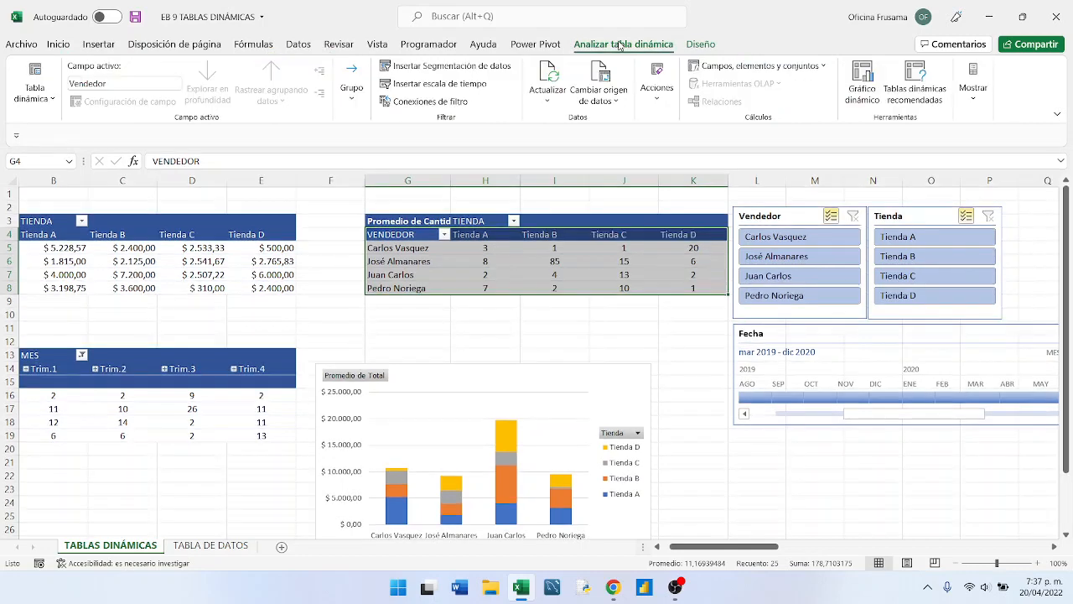
pyautogui.click(696, 45)
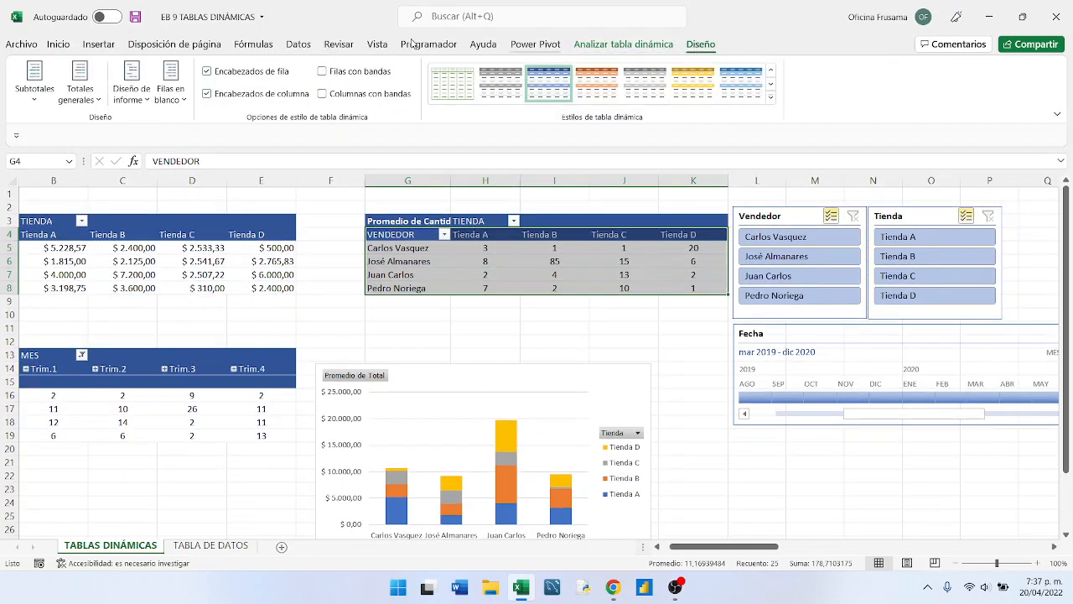
pyautogui.click(99, 45)
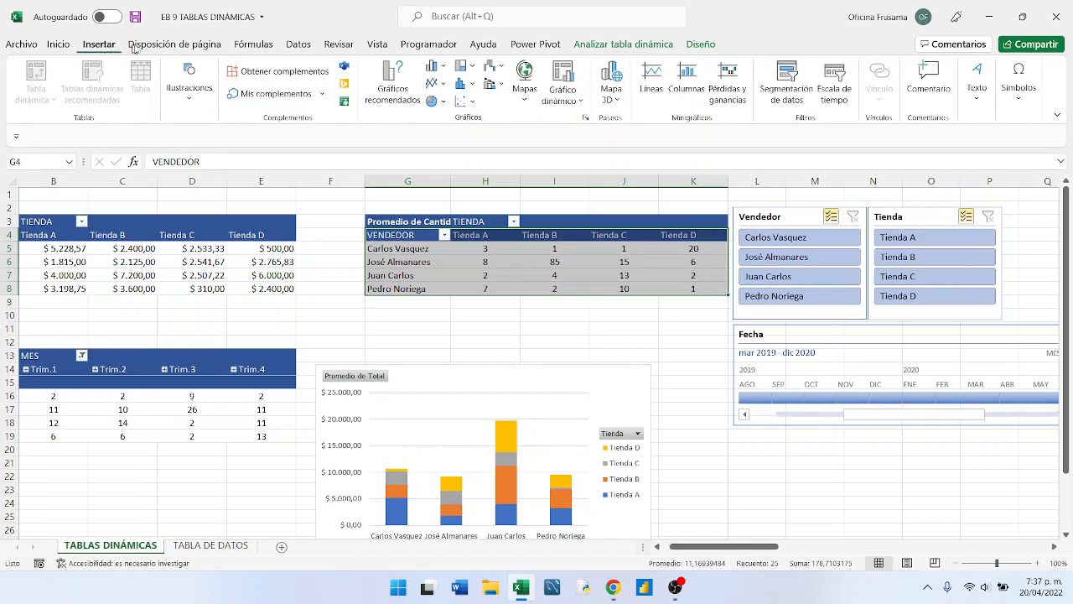
pyautogui.click(571, 104)
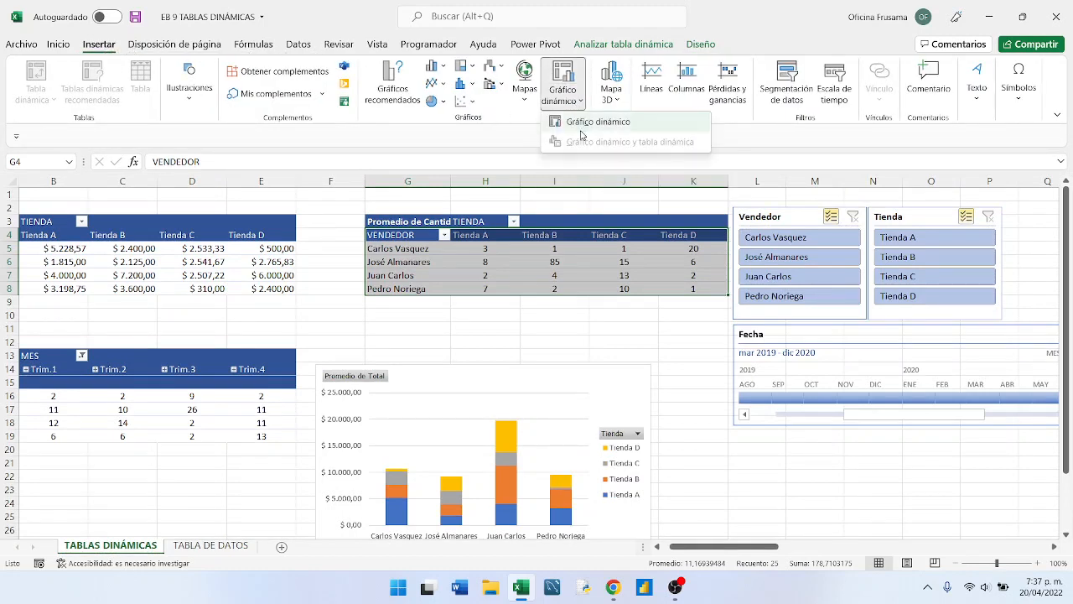
pyautogui.click(586, 123)
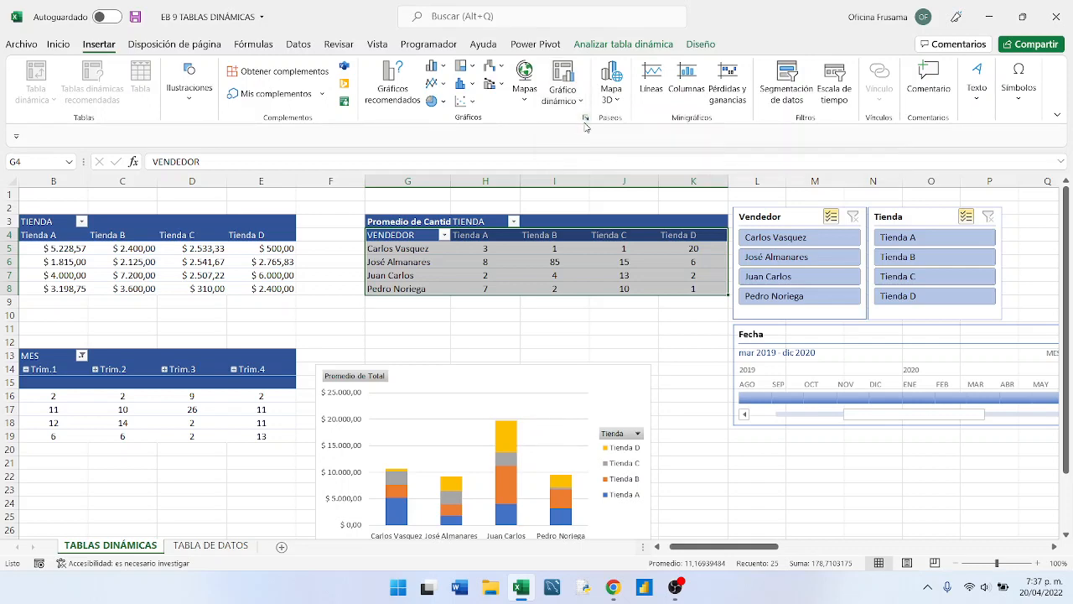
pyautogui.moveTo(495, 98); pyautogui.dragTo(799, 134)
pyautogui.moveTo(797, 275)
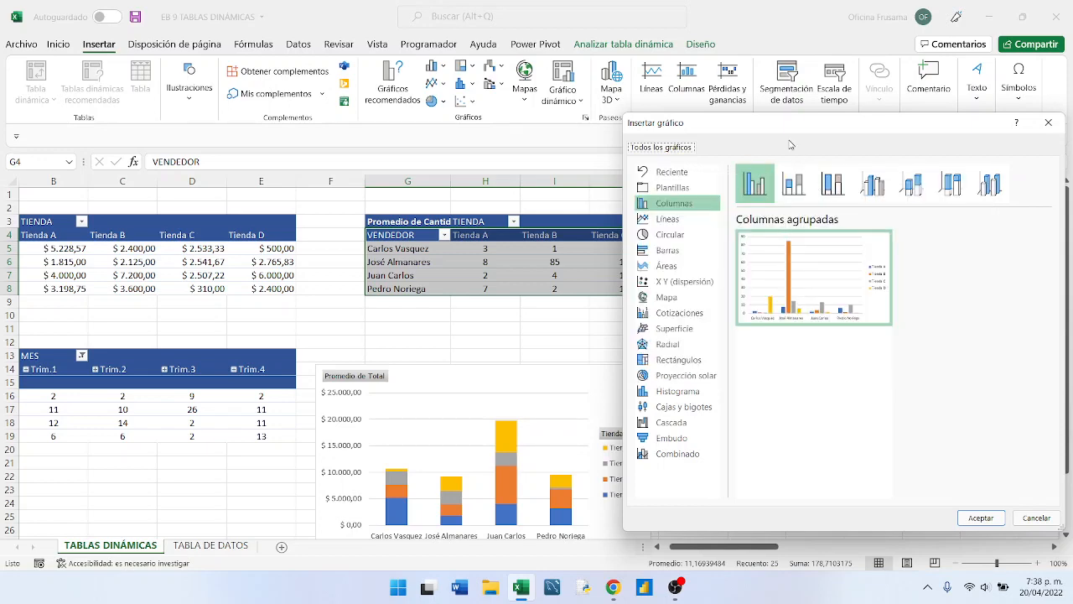
pyautogui.moveTo(778, 131); pyautogui.dragTo(659, 95)
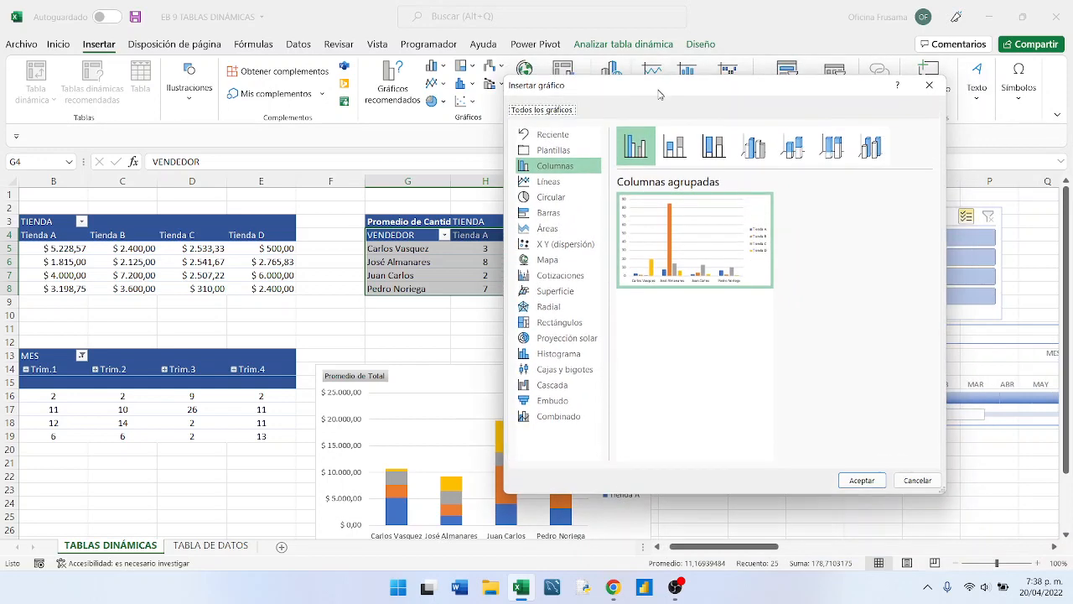
pyautogui.moveTo(699, 211)
pyautogui.moveTo(686, 270)
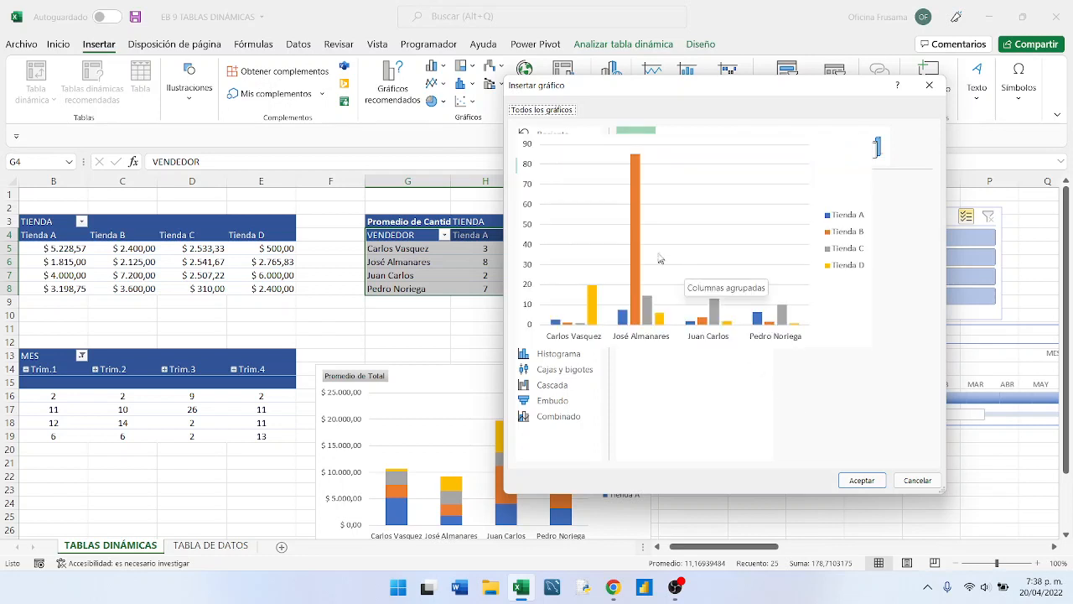
pyautogui.click(850, 482)
pyautogui.moveTo(561, 275); pyautogui.dragTo(853, 373)
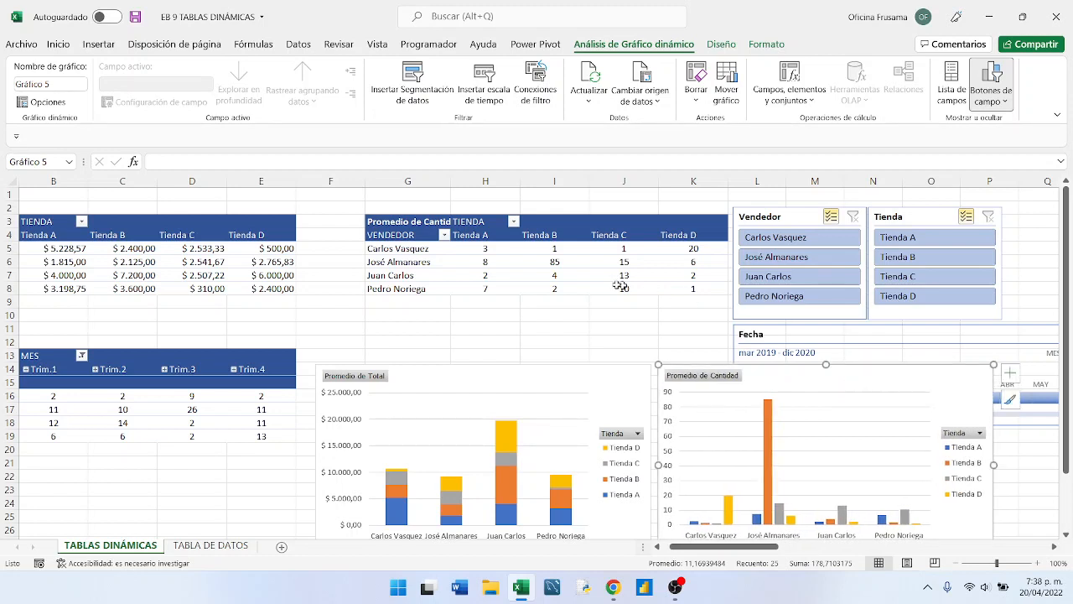
# - In the TABLA DE DATOS sheet, filter the Vendedor column to only the salesperson listed in row 6 of the Promedio de Cantidad pivot table
pyautogui.click(557, 266)
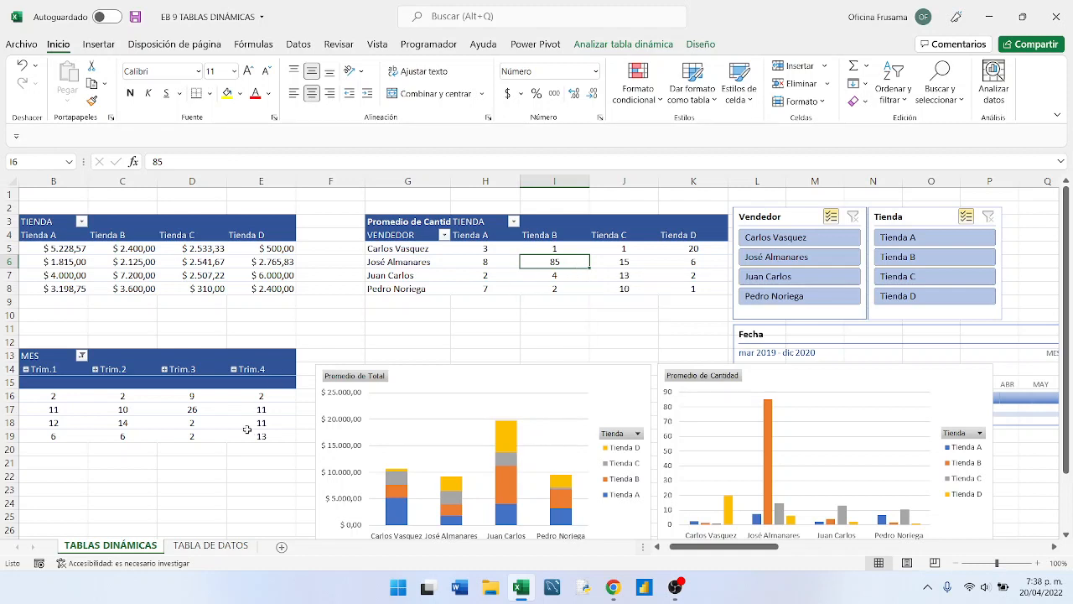
pyautogui.click(209, 545)
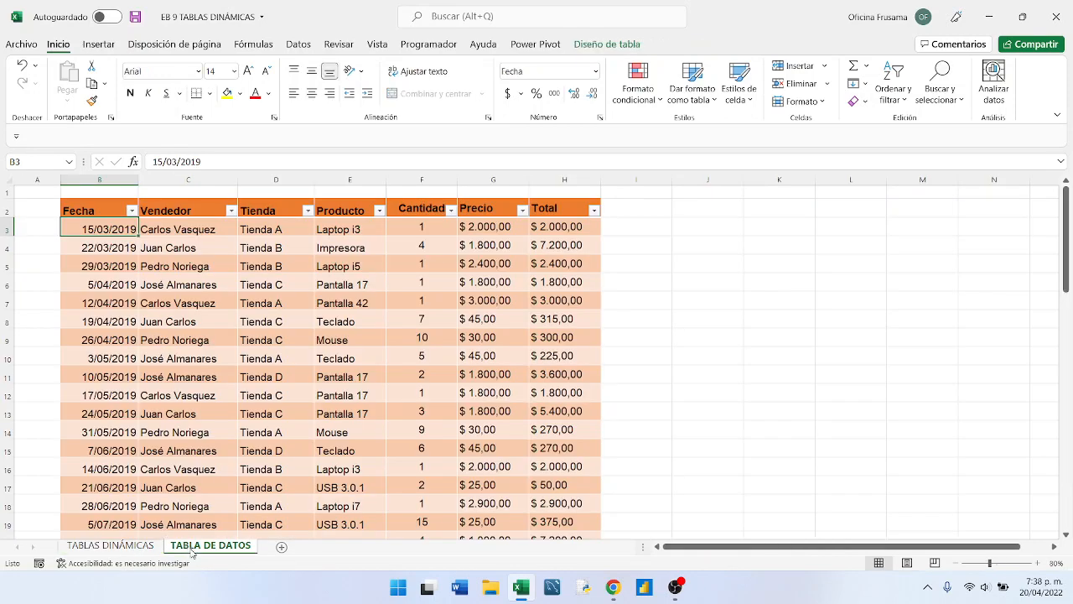
pyautogui.click(231, 212)
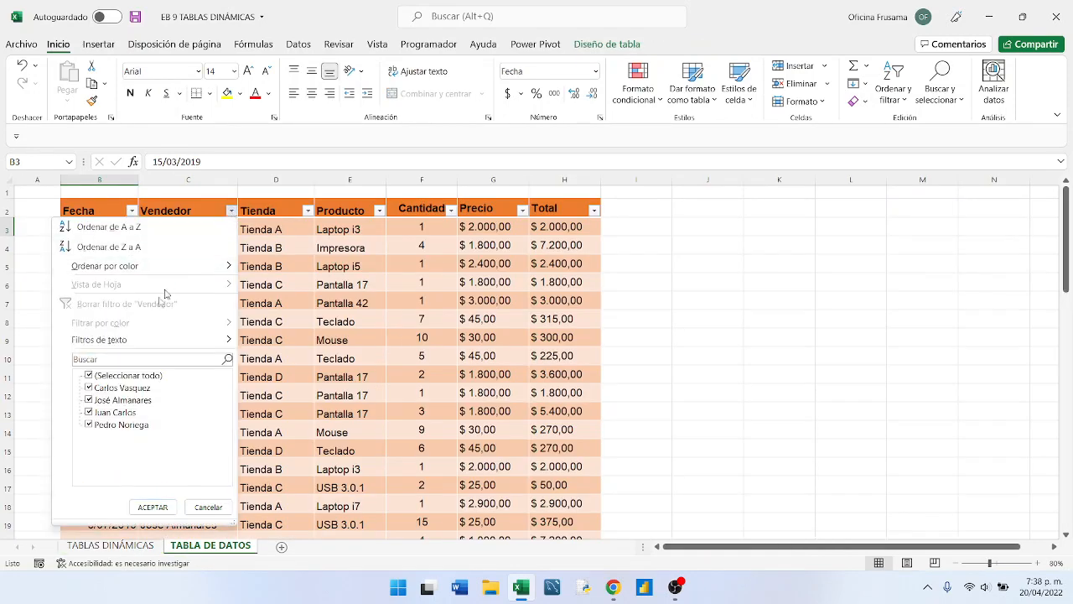
pyautogui.click(90, 400)
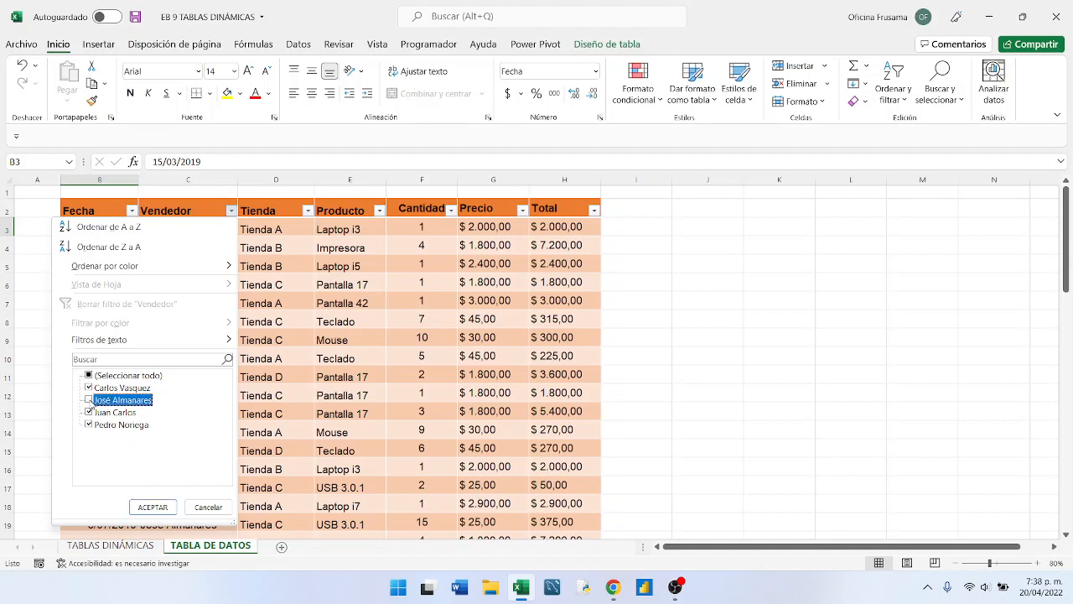
pyautogui.click(88, 377)
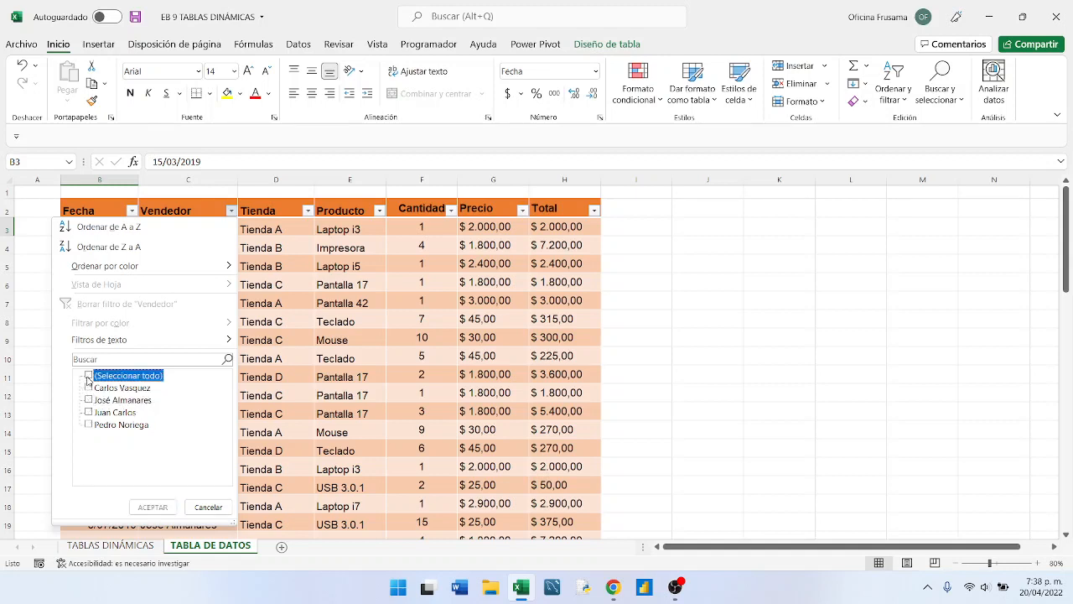
pyautogui.click(90, 400)
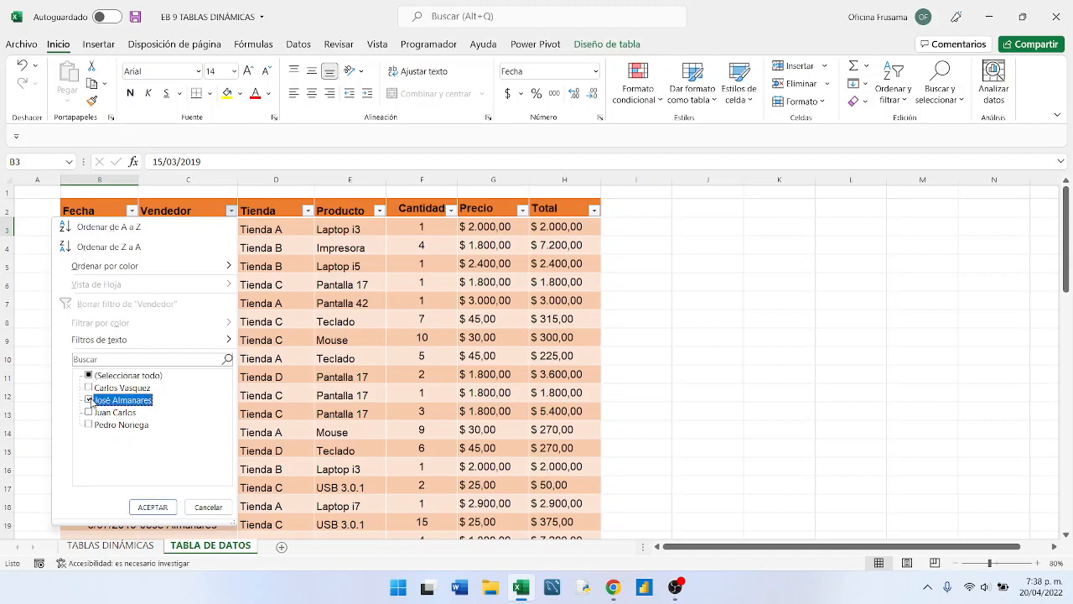
pyautogui.click(151, 506)
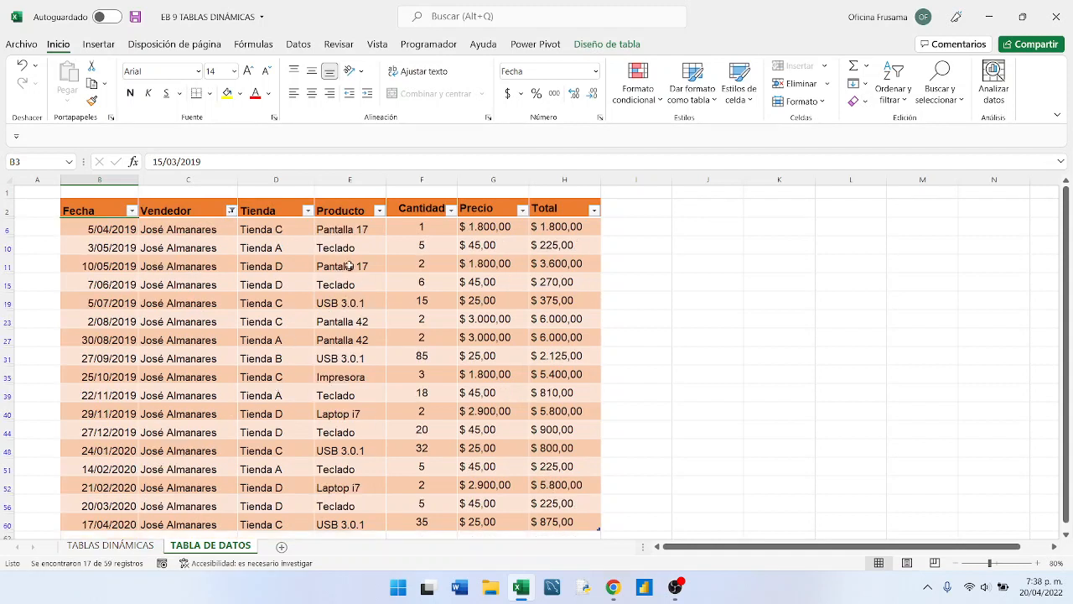
# - Filter the Tienda column of the sales data table to show only Tienda B
pyautogui.click(307, 213)
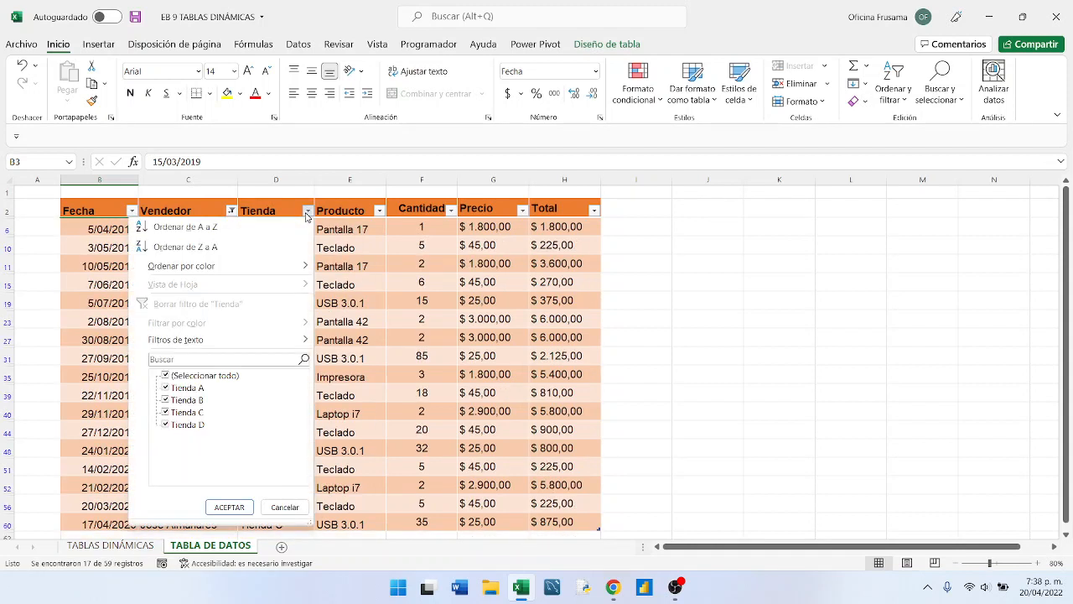
pyautogui.click(166, 376)
pyautogui.click(165, 400)
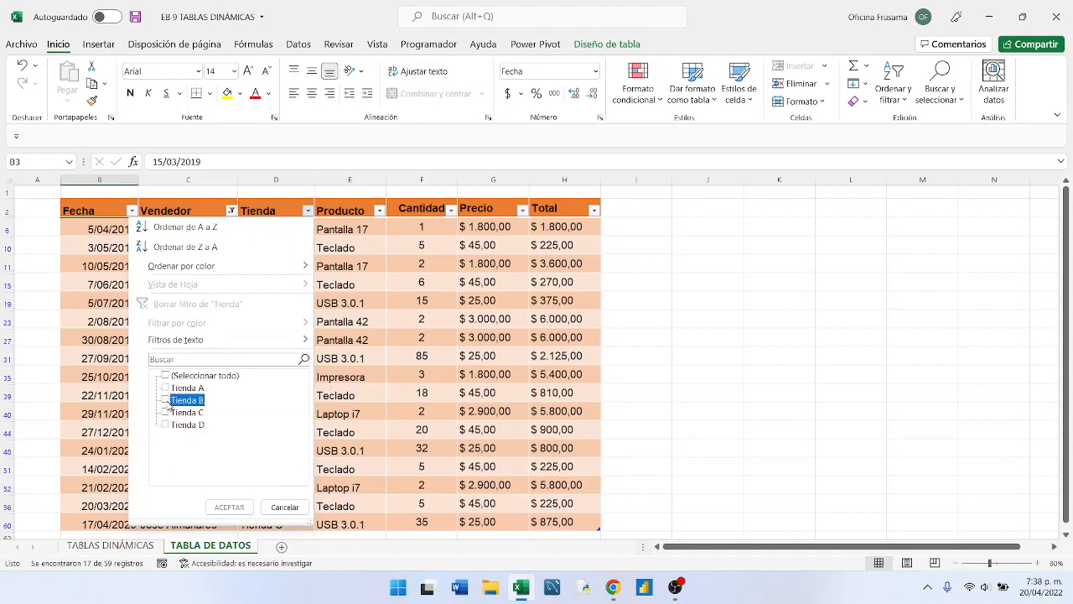
pyautogui.click(228, 507)
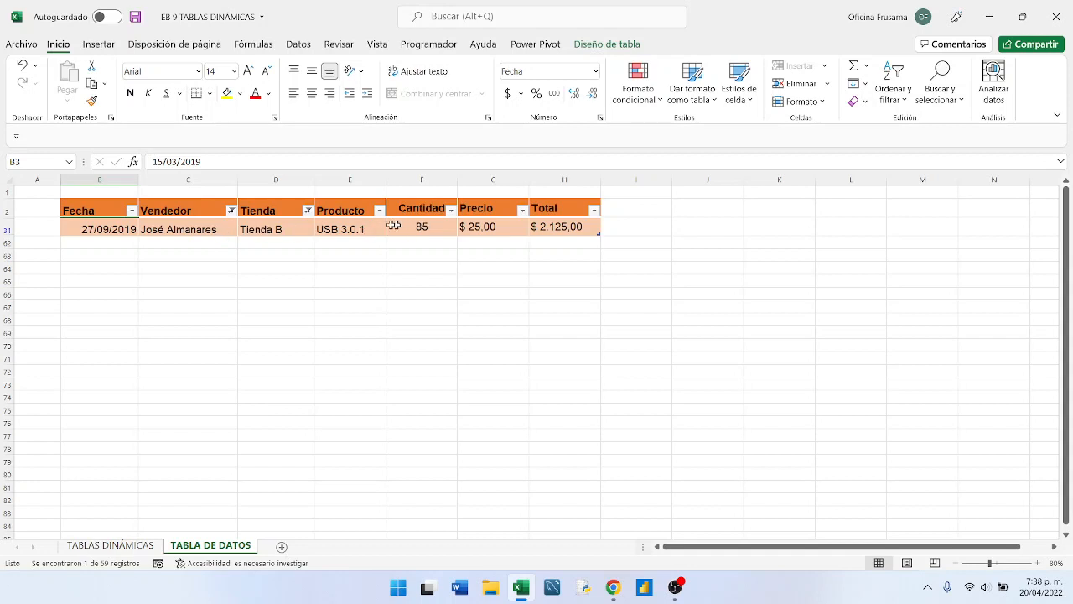
# - Set the Cantidad of the filtered USB 3.0.1 sale in F31 to 20
pyautogui.click(421, 229)
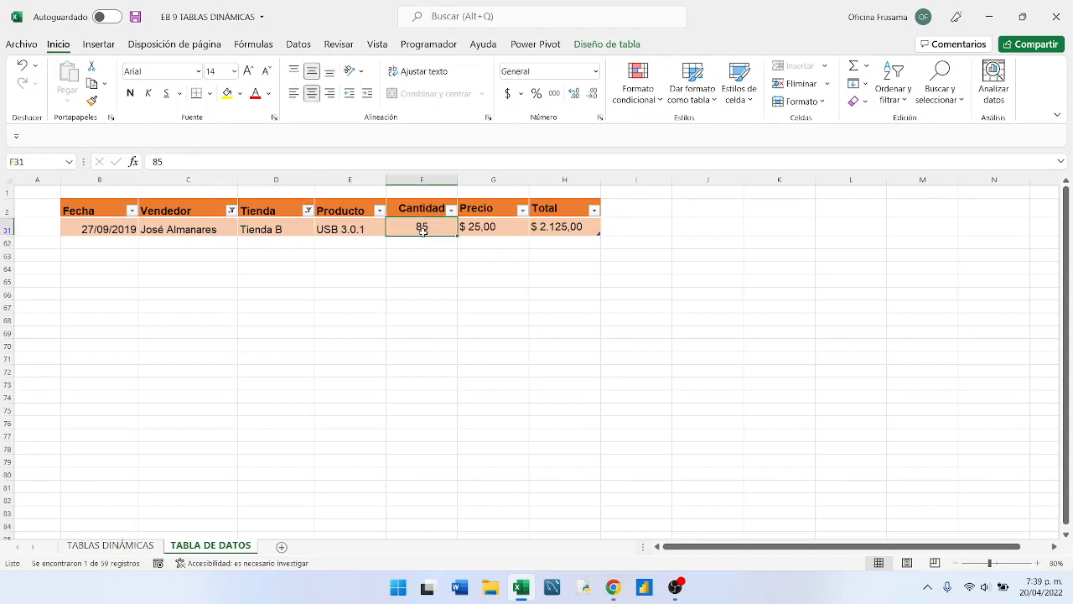
pyautogui.write('20')
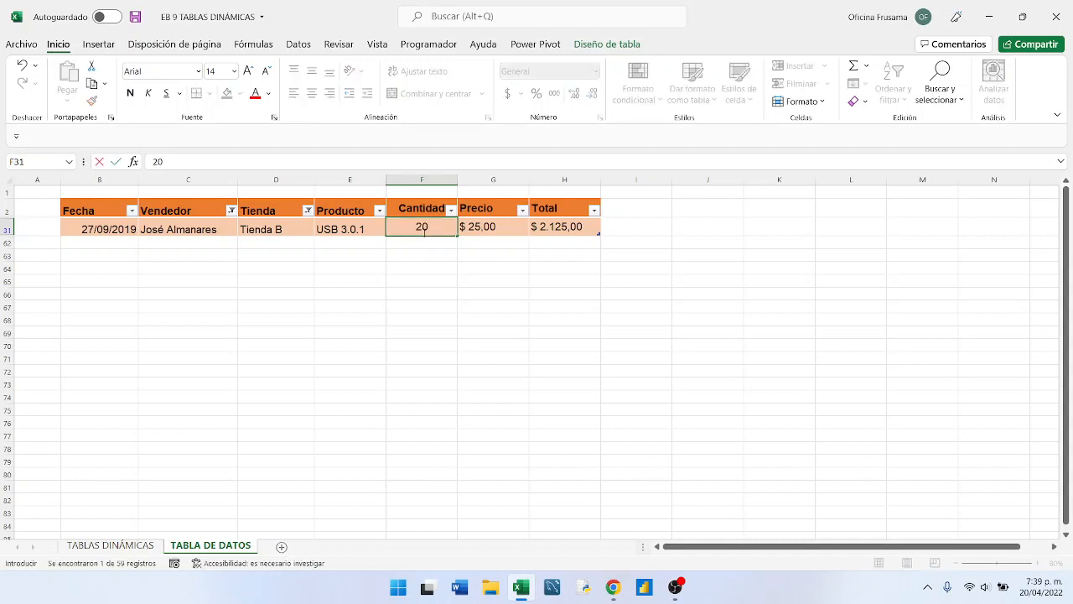
pyautogui.press('Return')
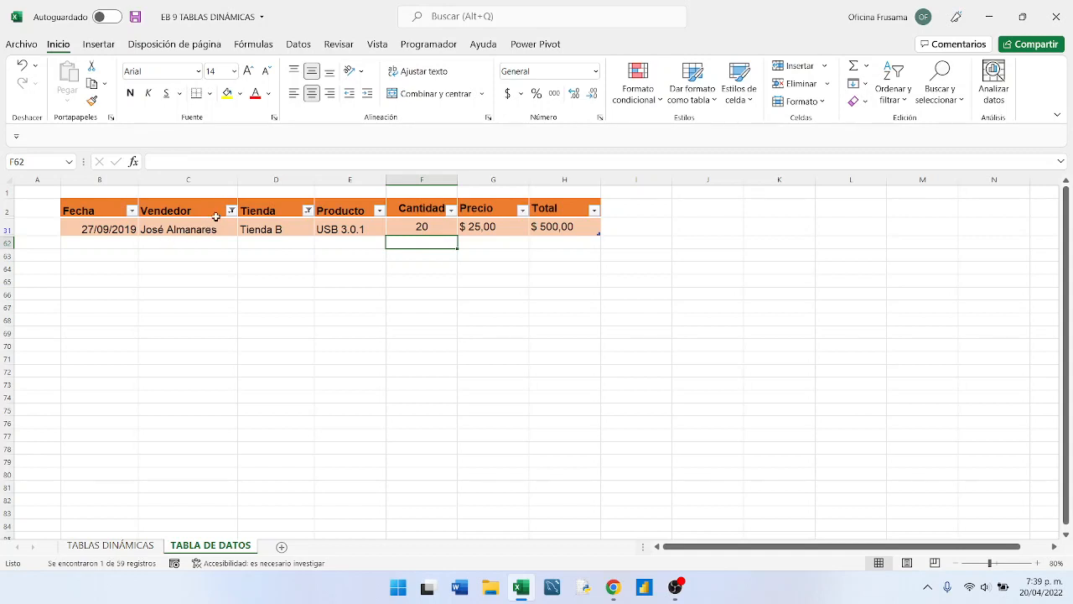
# - Turn off filtering on the sales data table, removing the Vendedor and Tienda filters along with the header filter buttons
pyautogui.click(893, 92)
pyautogui.click(918, 183)
pyautogui.click(540, 331)
pyautogui.press('Up')
pyautogui.press('Up')
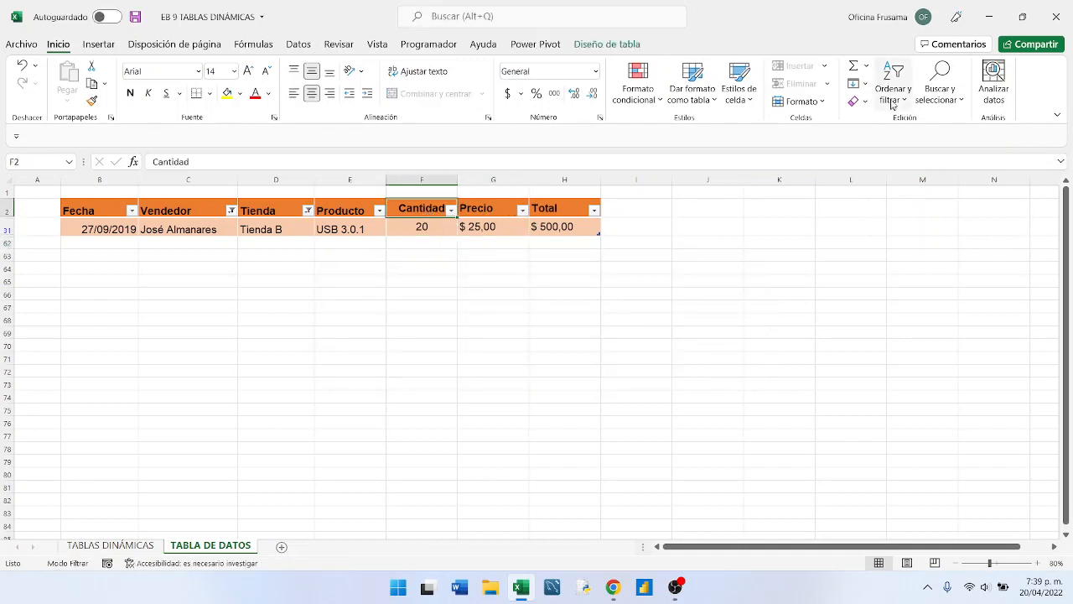
pyautogui.click(900, 92)
pyautogui.click(908, 179)
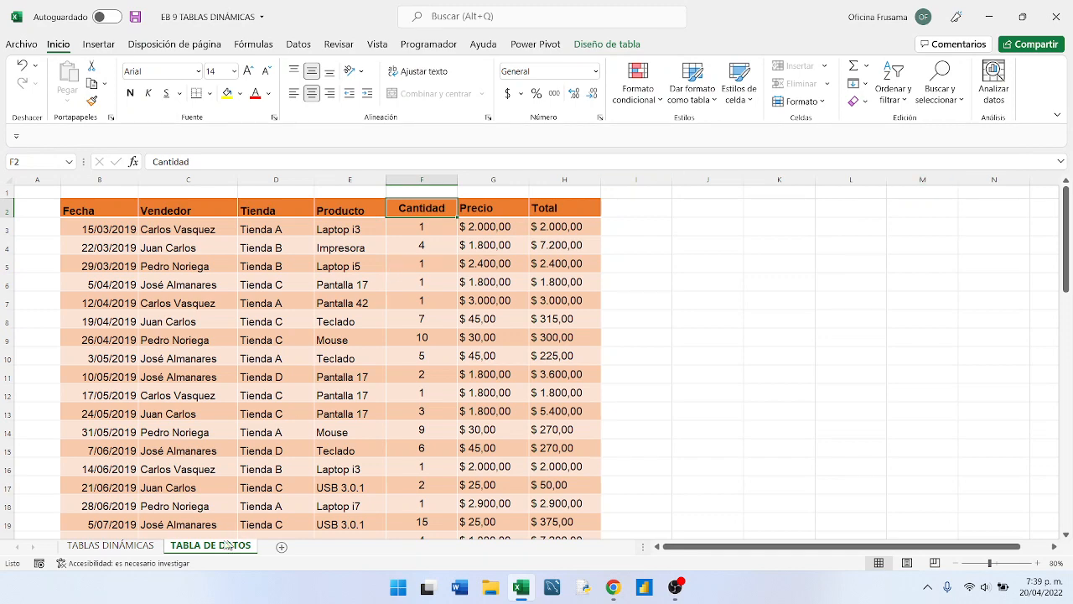
# - Return to the TABLAS DINÁMICAS sheet and check the Tienda A and Tienda B averages in the Promedio de Cantidad pivot table
pyautogui.click(110, 545)
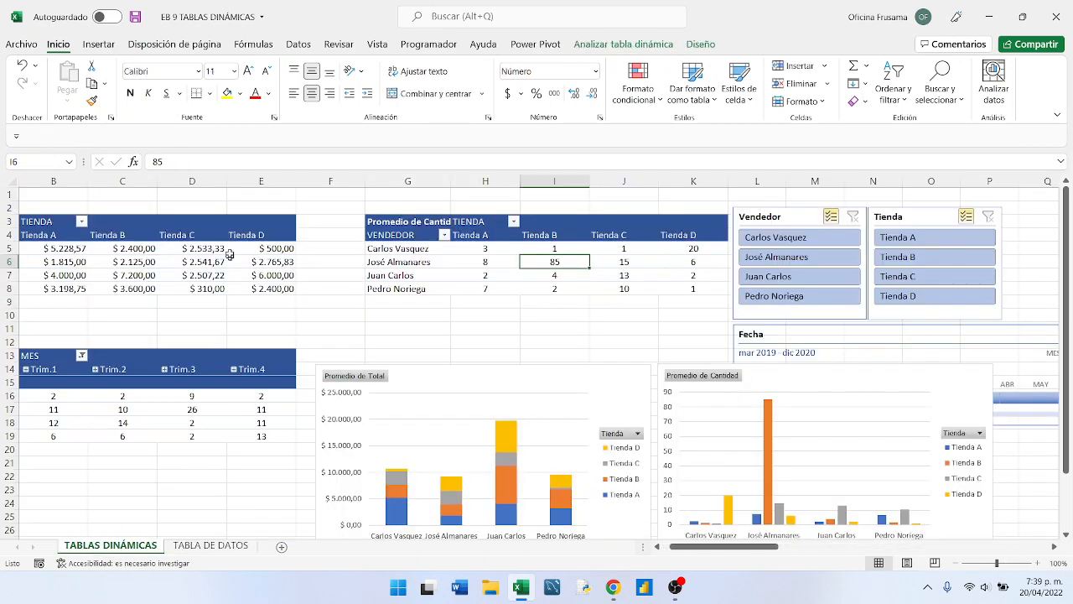
pyautogui.click(508, 265)
pyautogui.click(505, 276)
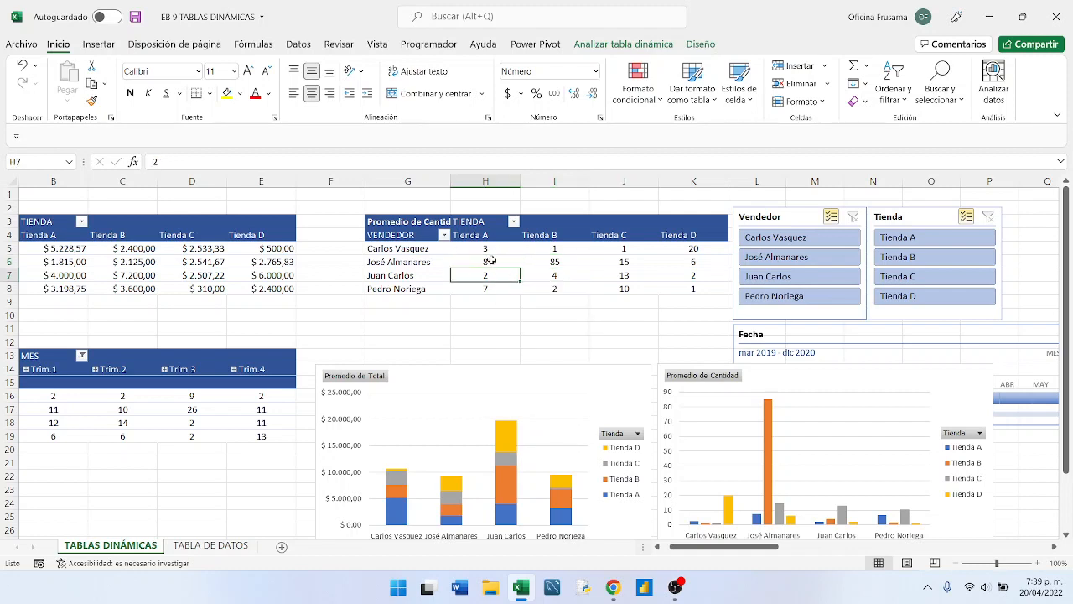
pyautogui.click(491, 260)
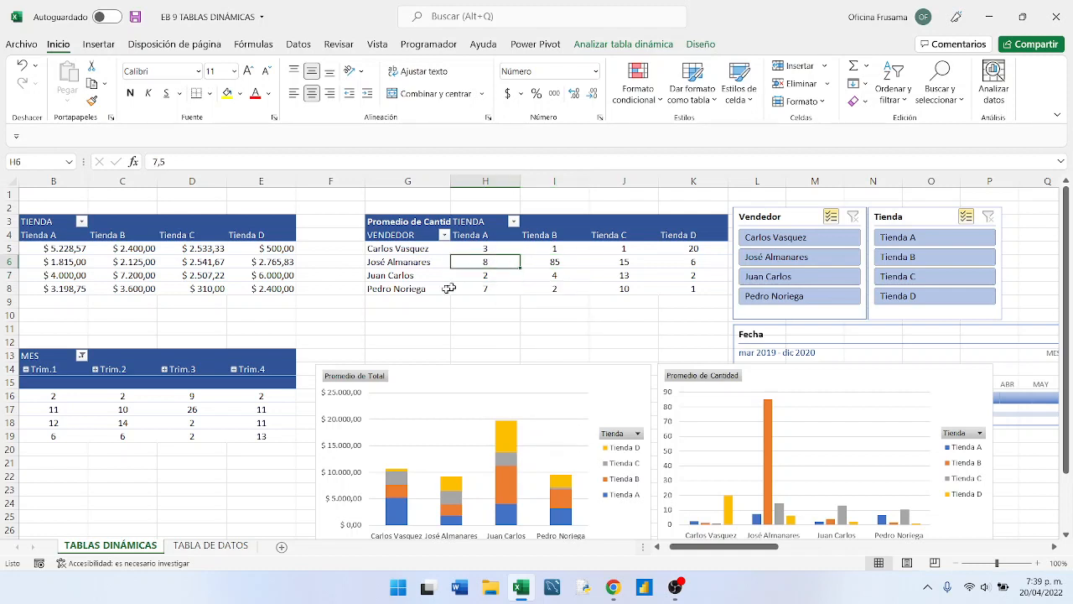
# - In the TABLA DE DATOS sheet, set the Cantidad of the 27/09/2019 sale in F31 to 10
pyautogui.click(194, 550)
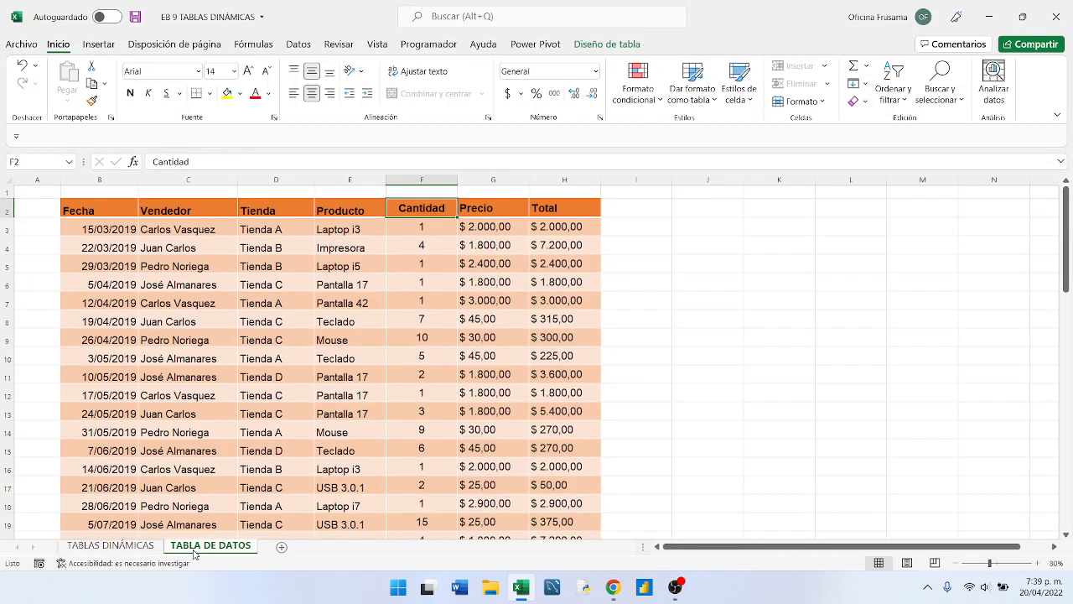
pyautogui.click(279, 357)
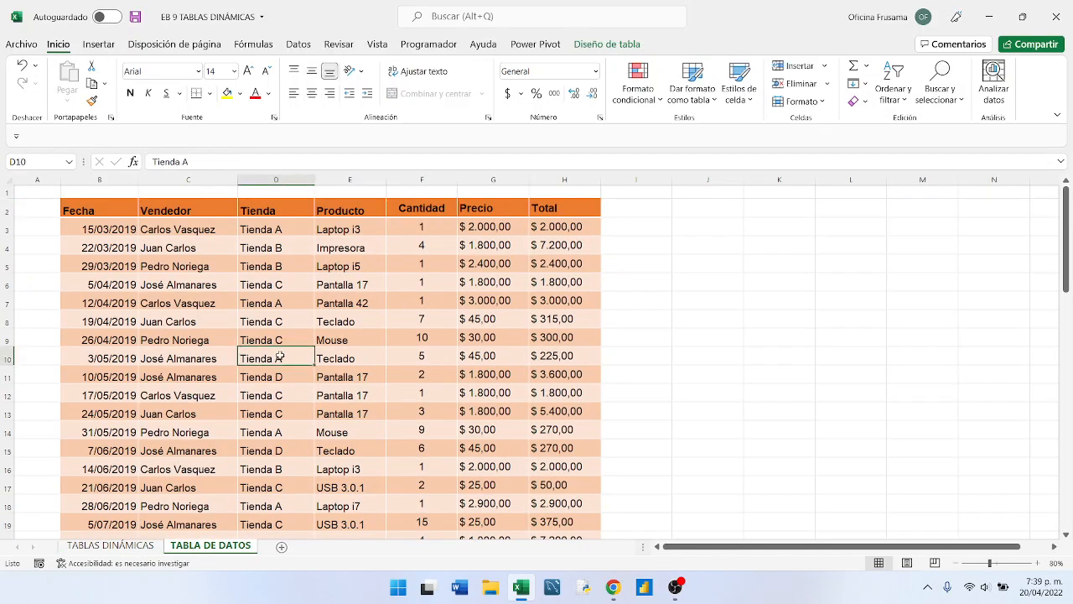
pyautogui.scroll(-3, 416, 444)
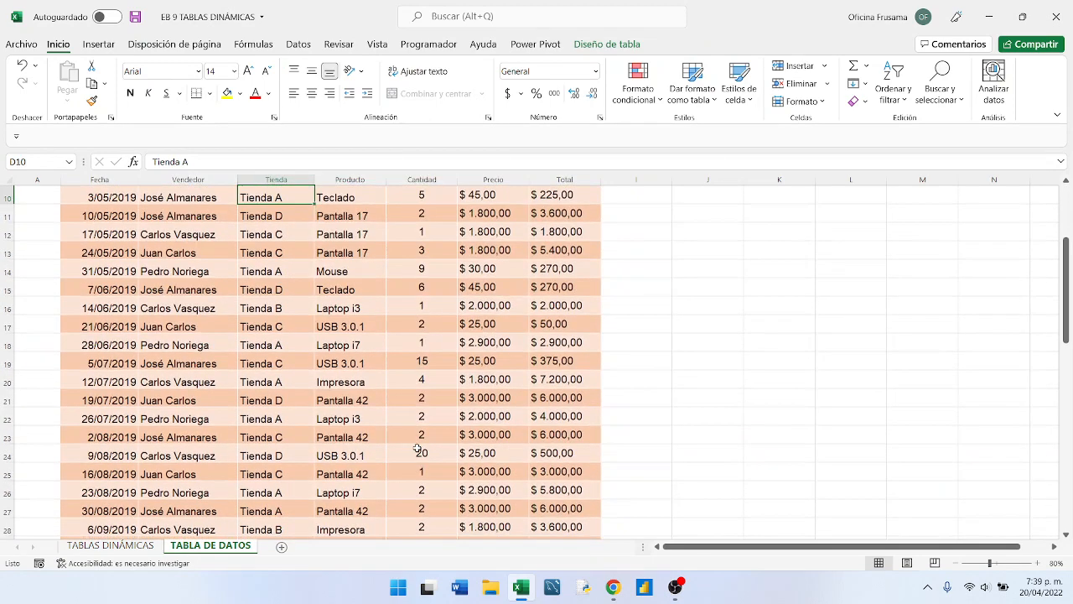
pyautogui.scroll(-2, 417, 448)
pyautogui.click(420, 472)
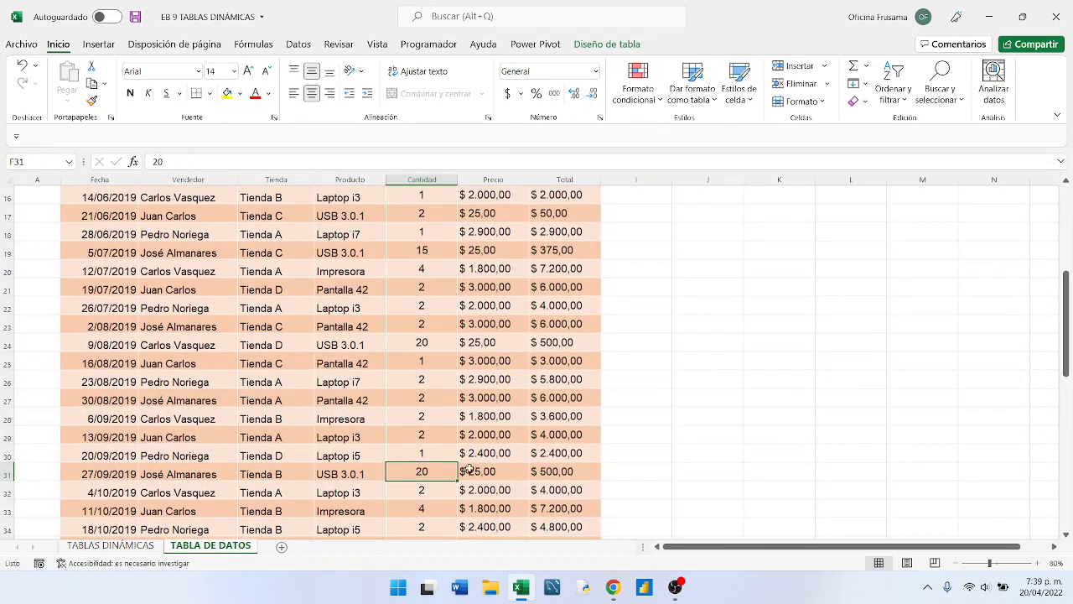
pyautogui.write('10')
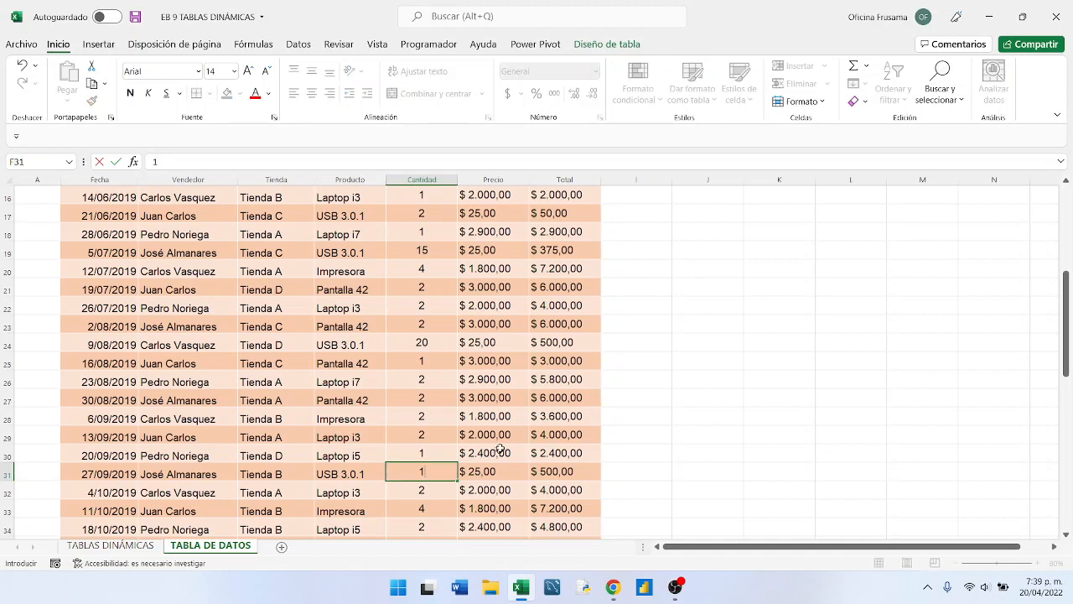
pyautogui.click(427, 342)
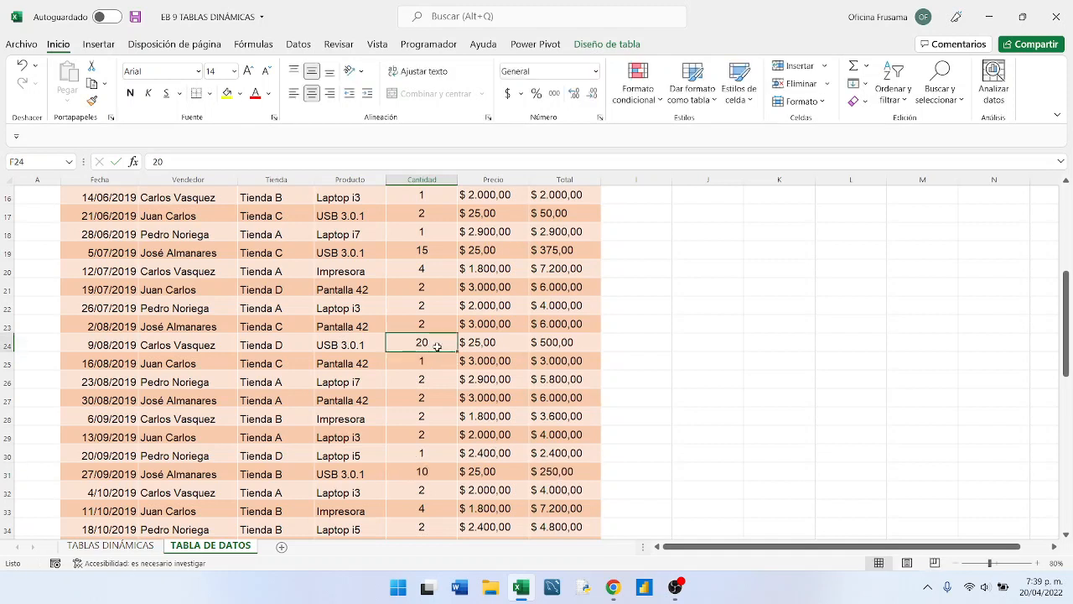
# - Set the Cantidad of the 9/08/2019 sale in F24 to 2 and of the 5/07/2019 sale in F19 to 5
pyautogui.write('2')
pyautogui.click(429, 251)
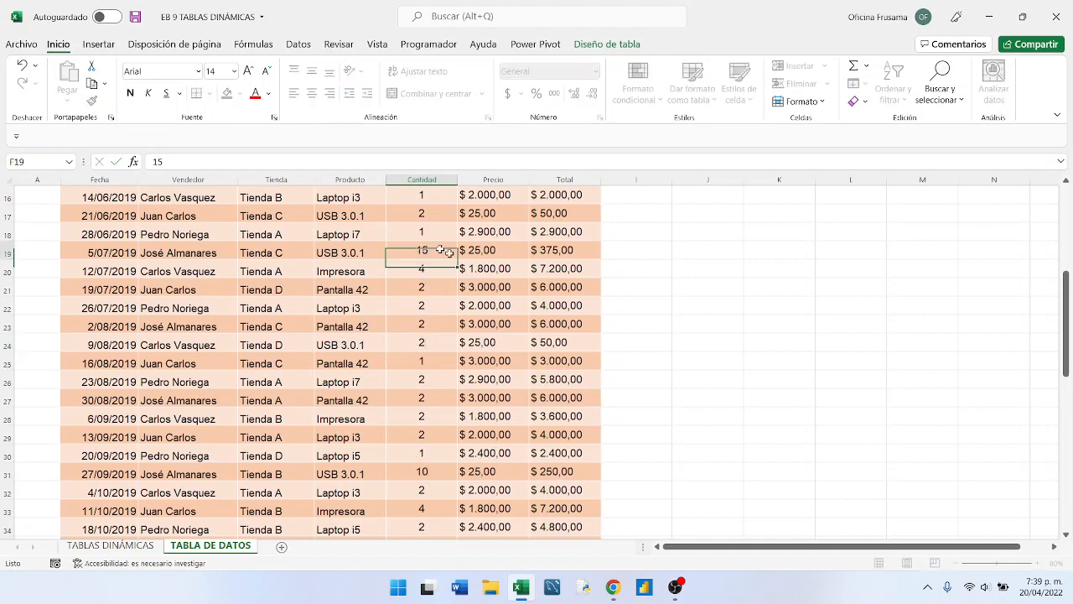
pyautogui.write('5')
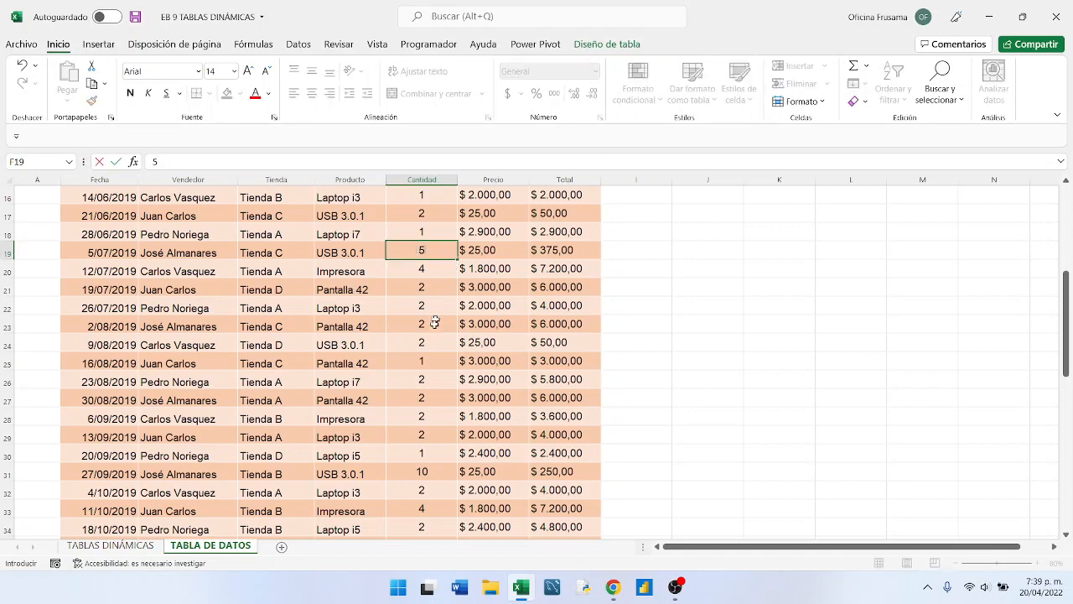
pyautogui.scroll(2, 429, 323)
pyautogui.scroll(2, 429, 323)
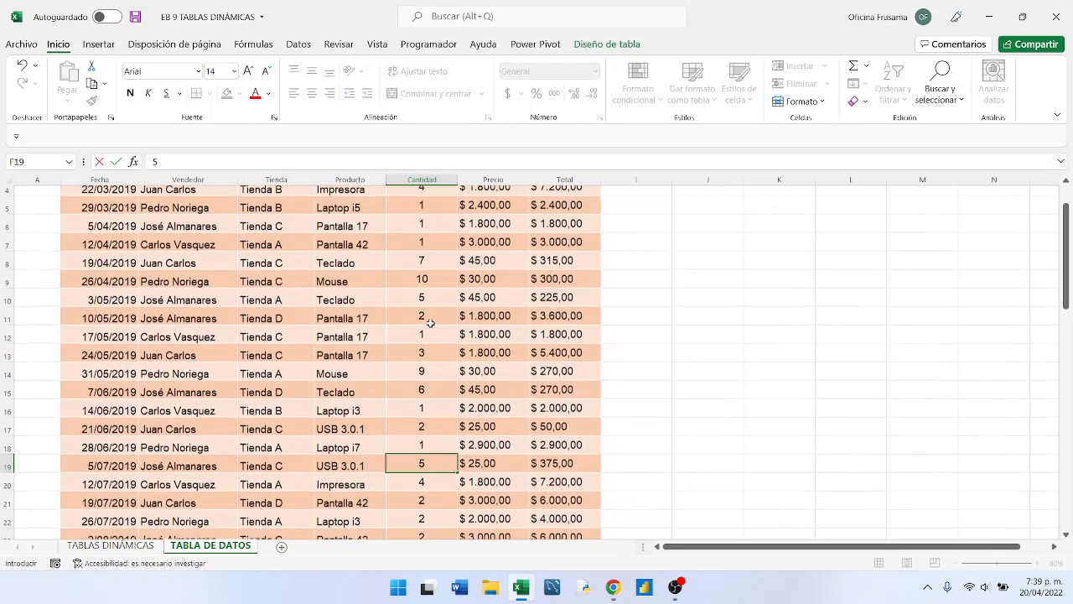
# - Set the Cantidad of the 26/04/2019 Mouse sale in F9 to 8
pyautogui.click(424, 287)
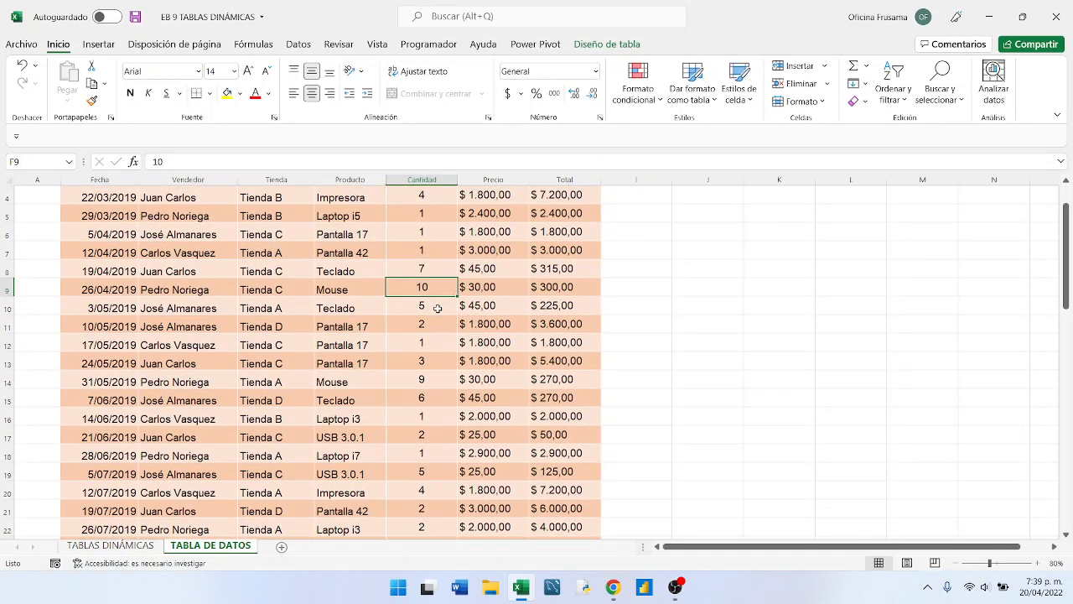
pyautogui.write('8')
pyautogui.click(423, 326)
pyautogui.scroll(2, 426, 329)
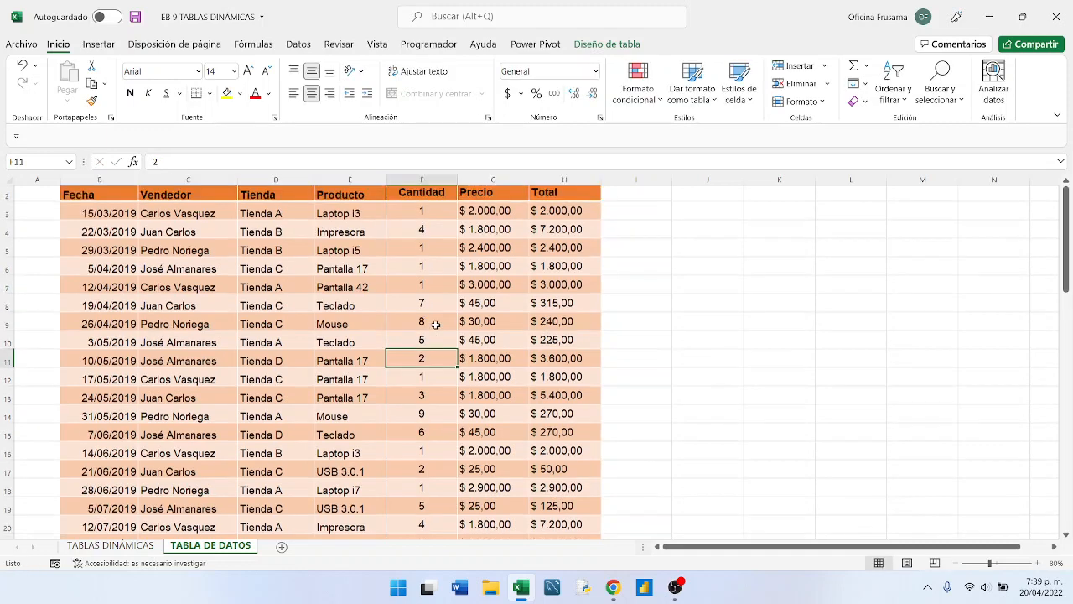
# - Set the Cantidad of the 27/09/2019 USB 3.0.1 sale in F31 to 4
pyautogui.scroll(-5, 430, 335)
pyautogui.scroll(-2, 431, 341)
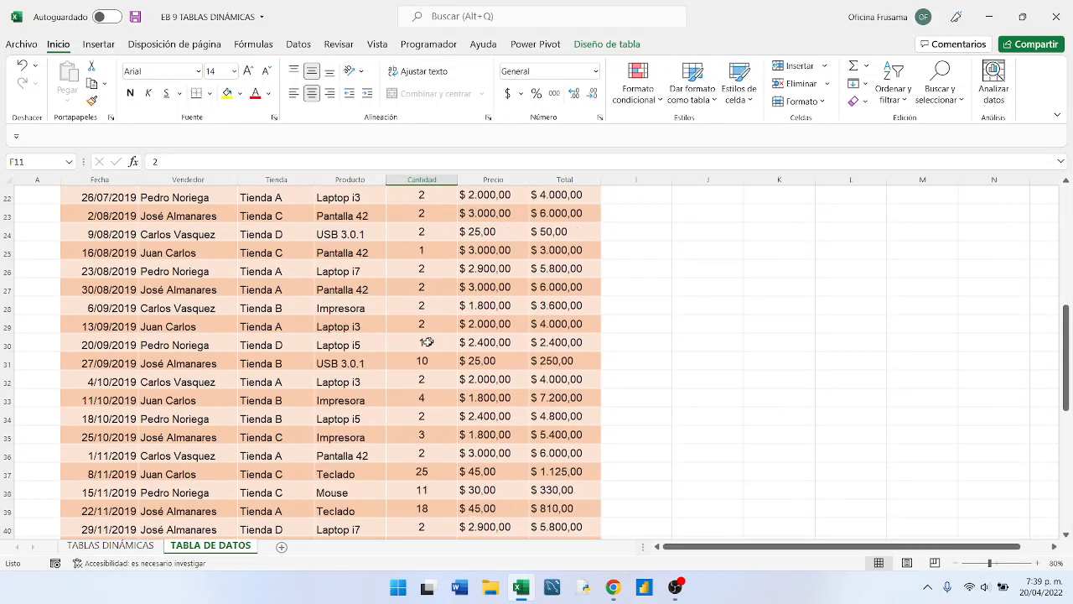
pyautogui.click(422, 360)
pyautogui.write('4')
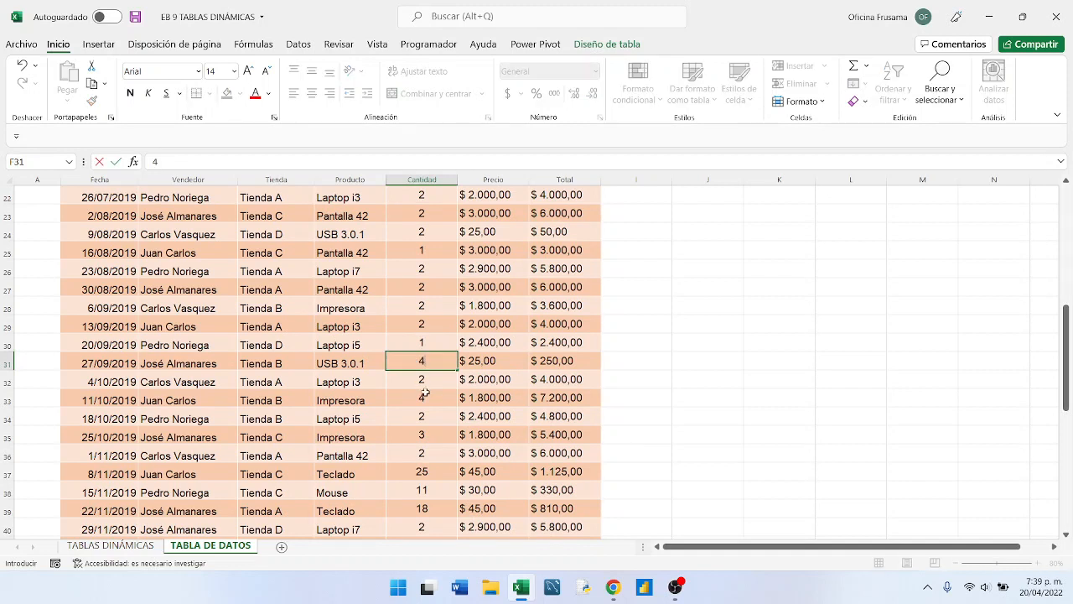
pyautogui.press('Return')
# - Set the Cantidad of the 8/11/2019 Teclado sale in F37 to 10
pyautogui.click(428, 472)
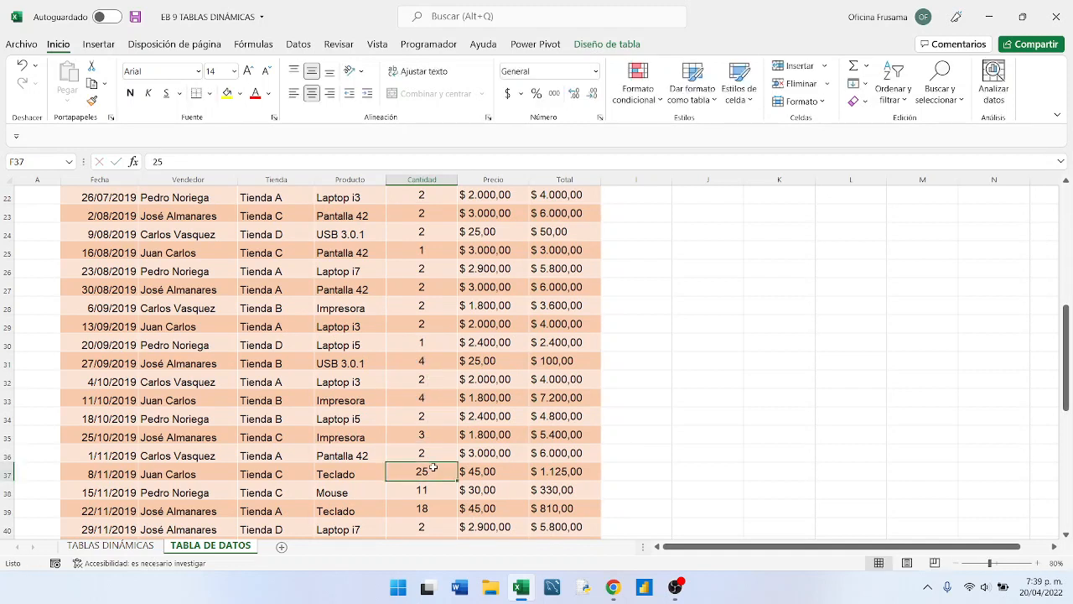
pyautogui.write('10')
pyautogui.scroll(-2, 429, 468)
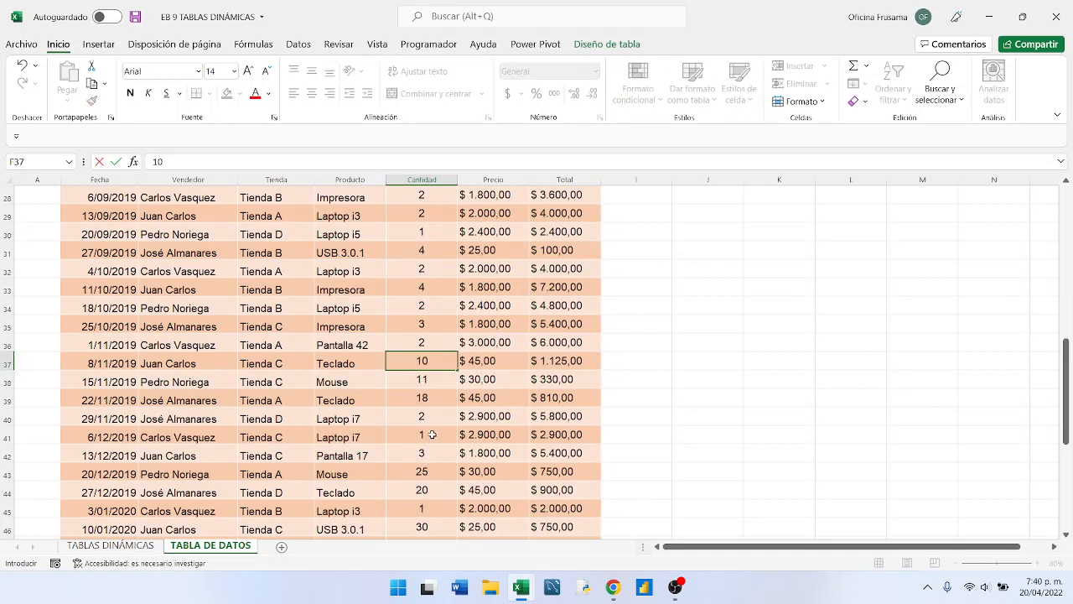
# - Set the Cantidad of the 20/12/2019 Mouse sale in F43 to 5 and of the 27/12/2019 Teclado sale in F44 to 8
pyautogui.click(426, 470)
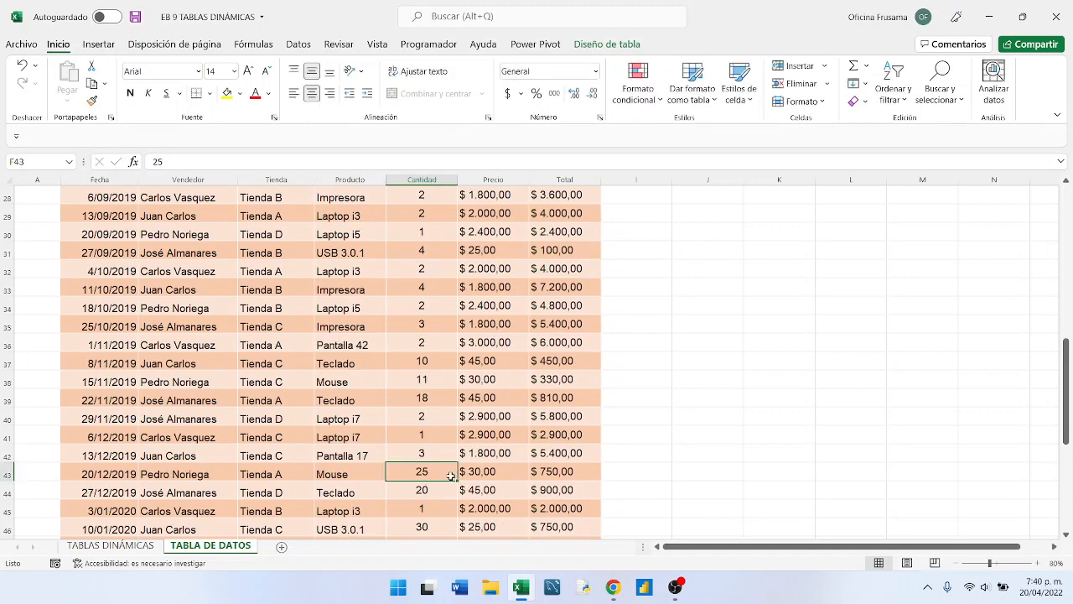
pyautogui.write('5')
pyautogui.click(436, 490)
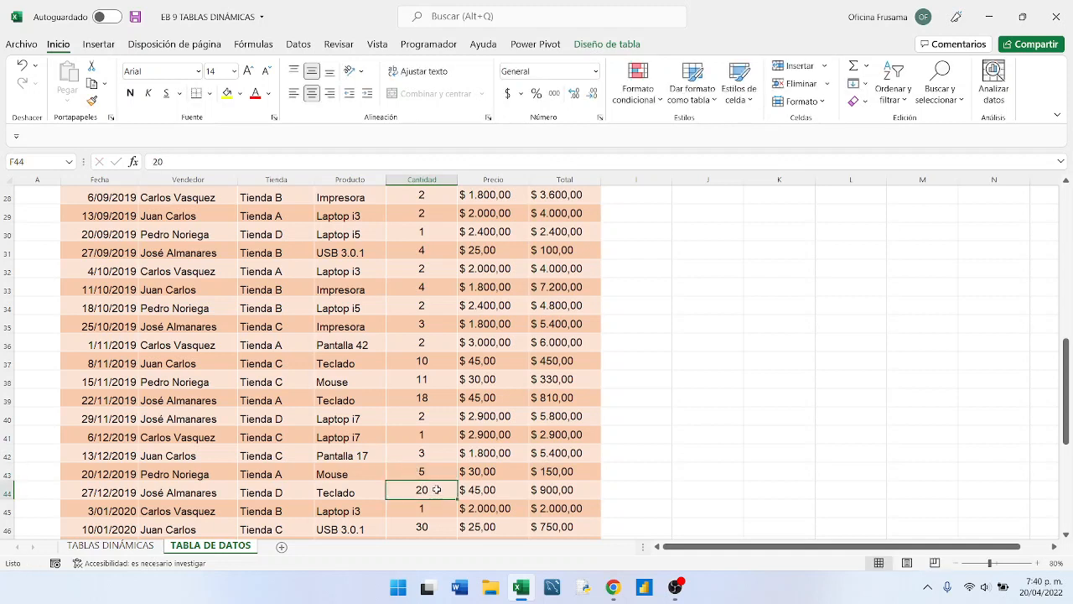
pyautogui.write('8')
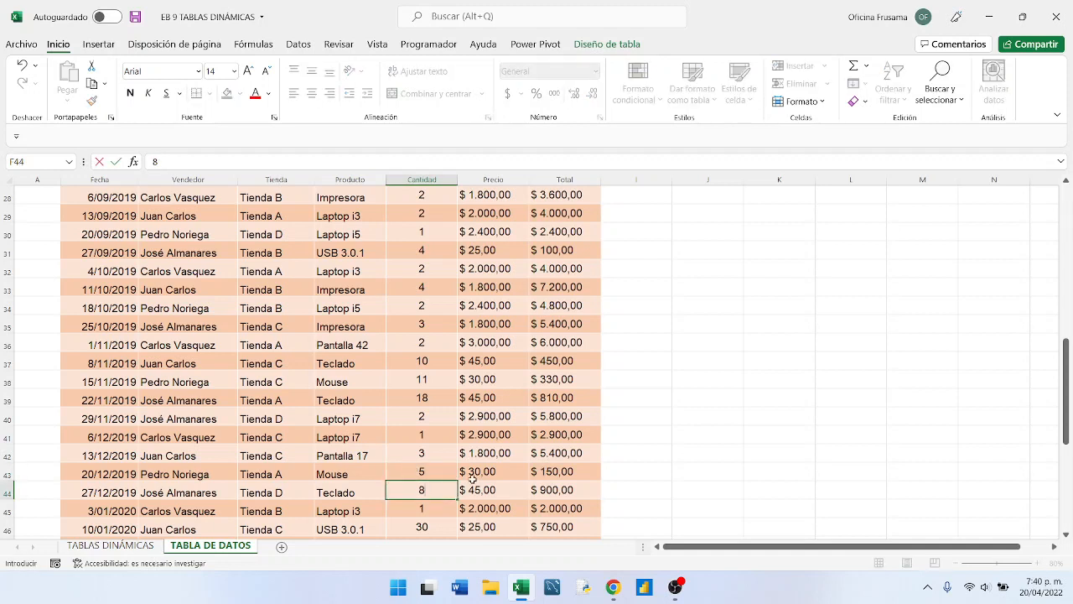
pyautogui.click(466, 488)
# - Set the Cantidad of the 10/01/2020 USB 3.0.1 sale in F46 to 10
pyautogui.click(436, 527)
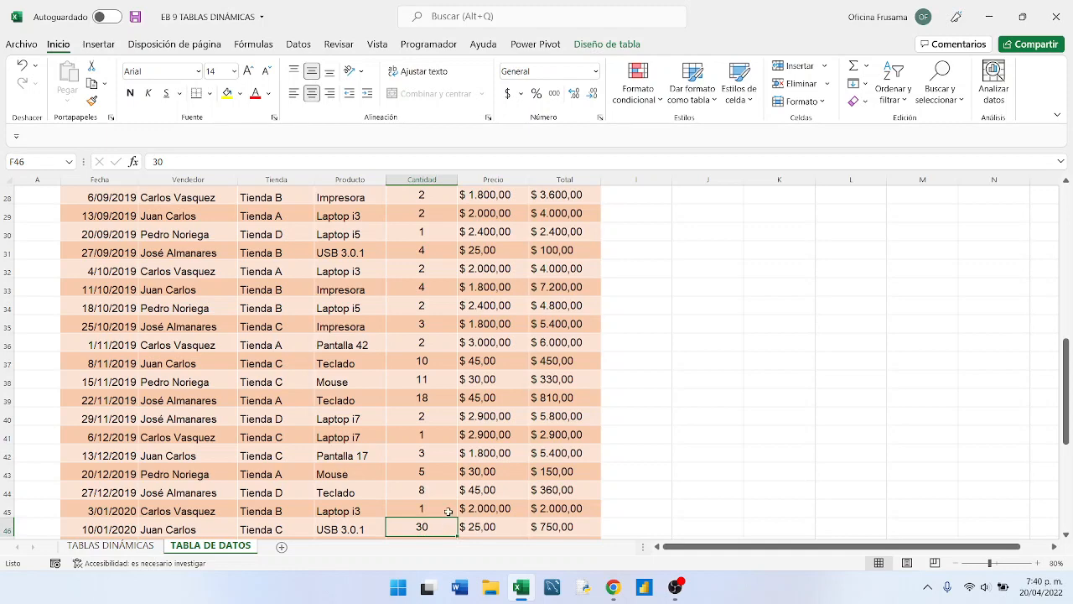
pyautogui.write('1')
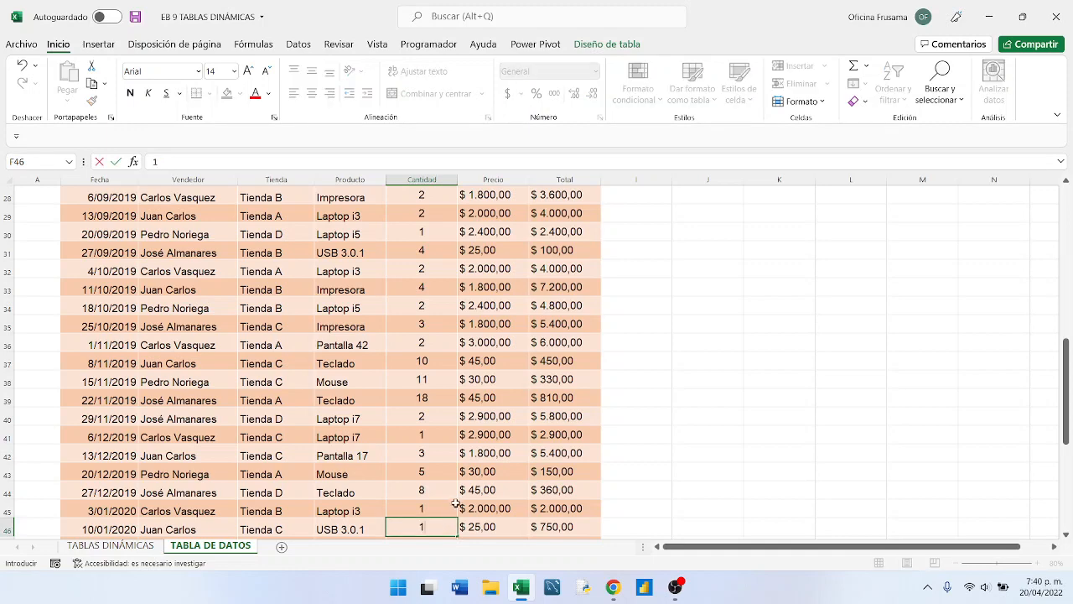
pyautogui.click(455, 469)
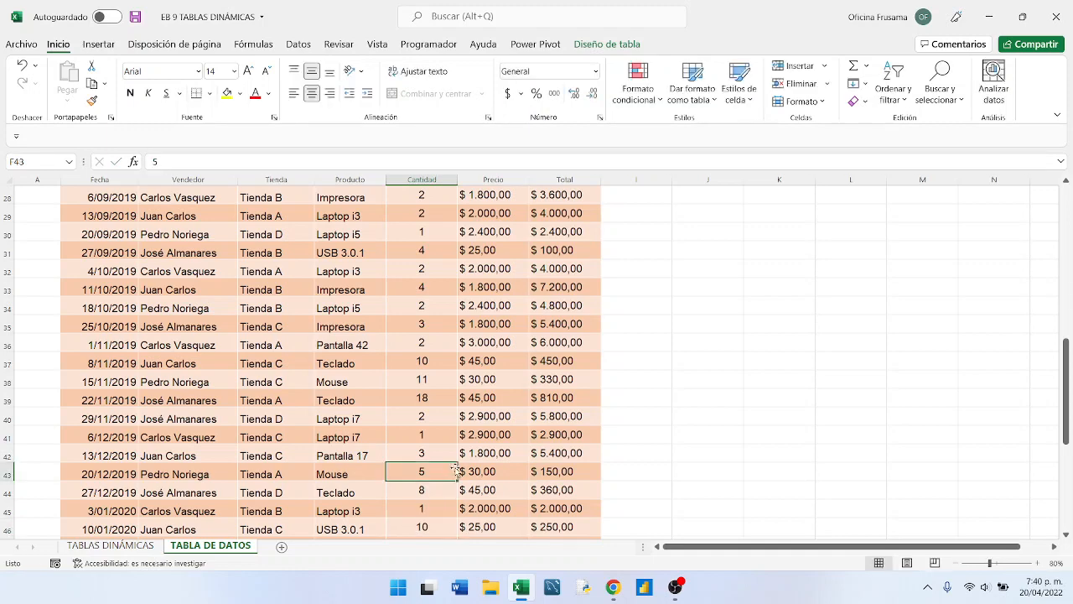
# - Return to the TABLAS DINÁMICAS sheet and refresh the Promedio de Cantidad pivot table with the edited sales data
pyautogui.scroll(3, 444, 486)
pyautogui.scroll(4, 443, 493)
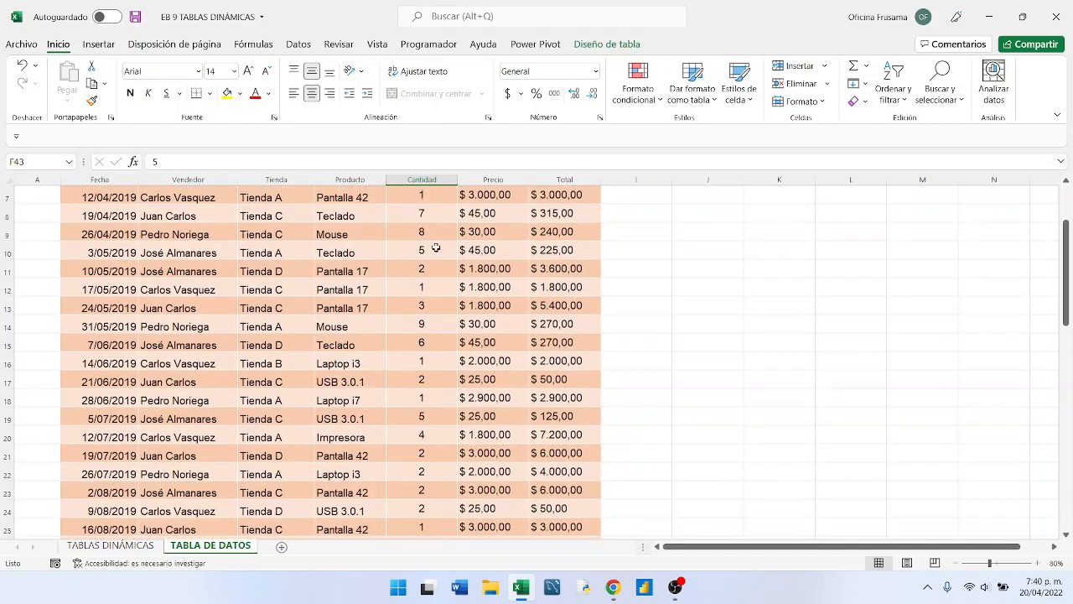
pyautogui.click(112, 545)
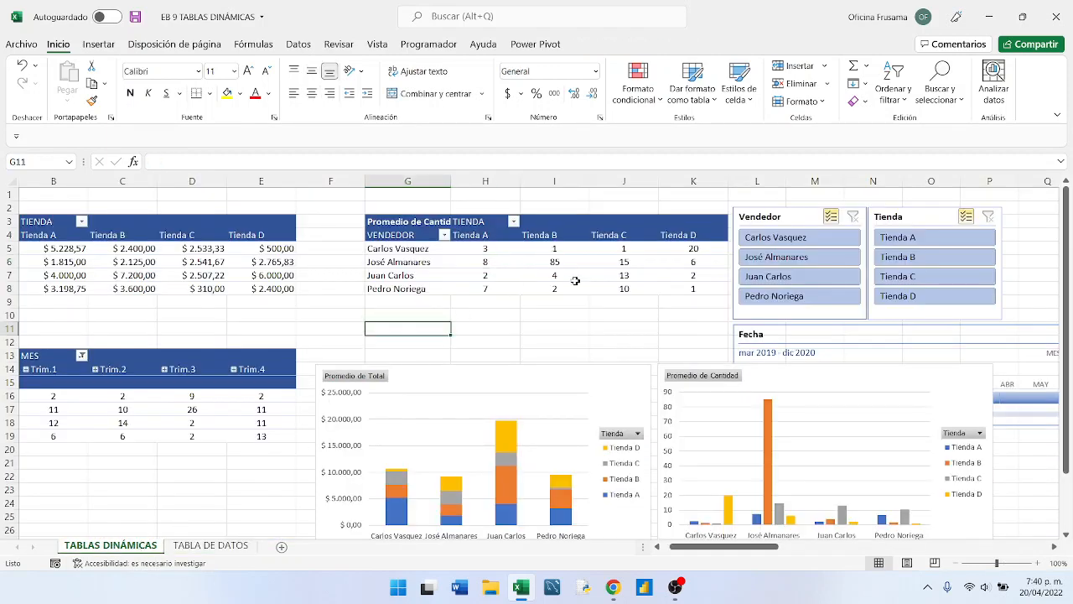
pyautogui.moveTo(573, 280)
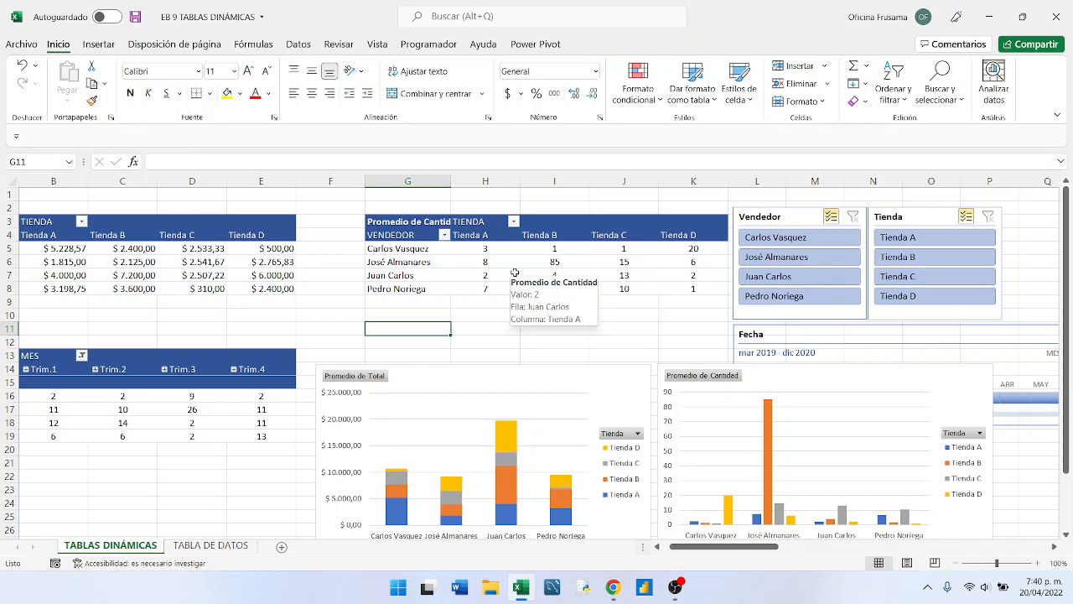
pyautogui.moveTo(468, 254)
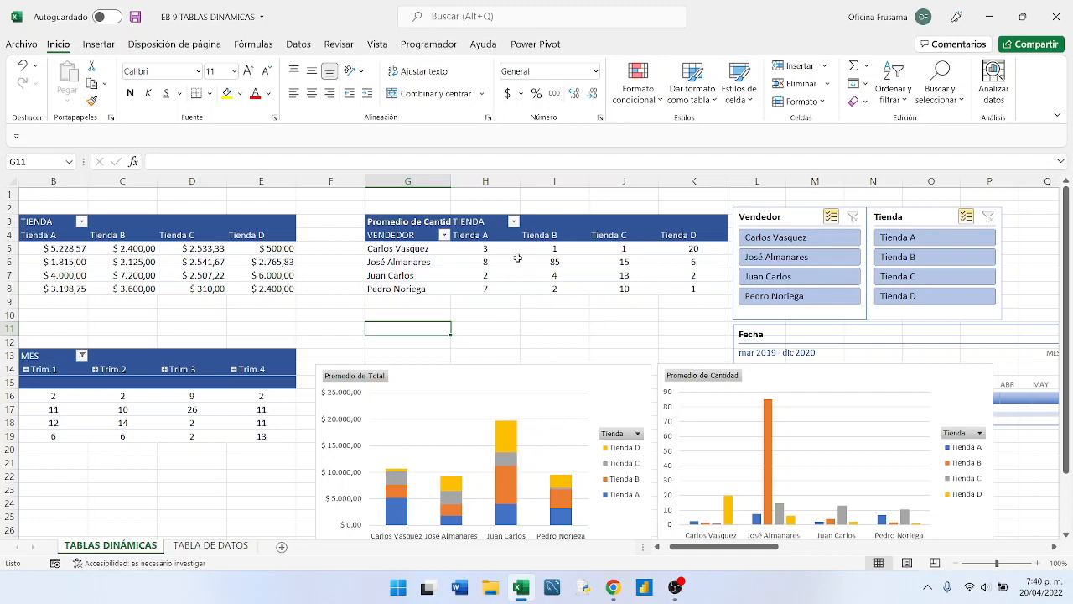
pyautogui.click(518, 258)
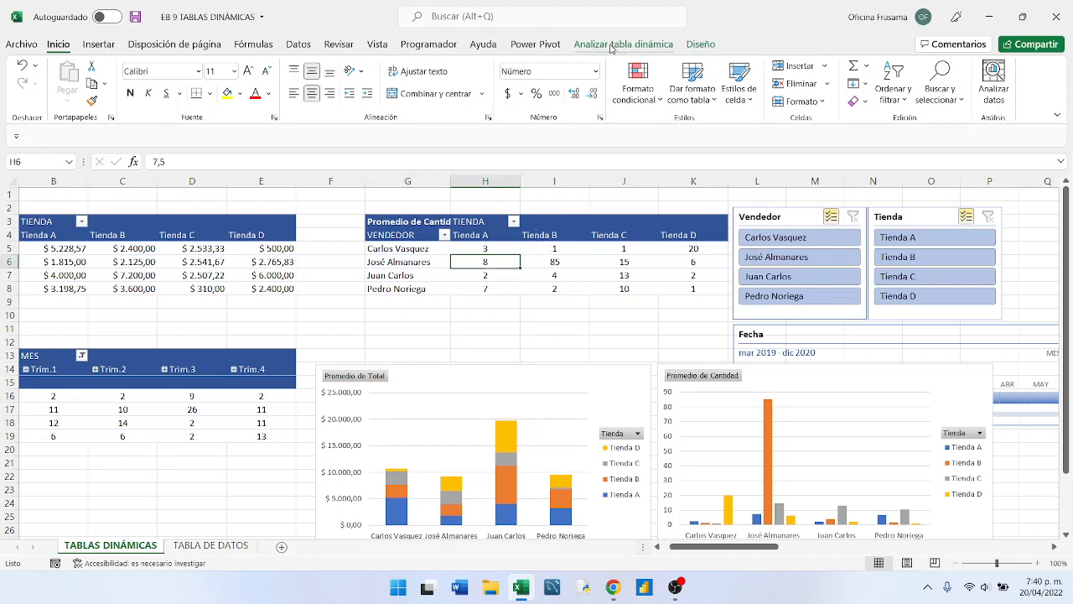
pyautogui.click(612, 45)
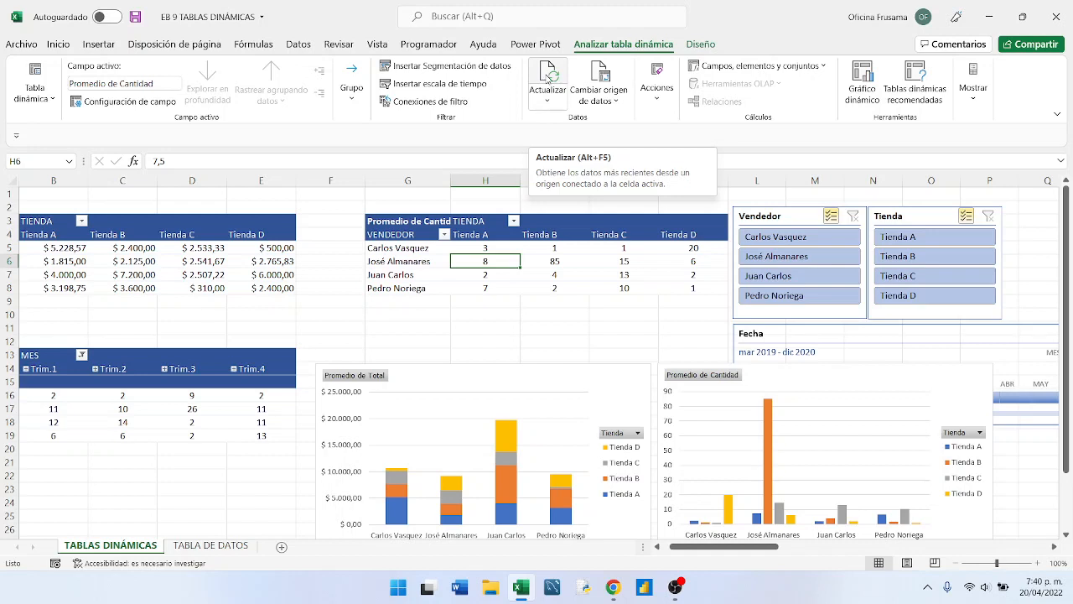
pyautogui.click(549, 76)
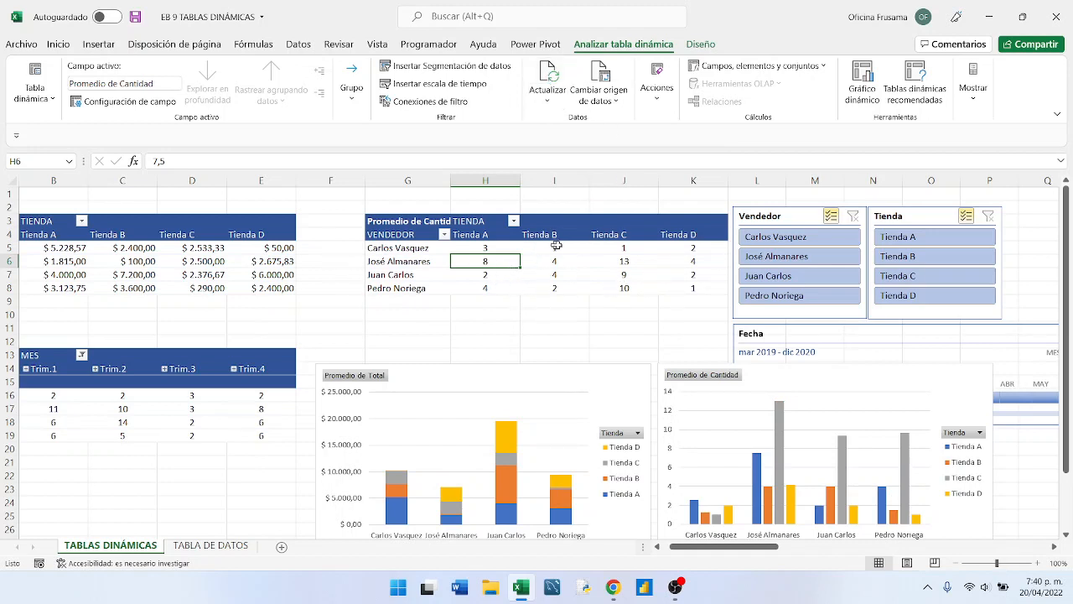
pyautogui.click(537, 274)
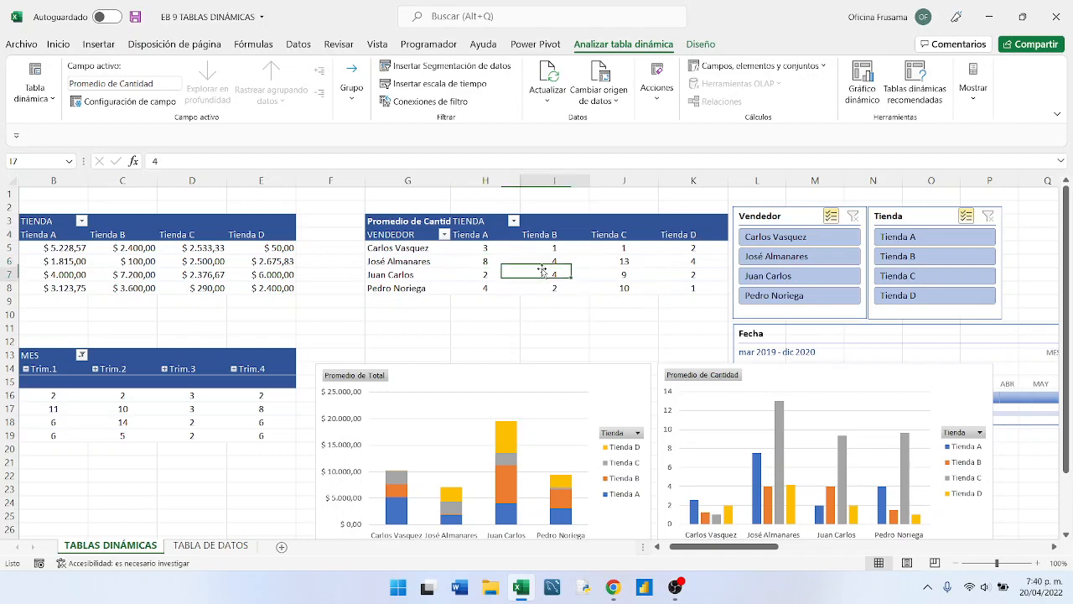
# - Move the Promedio de Cantidad chart up over the slicers and back beside the Promedio de Total chart
pyautogui.moveTo(796, 389); pyautogui.dragTo(797, 291)
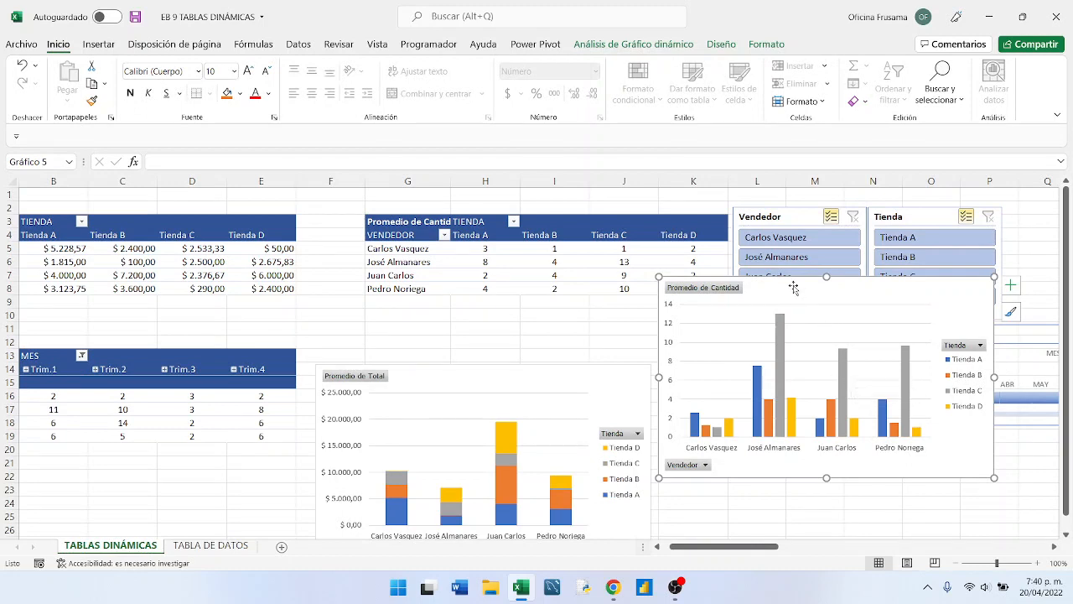
pyautogui.moveTo(796, 291)
pyautogui.mouseDown()
pyautogui.moveTo(819, 320)
pyautogui.moveTo(808, 342)
pyautogui.moveTo(783, 353)
pyautogui.moveTo(789, 374)
pyautogui.mouseUp()
pyautogui.click(543, 320)
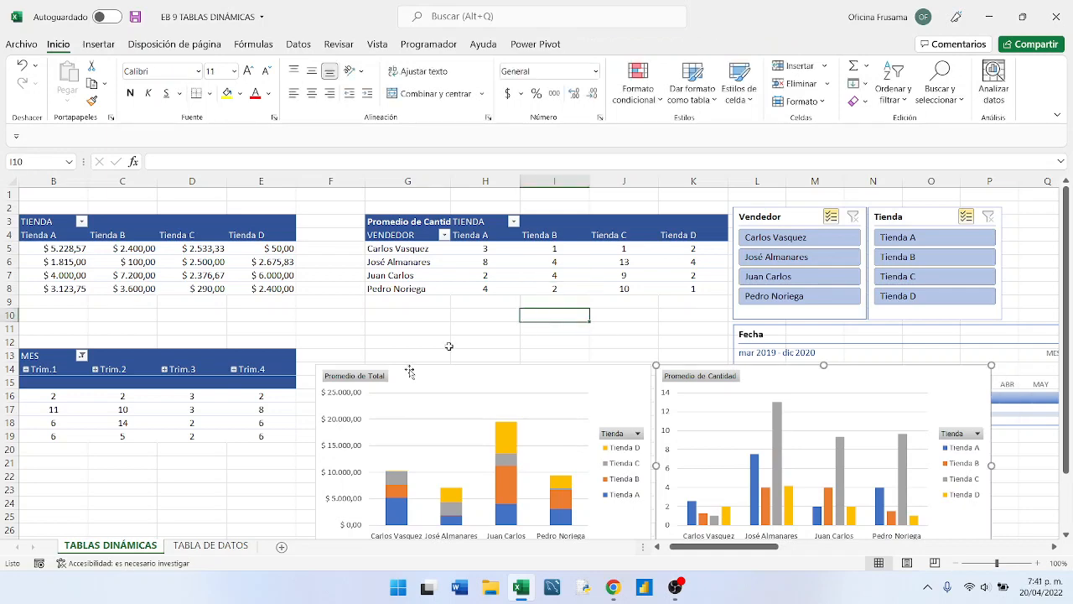
# - Review the last sales rows in the TABLA DE DATOS sheet and return to the TABLAS DINÁMICAS sheet
pyautogui.click(216, 546)
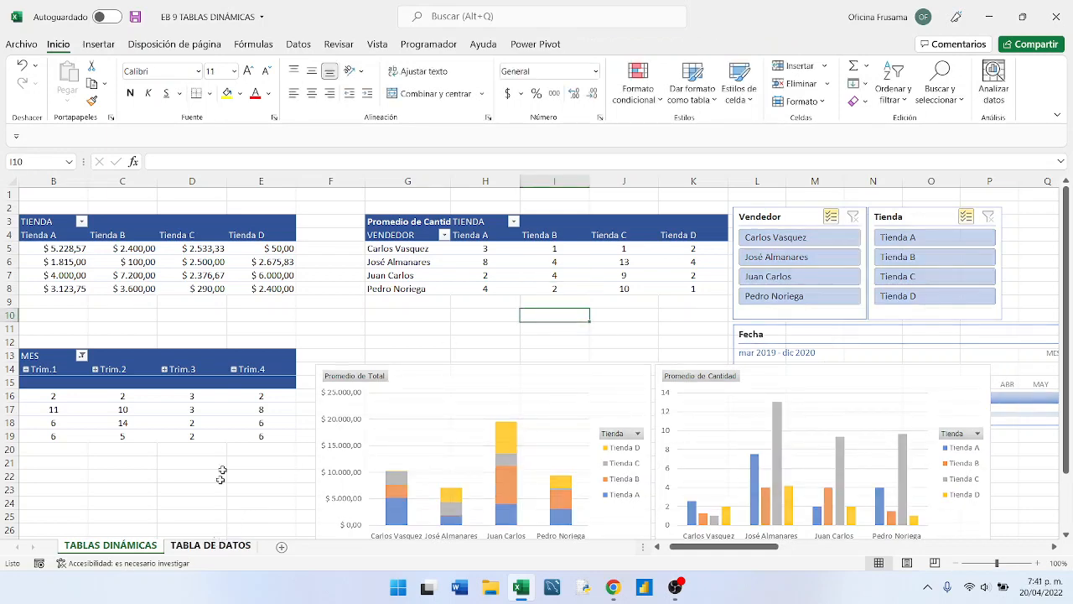
pyautogui.scroll(-4, 244, 427)
pyautogui.scroll(-12, 244, 427)
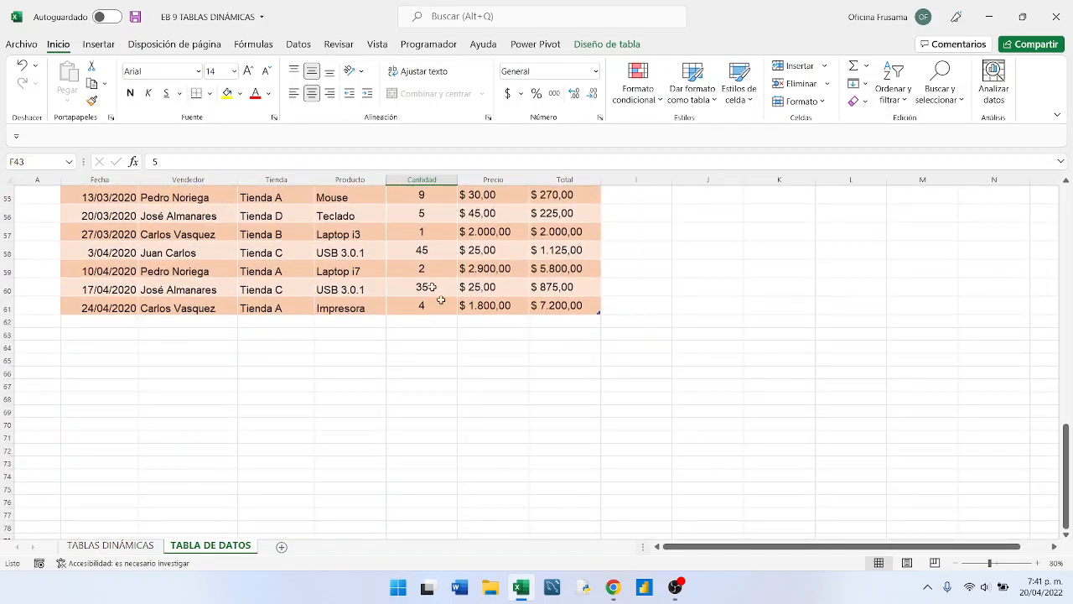
pyautogui.click(114, 546)
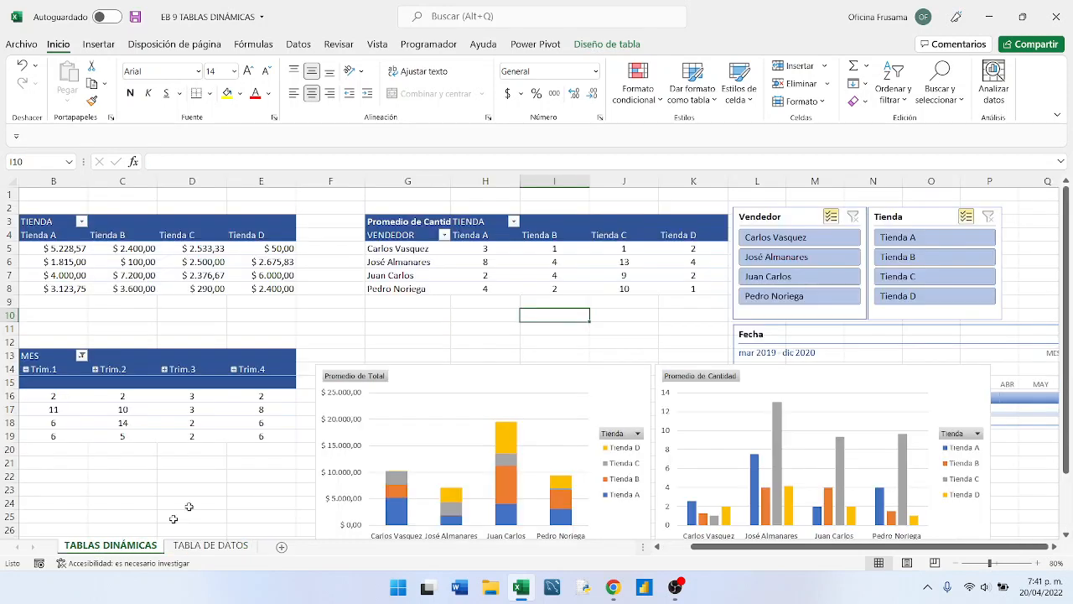
# - Select the Promedio de Total pivot table and display its analysis commands
pyautogui.click(507, 285)
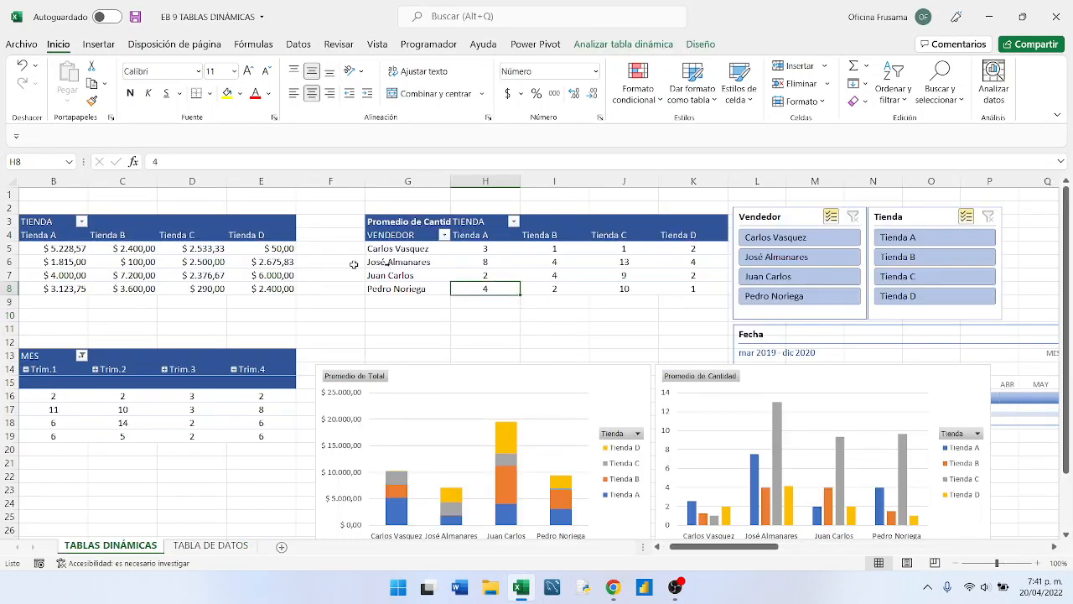
pyautogui.click(216, 264)
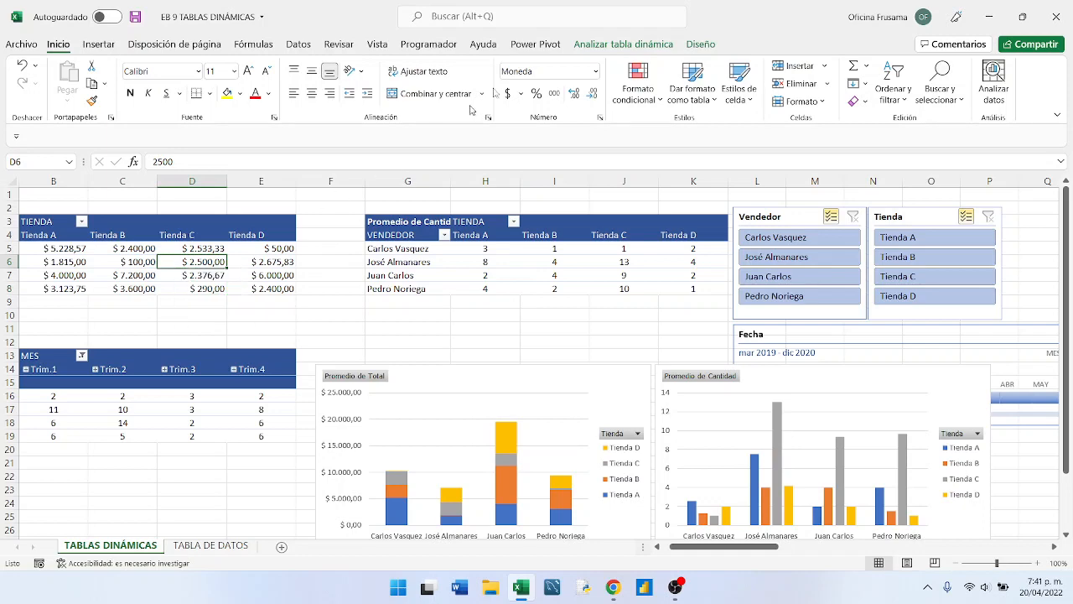
pyautogui.click(625, 43)
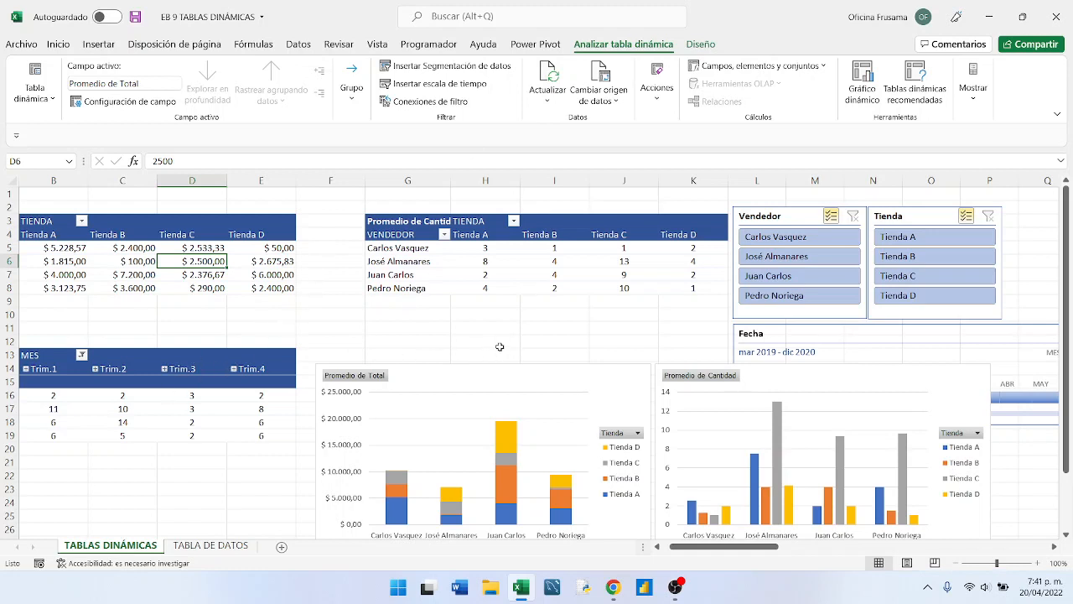
# - Move the Promedio de Total chart from beneath the Promedio de Cantidad pivot table to the slicer and timeline area
pyautogui.scroll(-1, 499, 346)
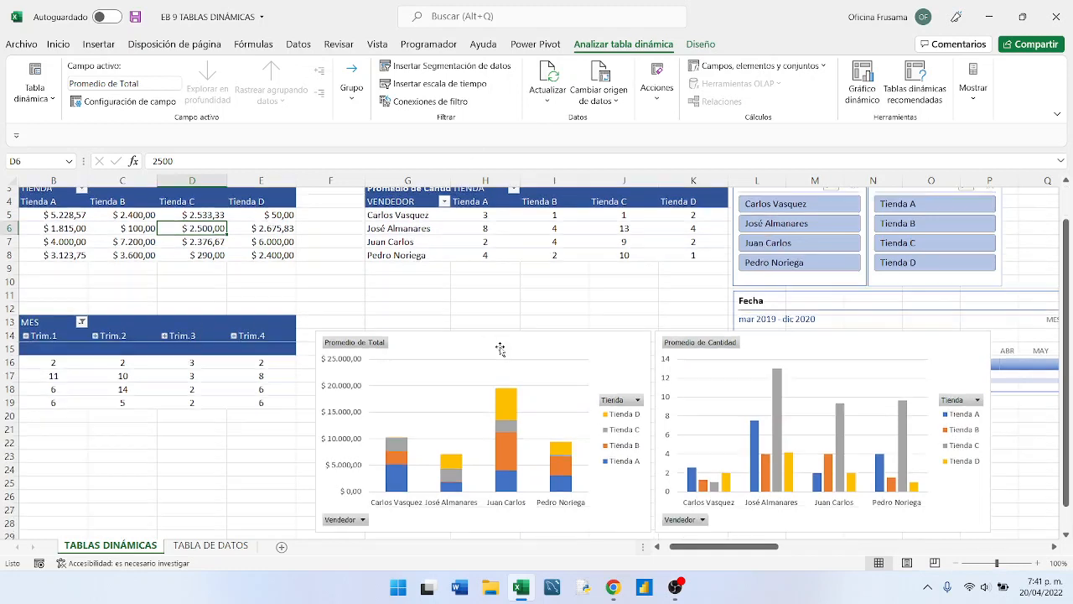
pyautogui.click(559, 333)
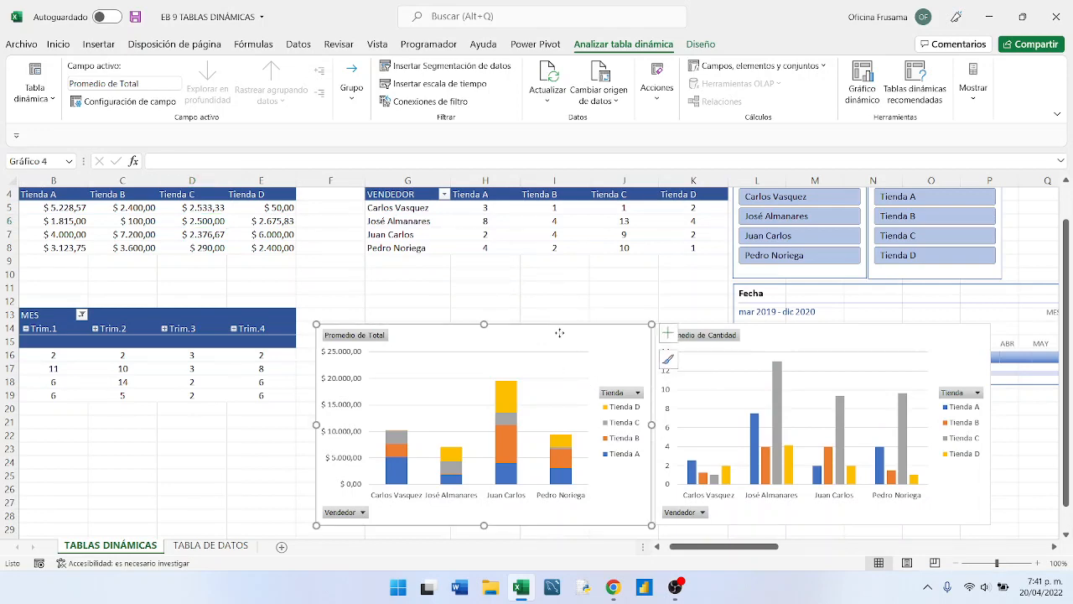
pyautogui.moveTo(571, 328); pyautogui.dragTo(956, 234)
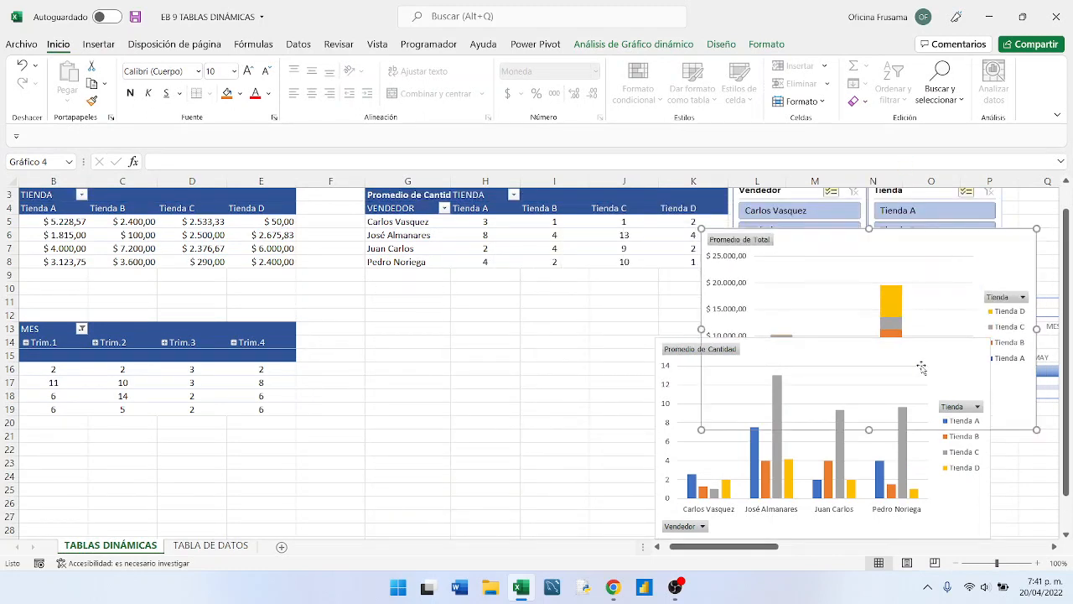
pyautogui.click(1028, 495)
pyautogui.moveTo(1069, 491); pyautogui.dragTo(1068, 492)
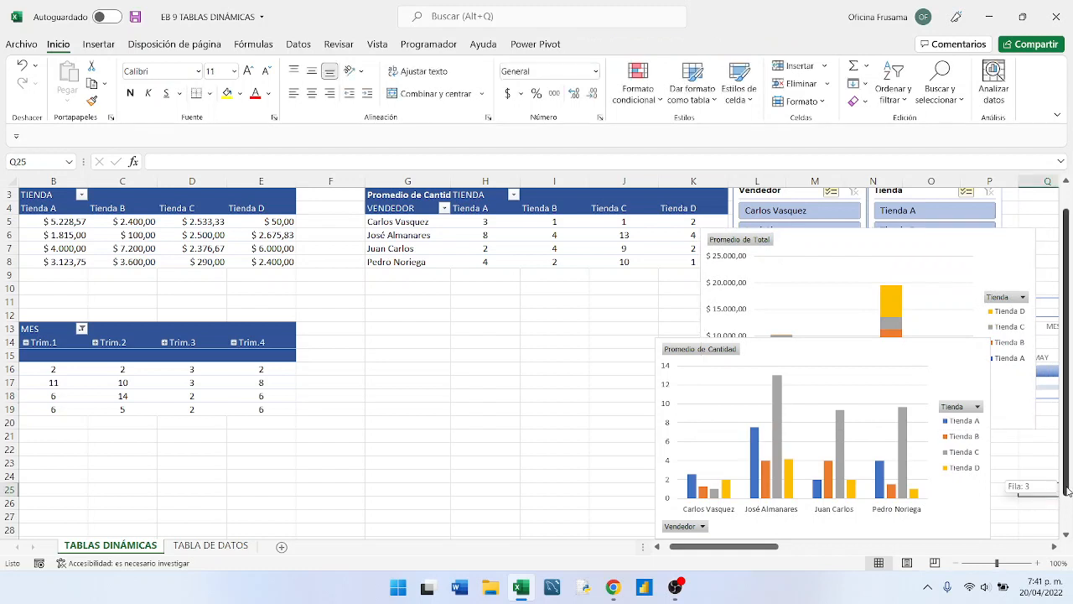
# - Move the Promedio de Cantidad chart directly beneath the Promedio de Total chart so their edges line up
pyautogui.moveTo(1063, 534); pyautogui.dragTo(1064, 537)
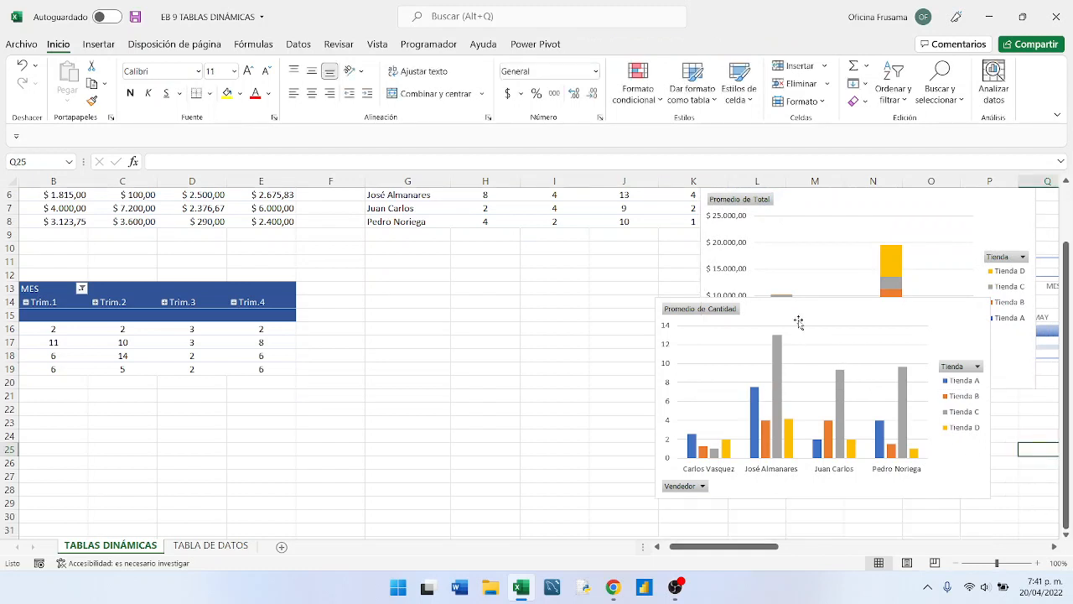
pyautogui.click(851, 308)
pyautogui.moveTo(851, 308); pyautogui.dragTo(894, 389)
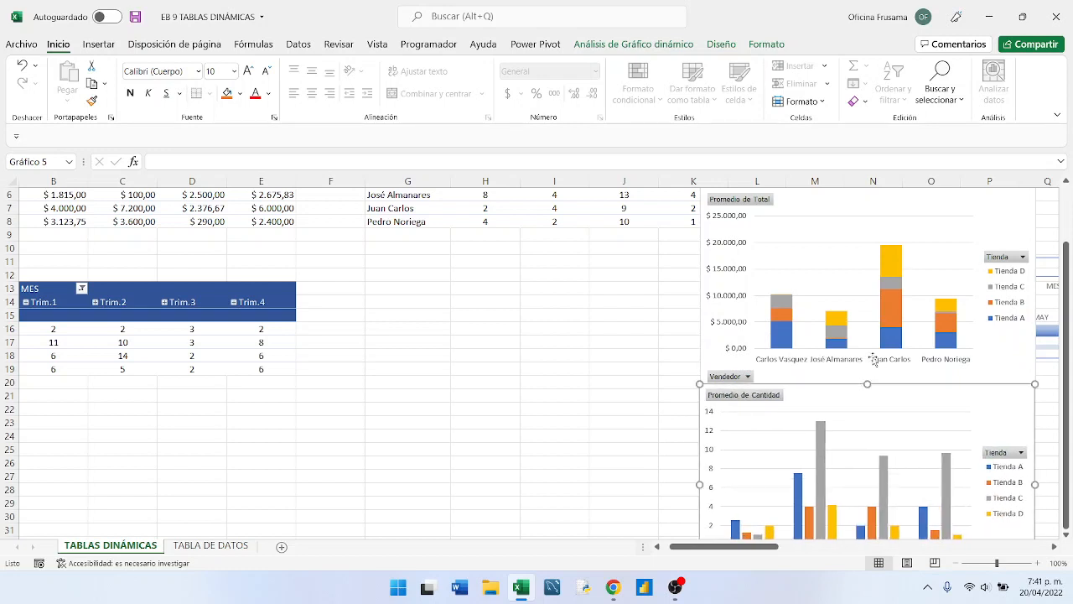
# - Shift the Promedio de Cantidad chart slightly down to leave a small gap below the Promedio de Total chart
pyautogui.scroll(-2, 901, 436)
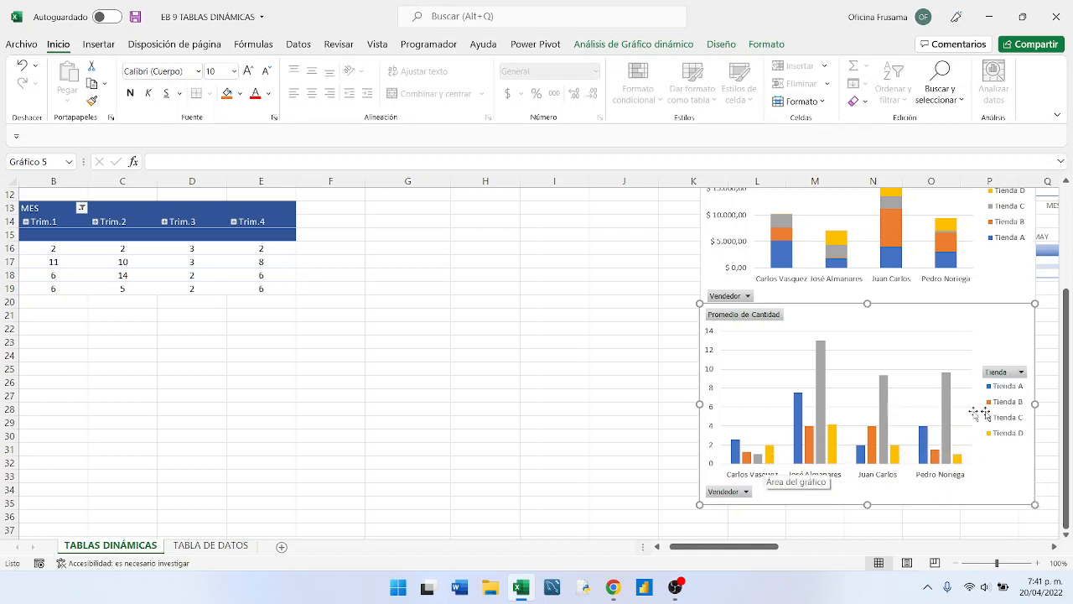
pyautogui.scroll(2, 1000, 426)
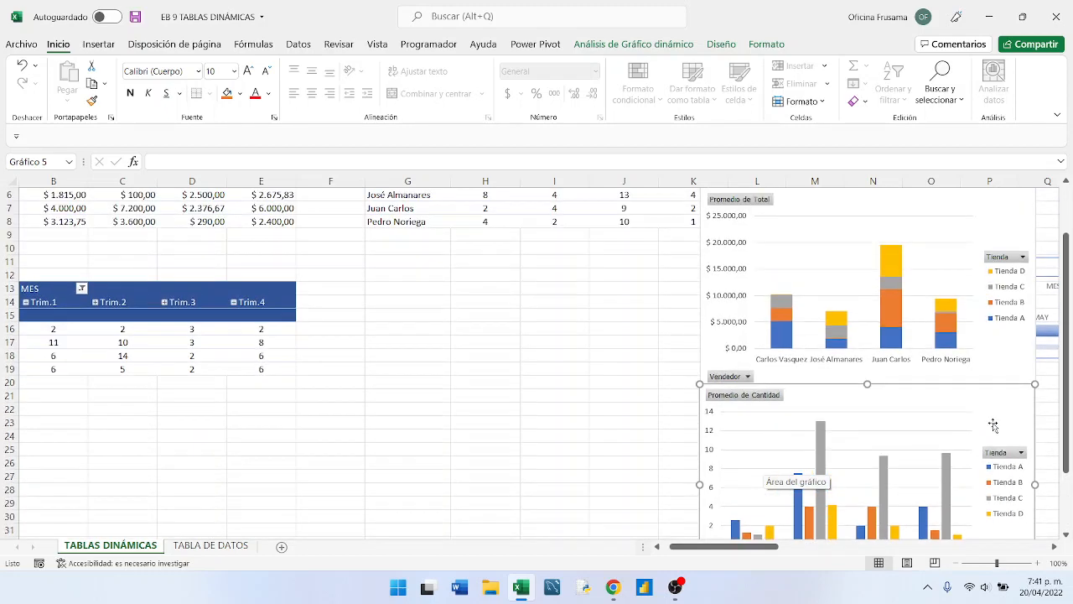
pyautogui.scroll(-1, 992, 426)
pyautogui.scroll(-2, 992, 426)
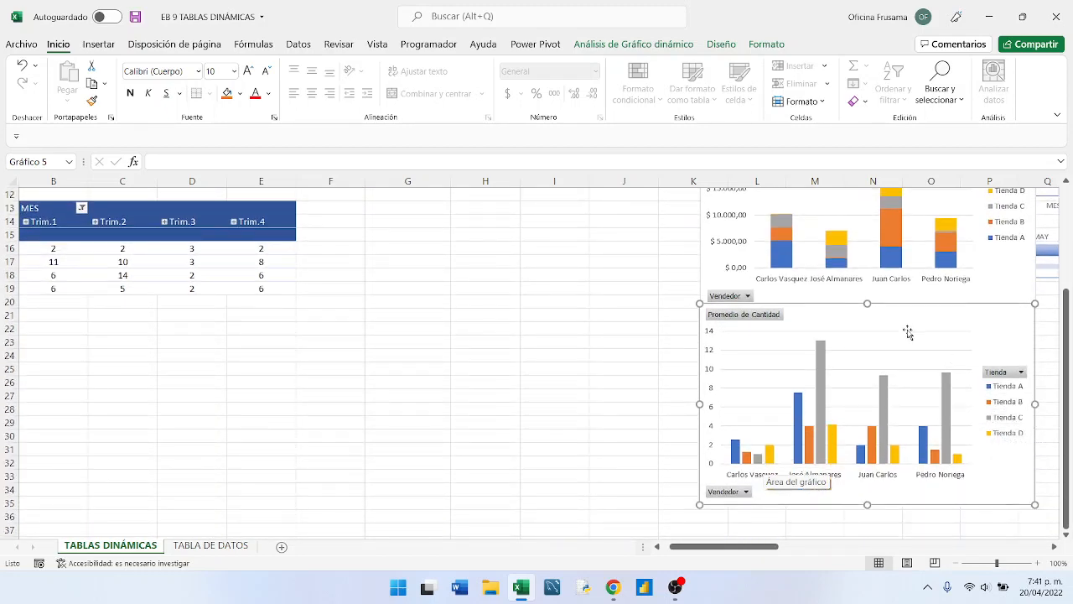
pyautogui.moveTo(902, 310); pyautogui.dragTo(904, 322)
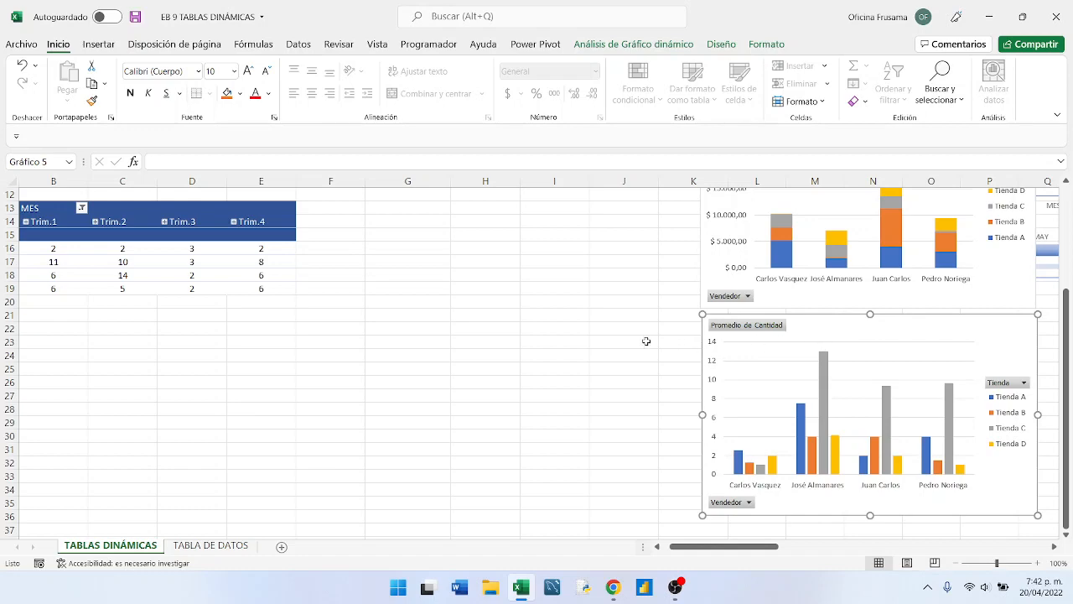
pyautogui.scroll(4, 632, 336)
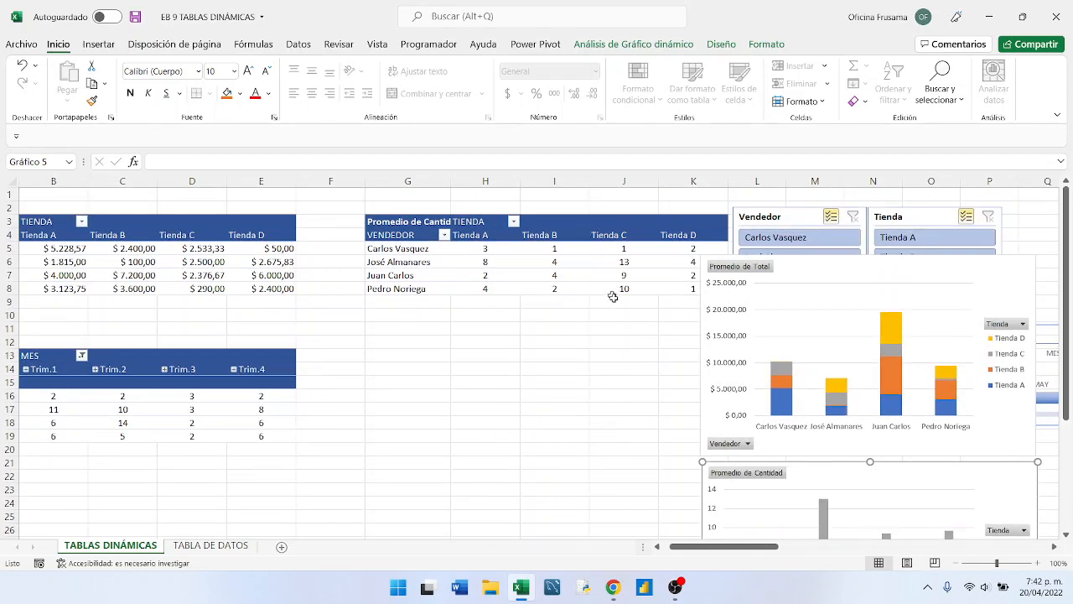
pyautogui.scroll(-3, 607, 312)
pyautogui.scroll(-1, 601, 300)
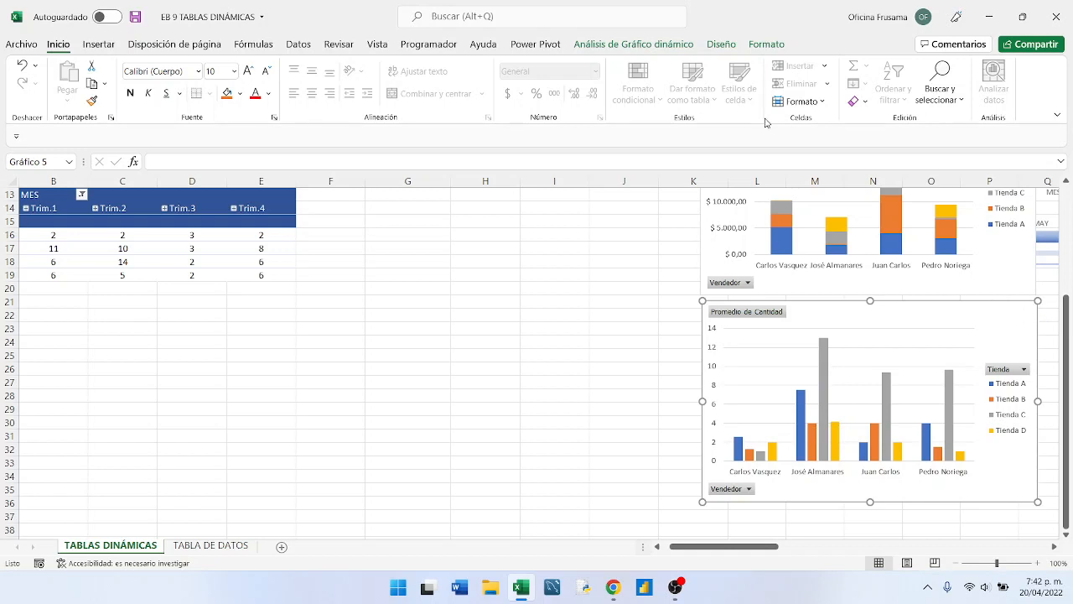
# - Review the analysis, design and format commands available for the Promedio de Cantidad chart
pyautogui.click(617, 46)
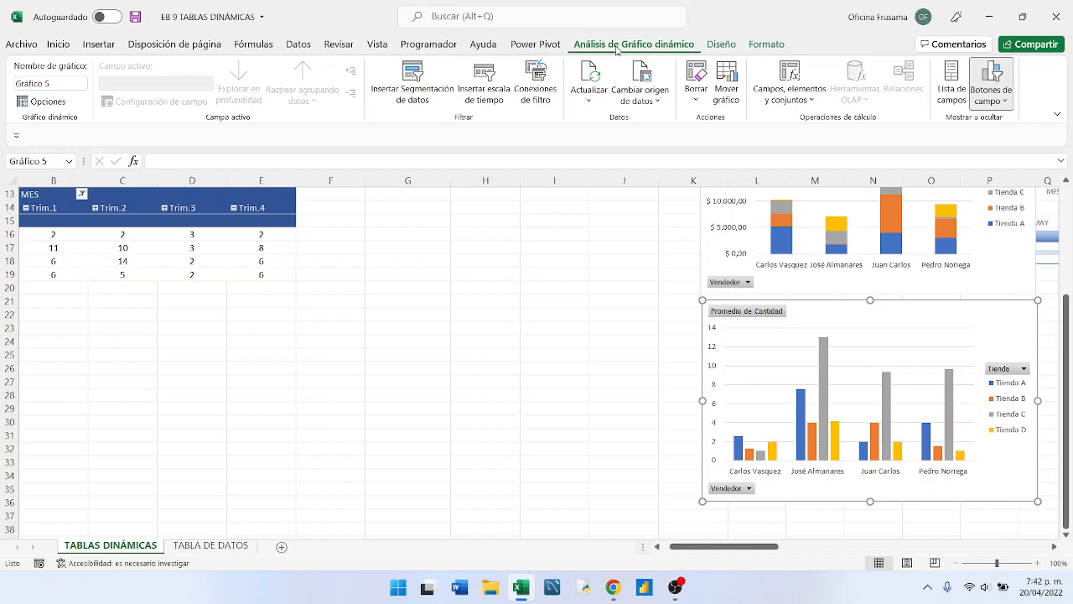
pyautogui.click(756, 52)
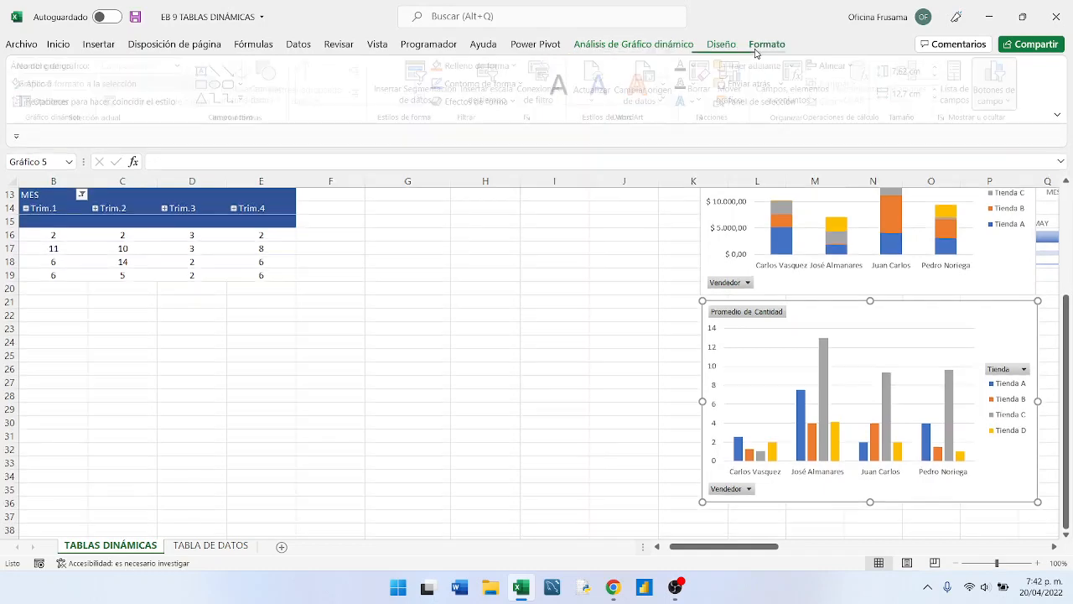
pyautogui.click(720, 48)
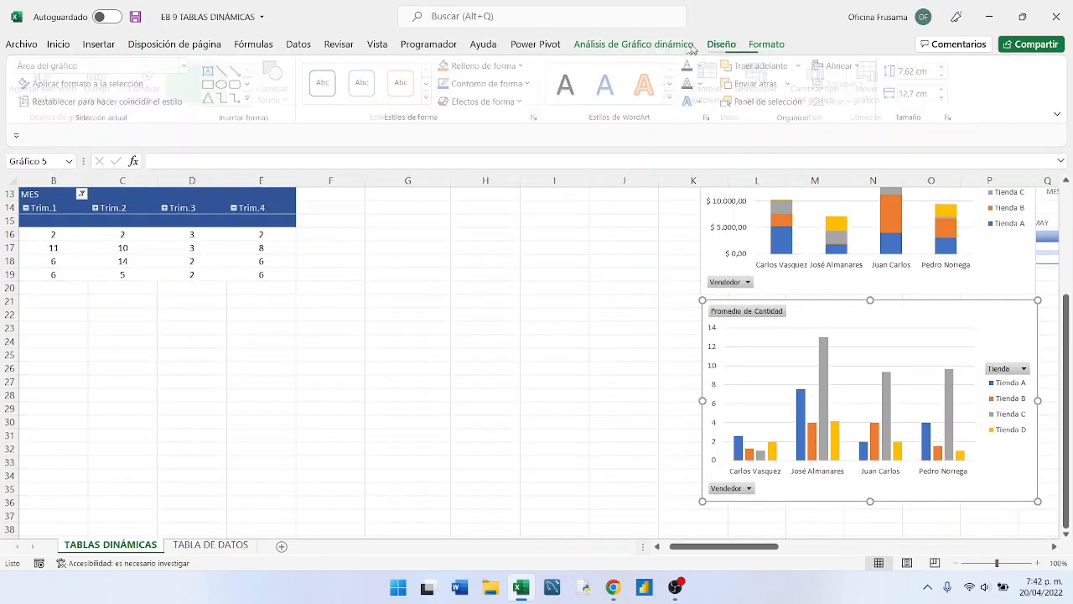
pyautogui.click(662, 48)
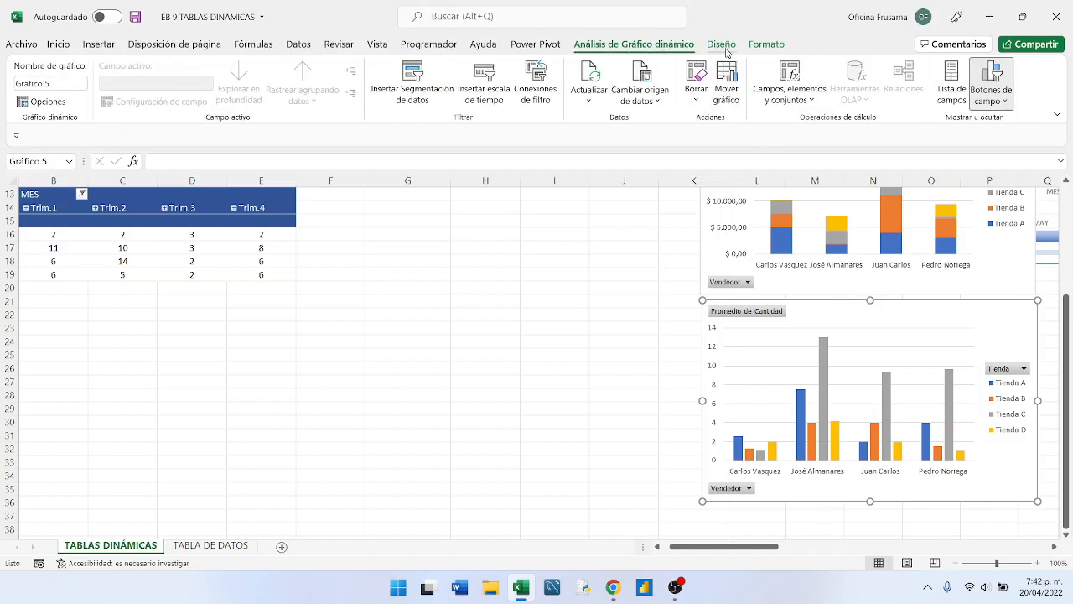
pyautogui.click(722, 45)
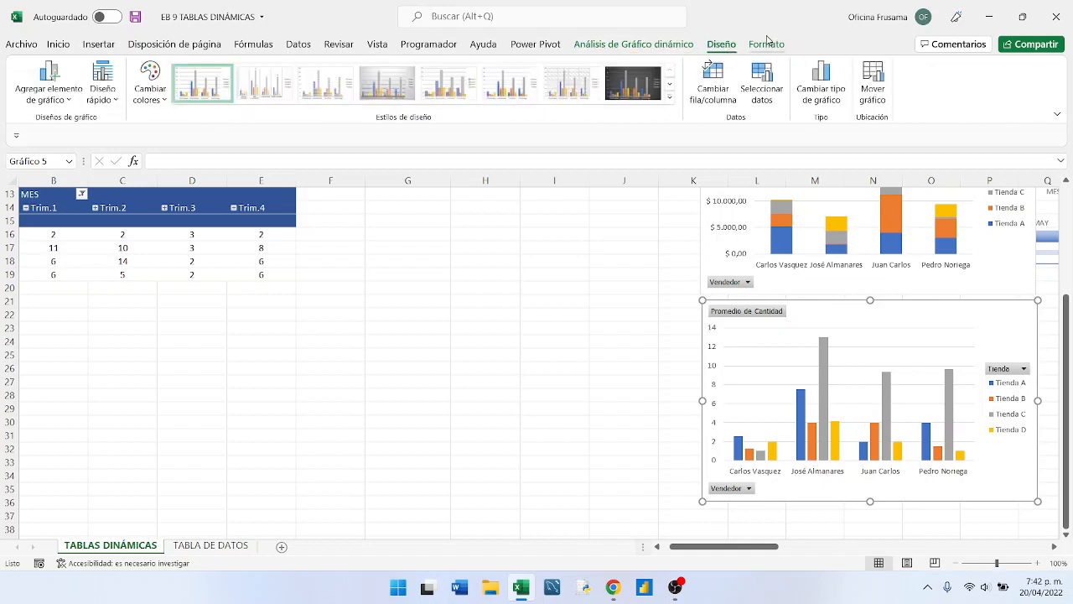
pyautogui.click(767, 46)
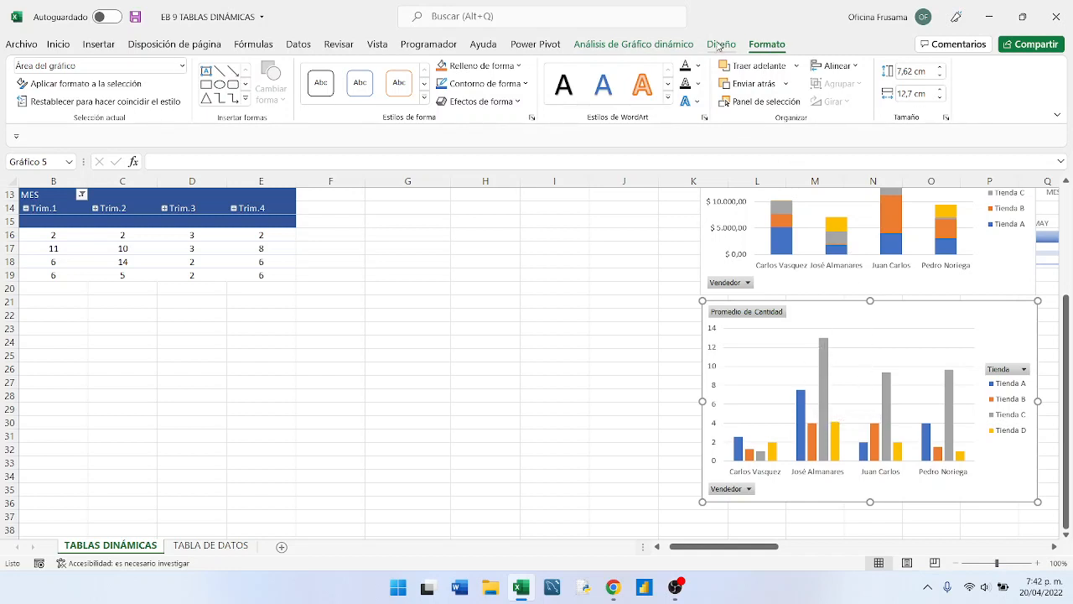
pyautogui.click(720, 45)
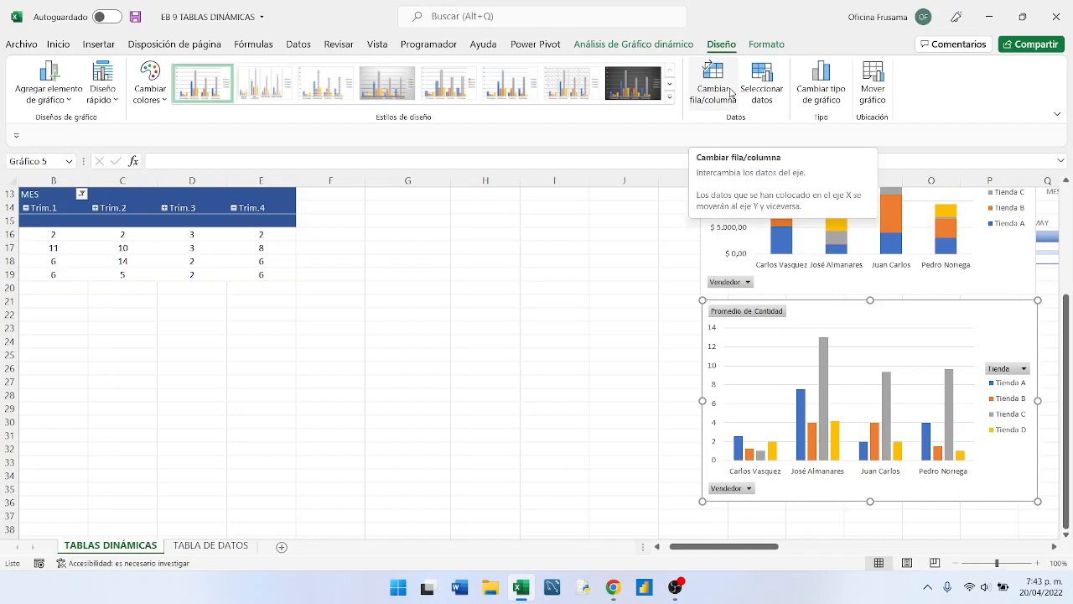
# - Move the Promedio de Cantidad chart directly beneath its pivot table and switch its rows and columns
pyautogui.moveTo(963, 304); pyautogui.dragTo(592, 224)
pyautogui.scroll(4, 611, 244)
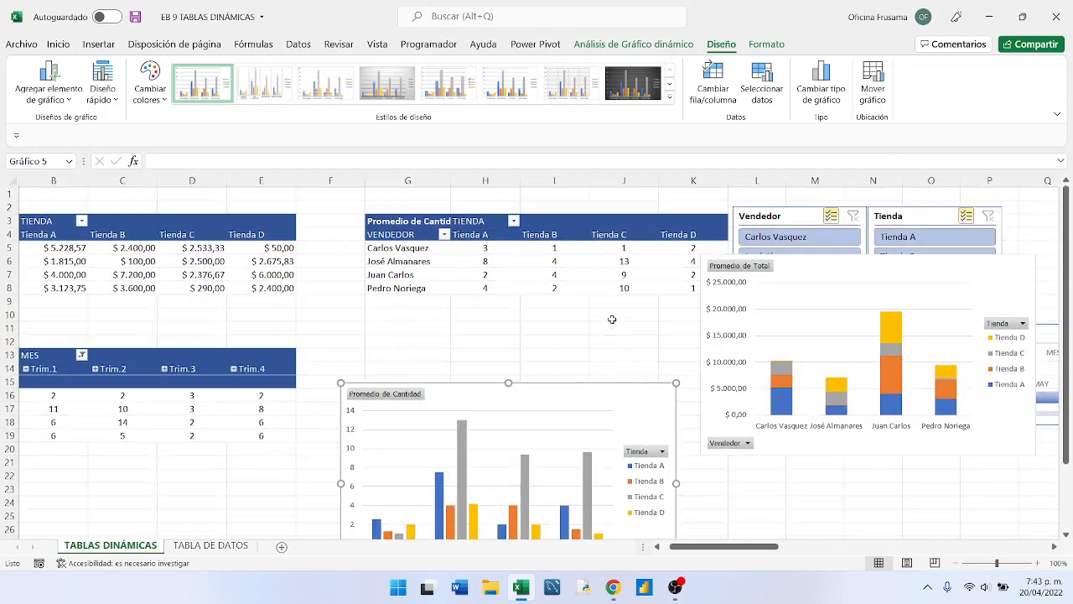
pyautogui.moveTo(605, 386); pyautogui.dragTo(605, 304)
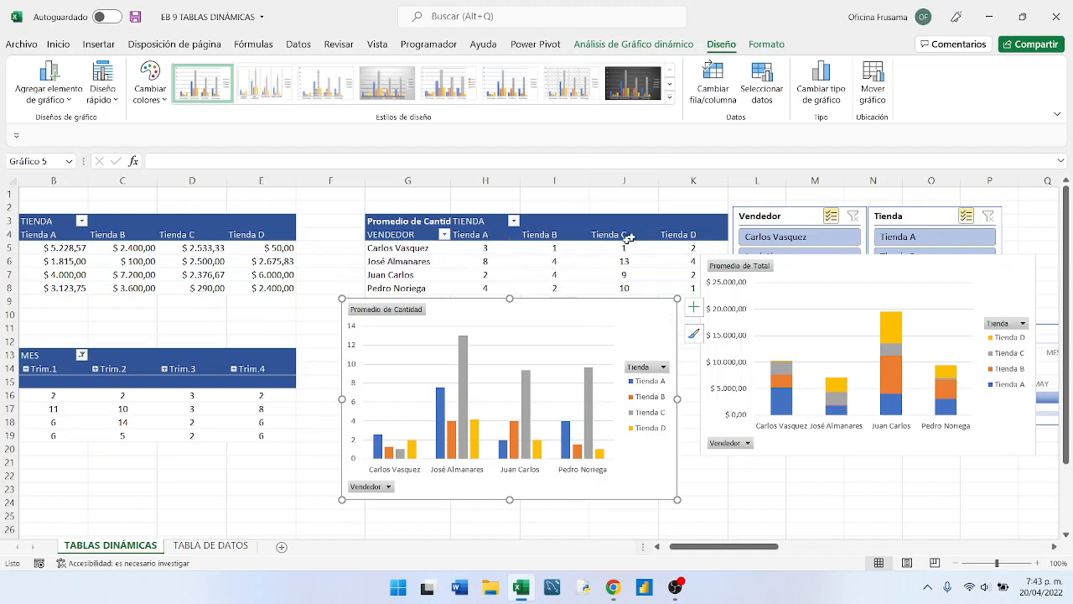
pyautogui.click(719, 79)
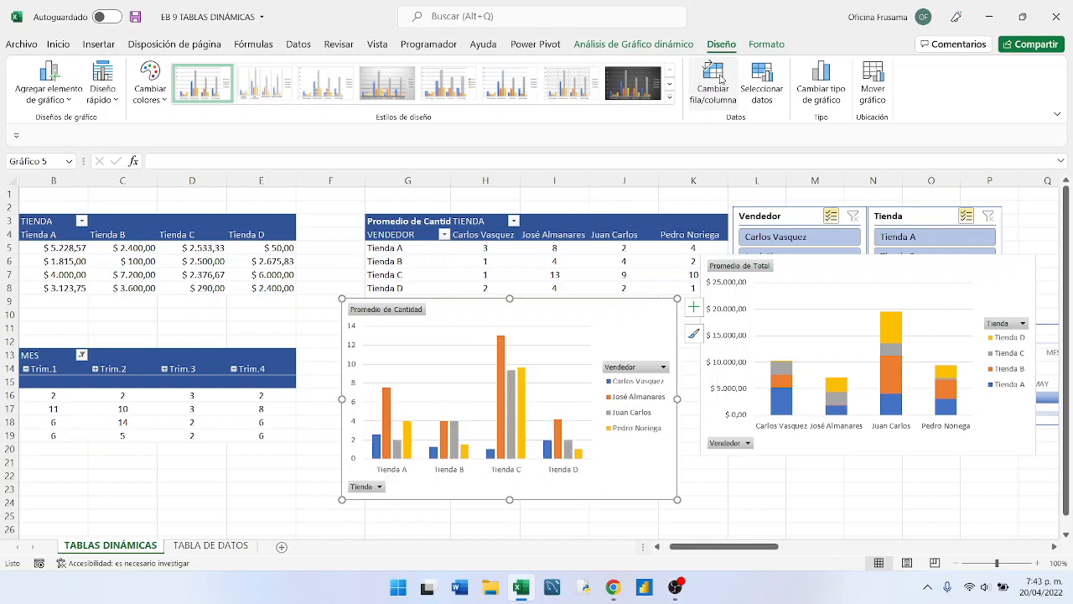
# - Shift the Promedio de Cantidad chart down clear of its pivot table and place the Promedio de Total chart beside it, below the slicers
pyautogui.moveTo(545, 301); pyautogui.dragTo(534, 326)
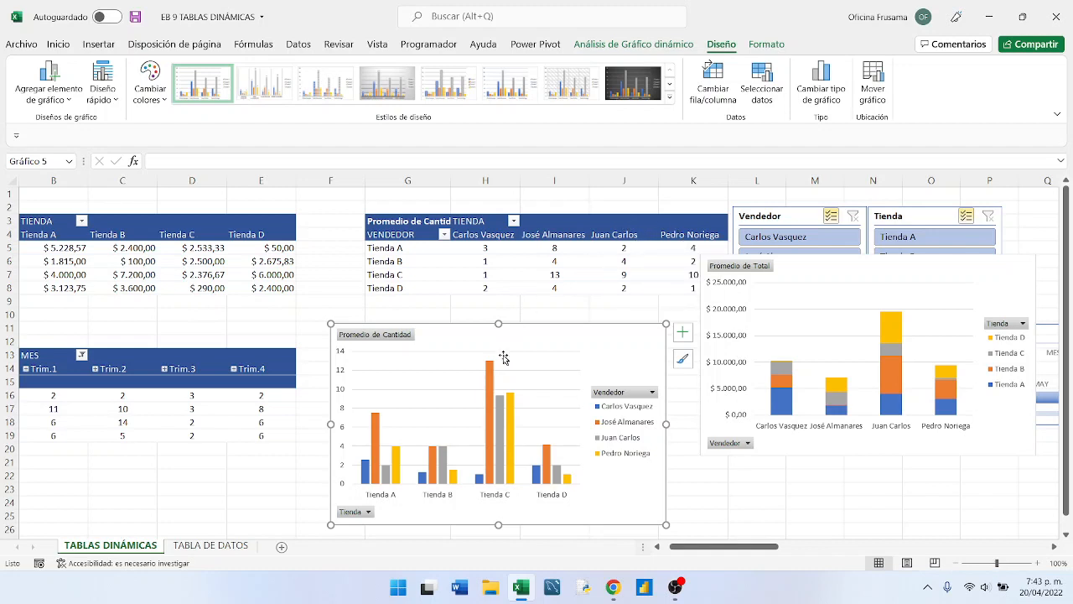
pyautogui.scroll(-1, 727, 465)
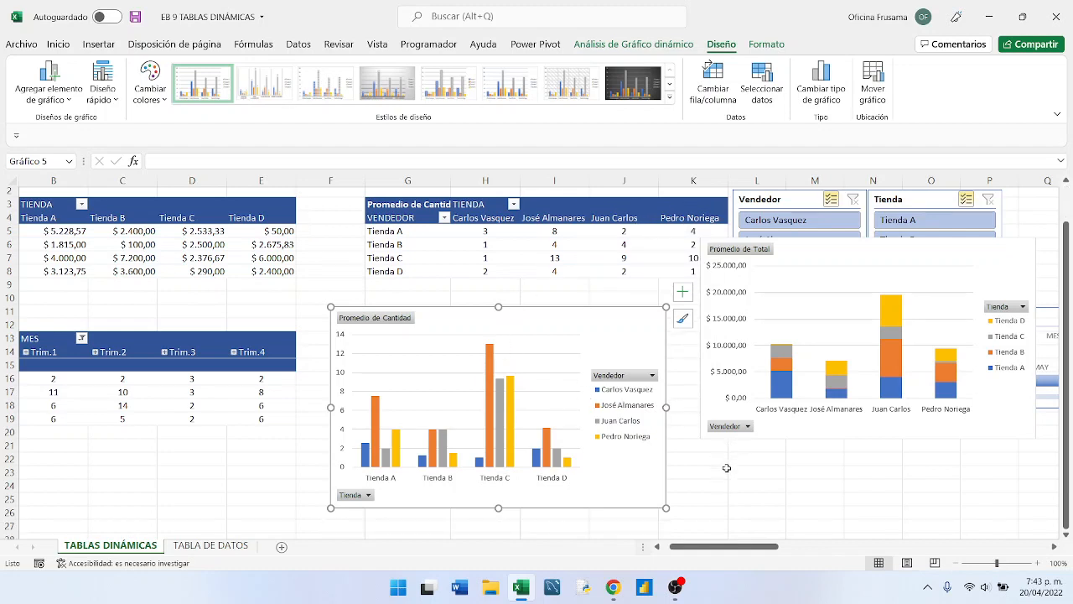
pyautogui.click(660, 548)
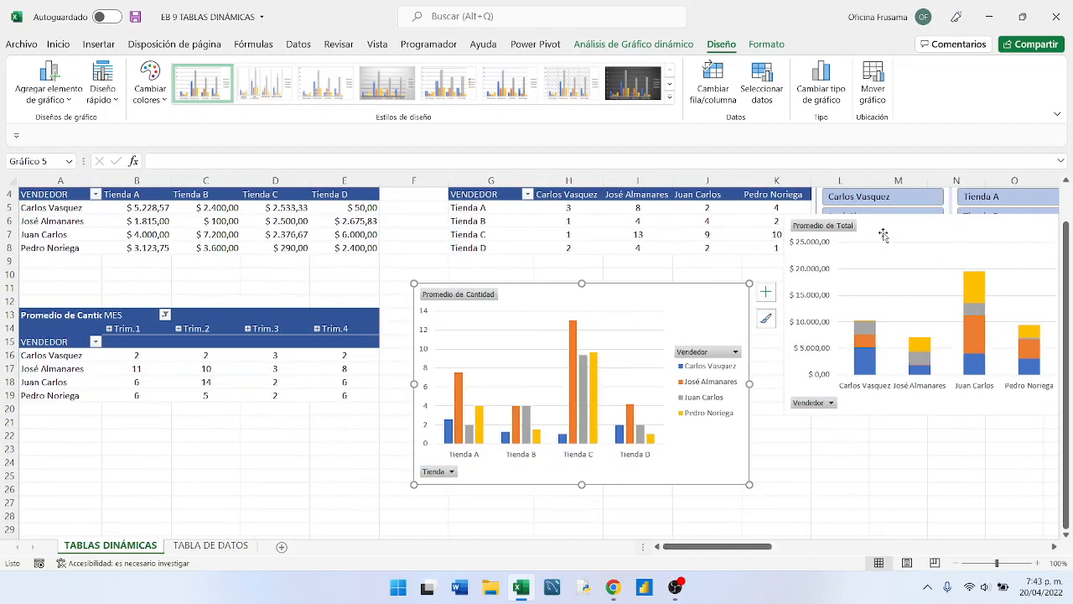
pyautogui.moveTo(887, 225); pyautogui.dragTo(859, 291)
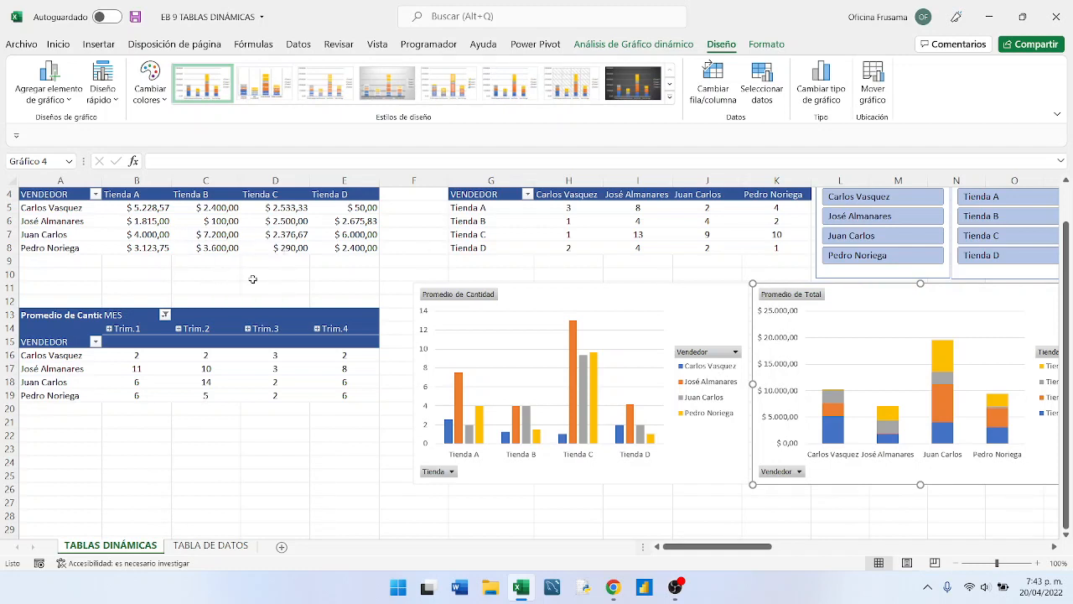
# - Copy the whole Promedio de Total pivot table and paste it at cell A22, below the quarterly pivot table
pyautogui.scroll(1, 252, 278)
pyautogui.scroll(-1, 252, 281)
pyautogui.scroll(1, 253, 281)
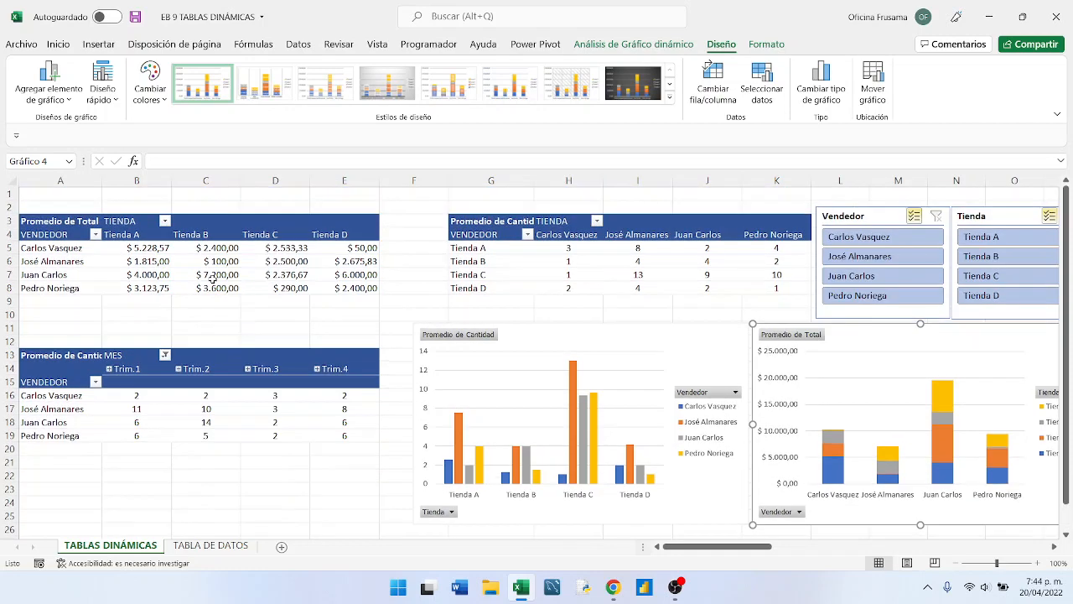
pyautogui.click(26, 225)
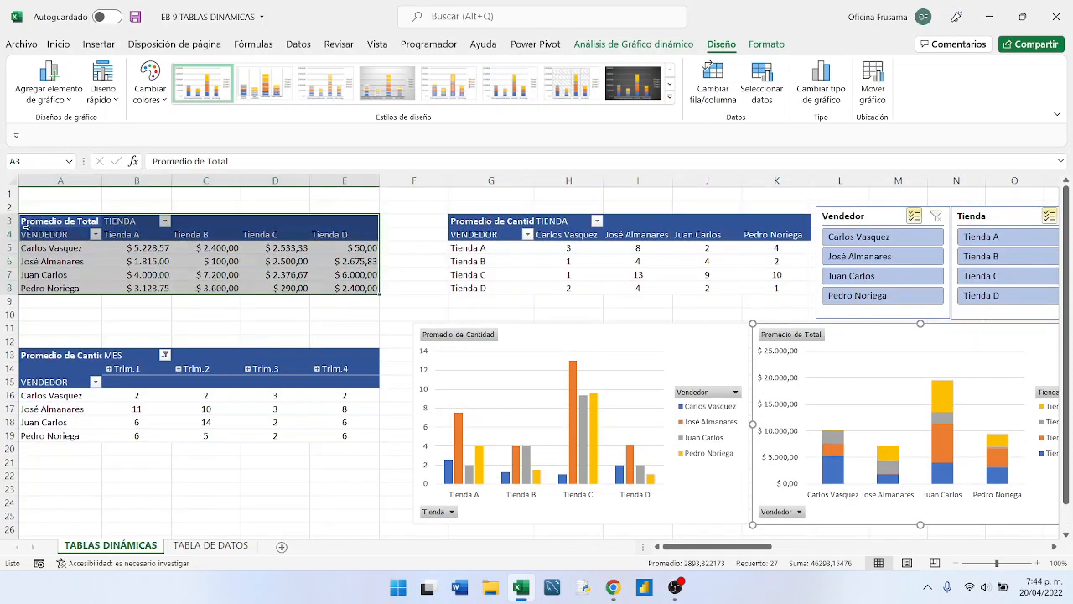
pyautogui.rightClick(214, 259)
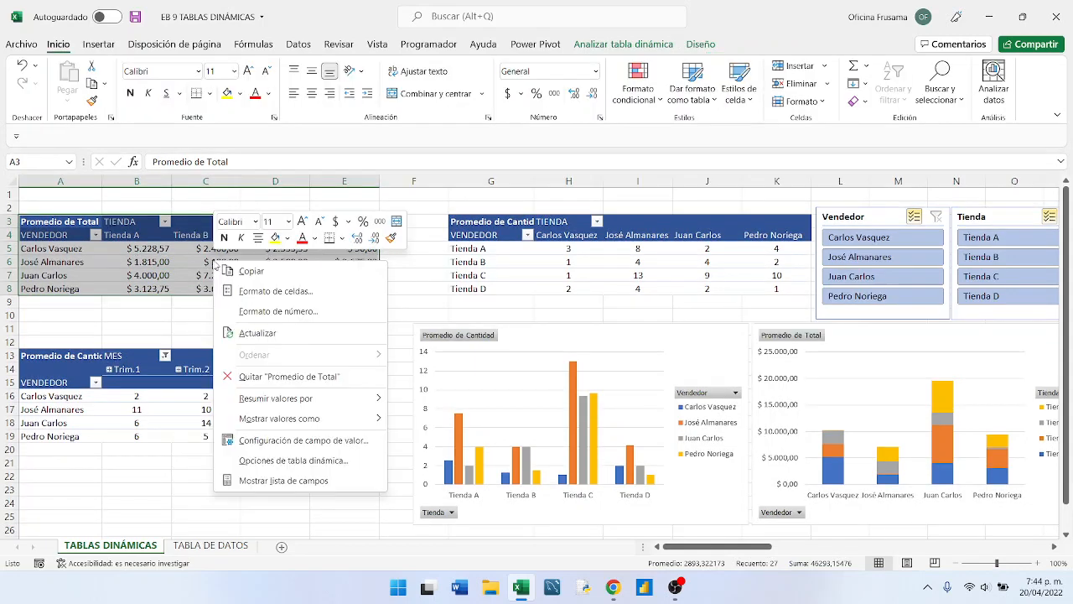
pyautogui.click(252, 270)
pyautogui.scroll(-4, 258, 275)
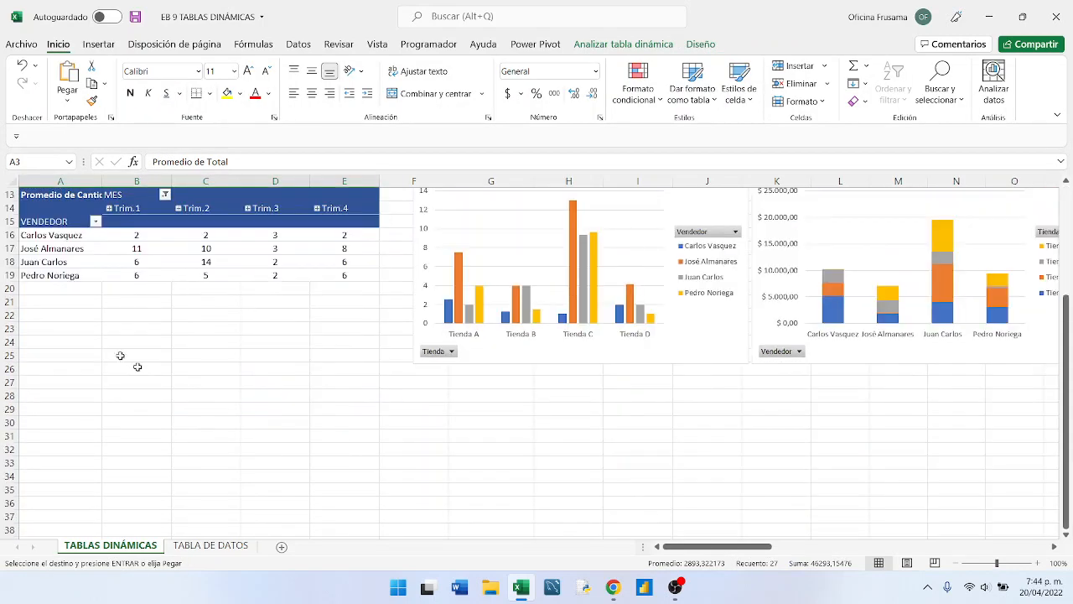
pyautogui.click(39, 314)
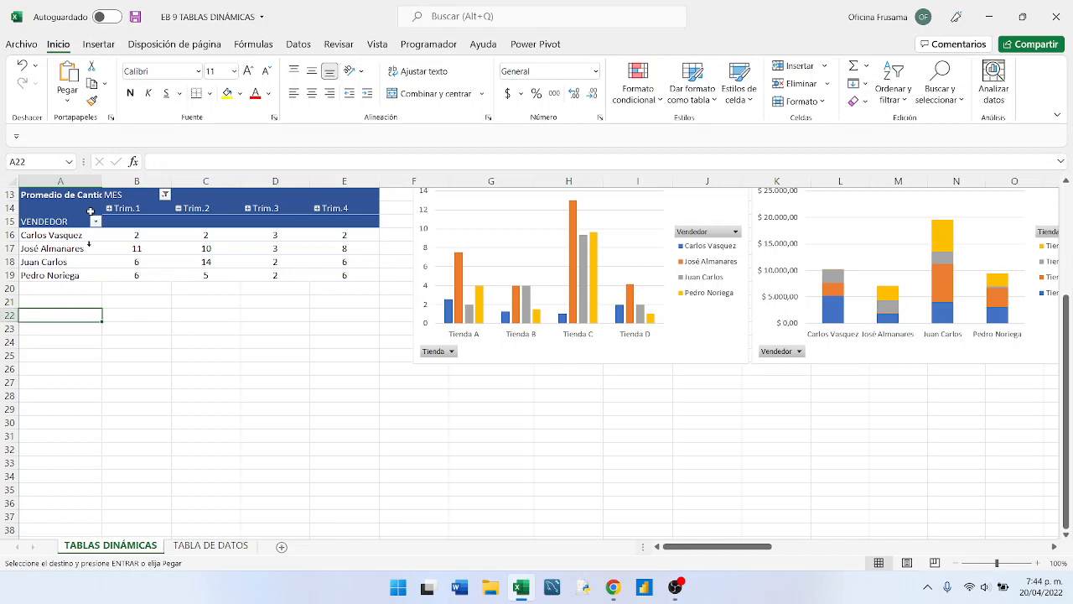
pyautogui.click(67, 74)
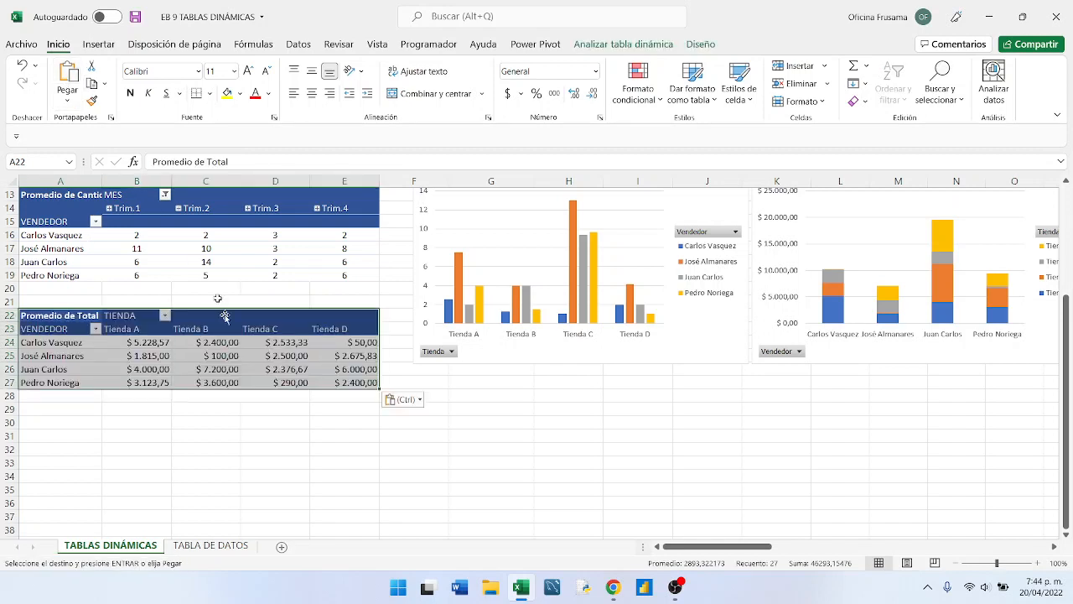
# - Rename the pasted Promedio de Total pivot table to VEND_CIRC in its pivot table options
pyautogui.click(167, 369)
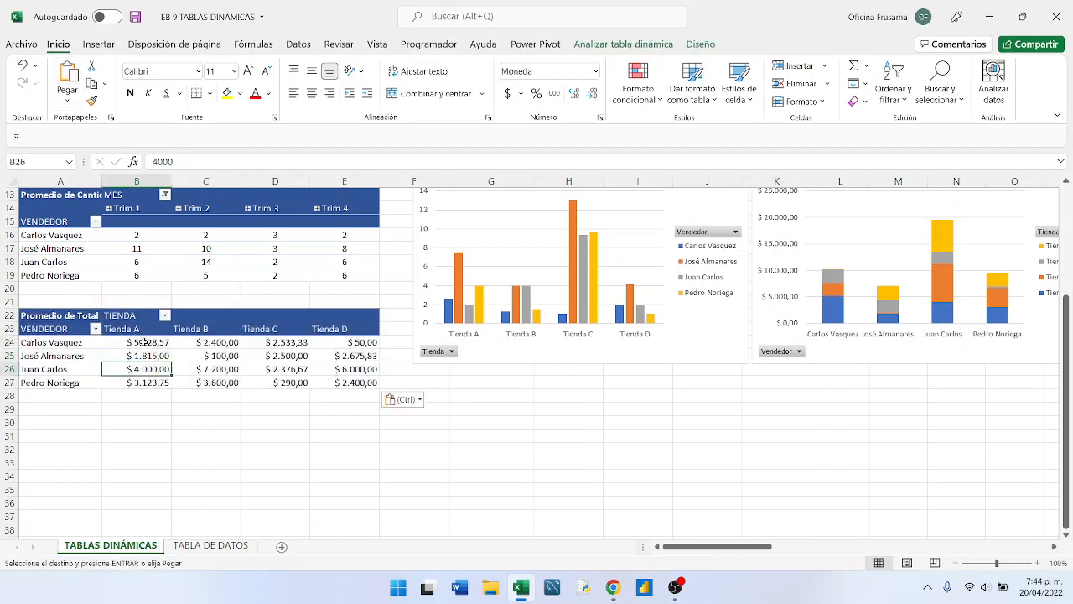
pyautogui.click(144, 342)
pyautogui.rightClick(145, 343)
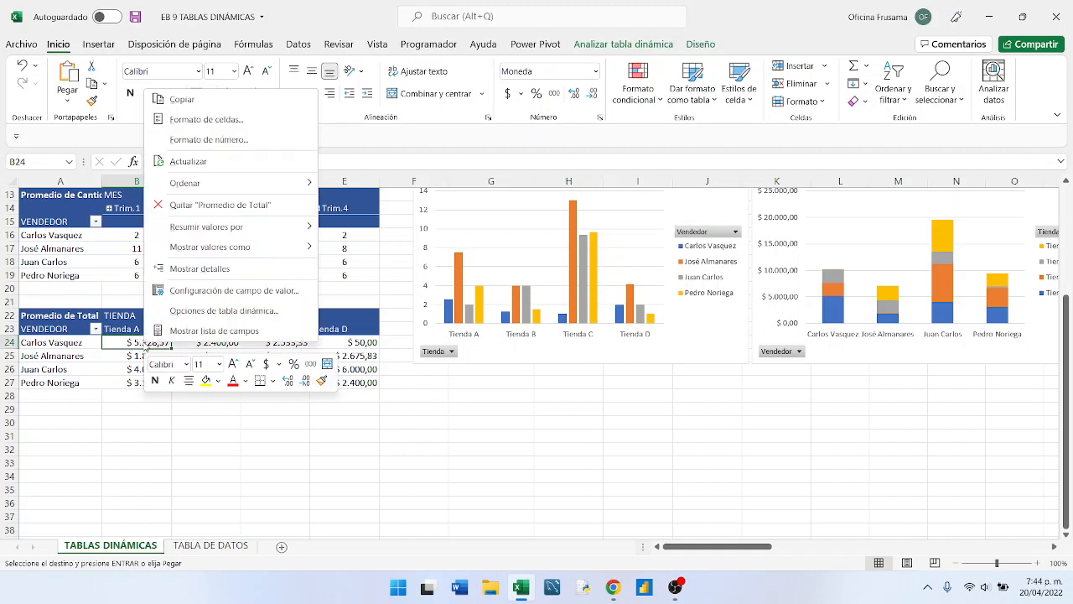
pyautogui.click(219, 310)
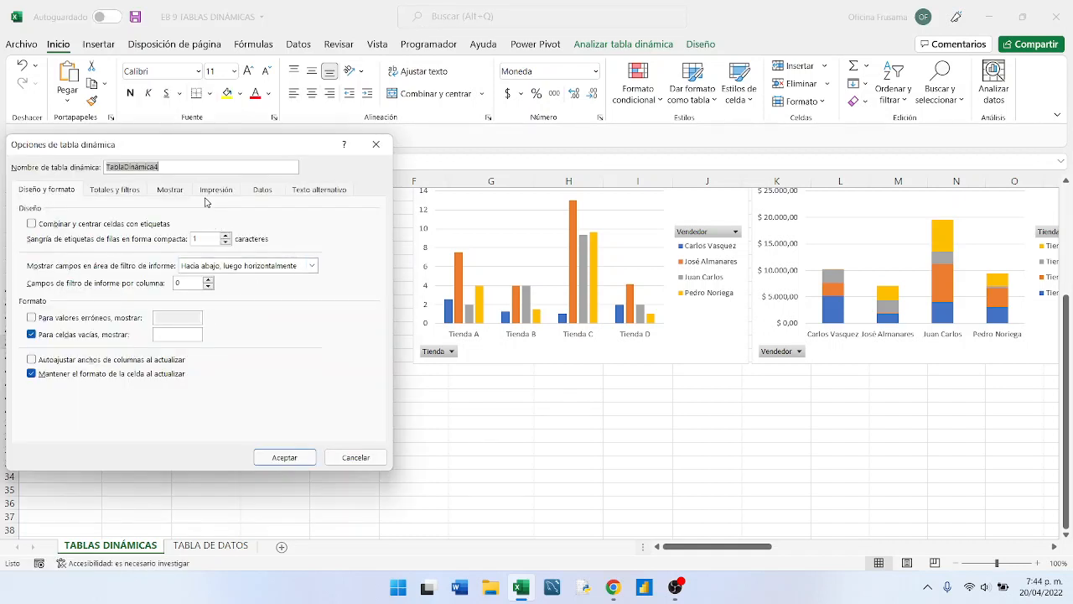
pyautogui.write('ve')
pyautogui.click(270, 459)
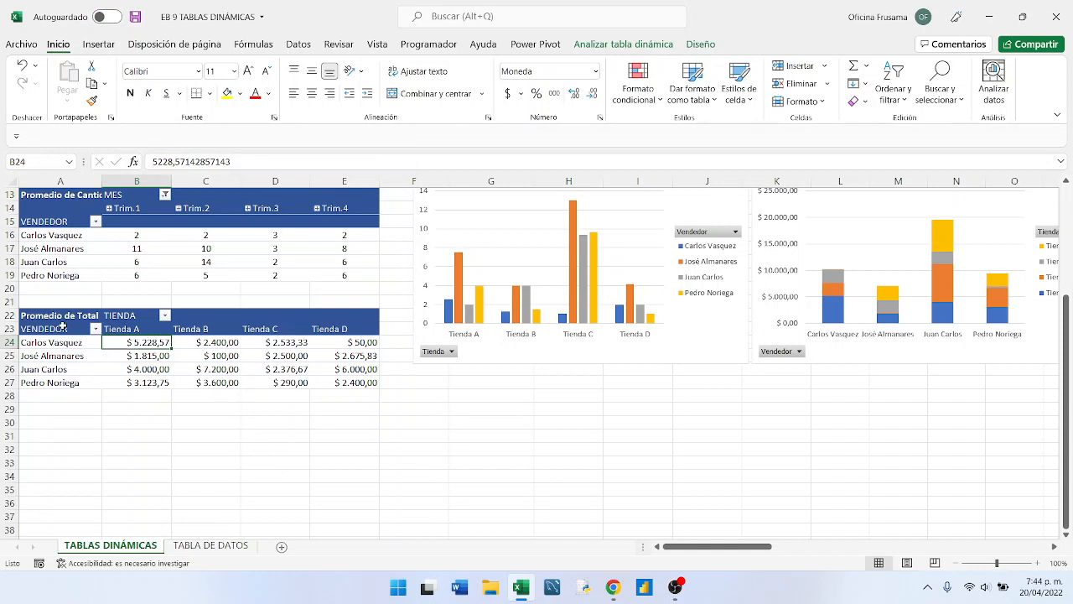
# - Insert a basic Circular (pie) pivot chart based on the copied pivot table at A22
pyautogui.moveTo(63, 327); pyautogui.dragTo(332, 379)
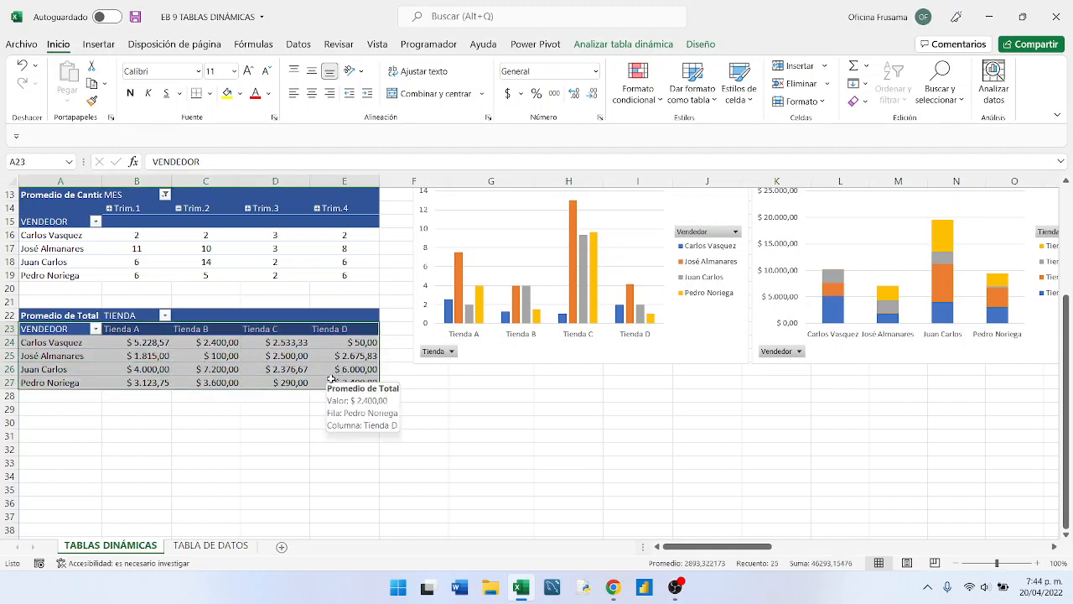
pyautogui.click(699, 44)
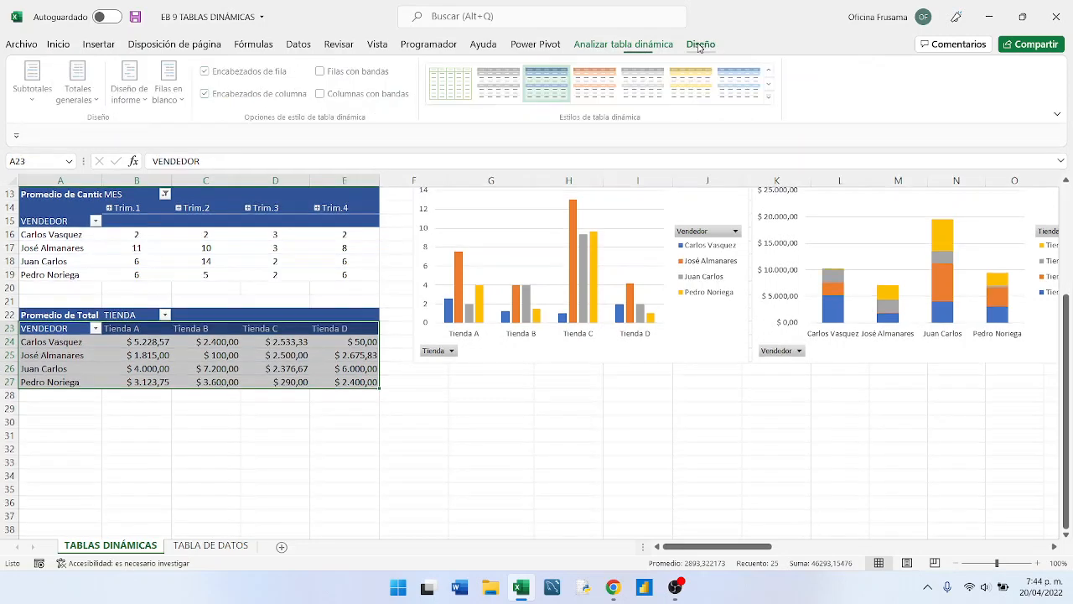
pyautogui.click(638, 50)
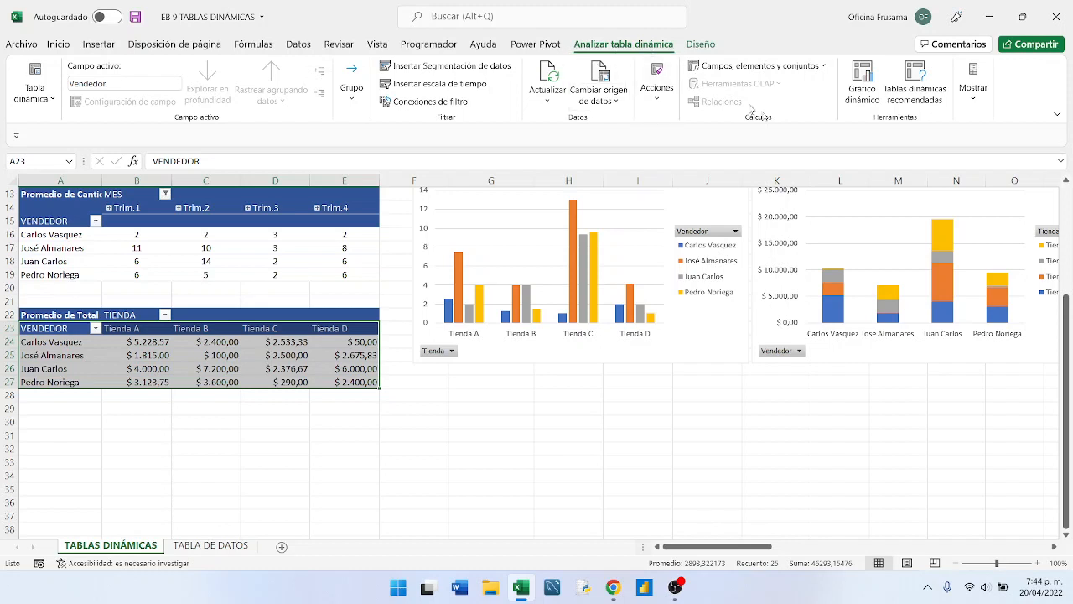
pyautogui.click(857, 84)
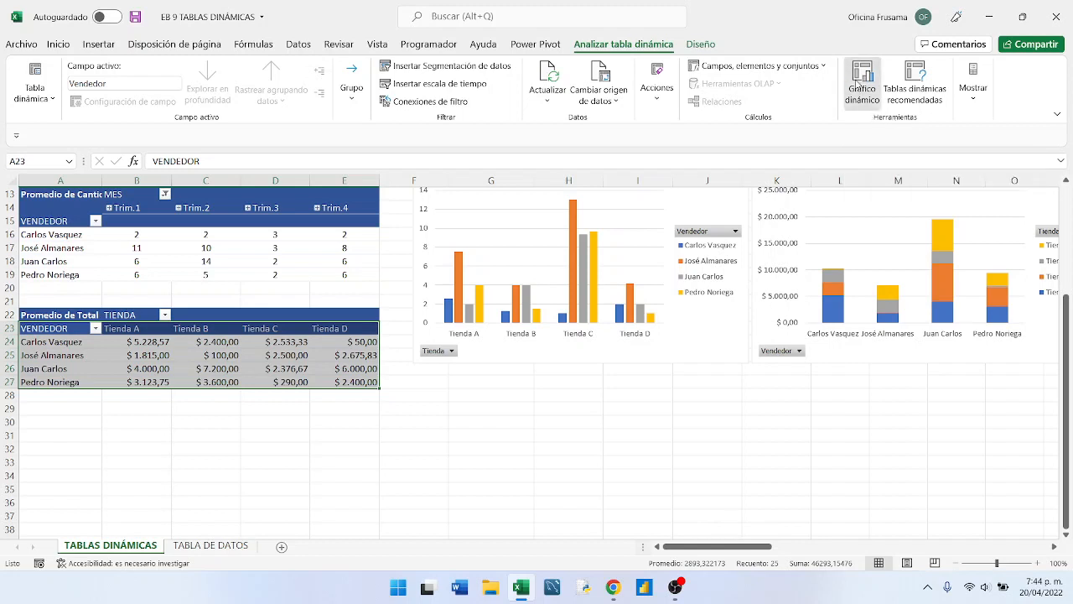
pyautogui.moveTo(529, 96); pyautogui.dragTo(738, 107)
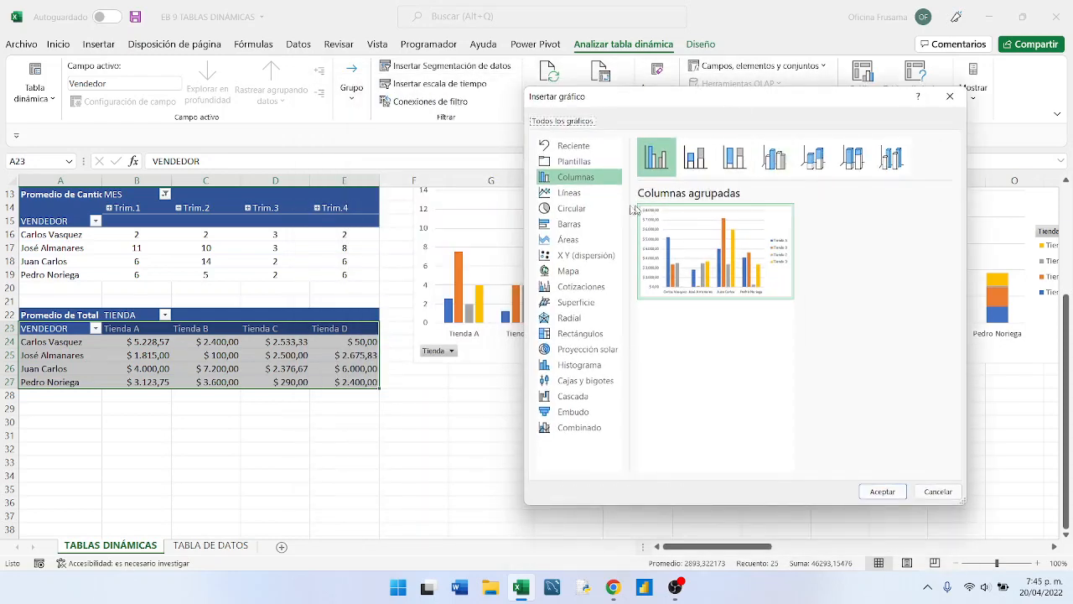
pyautogui.click(567, 209)
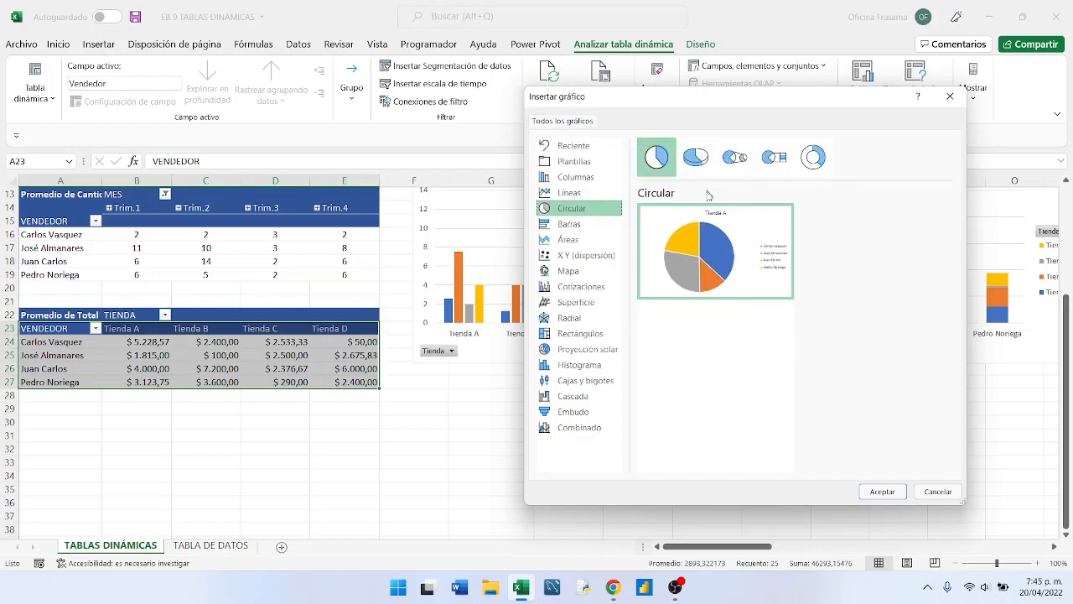
pyautogui.moveTo(700, 223)
pyautogui.click(882, 491)
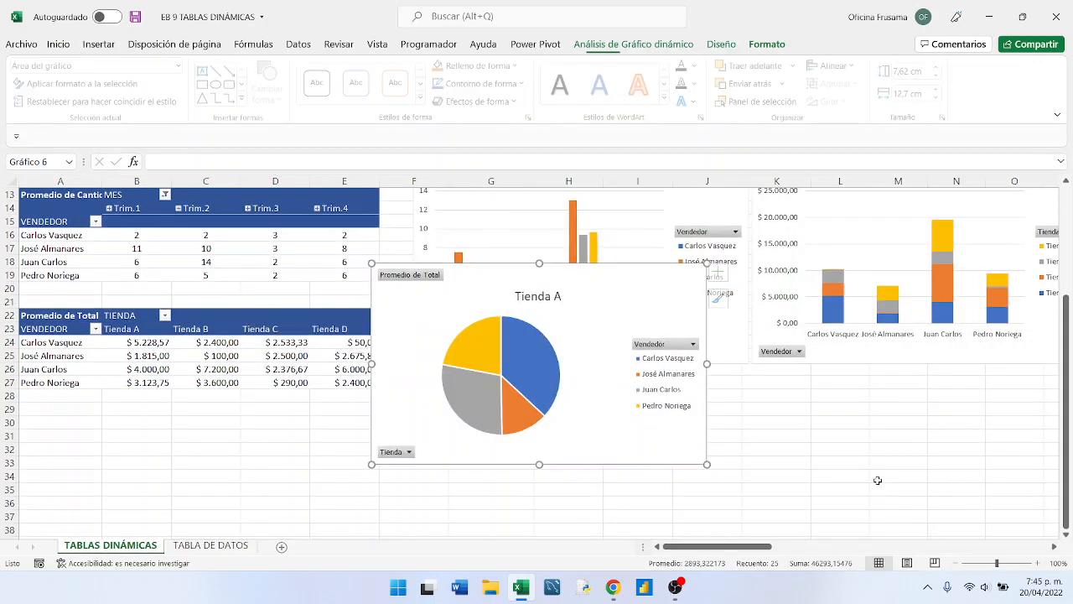
# - Move the new pie chart directly beneath the Promedio de Cantidad column chart, aligning their side edges
pyautogui.moveTo(559, 270); pyautogui.dragTo(601, 372)
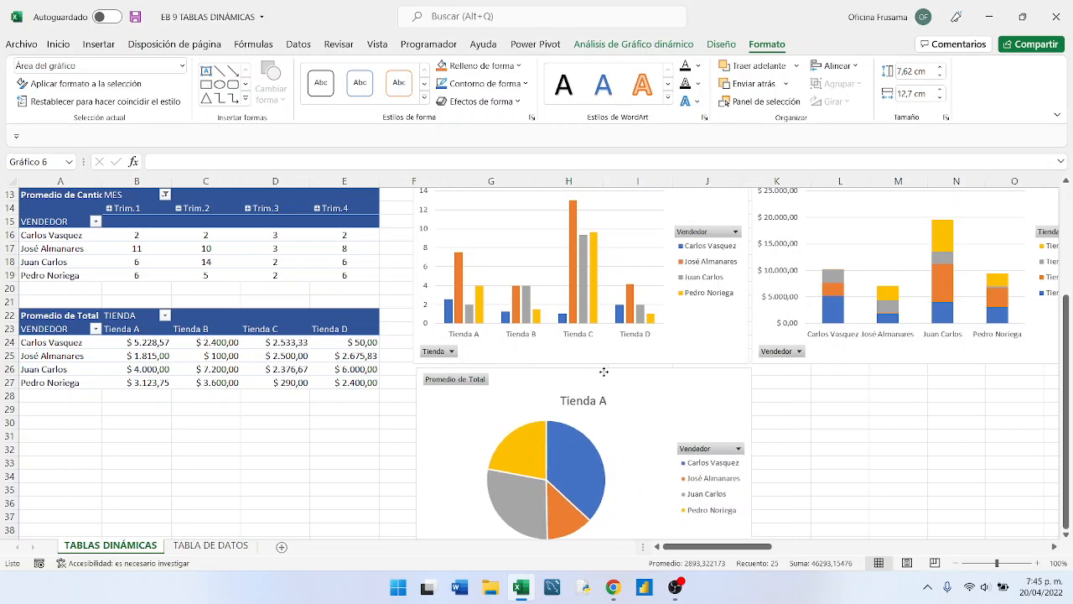
pyautogui.click(604, 372)
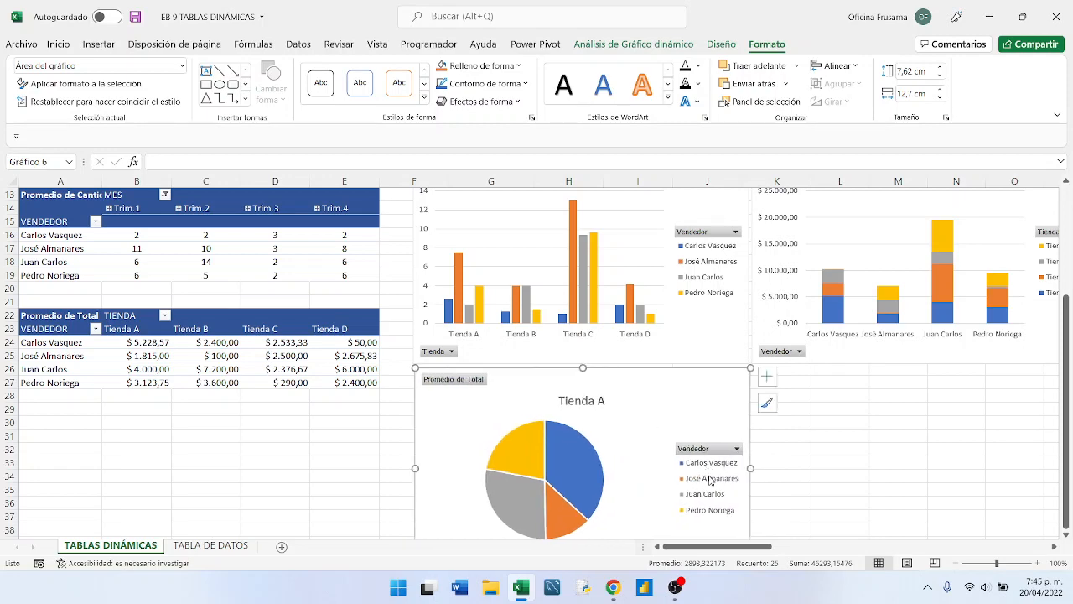
pyautogui.scroll(-1, 708, 473)
pyautogui.scroll(-1, 709, 473)
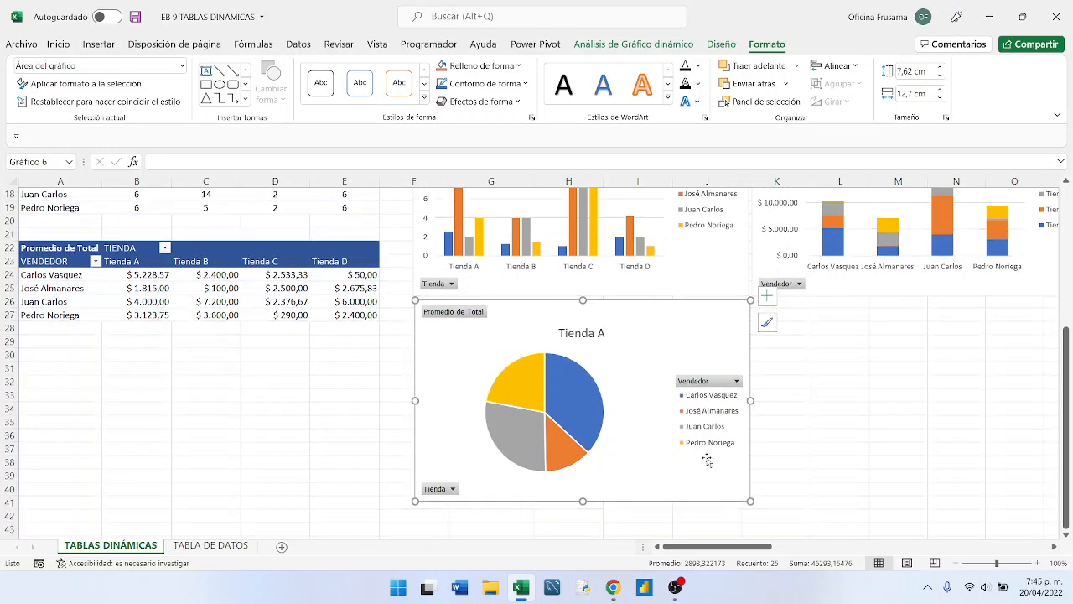
pyautogui.click(694, 394)
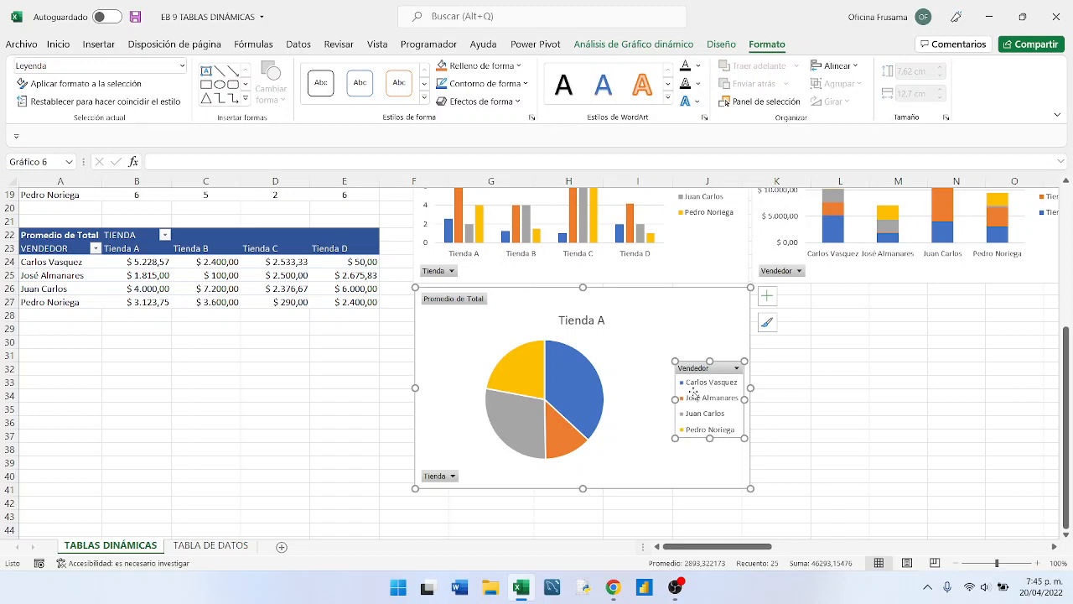
pyautogui.click(763, 299)
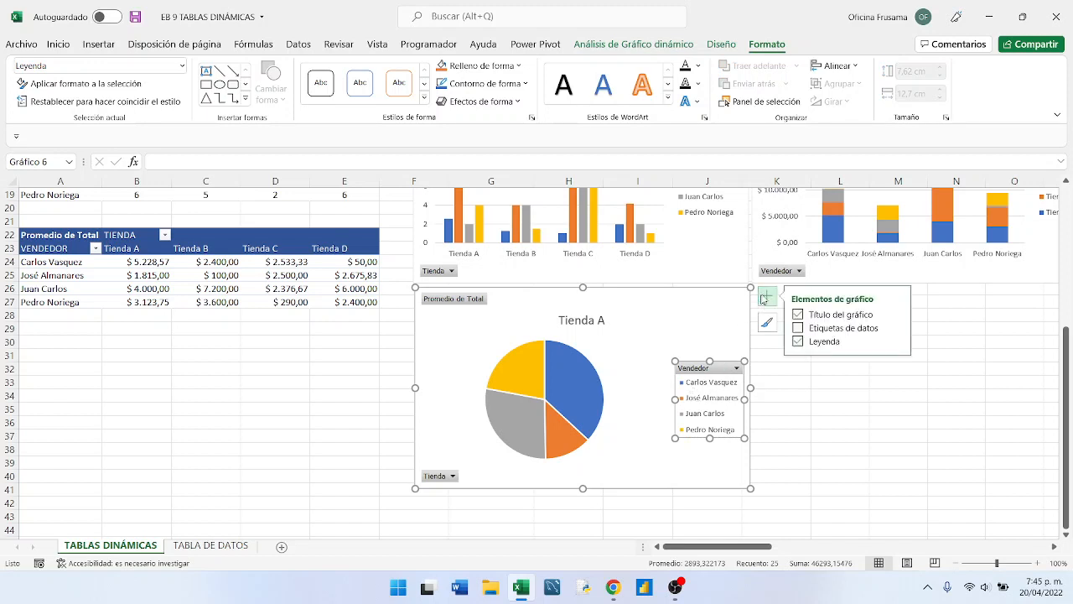
pyautogui.click(696, 351)
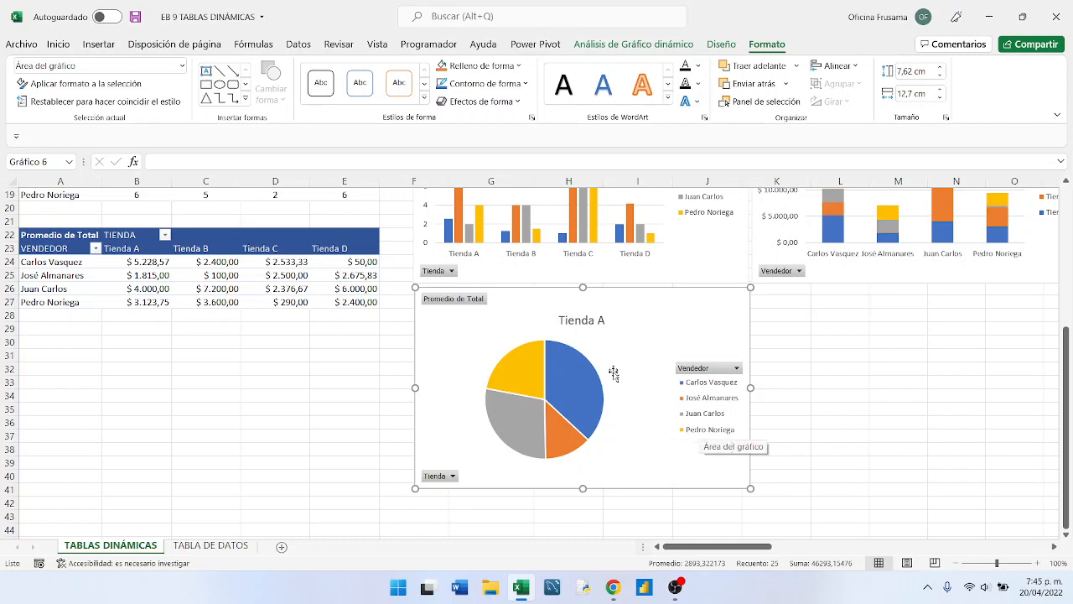
# - Swap the rows and columns of the pie chart so its slices represent Tienda instead of Vendedor
pyautogui.scroll(1, 615, 374)
pyautogui.scroll(5, 615, 378)
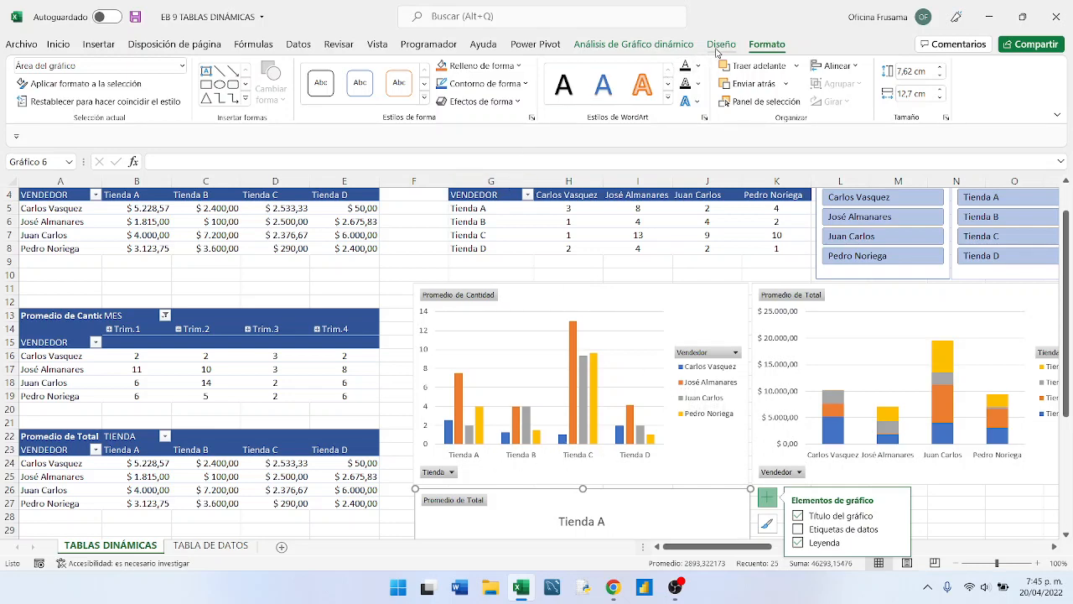
pyautogui.click(720, 45)
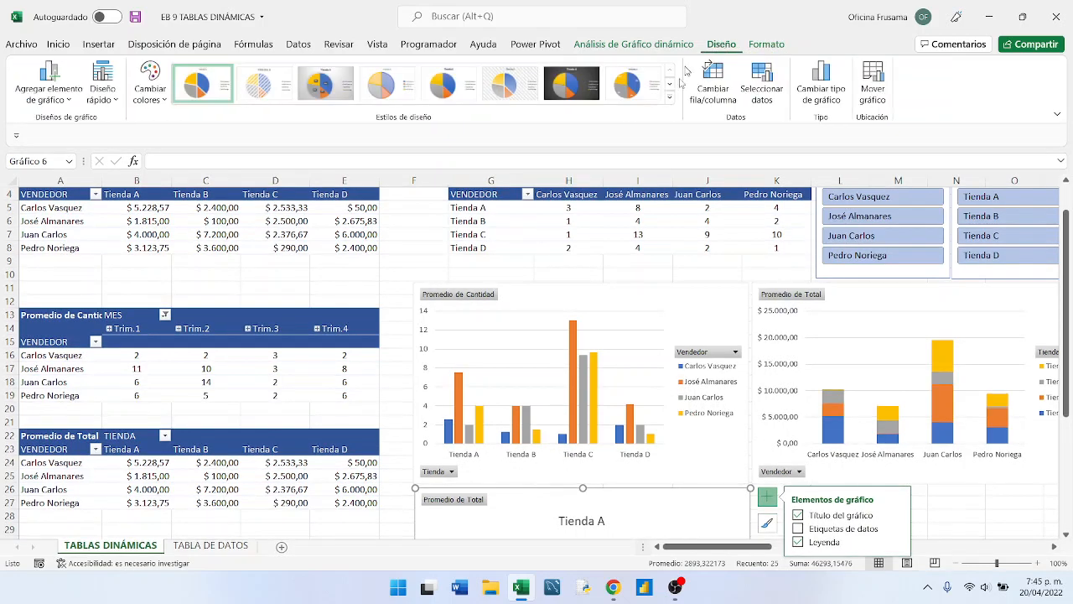
pyautogui.scroll(-4, 657, 321)
pyautogui.scroll(-1, 655, 325)
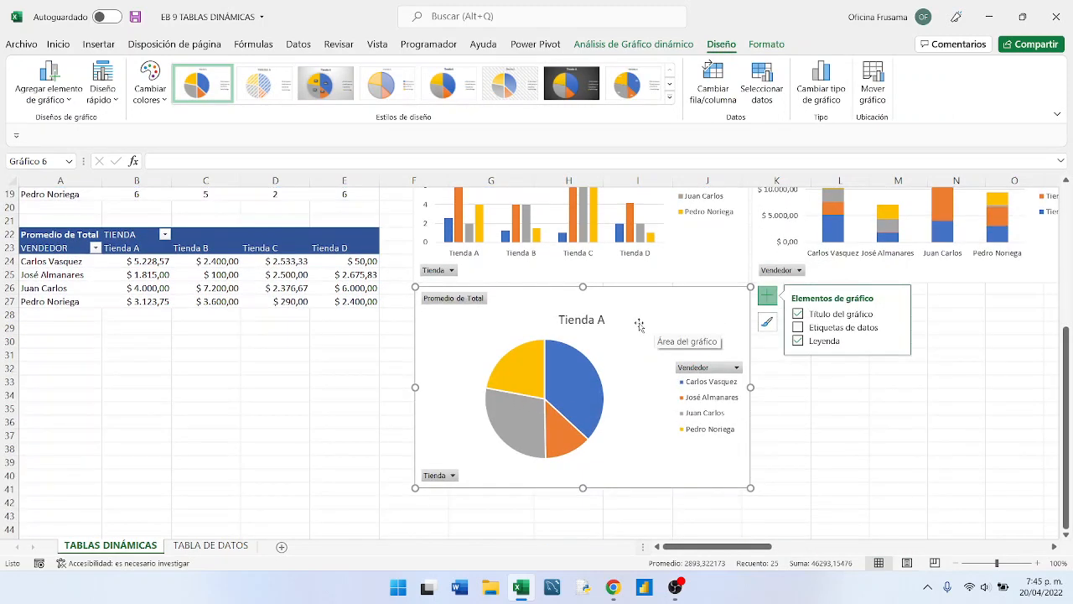
pyautogui.click(711, 84)
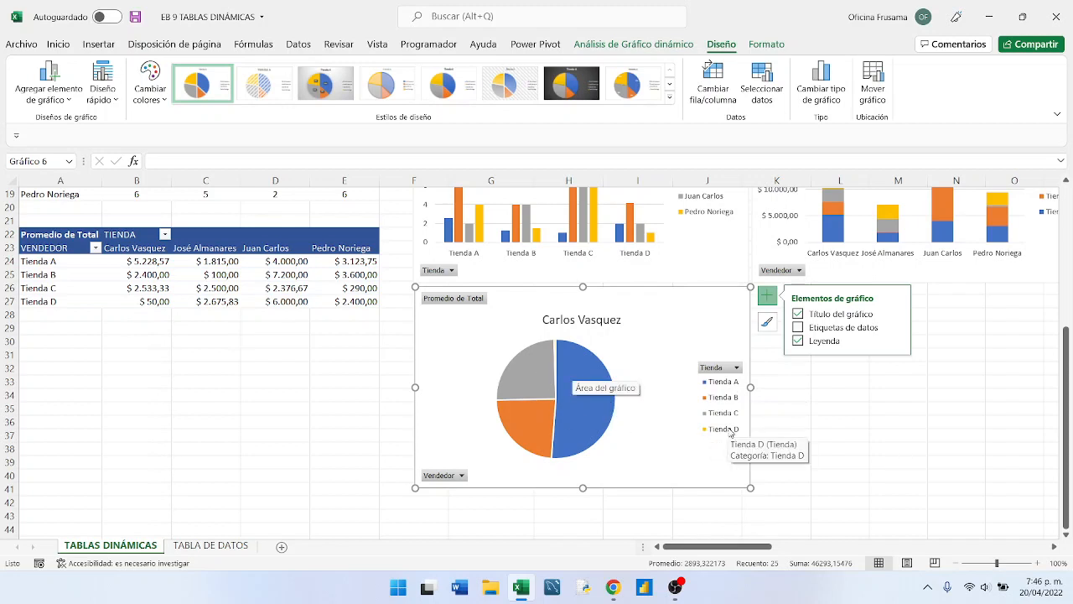
pyautogui.scroll(3, 660, 365)
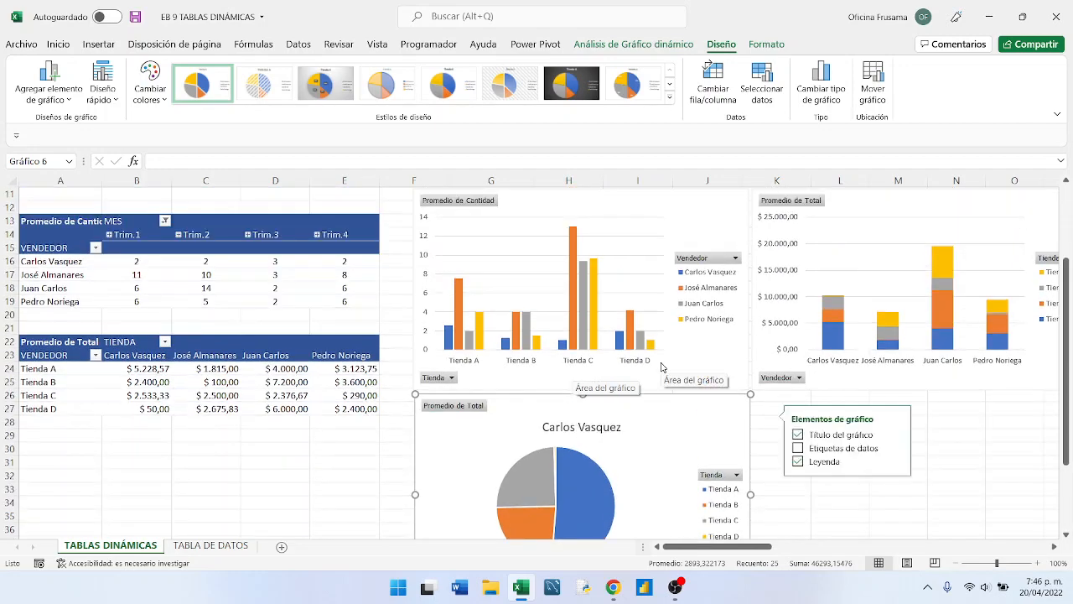
pyautogui.scroll(2, 661, 367)
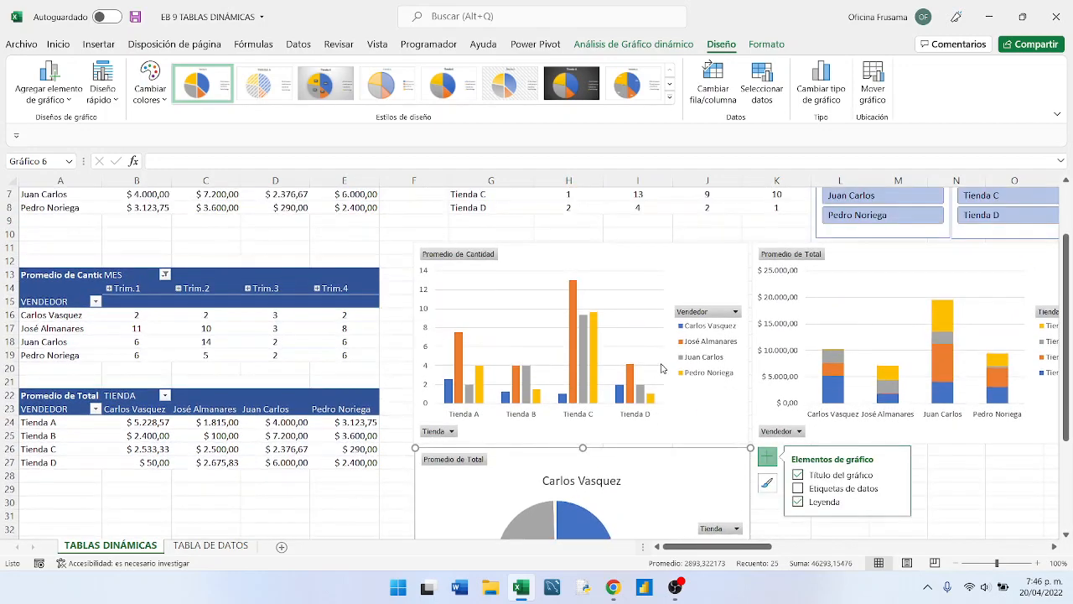
pyautogui.scroll(-1, 661, 368)
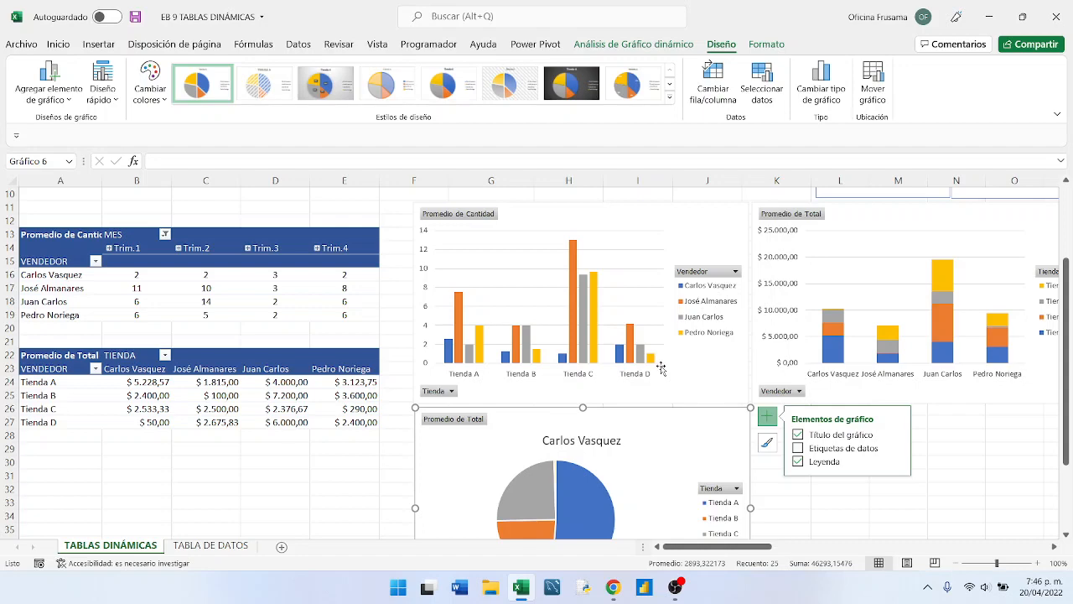
pyautogui.scroll(-1, 661, 368)
pyautogui.scroll(1, 661, 368)
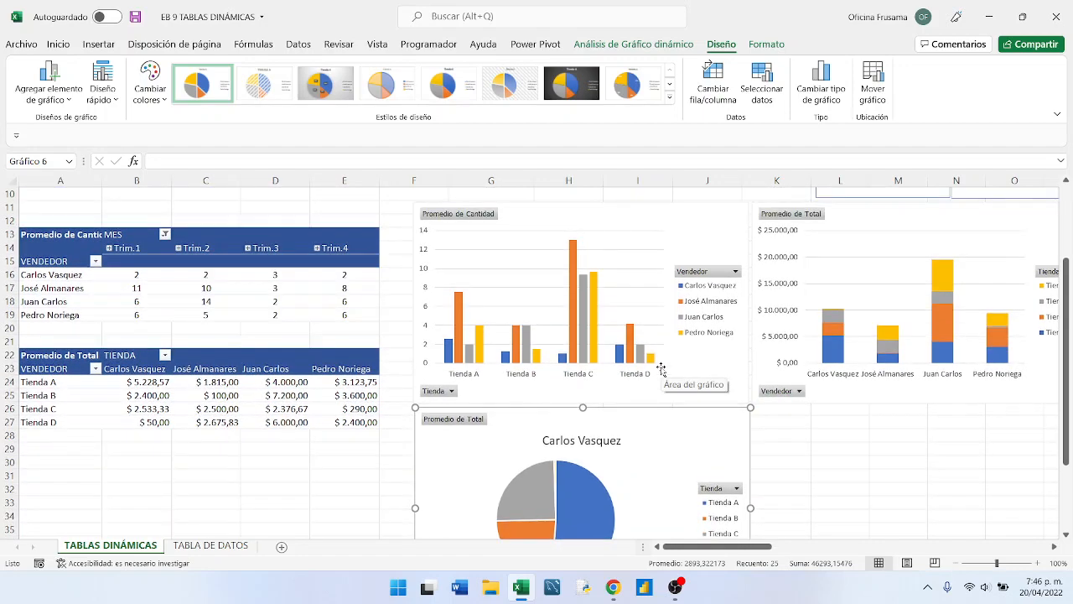
pyautogui.scroll(1, 662, 367)
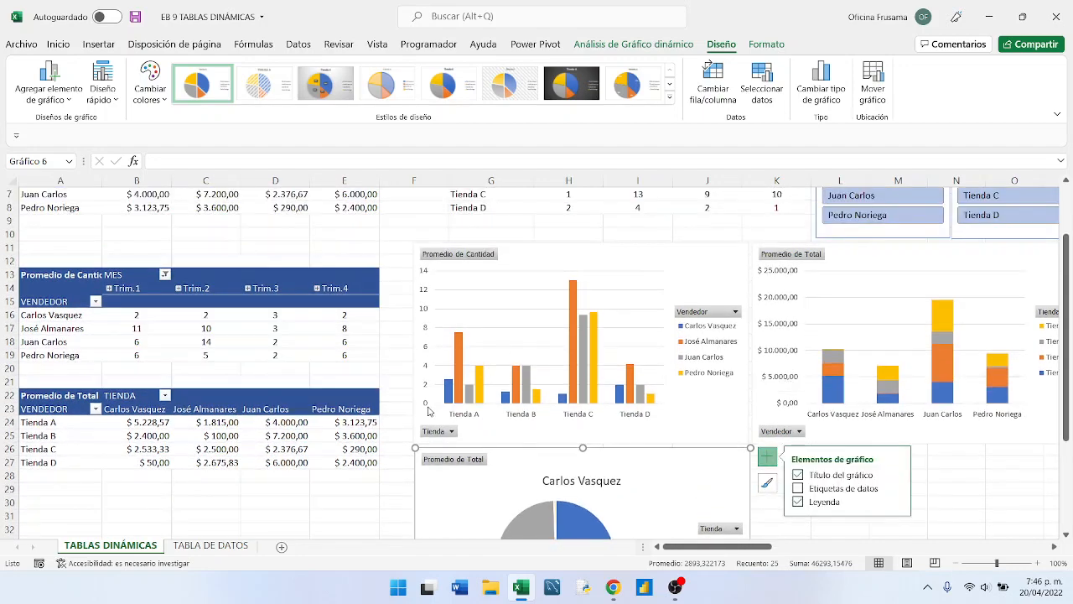
# - Add a new worksheet and place it after the TABLA DE DATOS sheet
pyautogui.click(243, 514)
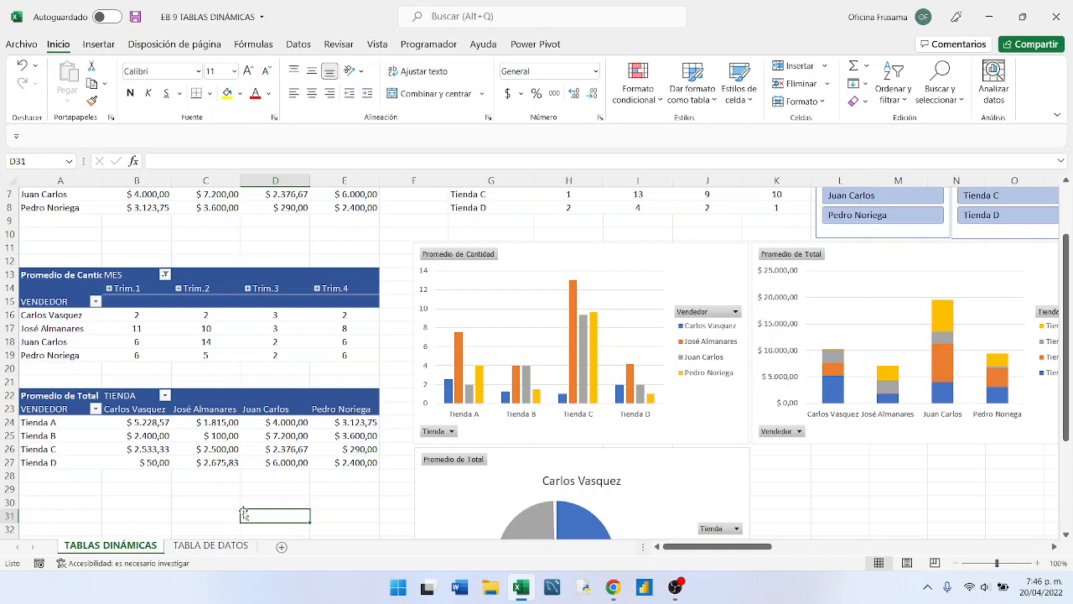
pyautogui.click(282, 548)
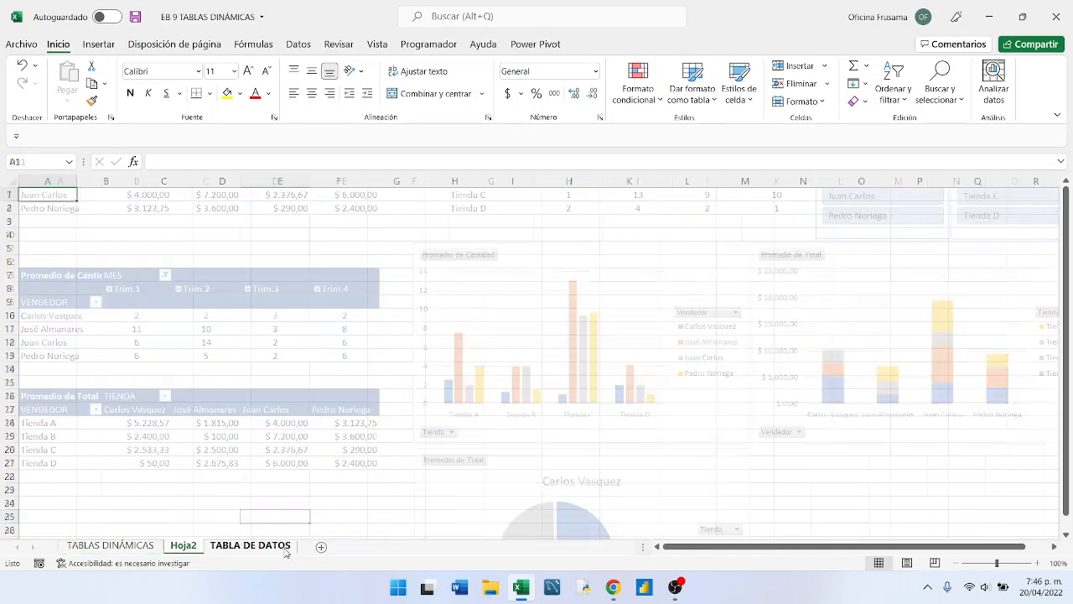
pyautogui.moveTo(182, 545); pyautogui.dragTo(298, 546)
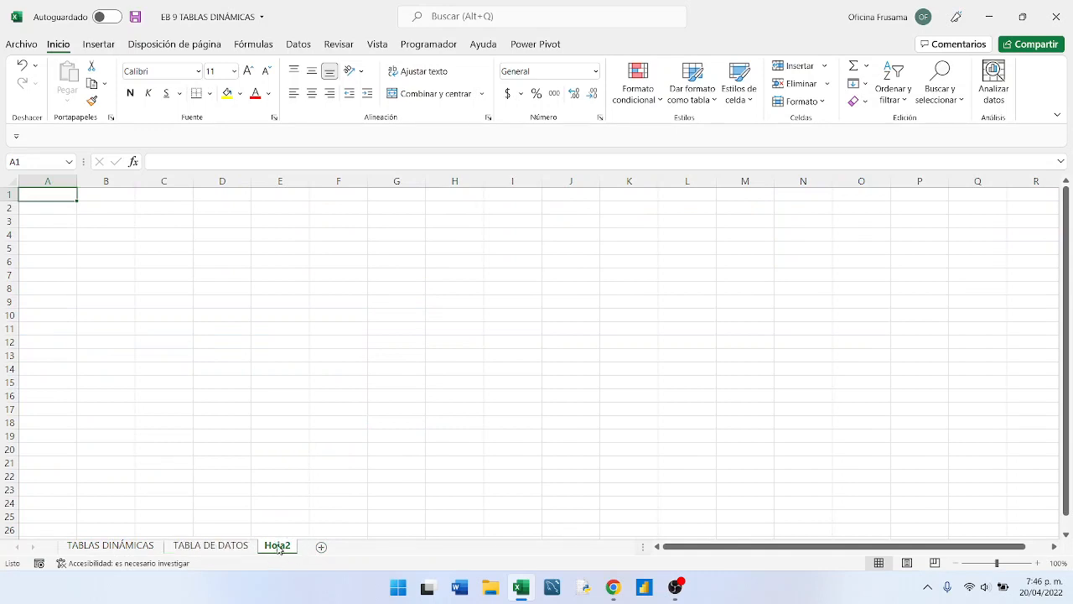
# - Rename the new worksheet DASHBOARD
pyautogui.rightClick(277, 547)
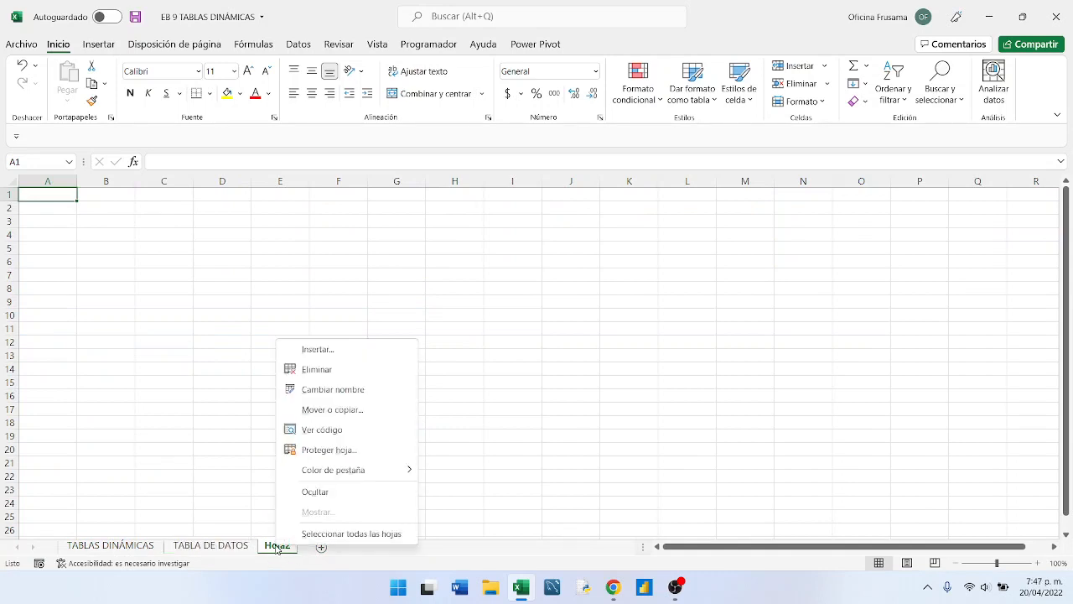
pyautogui.click(329, 388)
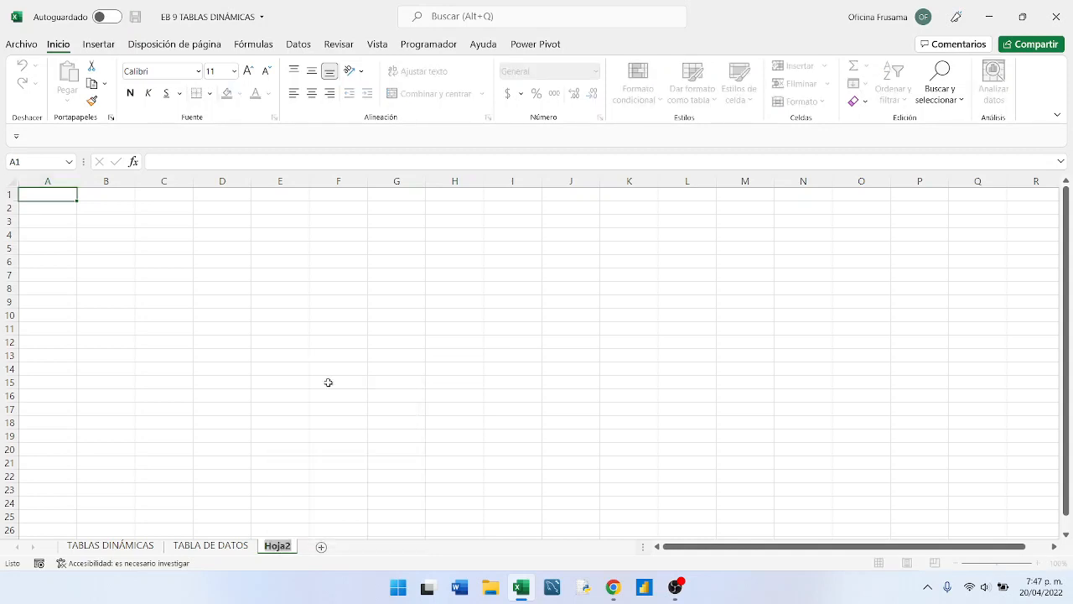
pyautogui.write('DASHBOARD')
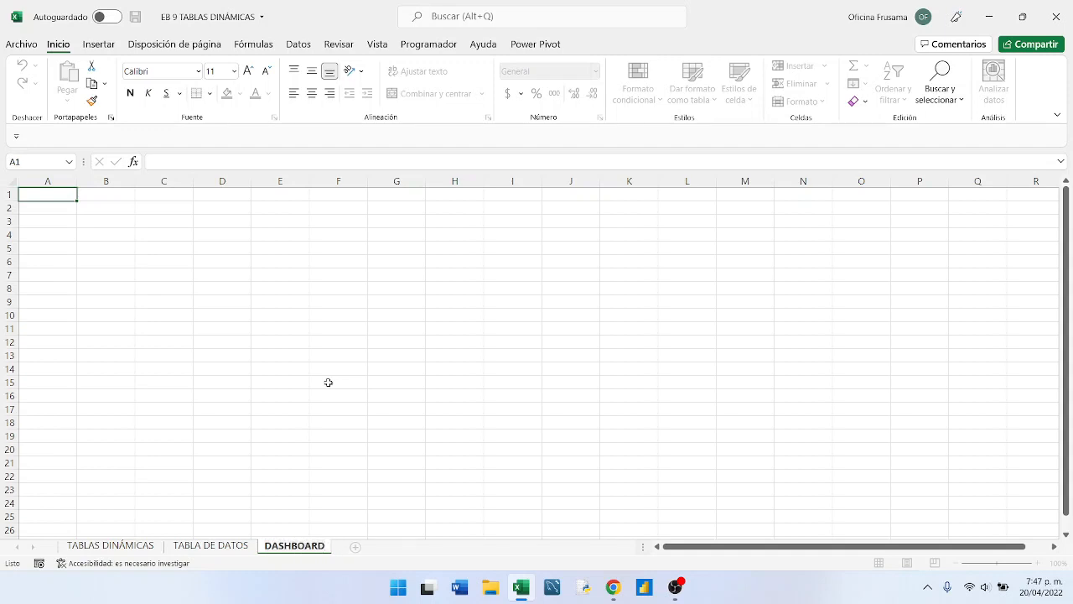
pyautogui.click(328, 383)
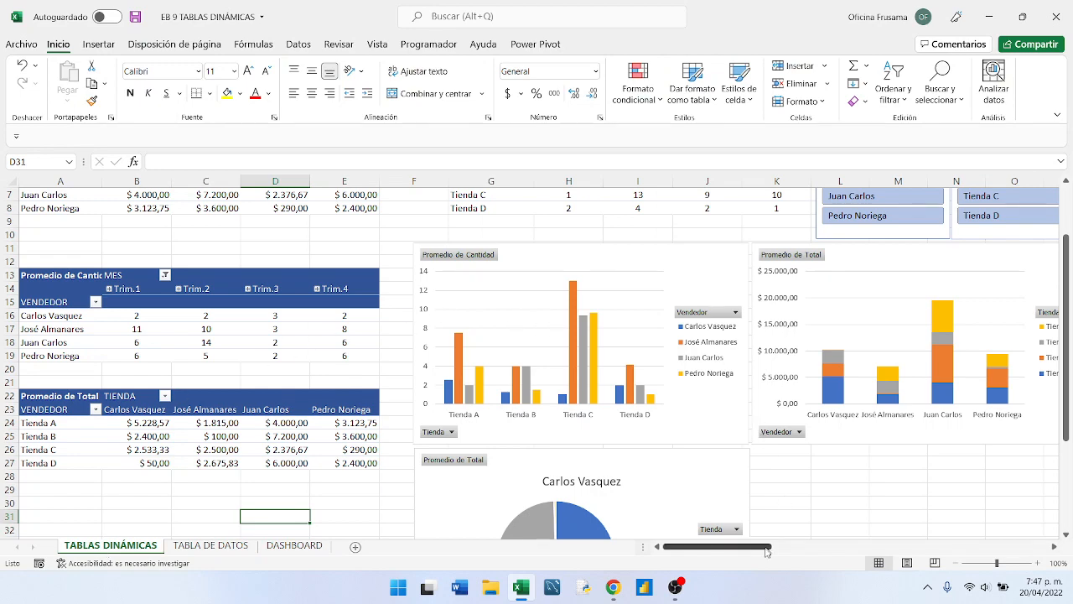
# - Select both column charts and the pie chart together on the TABLAS DINÁMICAS sheet and cut them
pyautogui.moveTo(761, 551); pyautogui.dragTo(749, 508)
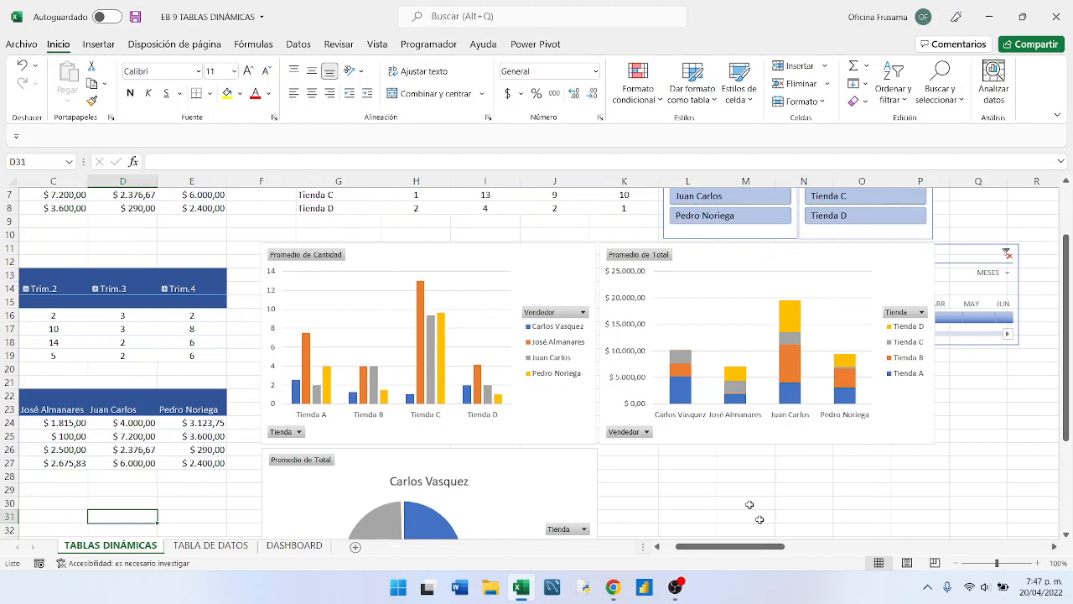
pyautogui.click(521, 249)
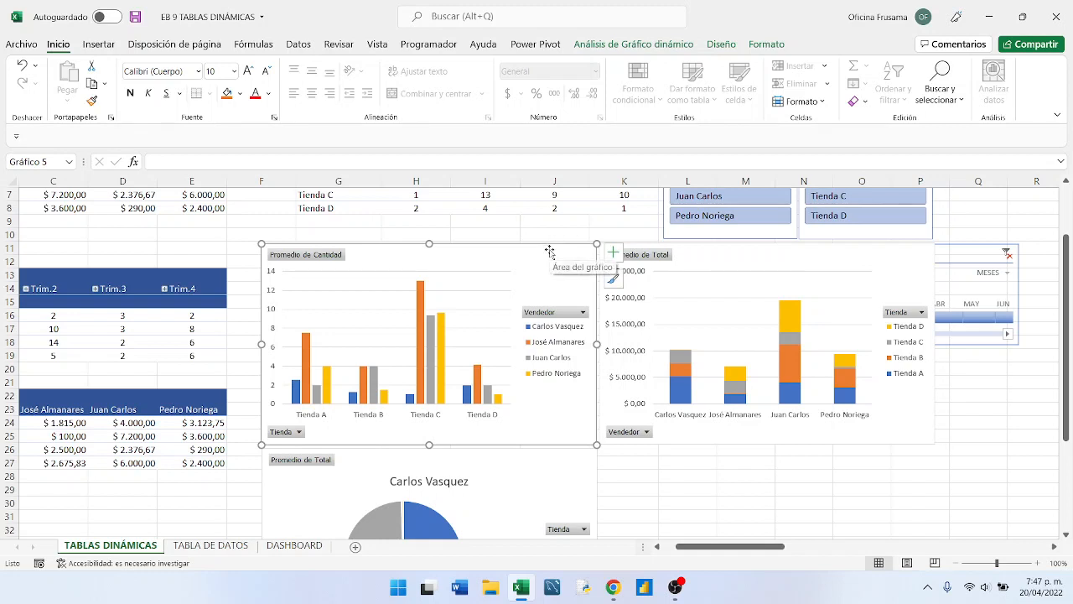
pyautogui.click(764, 256)
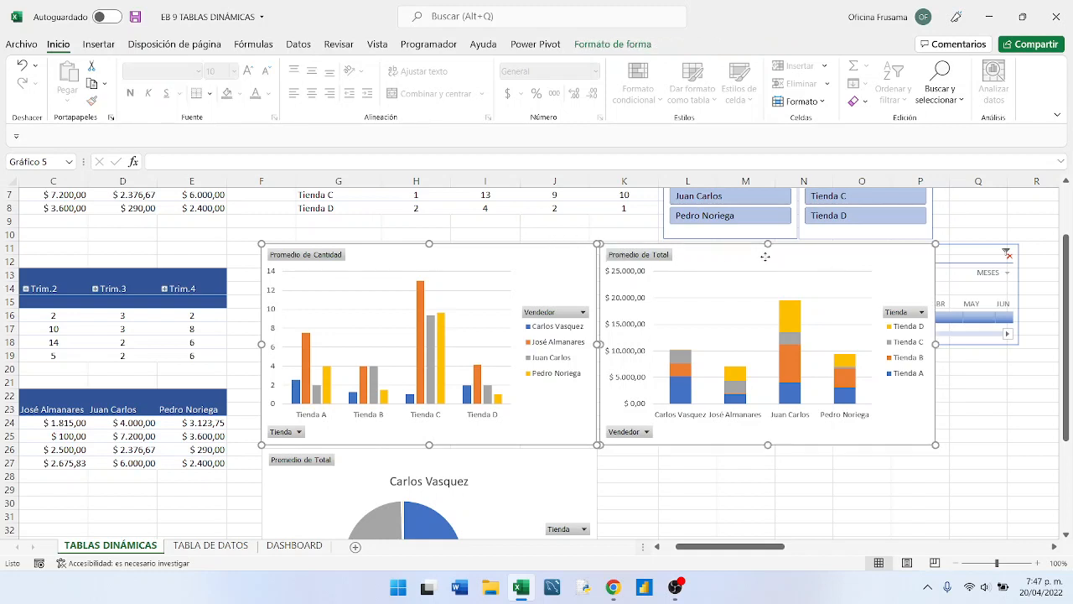
pyautogui.keyDown('ctrl'); pyautogui.click(573, 456); pyautogui.keyUp('ctrl')
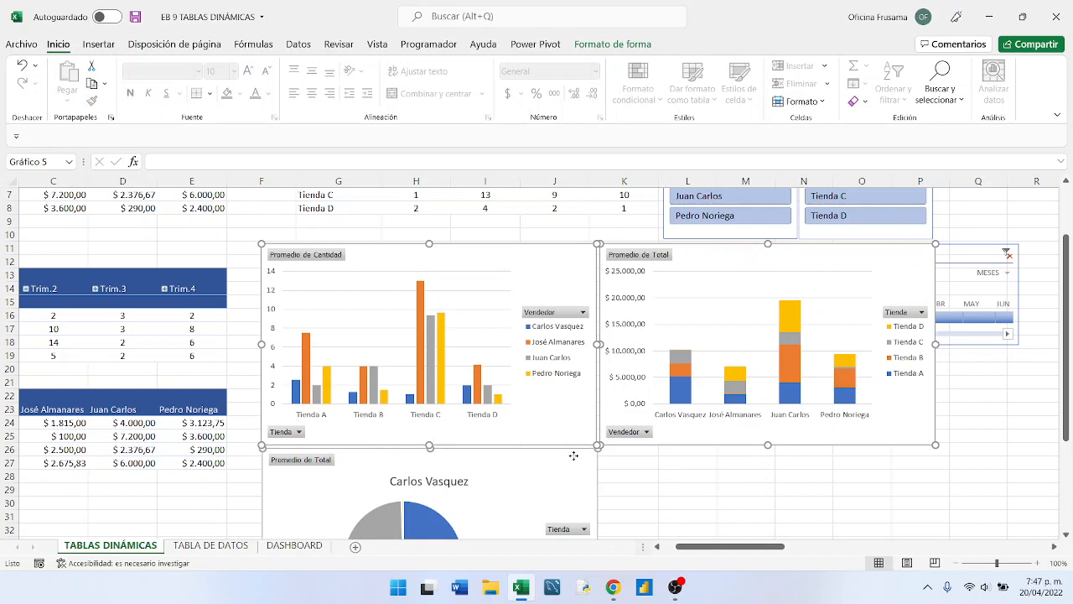
pyautogui.scroll(-3, 570, 456)
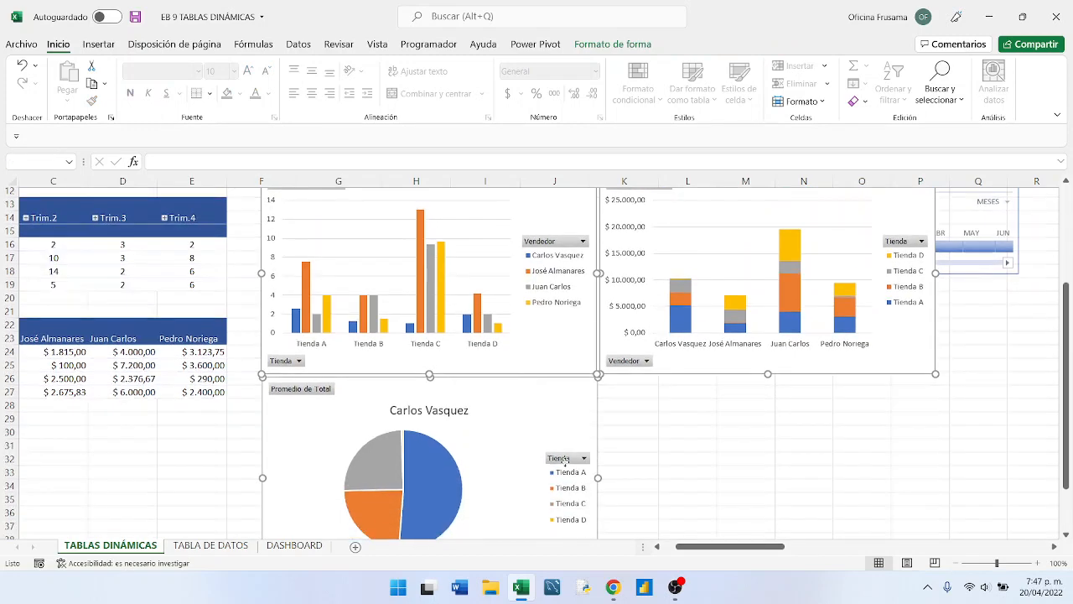
pyautogui.scroll(3, 569, 464)
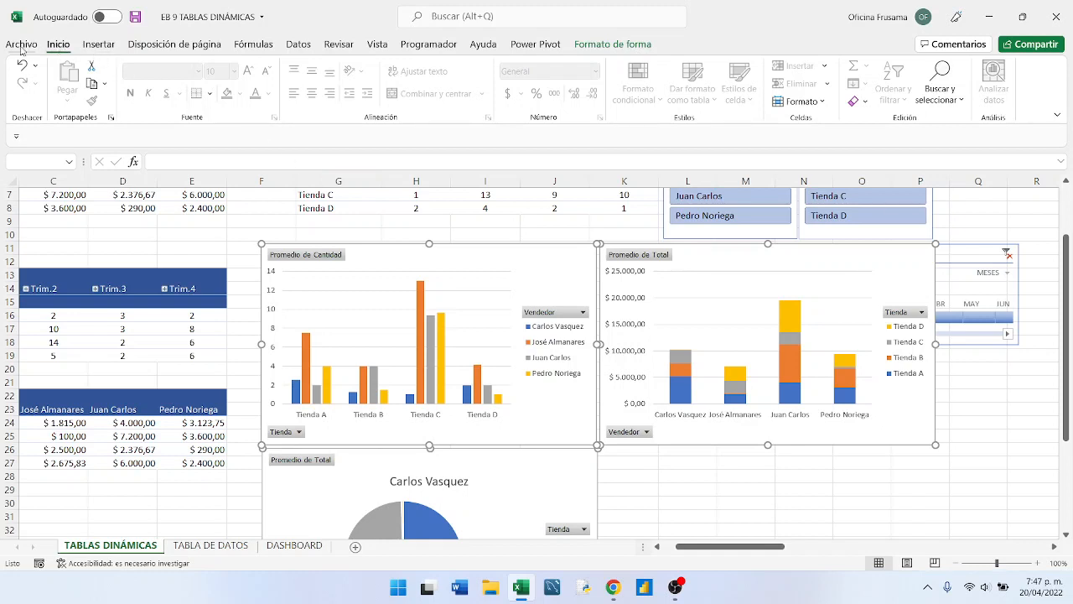
pyautogui.click(91, 65)
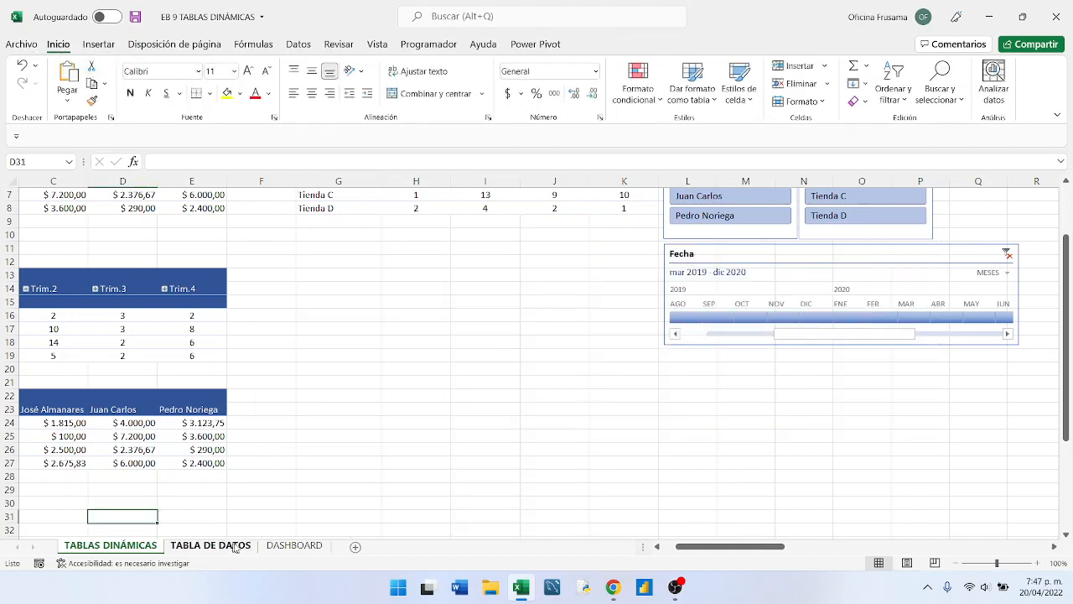
# - Paste the three cut charts into the DASHBOARD sheet at cell E7 and deselect them
pyautogui.click(293, 546)
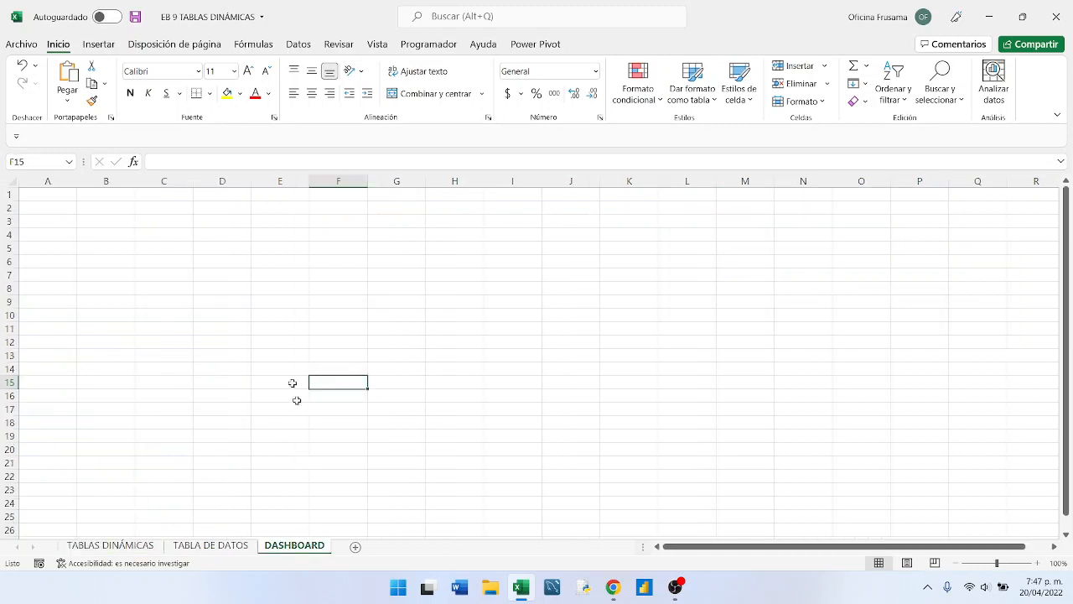
pyautogui.click(264, 277)
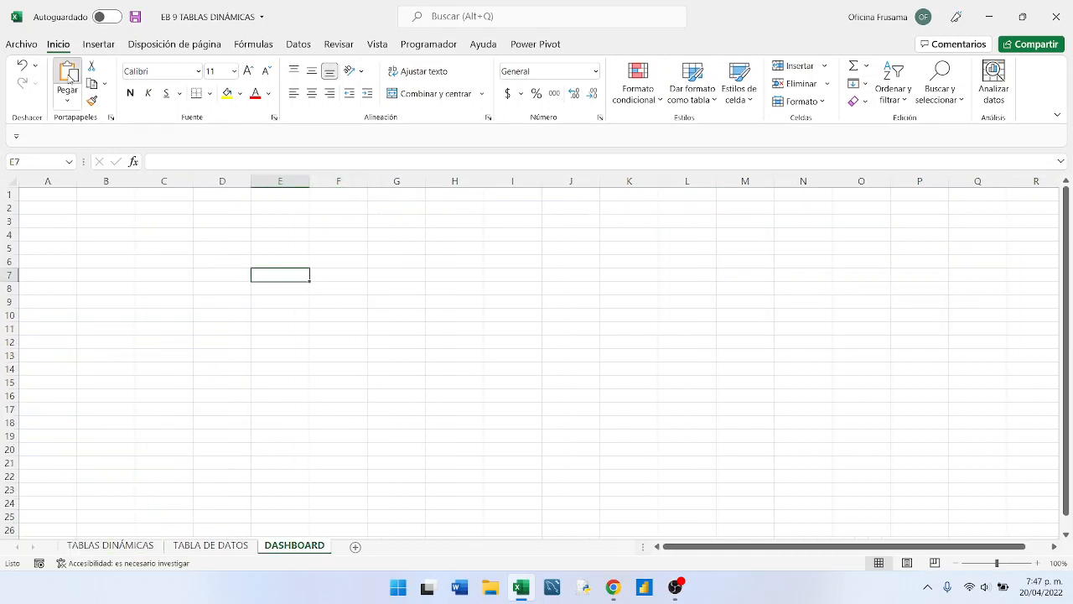
pyautogui.click(69, 75)
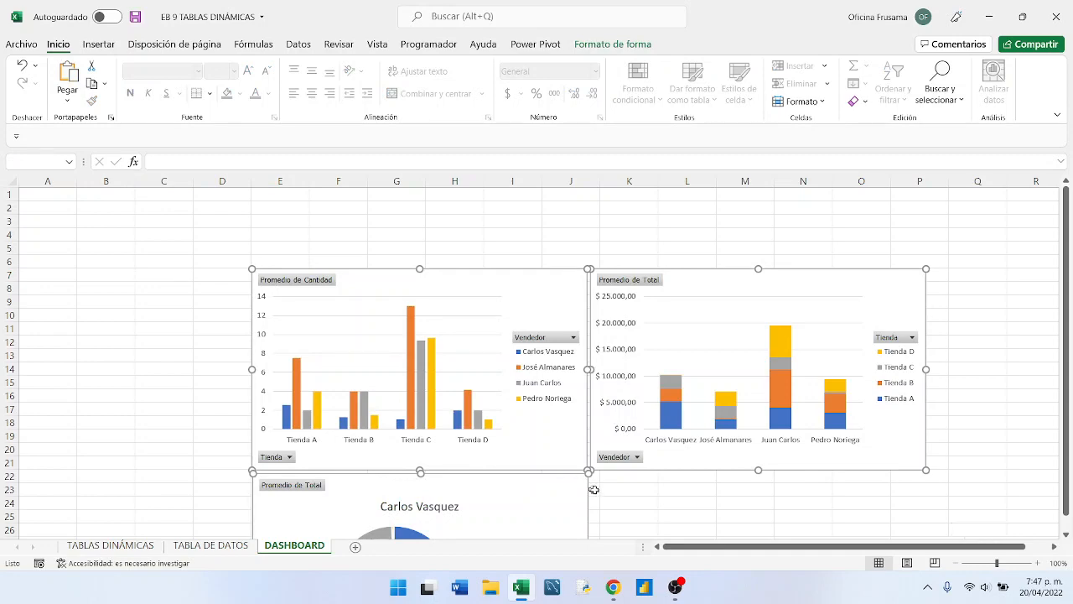
pyautogui.scroll(-2, 591, 490)
pyautogui.scroll(1, 635, 460)
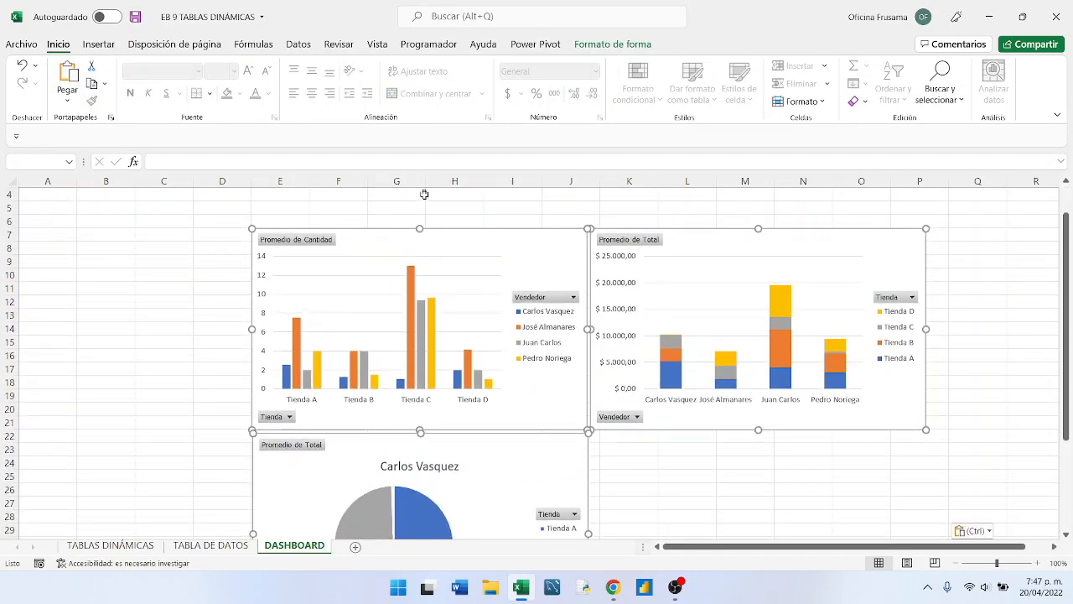
pyautogui.scroll(1, 414, 227)
pyautogui.click(397, 245)
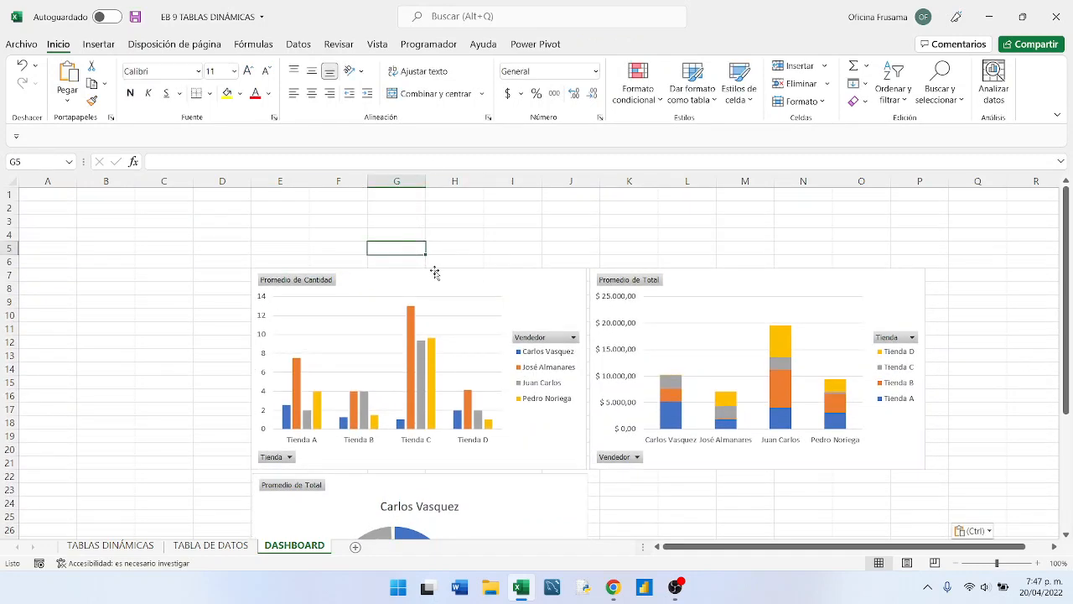
# - Arrange the charts side by side from row 1: Promedio de Cantidad columns first, Promedio de Total stacked columns second, pie chart third
pyautogui.moveTo(435, 273); pyautogui.dragTo(211, 196)
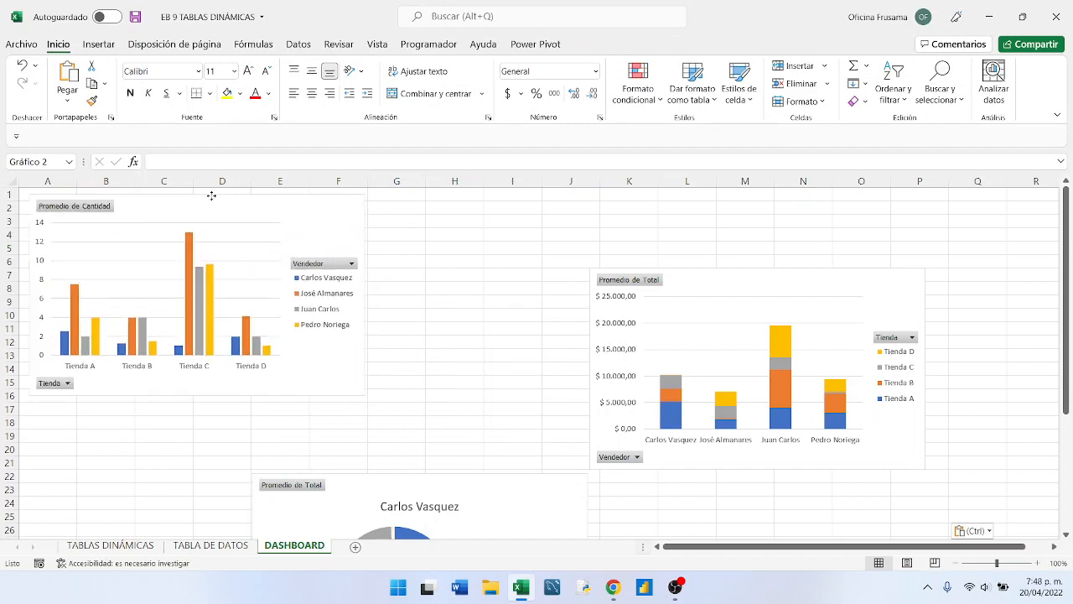
pyautogui.moveTo(779, 280)
pyautogui.mouseDown()
pyautogui.moveTo(659, 263)
pyautogui.moveTo(574, 225)
pyautogui.moveTo(559, 204)
pyautogui.mouseUp()
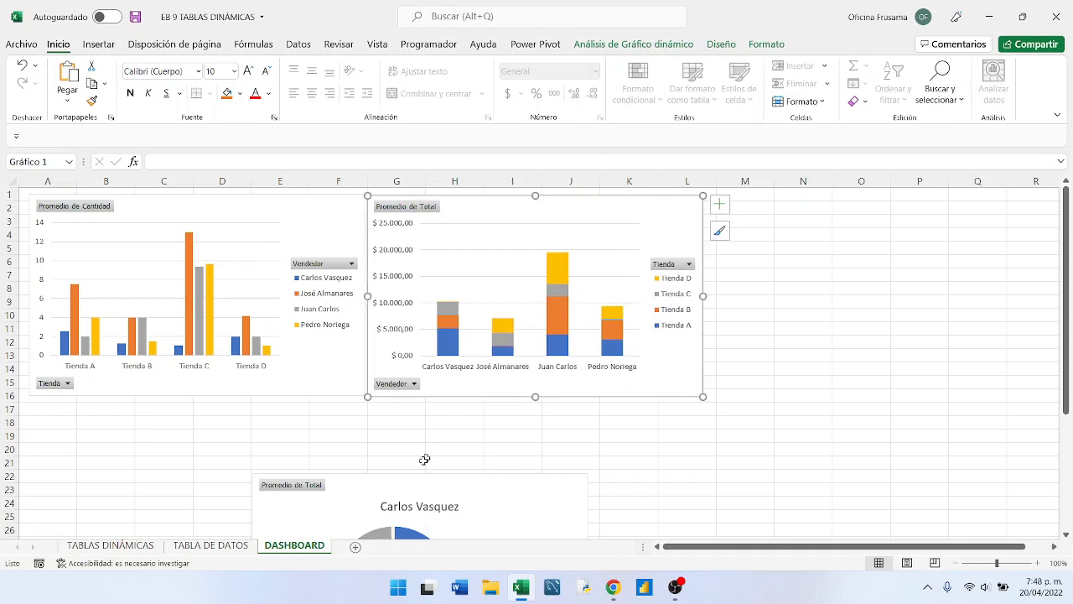
pyautogui.moveTo(412, 477); pyautogui.dragTo(867, 202)
pyautogui.click(436, 414)
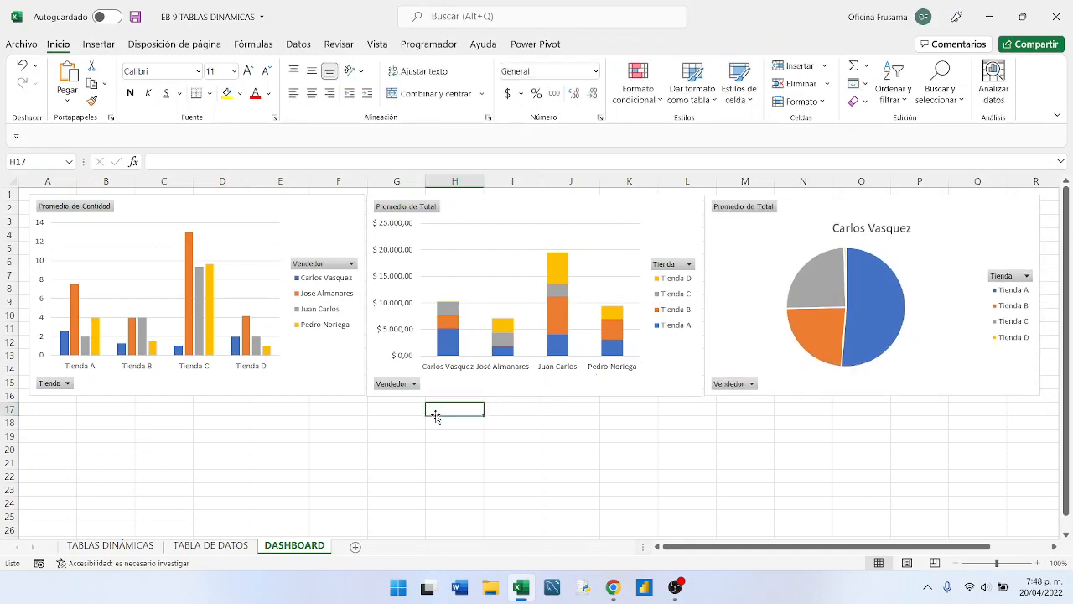
# - Select the Vendedor and Tienda slicers and the Fecha timeline together on the TABLAS DINÁMICAS sheet and cut them
pyautogui.click(184, 549)
pyautogui.click(139, 547)
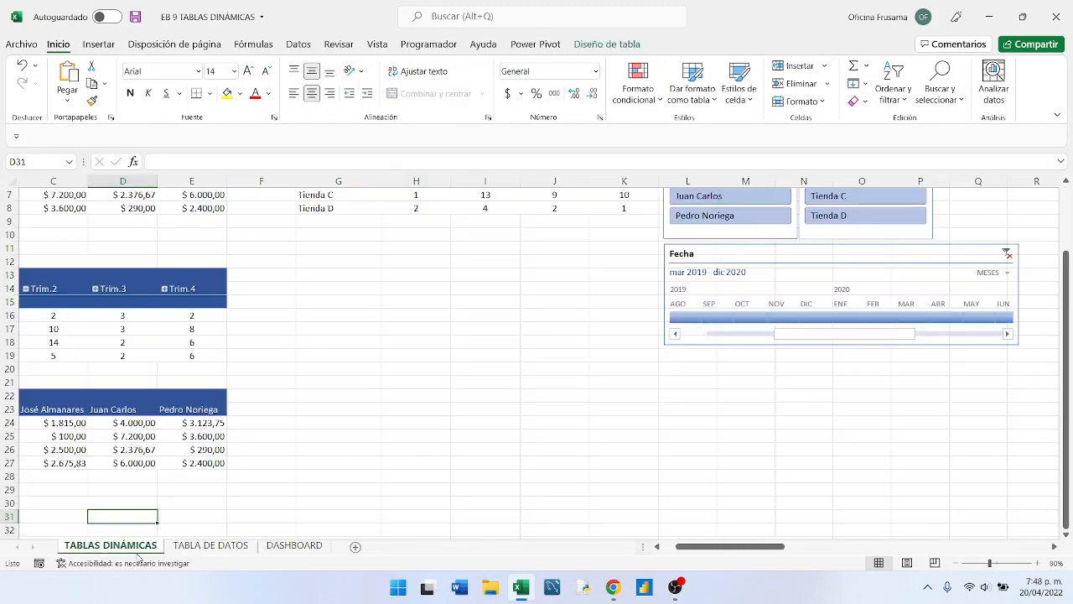
pyautogui.scroll(2, 605, 434)
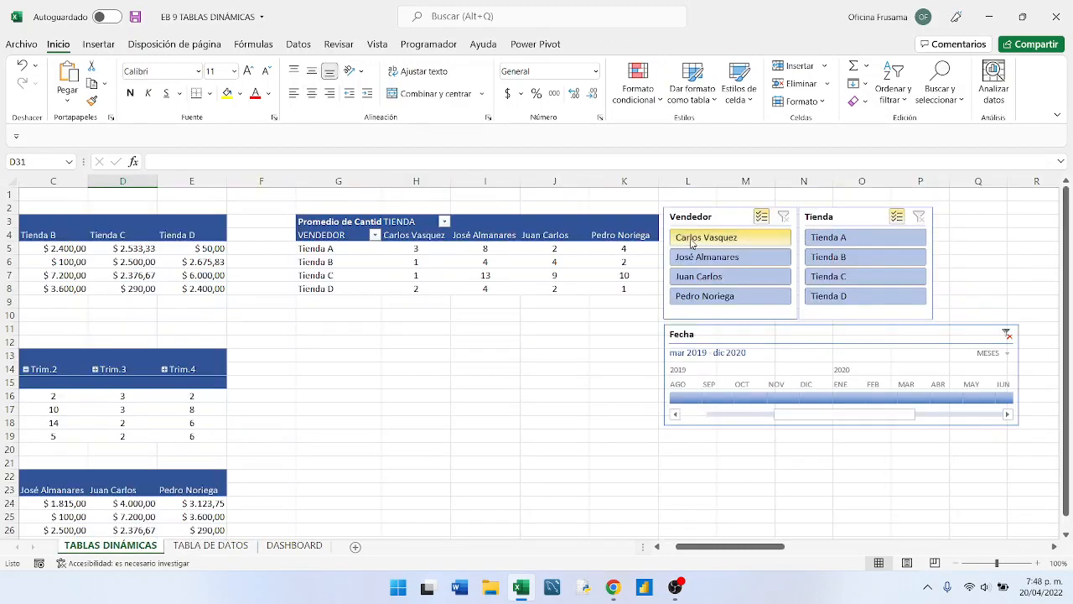
pyautogui.click(723, 215)
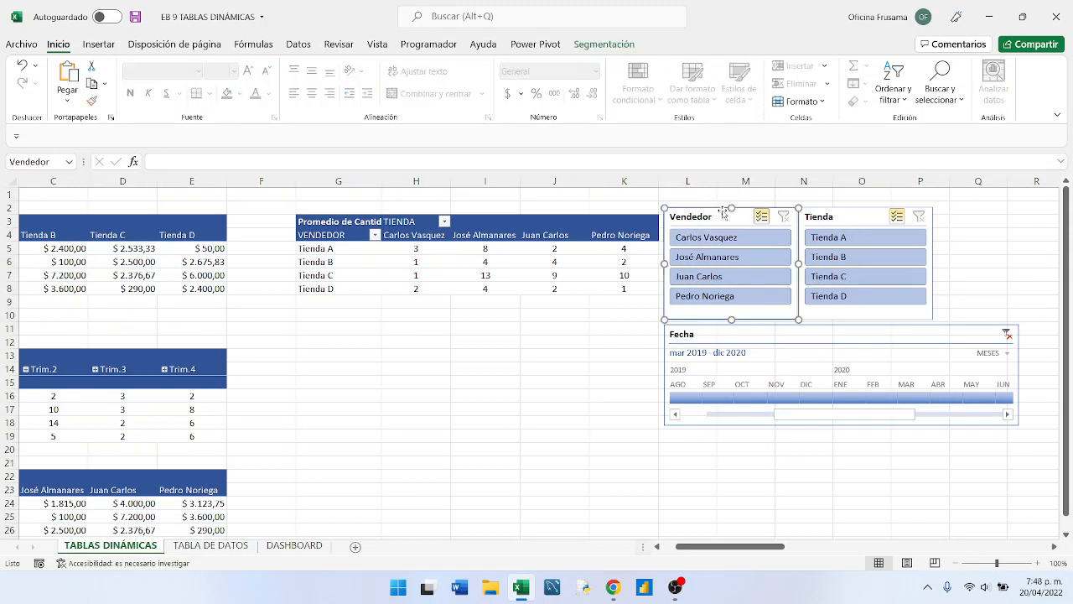
pyautogui.keyDown('ctrl'); pyautogui.click(867, 217); pyautogui.keyUp('ctrl')
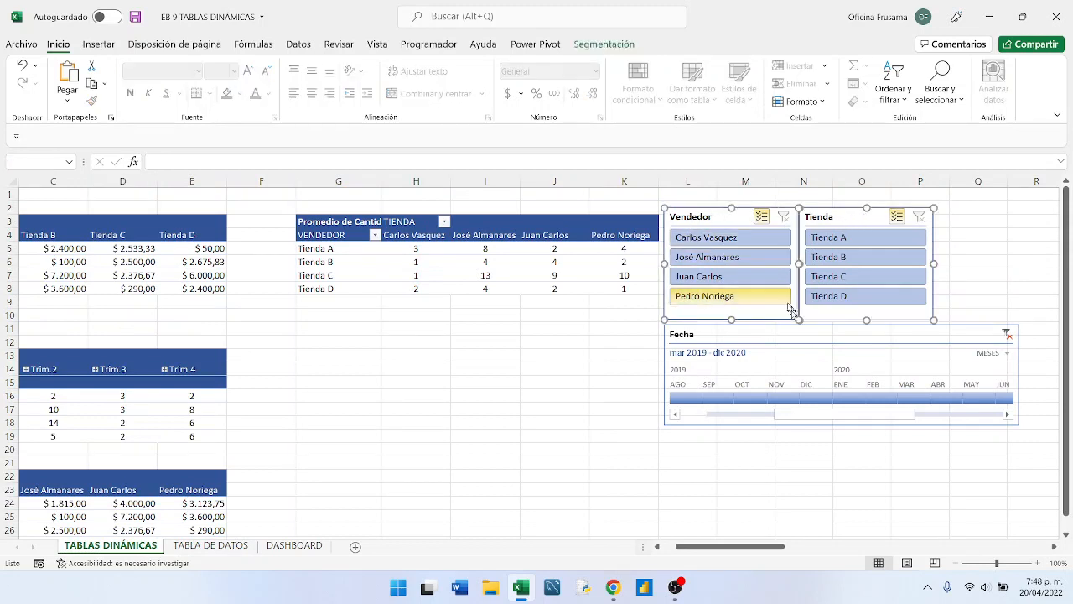
pyautogui.keyDown('ctrl'); pyautogui.click(792, 338); pyautogui.keyUp('ctrl')
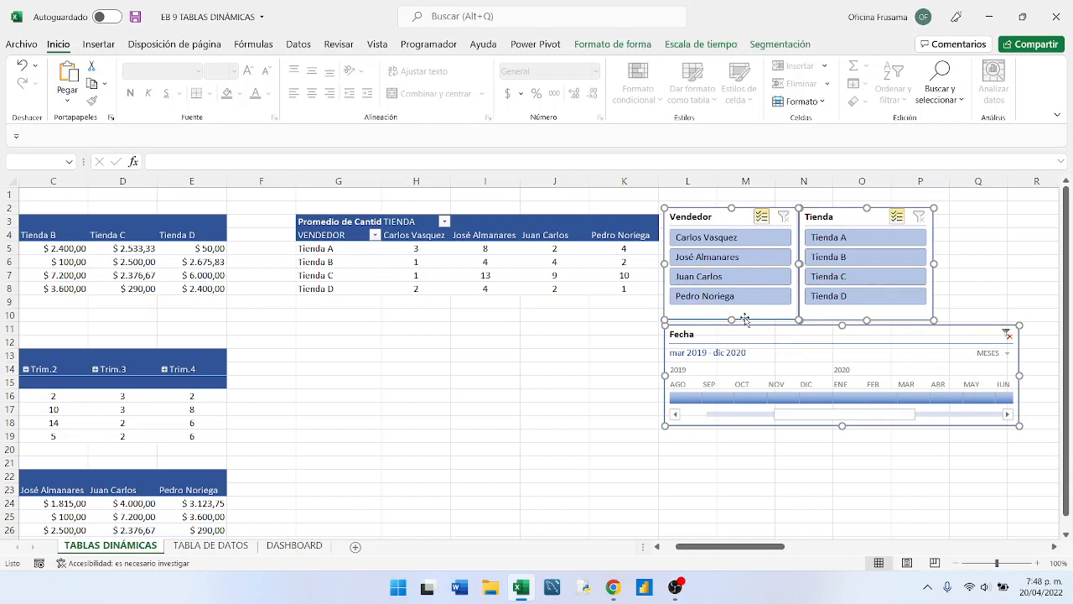
pyautogui.click(92, 68)
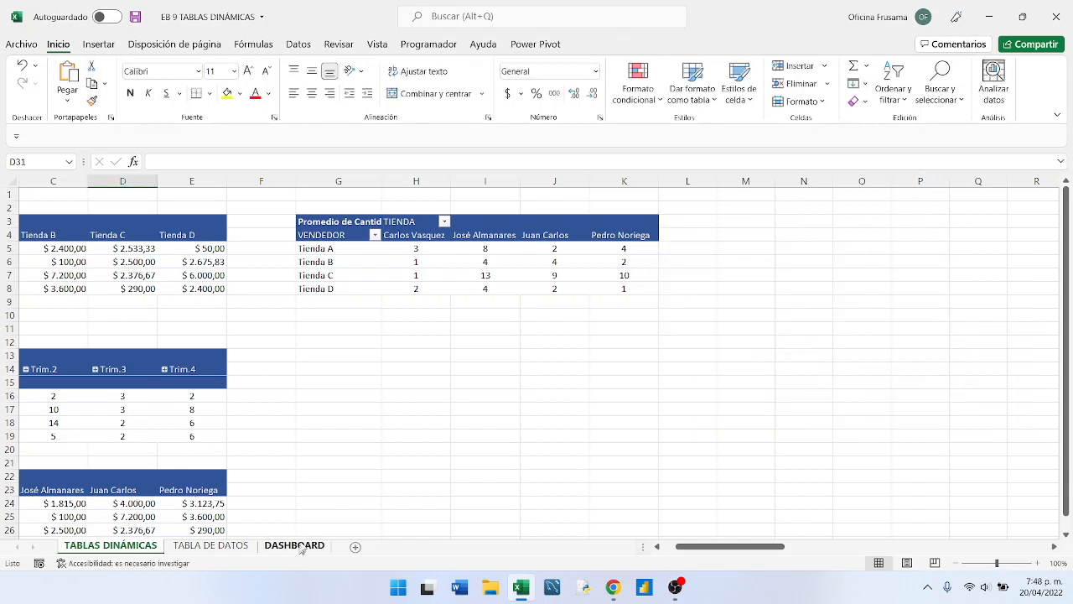
# - Paste the cut slicers and timeline into the DASHBOARD sheet at cell G20 and deselect them
pyautogui.click(295, 545)
pyautogui.click(381, 447)
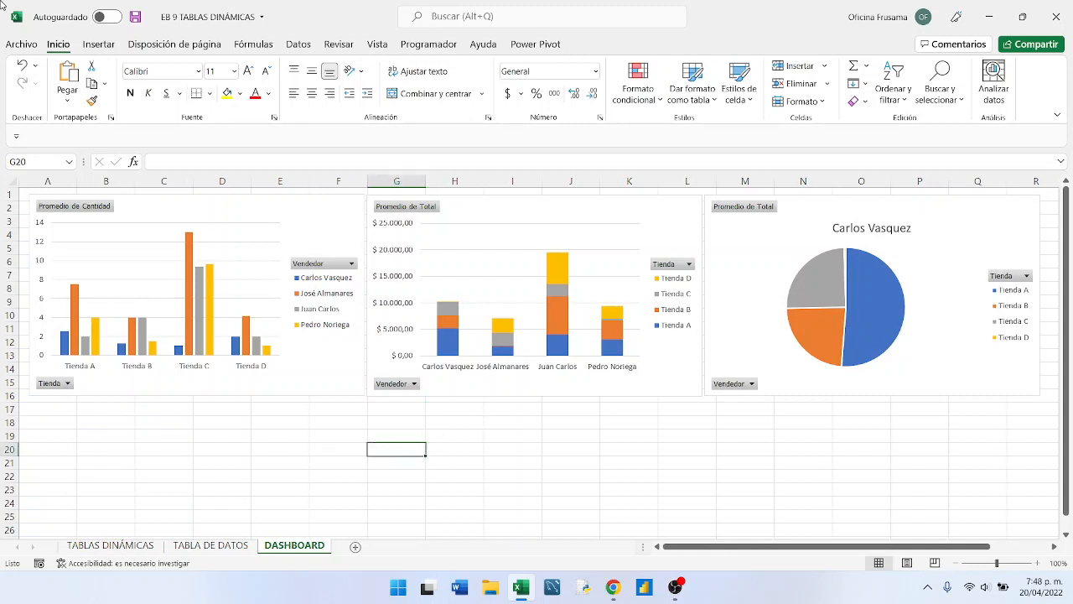
pyautogui.click(67, 72)
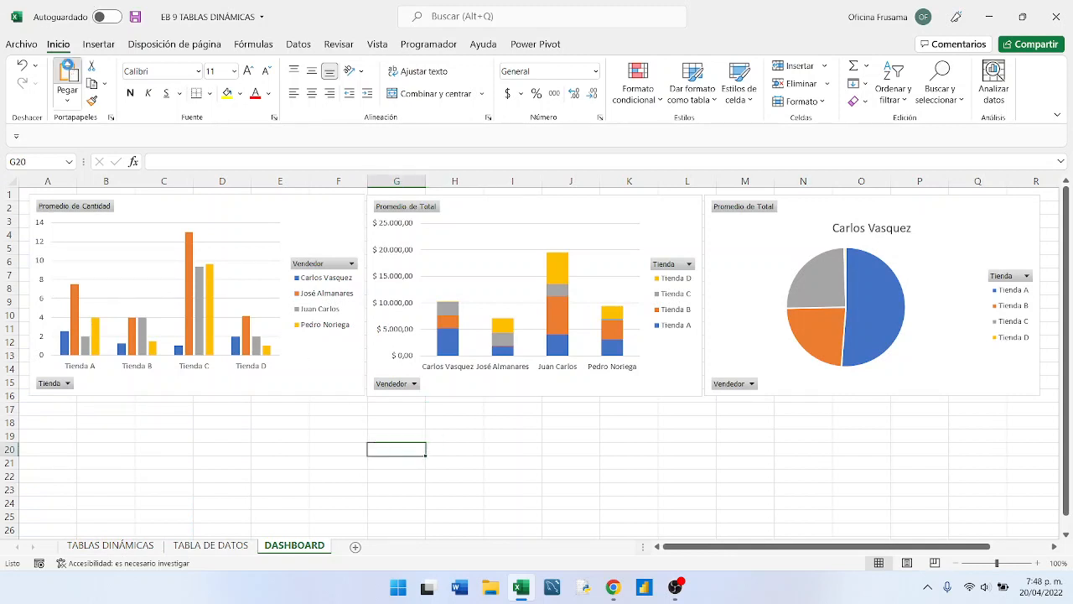
pyautogui.click(817, 462)
# - Place the Vendedor slicer and the Tienda slicer side by side from row 17, directly below the Promedio de Cantidad column chart
pyautogui.scroll(-1, 814, 454)
pyautogui.scroll(-2, 814, 455)
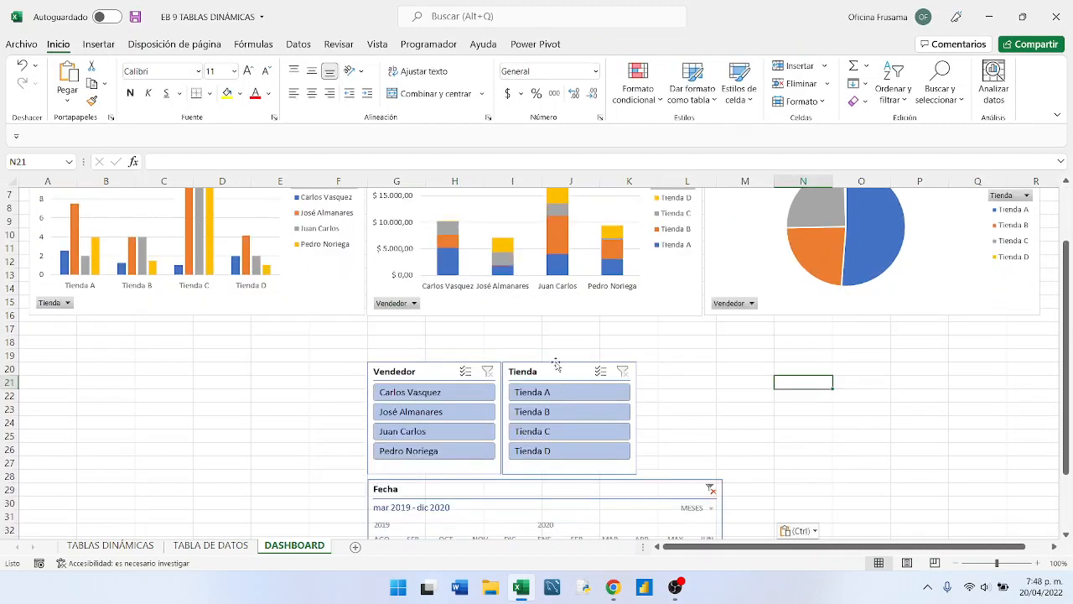
pyautogui.moveTo(433, 365); pyautogui.dragTo(96, 322)
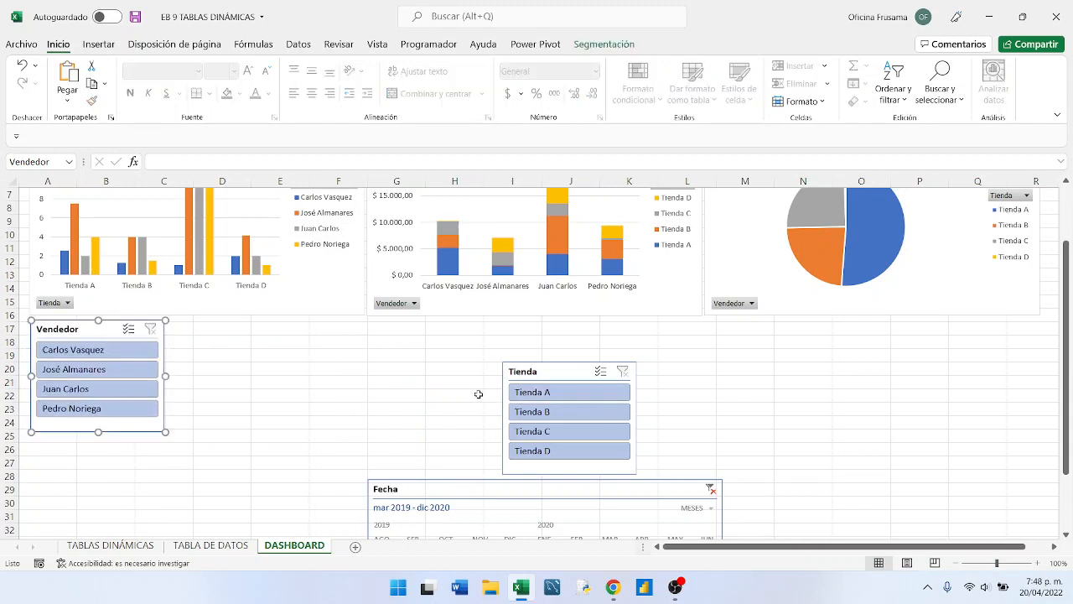
pyautogui.click(470, 394)
pyautogui.click(559, 378)
pyautogui.moveTo(560, 377); pyautogui.dragTo(221, 335)
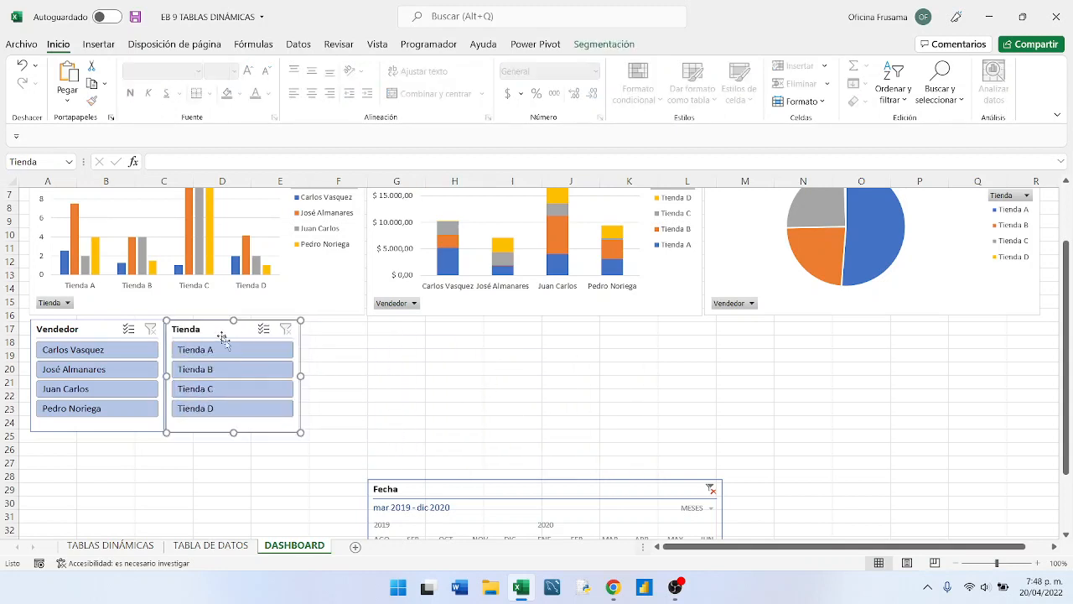
# - Place the Fecha timeline beside the Tienda slicer, narrow it to end at column I, and scroll its months back to March 2019
pyautogui.click(466, 489)
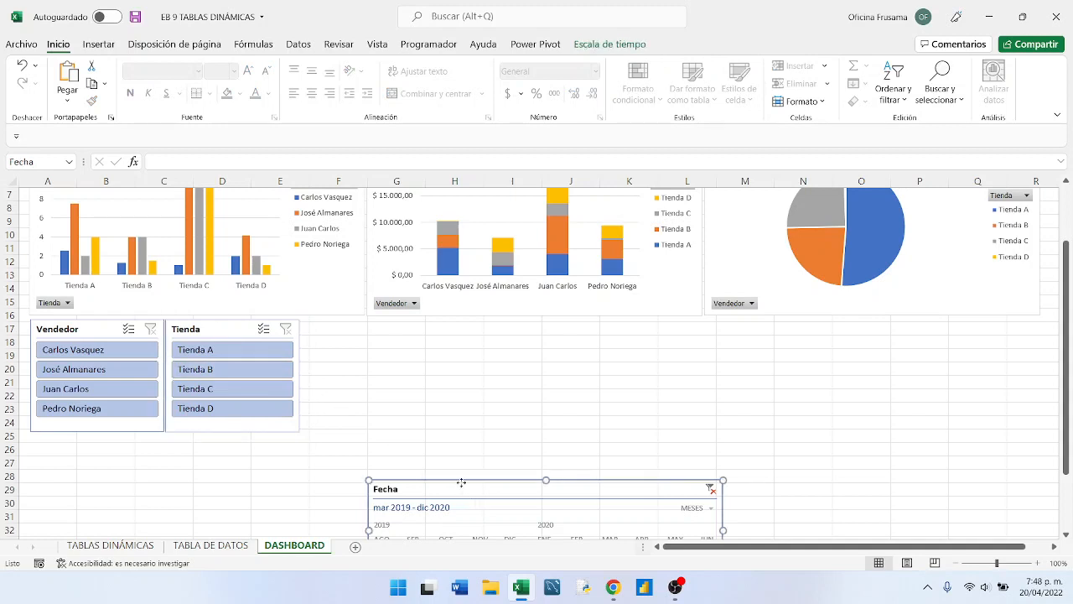
pyautogui.moveTo(461, 483); pyautogui.dragTo(395, 322)
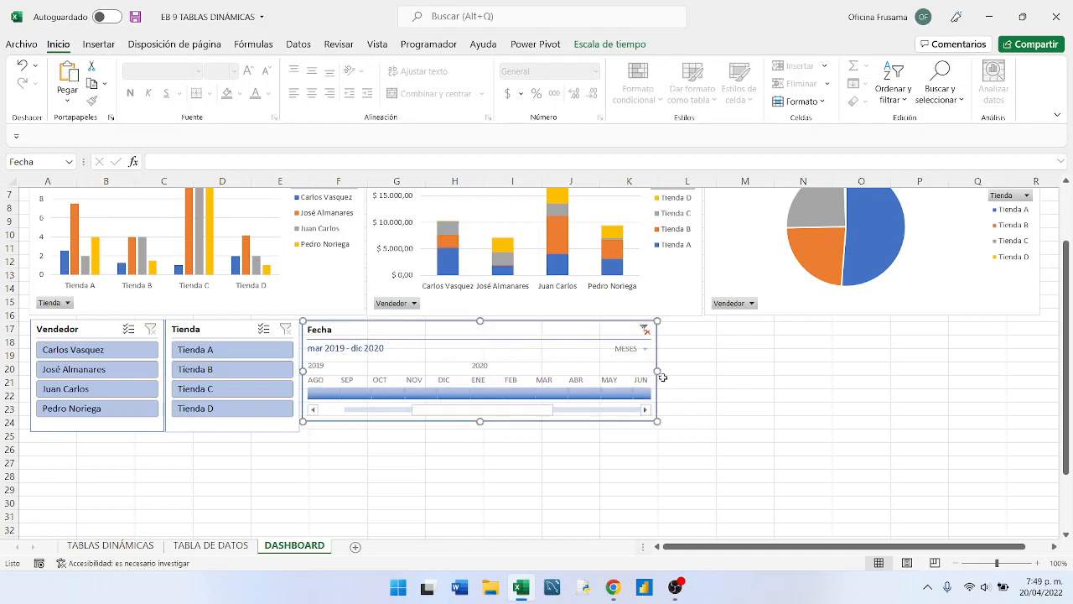
pyautogui.moveTo(656, 372); pyautogui.dragTo(538, 372)
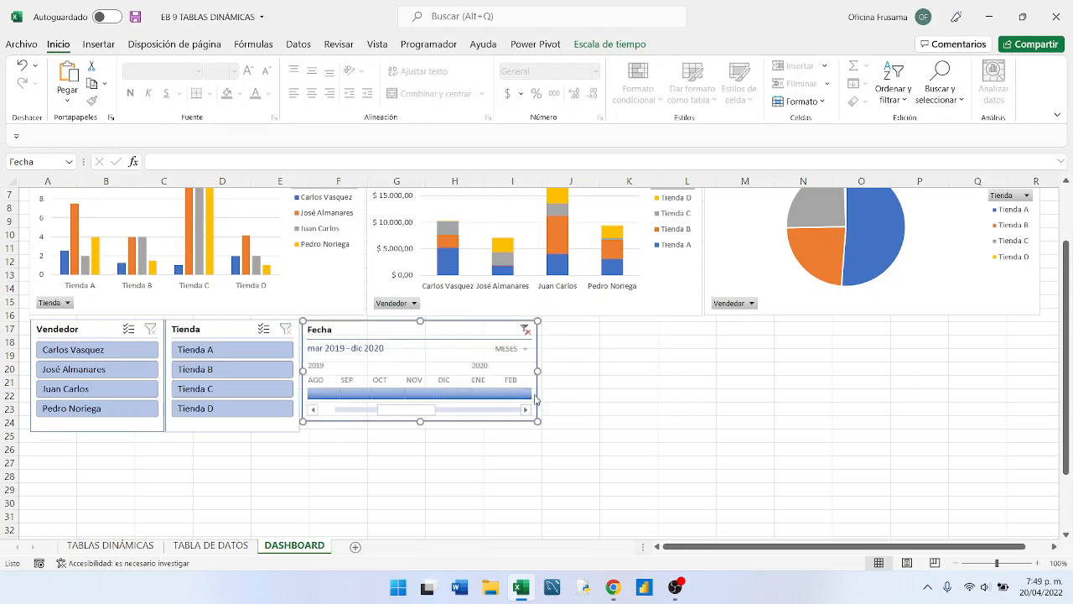
pyautogui.moveTo(425, 412); pyautogui.dragTo(339, 410)
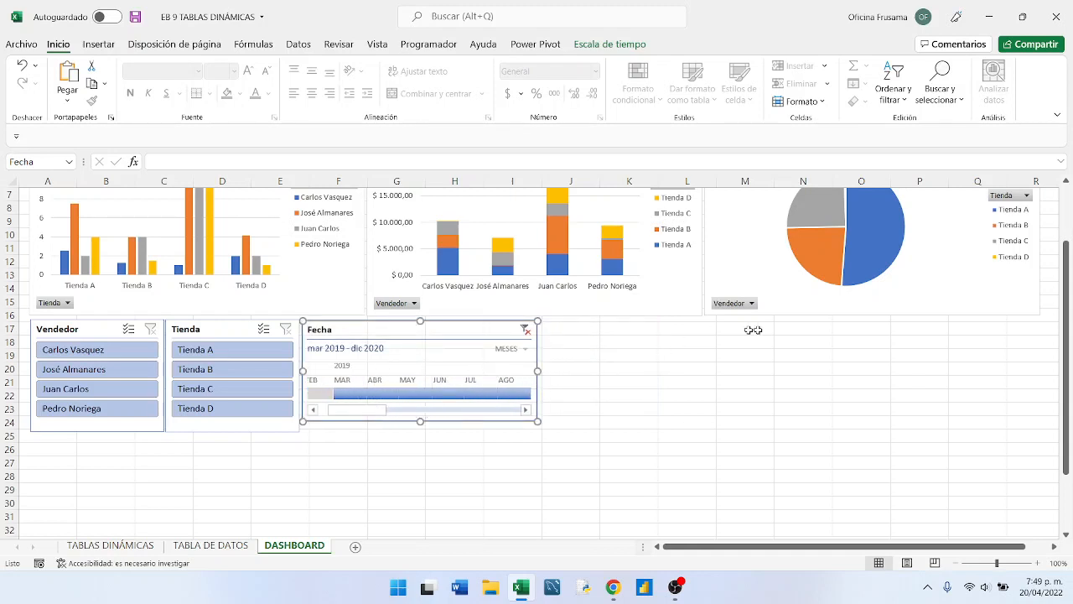
pyautogui.scroll(2, 796, 404)
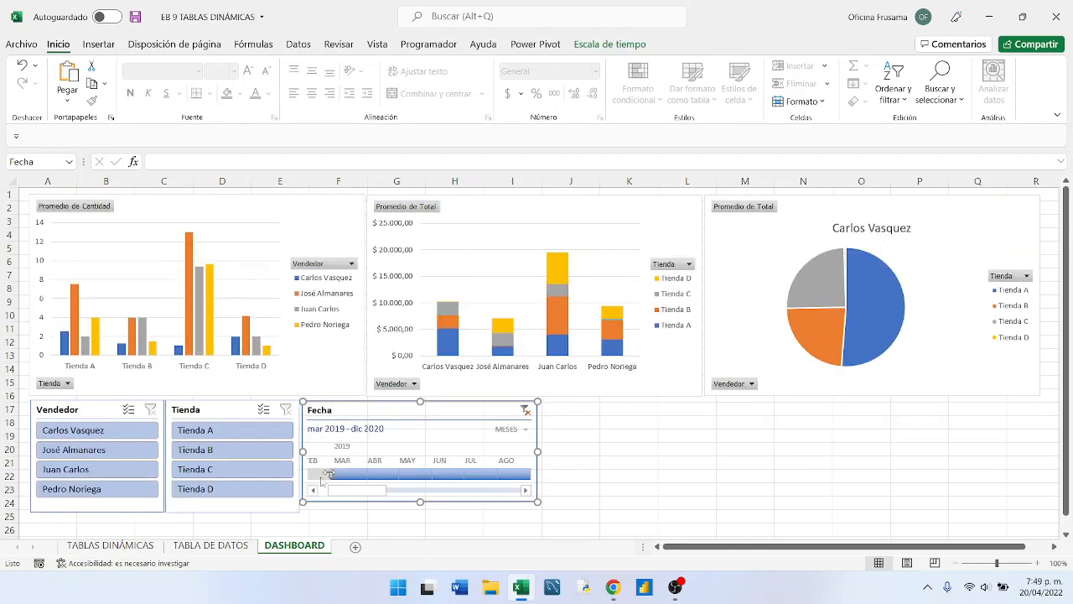
# - Expand Trim.1, Trim.2, Trim.3 and Trim.4 into months in the Promedio de Cantidad by MES pivot table on TABLAS DINÁMICAS
pyautogui.click(94, 549)
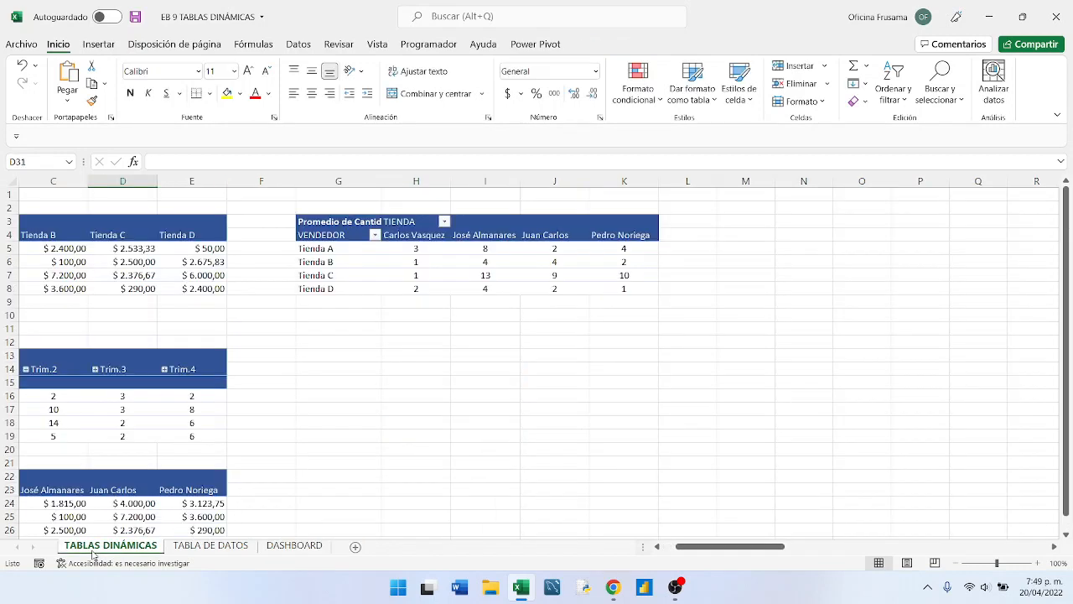
pyautogui.scroll(-2, 394, 441)
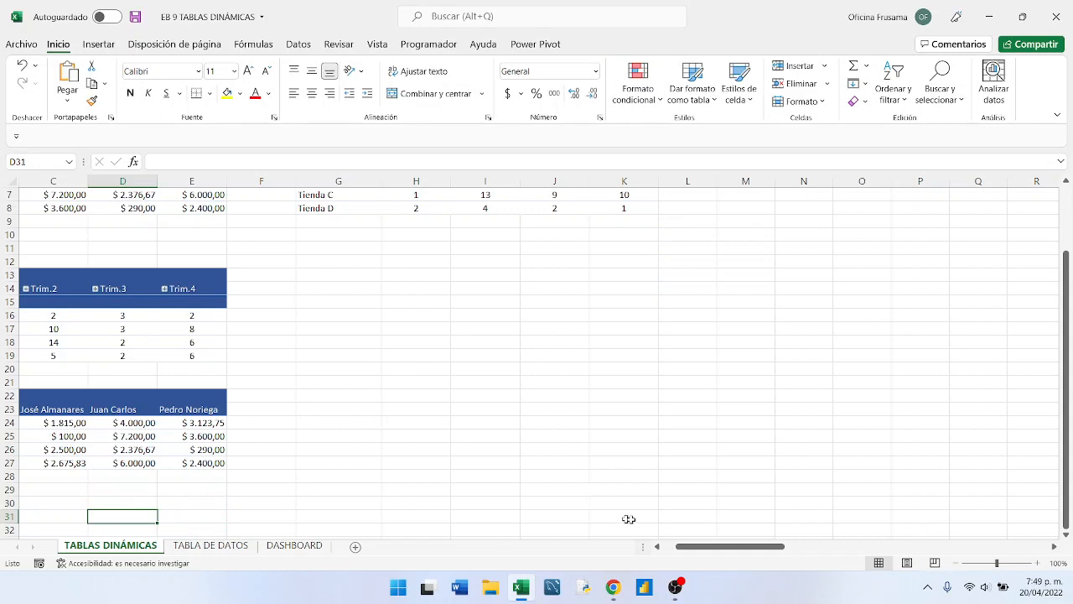
pyautogui.click(658, 547)
pyautogui.click(658, 546)
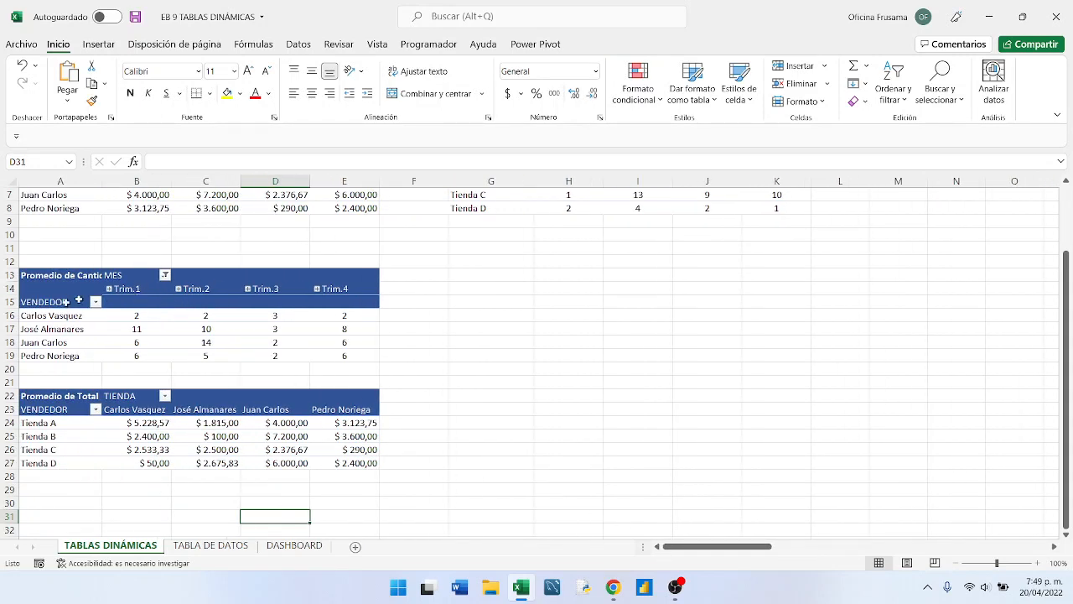
pyautogui.moveTo(38, 301); pyautogui.dragTo(339, 354)
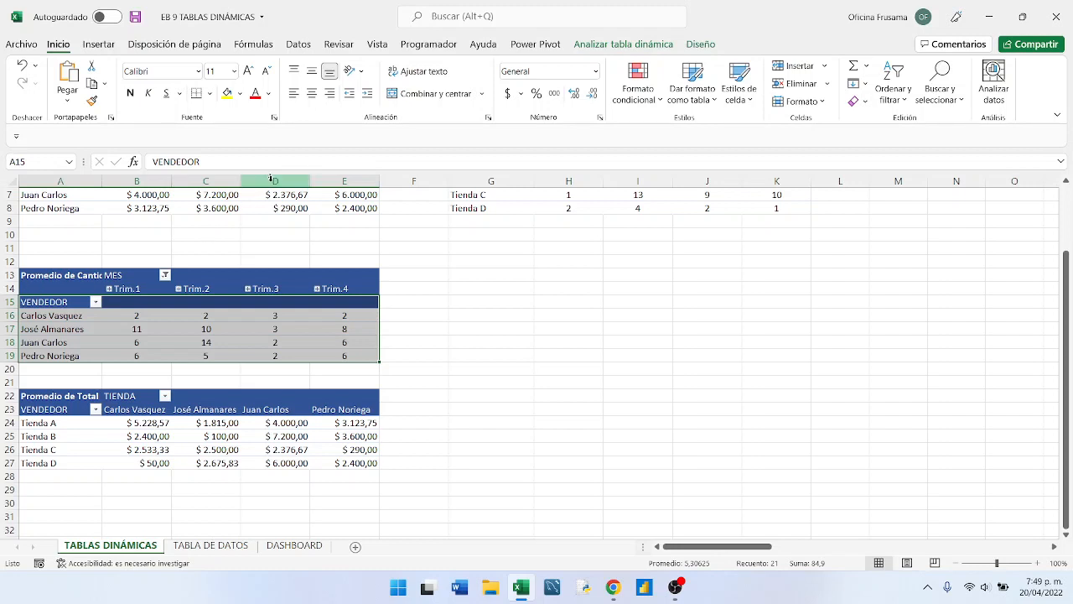
pyautogui.click(109, 289)
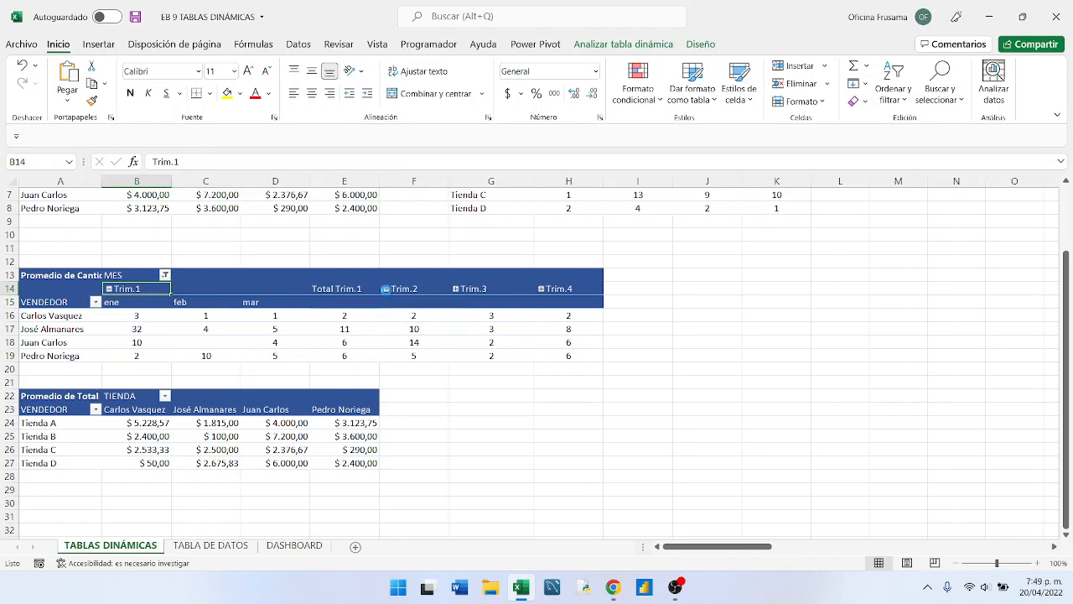
pyautogui.click(386, 289)
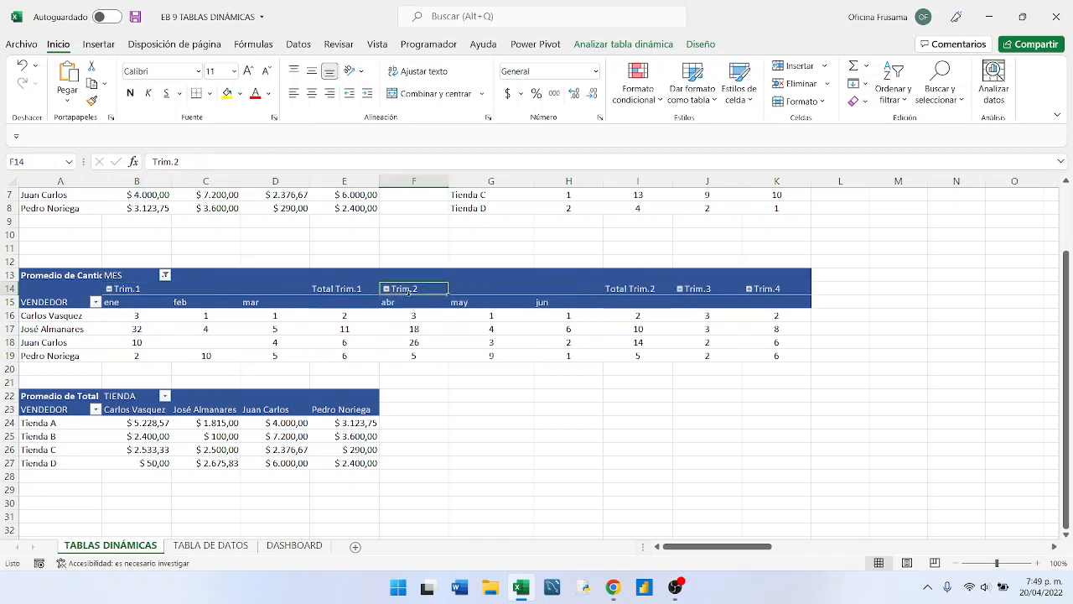
pyautogui.click(686, 289)
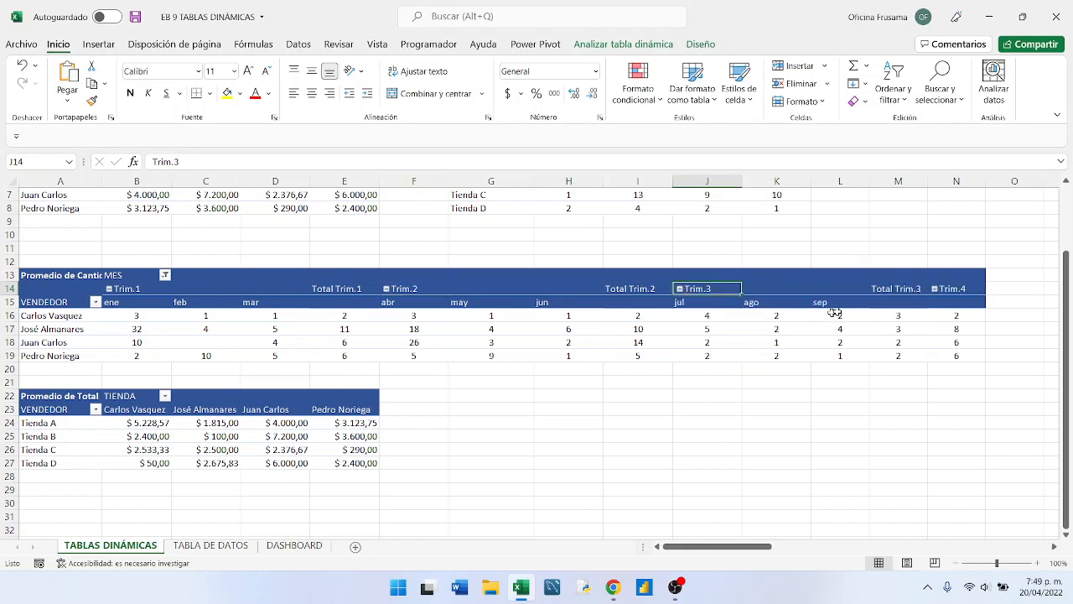
pyautogui.click(933, 289)
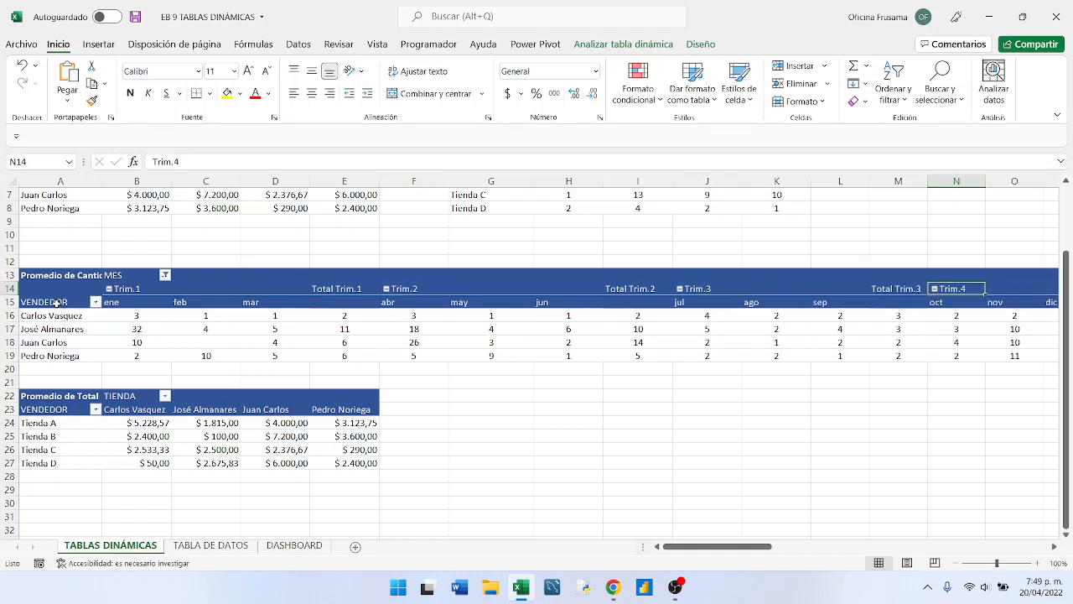
# - Insert a line-with-markers (Línea con marcadores) pivot chart from the monthly pivot table range A15:Q19
pyautogui.moveTo(56, 304)
pyautogui.mouseDown()
pyautogui.moveTo(540, 391)
pyautogui.moveTo(1016, 396)
pyautogui.moveTo(964, 392)
pyautogui.moveTo(920, 360)
pyautogui.mouseUp()
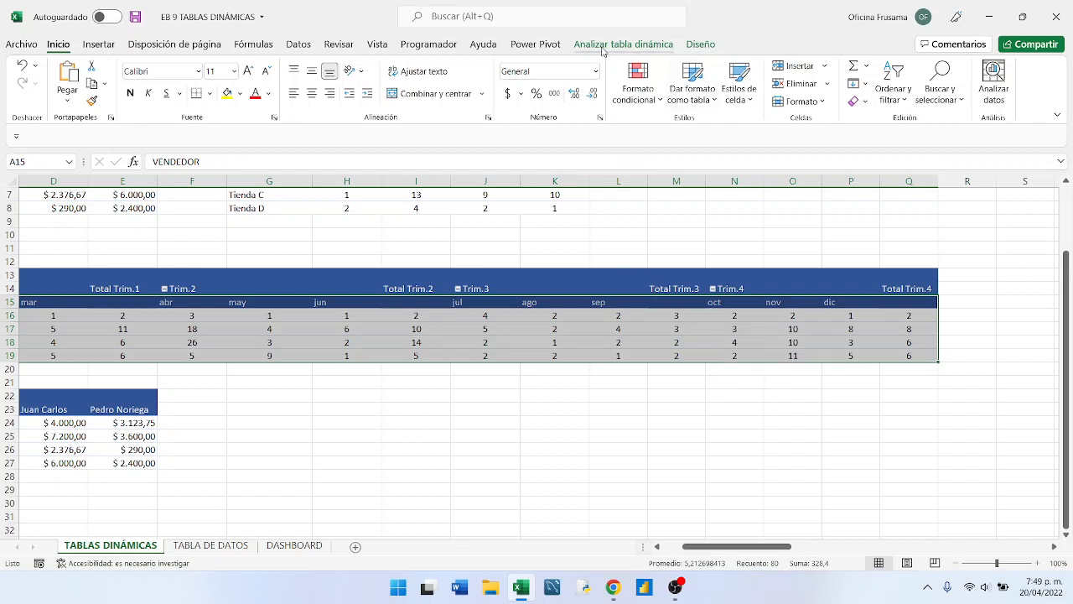
pyautogui.click(98, 46)
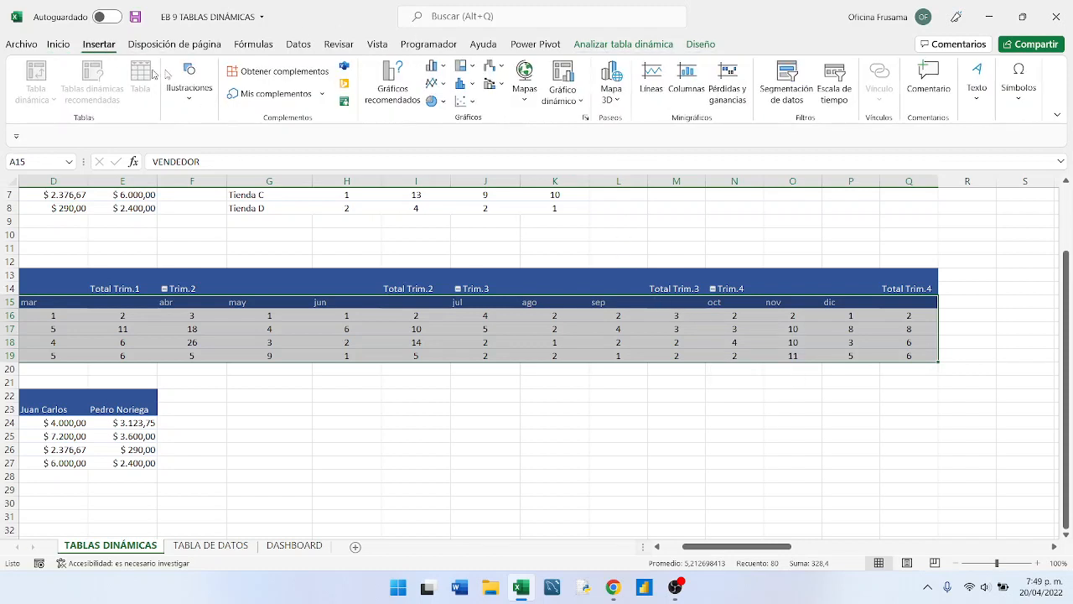
pyautogui.click(577, 102)
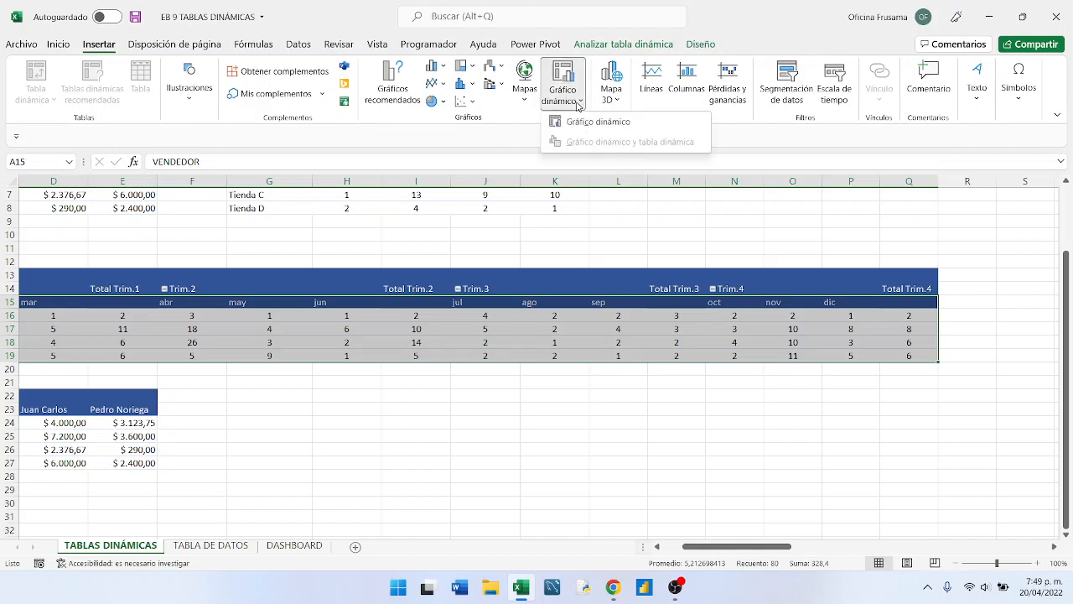
pyautogui.click(594, 122)
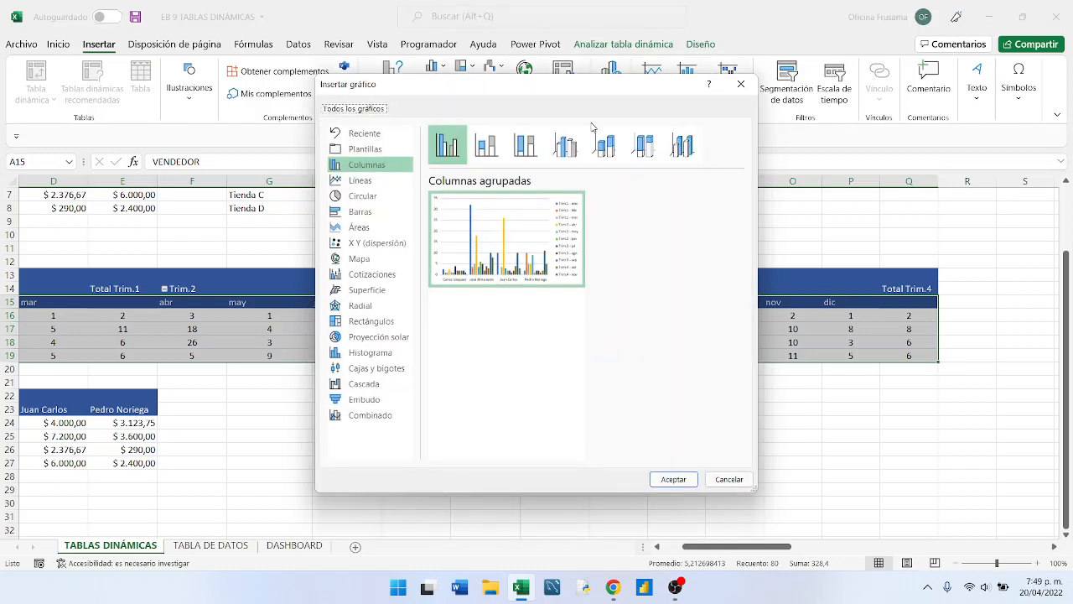
pyautogui.click(353, 181)
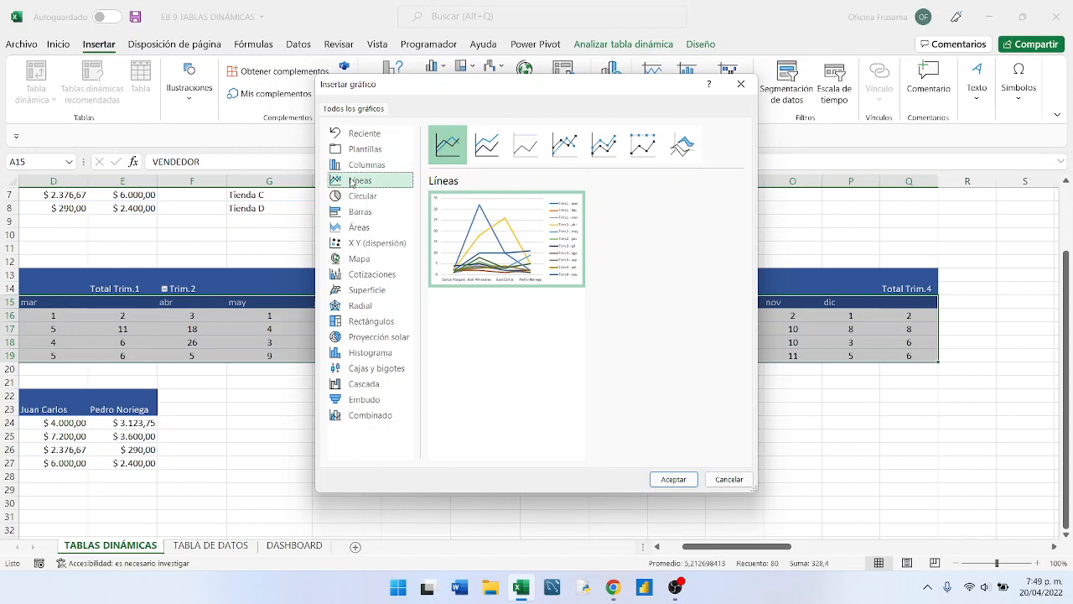
pyautogui.click(558, 149)
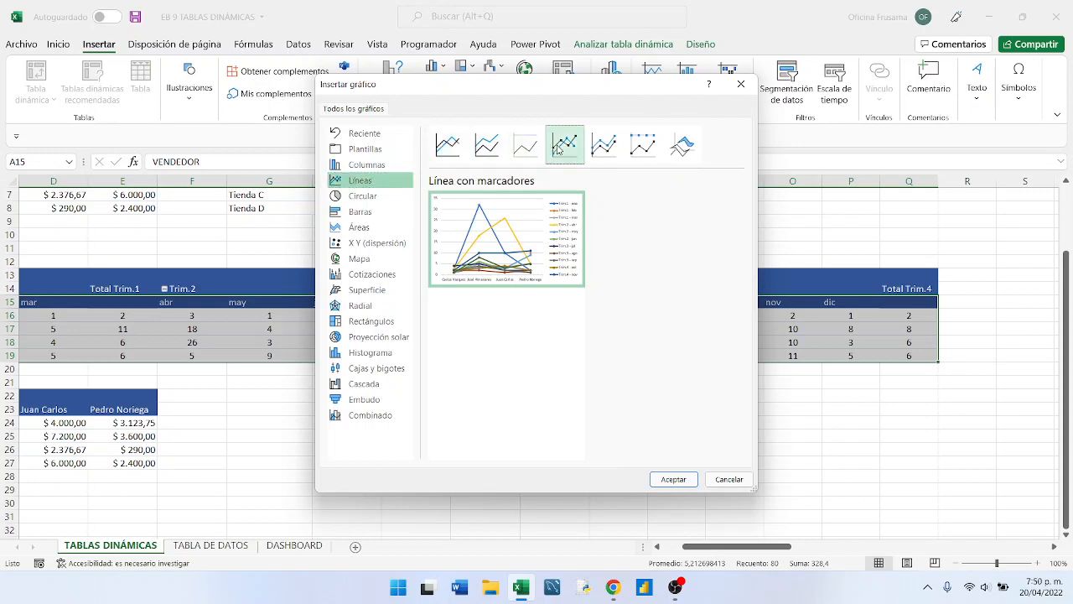
pyautogui.moveTo(558, 249)
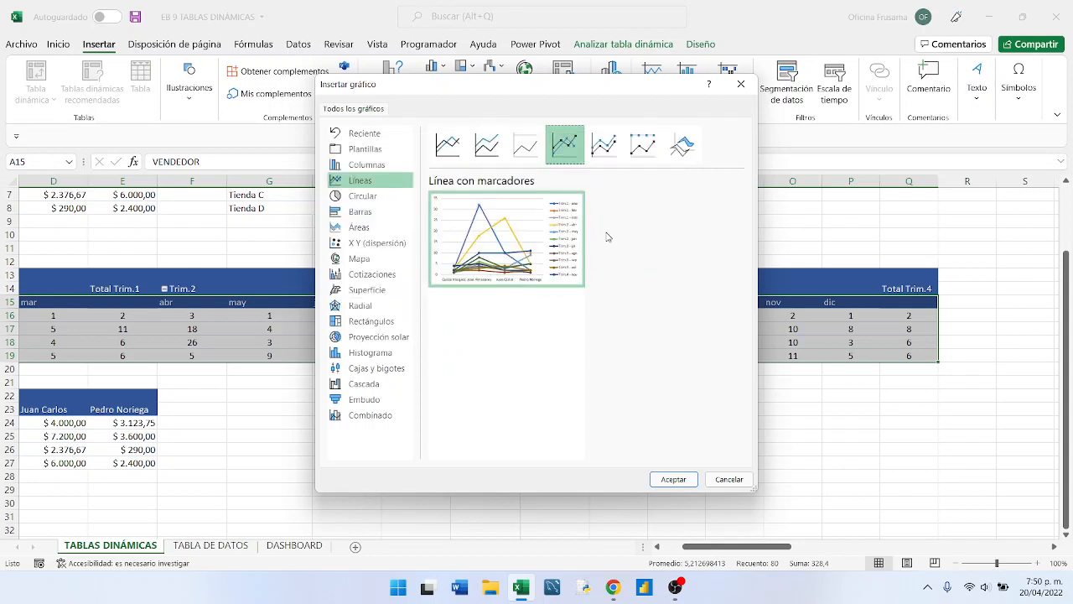
pyautogui.click(671, 480)
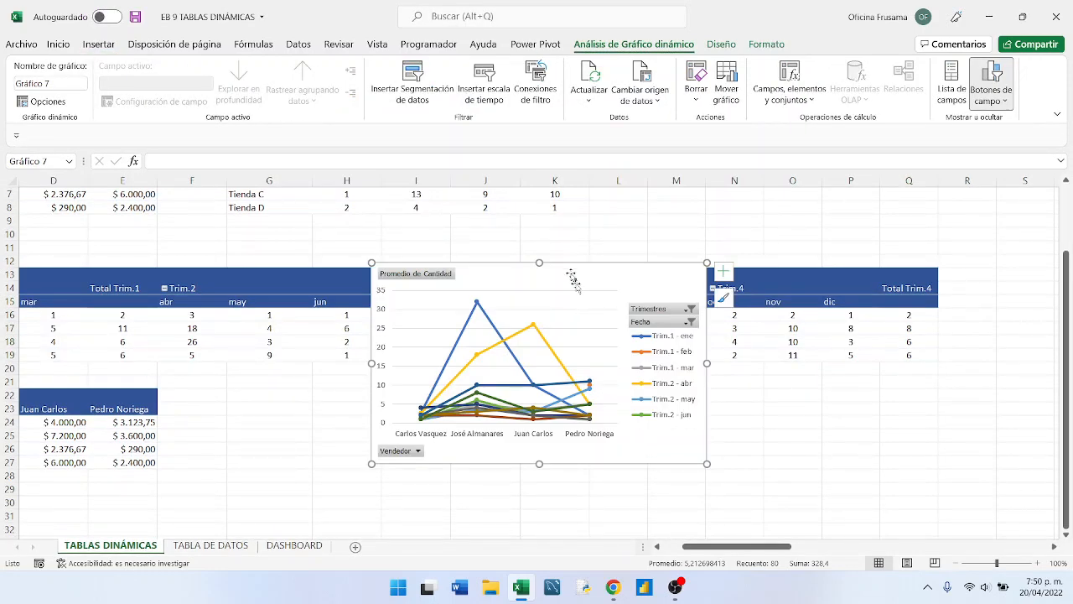
# - Move the new line chart to start in column M at row 11 and deselect it
pyautogui.moveTo(570, 270); pyautogui.dragTo(853, 256)
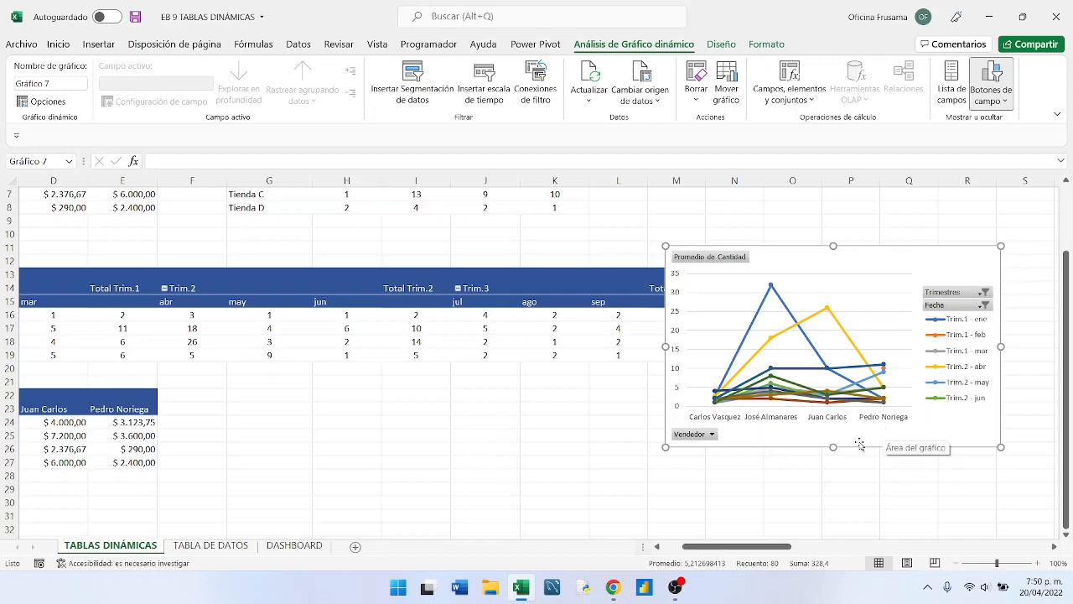
pyautogui.scroll(2, 863, 444)
pyautogui.scroll(-1, 851, 443)
pyautogui.scroll(-1, 849, 442)
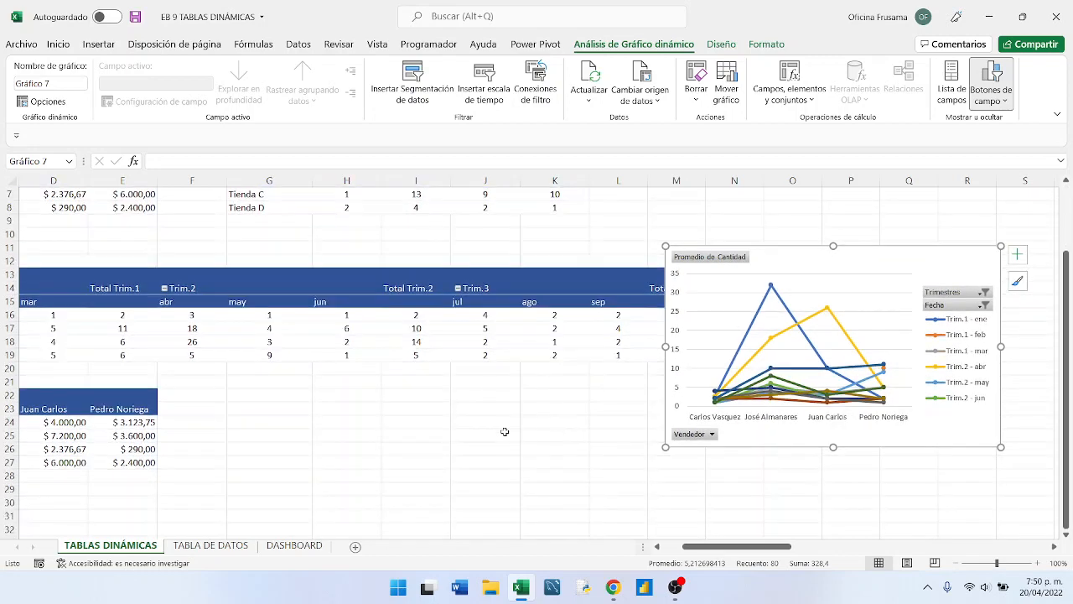
pyautogui.click(502, 432)
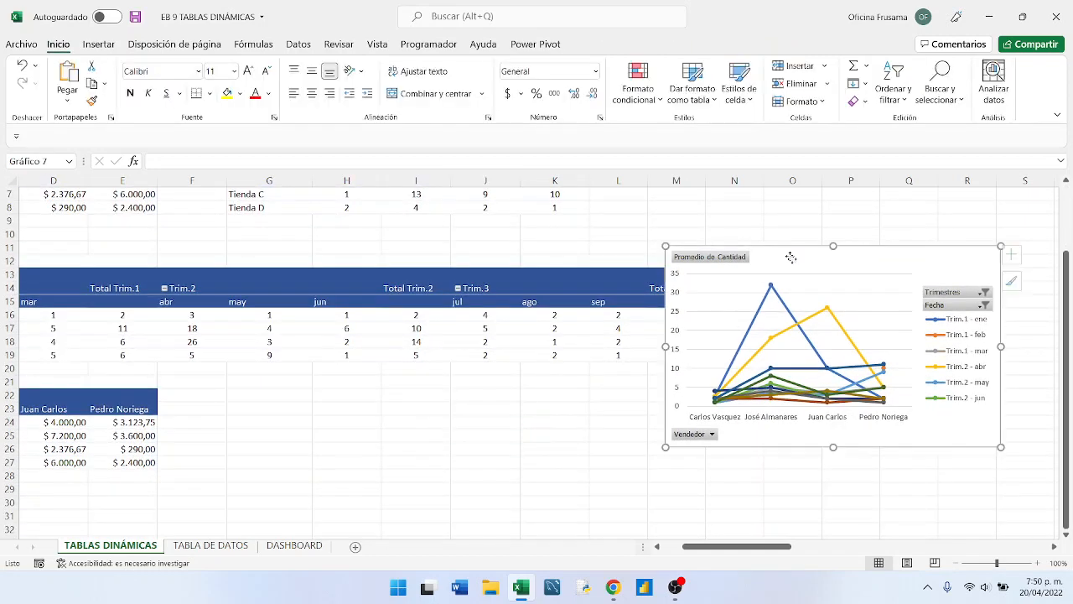
# - Move the line chart below the monthly pivot table, and relocate the Promedio de Total pivot table from A22 to M3
pyautogui.moveTo(783, 253); pyautogui.dragTo(843, 403)
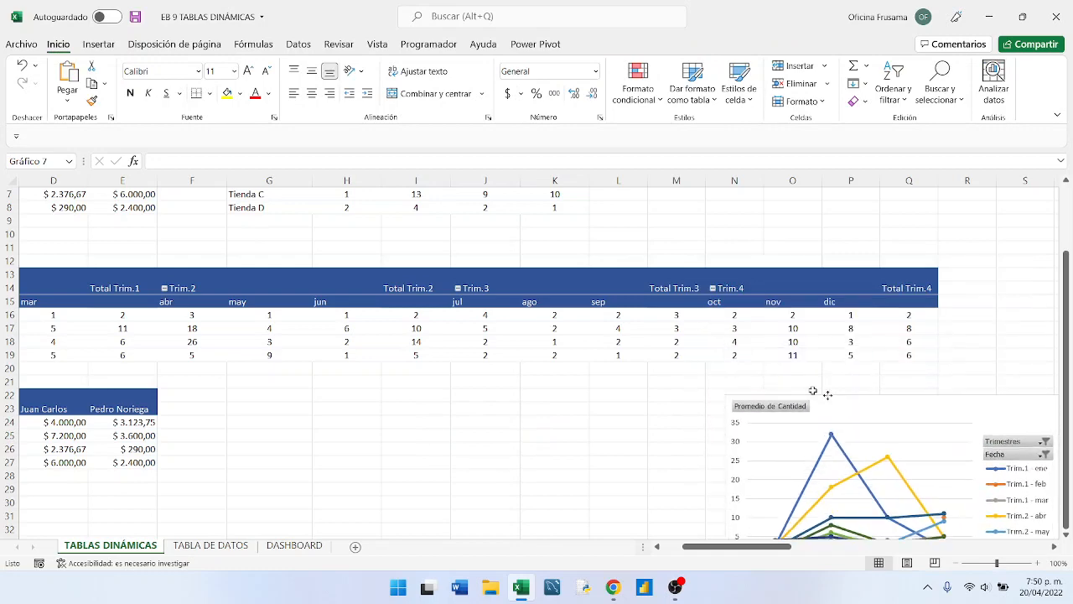
pyautogui.click(658, 547)
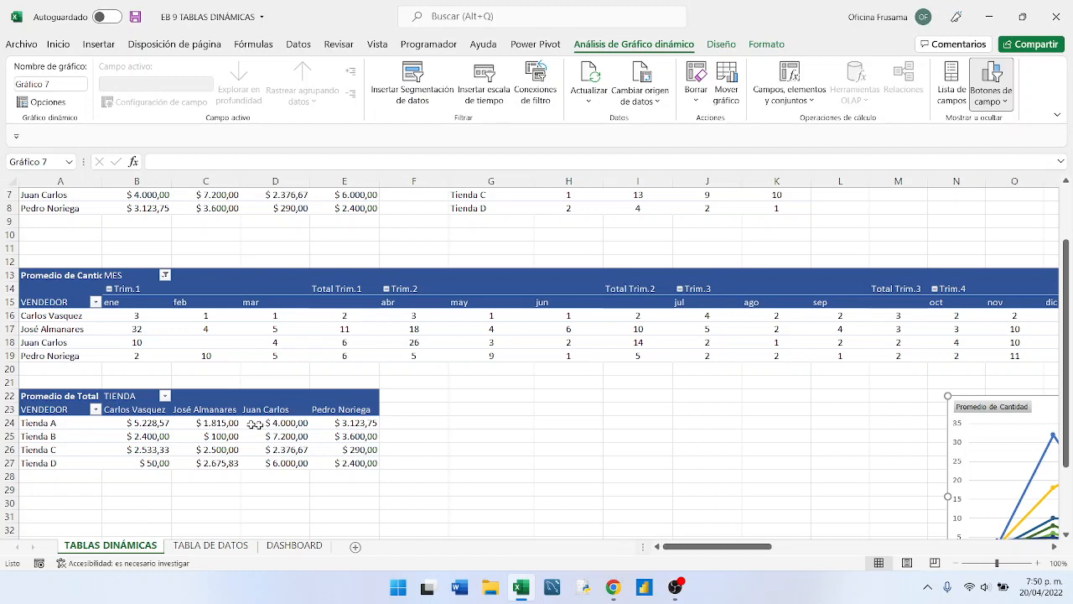
pyautogui.click(32, 391)
pyautogui.scroll(2, 60, 407)
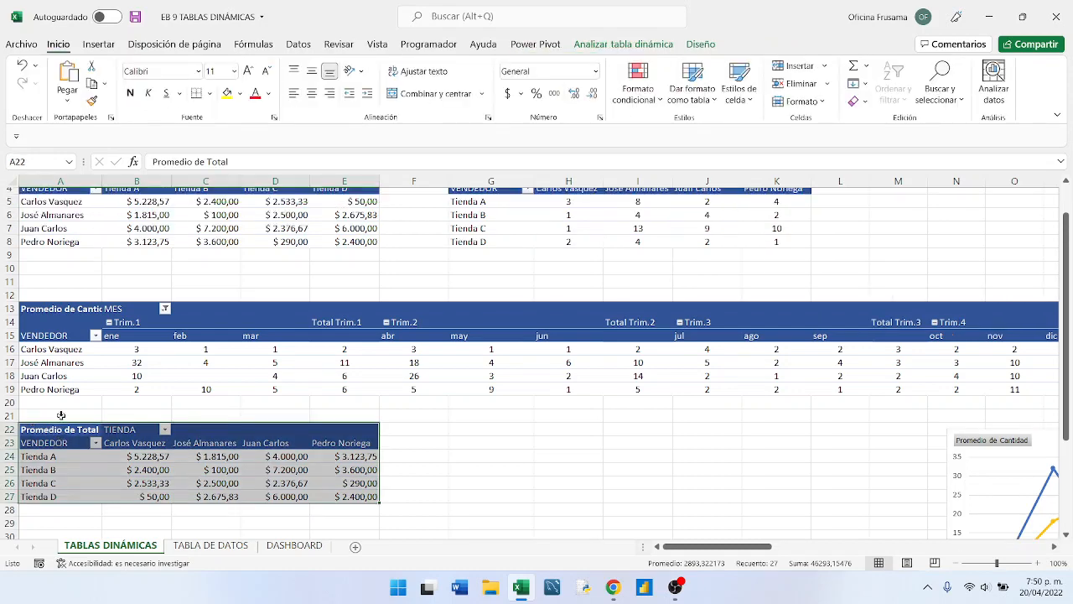
pyautogui.moveTo(37, 470); pyautogui.dragTo(887, 221)
pyautogui.click(777, 324)
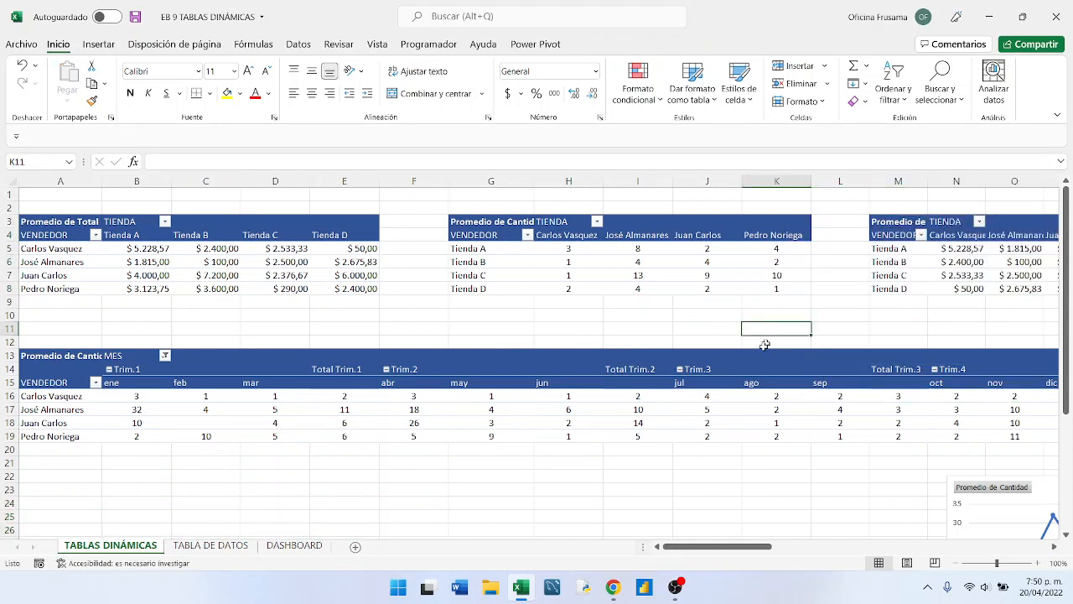
# - Move the line chart up so it starts in column O at about row 6
pyautogui.moveTo(694, 544); pyautogui.dragTo(657, 556)
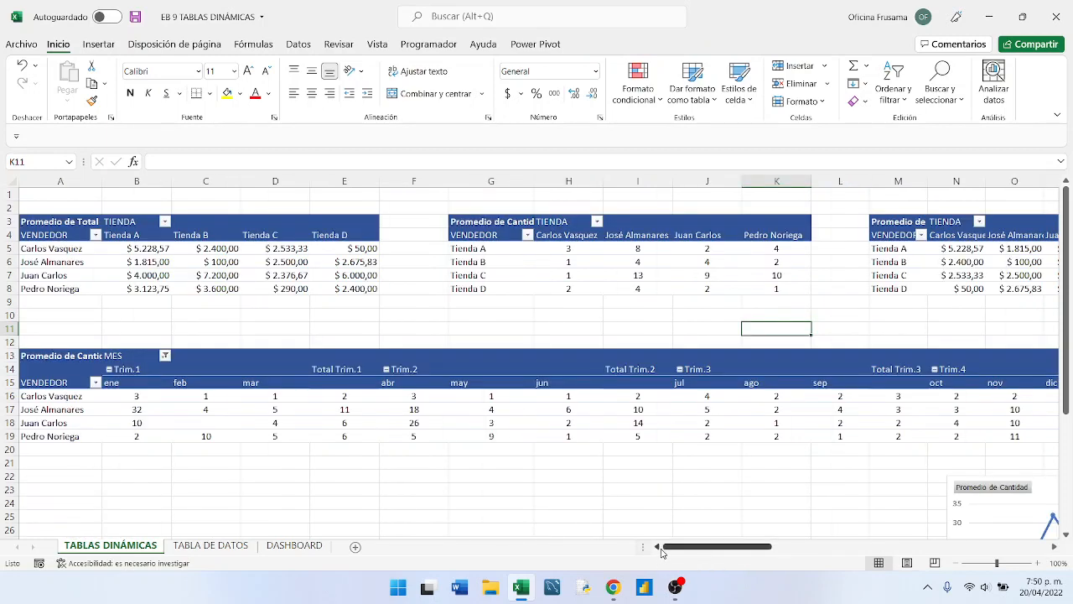
pyautogui.click(75, 349)
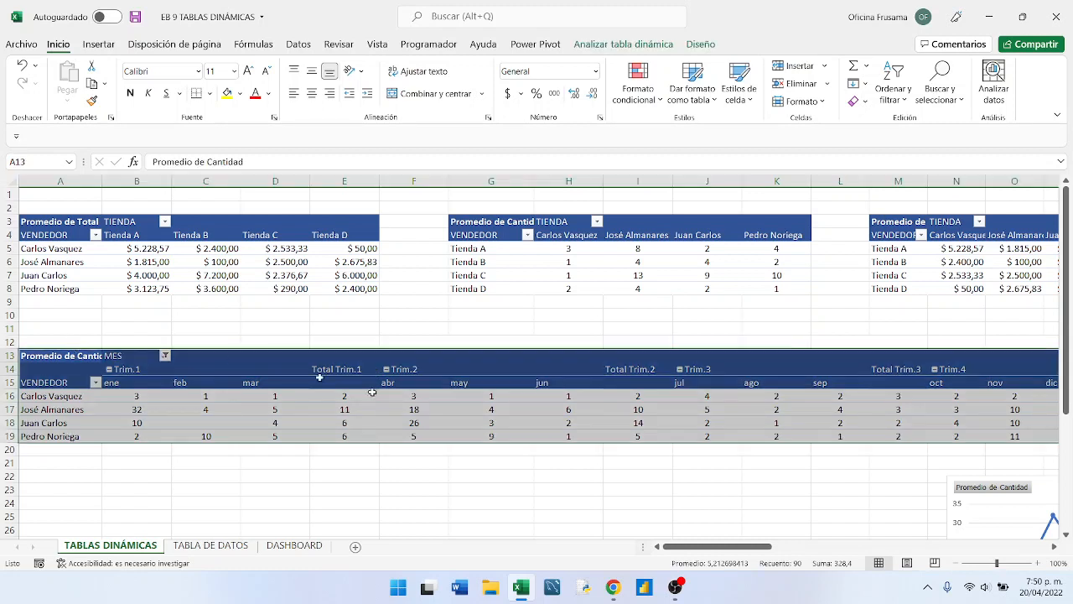
pyautogui.moveTo(756, 552); pyautogui.dragTo(794, 553)
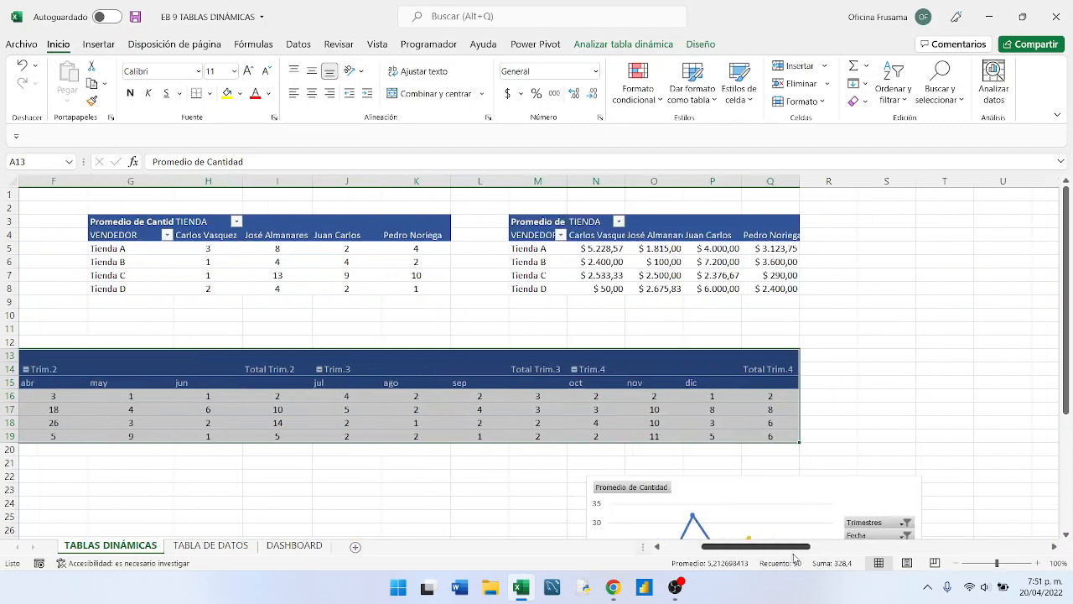
pyautogui.moveTo(725, 488); pyautogui.dragTo(752, 269)
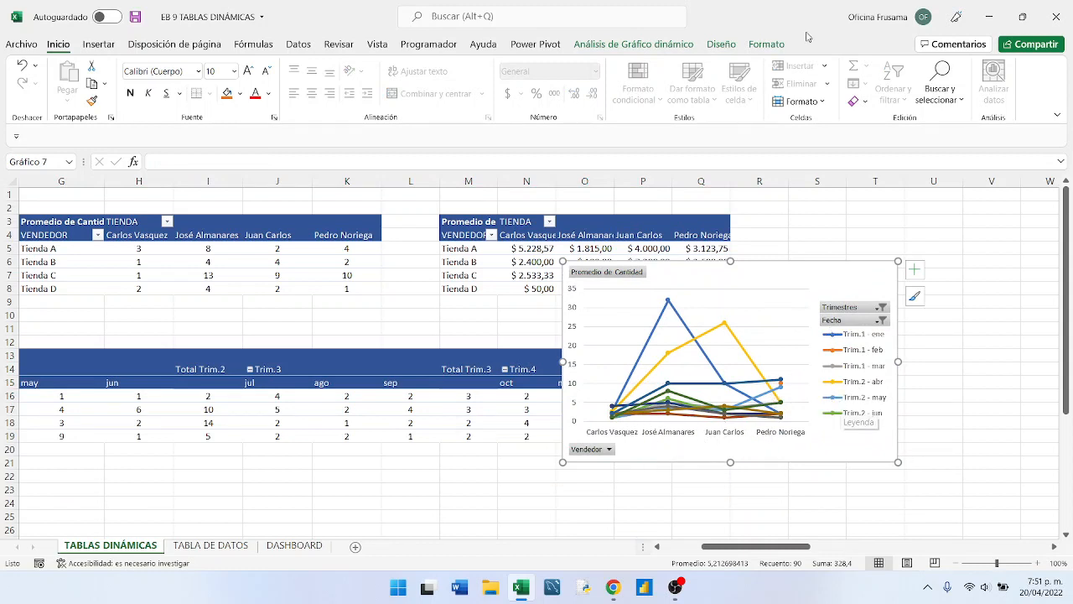
# - Switch the line chart's rows and columns (Cambiar fila/columna) so the months run along the horizontal axis and the vendors form the series
pyautogui.click(652, 41)
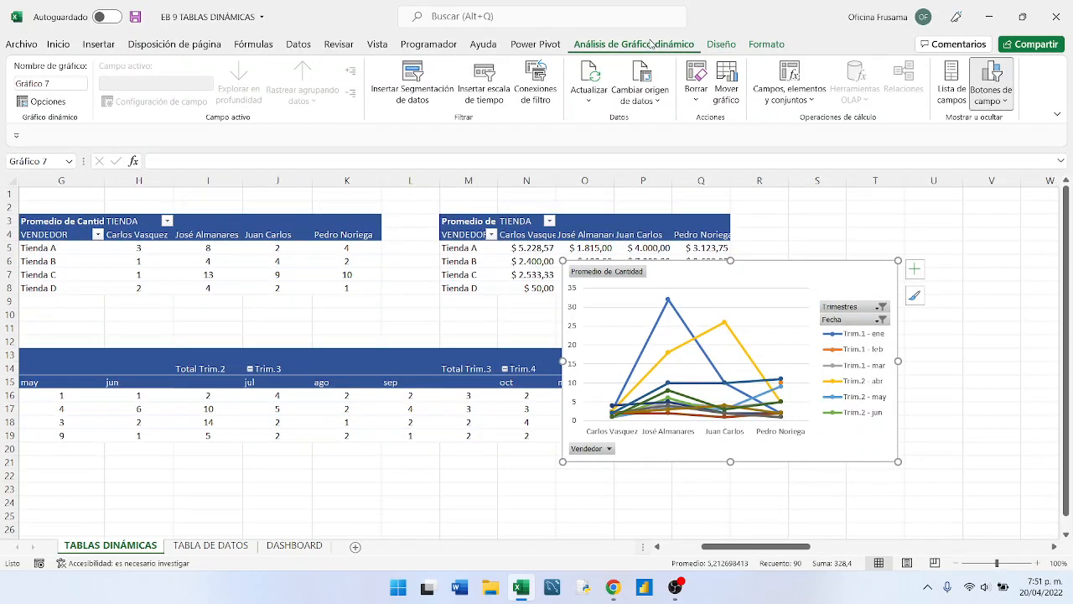
pyautogui.click(715, 45)
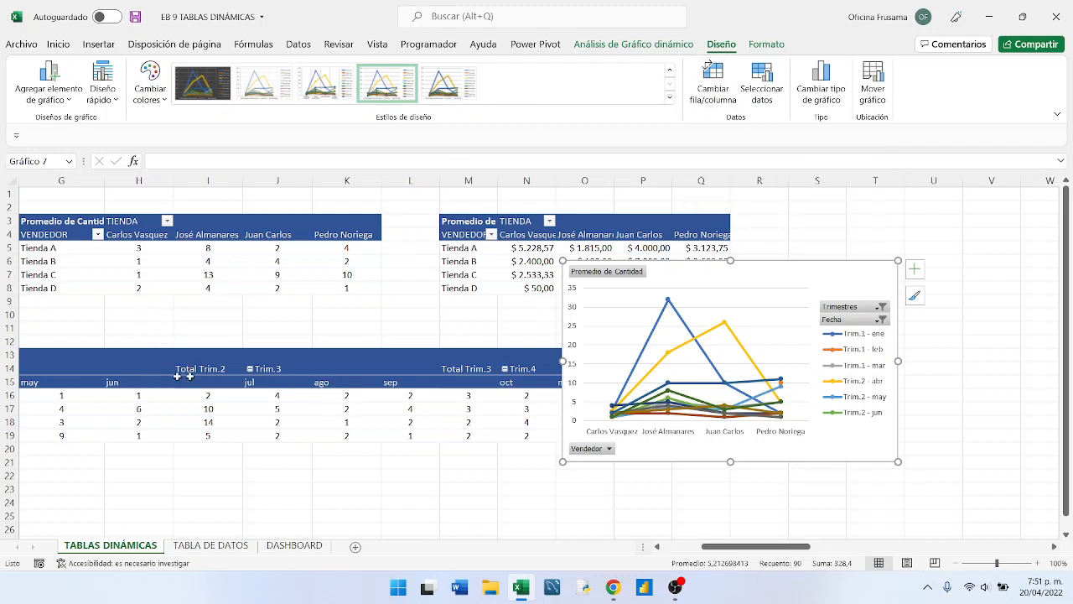
pyautogui.click(657, 545)
pyautogui.click(657, 545)
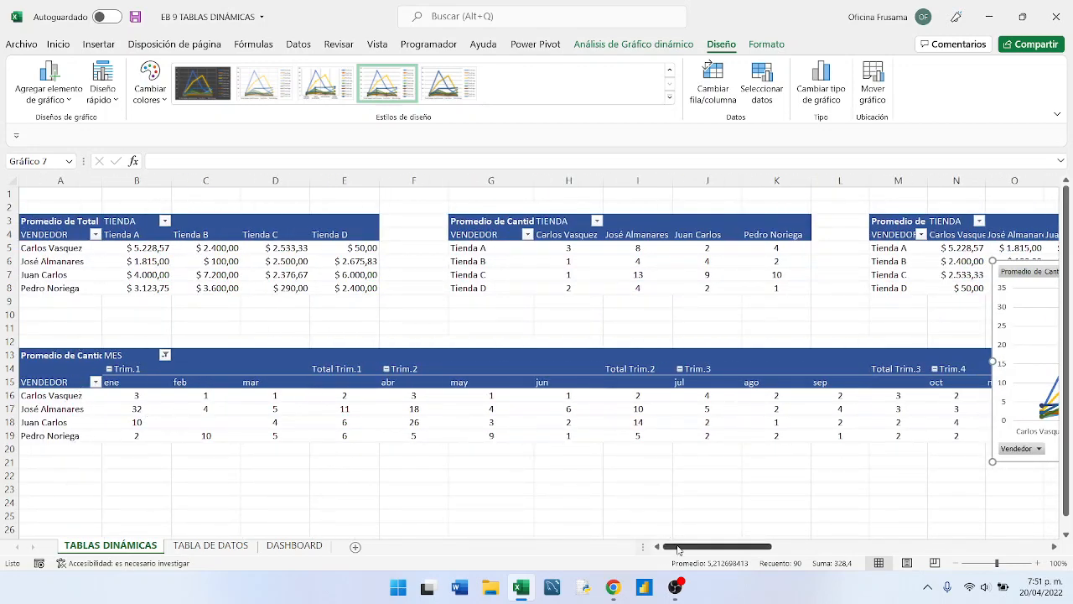
pyautogui.moveTo(681, 547); pyautogui.dragTo(728, 552)
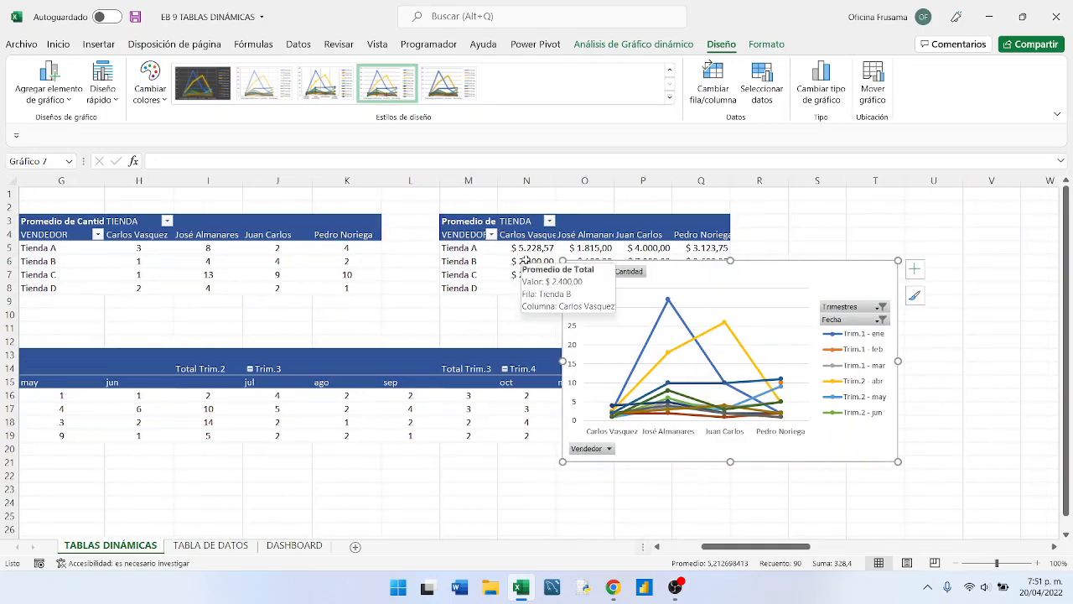
pyautogui.click(715, 81)
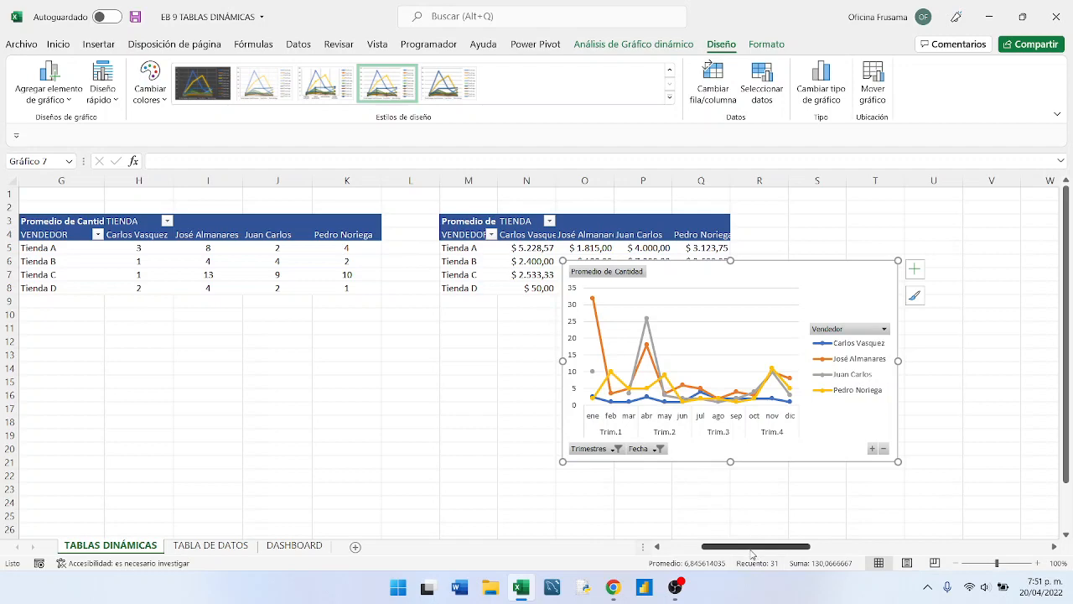
# - Move the line chart to start in column I at row 13 and widen it to end in column S
pyautogui.moveTo(752, 550); pyautogui.dragTo(618, 553)
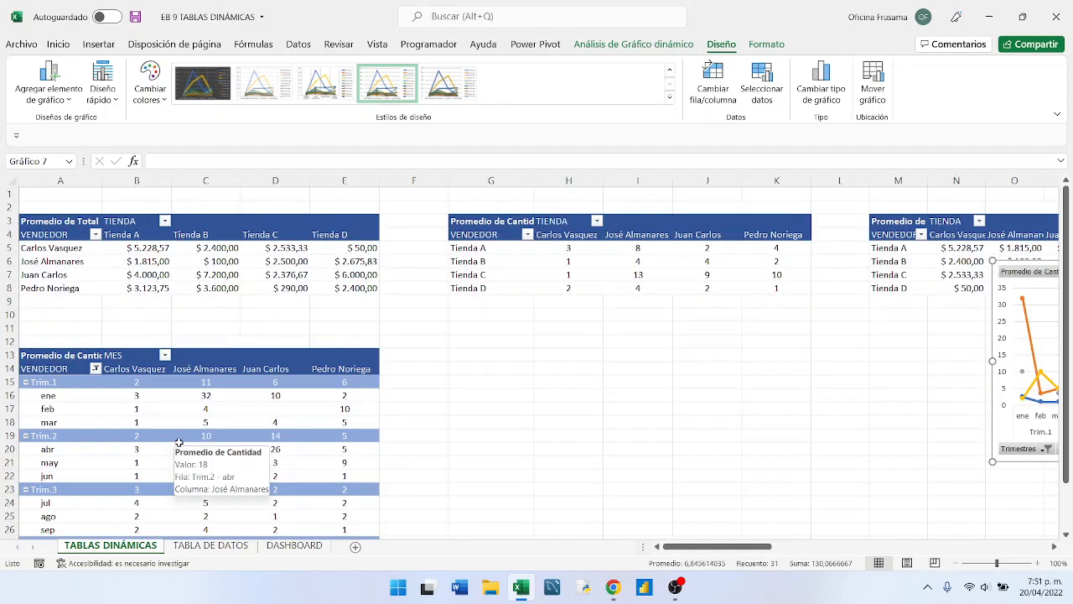
pyautogui.scroll(-1, 177, 443)
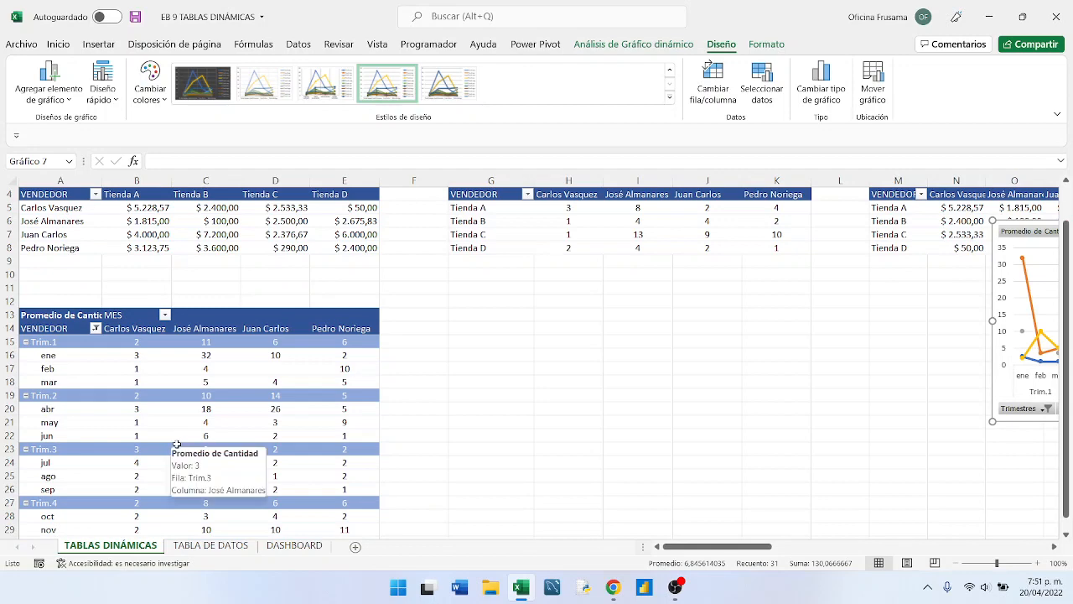
pyautogui.scroll(-2, 177, 443)
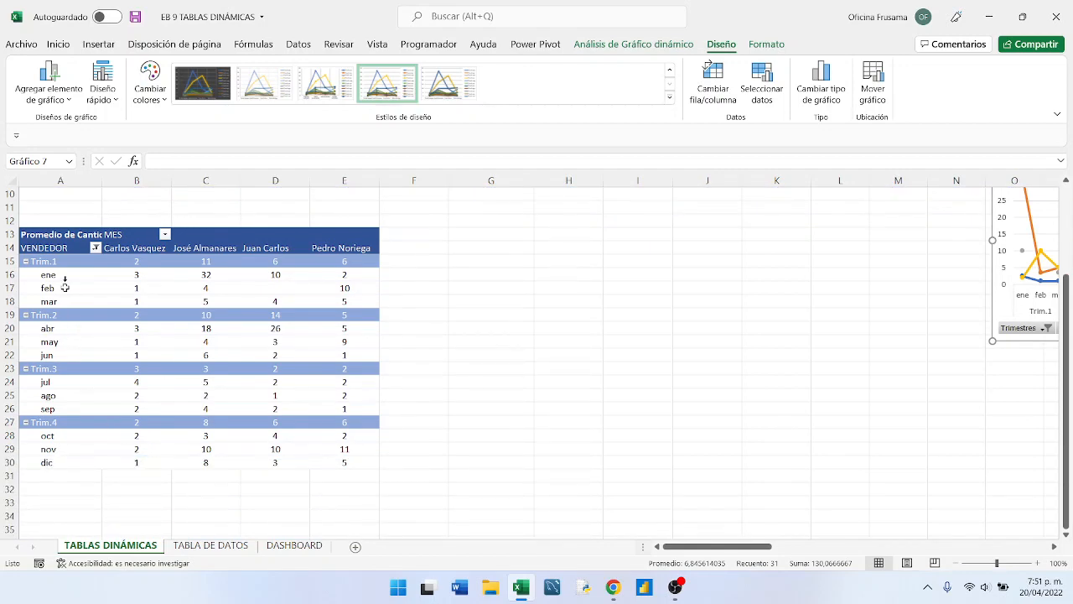
pyautogui.scroll(2, 82, 462)
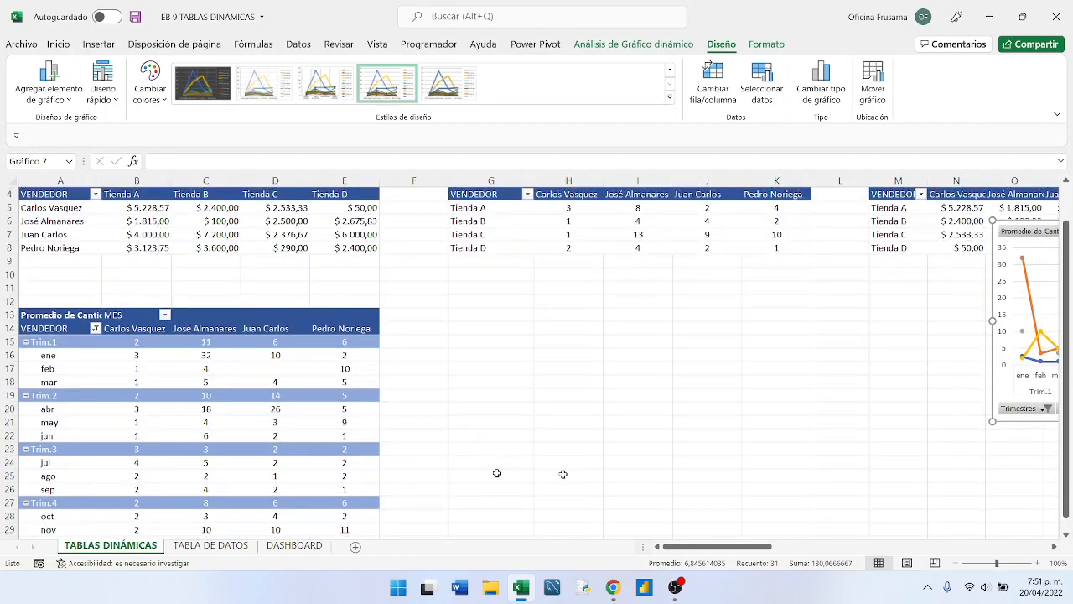
pyautogui.moveTo(705, 545); pyautogui.dragTo(742, 549)
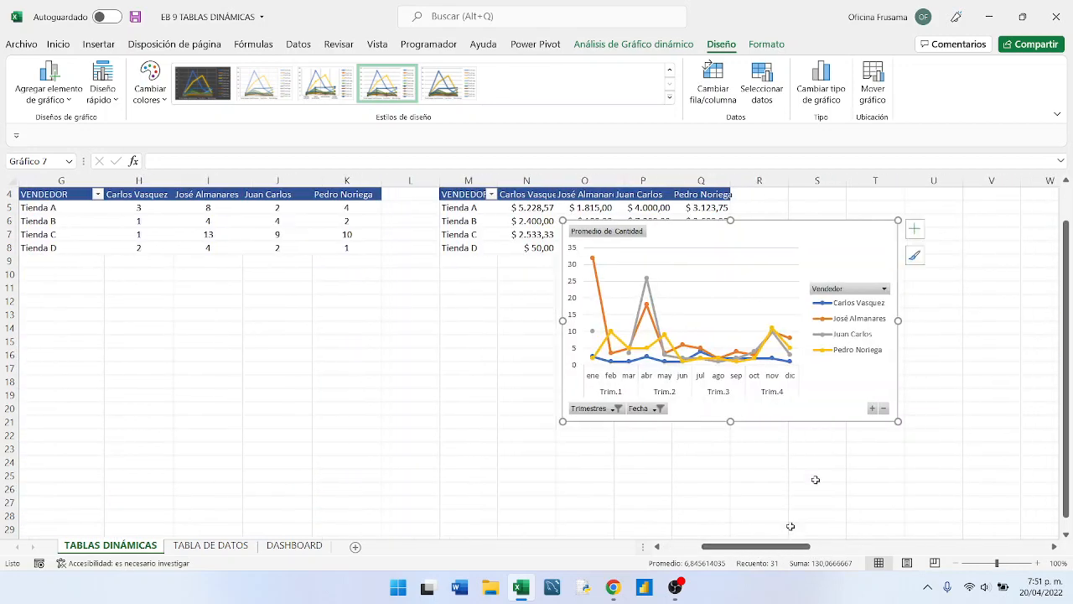
pyautogui.moveTo(745, 223); pyautogui.dragTo(333, 308)
pyautogui.moveTo(549, 409); pyautogui.dragTo(829, 431)
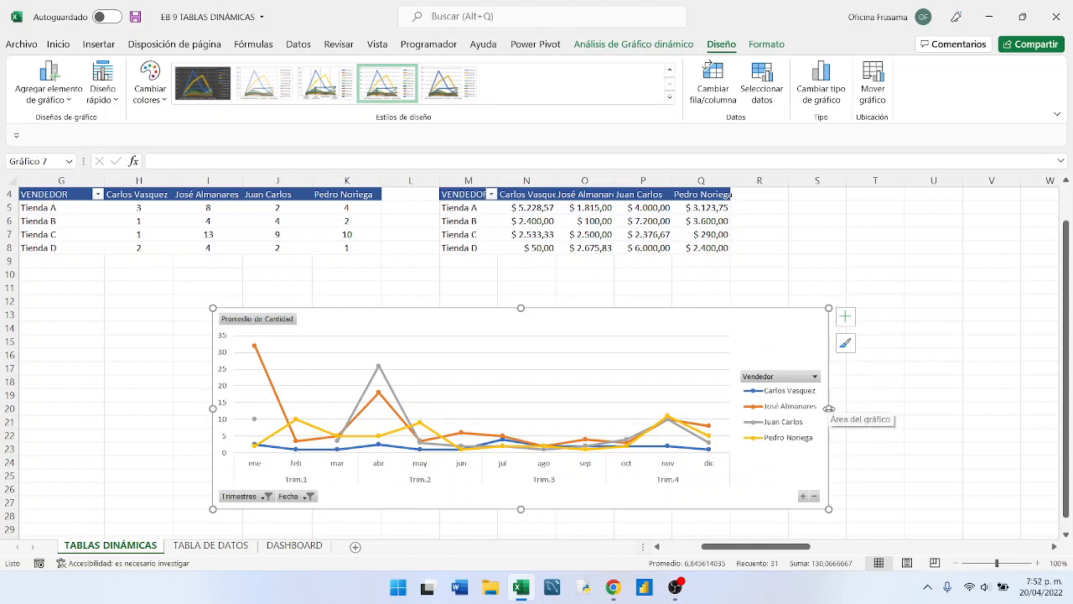
pyautogui.moveTo(828, 408); pyautogui.dragTo(801, 407)
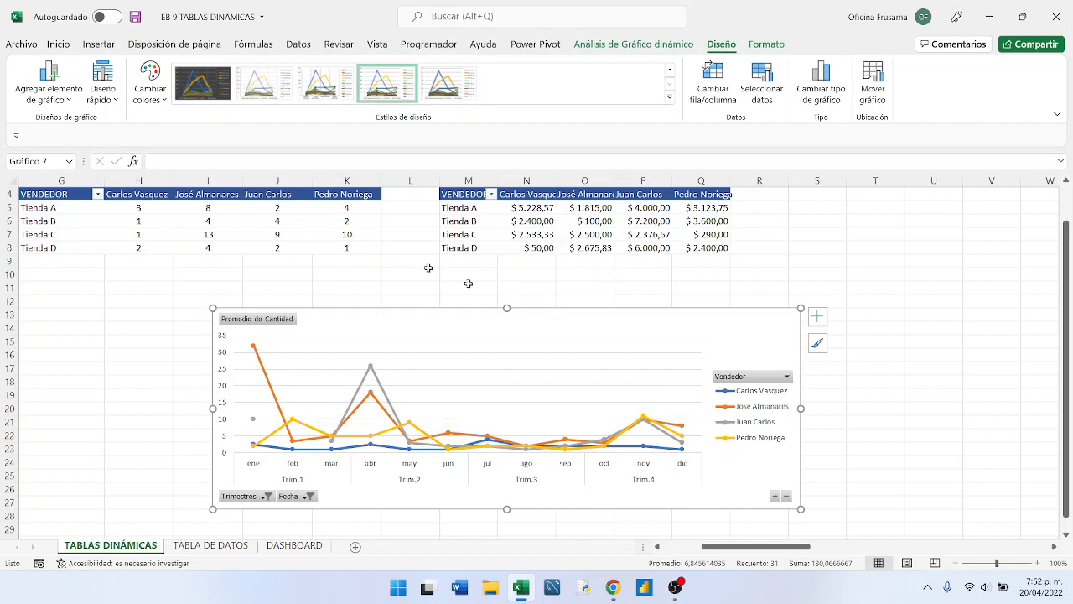
# - Cut the line chart from TABLAS DINÁMICAS and paste it at K19 on the DASHBOARD sheet
pyautogui.click(58, 47)
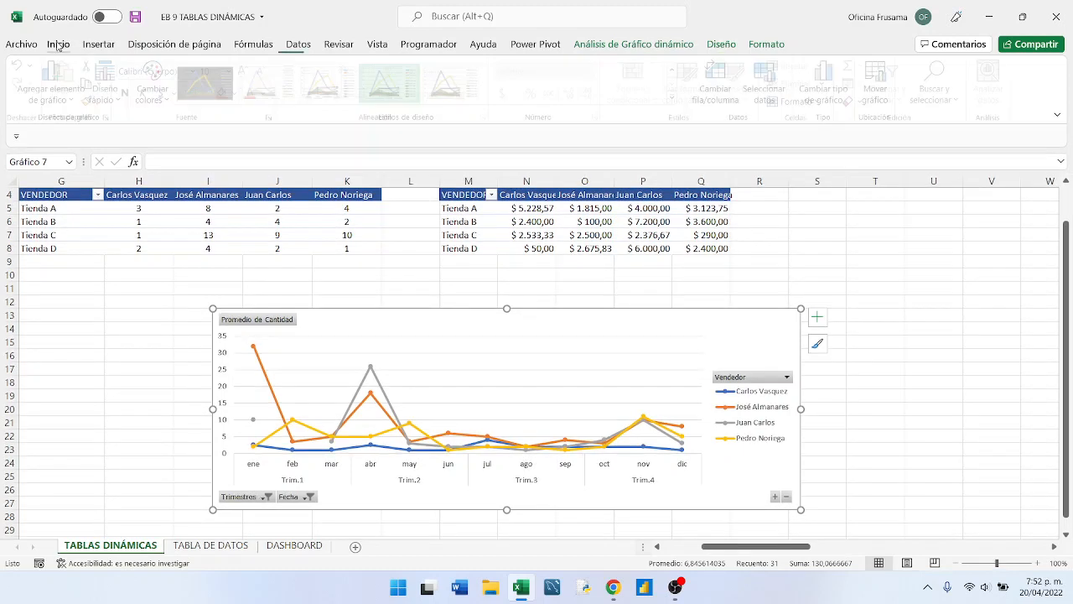
pyautogui.click(91, 65)
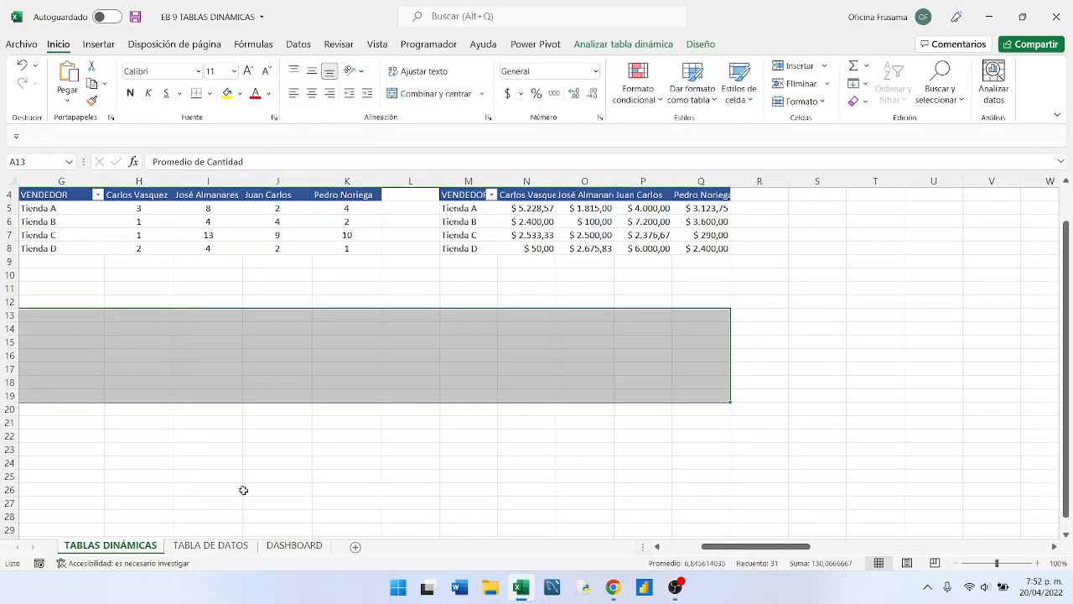
pyautogui.click(293, 545)
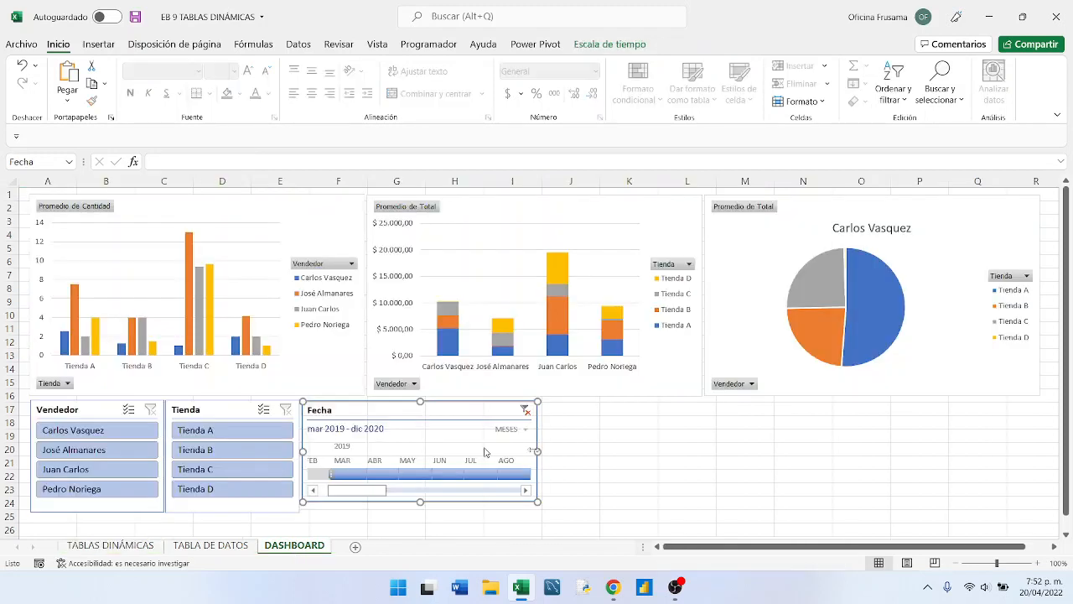
pyautogui.click(602, 438)
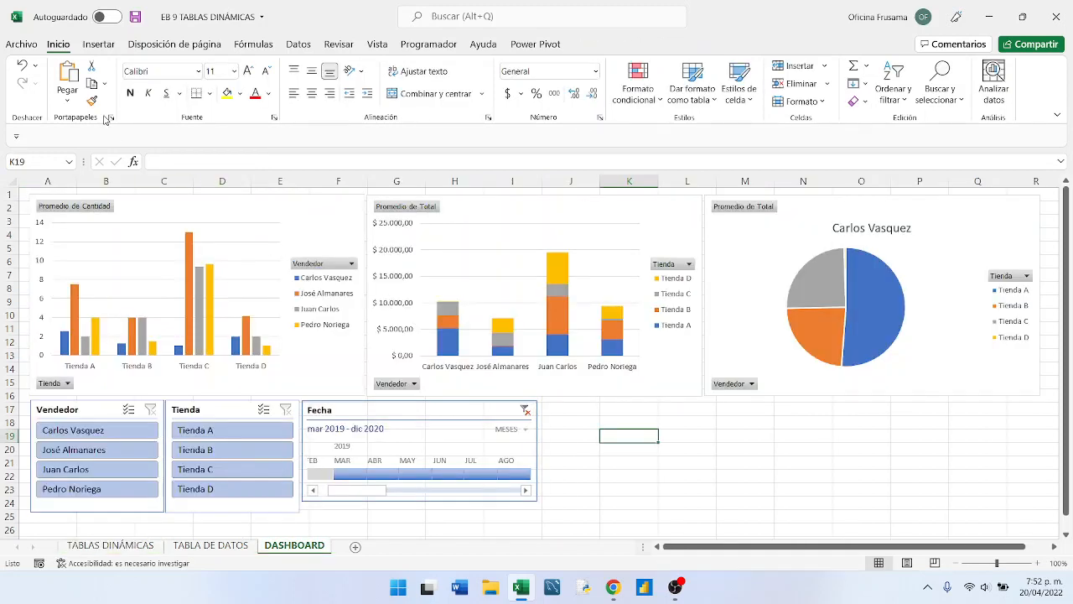
pyautogui.click(69, 76)
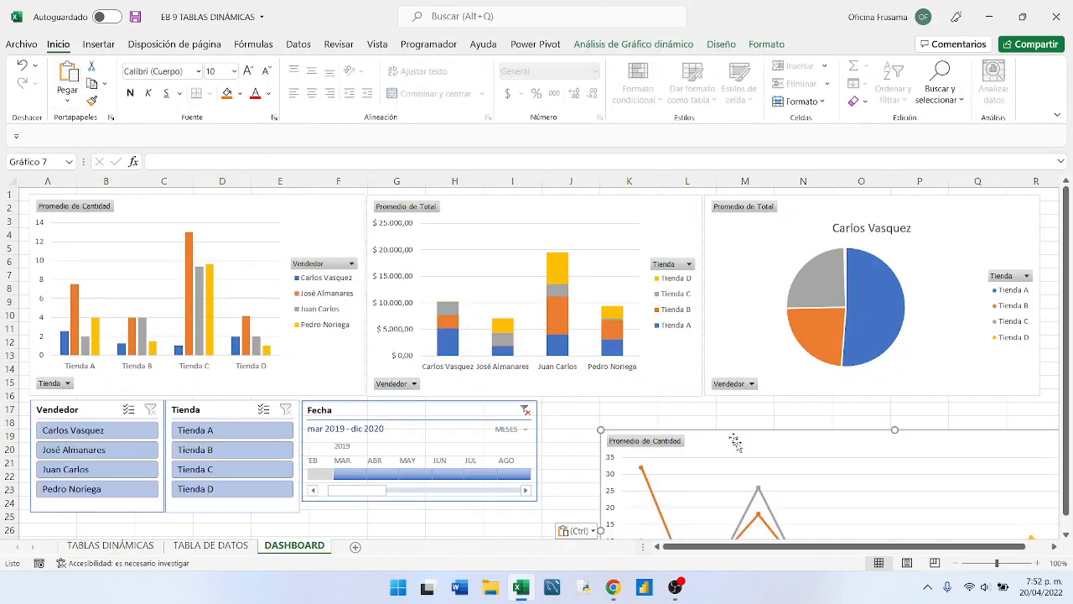
# - Place the line chart beside the Fecha timeline at row 17 and narrow it to align with the pie chart's outer edge
pyautogui.moveTo(751, 437); pyautogui.dragTo(688, 406)
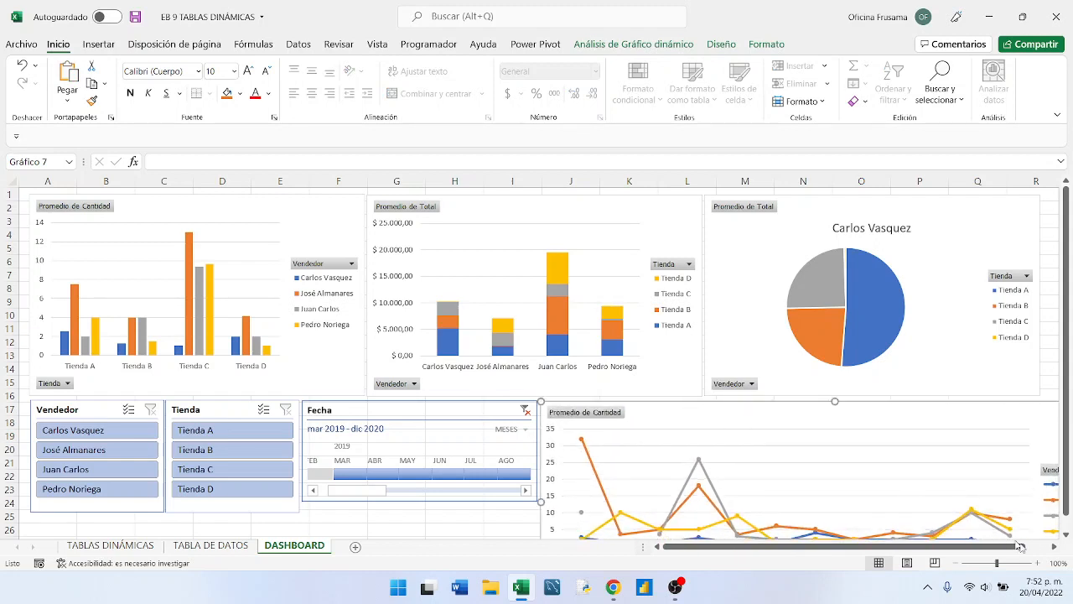
pyautogui.click(1054, 545)
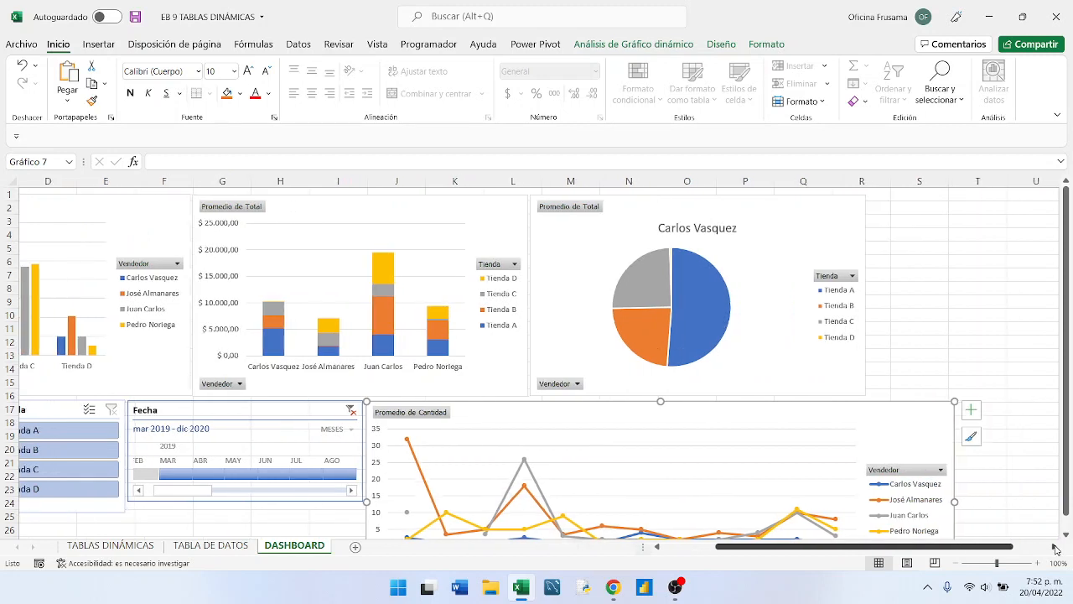
pyautogui.moveTo(956, 501); pyautogui.dragTo(866, 498)
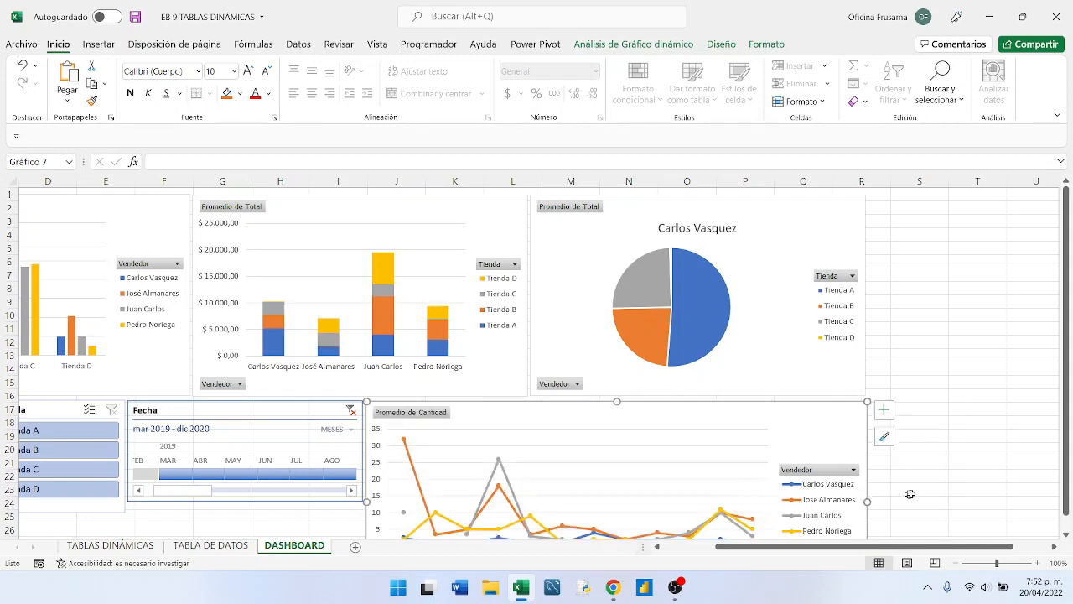
pyautogui.click(918, 493)
pyautogui.scroll(-3, 918, 493)
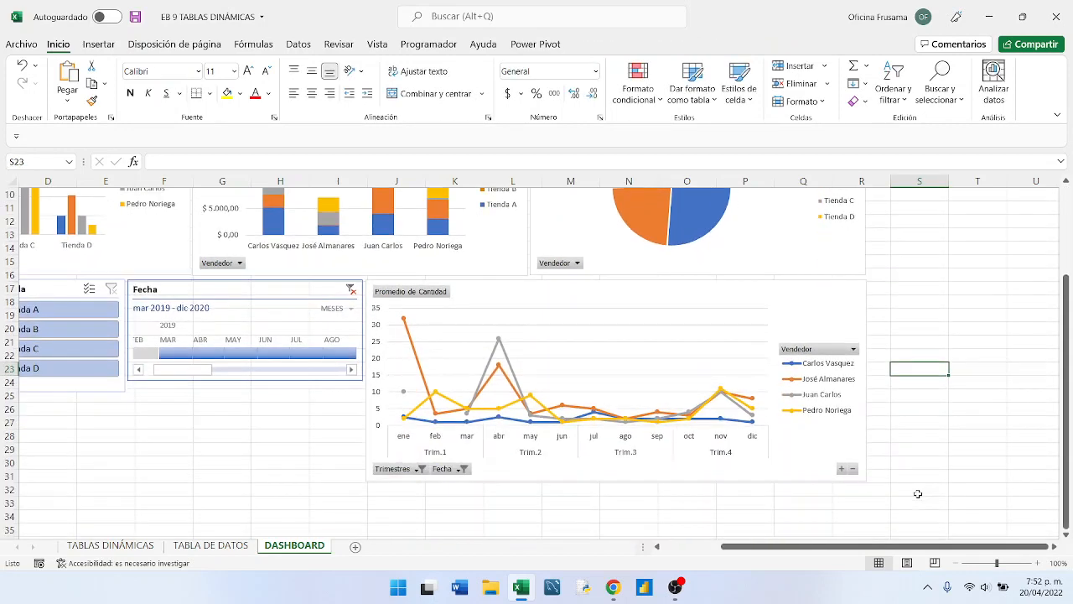
pyautogui.scroll(3, 918, 493)
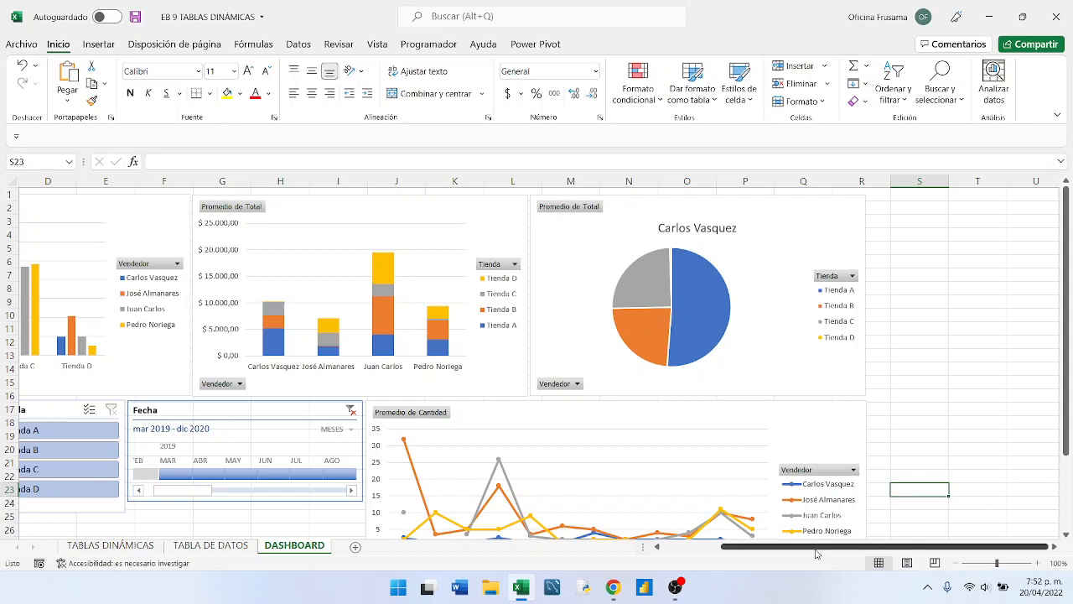
pyautogui.moveTo(814, 547); pyautogui.dragTo(718, 545)
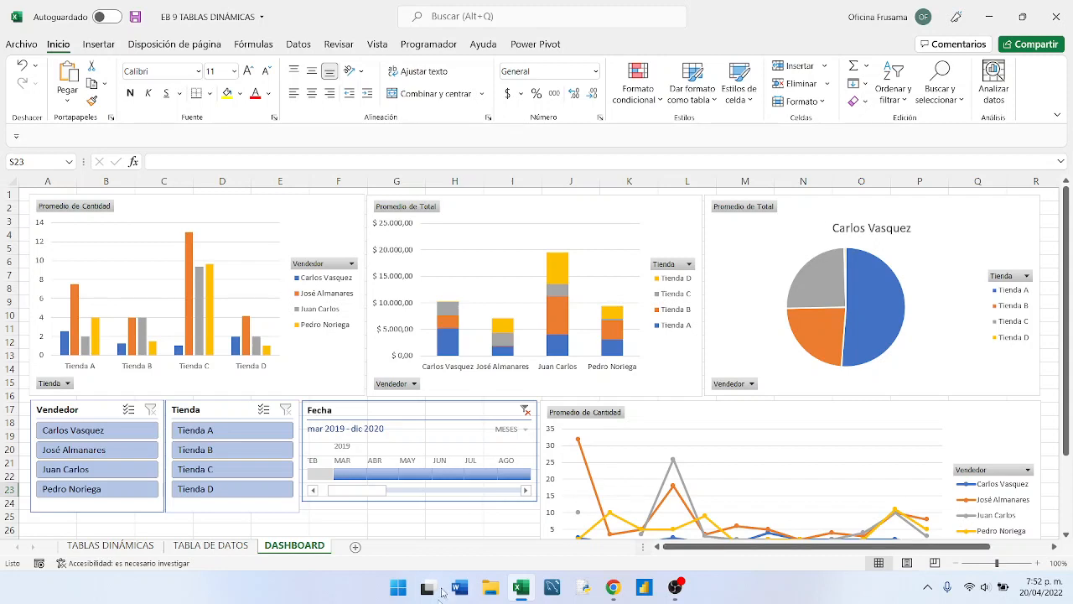
pyautogui.click(233, 525)
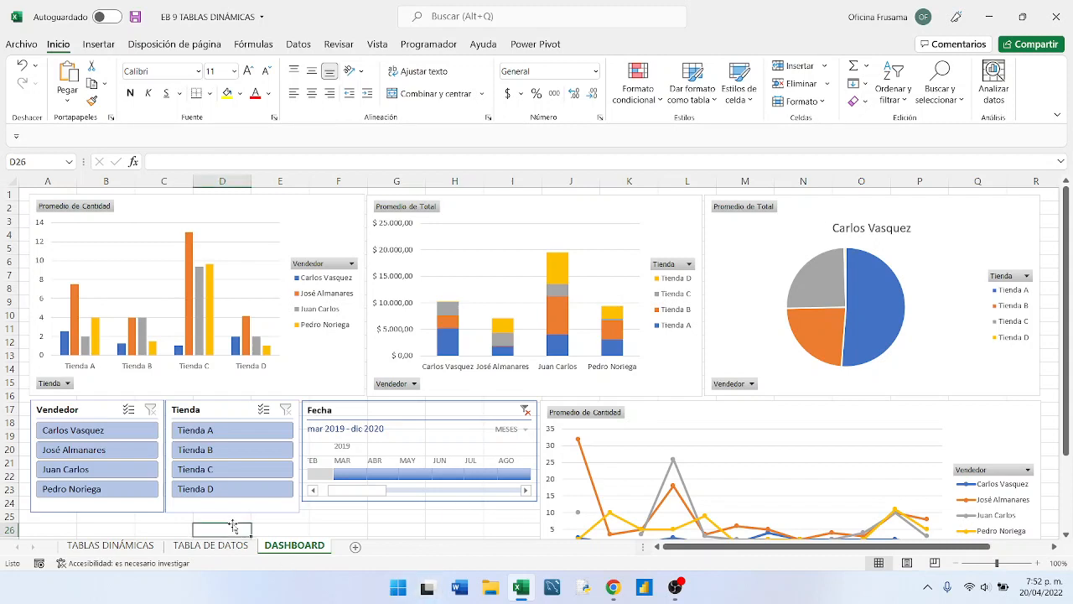
pyautogui.click(340, 529)
pyautogui.click(374, 522)
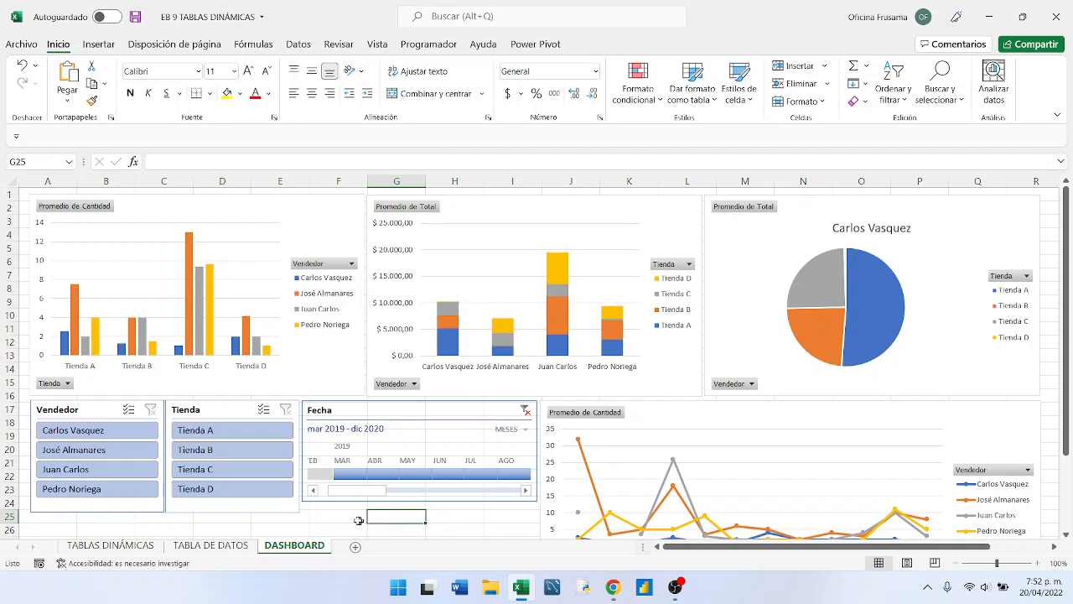
pyautogui.click(358, 521)
pyautogui.click(390, 520)
pyautogui.click(443, 526)
pyautogui.click(408, 513)
pyautogui.scroll(-4, 459, 533)
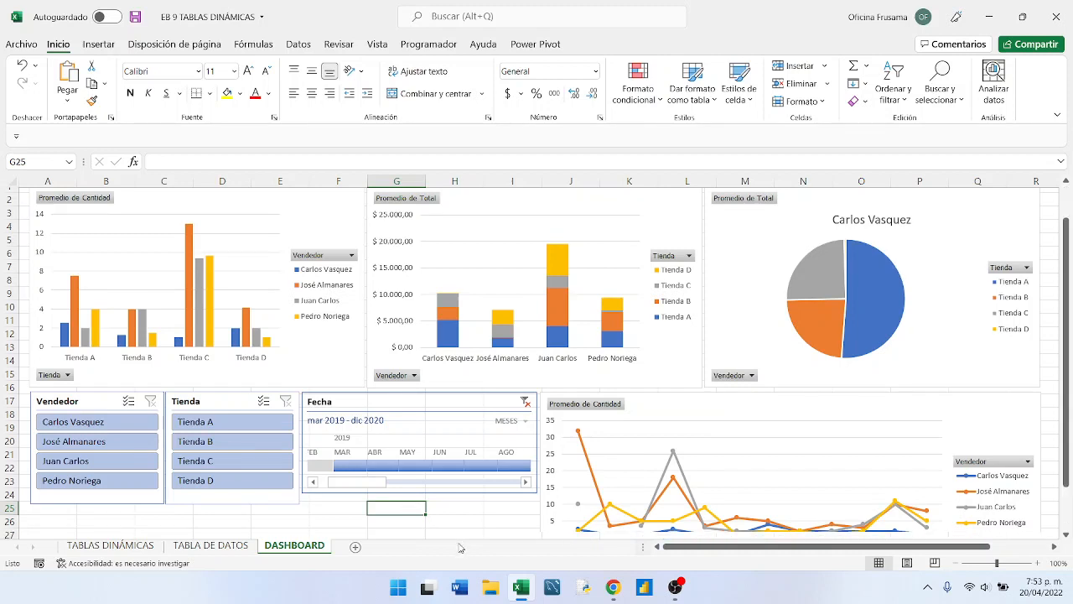
# - Fill every cell of the DASHBOARD sheet with black as the background
pyautogui.click(402, 457)
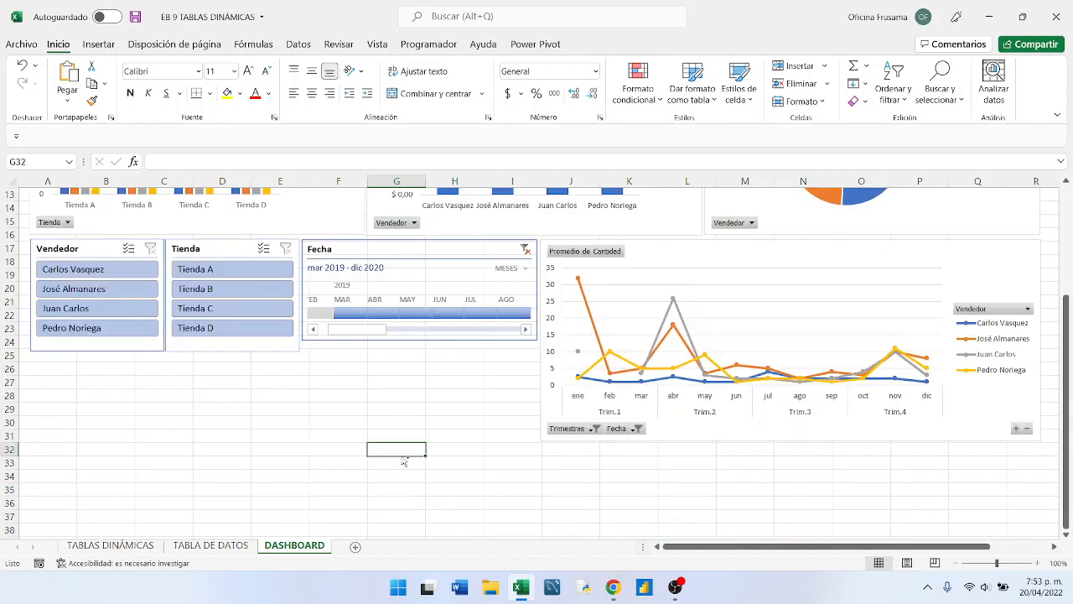
pyautogui.hotkey('ctrl', 'a')
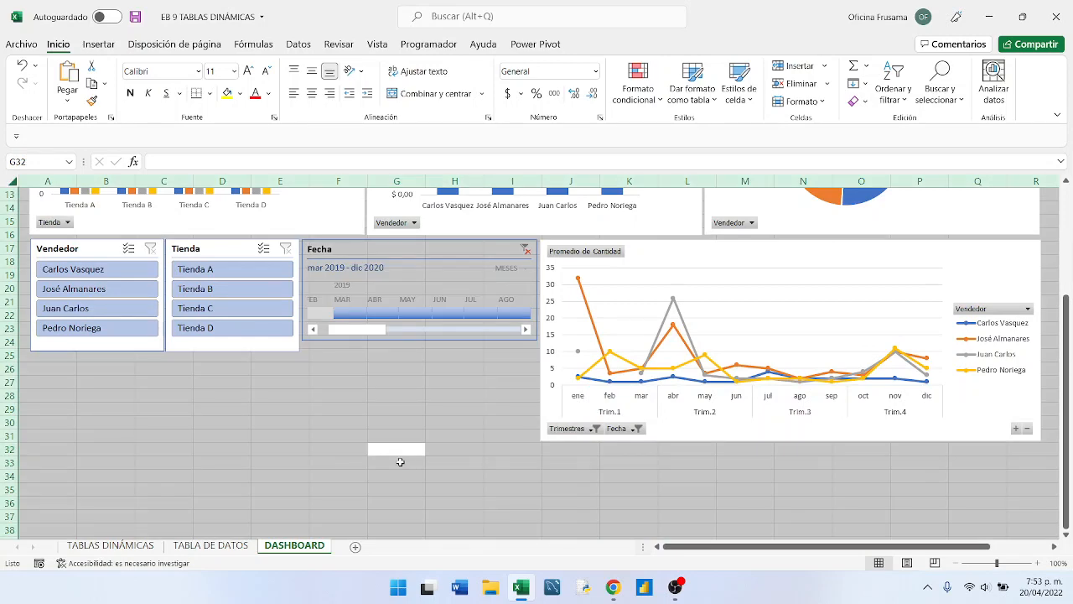
pyautogui.scroll(4, 399, 462)
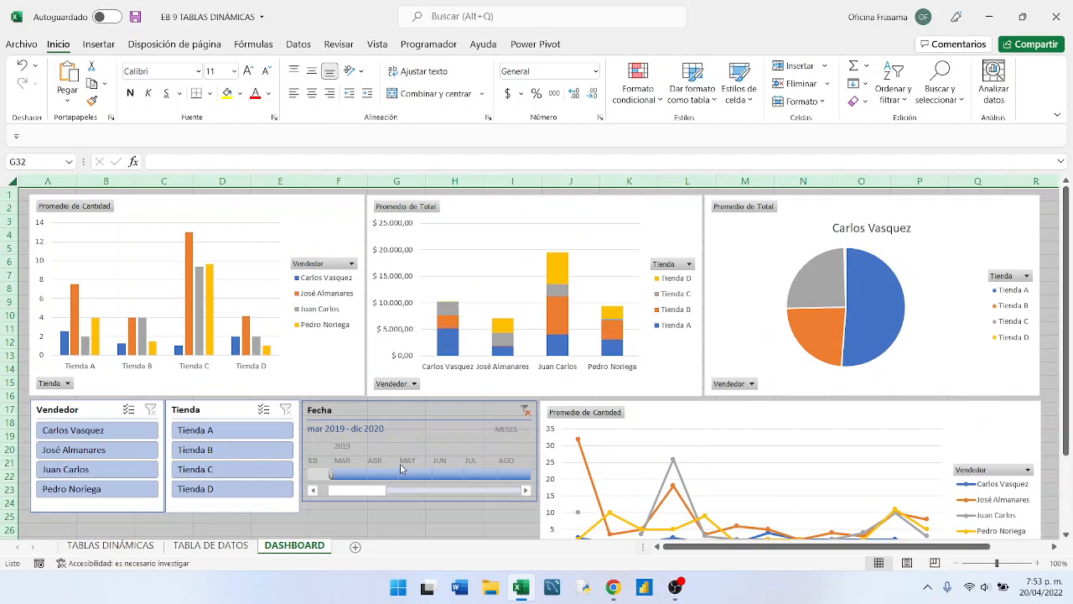
pyautogui.click(339, 513)
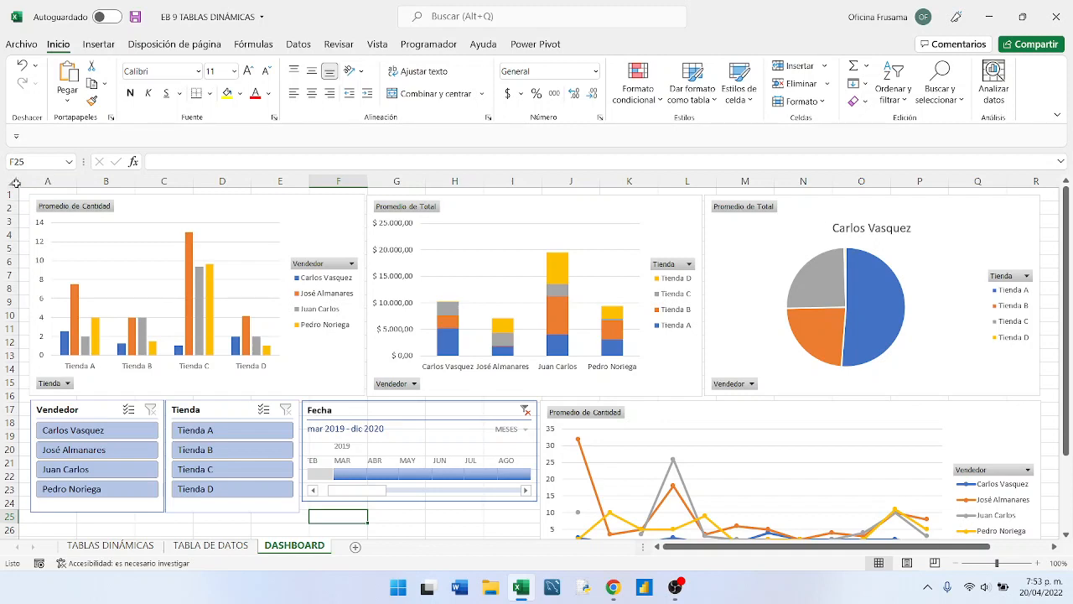
pyautogui.click(14, 182)
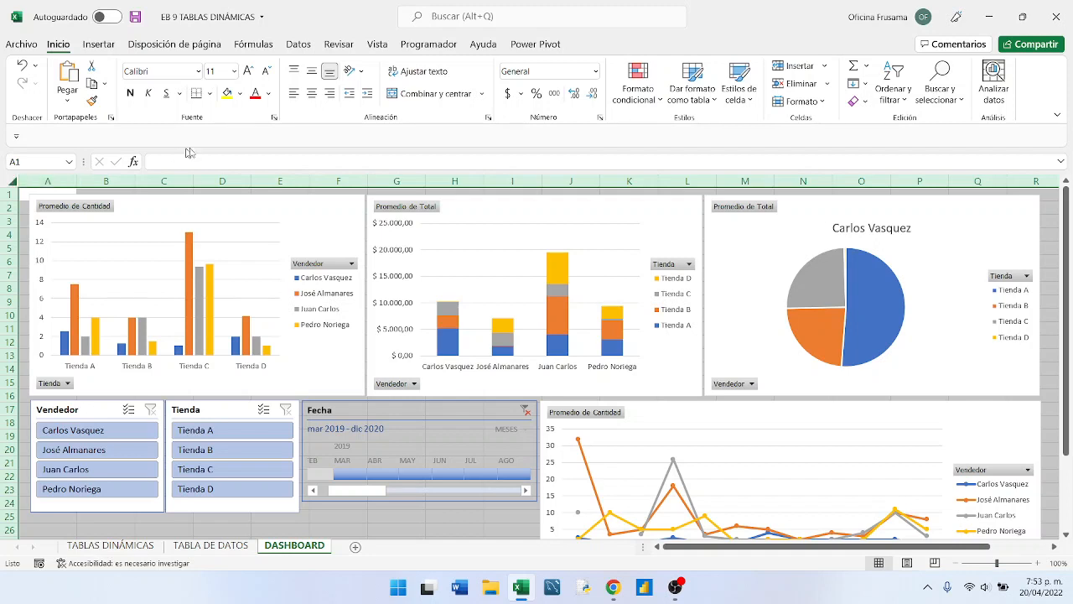
pyautogui.click(240, 94)
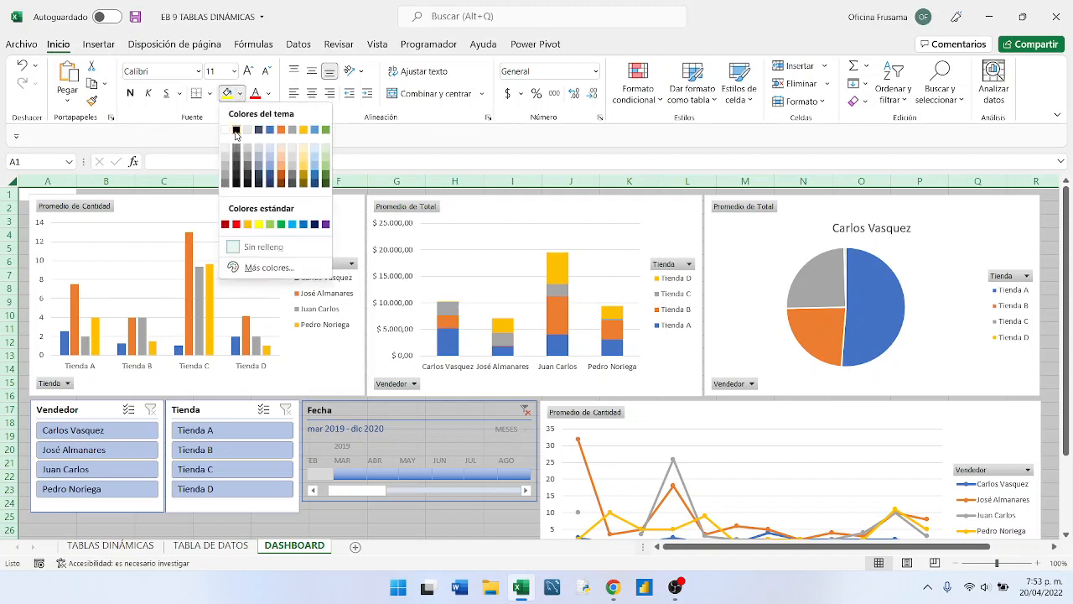
pyautogui.click(236, 131)
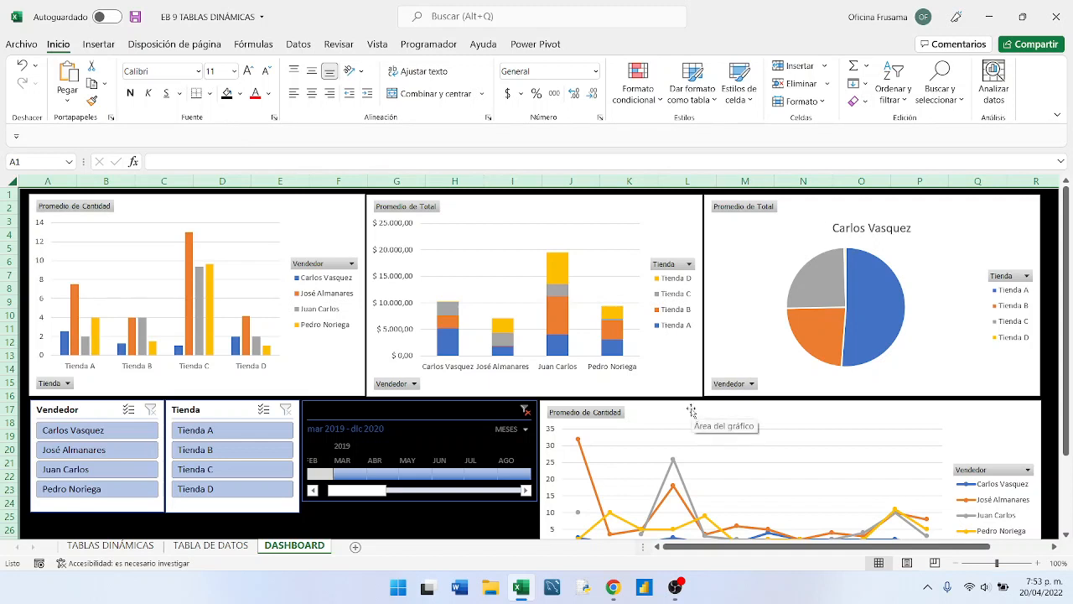
# - Hide all field buttons on the clustered column chart of Promedio de Cantidad by Tienda
pyautogui.click(344, 203)
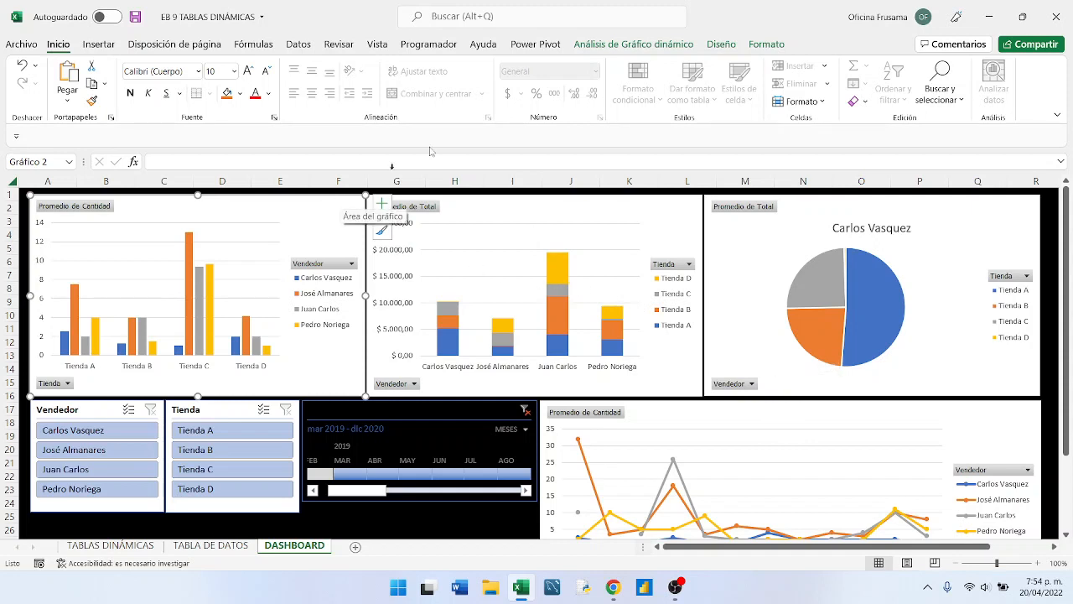
pyautogui.click(758, 48)
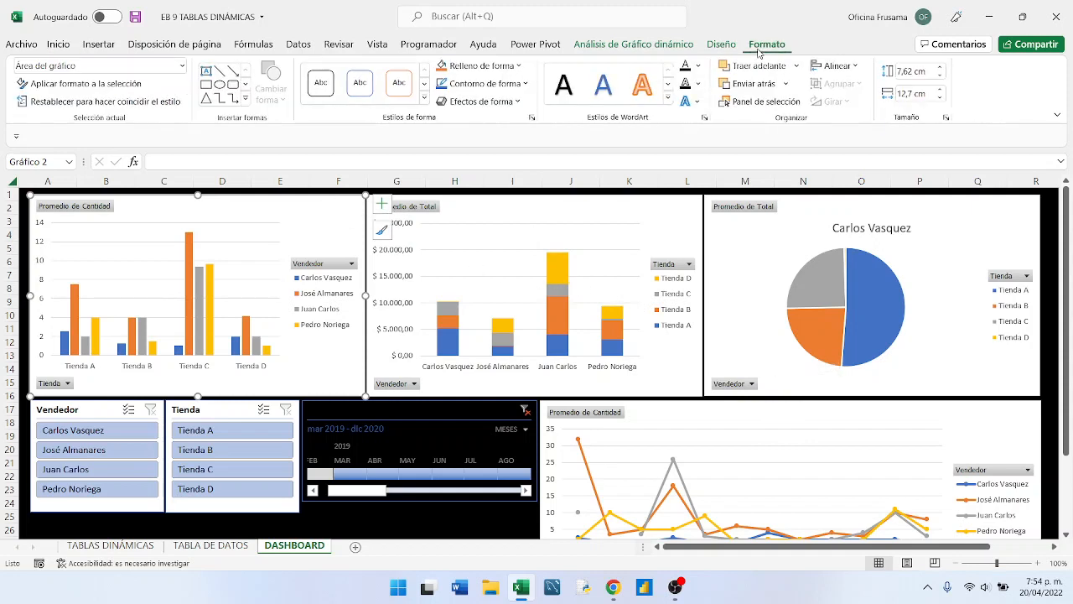
pyautogui.click(719, 48)
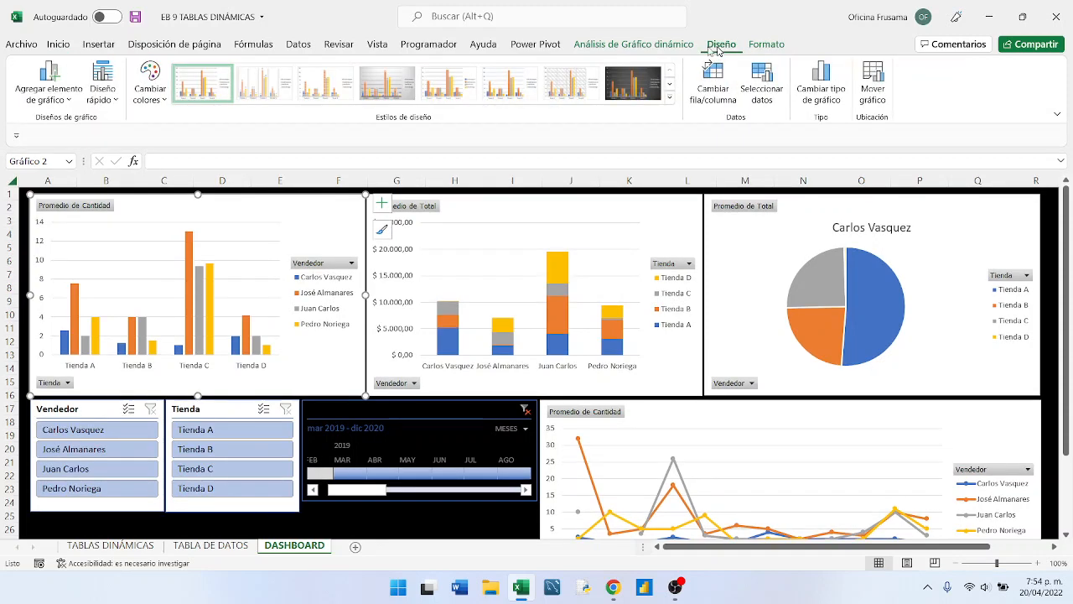
pyautogui.click(662, 47)
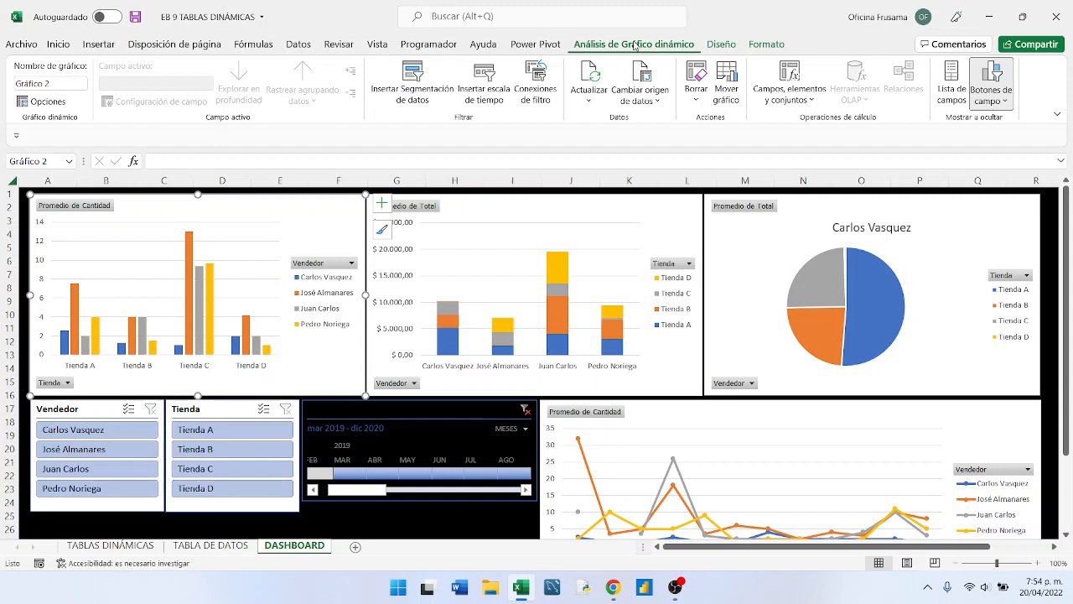
pyautogui.click(998, 77)
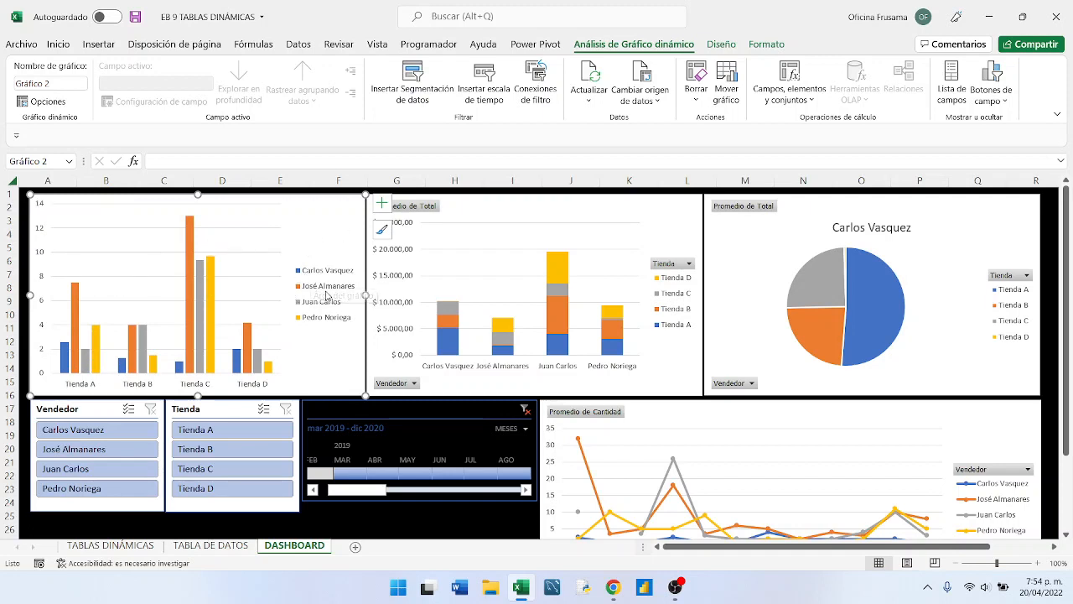
# - Hide all field buttons on the stacked column chart, the pie chart and the line chart
pyautogui.click(688, 204)
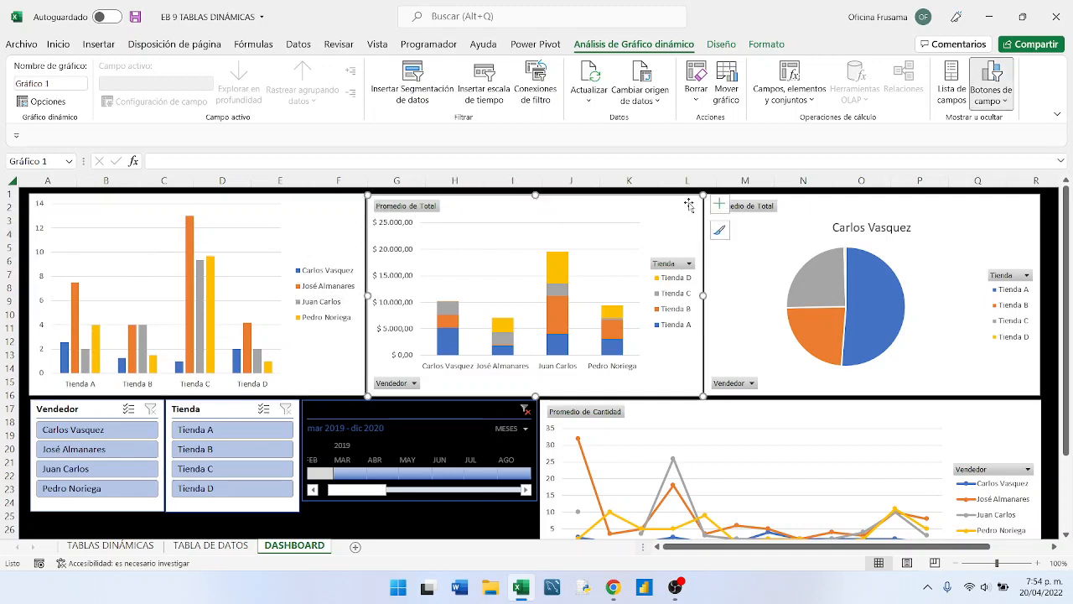
pyautogui.click(998, 74)
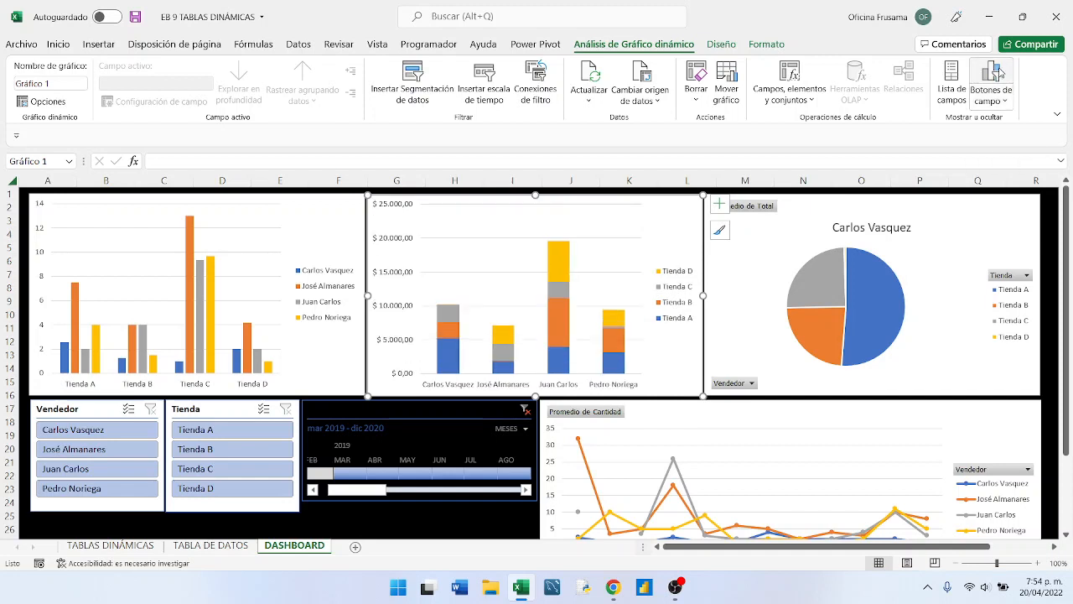
pyautogui.click(1011, 221)
pyautogui.click(987, 82)
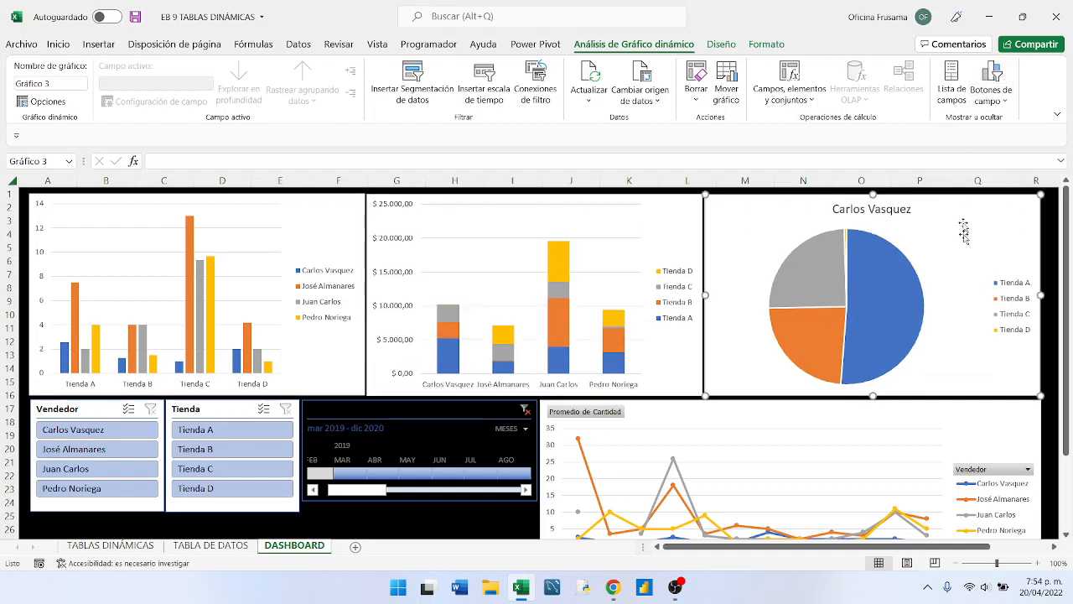
pyautogui.click(1011, 419)
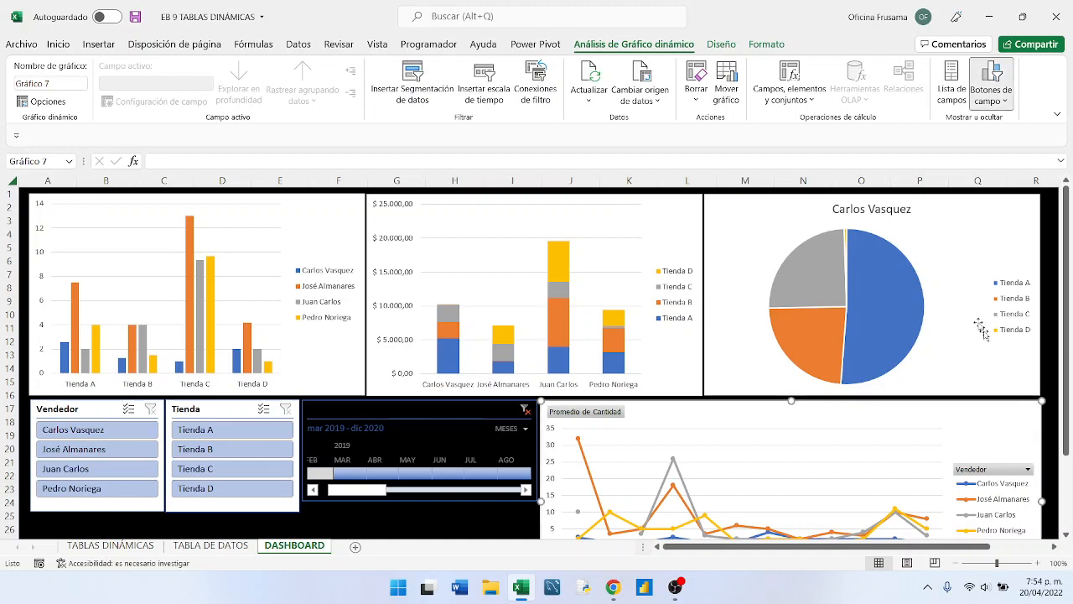
pyautogui.click(987, 70)
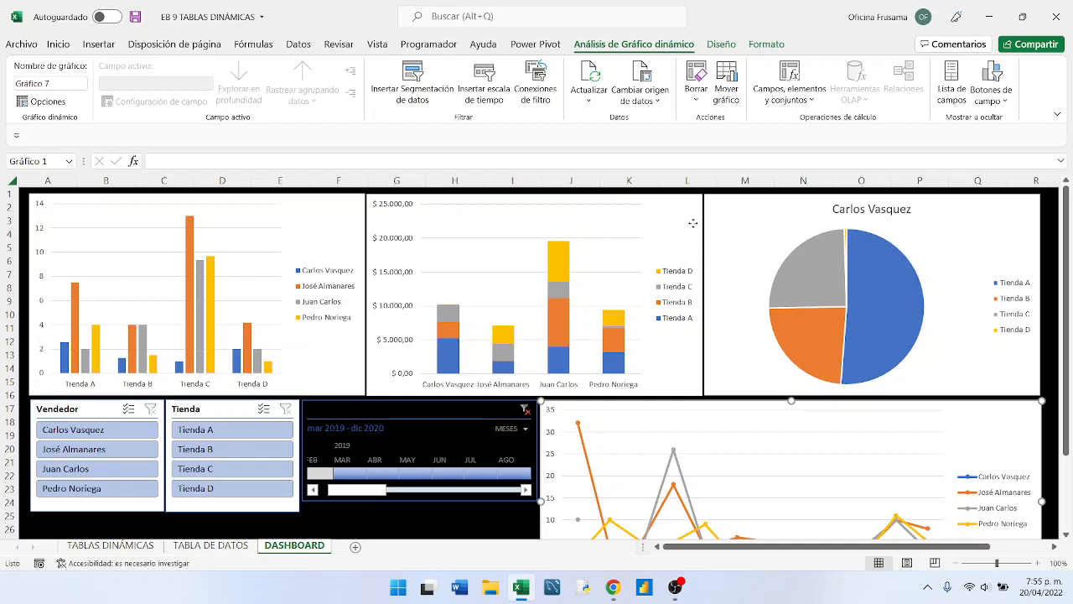
# - Remove the legend (Leyenda) from the stacked column chart
pyautogui.click(693, 226)
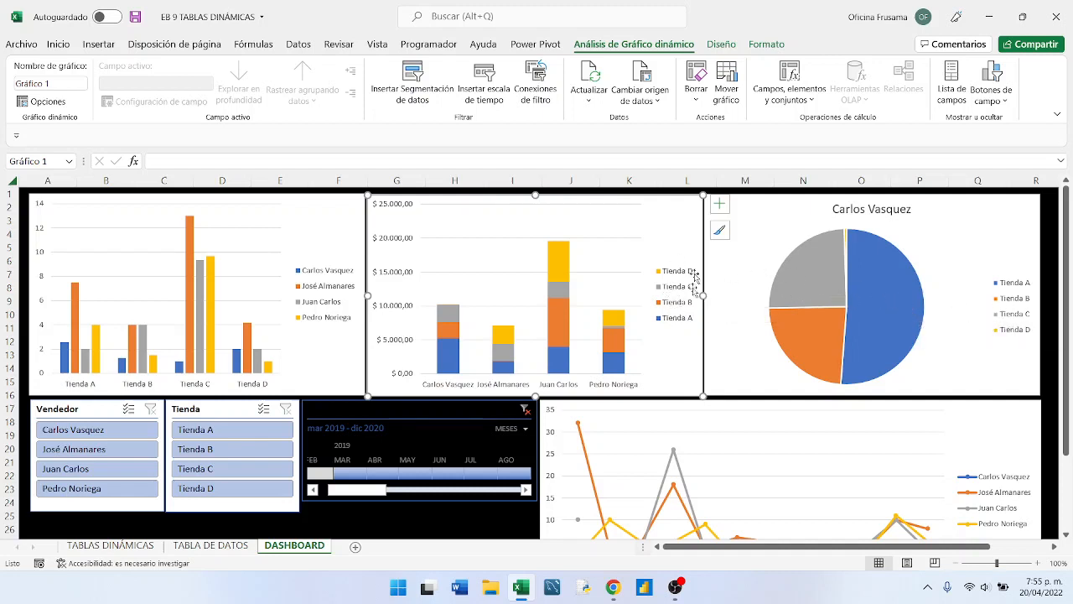
pyautogui.click(720, 208)
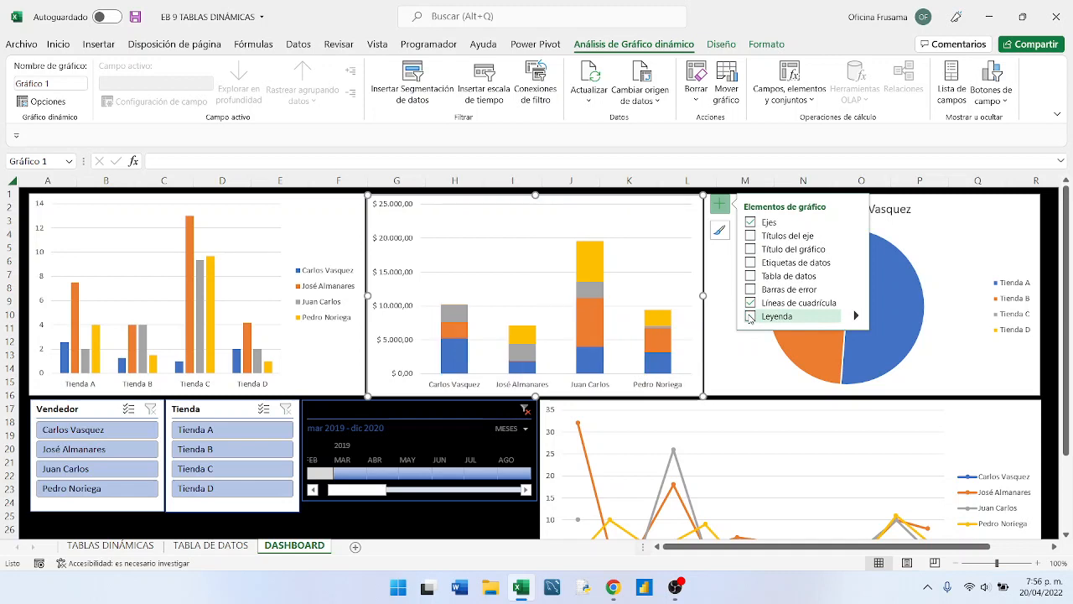
# - Narrow the pie chart to start in column N and resize both column charts to fill the row, meeting near the start of column H
pyautogui.click(1005, 220)
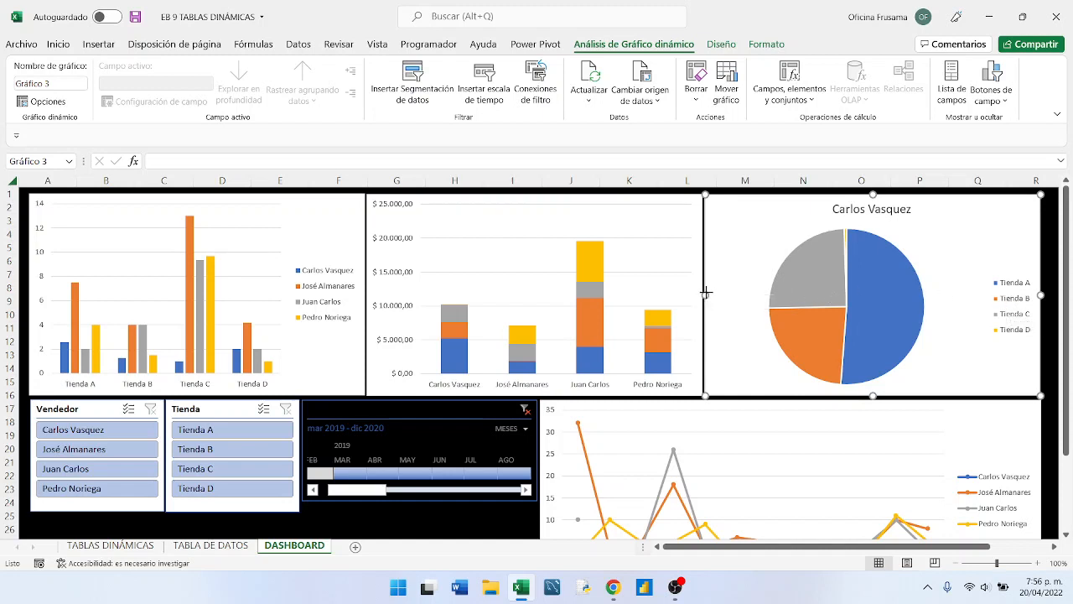
pyautogui.moveTo(705, 294); pyautogui.dragTo(795, 294)
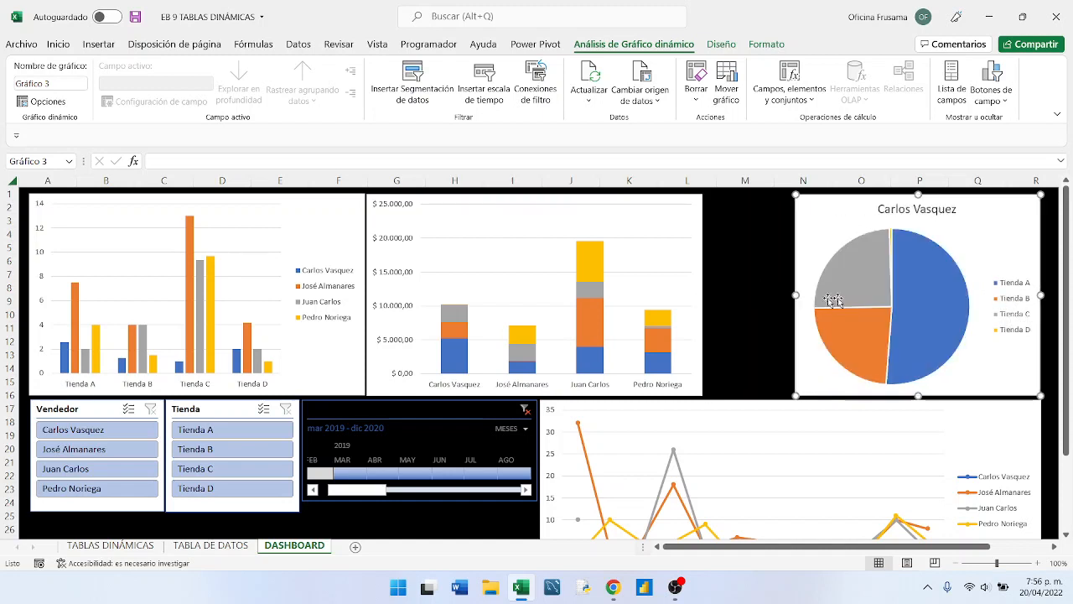
pyautogui.click(702, 307)
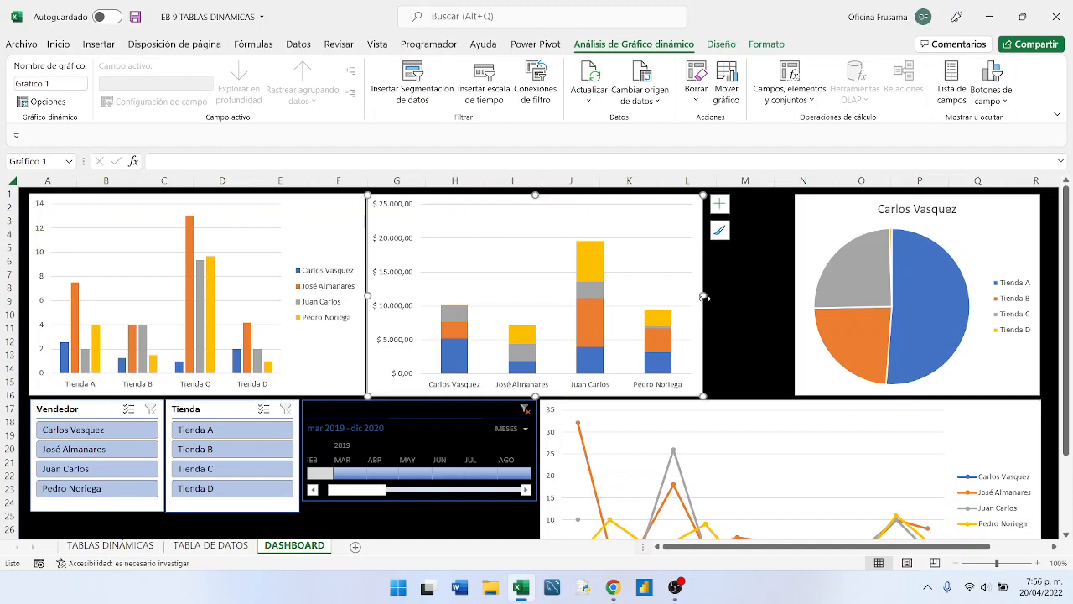
pyautogui.moveTo(702, 297); pyautogui.dragTo(794, 300)
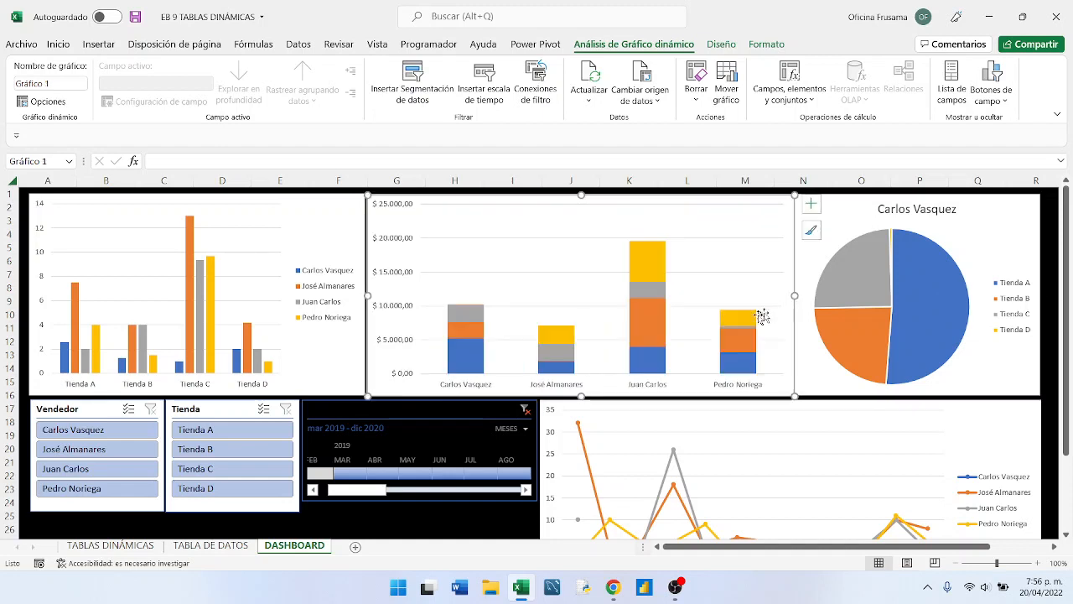
pyautogui.moveTo(368, 295); pyautogui.dragTo(419, 295)
pyautogui.click(363, 317)
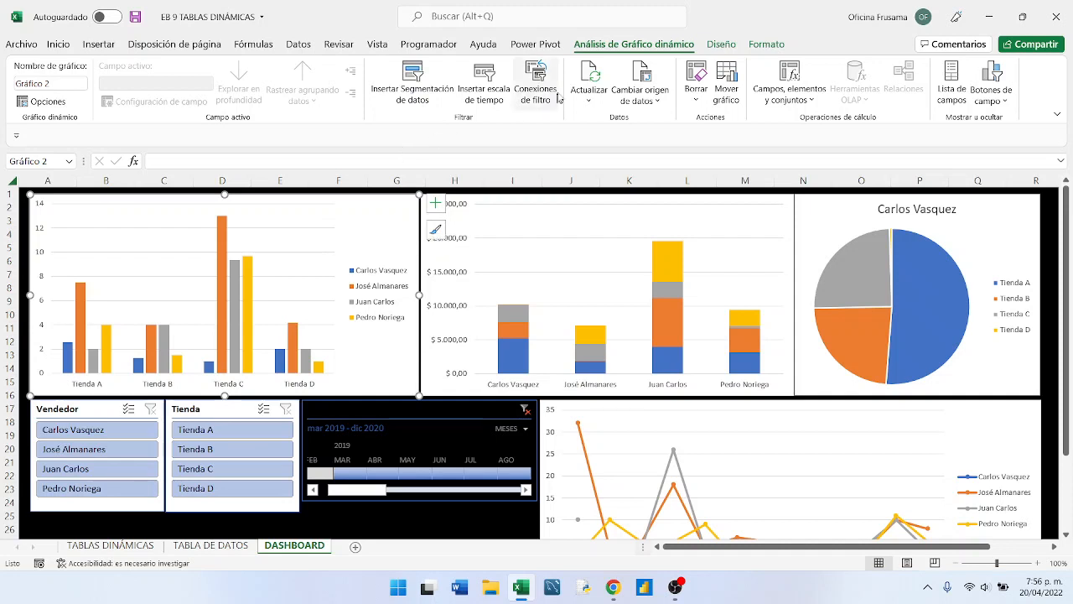
# - Apply Estilo 2 to the clustered column chart to add data labels, and finish it with the dark Estilo 8
pyautogui.click(720, 45)
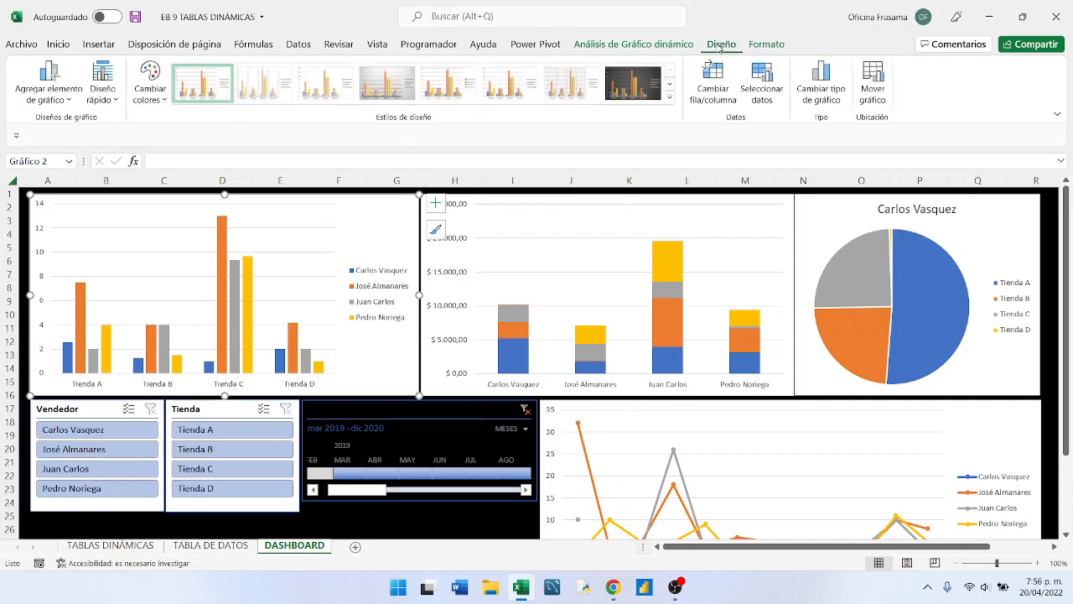
pyautogui.click(669, 97)
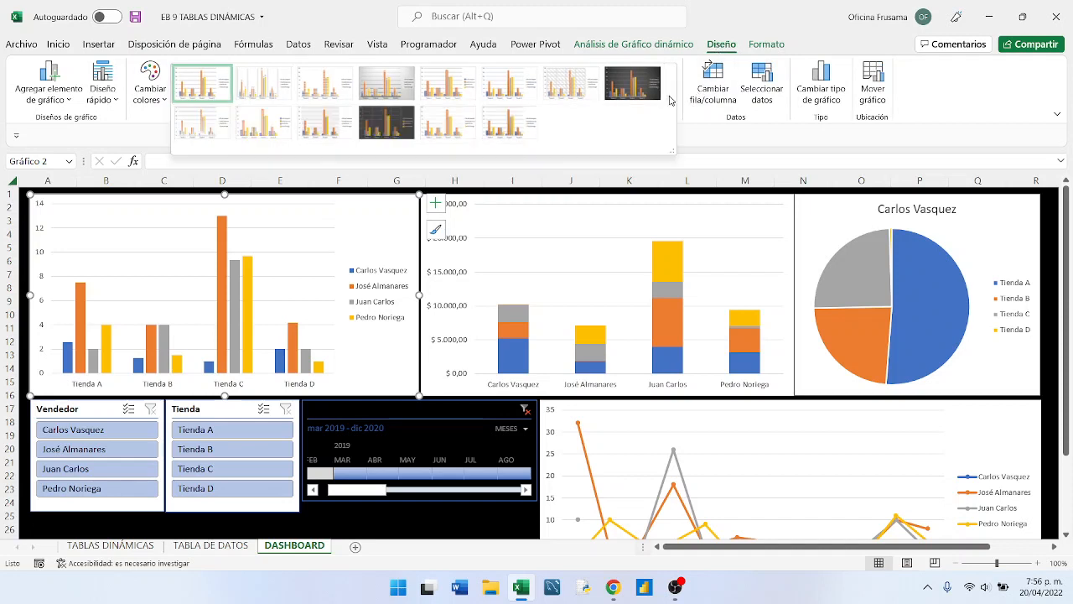
pyautogui.click(624, 84)
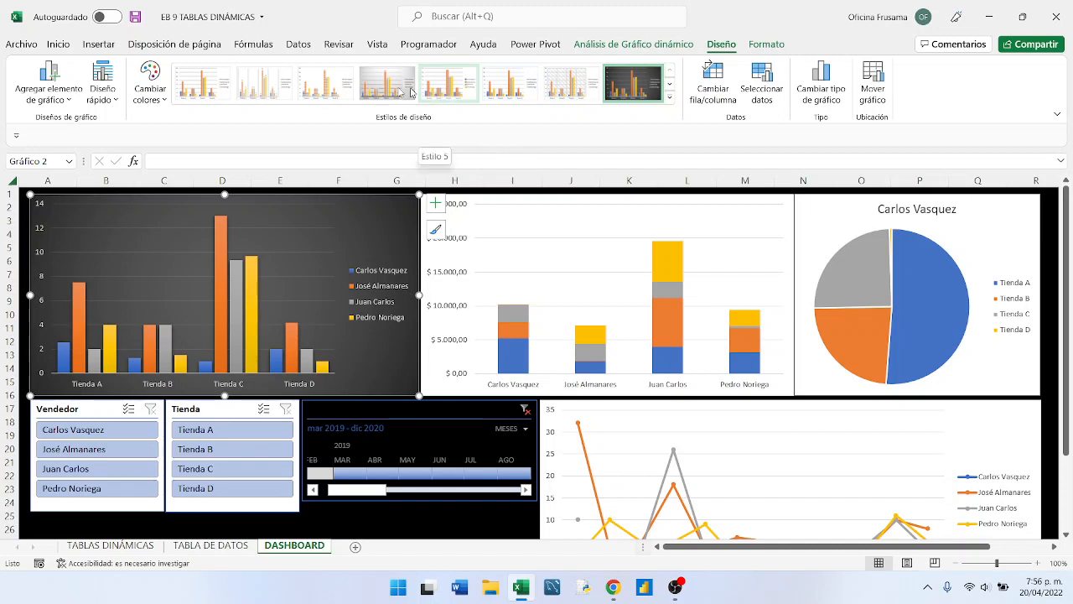
pyautogui.click(318, 91)
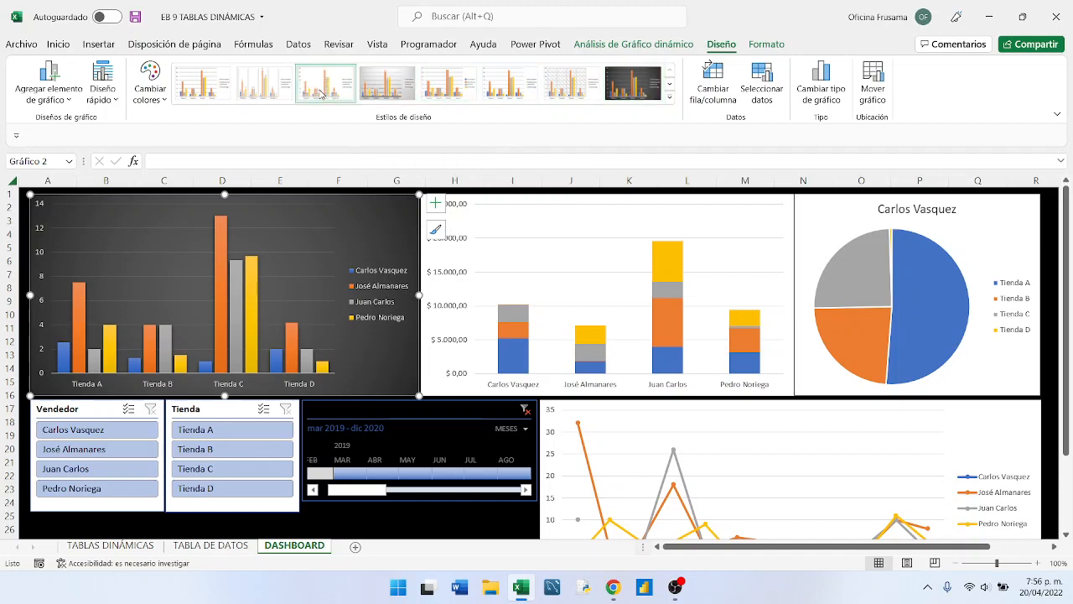
pyautogui.click(271, 87)
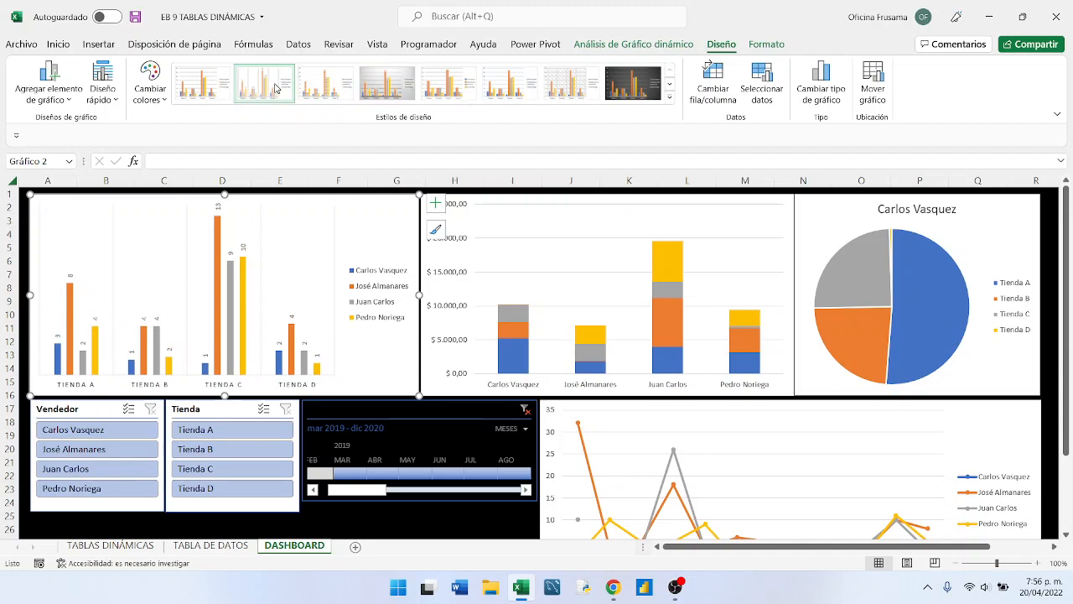
pyautogui.click(632, 89)
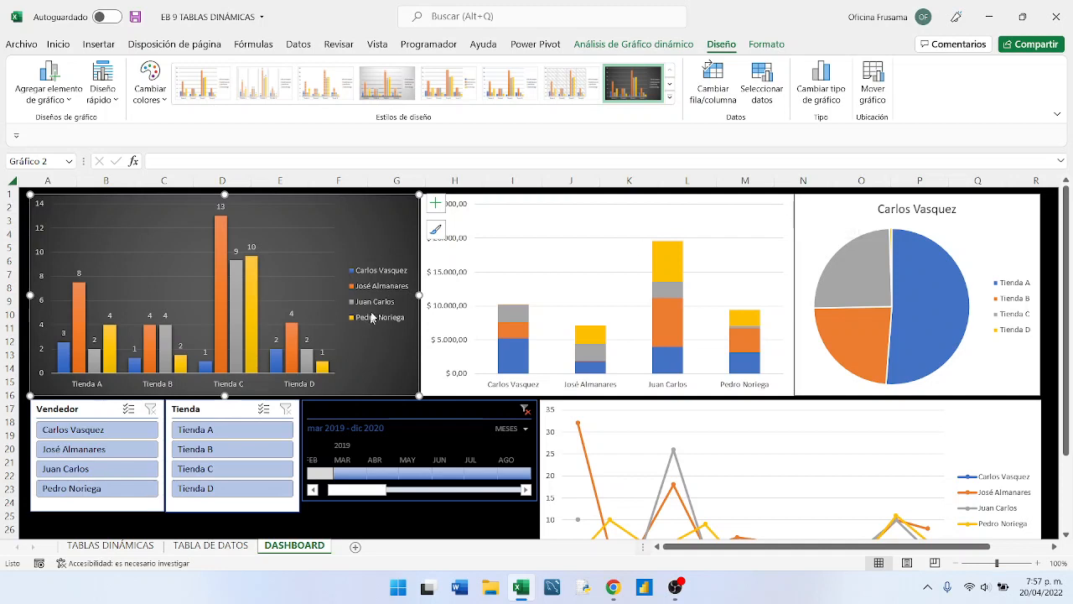
# - Apply the dark Estilo 8 to the stacked column chart and Estilo 3 with percentage labels to the pie chart
pyautogui.click(789, 208)
pyautogui.click(631, 82)
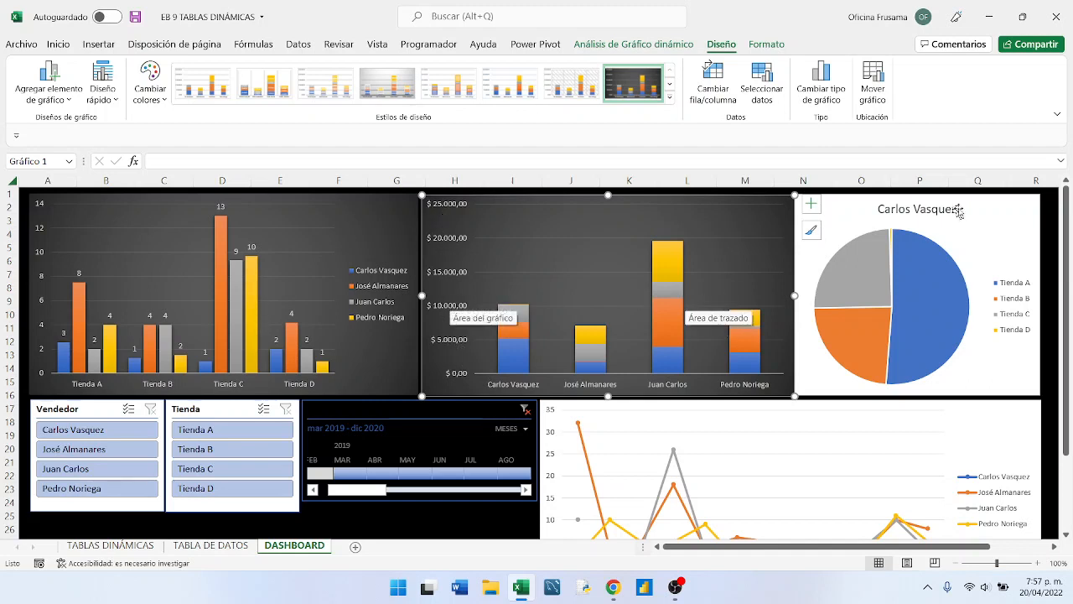
pyautogui.click(1027, 203)
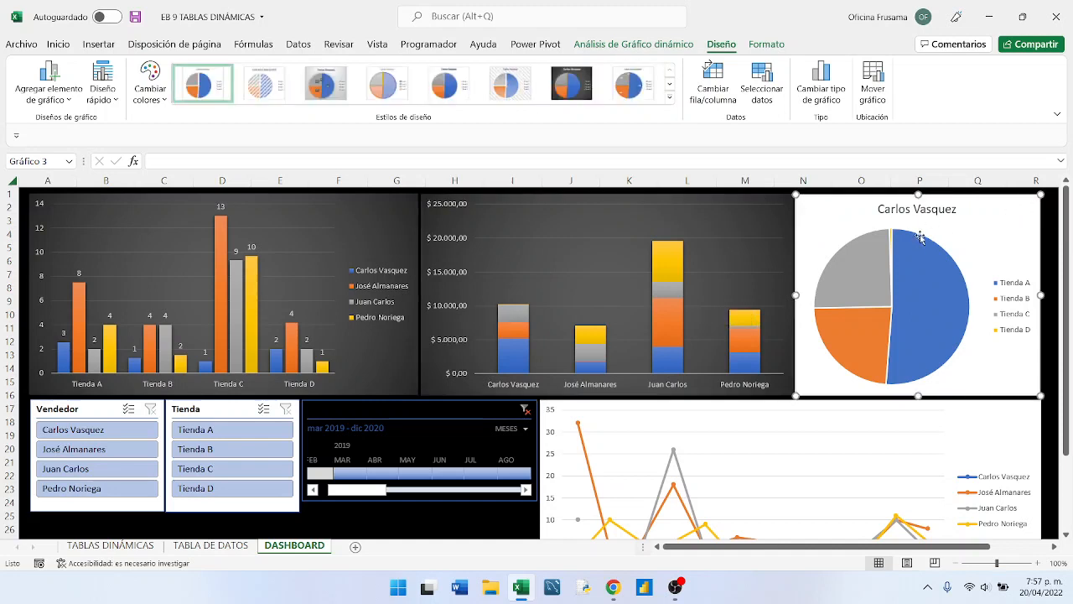
pyautogui.moveTo(933, 241)
pyautogui.click(319, 87)
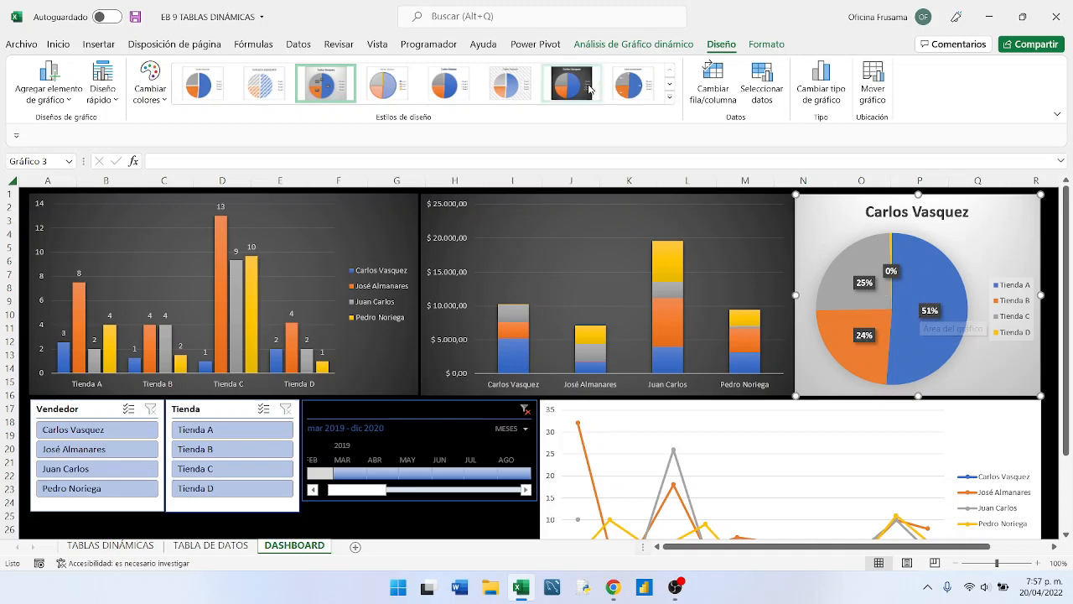
# - Apply the dark grey gradient chart style to the pie chart and the line chart, matching the column charts
pyautogui.click(582, 93)
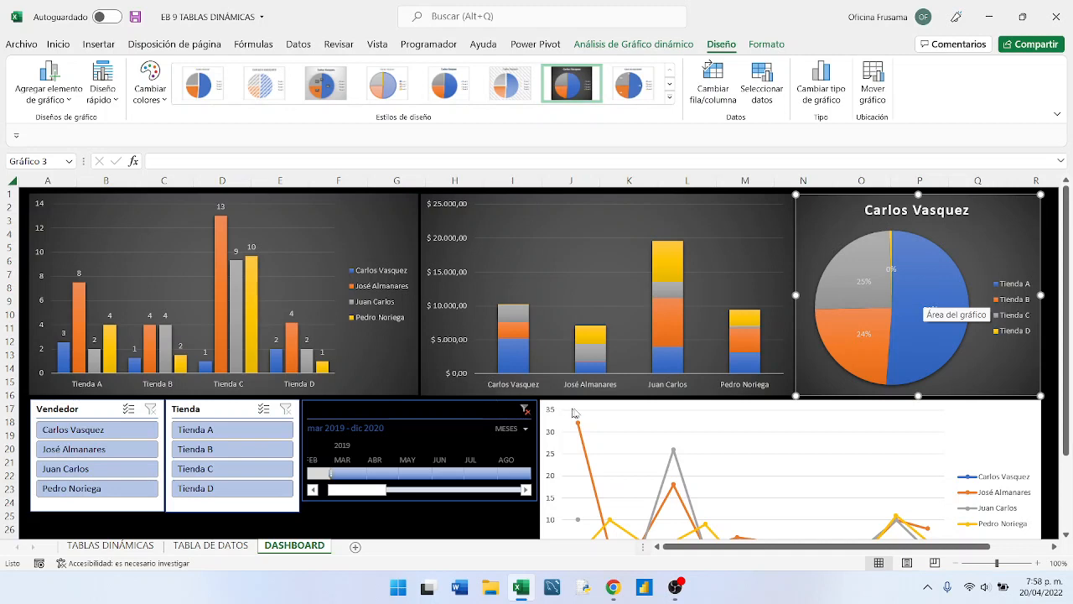
pyautogui.click(1034, 427)
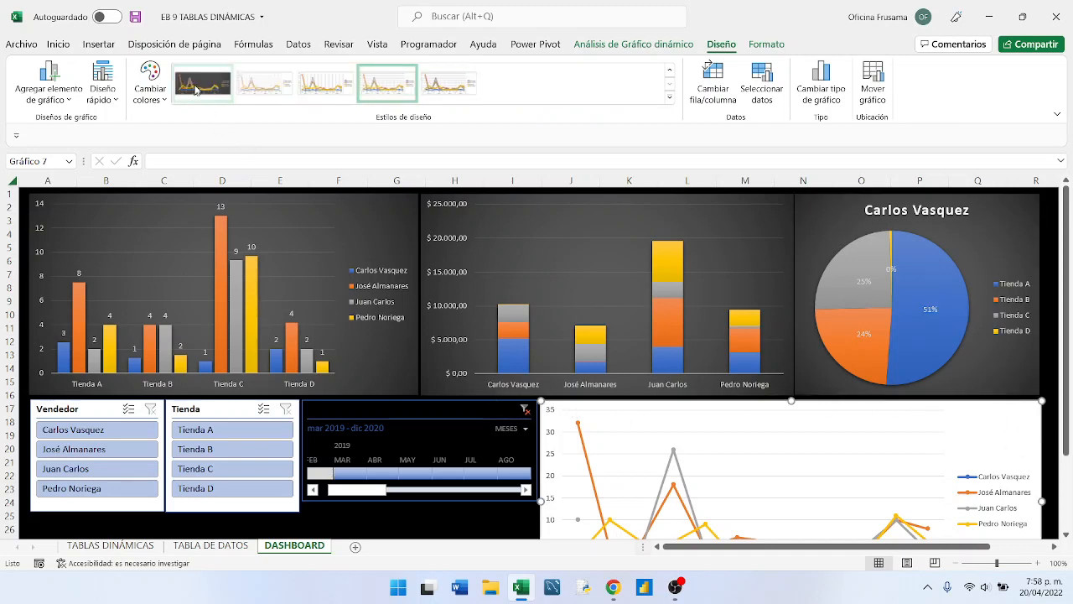
pyautogui.click(199, 84)
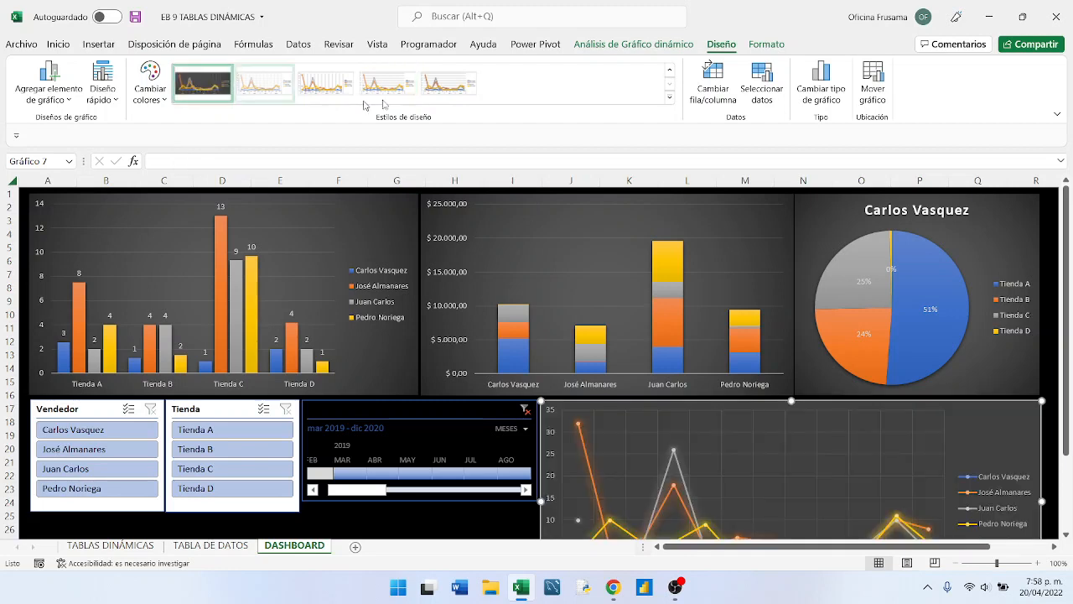
pyautogui.click(669, 98)
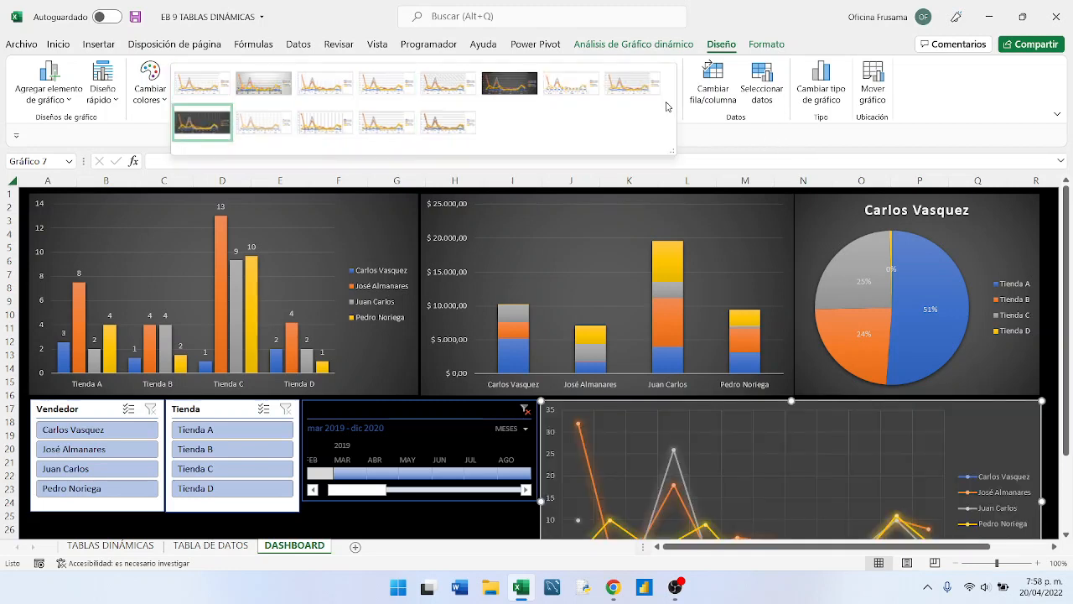
pyautogui.click(509, 84)
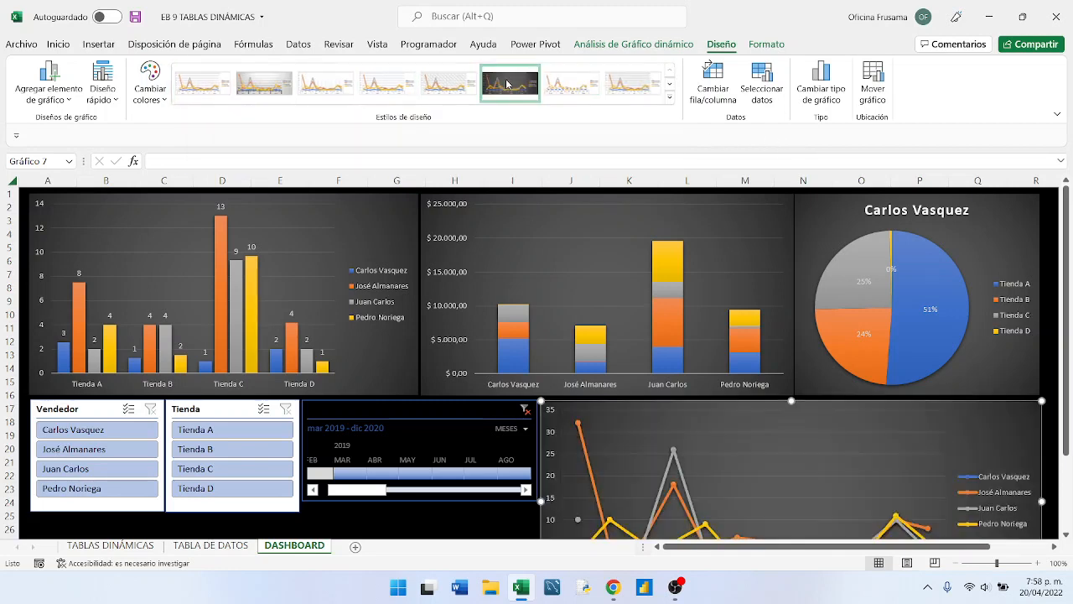
pyautogui.scroll(-2, 620, 337)
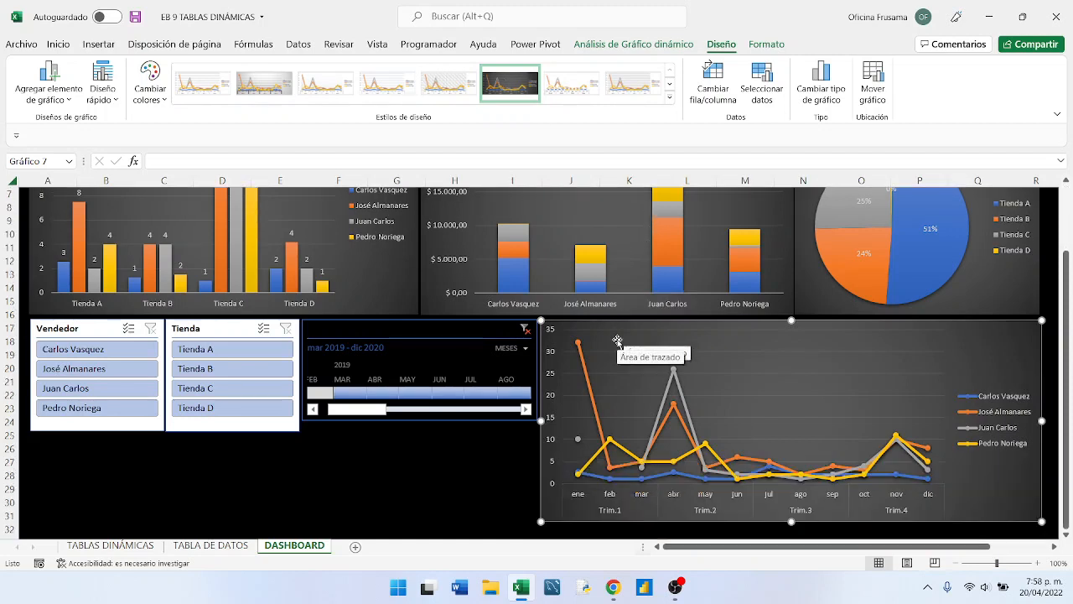
pyautogui.scroll(2, 617, 342)
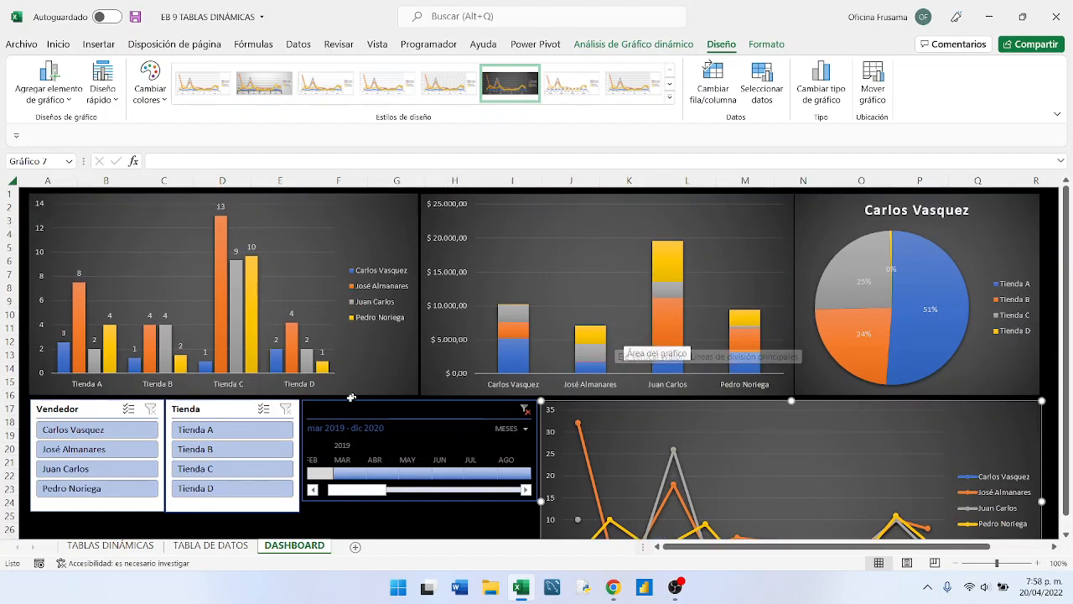
# - Apply the blue dark slicer style (Estilo de segmentación de datos oscuro 1) to the Vendedor and Tienda slicers
pyautogui.click(105, 410)
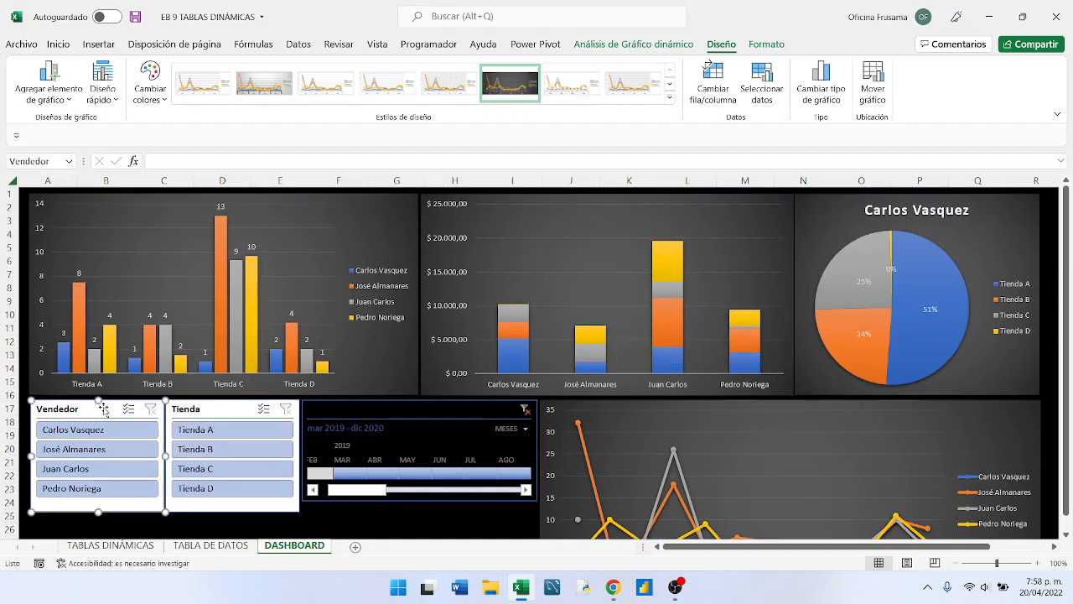
pyautogui.click(245, 408)
pyautogui.click(109, 406)
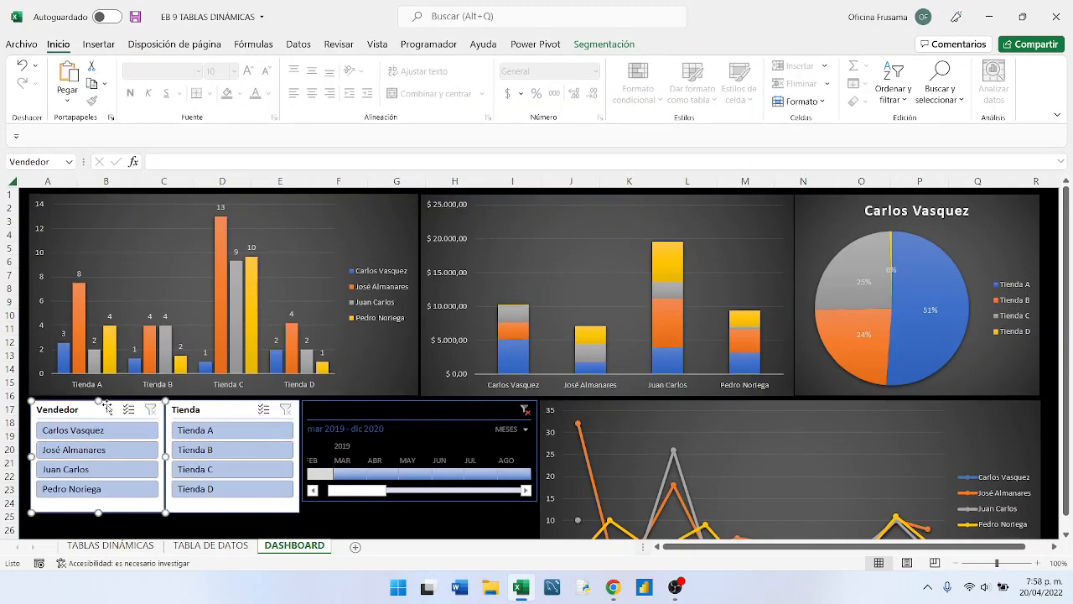
pyautogui.click(602, 45)
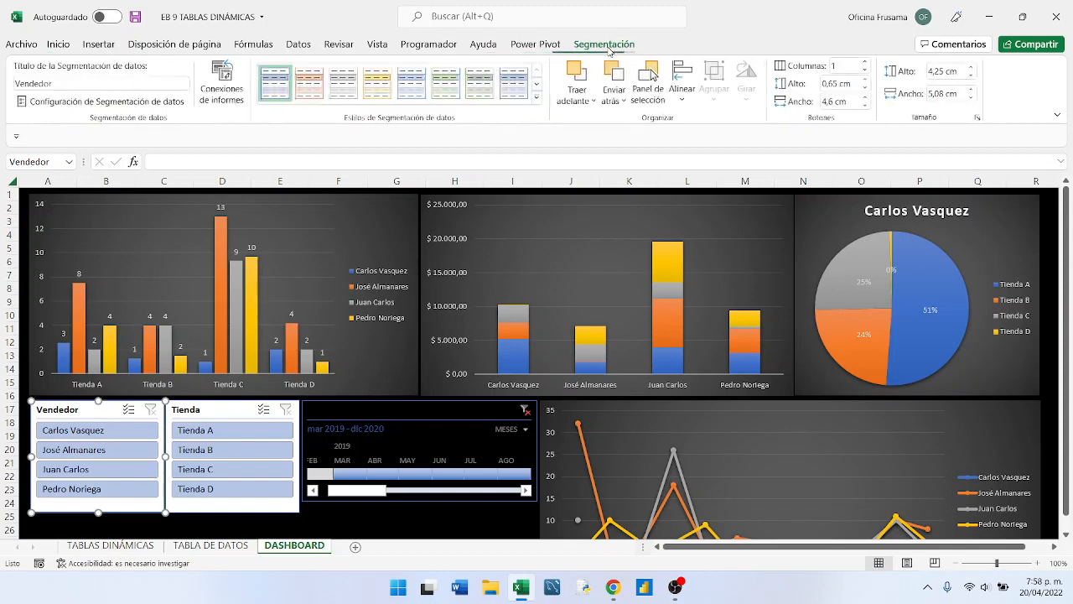
pyautogui.click(538, 98)
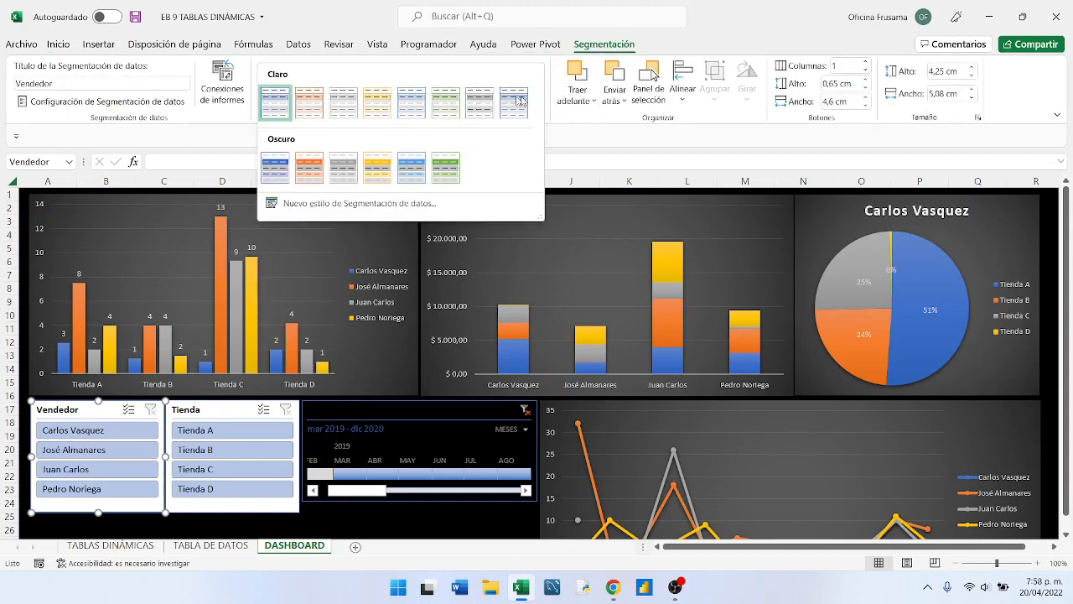
pyautogui.click(277, 168)
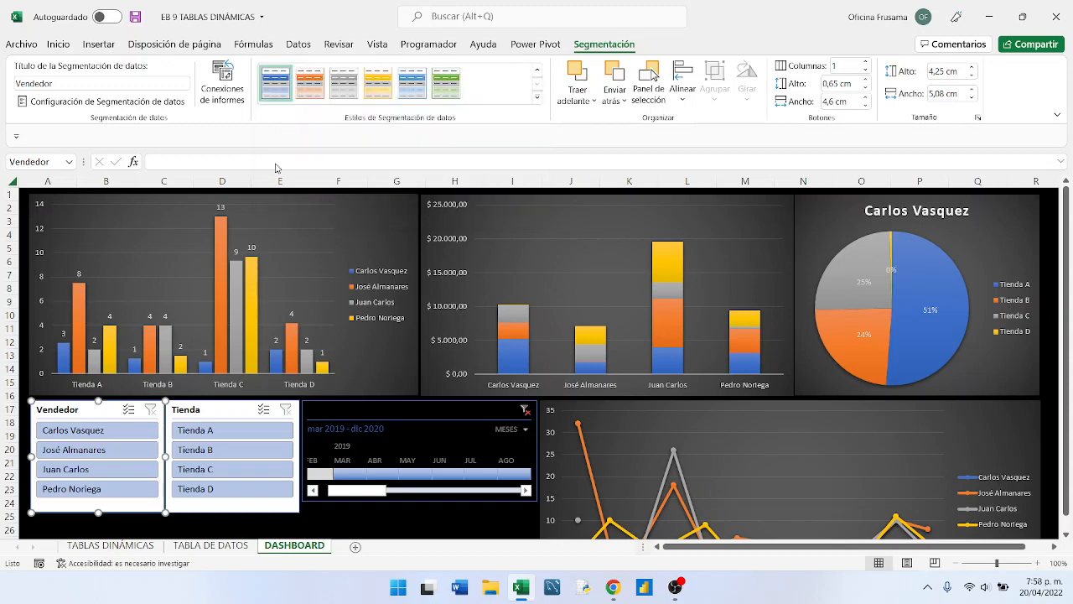
pyautogui.click(237, 411)
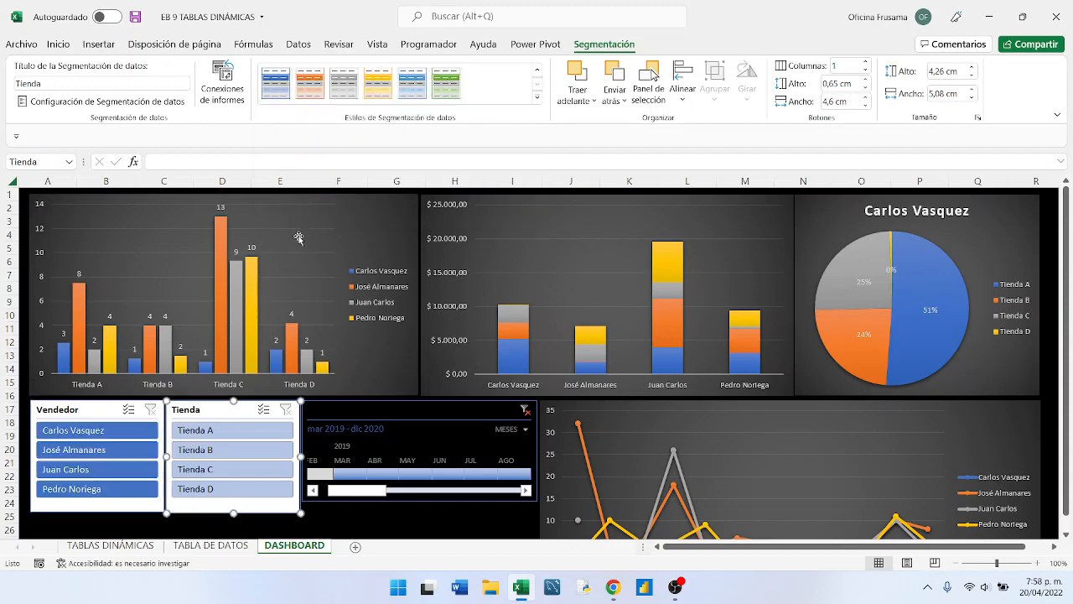
pyautogui.click(272, 86)
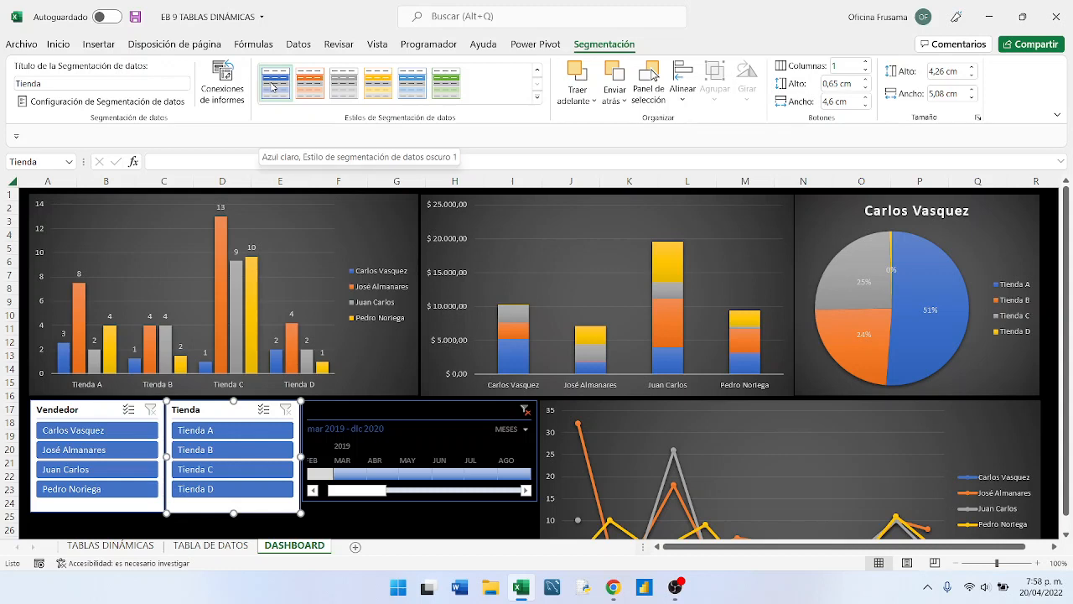
# - Apply the grey style from the Oscuro group to the Tienda and Vendedor slicers
pyautogui.click(353, 88)
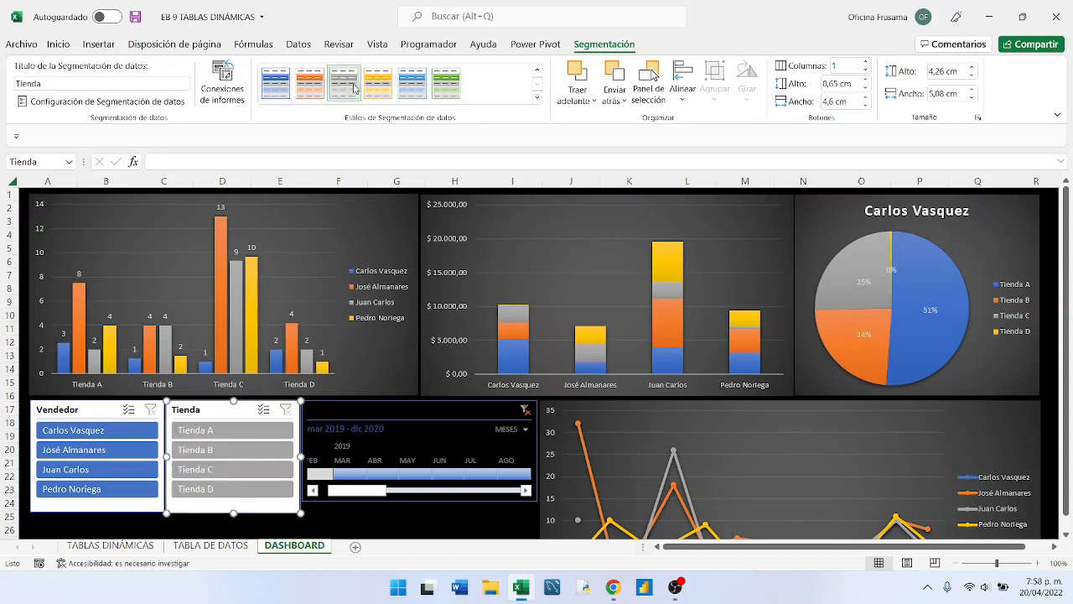
pyautogui.click(105, 409)
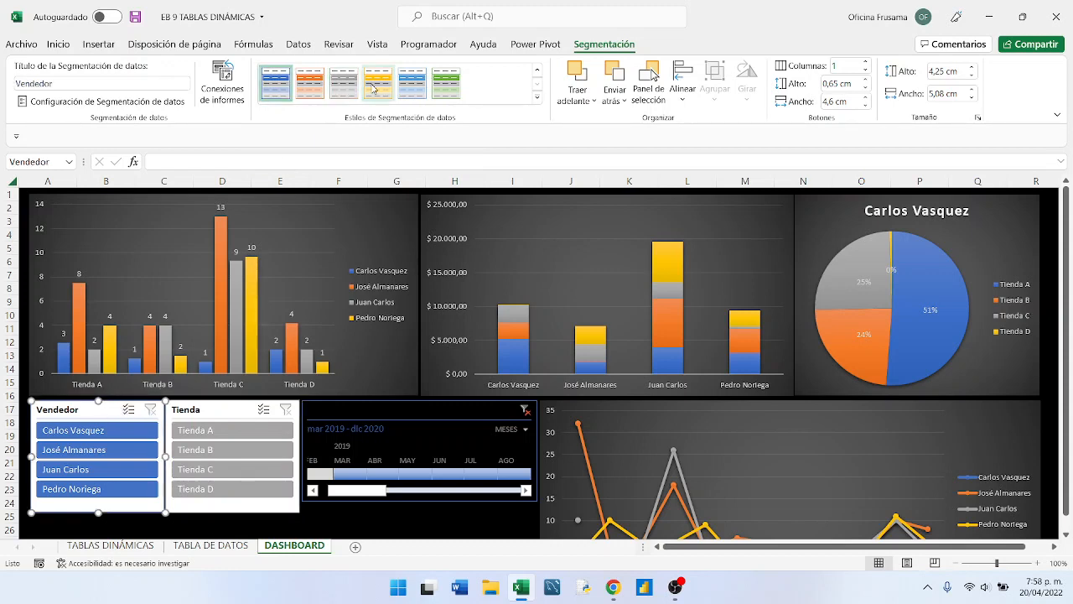
pyautogui.click(345, 84)
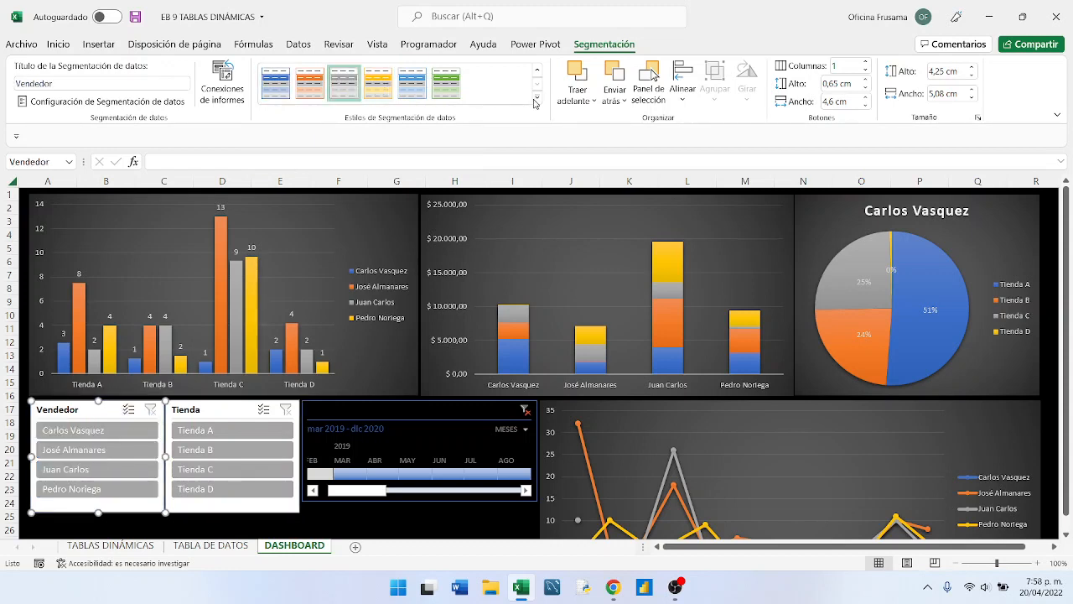
pyautogui.click(537, 100)
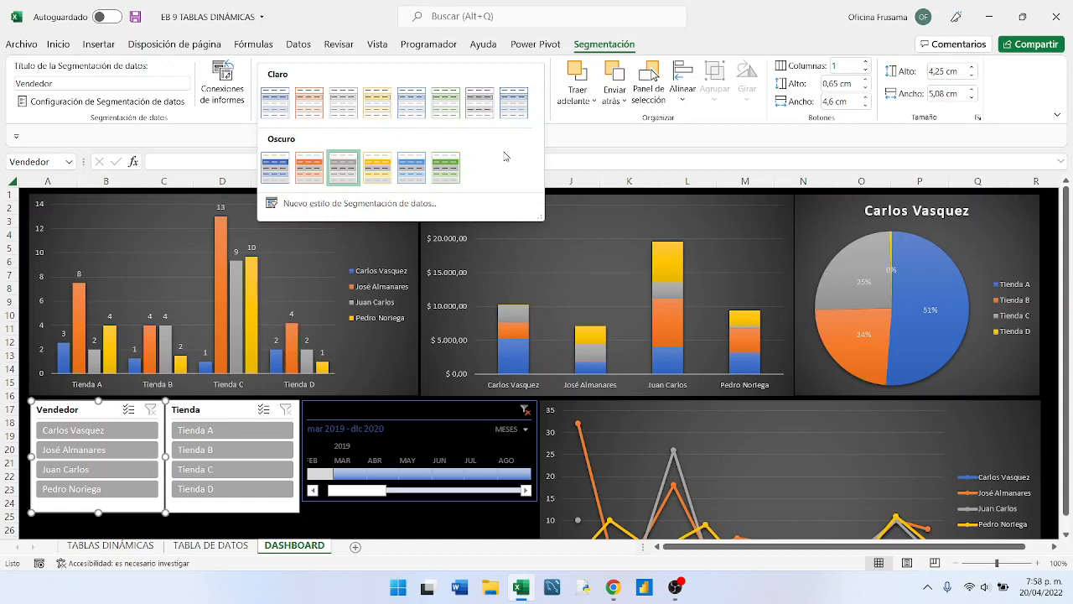
pyautogui.click(583, 149)
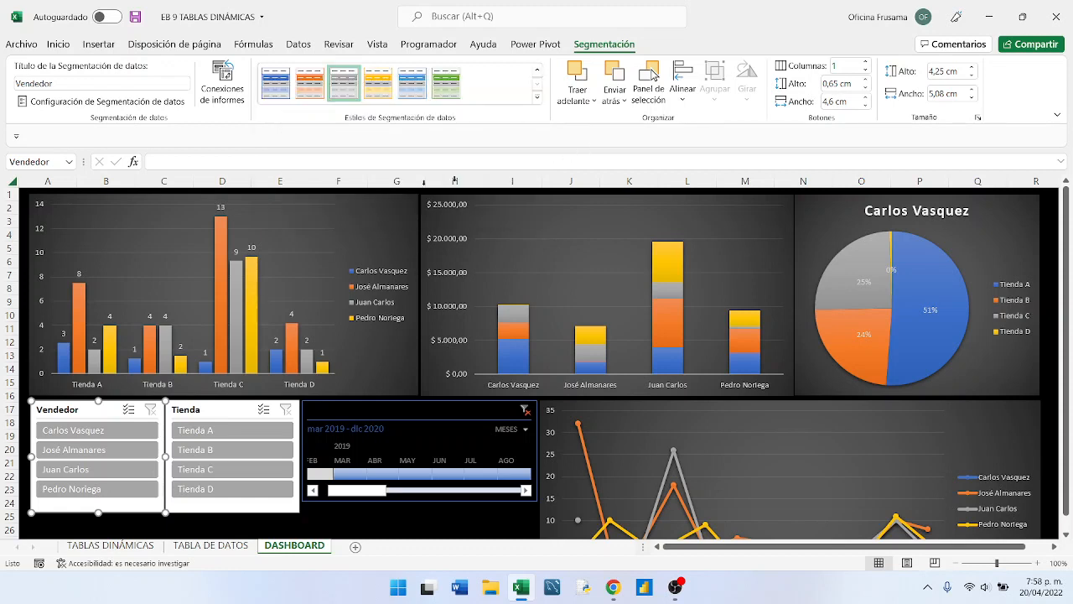
# - Remove the chart area's background from the clustered column chart by setting its shape fill to Sin relleno
pyautogui.click(369, 217)
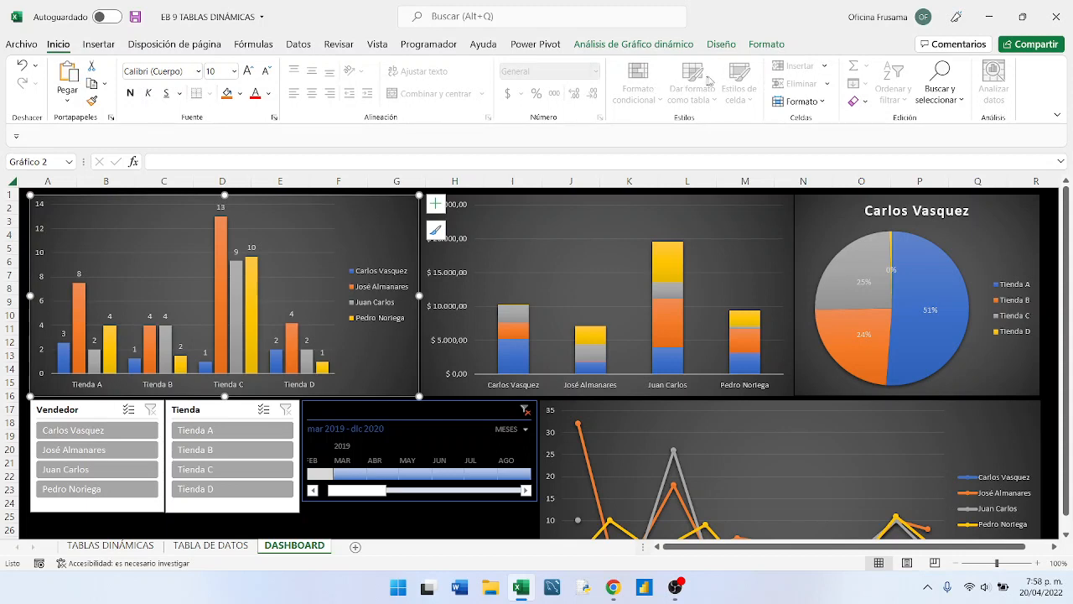
pyautogui.click(721, 48)
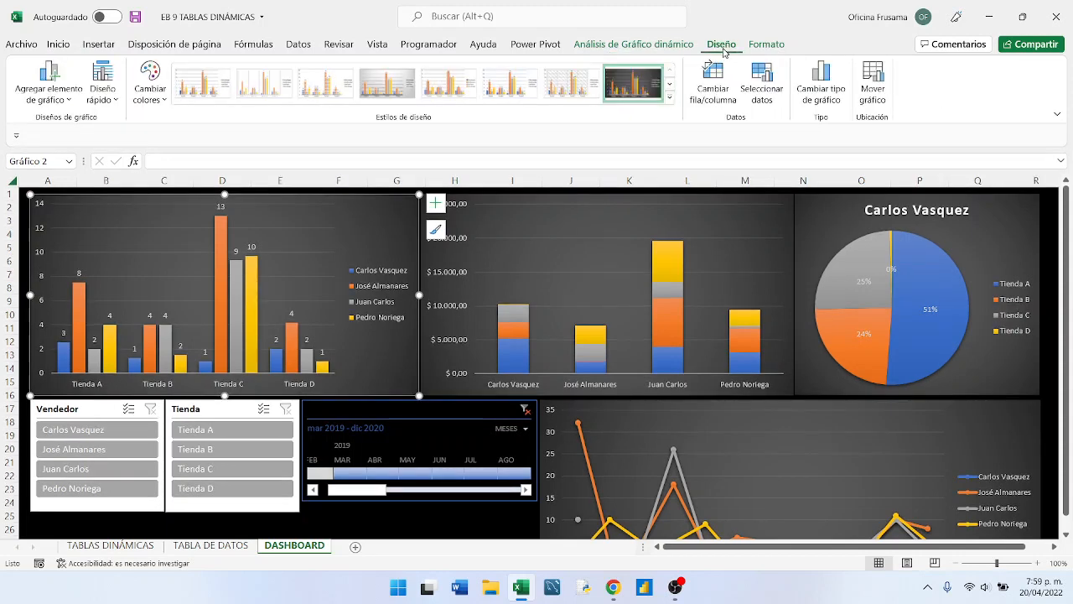
pyautogui.click(777, 44)
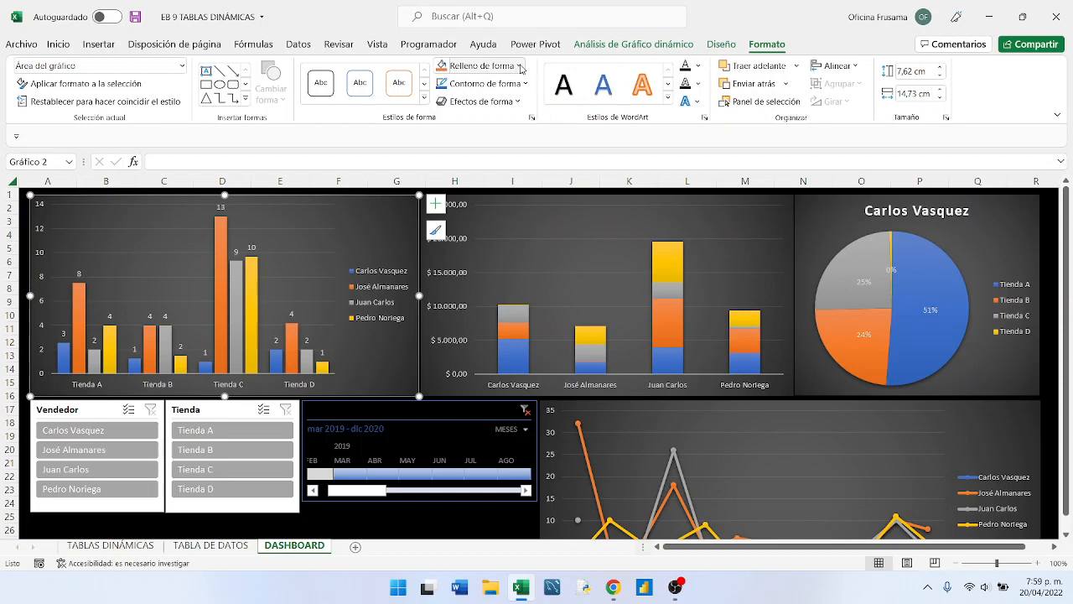
pyautogui.click(520, 67)
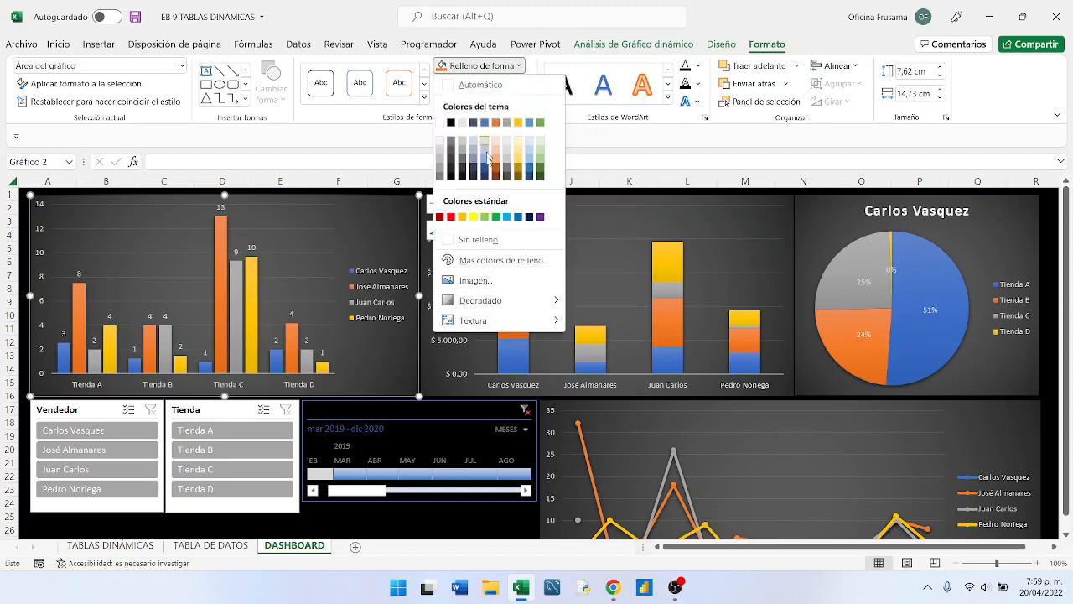
pyautogui.click(476, 241)
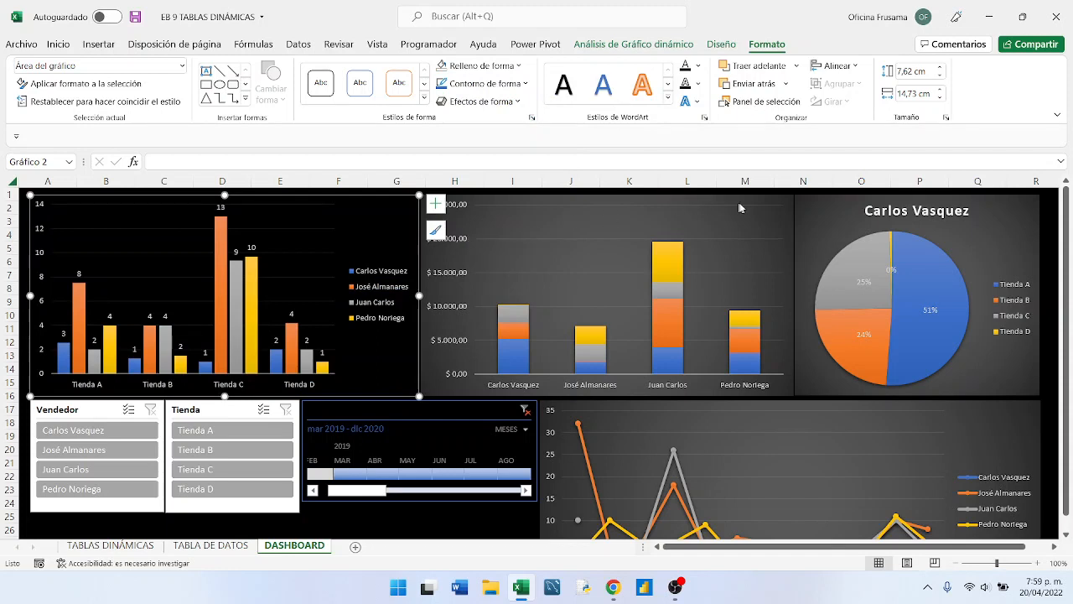
# - Set the shape fill of the stacked column chart and the pie chart to Sin relleno
pyautogui.click(789, 197)
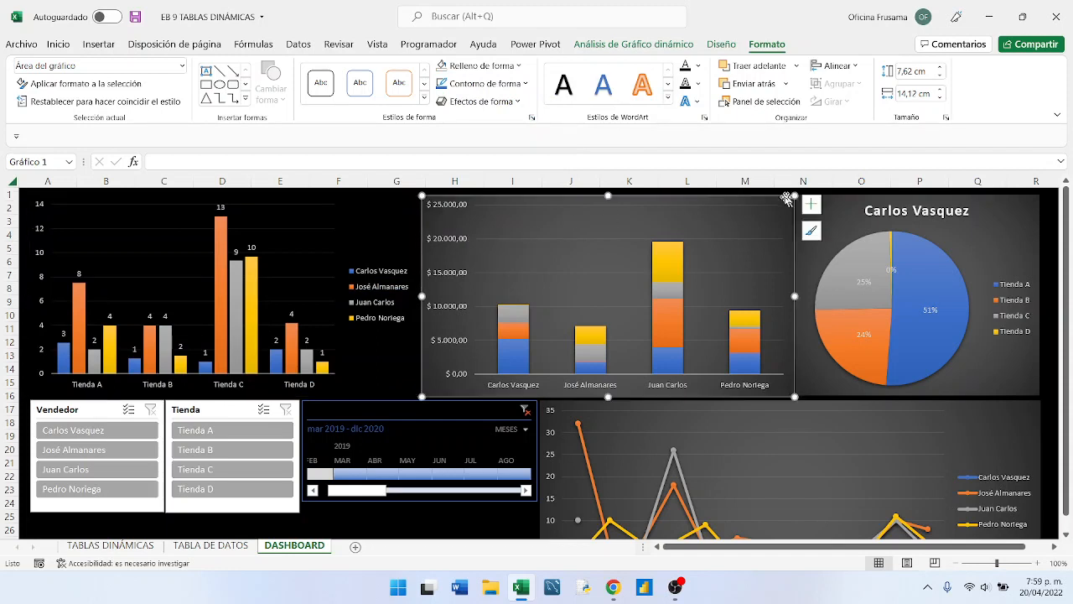
pyautogui.click(522, 68)
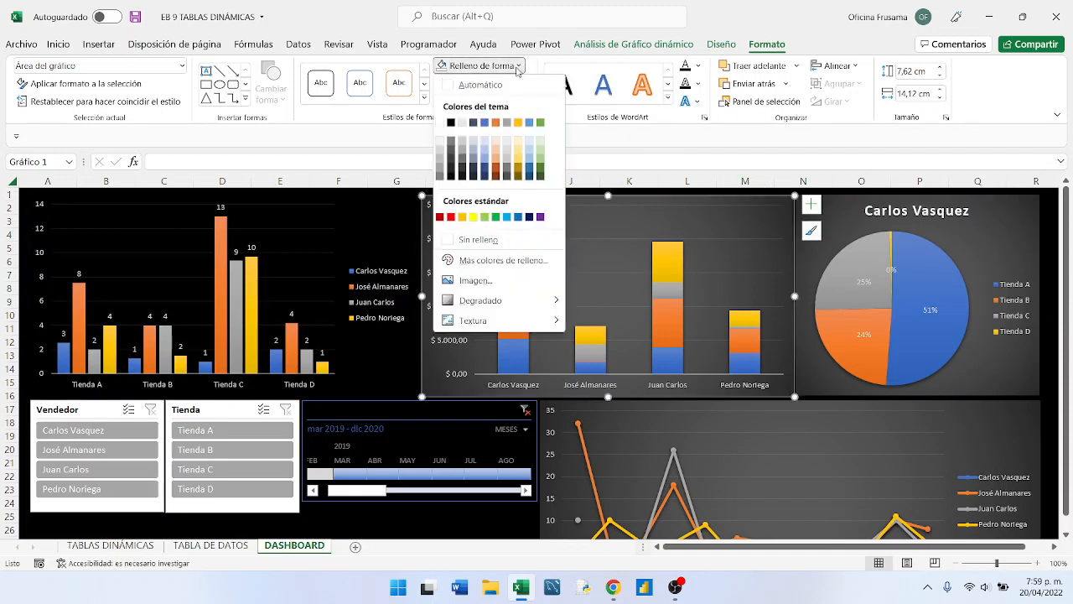
pyautogui.click(491, 239)
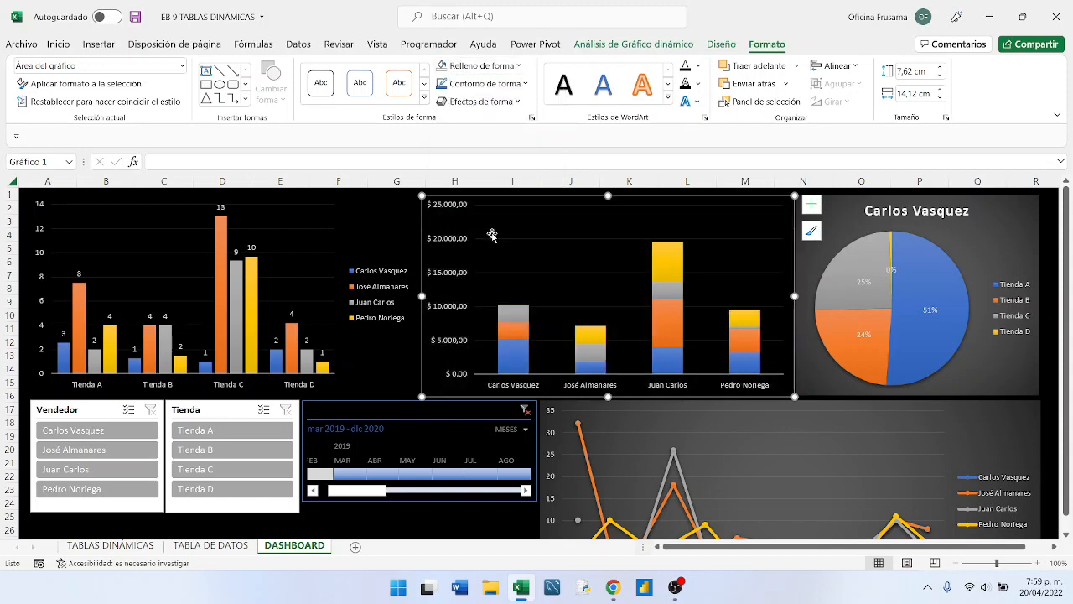
pyautogui.click(1028, 204)
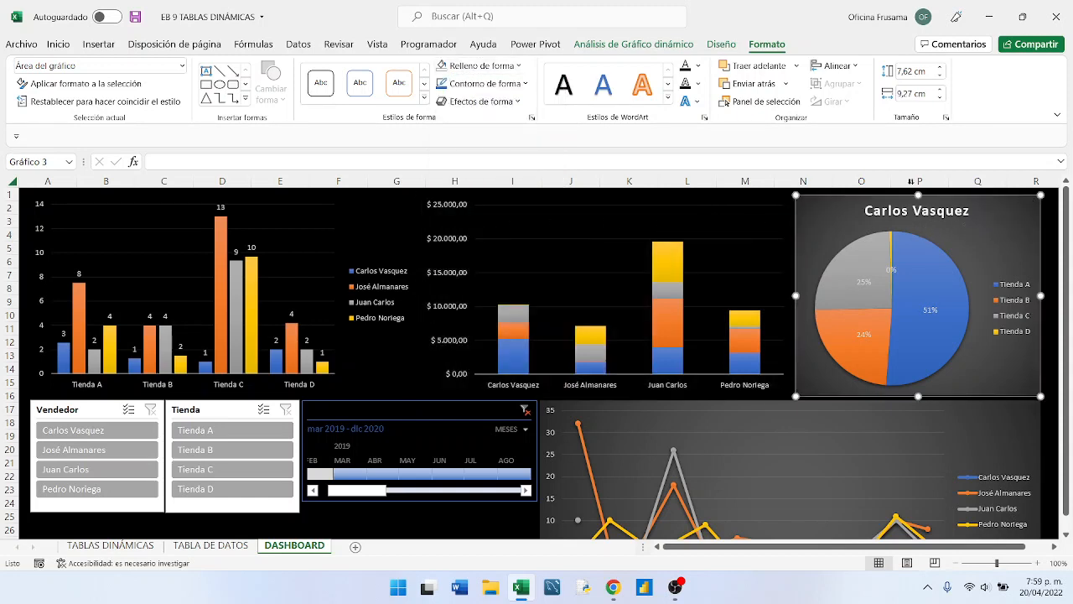
pyautogui.click(519, 73)
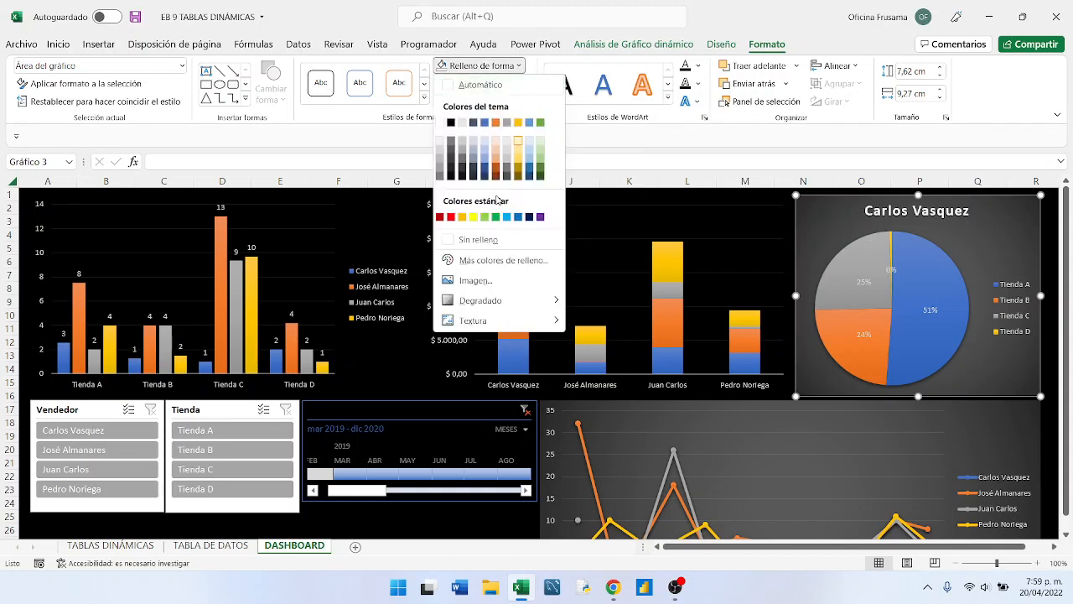
pyautogui.click(477, 243)
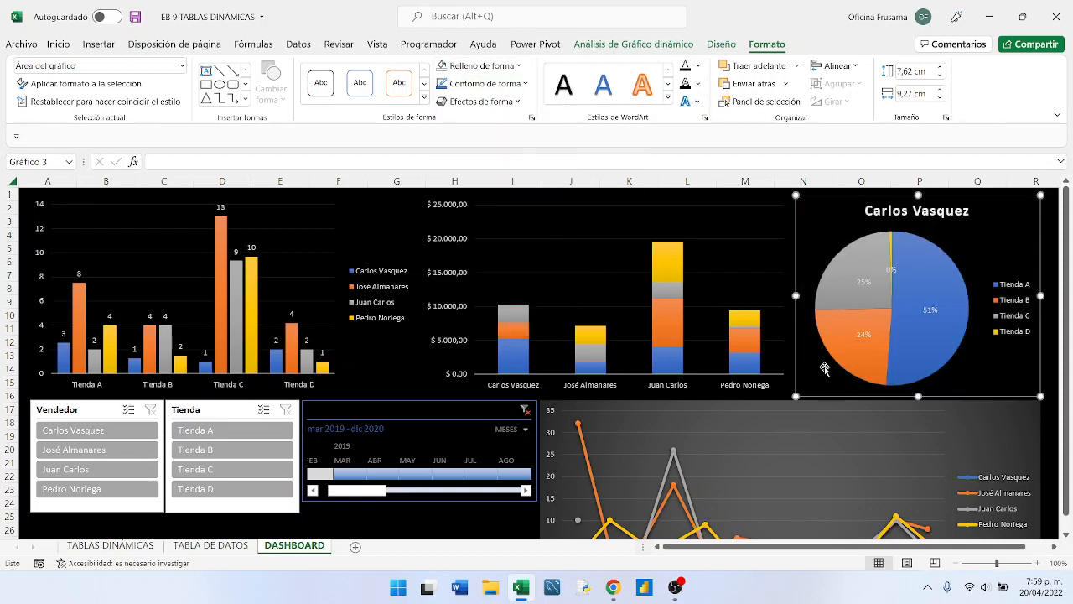
# - Set the line chart's shape fill to Sin relleno and deselect the chart
pyautogui.click(995, 425)
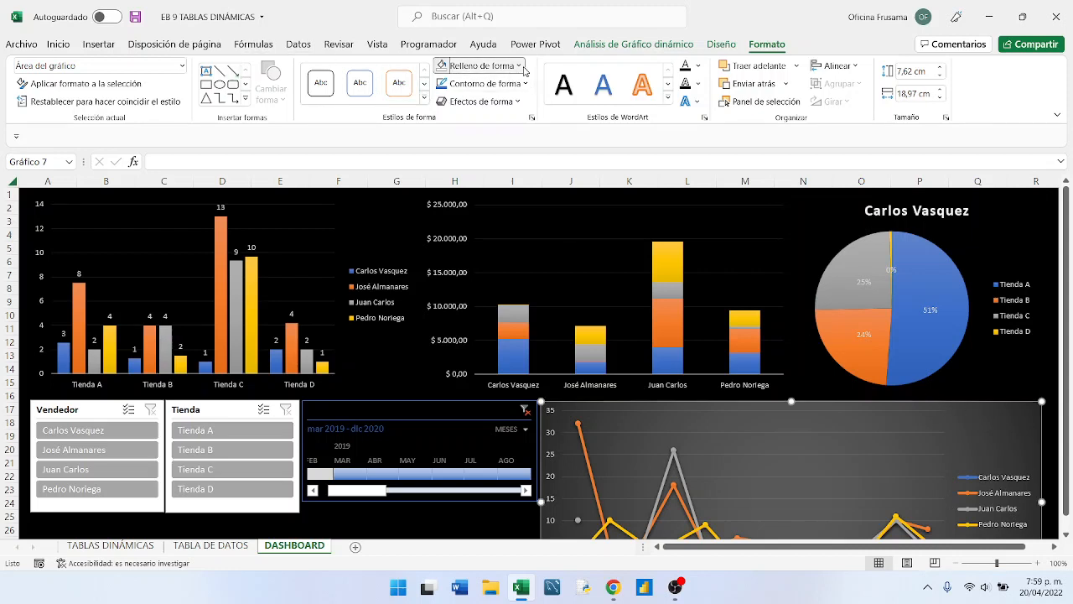
pyautogui.click(521, 69)
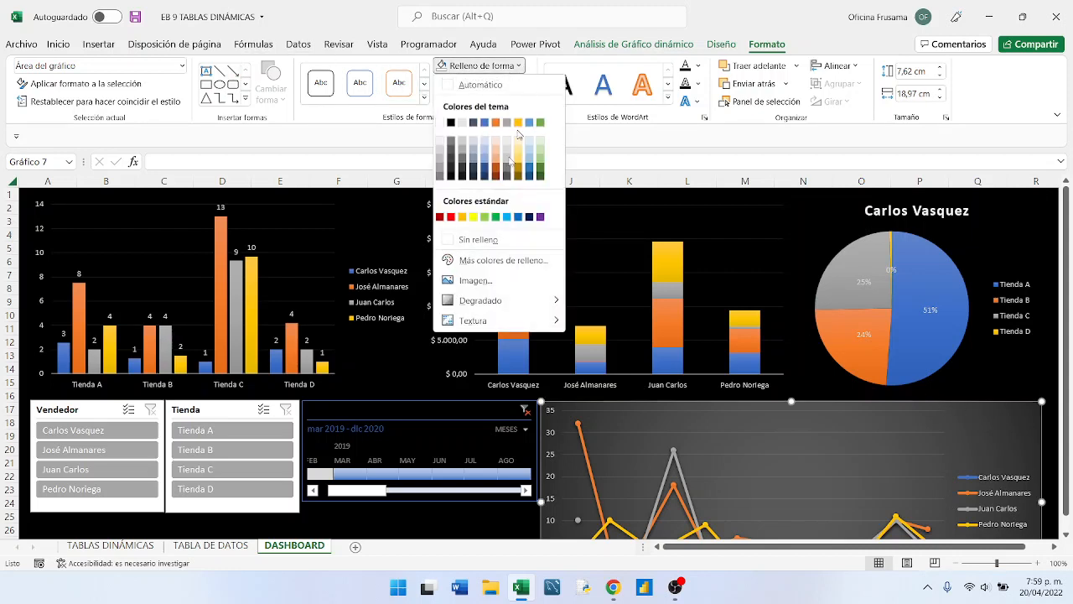
pyautogui.click(484, 239)
pyautogui.scroll(-2, 956, 410)
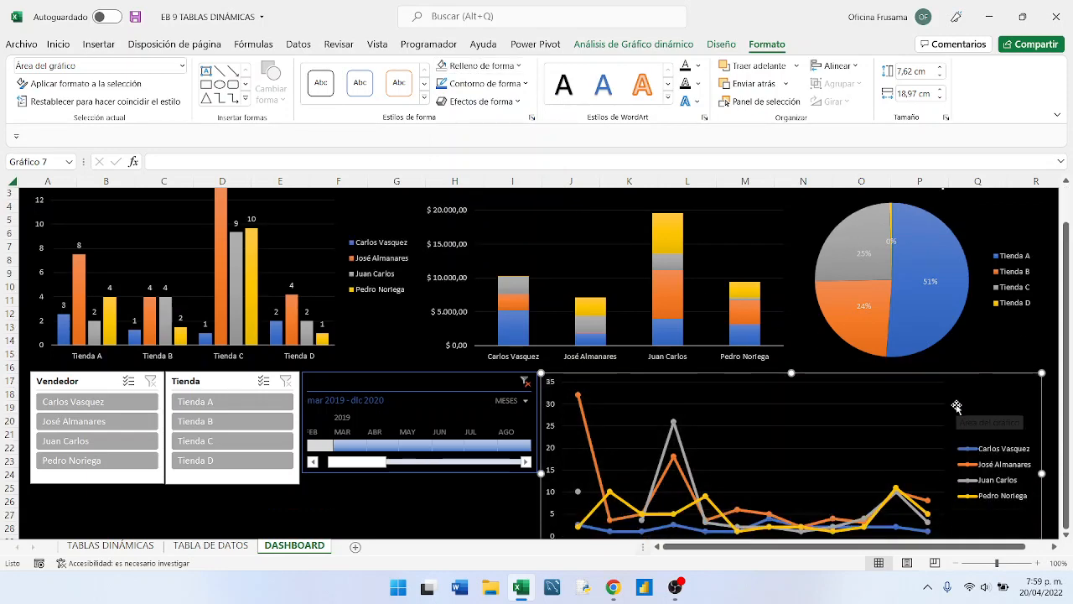
pyautogui.click(468, 455)
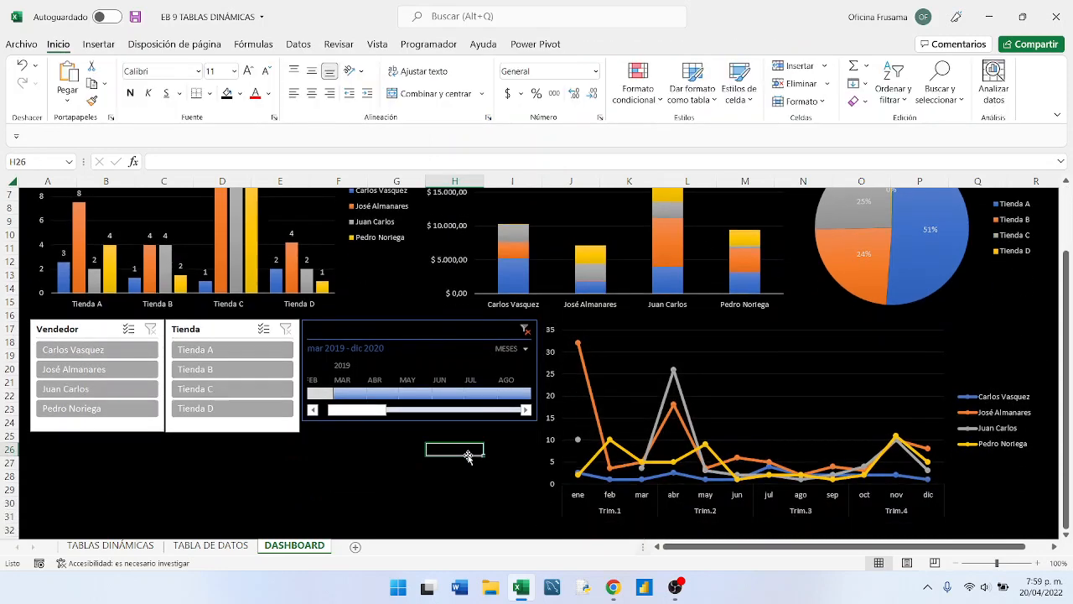
pyautogui.scroll(1, 464, 466)
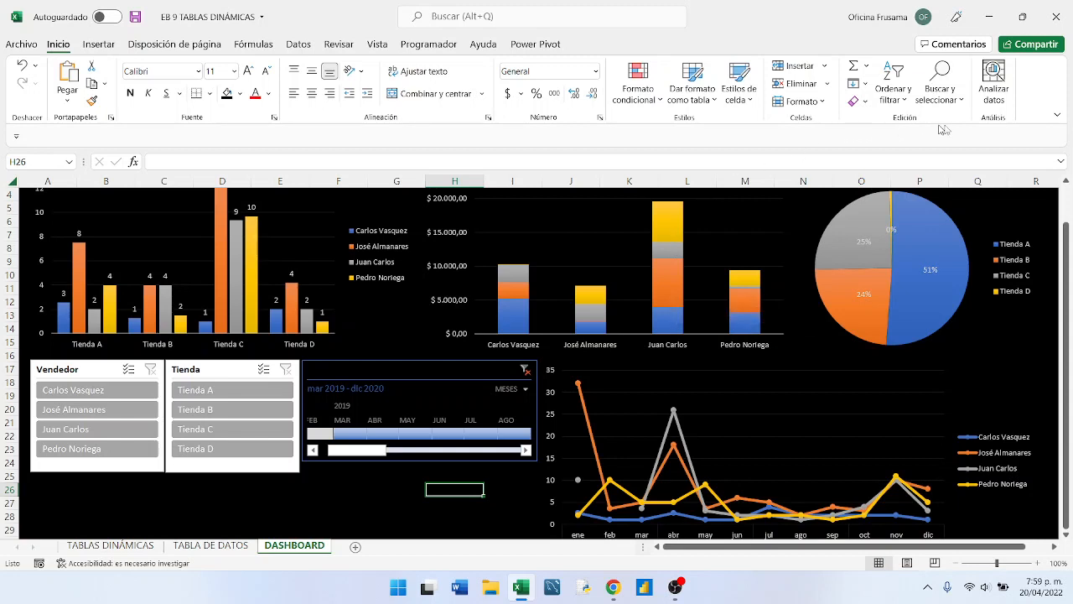
# - Hide the row and column headings and the formula bar on the DASHBOARD sheet
pyautogui.click(373, 47)
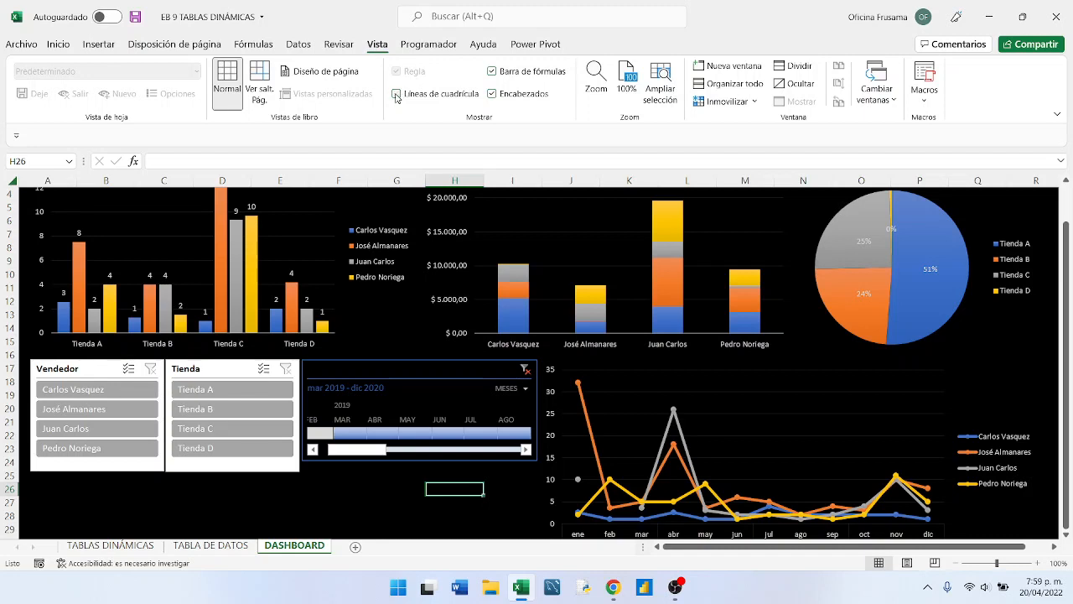
pyautogui.click(493, 94)
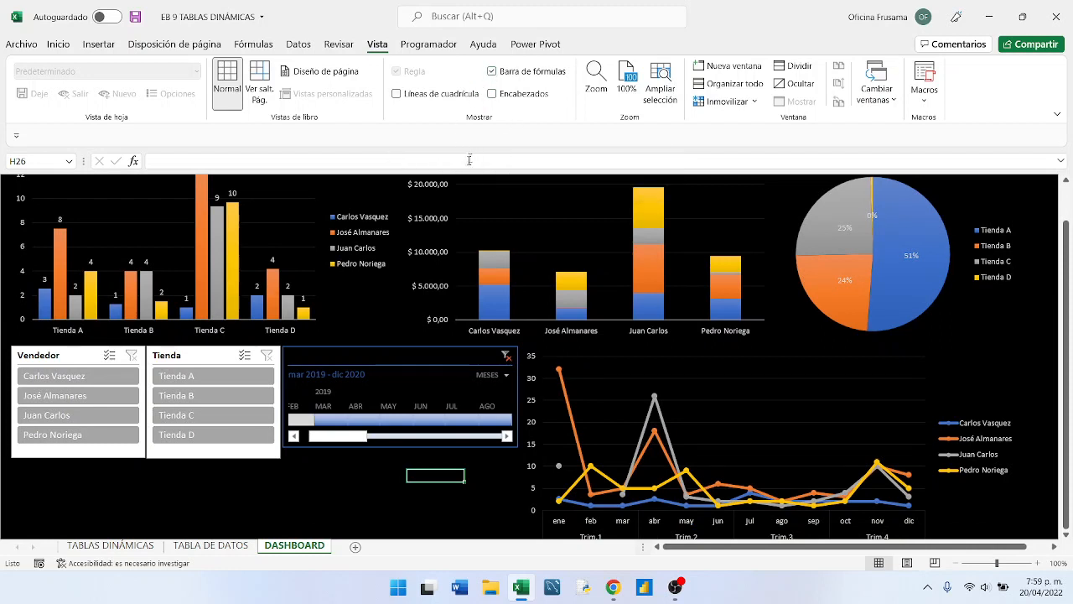
pyautogui.click(492, 72)
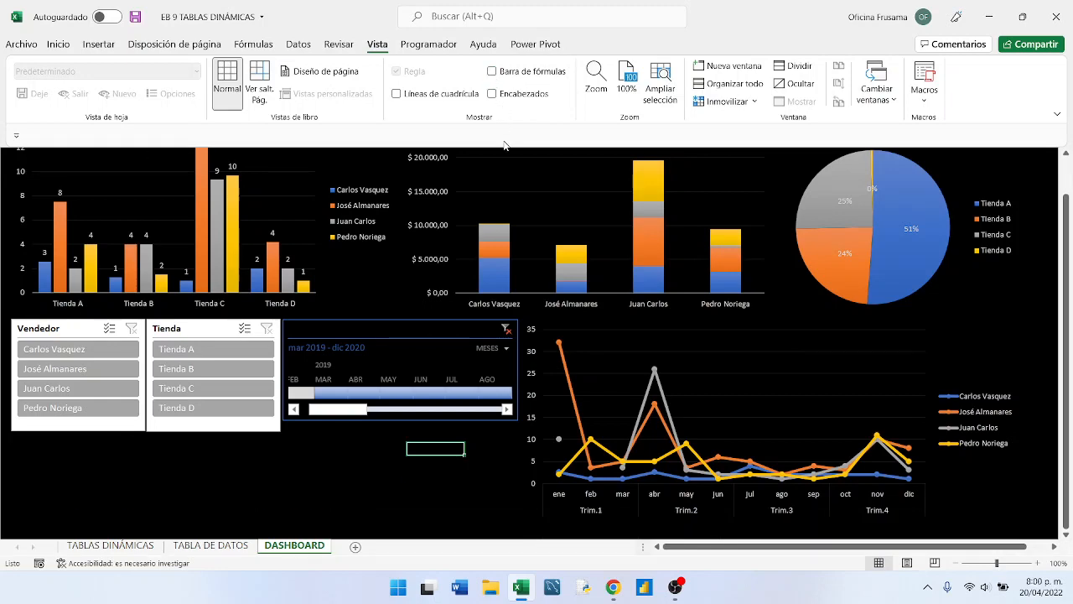
# - Look over the whole dashboard and switch the window to Modo de pantalla completa
pyautogui.scroll(-2, 642, 192)
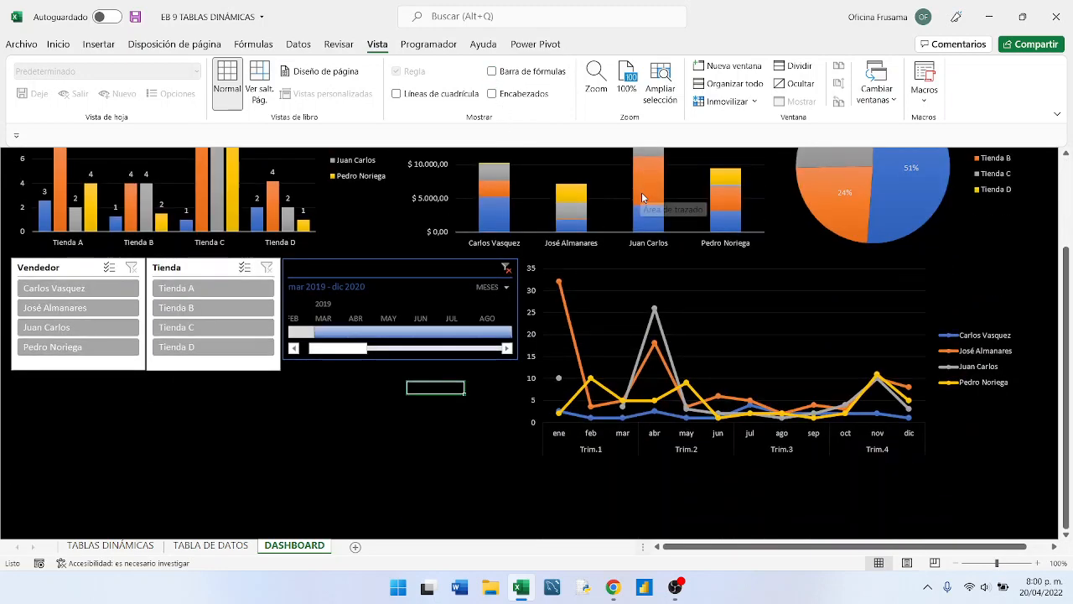
pyautogui.scroll(3, 642, 197)
pyautogui.scroll(-3, 641, 197)
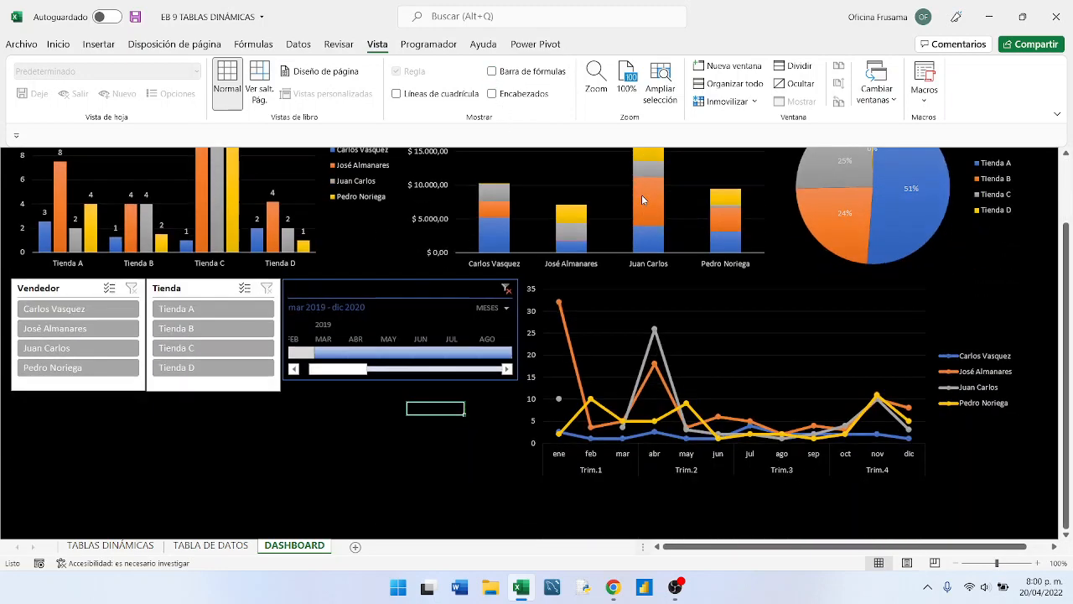
pyautogui.scroll(3, 641, 198)
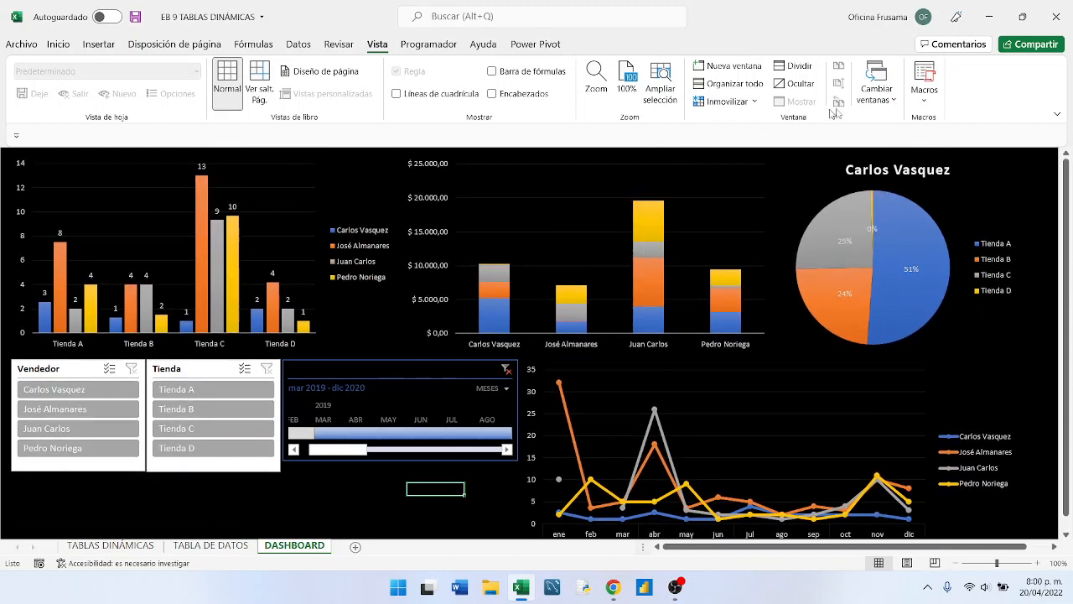
pyautogui.click(1057, 116)
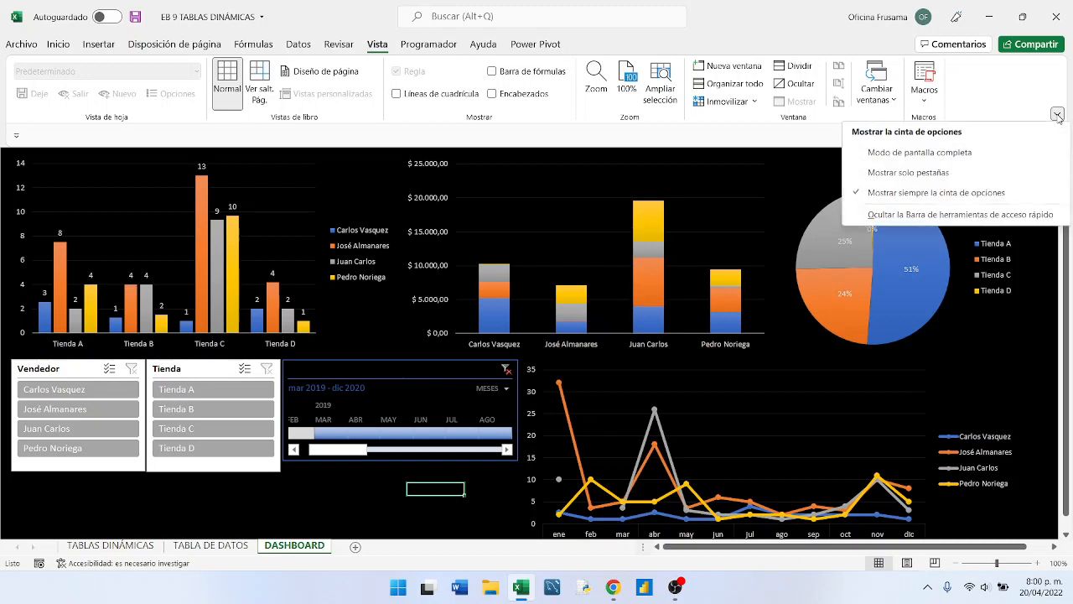
pyautogui.click(916, 155)
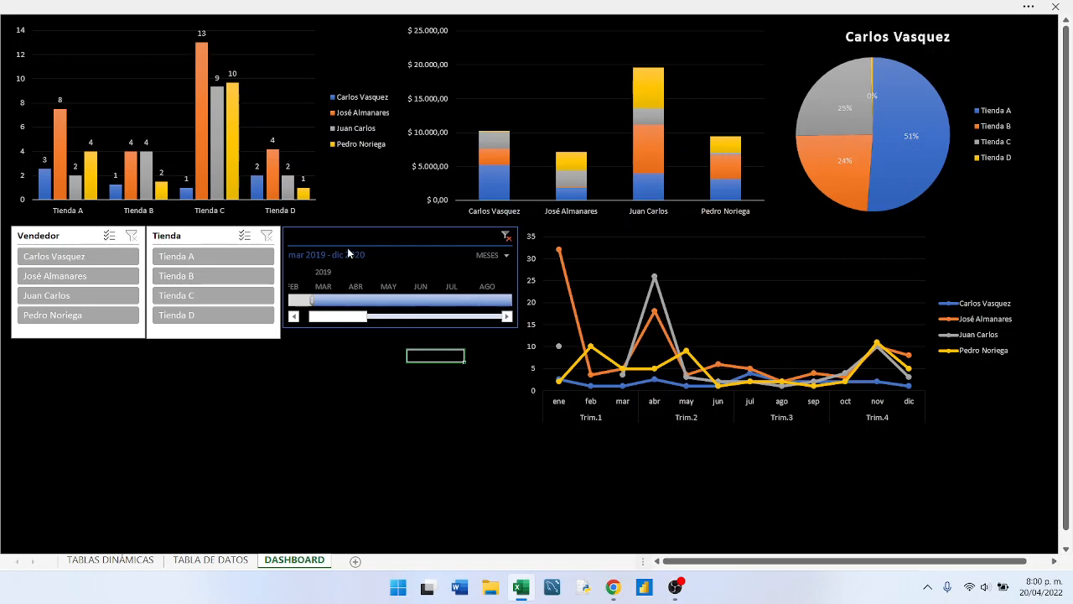
# - Filter the dashboard by each seller in turn with the Vendedor slicer, from first to last and back to the first
pyautogui.click(64, 259)
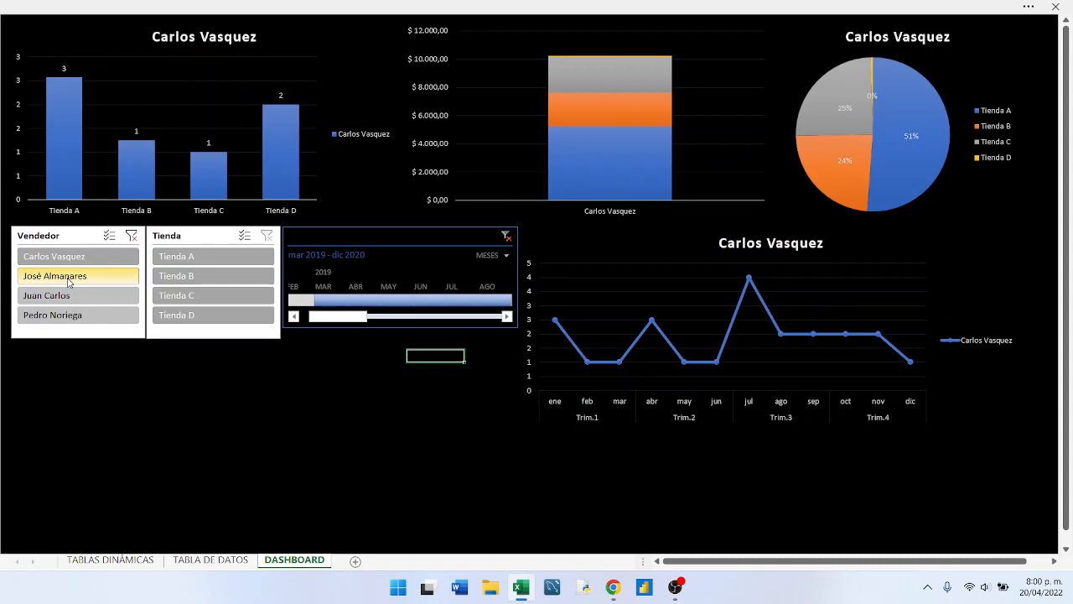
pyautogui.click(69, 281)
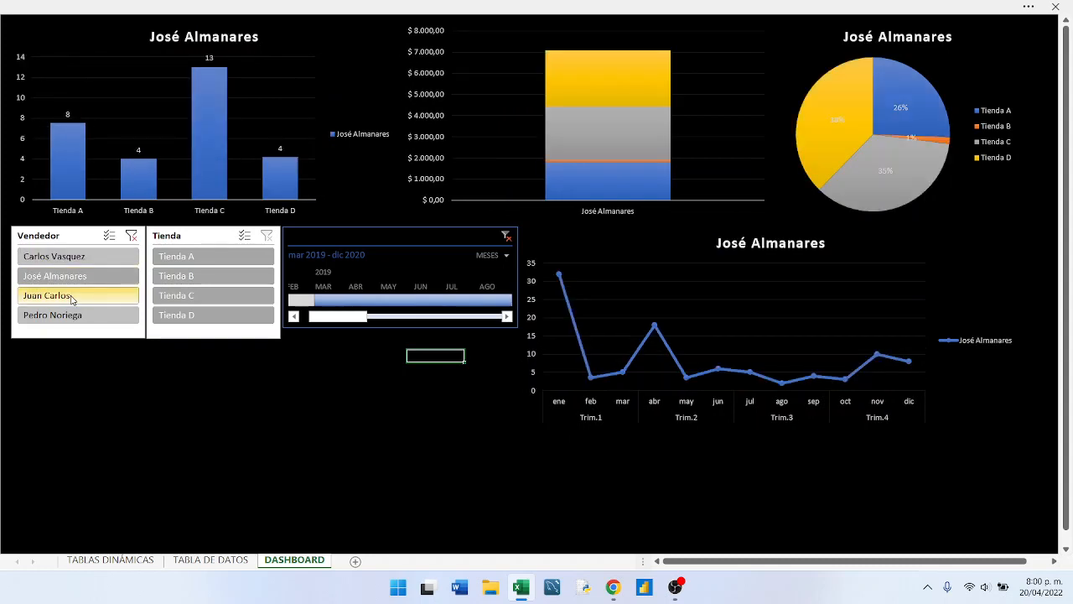
pyautogui.click(71, 298)
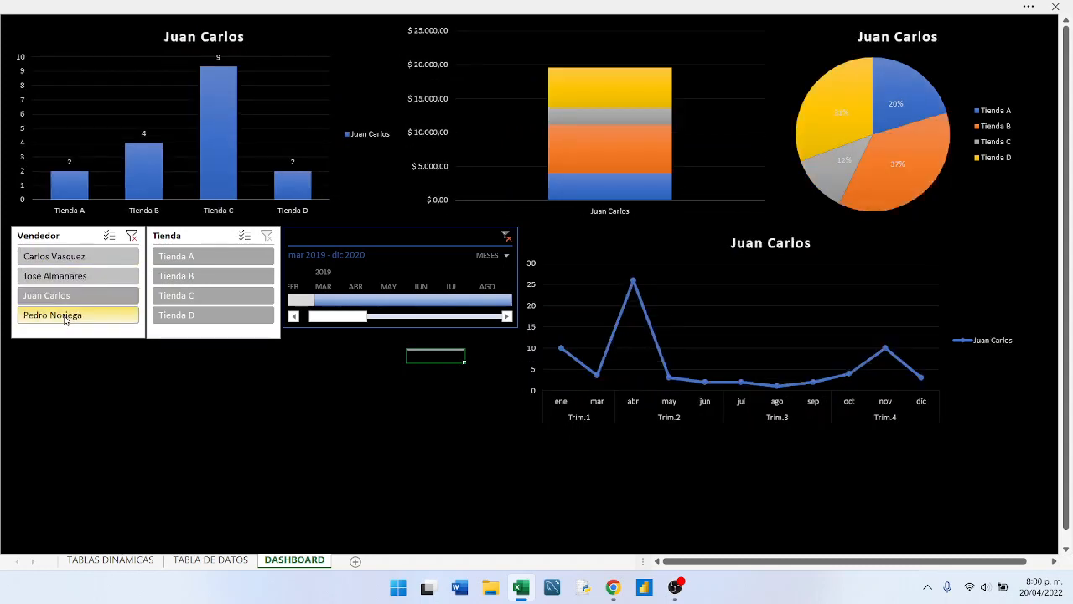
pyautogui.click(65, 316)
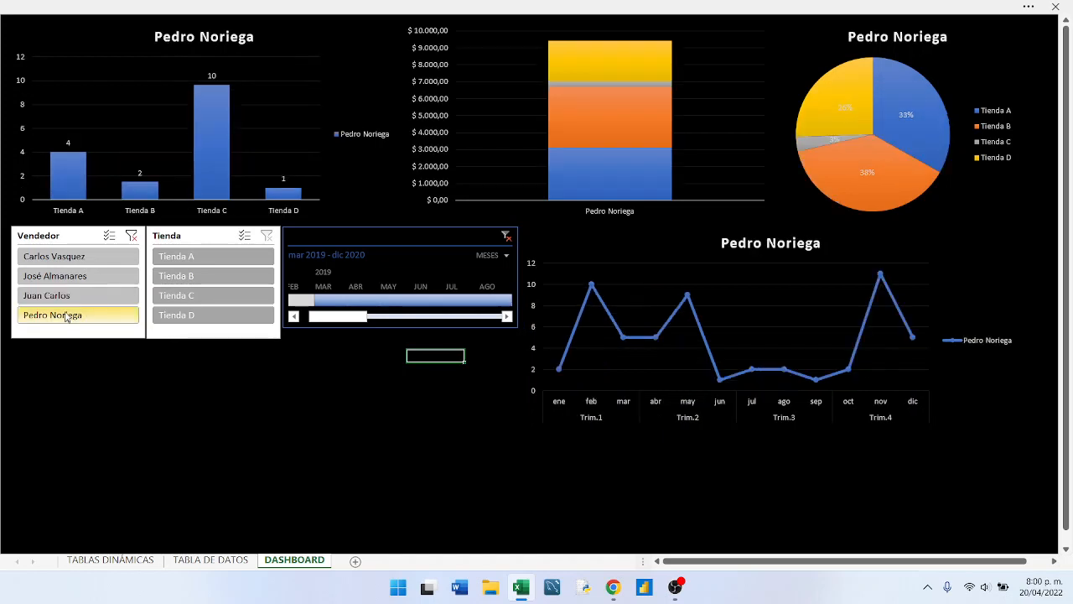
pyautogui.click(69, 296)
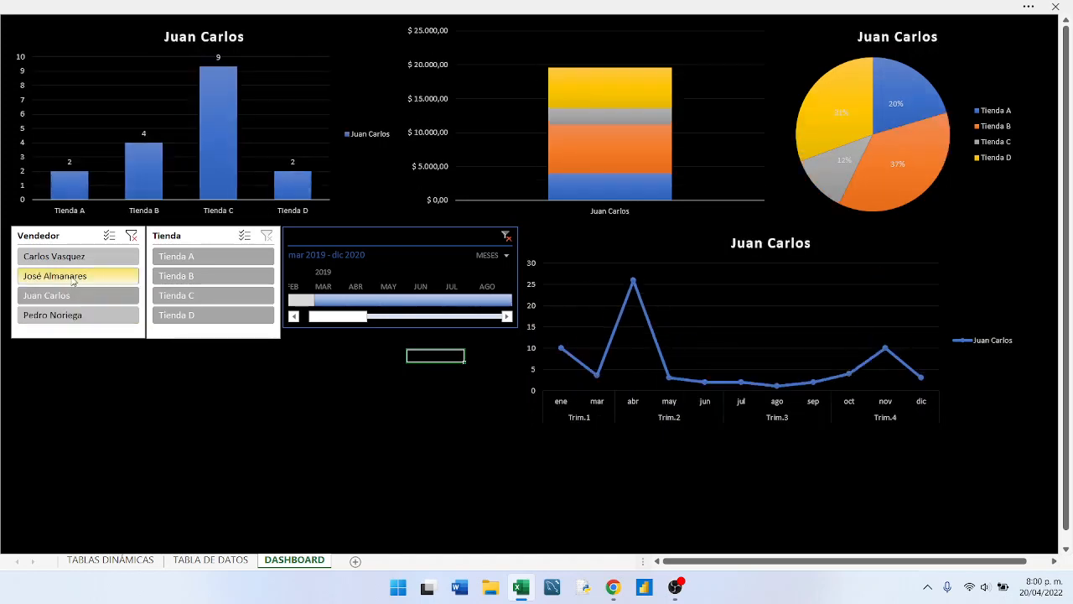
pyautogui.click(71, 275)
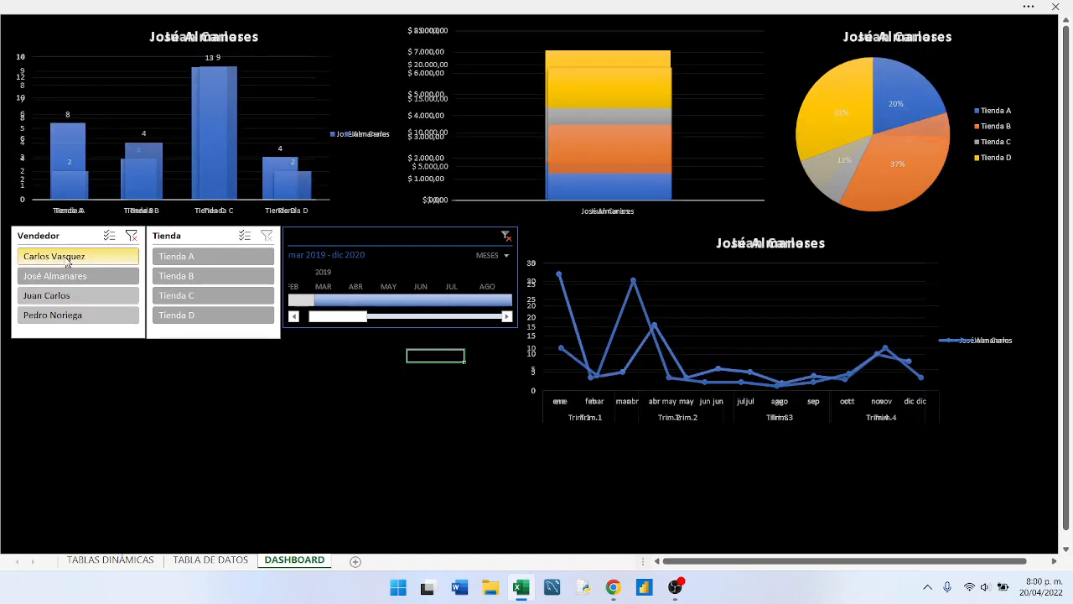
pyautogui.click(69, 257)
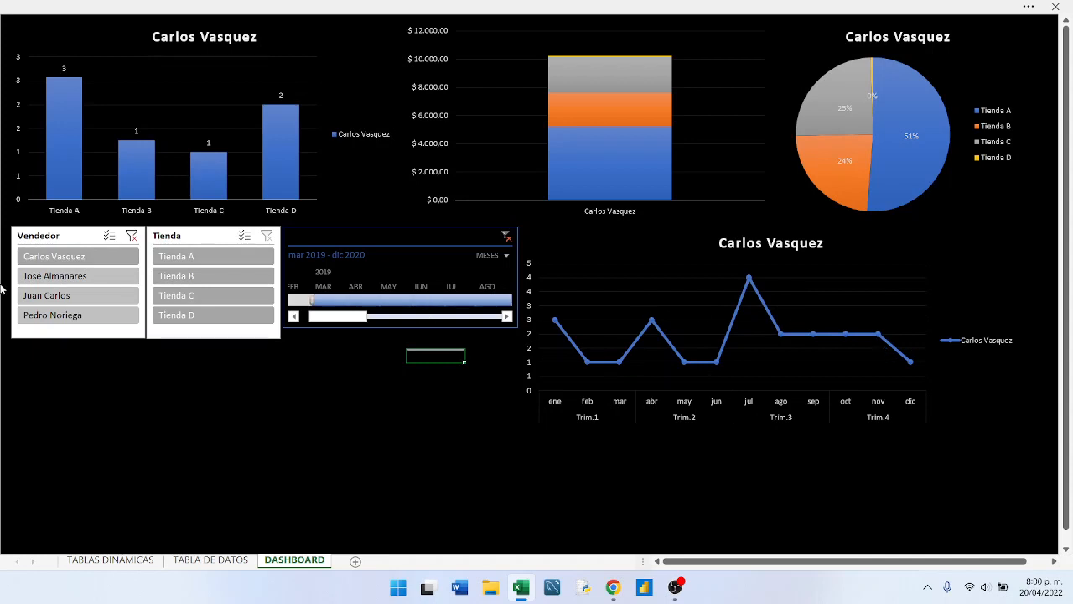
# - Compare the charts for the second, third and fourth sellers by filtering one seller at a time in the Vendedor slicer
pyautogui.click(39, 280)
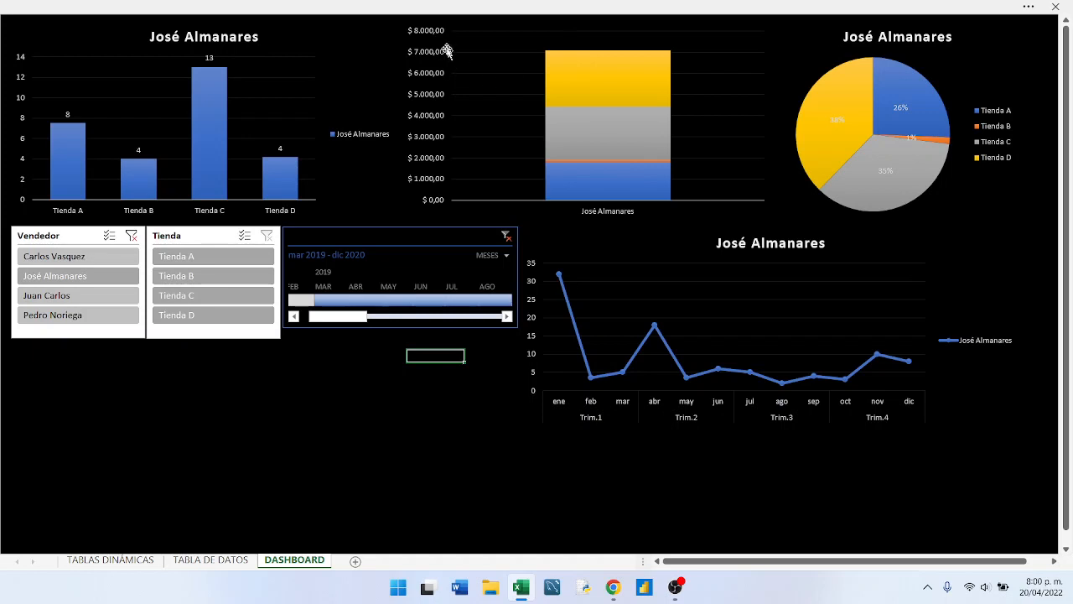
pyautogui.moveTo(905, 147)
pyautogui.click(65, 302)
pyautogui.click(65, 315)
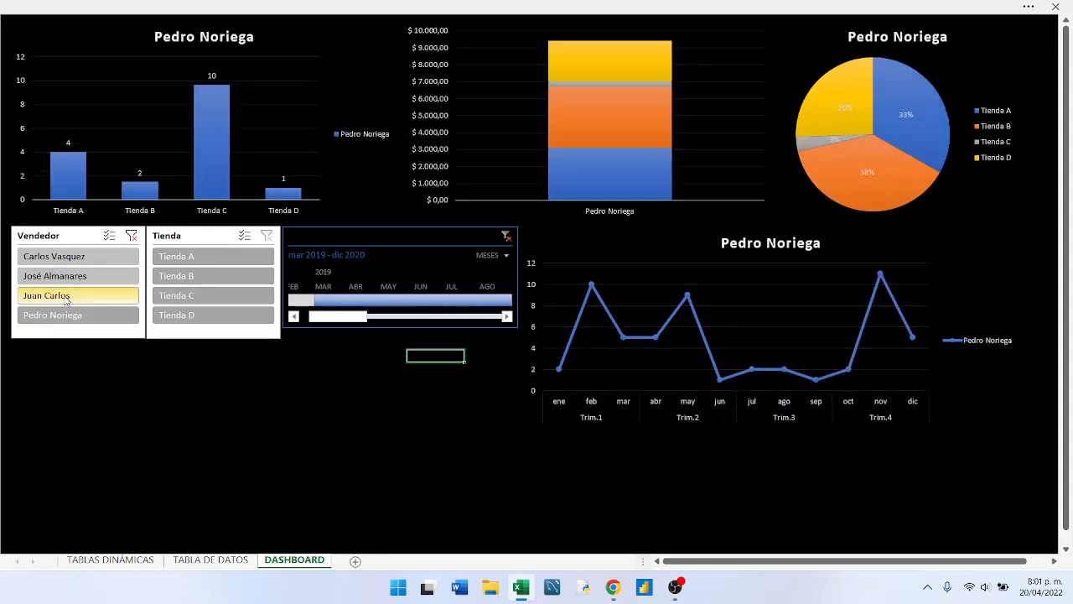
pyautogui.click(65, 297)
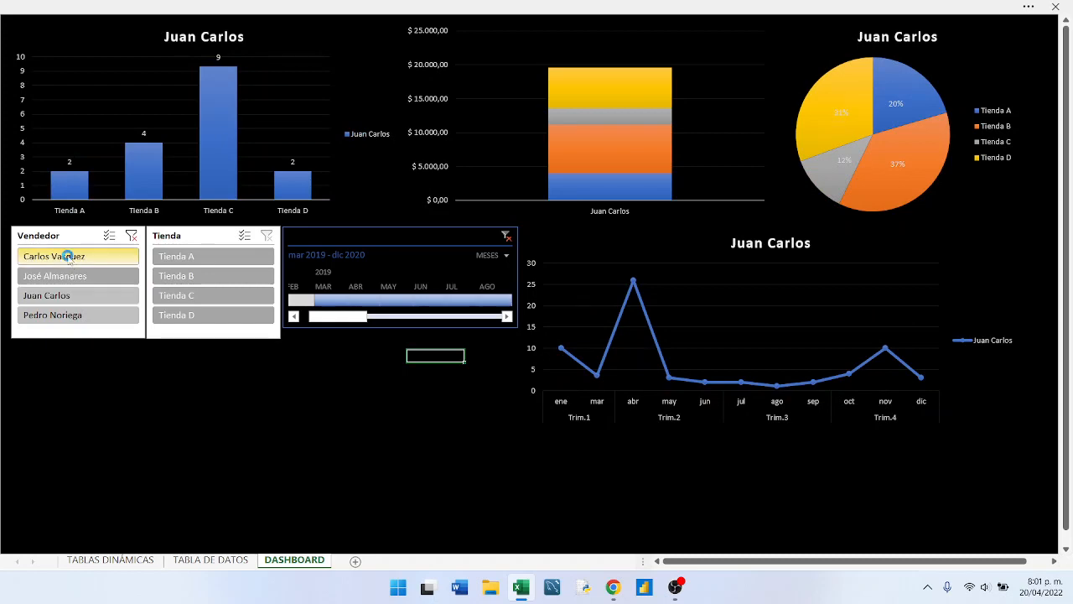
# - Select the first seller in the Vendedor slicer, enable multiple selection and add the other three sellers
pyautogui.click(68, 257)
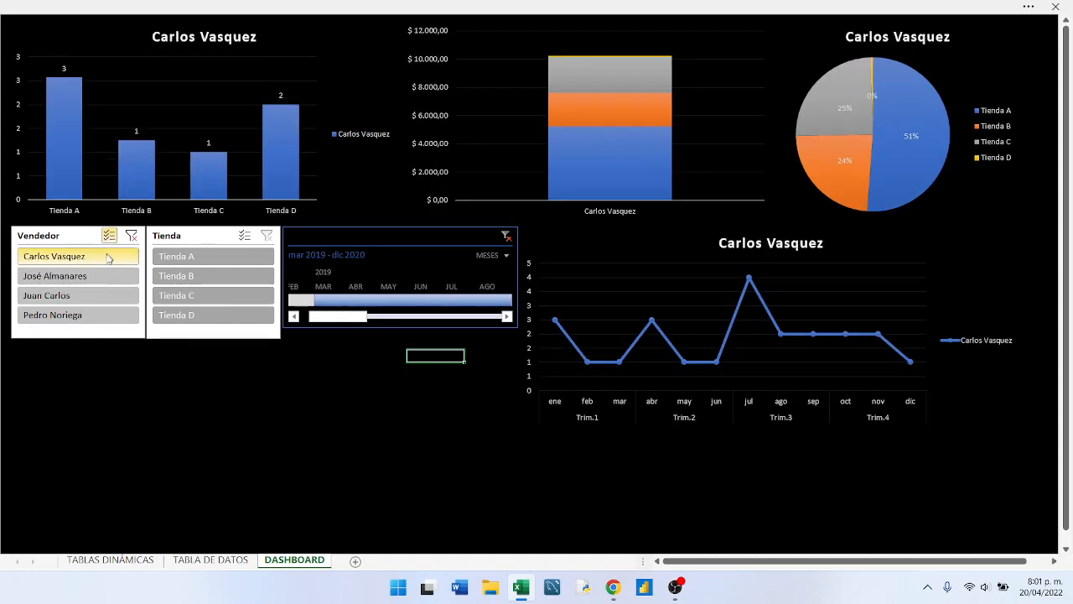
pyautogui.click(98, 276)
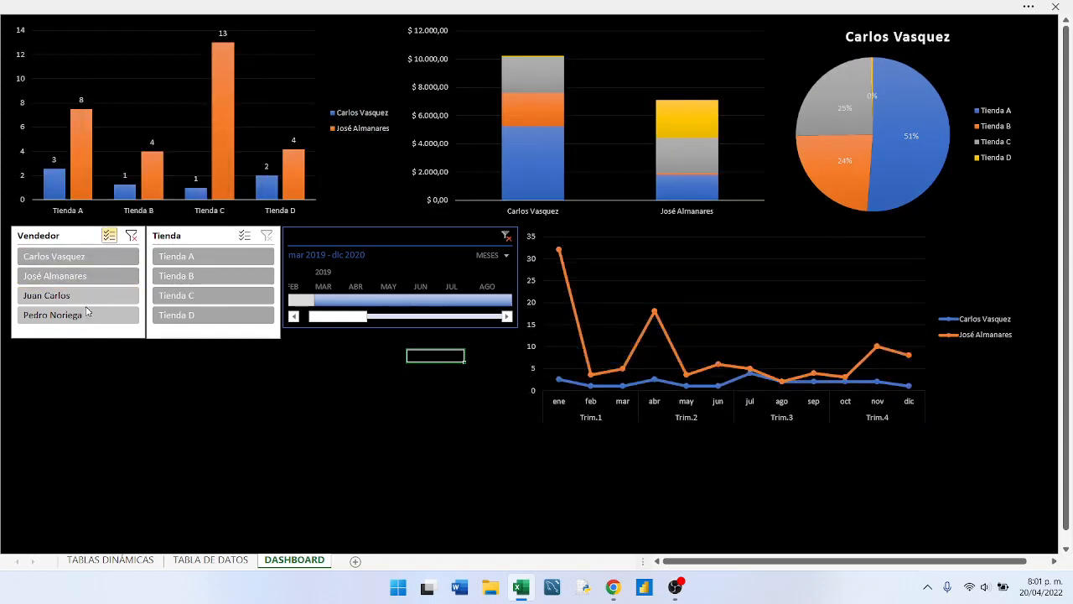
pyautogui.click(87, 314)
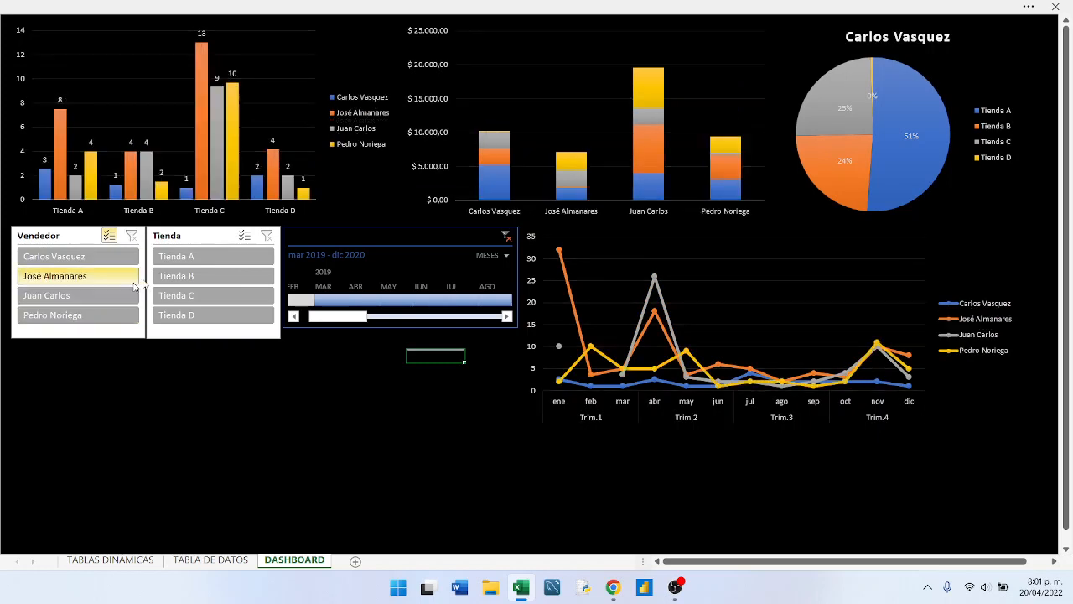
# - Filter the dashboard by Tienda A, Tienda B, Tienda C and Tienda D one at a time with the Tienda slicer
pyautogui.click(198, 260)
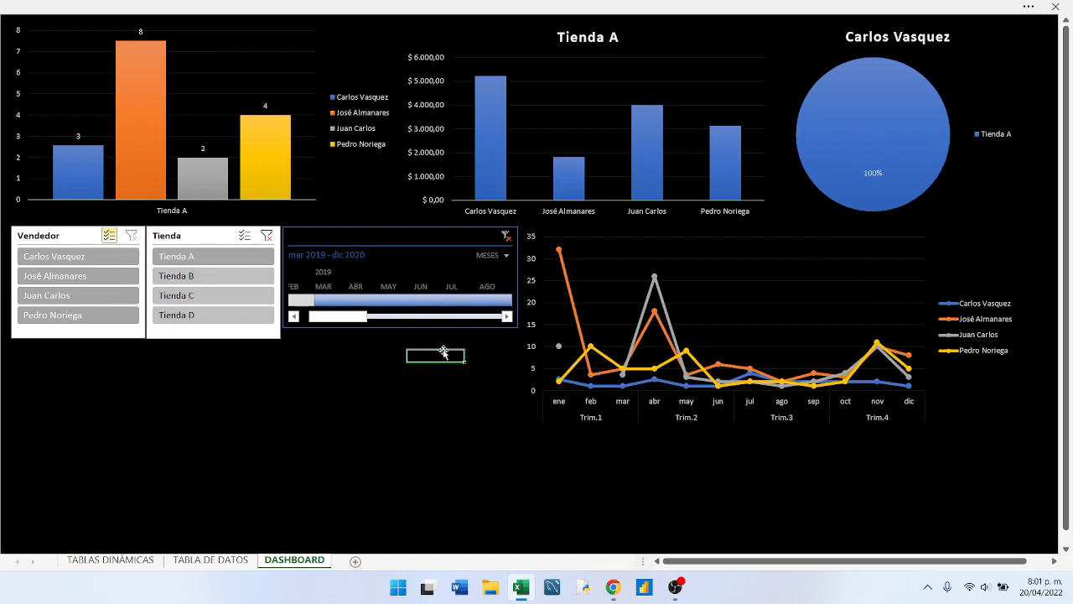
pyautogui.click(192, 279)
pyautogui.click(193, 295)
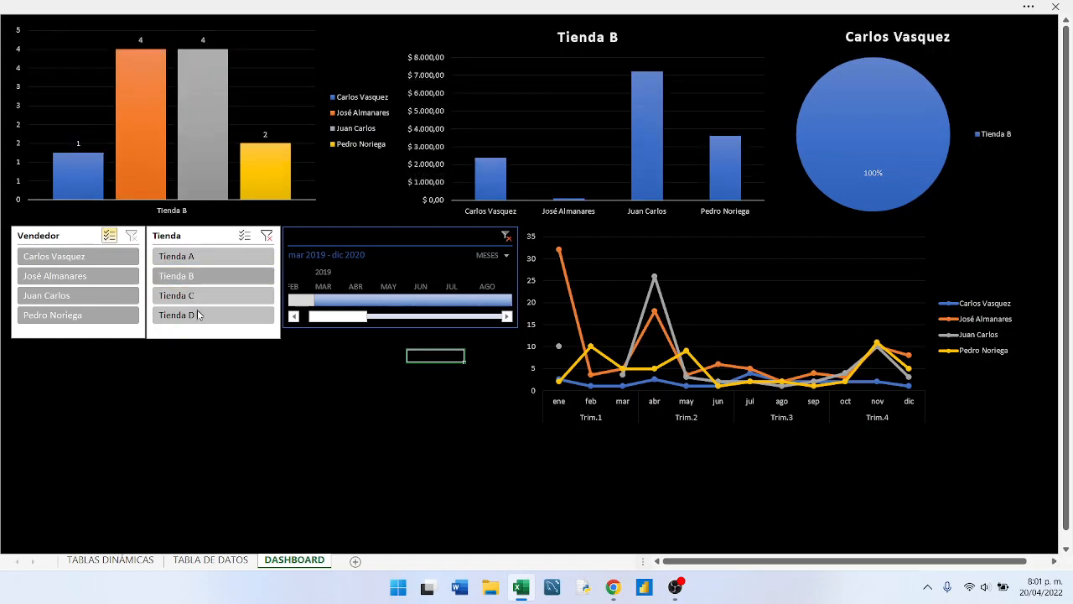
pyautogui.click(198, 314)
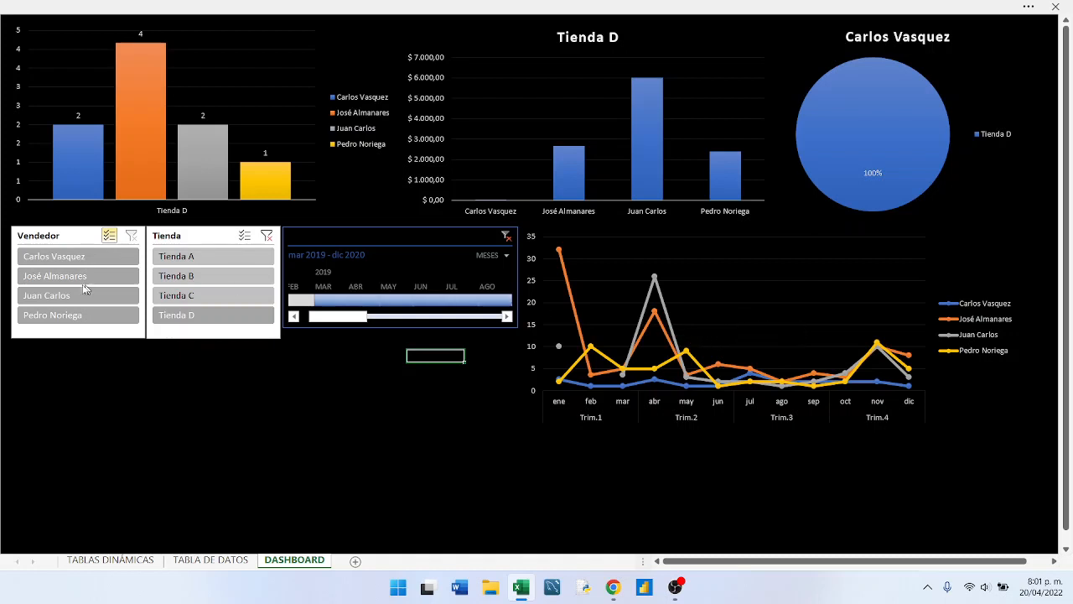
# - Enable multiple selection in the Tienda slicer, add Tienda A, Tienda B and Tienda C, and deselect Tienda D
pyautogui.click(243, 236)
pyautogui.click(227, 256)
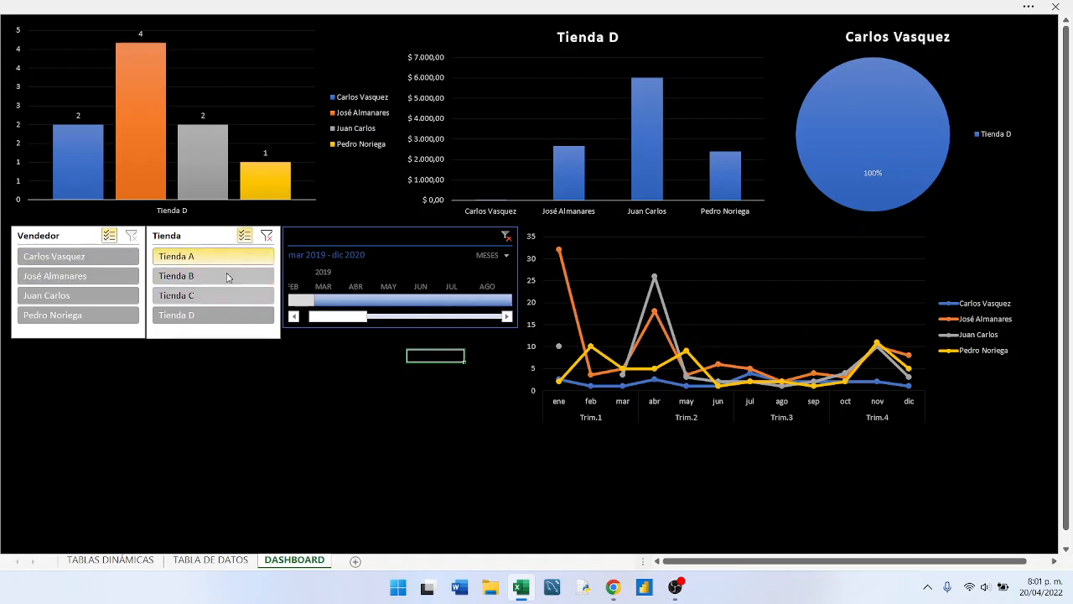
pyautogui.click(226, 274)
pyautogui.click(223, 296)
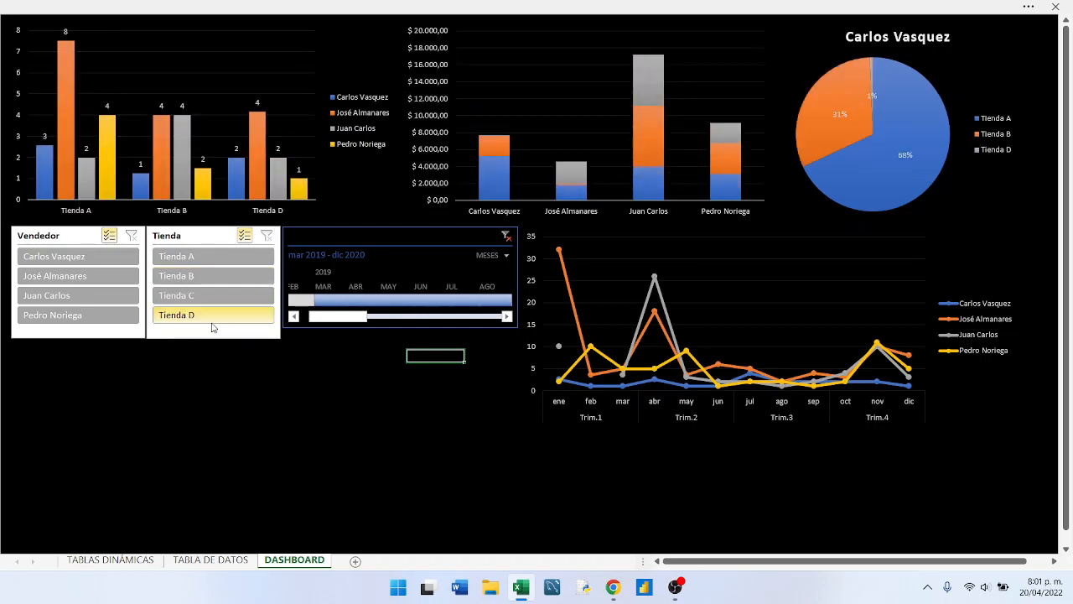
pyautogui.click(208, 323)
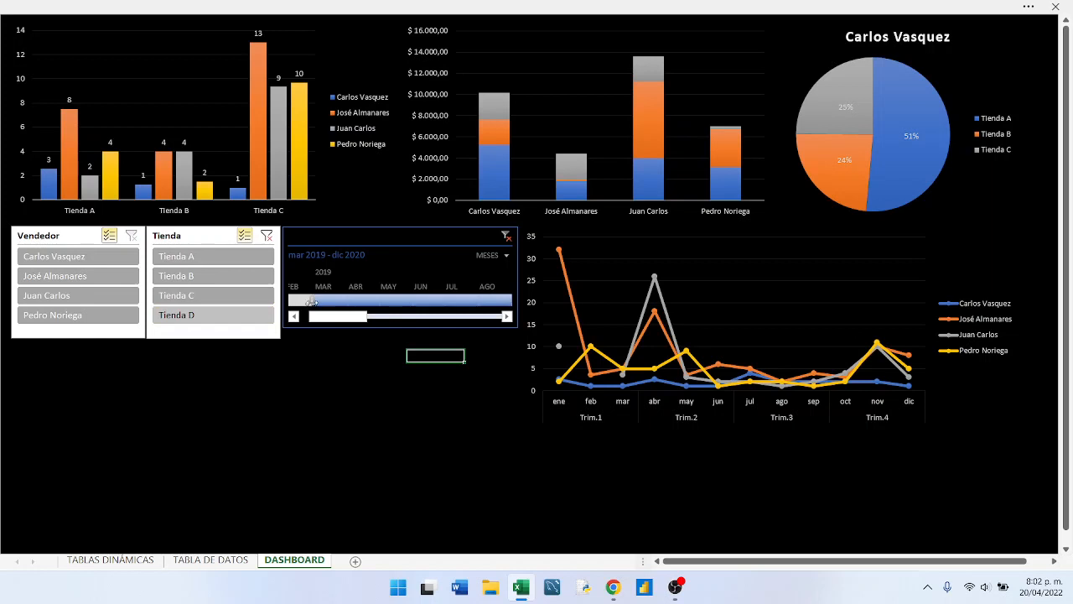
# - Try the range may - jul 2019 on the date timeline and replace it with mar - may 2019
pyautogui.moveTo(314, 301); pyautogui.dragTo(321, 322)
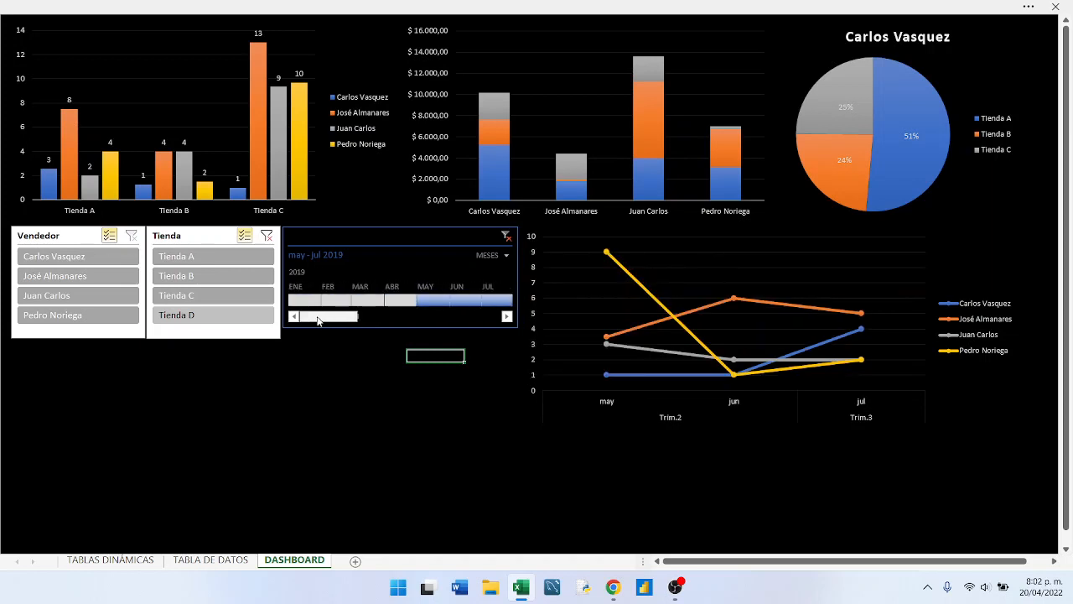
pyautogui.click(369, 300)
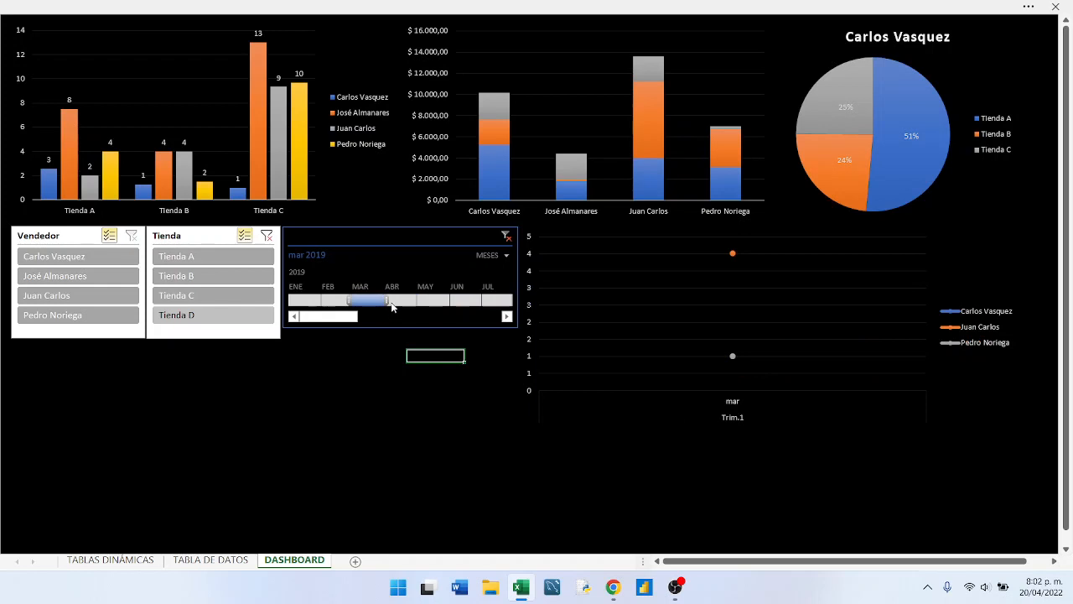
pyautogui.moveTo(414, 301); pyautogui.dragTo(445, 300)
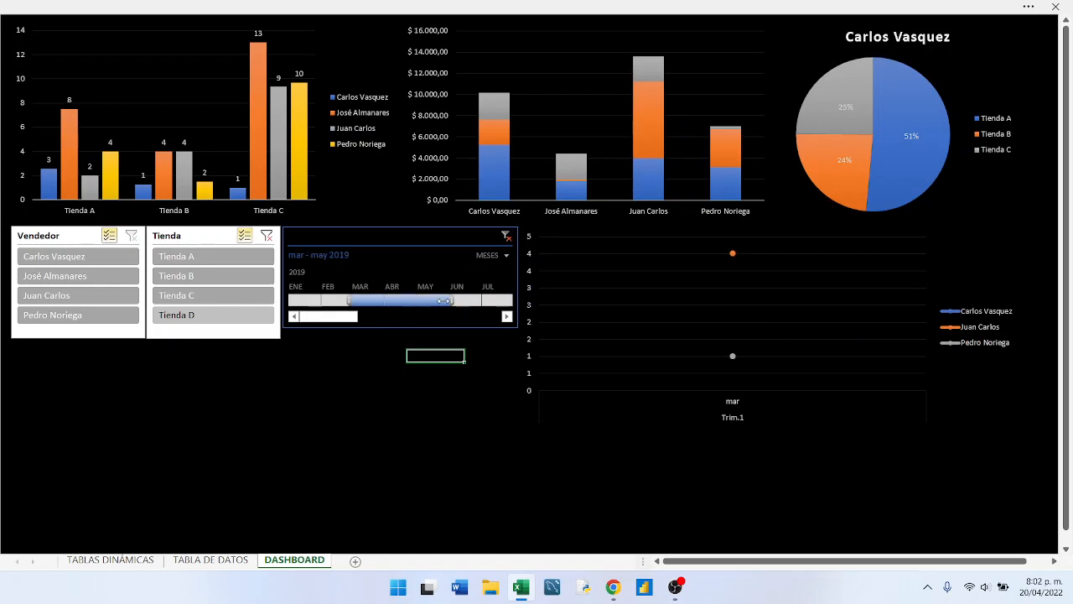
# - Try extending the date timeline range to mar - ago 2019 and mar - nov 2019, and replace it with dic 2019 - ene 2020
pyautogui.click(507, 316)
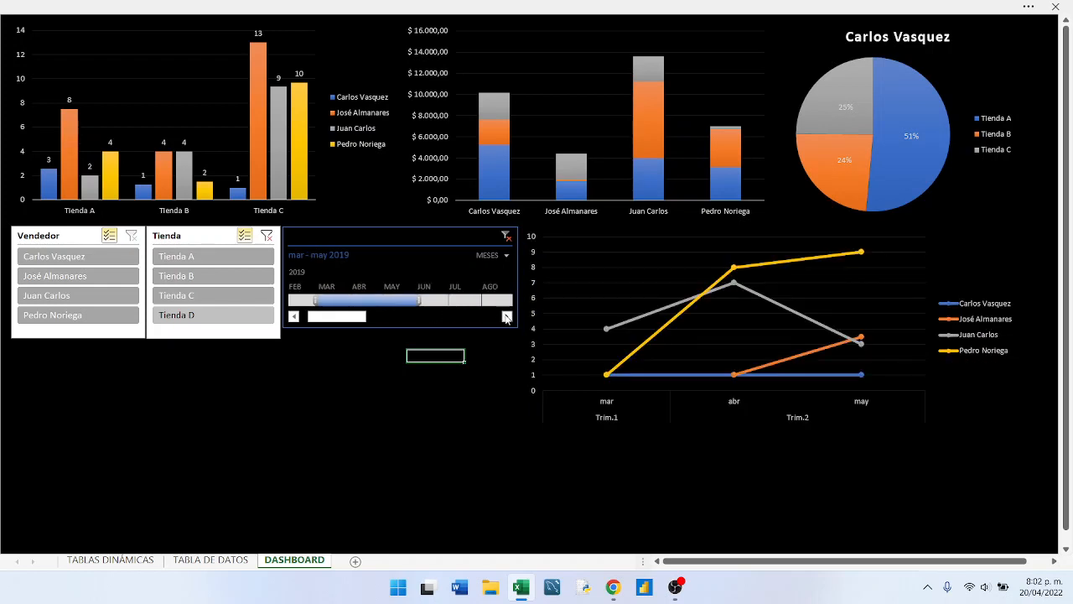
pyautogui.moveTo(418, 300); pyautogui.dragTo(488, 301)
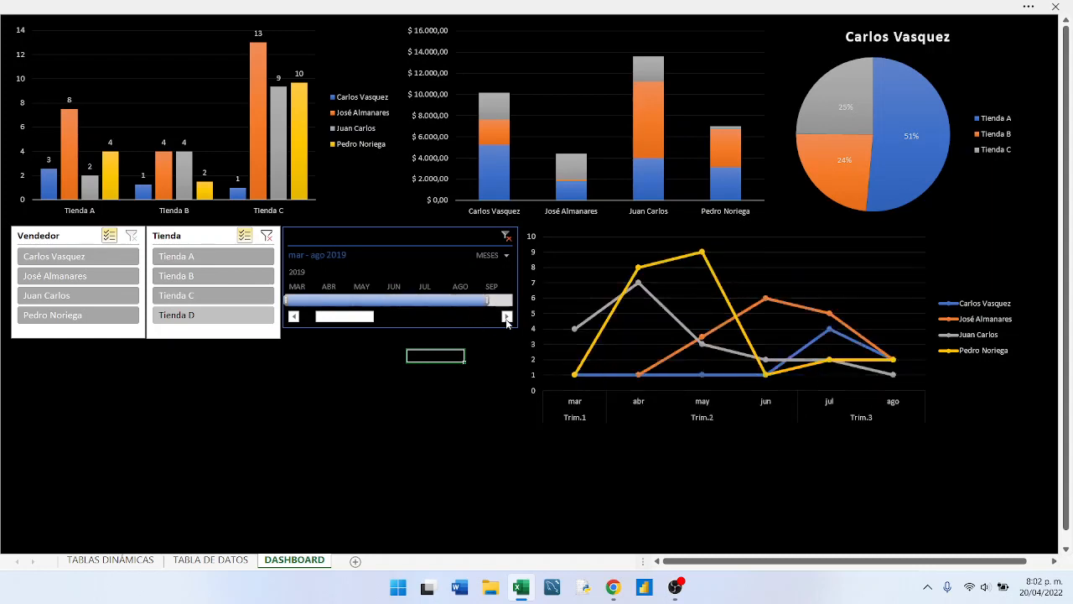
pyautogui.click(507, 316)
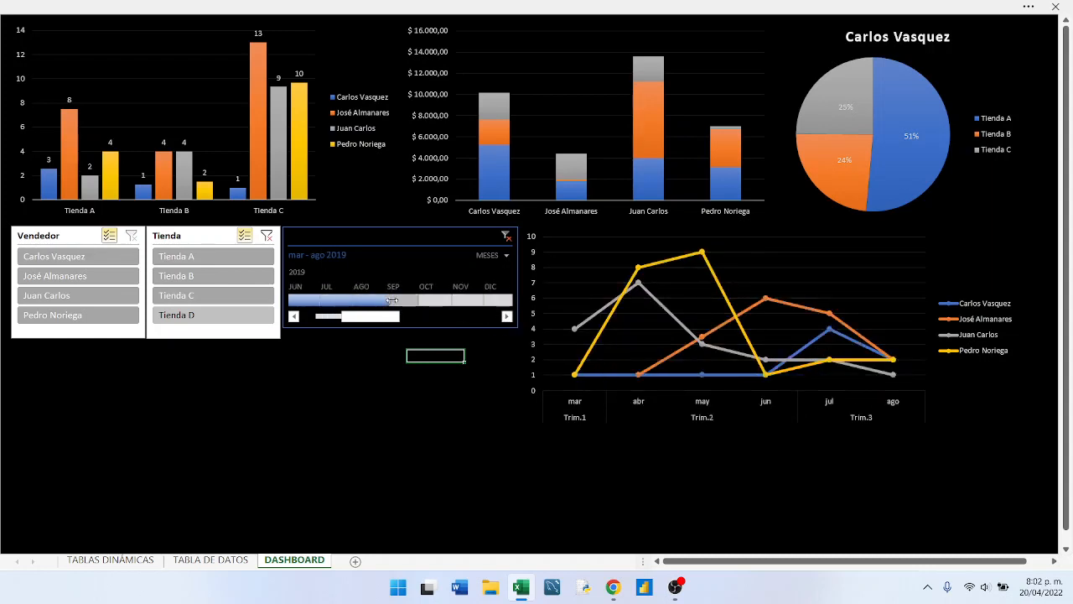
pyautogui.moveTo(390, 300); pyautogui.dragTo(485, 302)
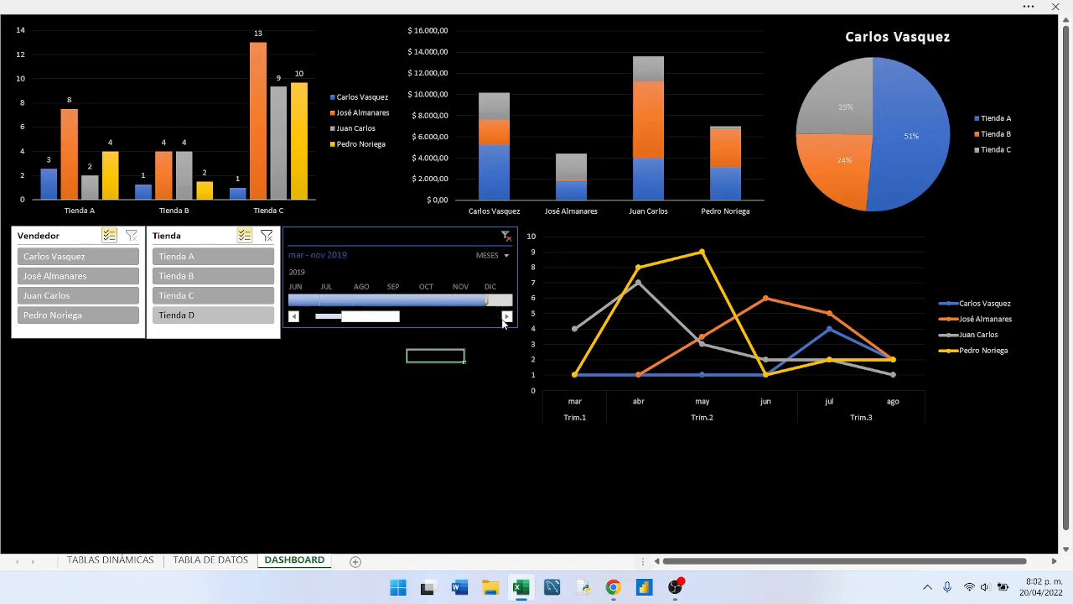
pyautogui.click(506, 316)
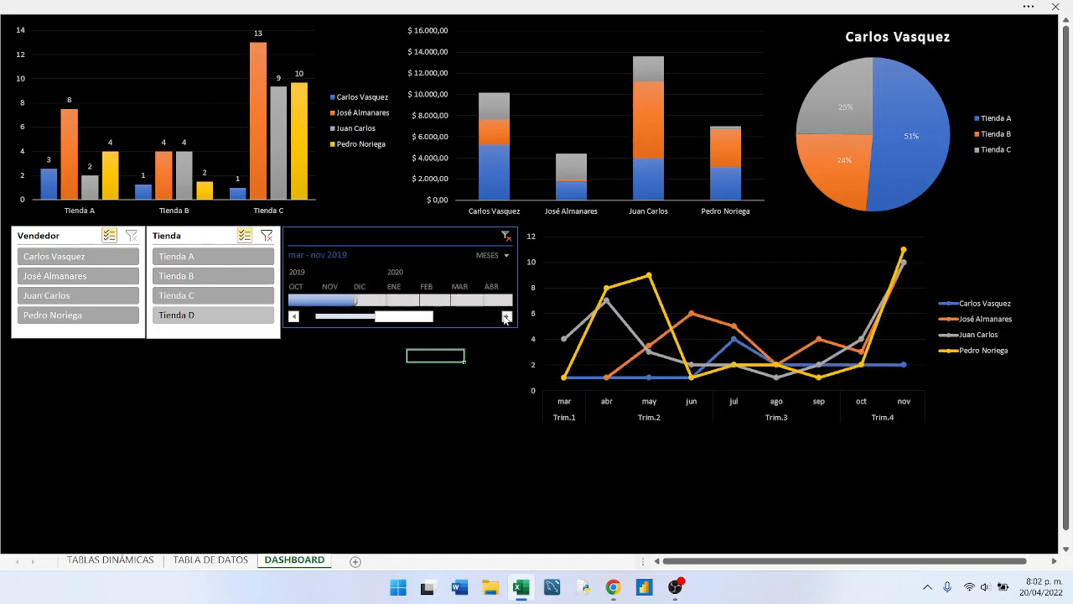
pyautogui.moveTo(365, 302); pyautogui.dragTo(414, 305)
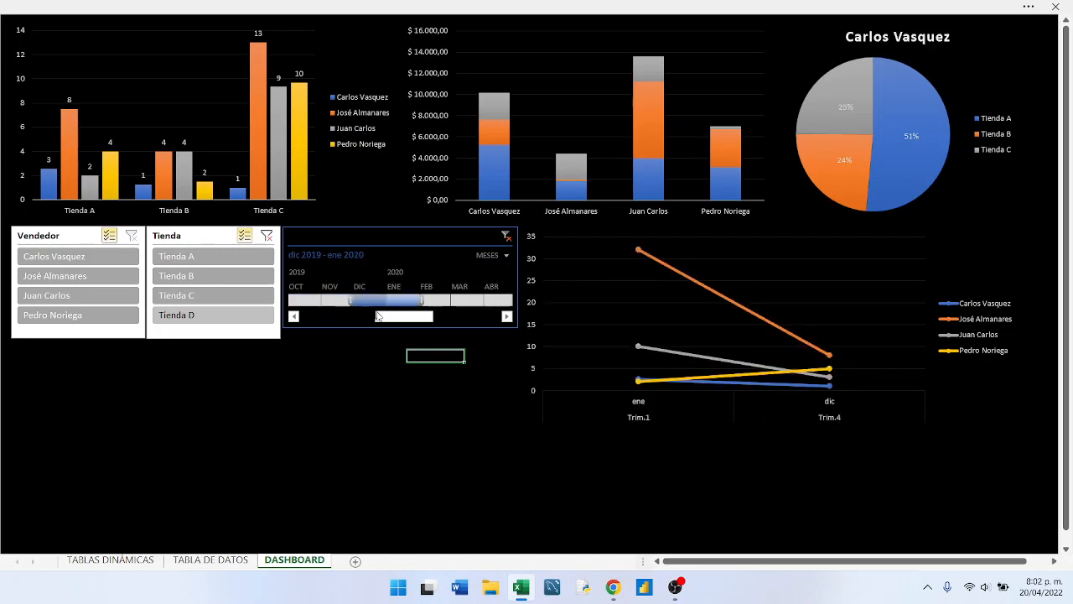
# - Restart the timeline selection at March 2019 and extend the range to mar 2019 - mar 2020
pyautogui.scroll(3, 377, 317)
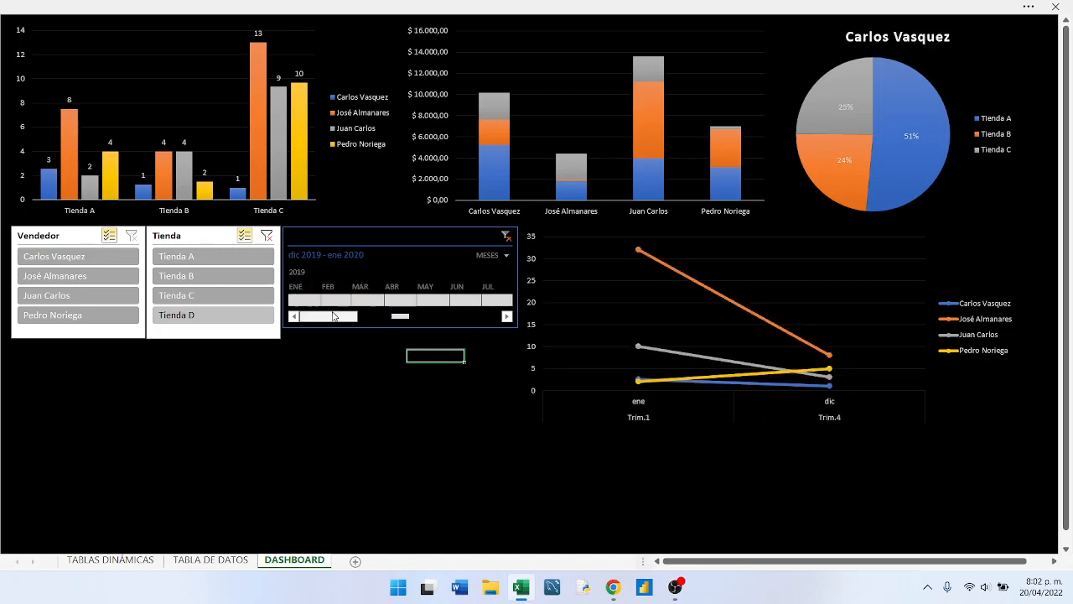
pyautogui.click(379, 301)
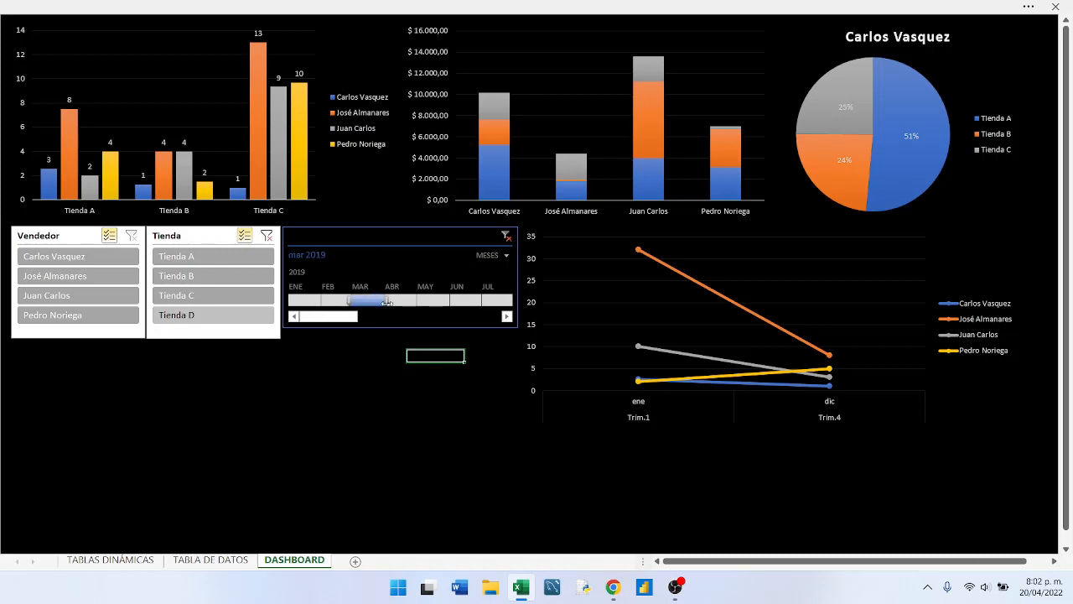
pyautogui.moveTo(387, 301); pyautogui.dragTo(482, 311)
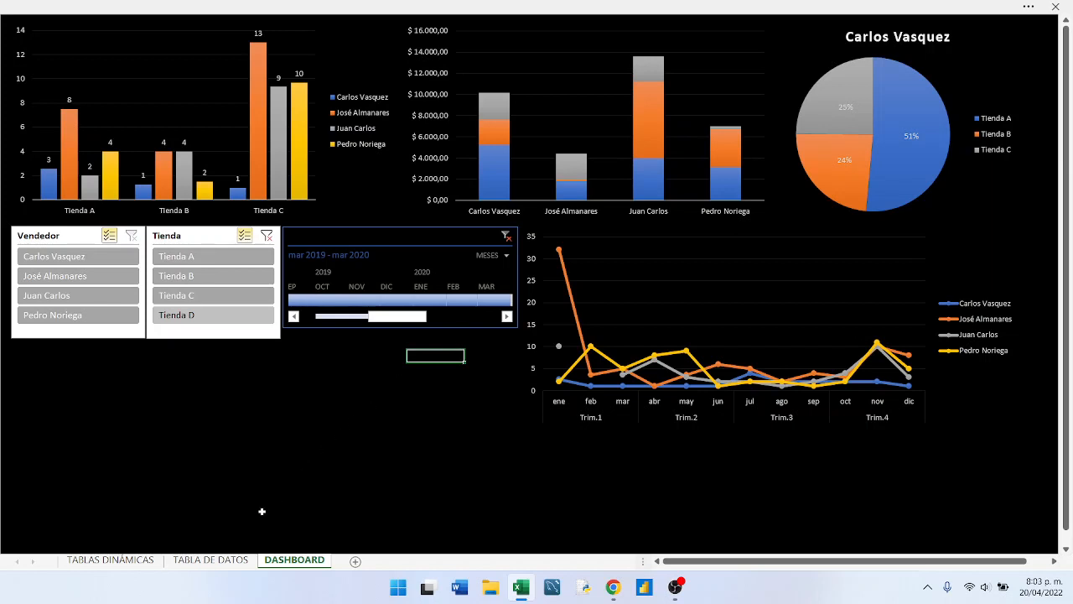
# - Review the source sales table on the TABLA DE DATOS sheet and the pivot tables on the TABLAS DINÁMICAS sheet
pyautogui.click(210, 560)
pyautogui.scroll(15, 245, 448)
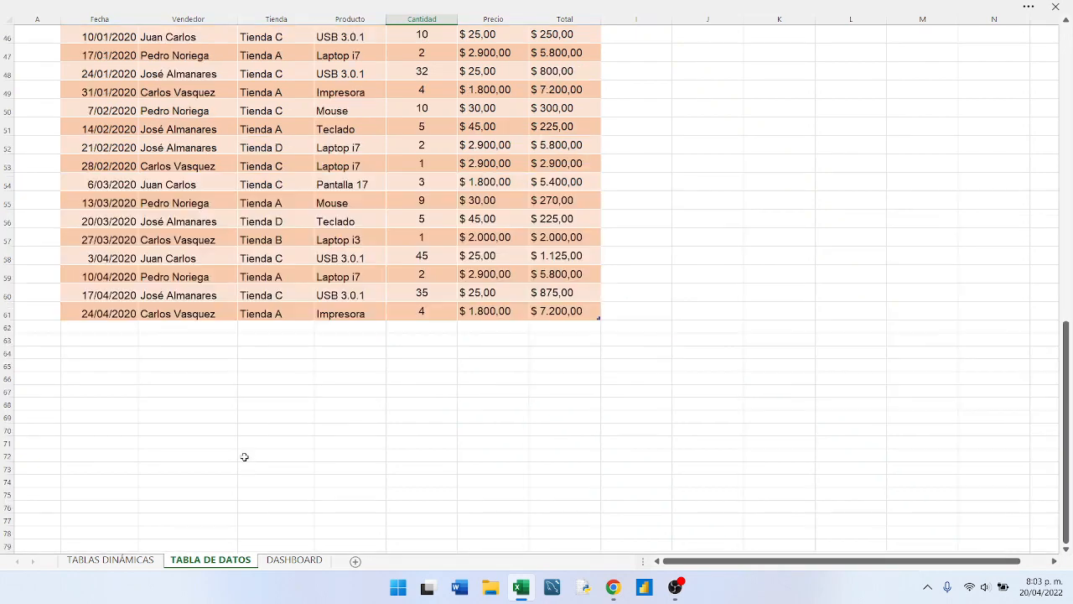
pyautogui.scroll(1, 241, 463)
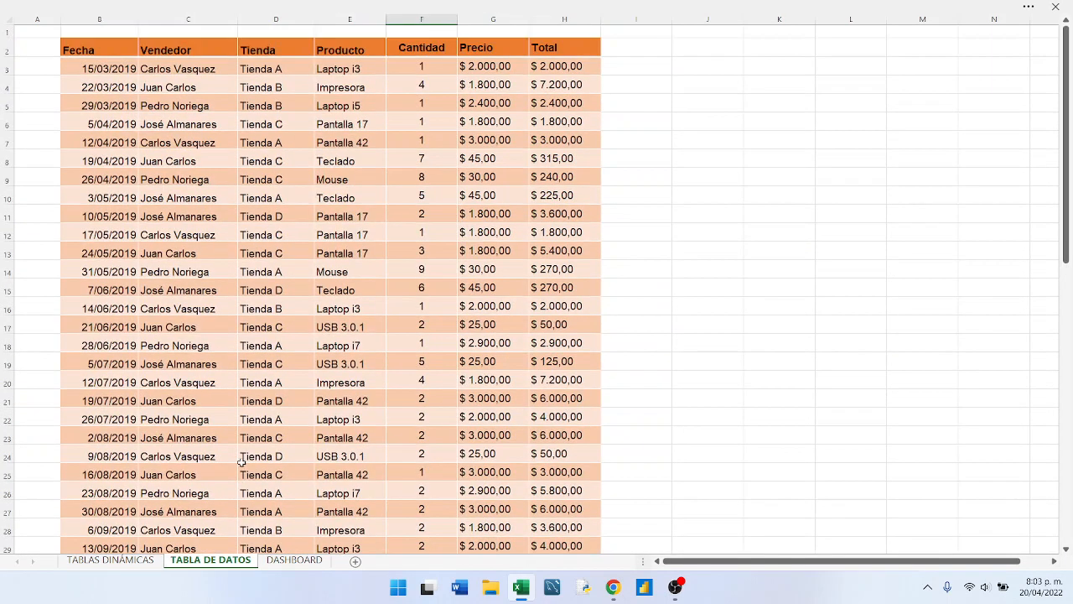
pyautogui.click(92, 560)
pyautogui.scroll(1, 218, 399)
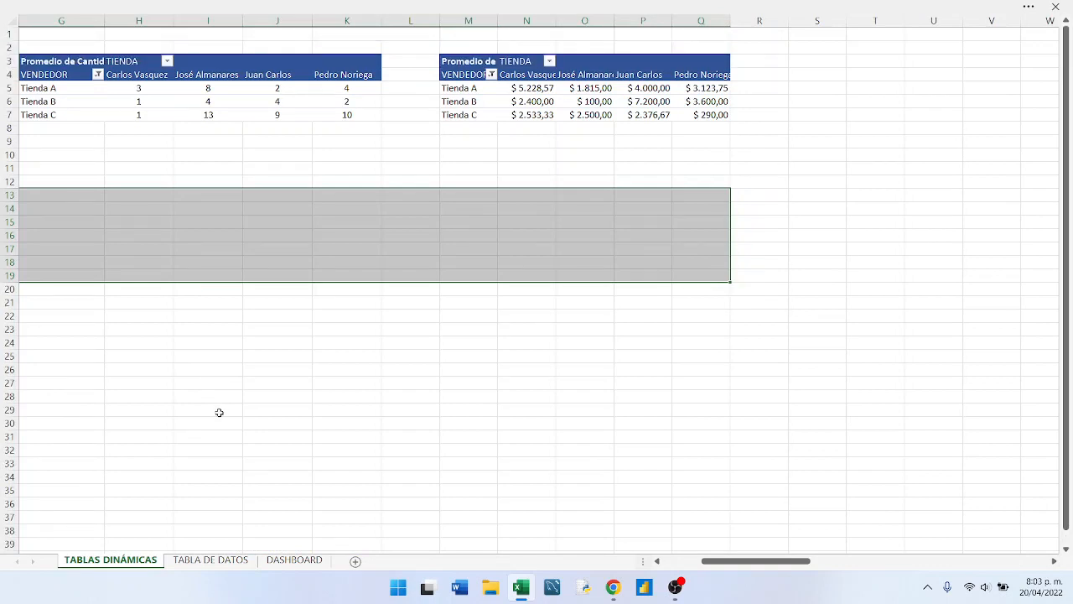
pyautogui.click(262, 165)
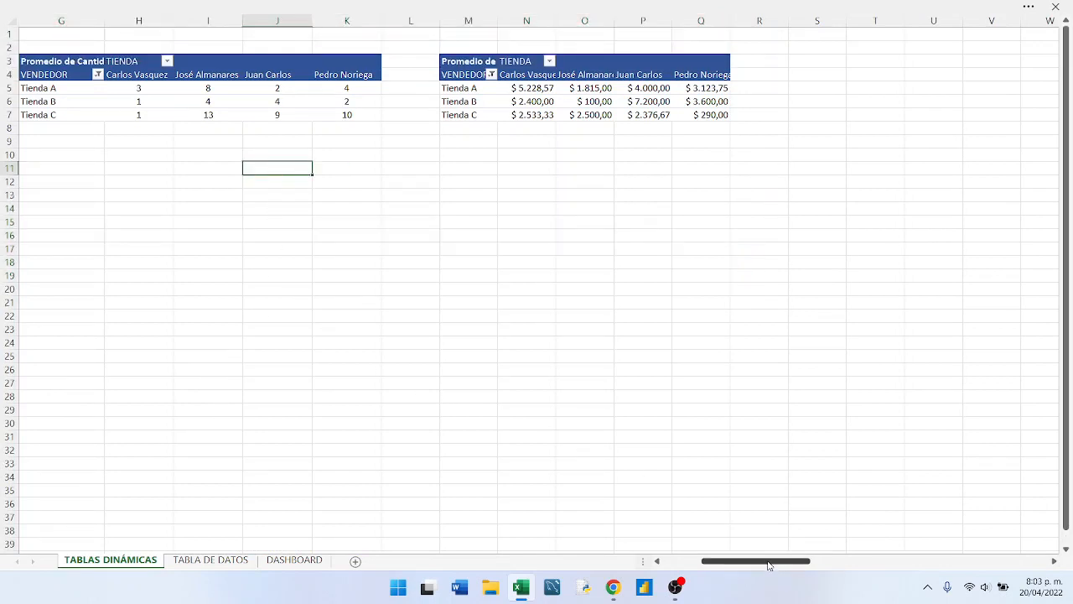
pyautogui.moveTo(771, 562); pyautogui.dragTo(731, 561)
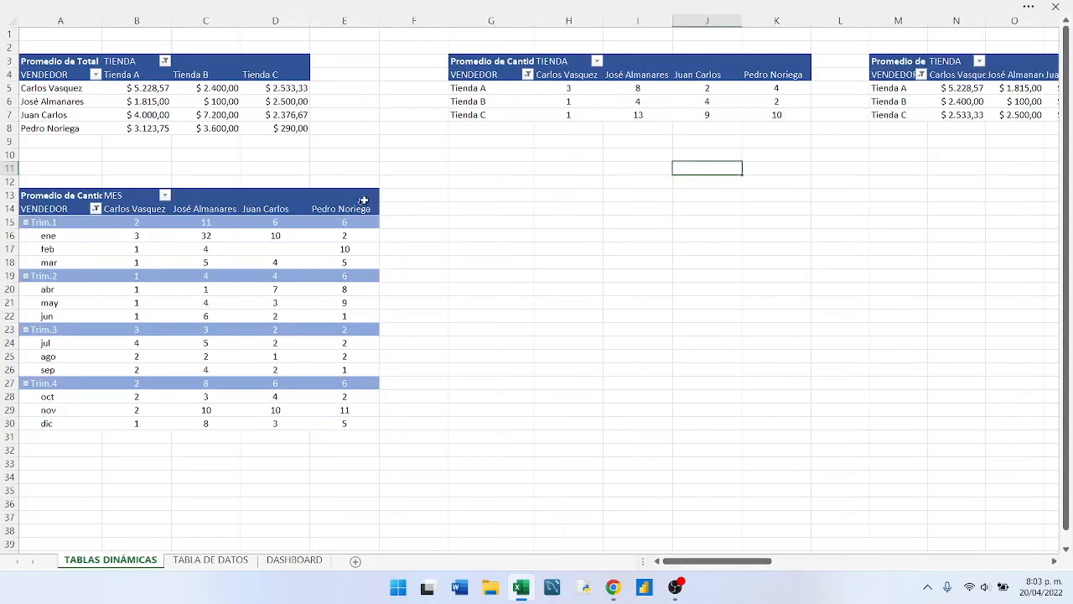
# - Return to the DASHBOARD sheet and deselect the first seller in the Vendedor slicer
pyautogui.click(292, 560)
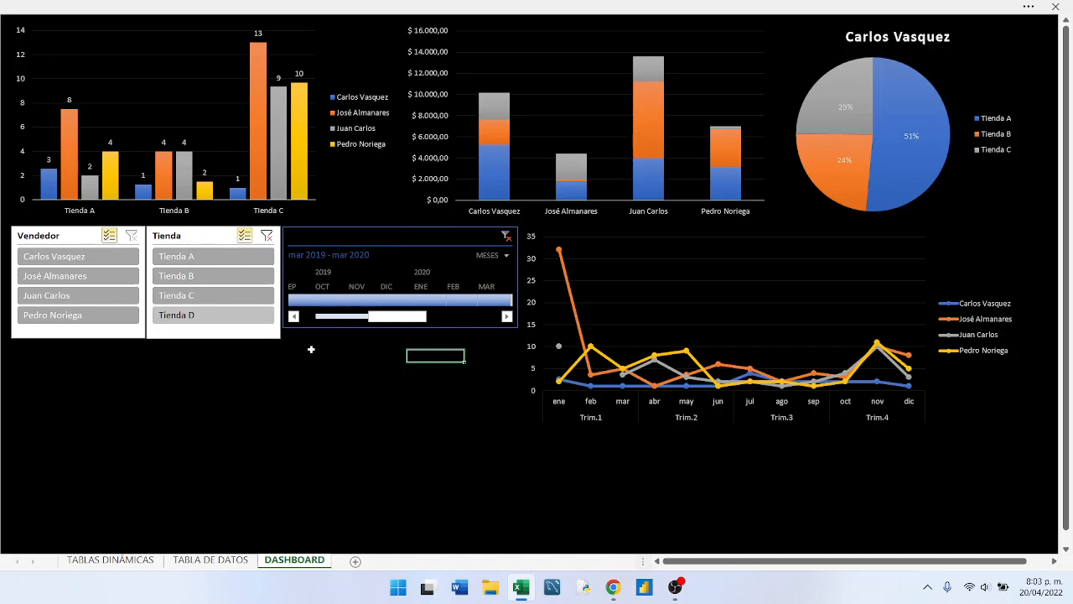
pyautogui.click(103, 257)
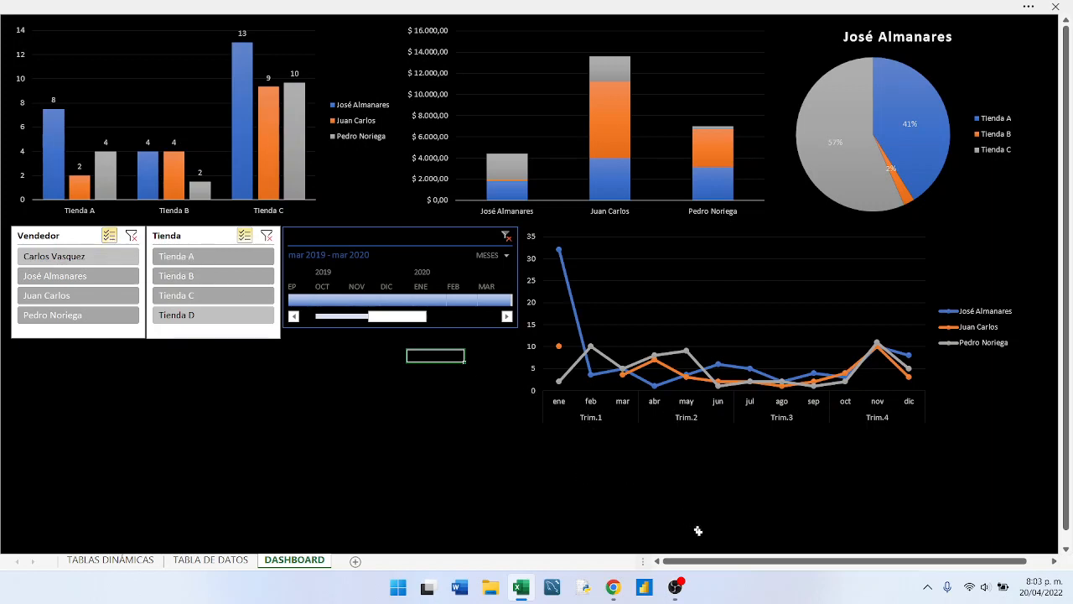
pyautogui.click(674, 587)
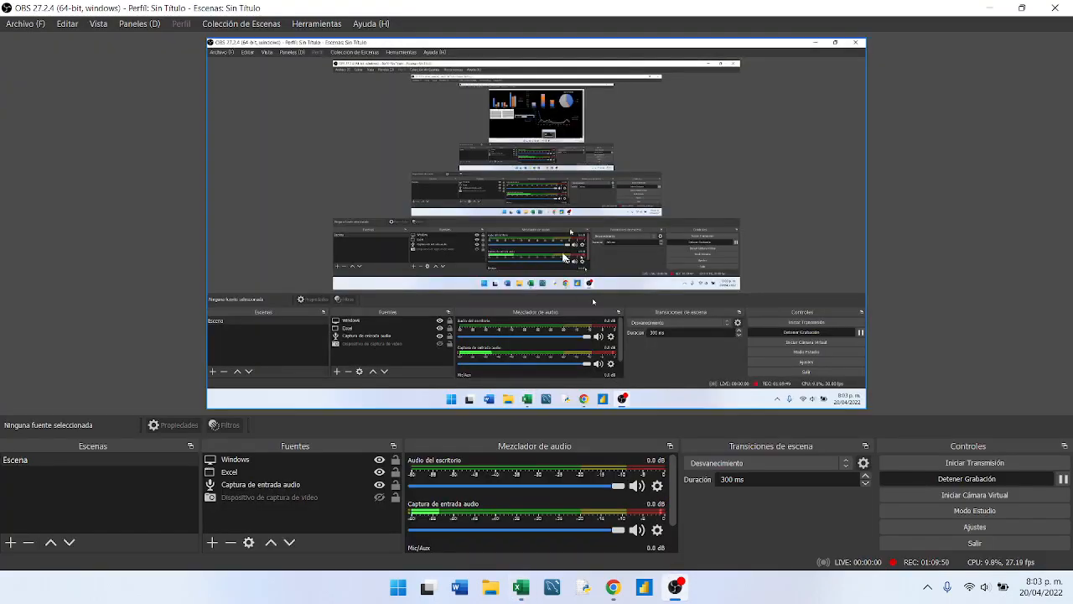